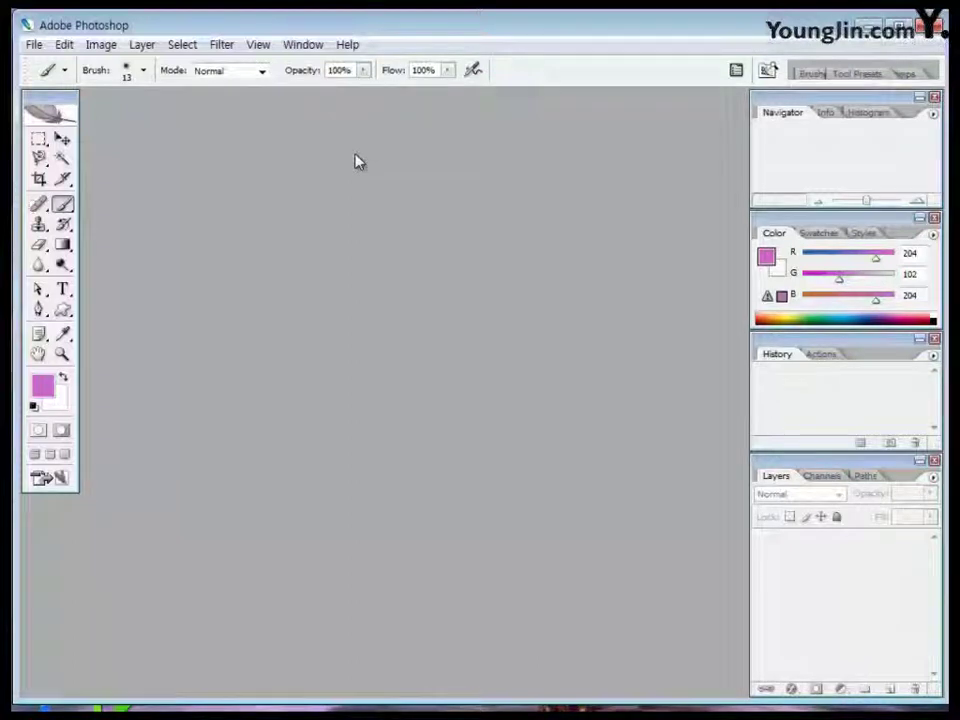
# Create a new 260 x 400 pixel document at 72 pixels/inch in RGB with a white background, and enlarge its window to show the whole canvas
pyautogui.hotkey('ctrl', 'n')
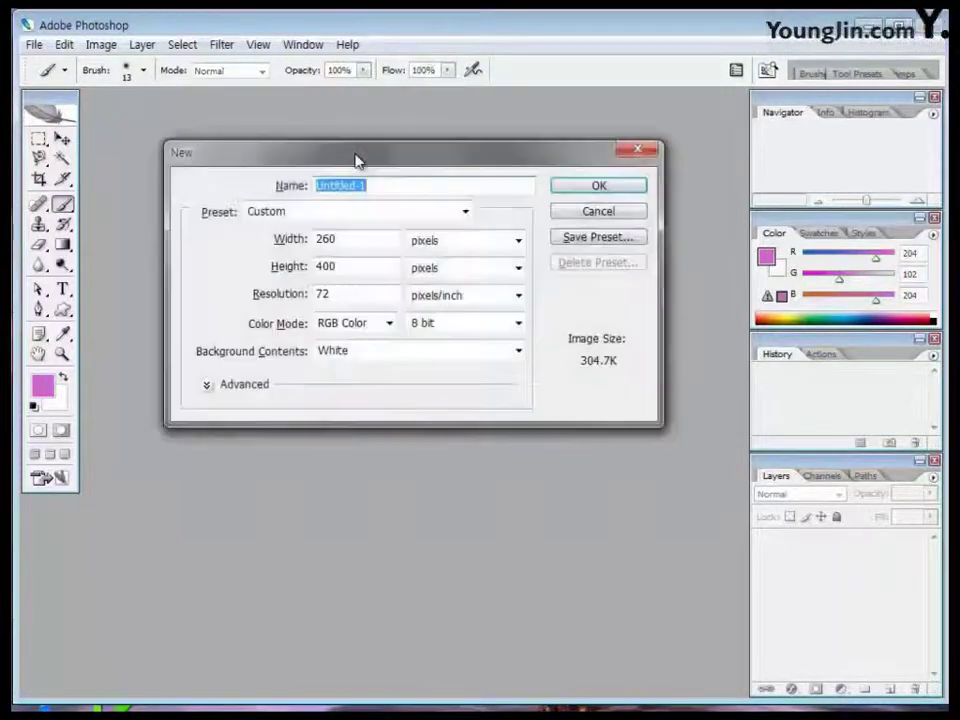
pyautogui.doubleClick(340, 241)
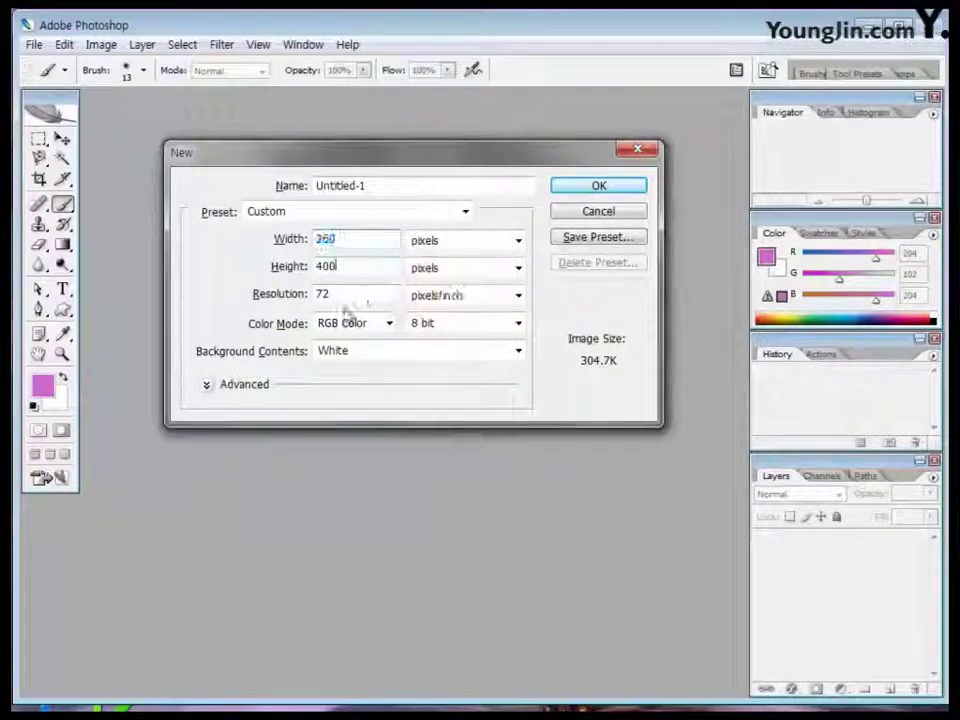
pyautogui.click(370, 266)
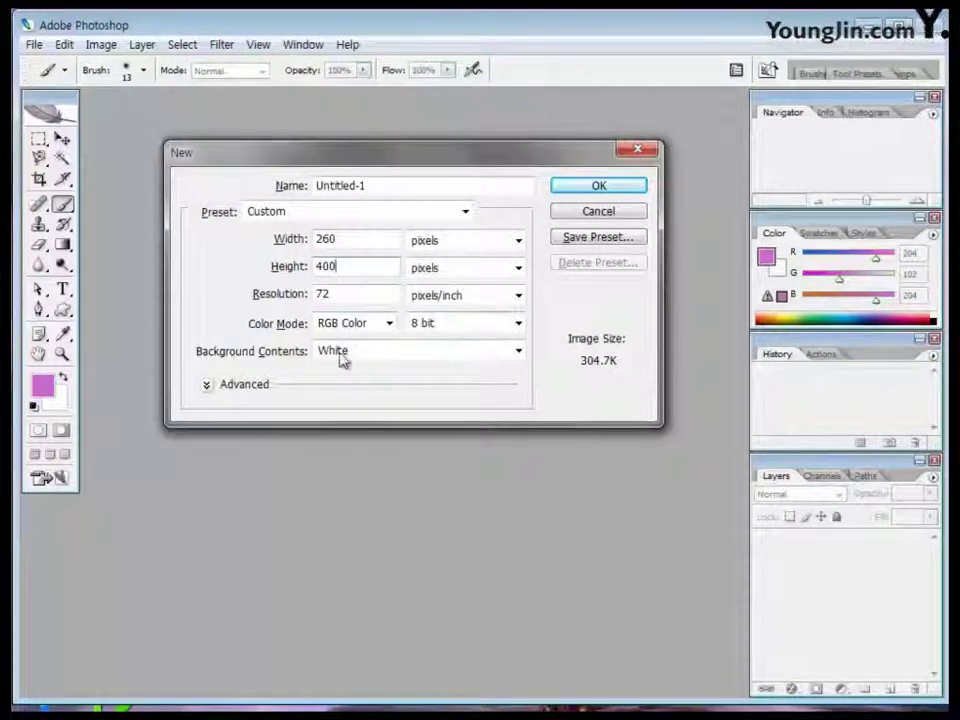
pyautogui.click(601, 188)
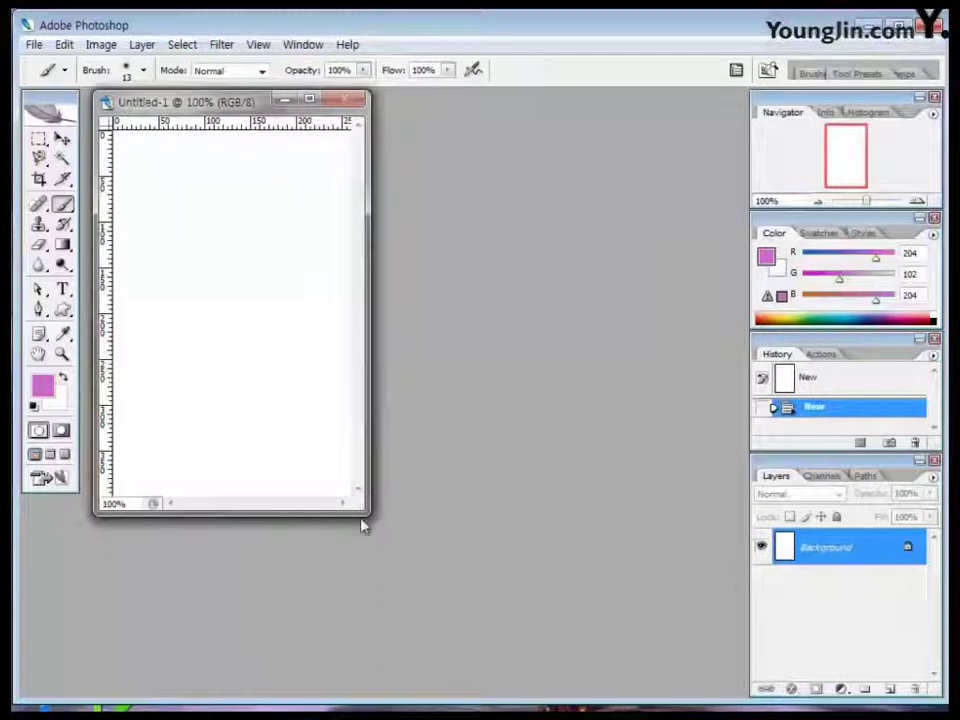
pyautogui.moveTo(367, 513); pyautogui.dragTo(395, 535)
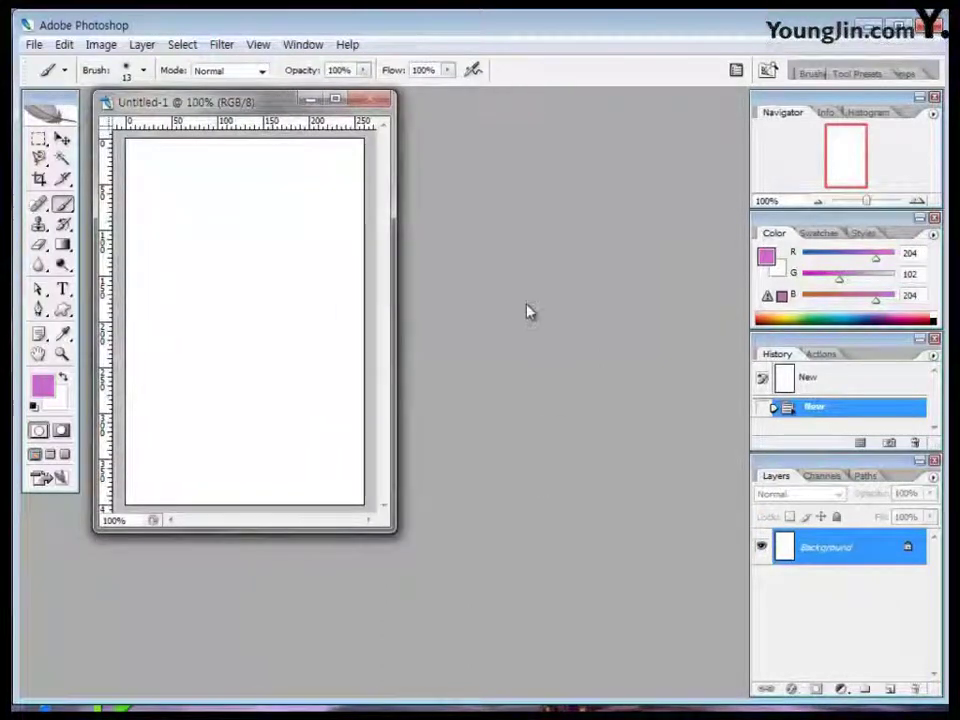
# Open the image 1급-1.jpg from the Chapter03 folder and place its window beside the blank document
pyautogui.doubleClick(506, 246)
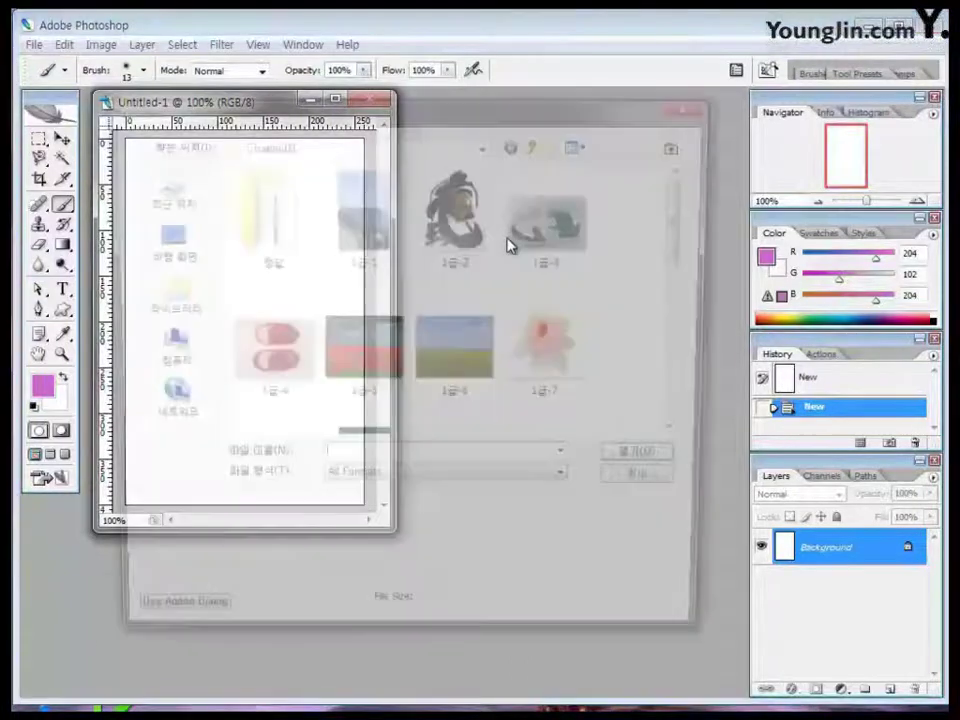
pyautogui.click(361, 215)
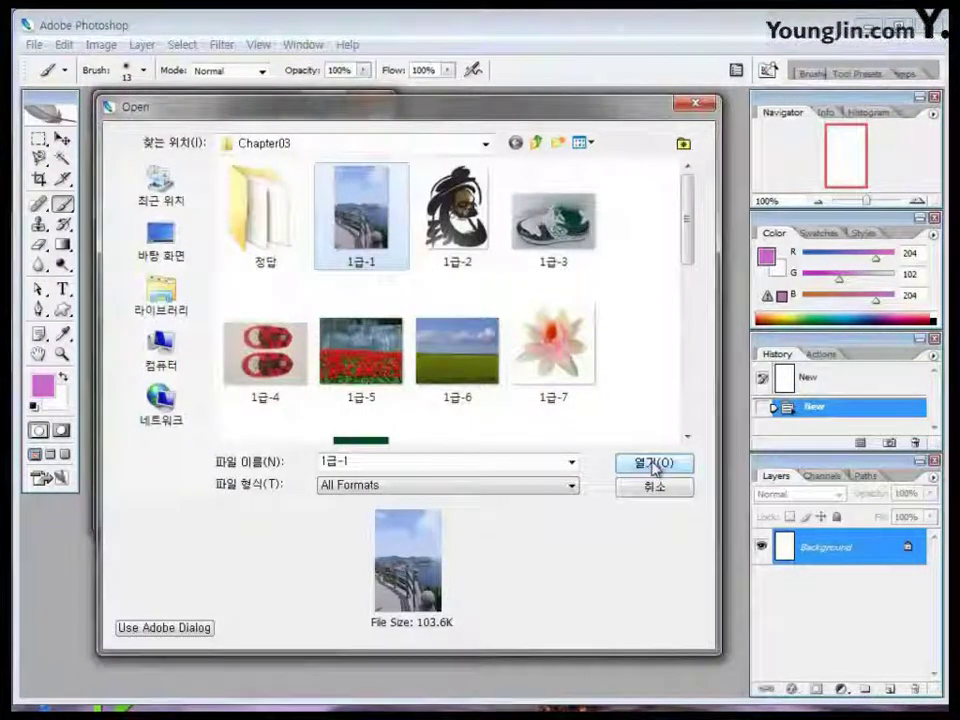
pyautogui.click(653, 464)
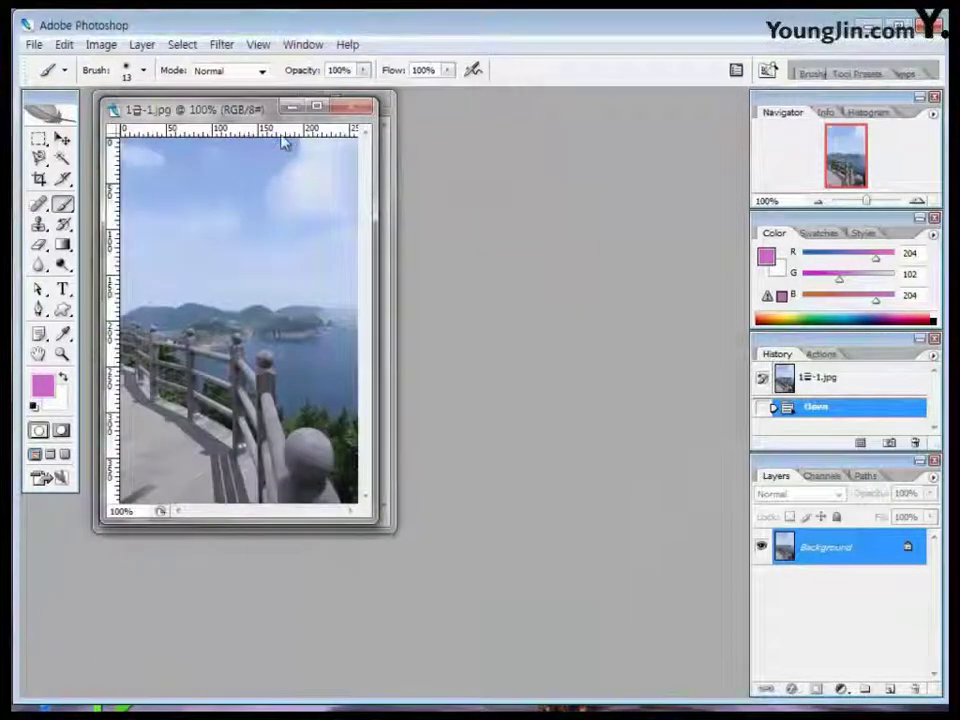
pyautogui.moveTo(235, 108); pyautogui.dragTo(382, 110)
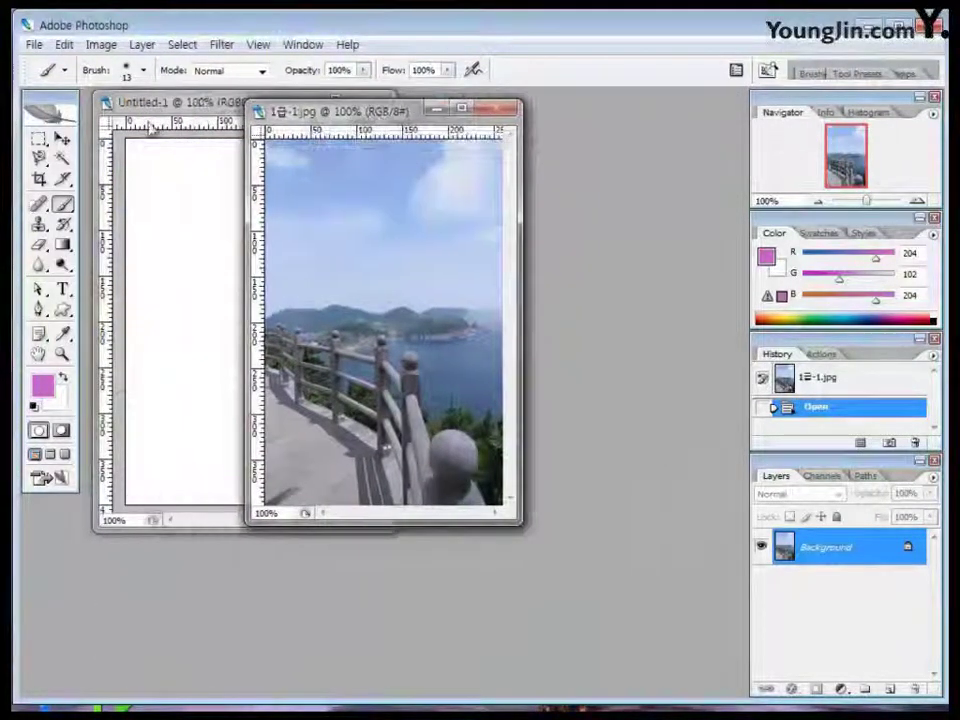
# Copy the seaside photo into the blank document with the Move tool so it fills the canvas, and close the source image
pyautogui.click(62, 139)
pyautogui.moveTo(283, 298); pyautogui.dragTo(265, 280)
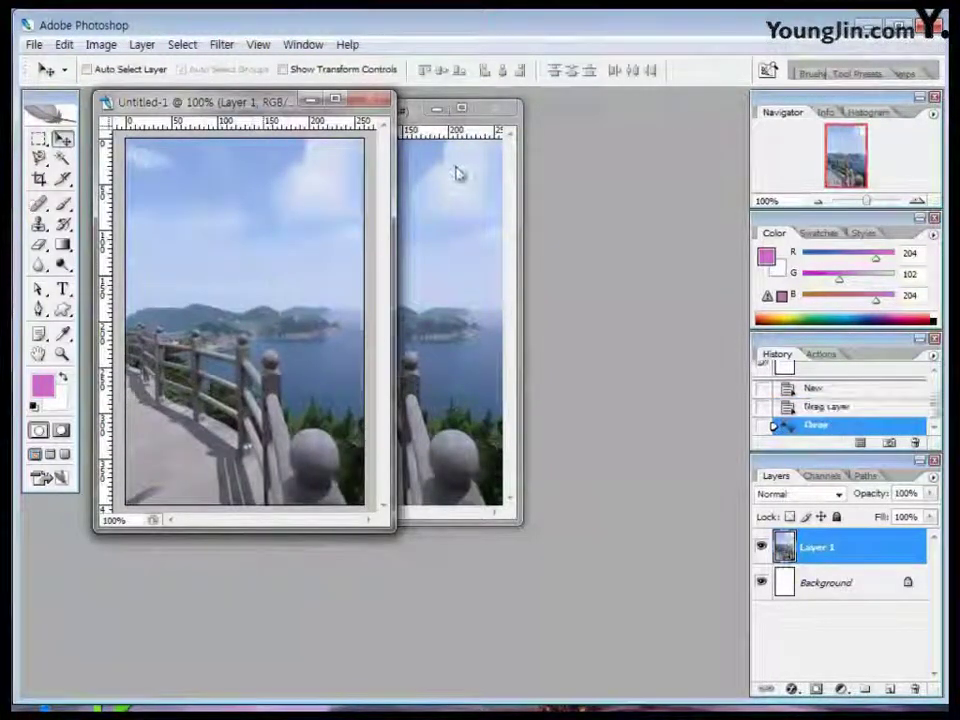
pyautogui.click(495, 108)
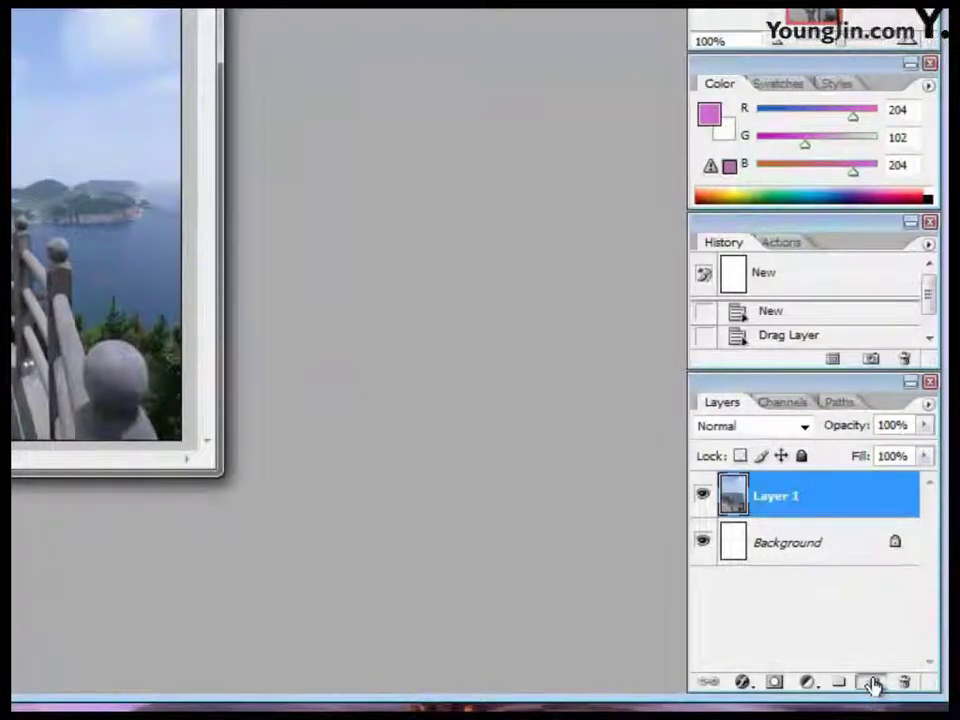
# Add a new empty layer above the photo, swap the foreground and background colors, and activate the Brush tool
pyautogui.click(873, 684)
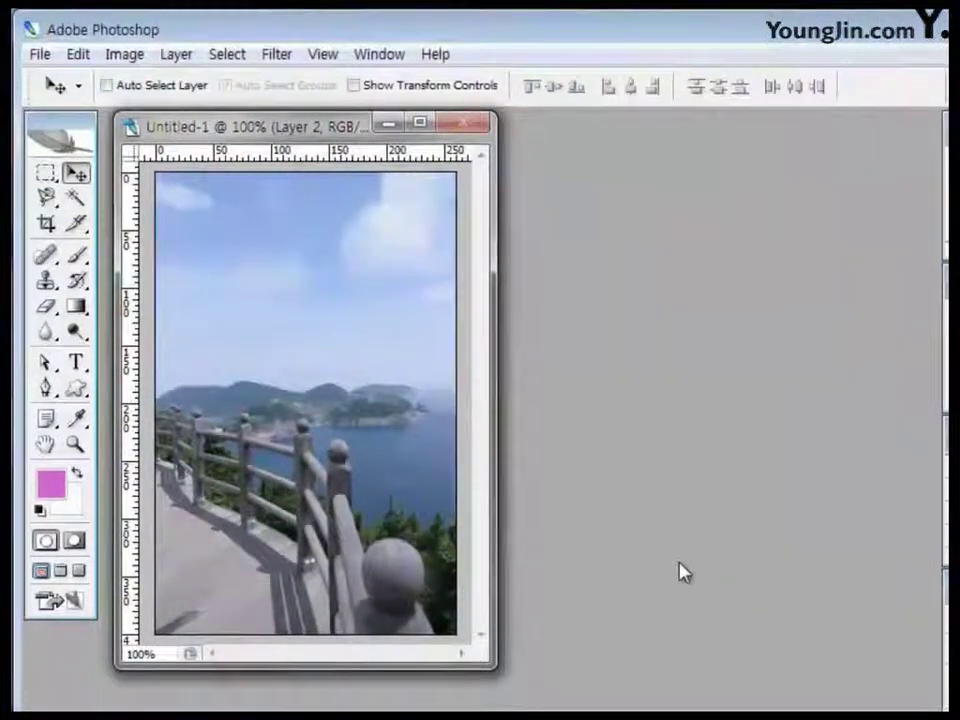
pyautogui.press('x')
pyautogui.click(79, 257)
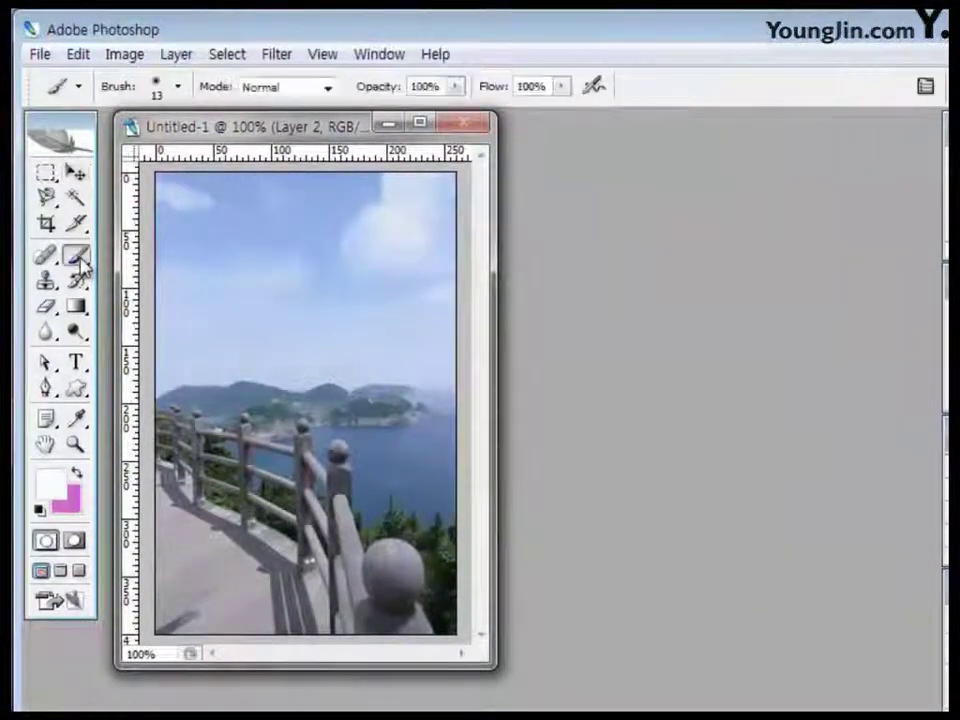
# Replace the current brush presets with the Natural Brushes set
pyautogui.click(178, 88)
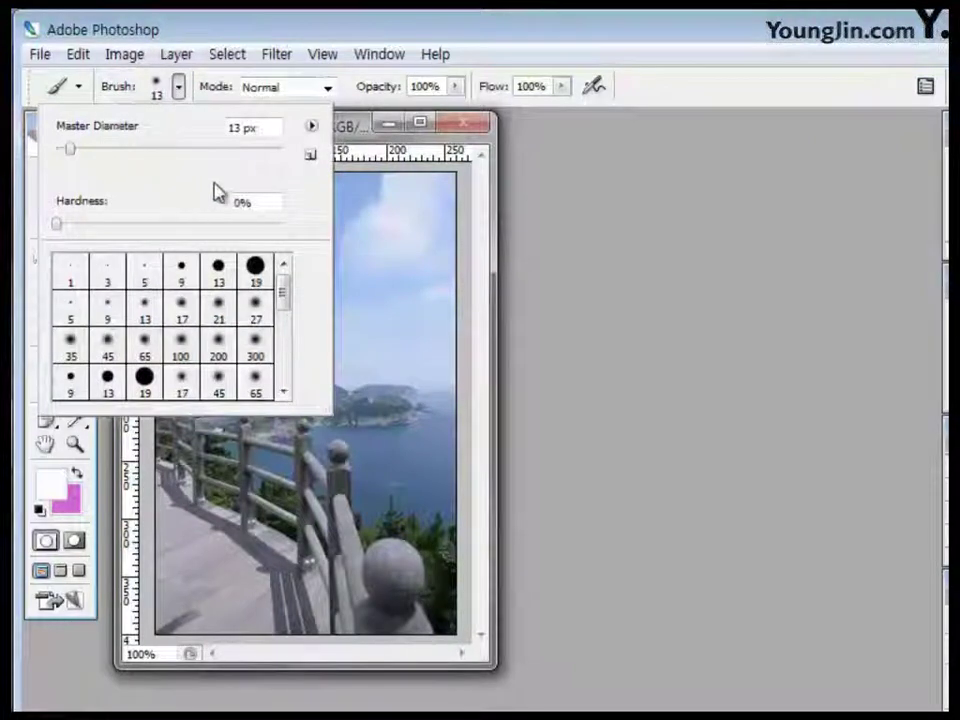
pyautogui.click(312, 127)
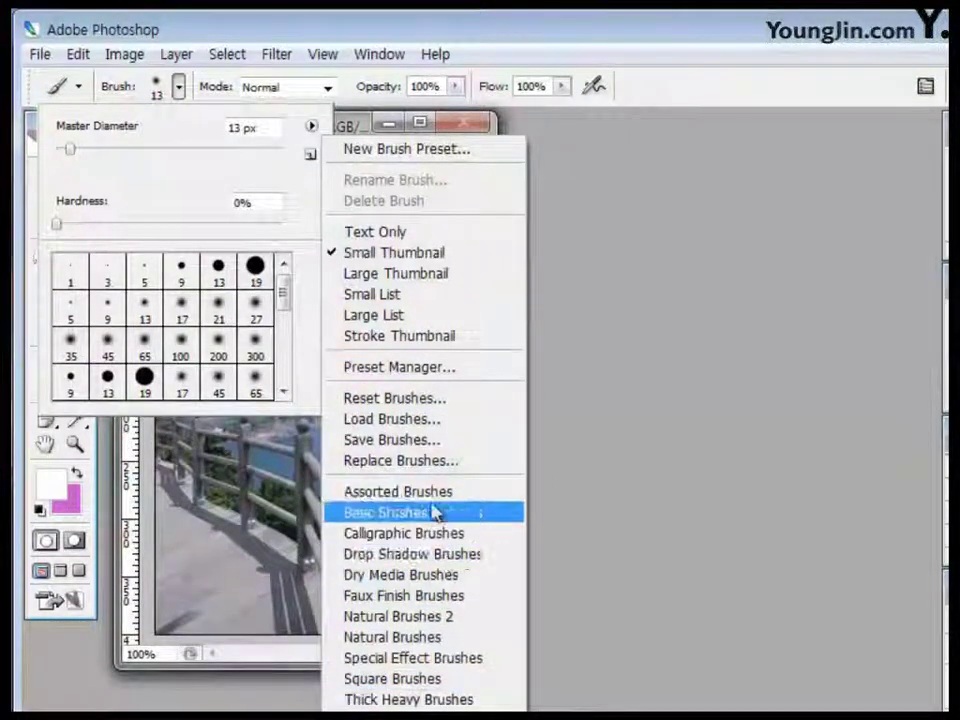
pyautogui.click(468, 644)
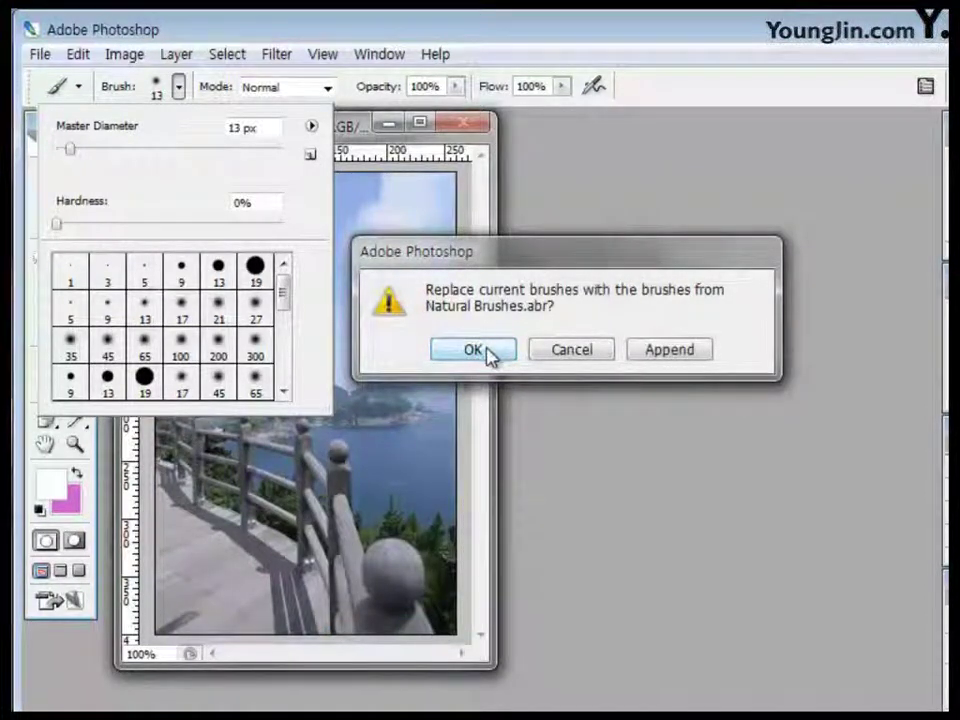
pyautogui.click(490, 354)
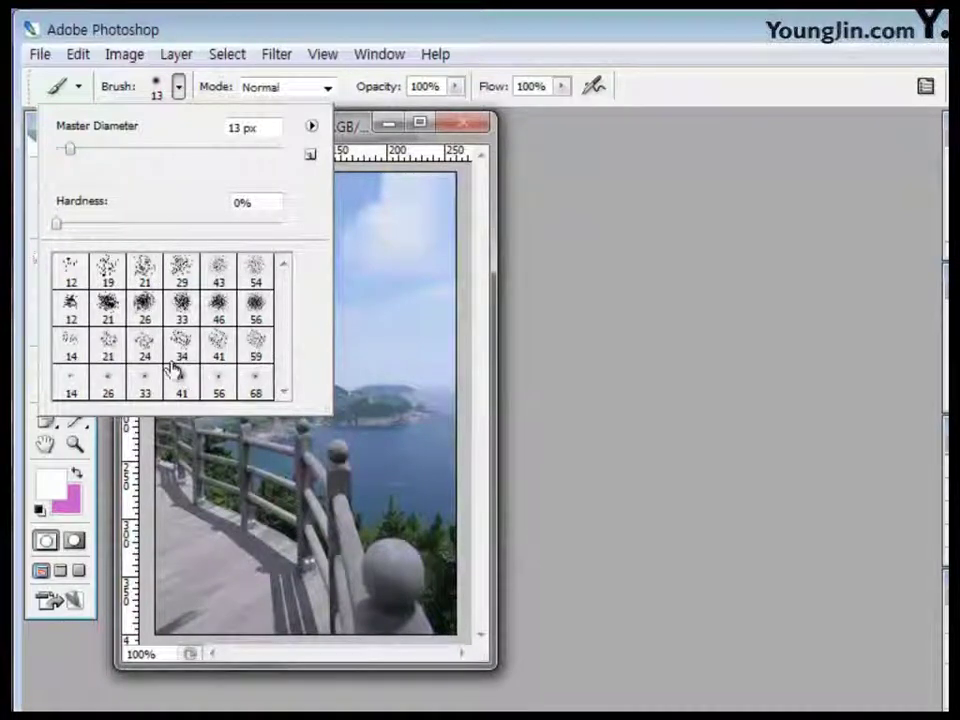
pyautogui.click(312, 127)
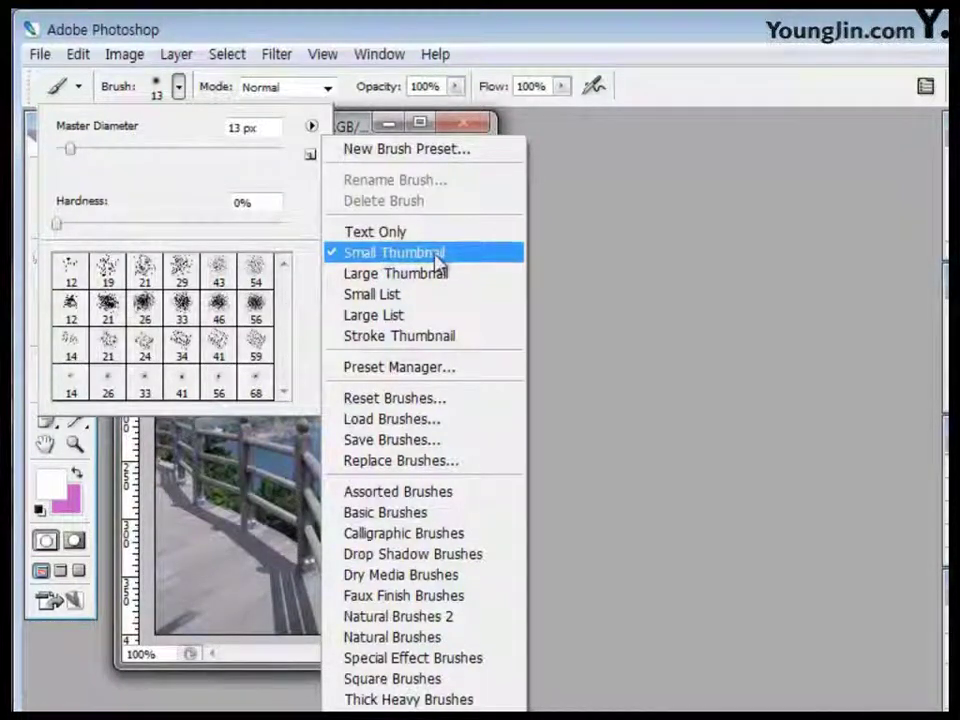
pyautogui.click(189, 191)
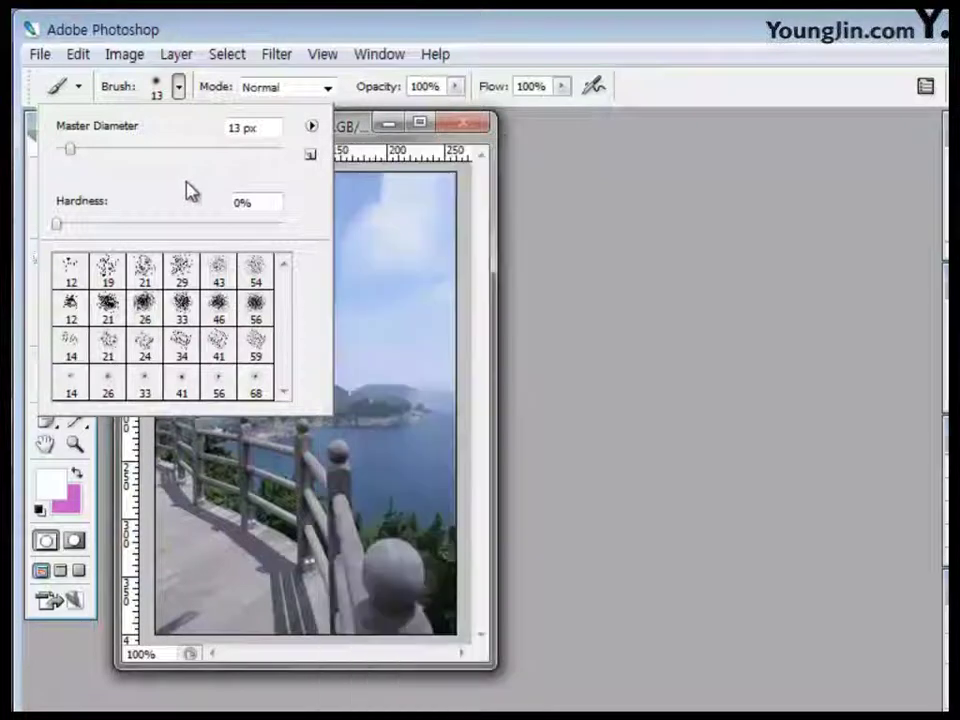
# Select the 56 px spatter brush, try one dab on the photo, and undo it
pyautogui.click(257, 313)
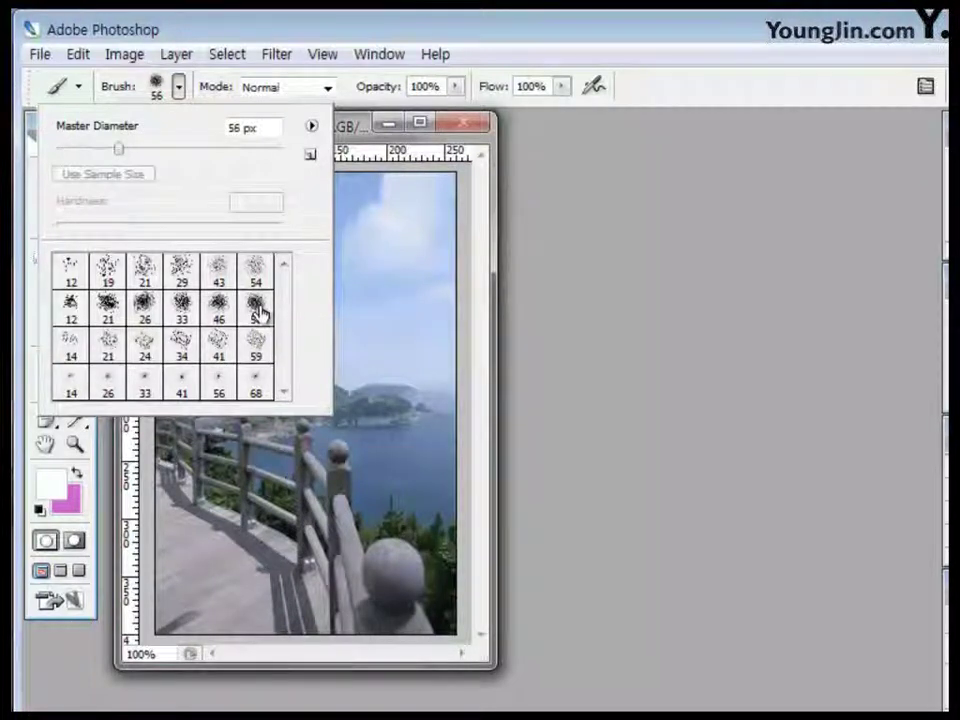
pyautogui.press('Return')
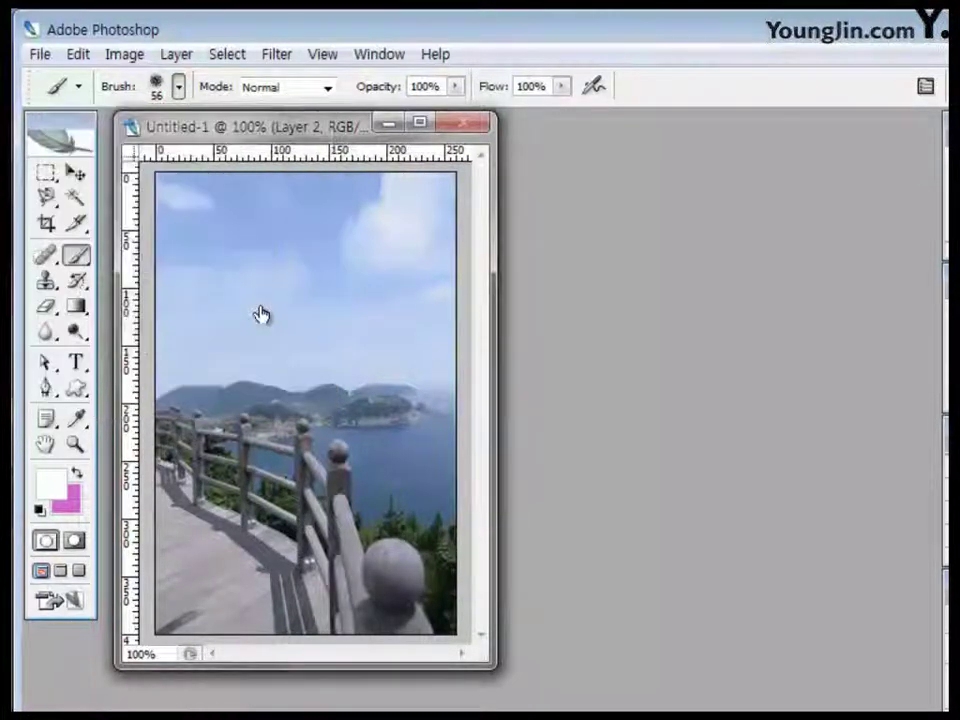
pyautogui.click(180, 445)
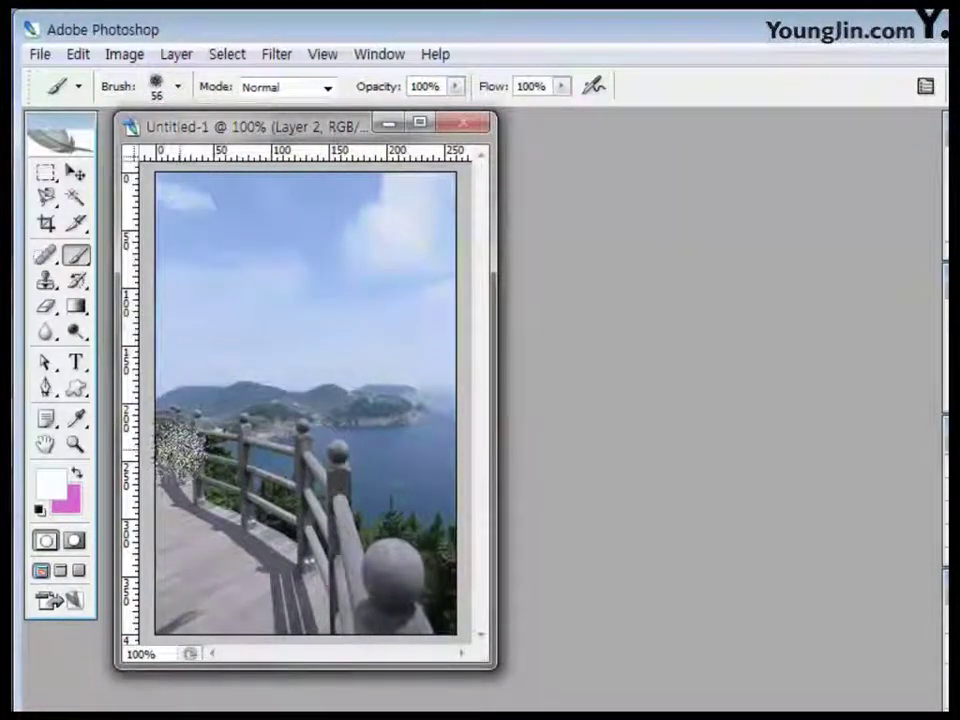
pyautogui.hotkey('ctrl', 'z')
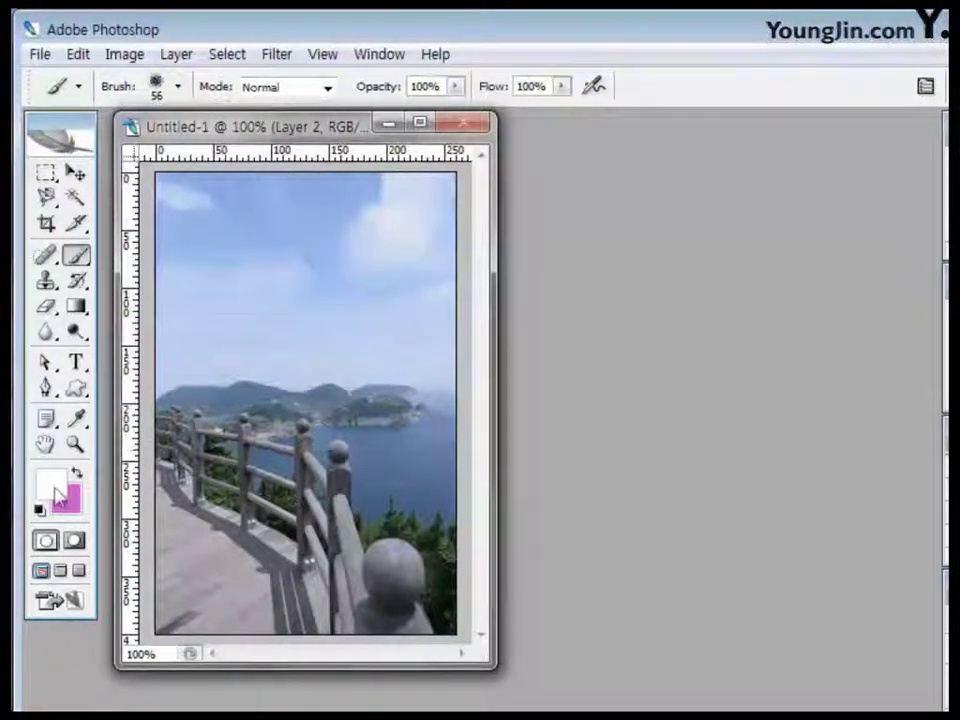
# Set the foreground color to cc66cc and paint a frame around all four edges of the canvas on the new layer
pyautogui.click(53, 490)
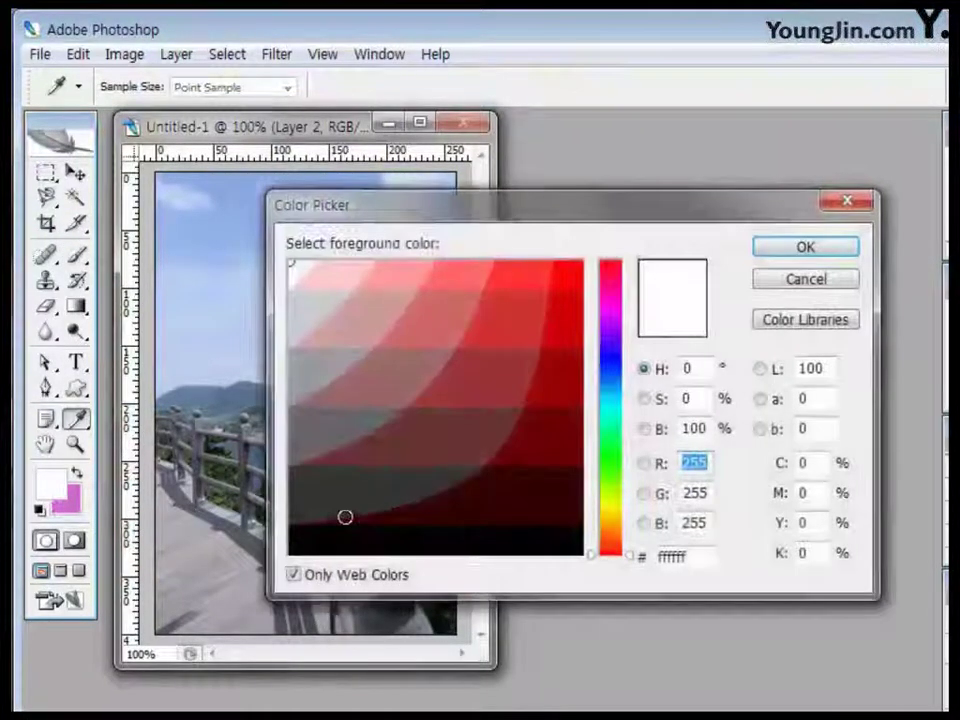
pyautogui.doubleClick(672, 557)
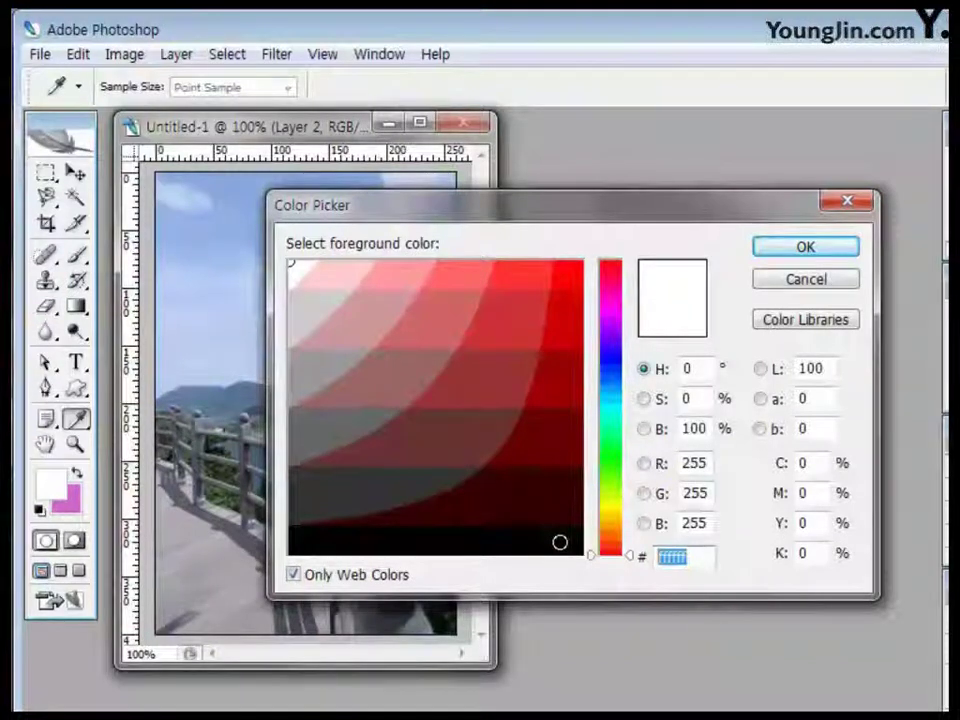
pyautogui.write('cc66cc')
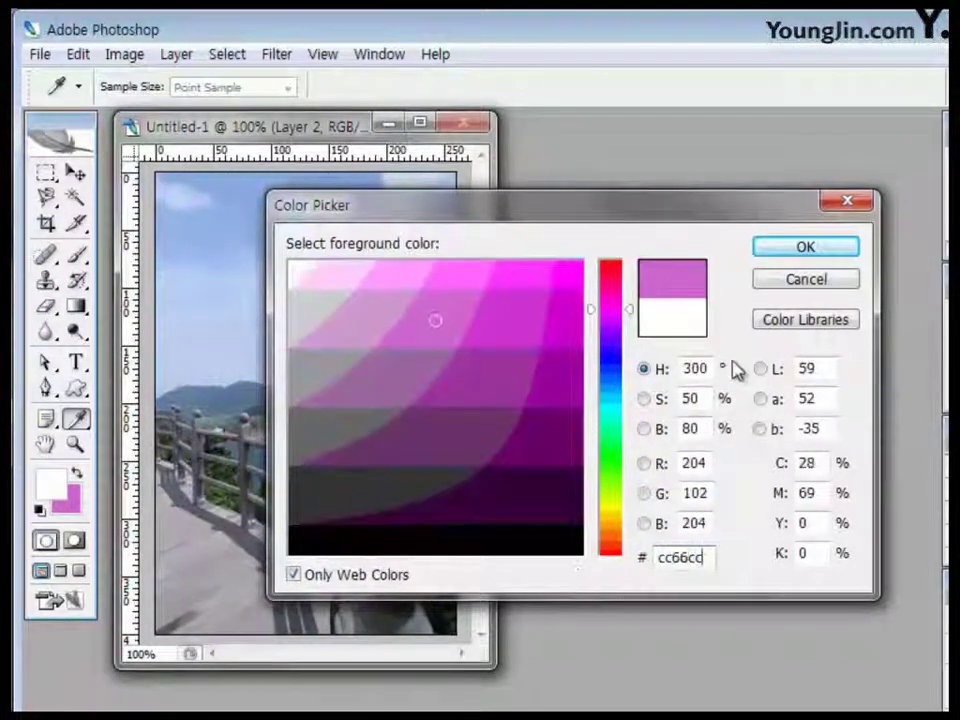
pyautogui.click(786, 252)
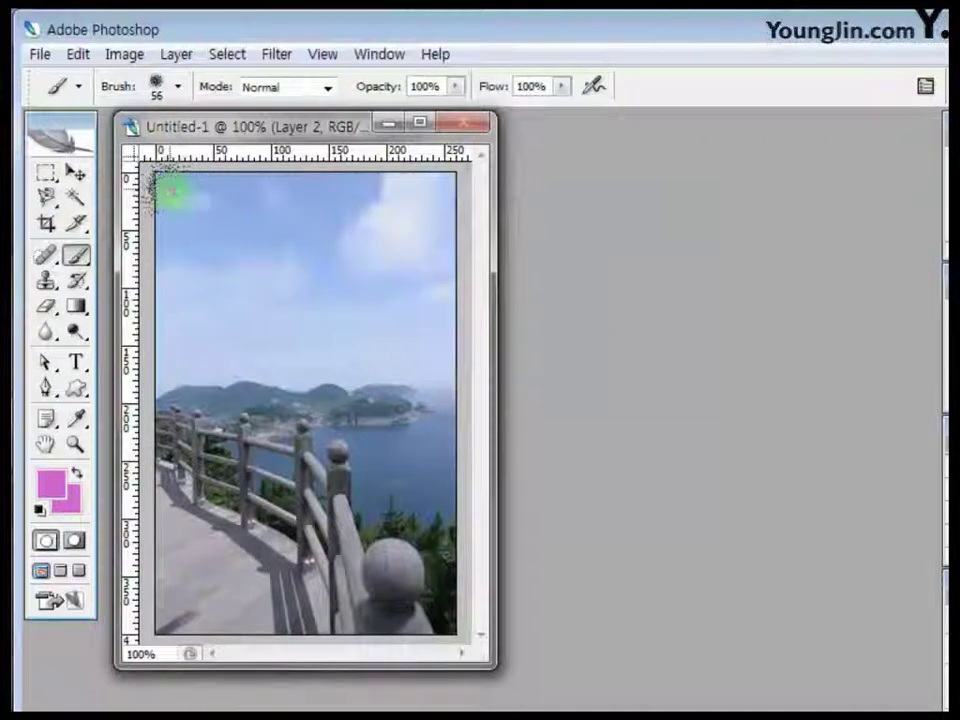
pyautogui.moveTo(174, 190)
pyautogui.mouseDown()
pyautogui.moveTo(165, 221)
pyautogui.moveTo(165, 621)
pyautogui.moveTo(446, 626)
pyautogui.moveTo(452, 460)
pyautogui.moveTo(435, 332)
pyautogui.moveTo(439, 189)
pyautogui.moveTo(182, 189)
pyautogui.mouseUp()
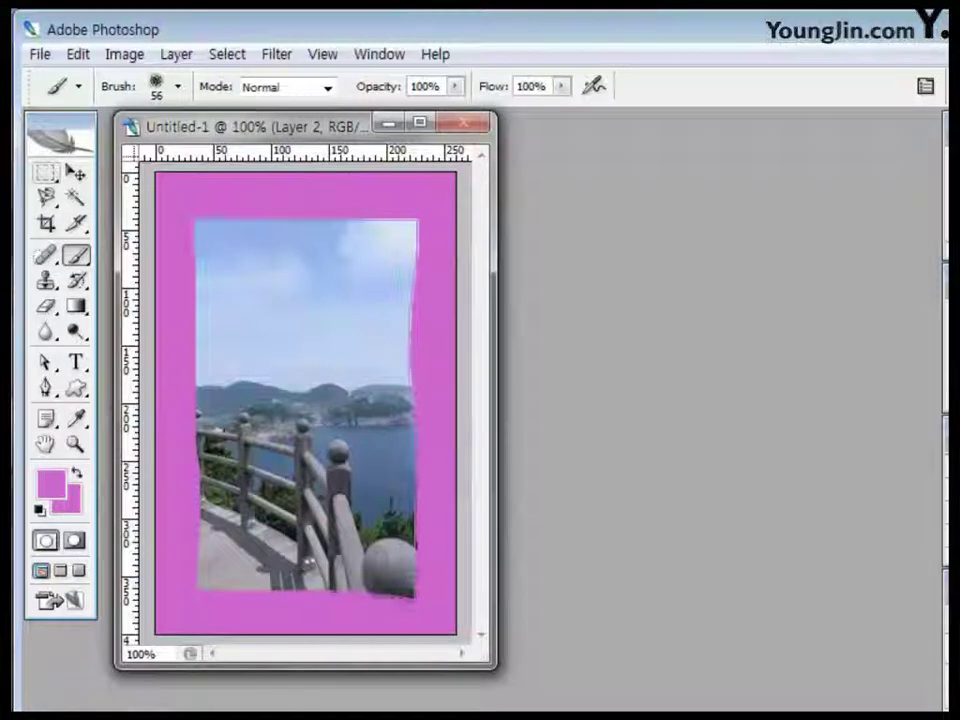
# Select the rectangular area inside the painted frame with a 5 px feather, and invert the selection to cover the frame
pyautogui.click(46, 173)
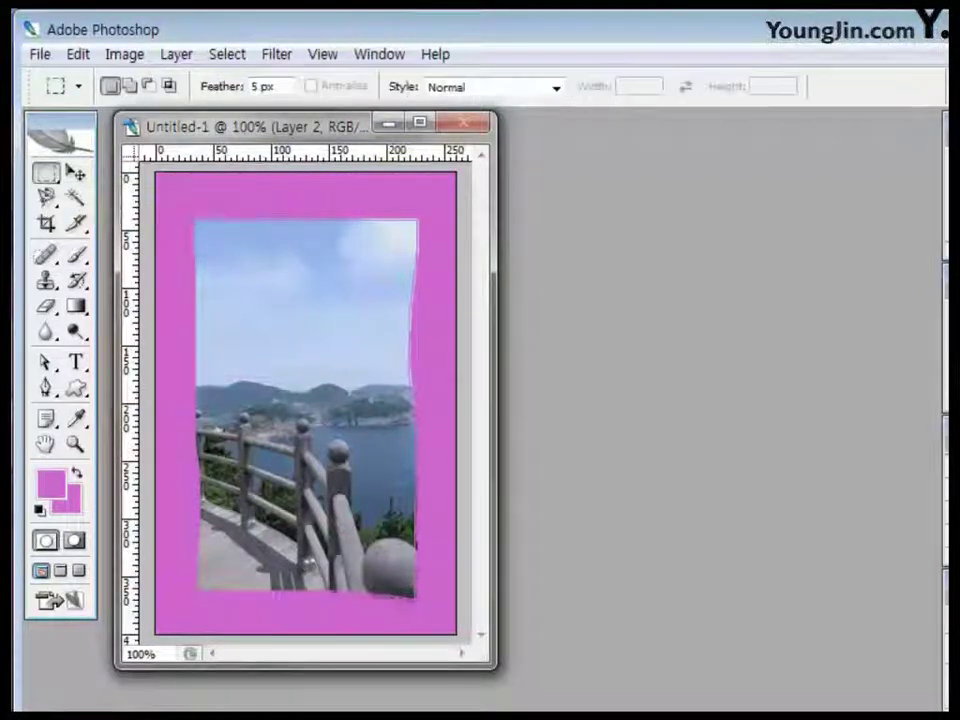
pyautogui.click(262, 87)
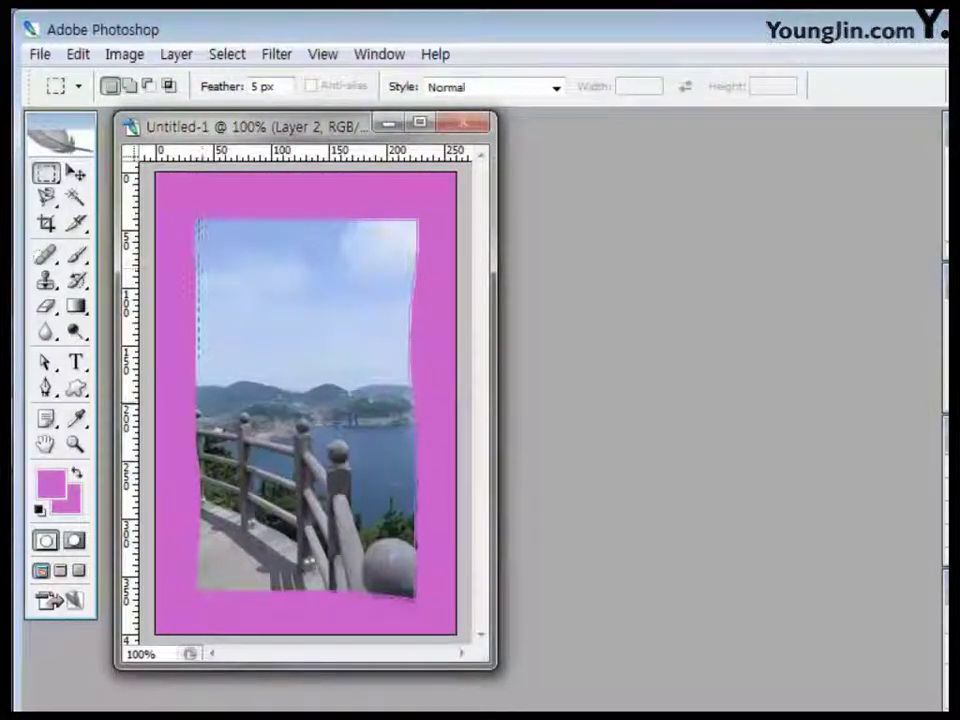
pyautogui.moveTo(200, 360); pyautogui.dragTo(377, 360)
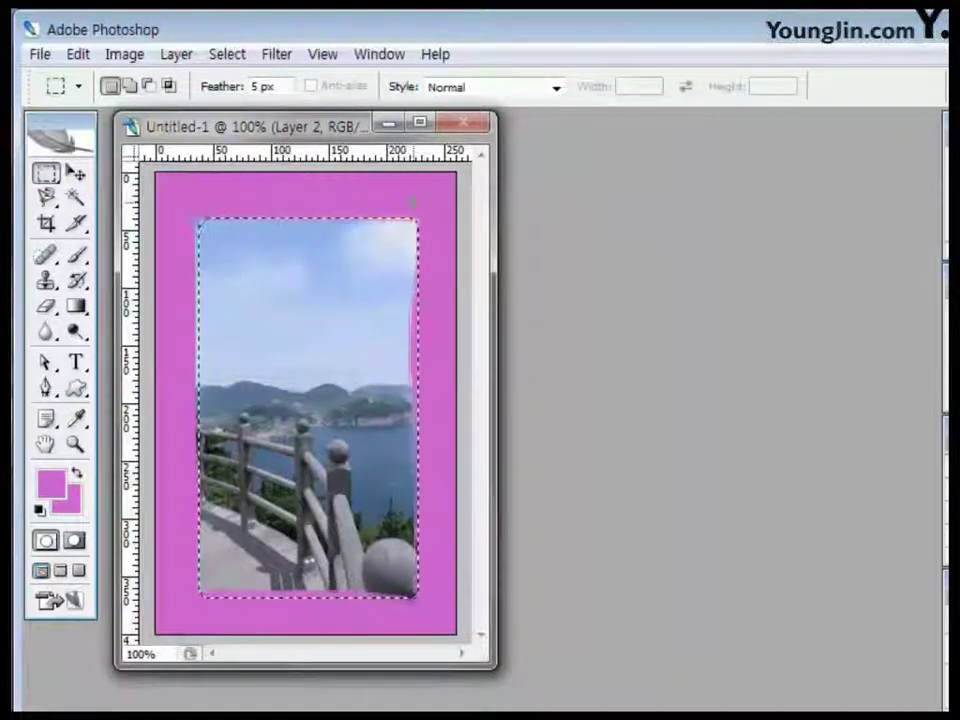
pyautogui.hotkey('ctrl', 'shift', 'i')
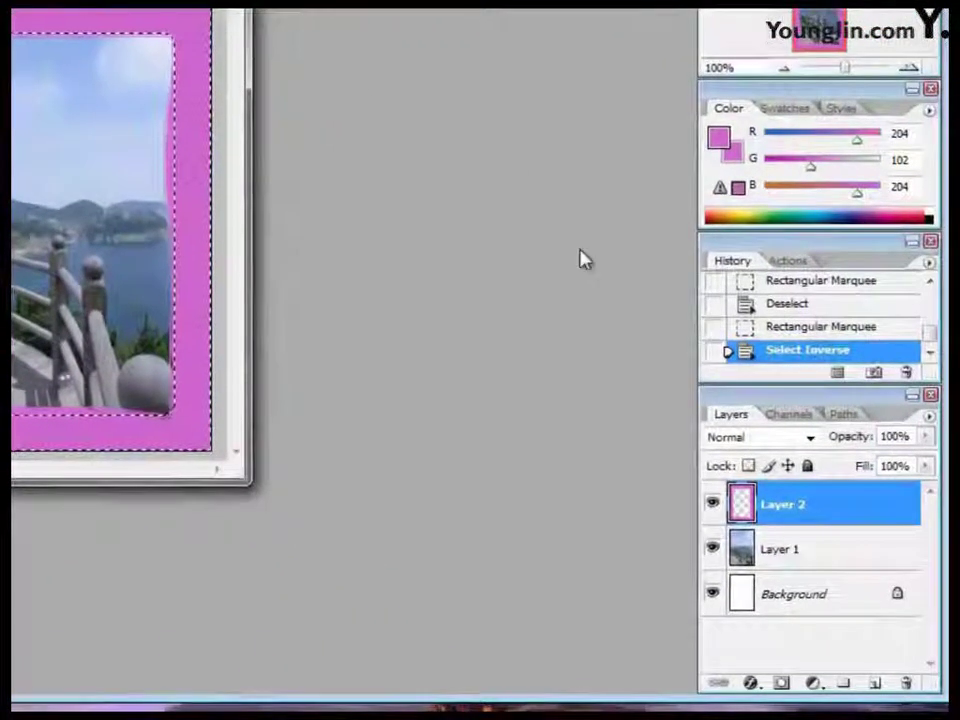
# Apply a Bevel and Emboss effect to the frame layer with the Emboss style, Smooth technique, 100% depth and 5 px size
pyautogui.click(749, 686)
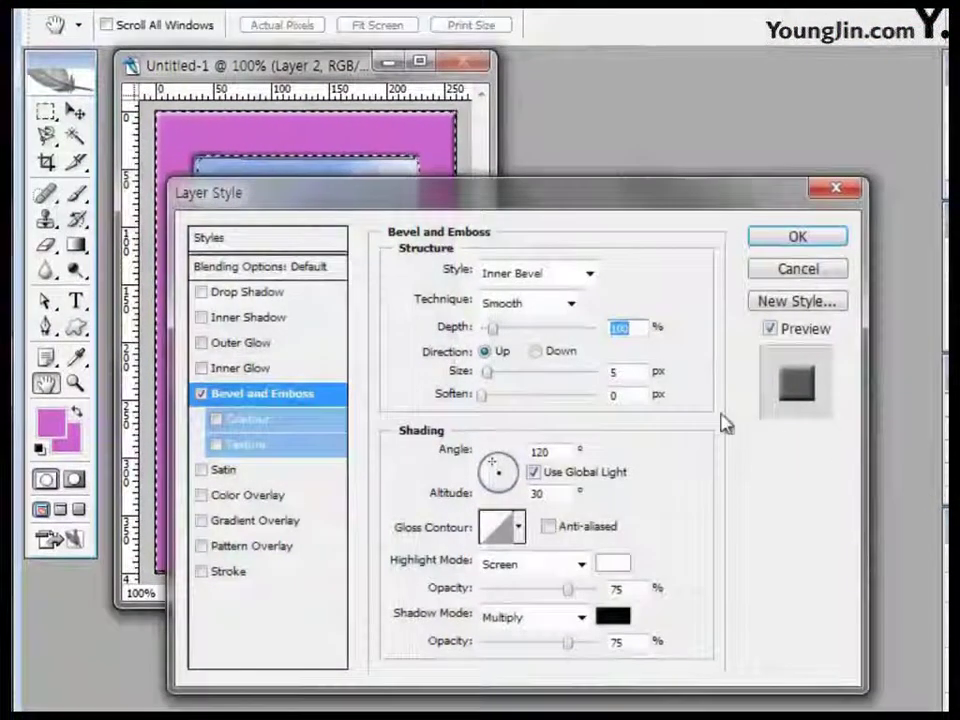
pyautogui.click(588, 276)
pyautogui.click(574, 336)
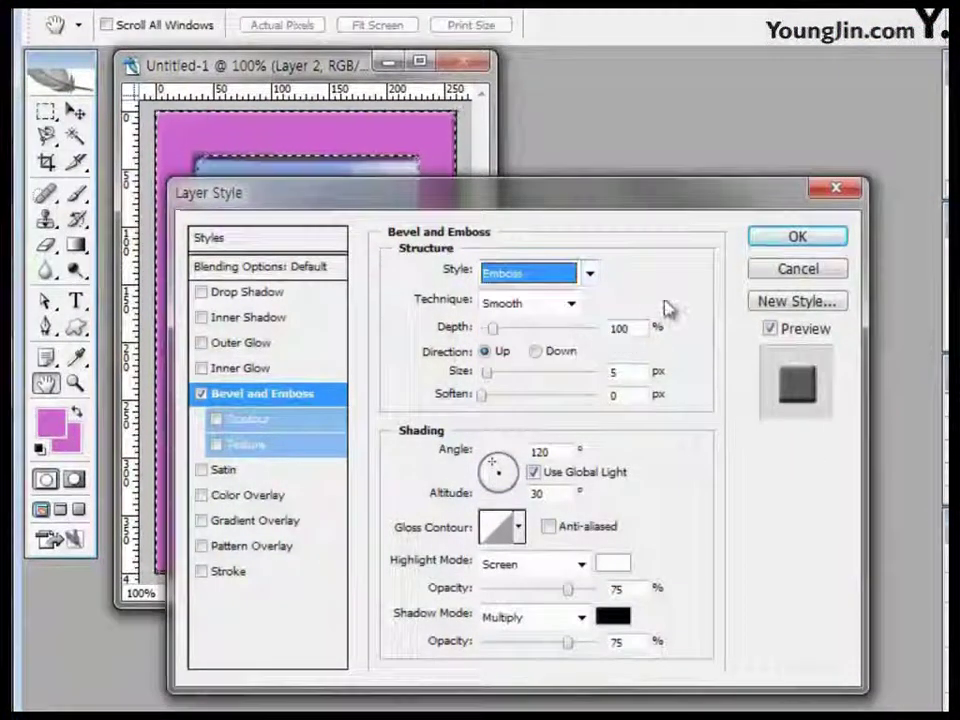
pyautogui.click(790, 240)
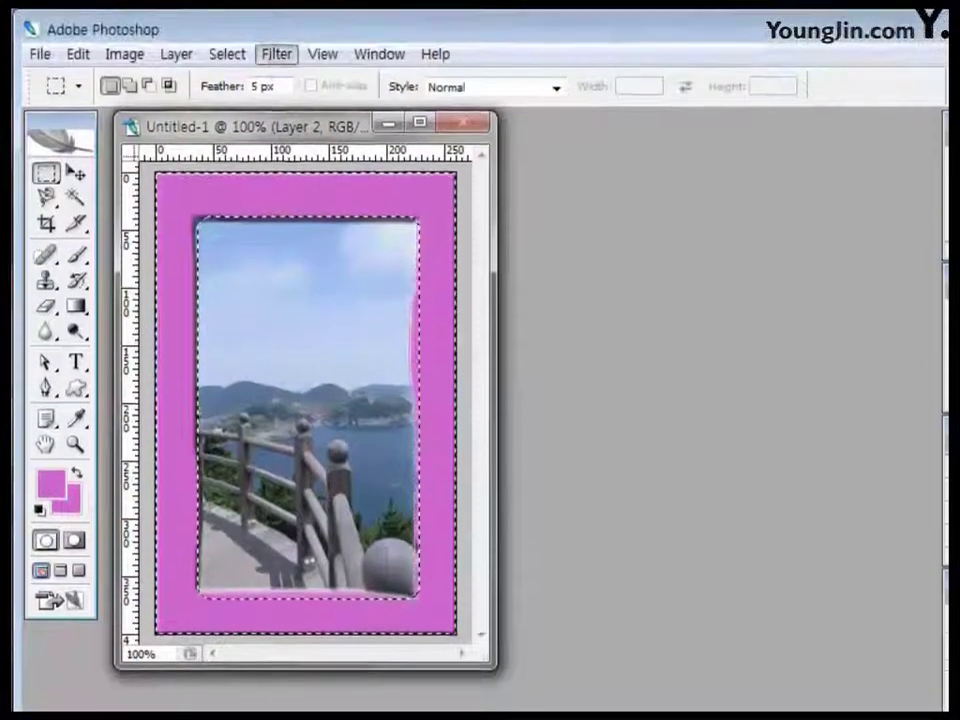
# Distort the selected frame with a sine Wave filter using 8 generators, wavelength 10 to 120 and amplitude 5 to 35, and clear the selection
pyautogui.click(276, 54)
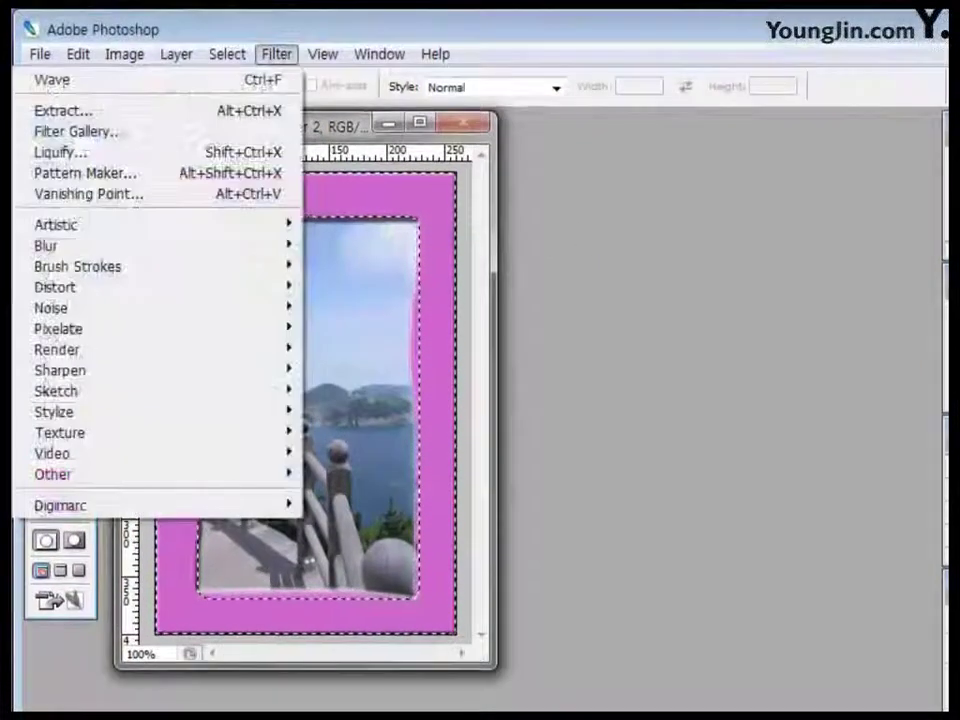
pyautogui.moveTo(60, 287)
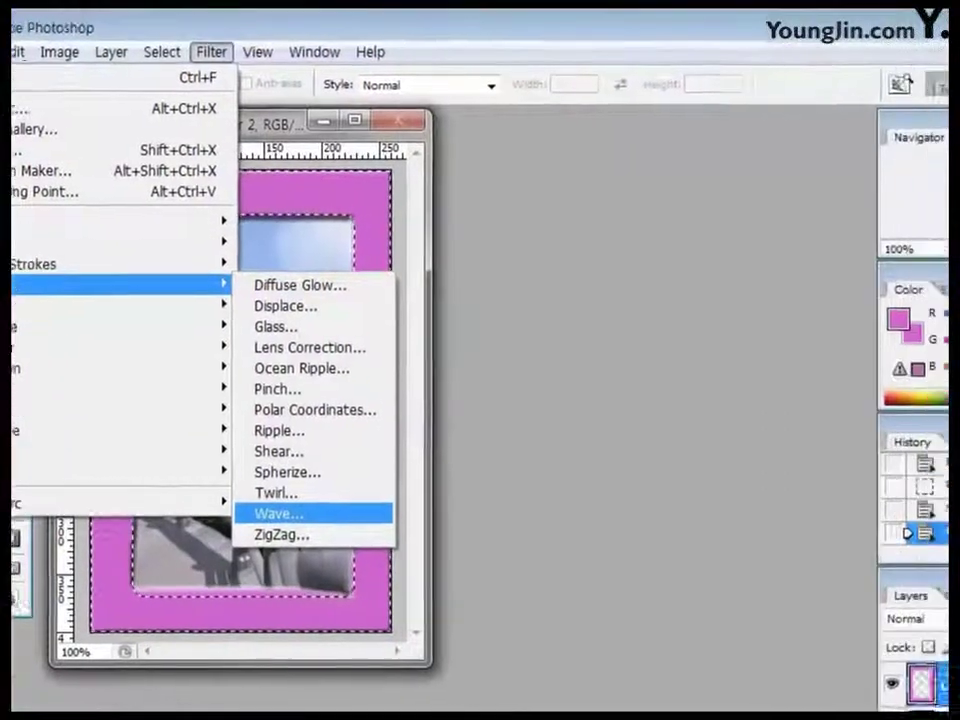
pyautogui.click(340, 515)
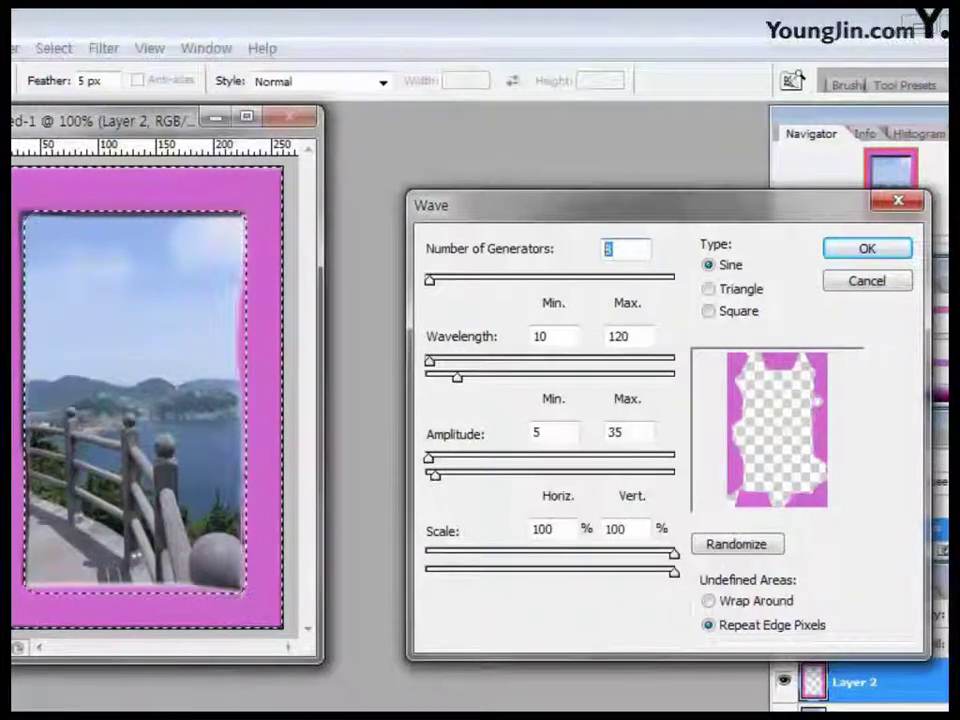
pyautogui.write('8')
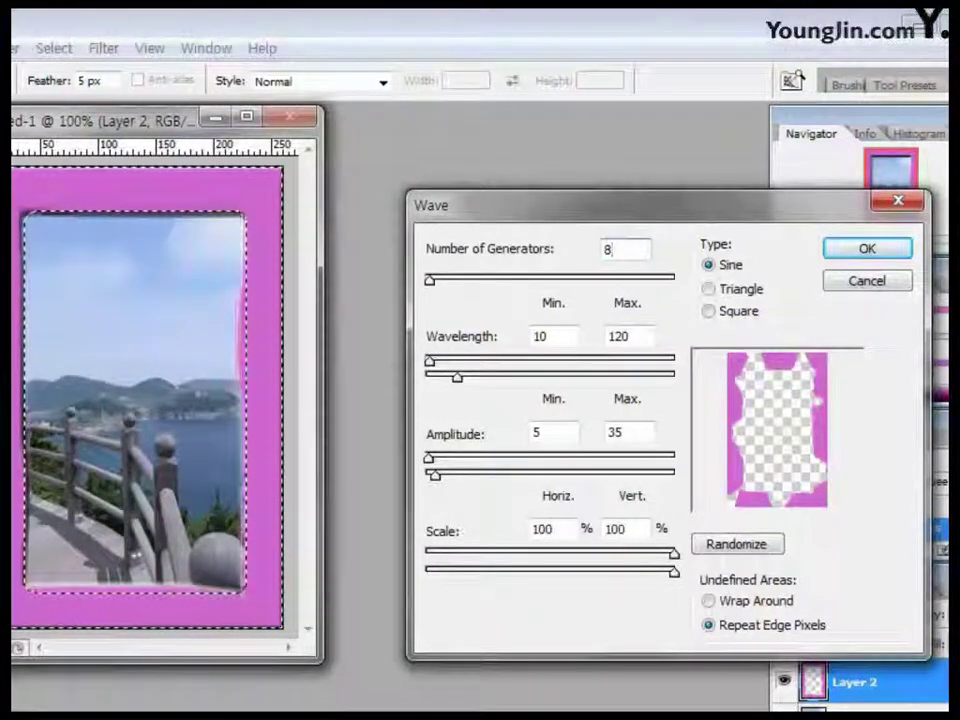
pyautogui.press('Return')
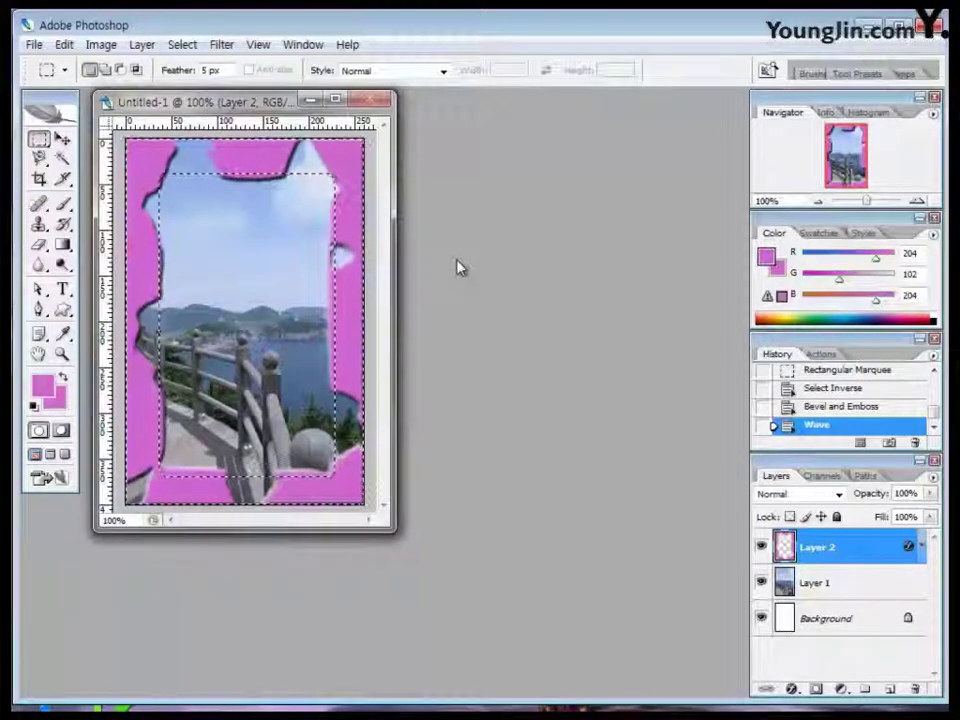
pyautogui.hotkey('ctrl', 'd')
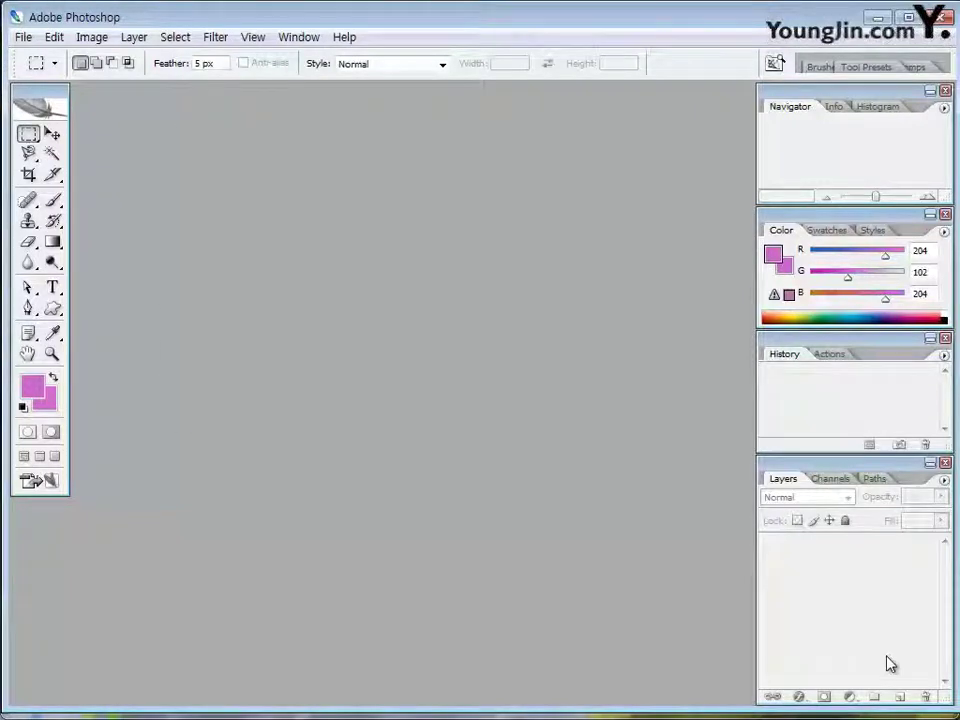
# Create a new 400 x 400 pixel RGB document at 72 pixels/inch with a white background
pyautogui.hotkey('ctrl', 'n')
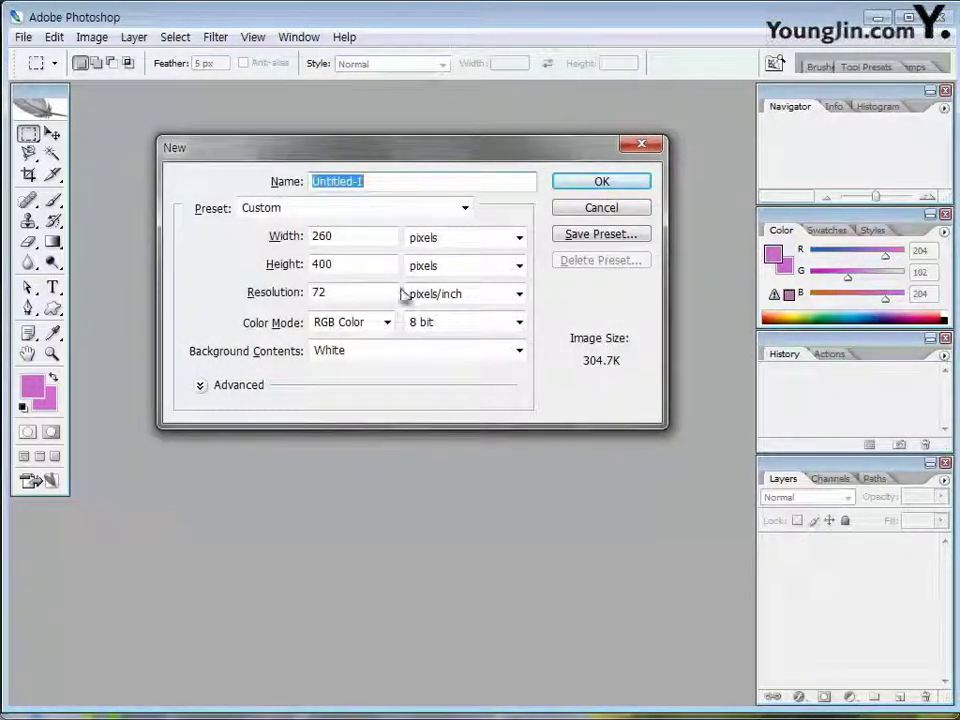
pyautogui.click(355, 237)
pyautogui.moveTo(355, 237); pyautogui.dragTo(160, 180)
pyautogui.write('400')
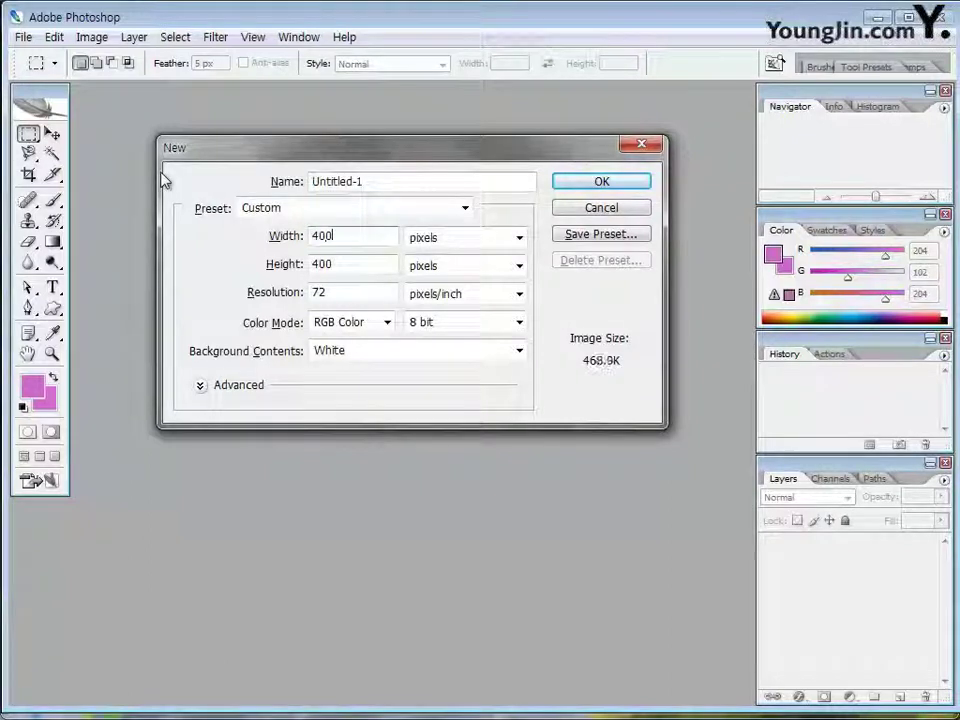
pyautogui.press('Tab')
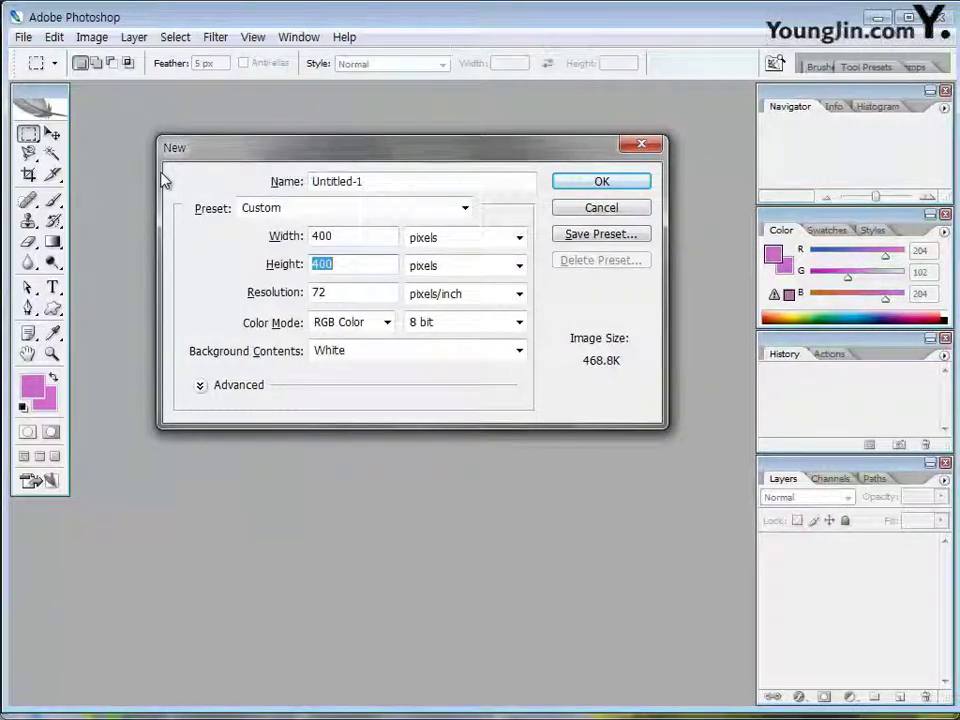
pyautogui.write('400')
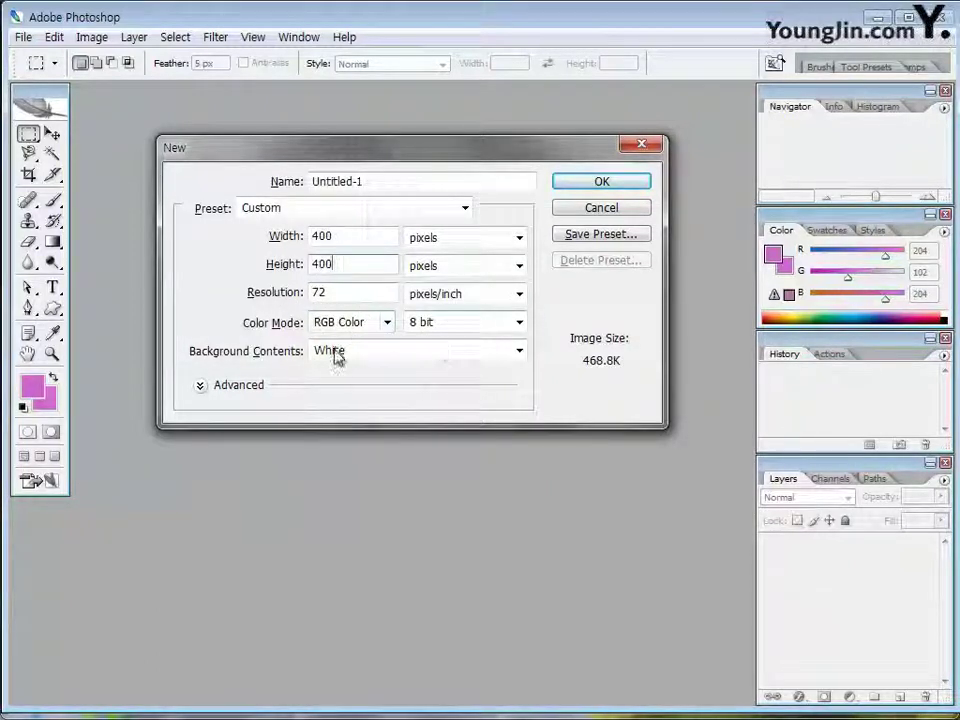
pyautogui.click(603, 183)
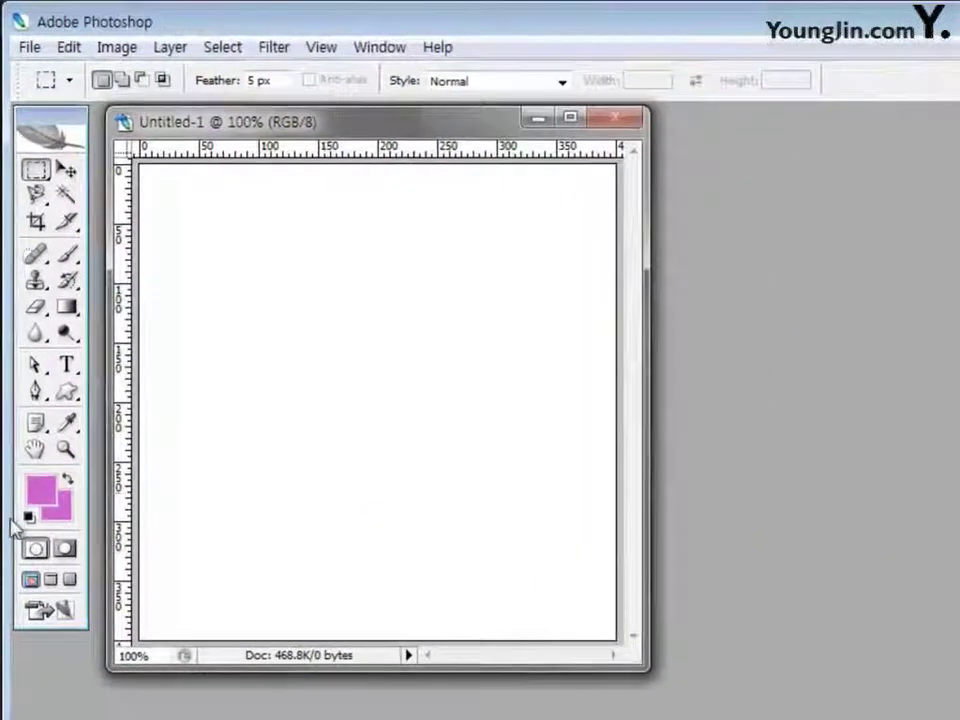
# Set the foreground color to cc9900 and fill the whole canvas with it
pyautogui.click(40, 490)
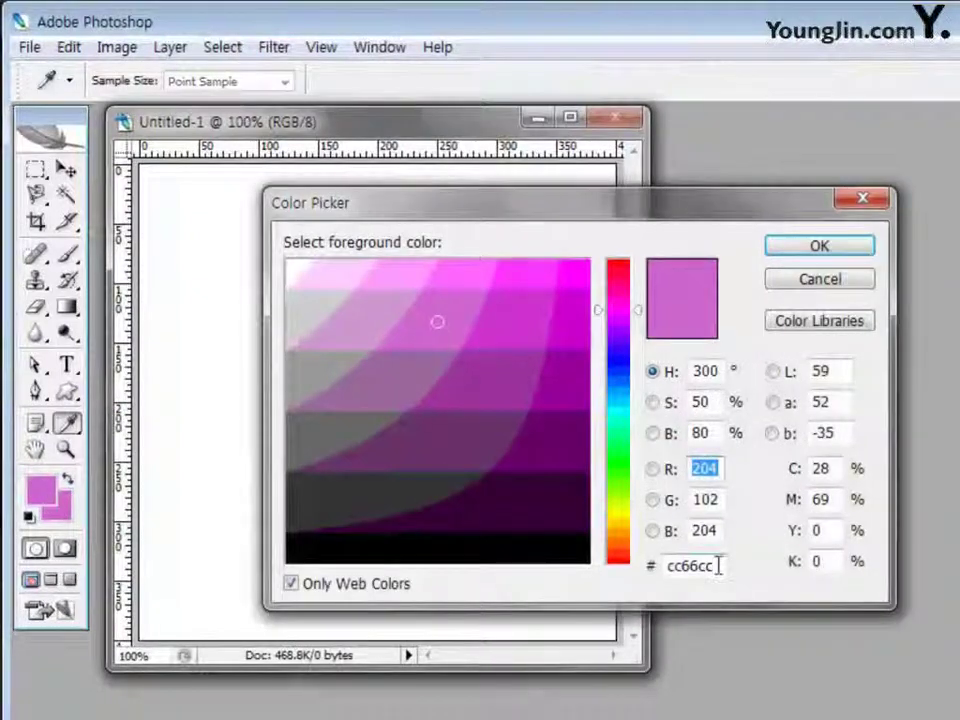
pyautogui.click(716, 564)
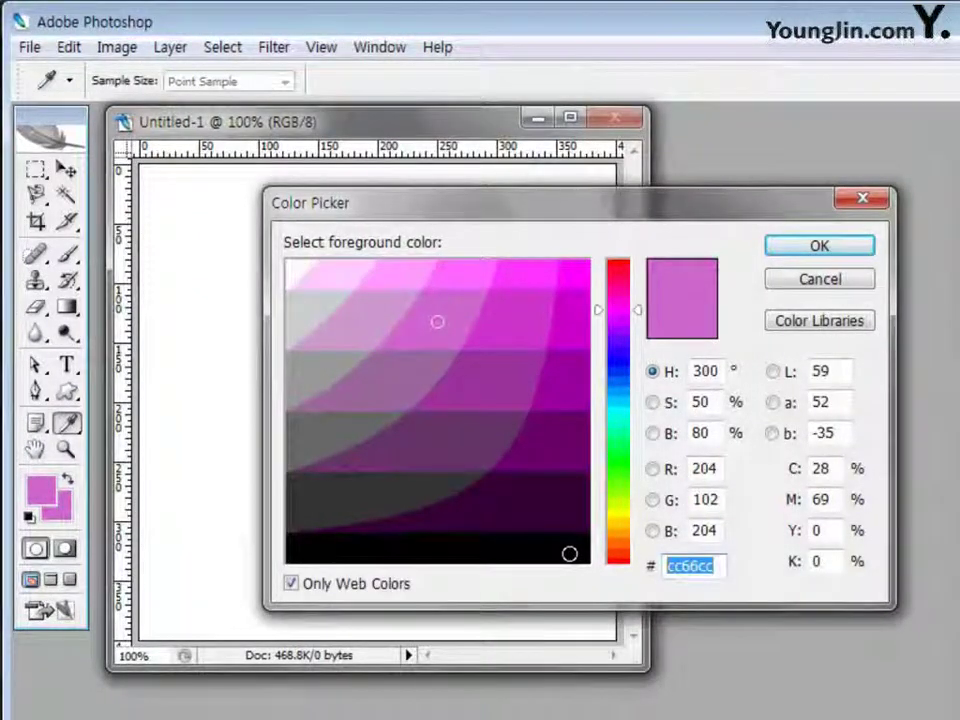
pyautogui.write('cc9900')
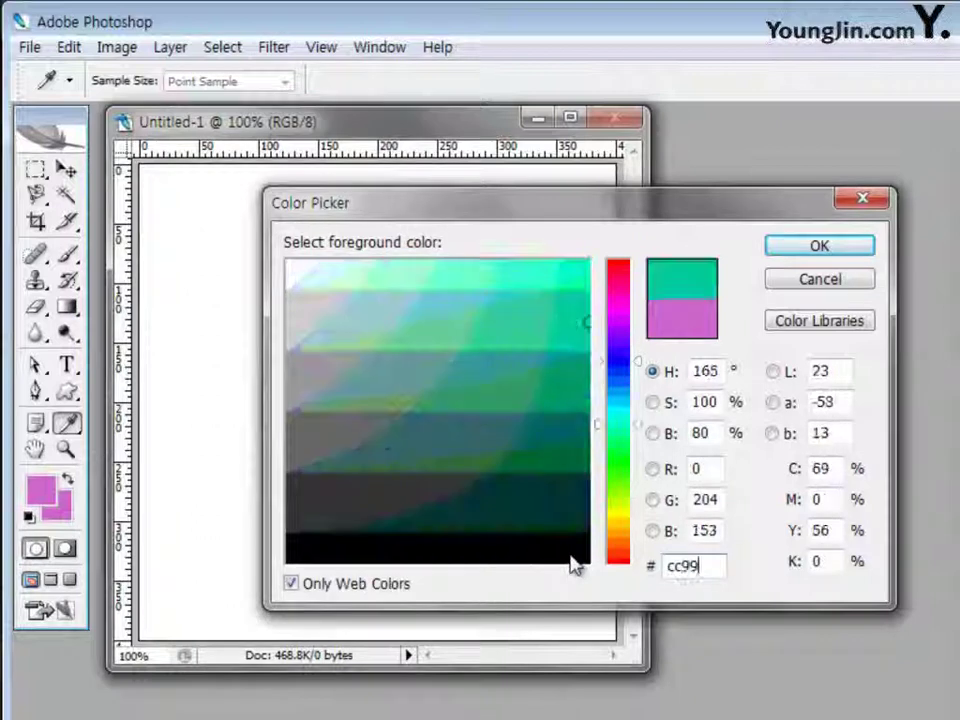
pyautogui.click(818, 250)
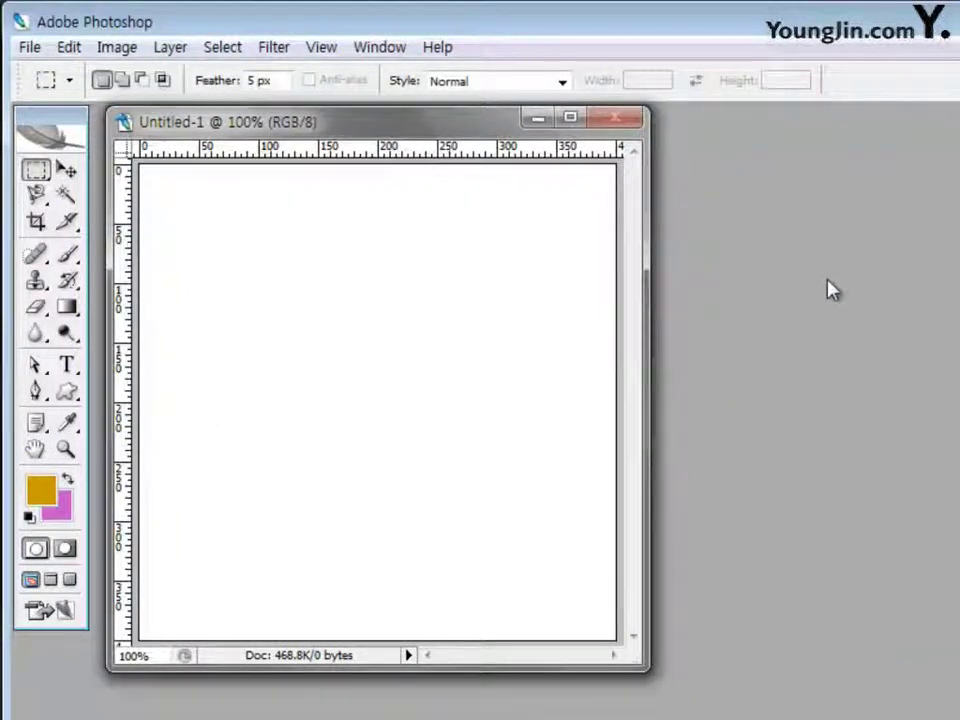
pyautogui.hotkey('alt', 'BackSpace')
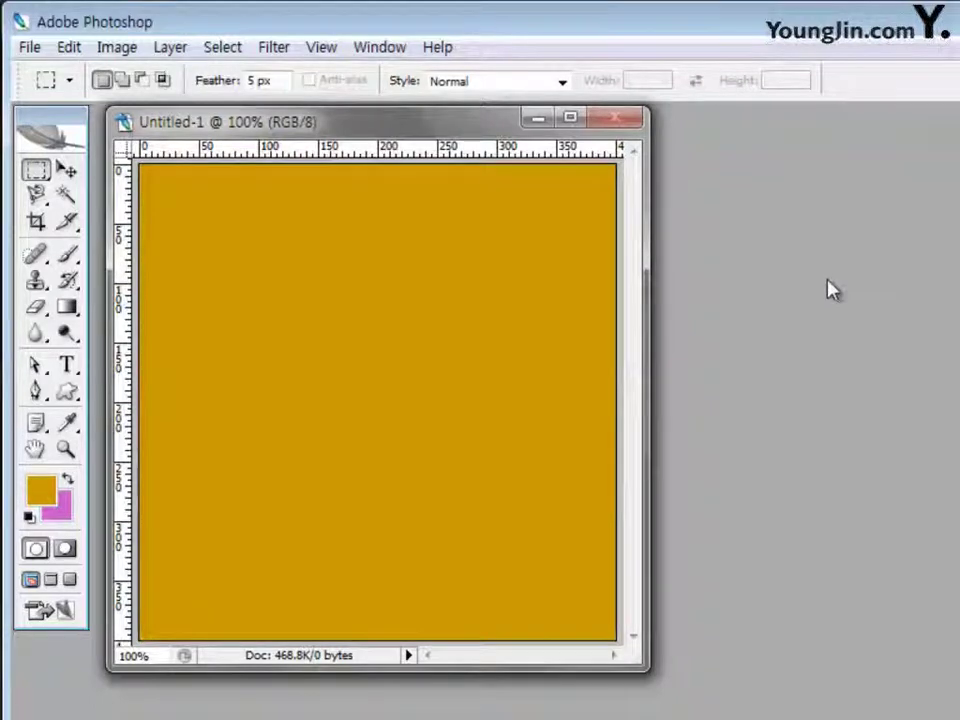
# Open the ink portrait image 1급-2 from the Chapter03 folder
pyautogui.doubleClick(736, 318)
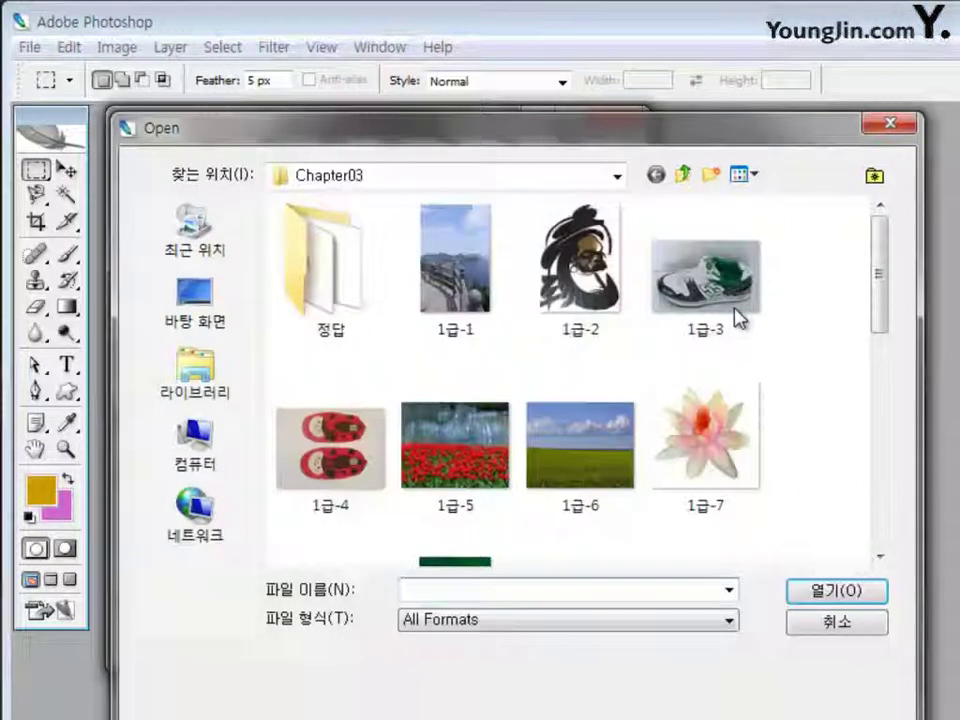
pyautogui.click(592, 338)
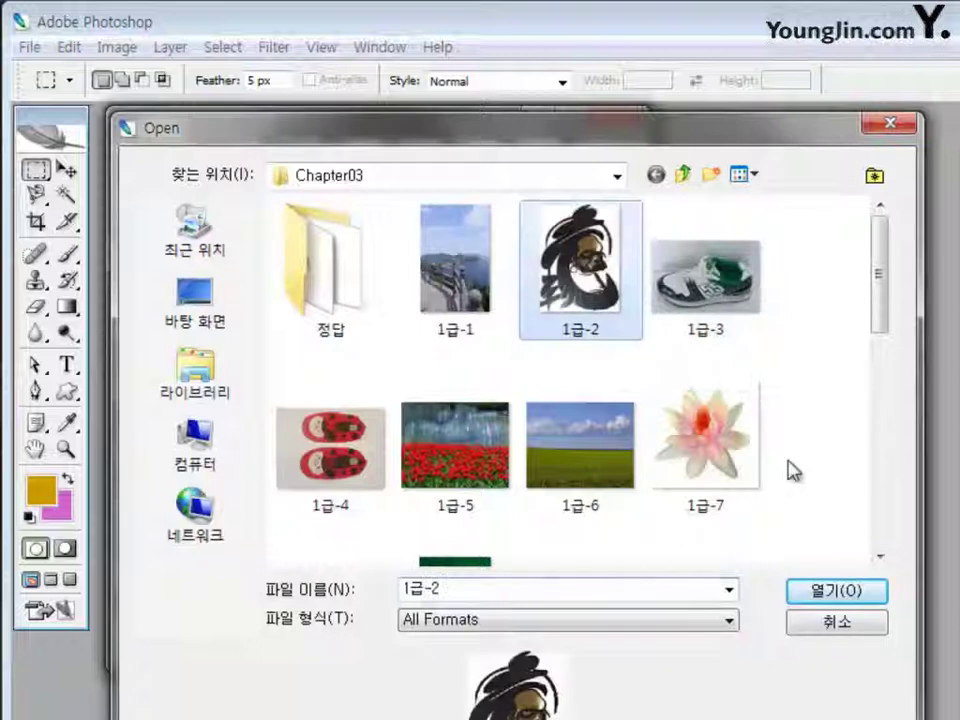
pyautogui.click(847, 594)
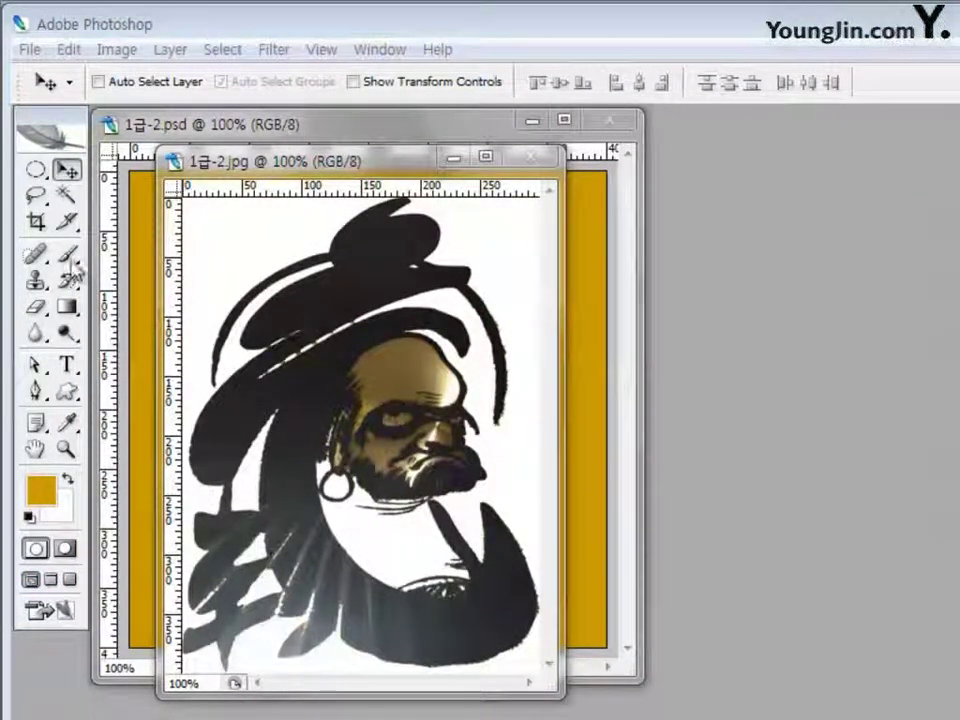
# Select the dark hat, robe, hair and beard areas of the portrait with the Magic Wand at tolerance 32, adding each area to the selection
pyautogui.click(66, 196)
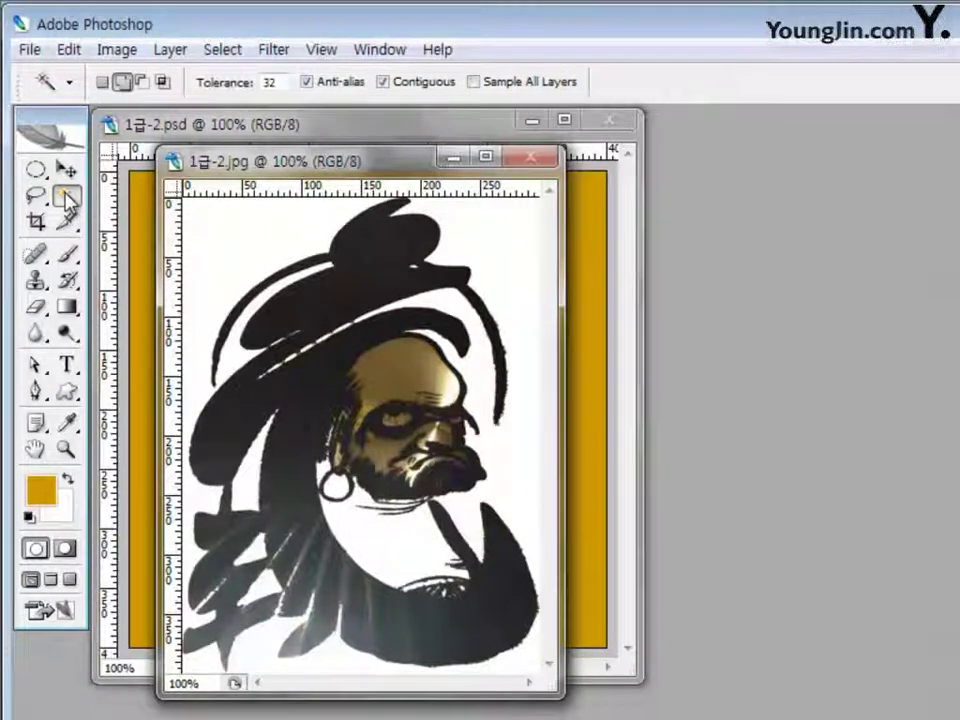
pyautogui.click(123, 83)
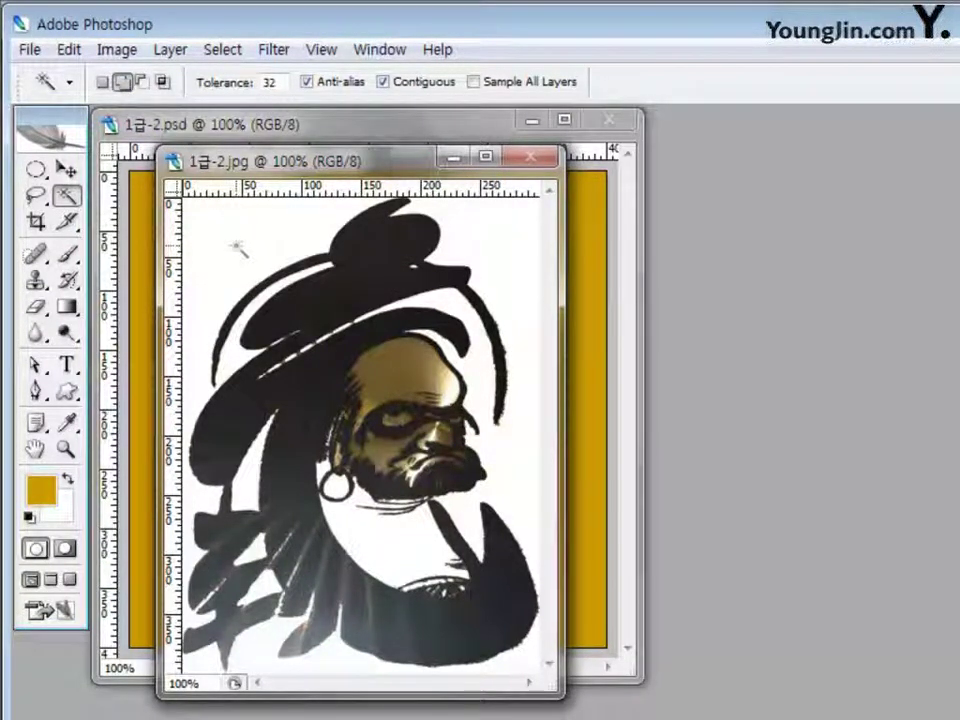
pyautogui.click(347, 290)
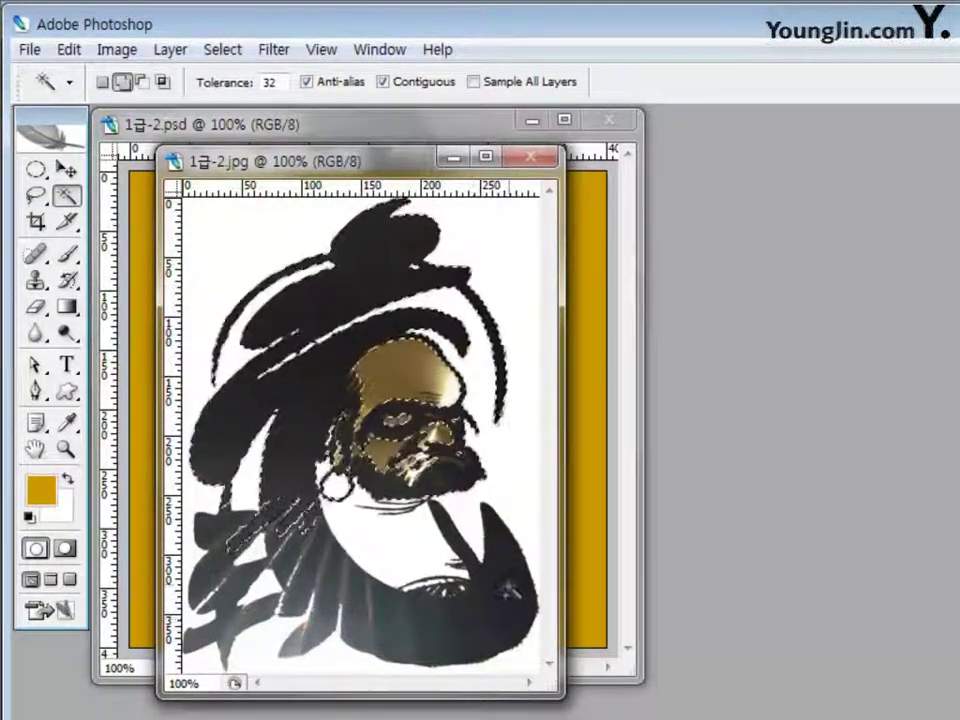
pyautogui.click(508, 588)
pyautogui.click(300, 626)
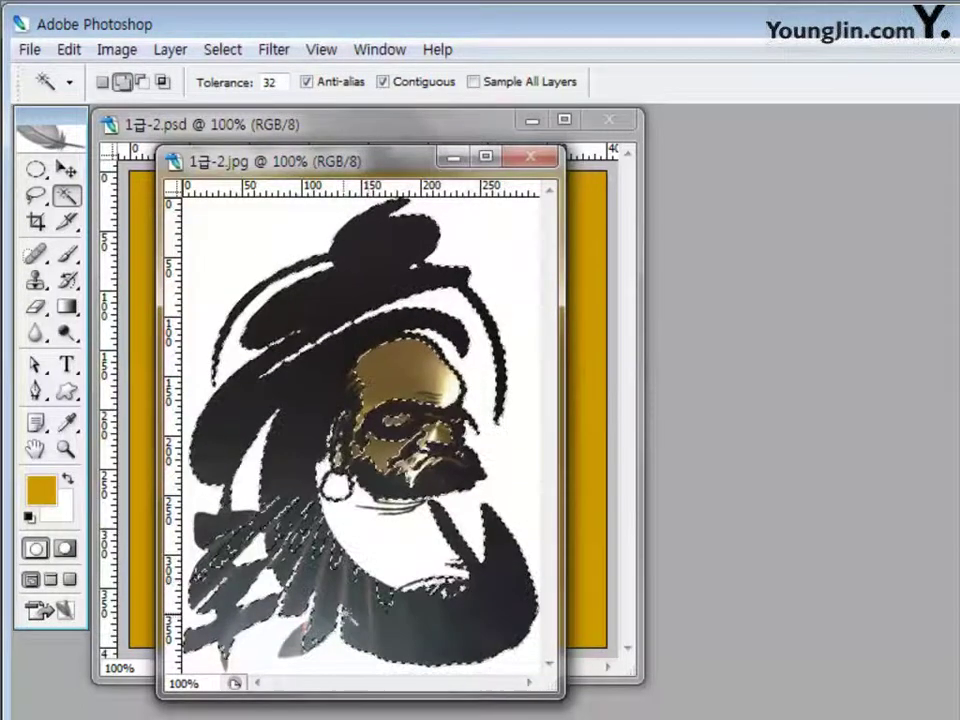
pyautogui.click(220, 600)
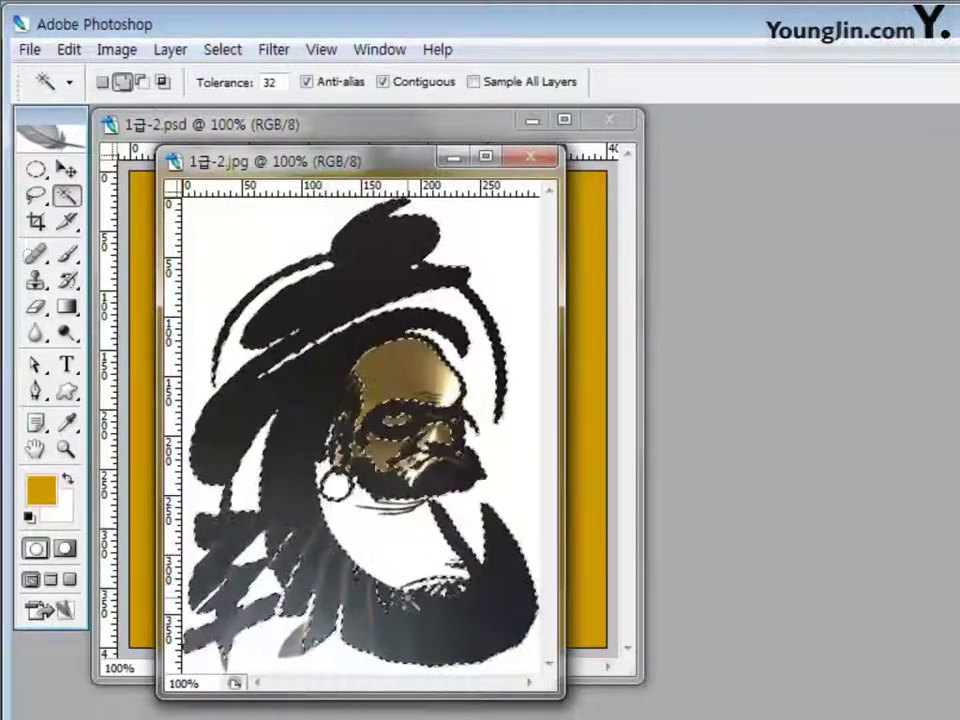
pyautogui.click(305, 645)
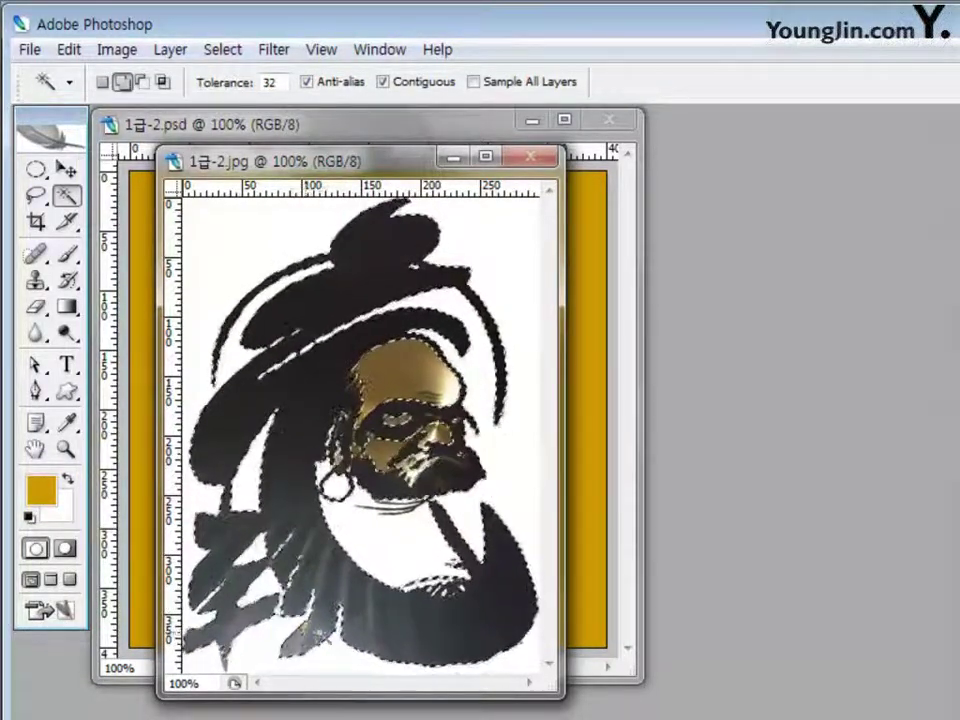
pyautogui.click(338, 486)
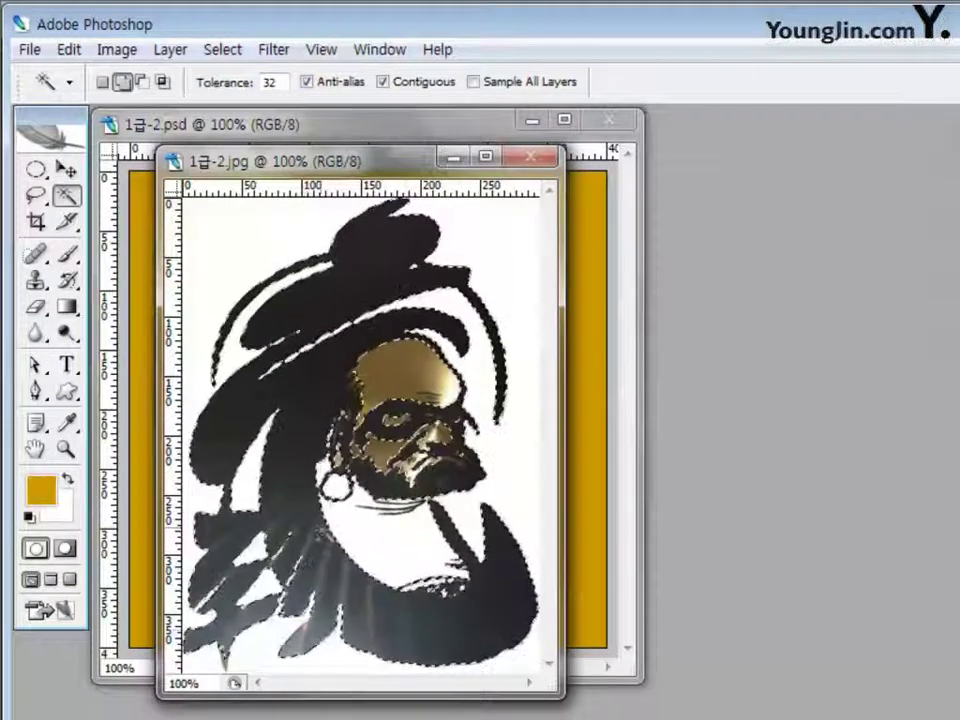
pyautogui.click(318, 462)
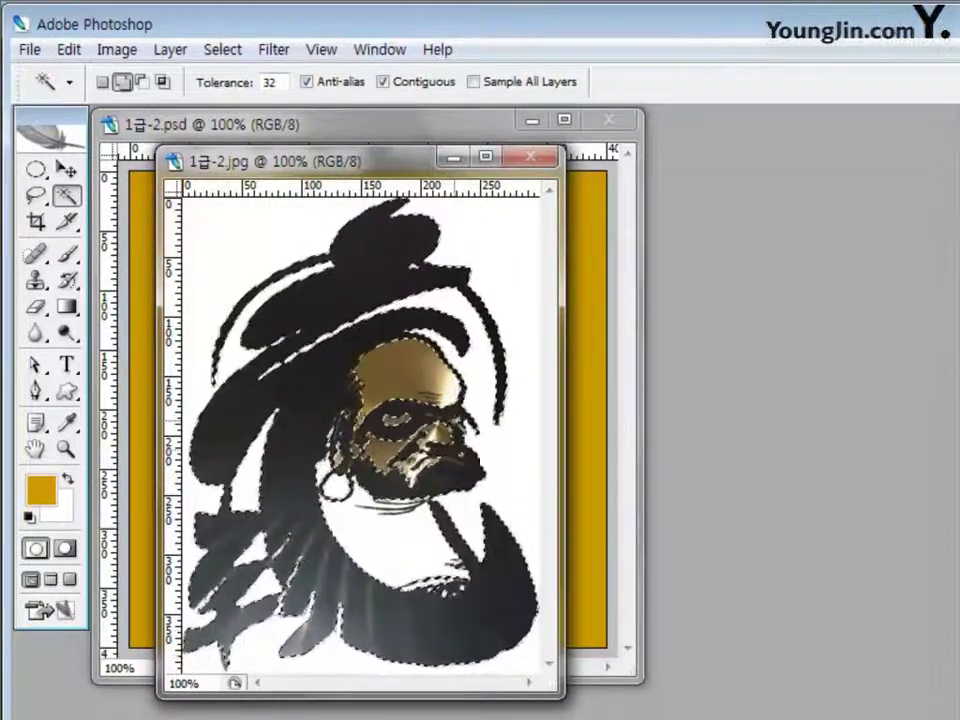
pyautogui.click(450, 468)
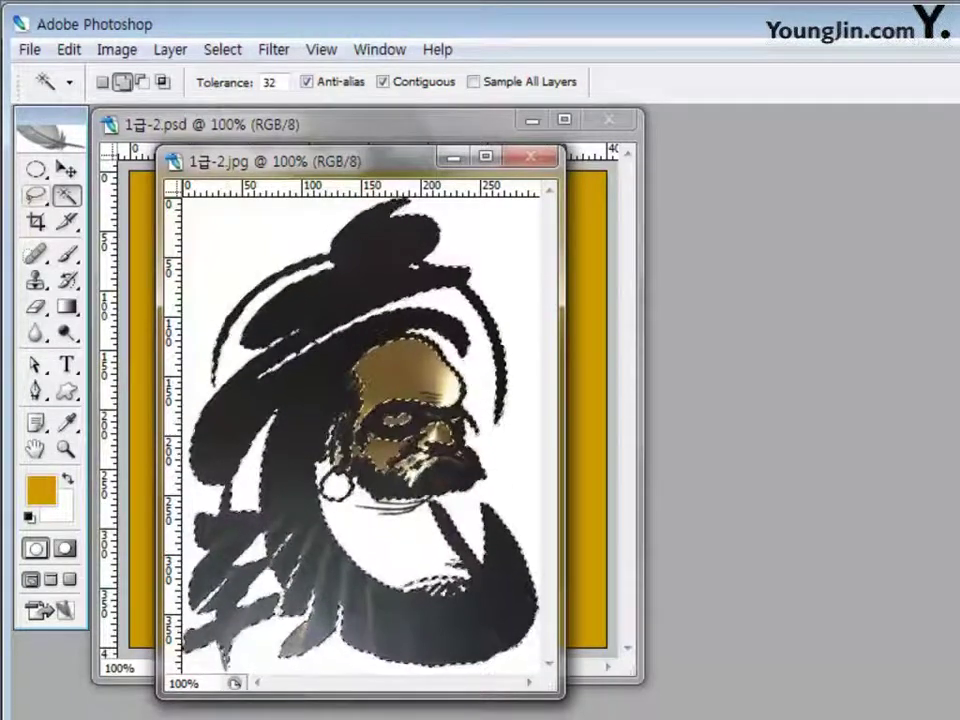
# Add the whole face of the portrait to the selection by outlining it with the Lasso tool
pyautogui.press('l')
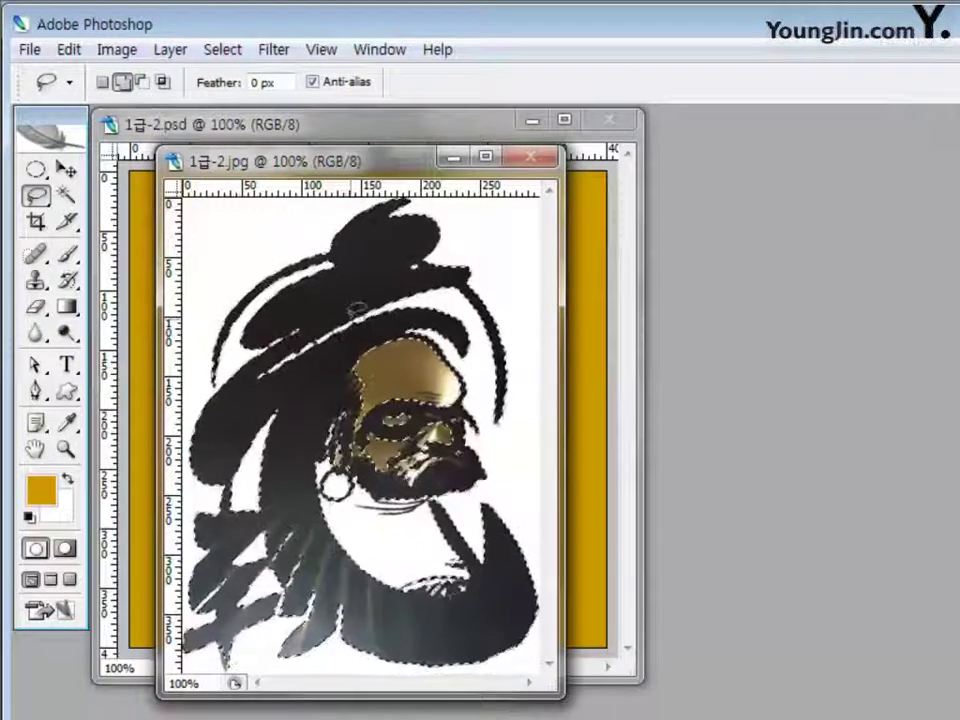
pyautogui.moveTo(387, 327)
pyautogui.mouseDown()
pyautogui.moveTo(345, 342)
pyautogui.moveTo(312, 395)
pyautogui.moveTo(320, 420)
pyautogui.moveTo(338, 428)
pyautogui.moveTo(333, 465)
pyautogui.mouseUp()
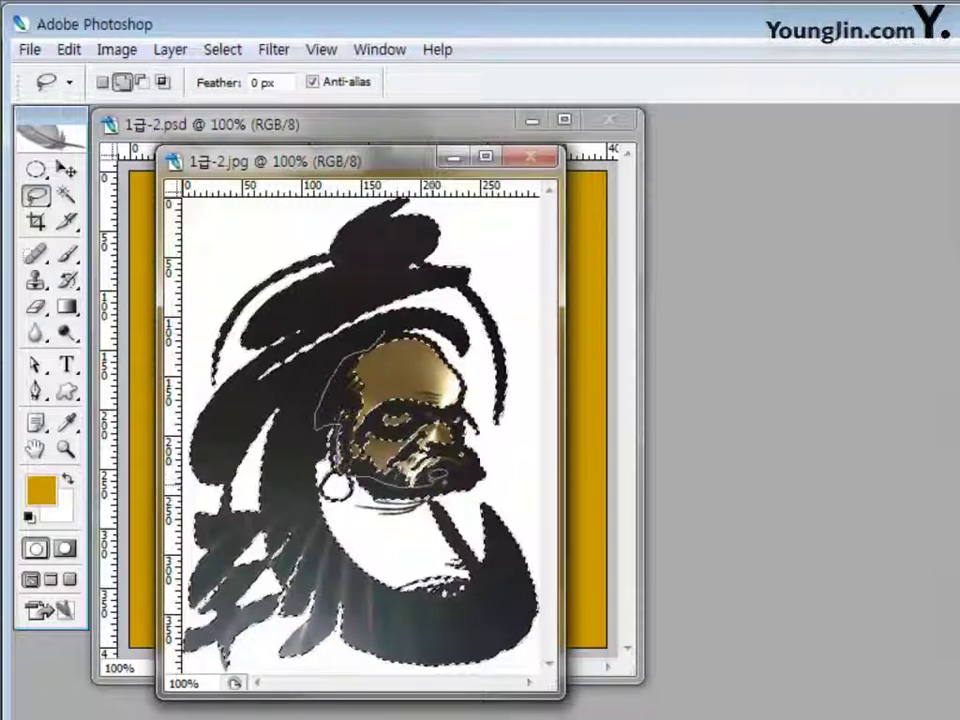
pyautogui.moveTo(421, 484); pyautogui.dragTo(470, 466)
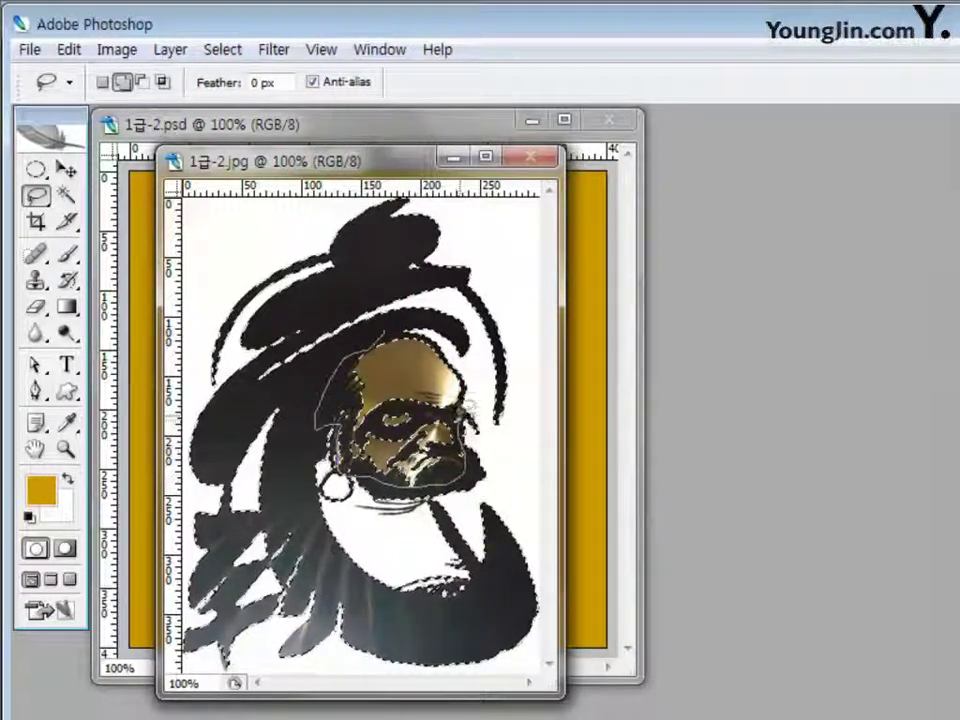
pyautogui.moveTo(470, 413)
pyautogui.mouseDown()
pyautogui.moveTo(470, 378)
pyautogui.moveTo(440, 337)
pyautogui.moveTo(378, 328)
pyautogui.moveTo(344, 362)
pyautogui.moveTo(337, 387)
pyautogui.moveTo(340, 466)
pyautogui.mouseUp()
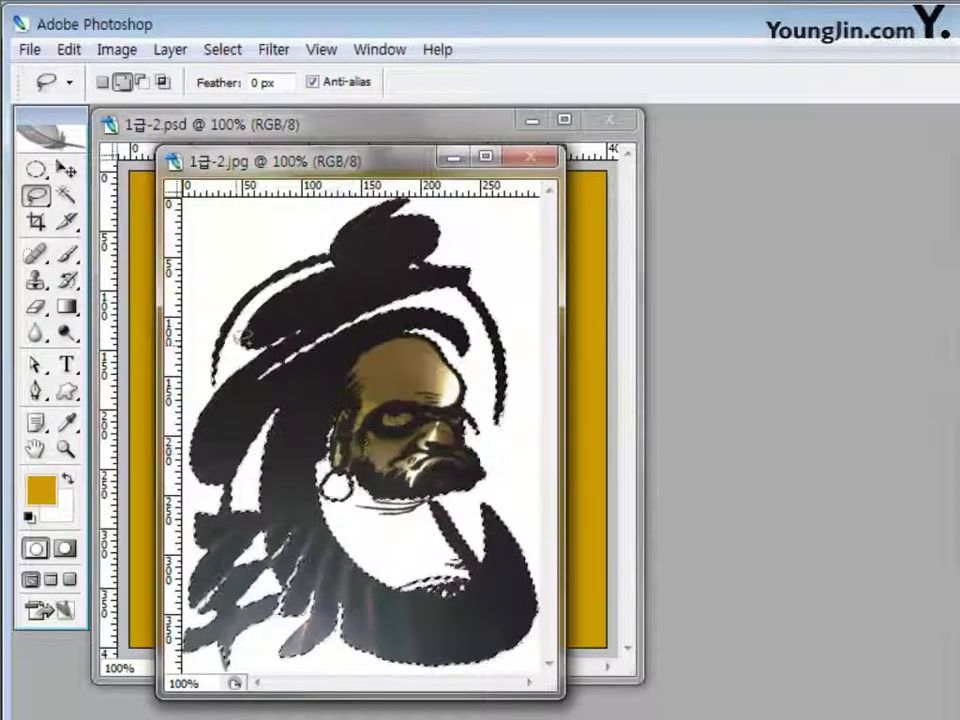
# Copy the selected portrait figure into the gold 1급-2.psd image with the Move tool
pyautogui.click(66, 170)
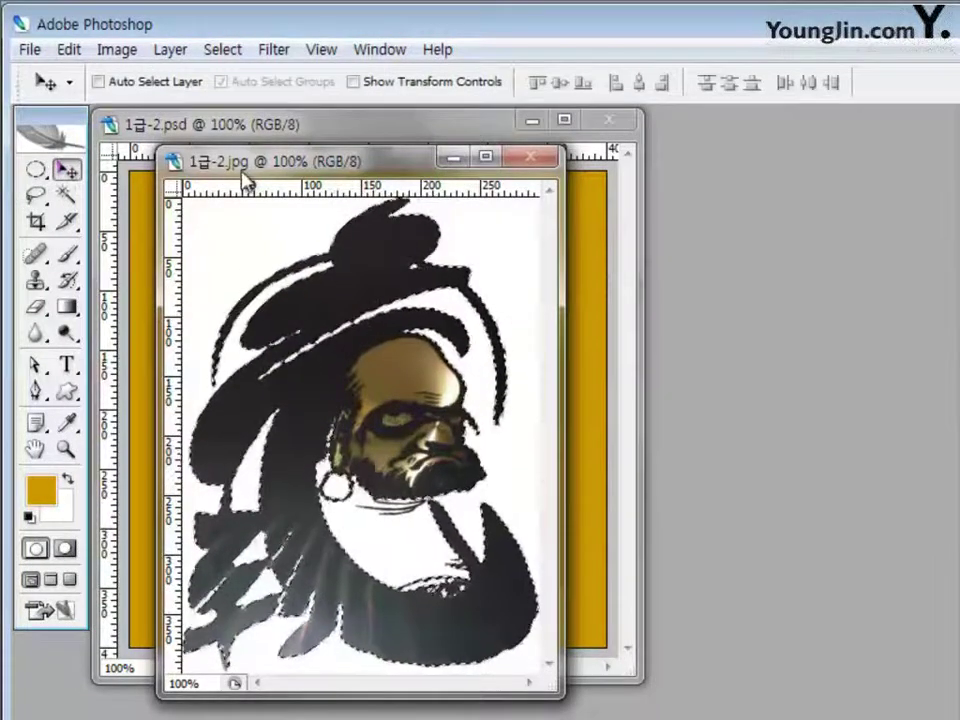
pyautogui.moveTo(245, 180); pyautogui.dragTo(423, 224)
pyautogui.moveTo(553, 311); pyautogui.dragTo(287, 276)
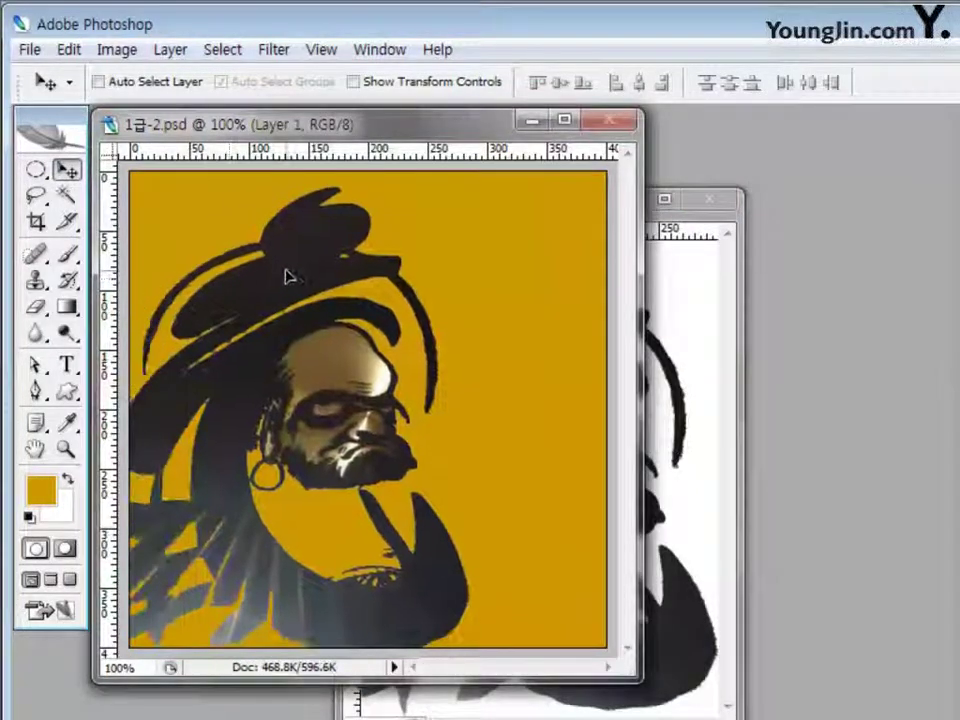
# Scale the portrait figure to about 61% width and 61.5% height, fitted into the lower-left corner of the gold canvas
pyautogui.hotkey('ctrl', 't')
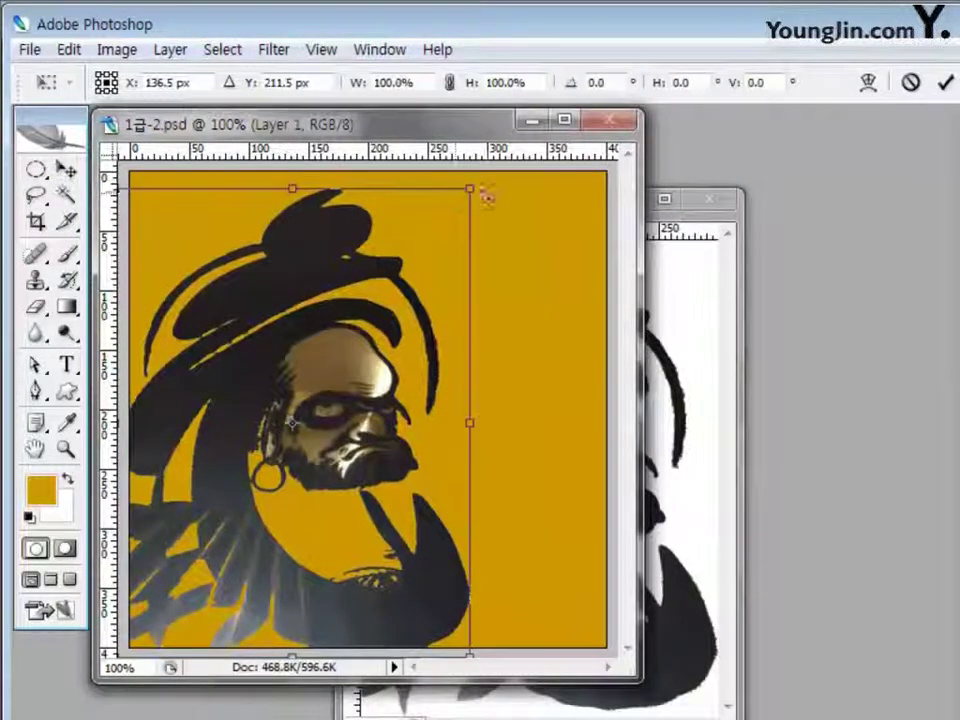
pyautogui.moveTo(469, 189); pyautogui.dragTo(268, 465)
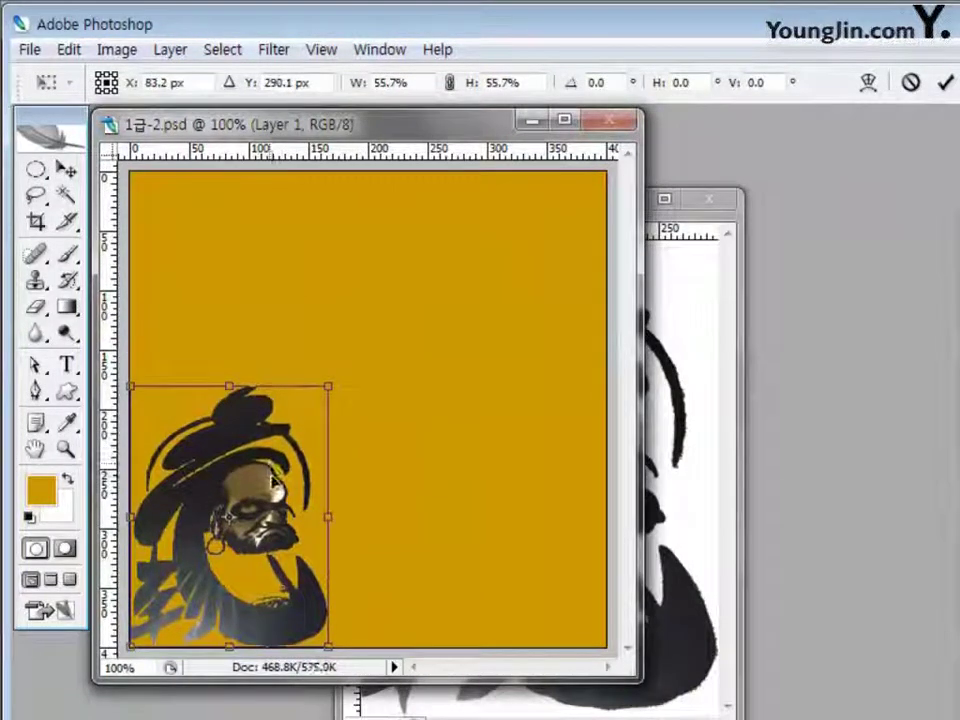
pyautogui.moveTo(328, 519)
pyautogui.mouseDown()
pyautogui.moveTo(349, 519)
pyautogui.moveTo(340, 518)
pyautogui.mouseUp()
pyautogui.moveTo(235, 386); pyautogui.dragTo(236, 358)
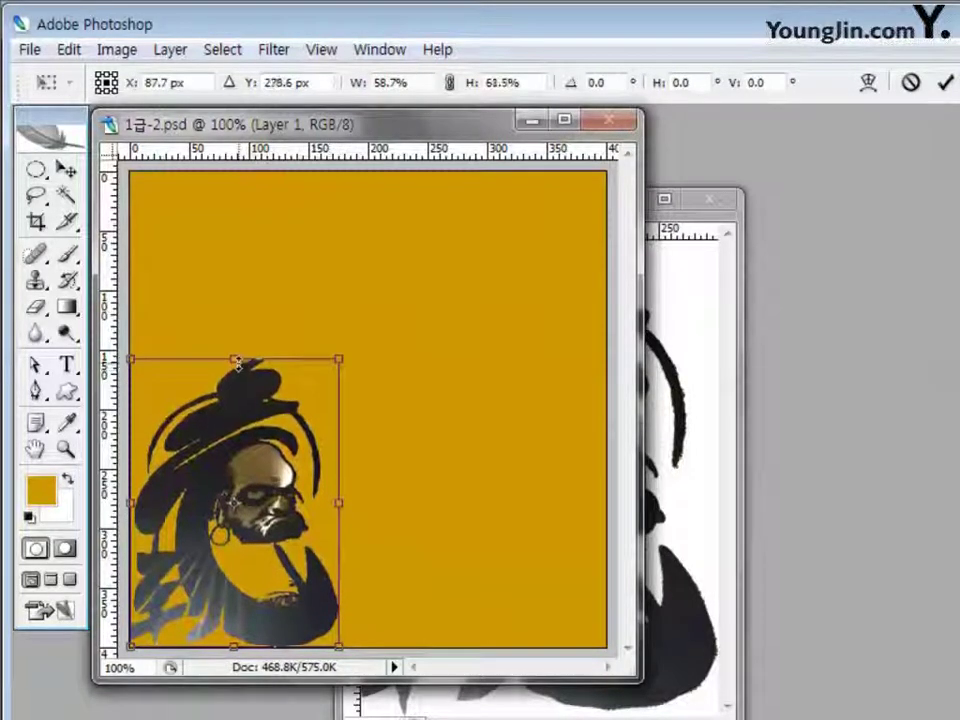
pyautogui.moveTo(336, 504); pyautogui.dragTo(346, 504)
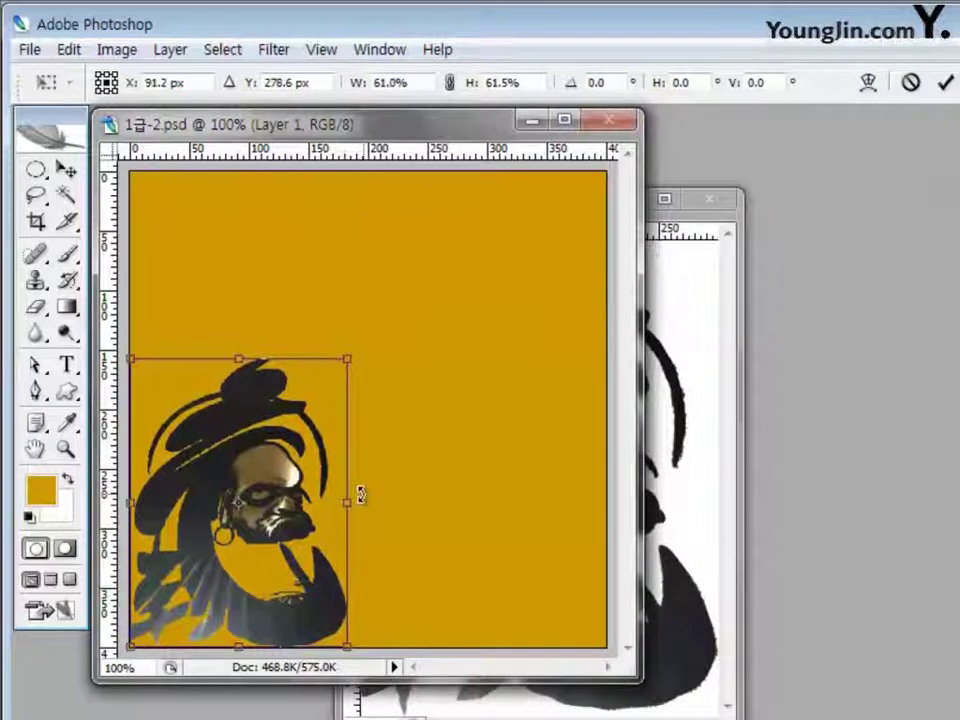
pyautogui.press('Return')
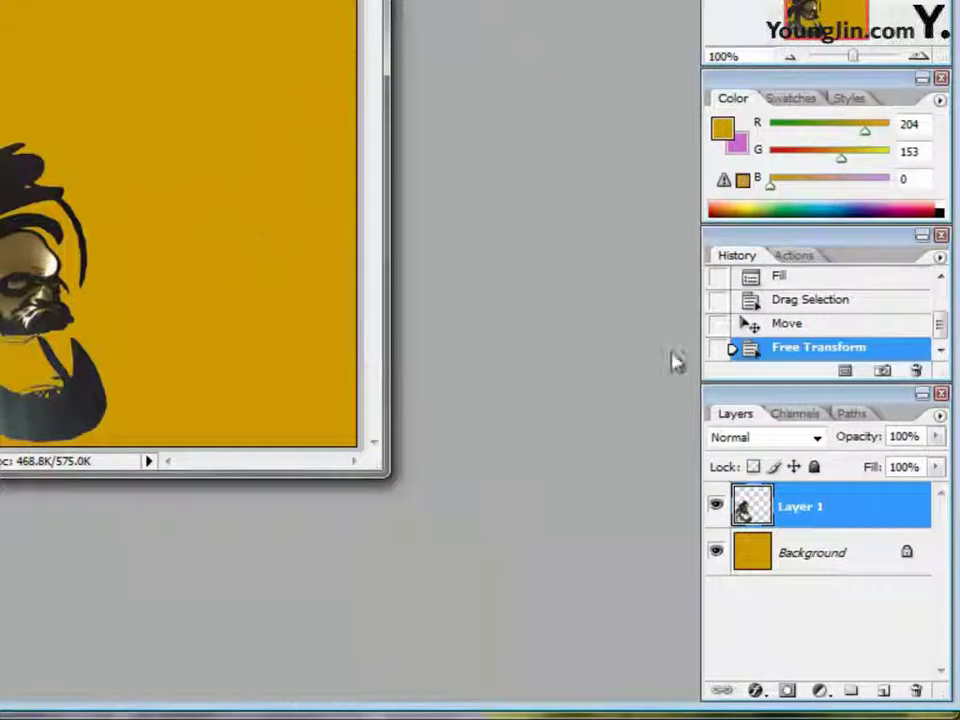
# Add a 3 px outside stroke in purple 9966cc to the portrait layer
pyautogui.click(756, 692)
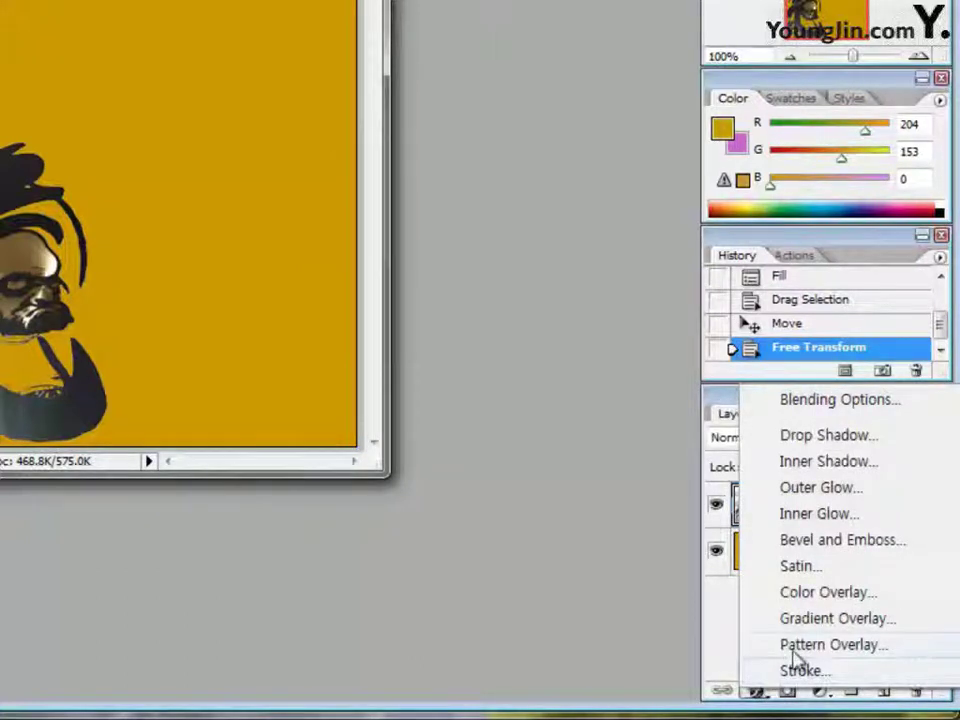
pyautogui.click(803, 672)
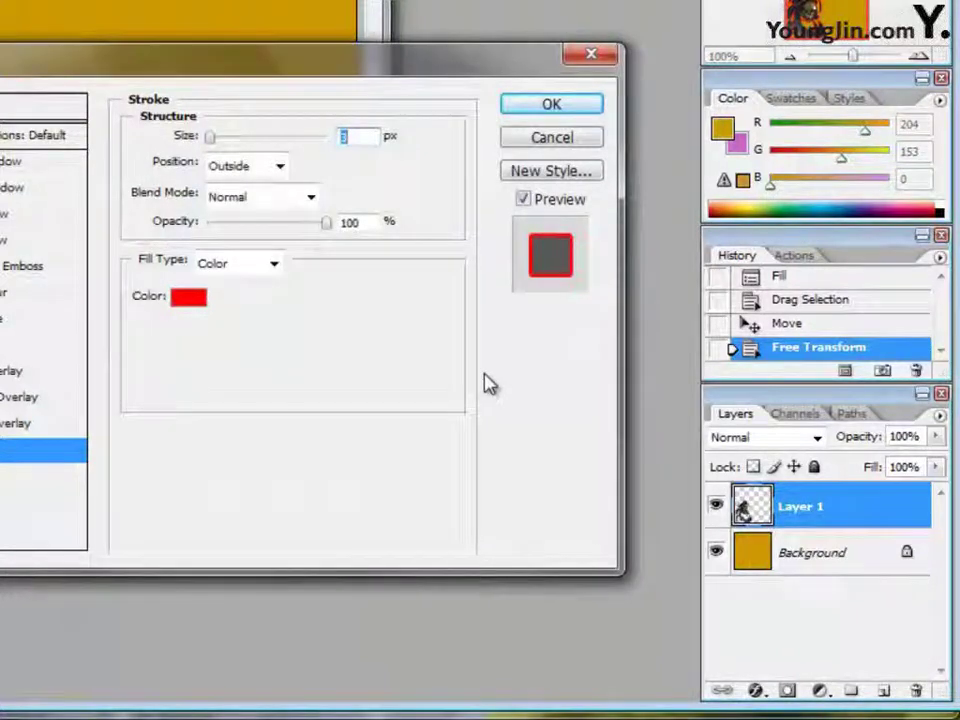
pyautogui.click(193, 300)
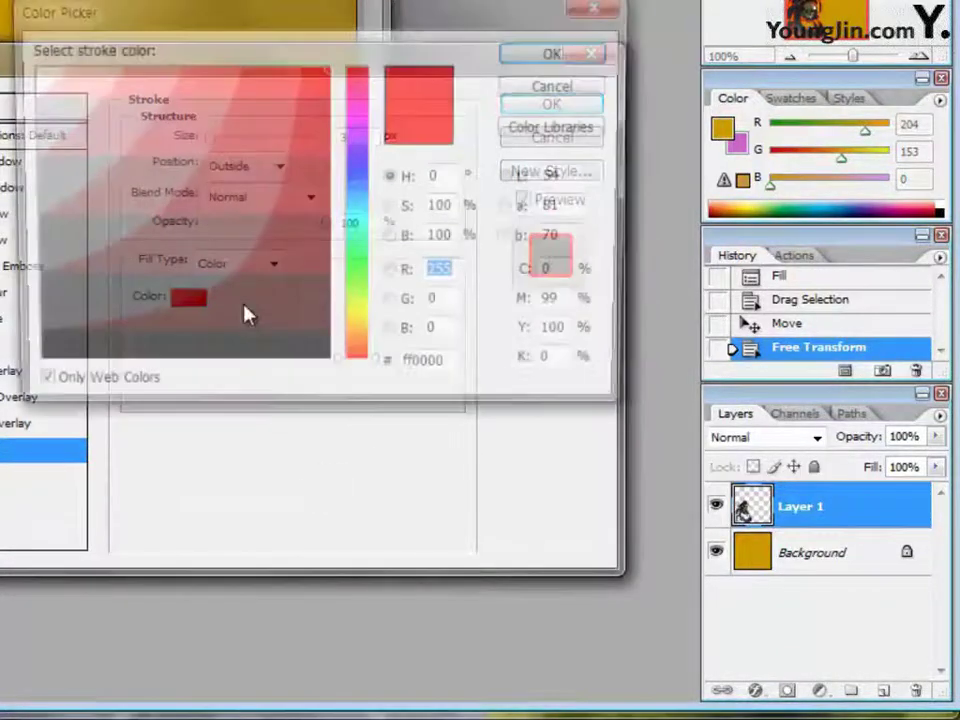
pyautogui.click(450, 371)
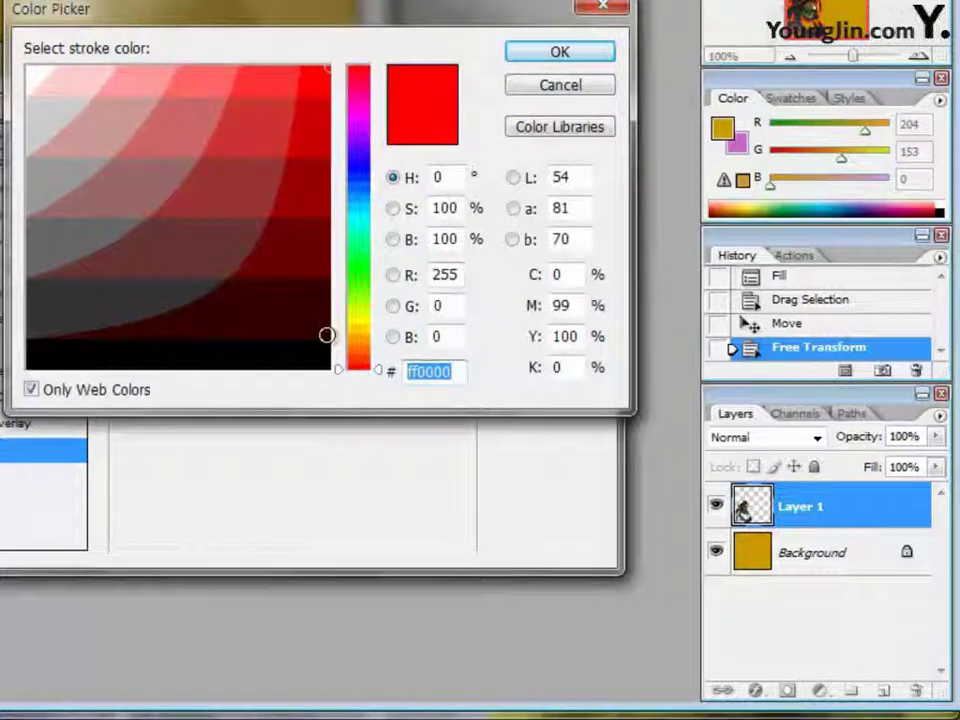
pyautogui.write('99')
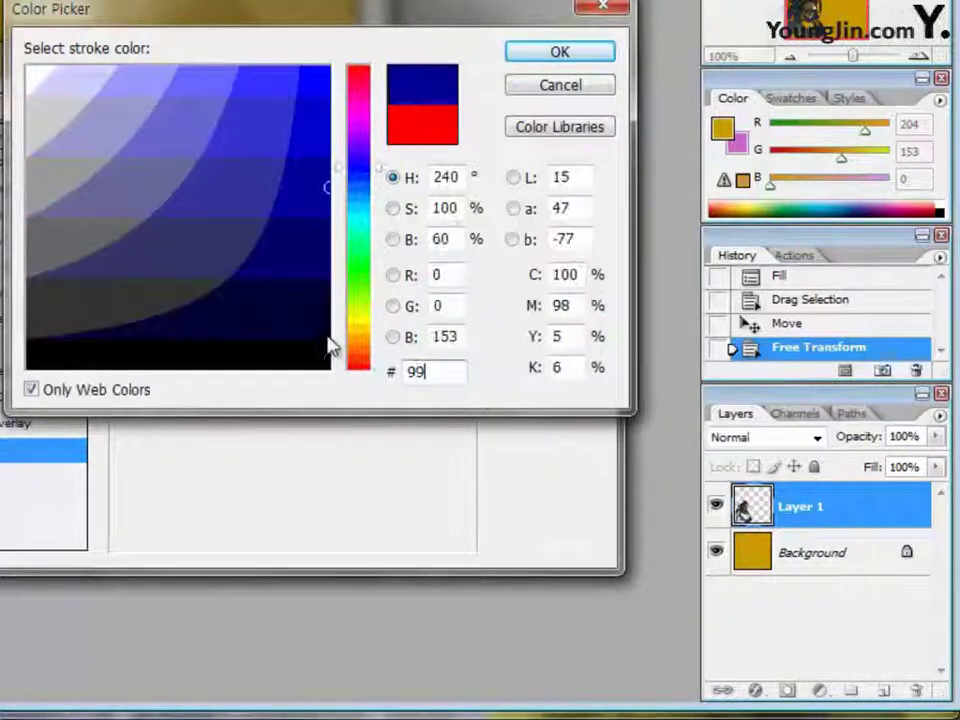
pyautogui.write('66cc')
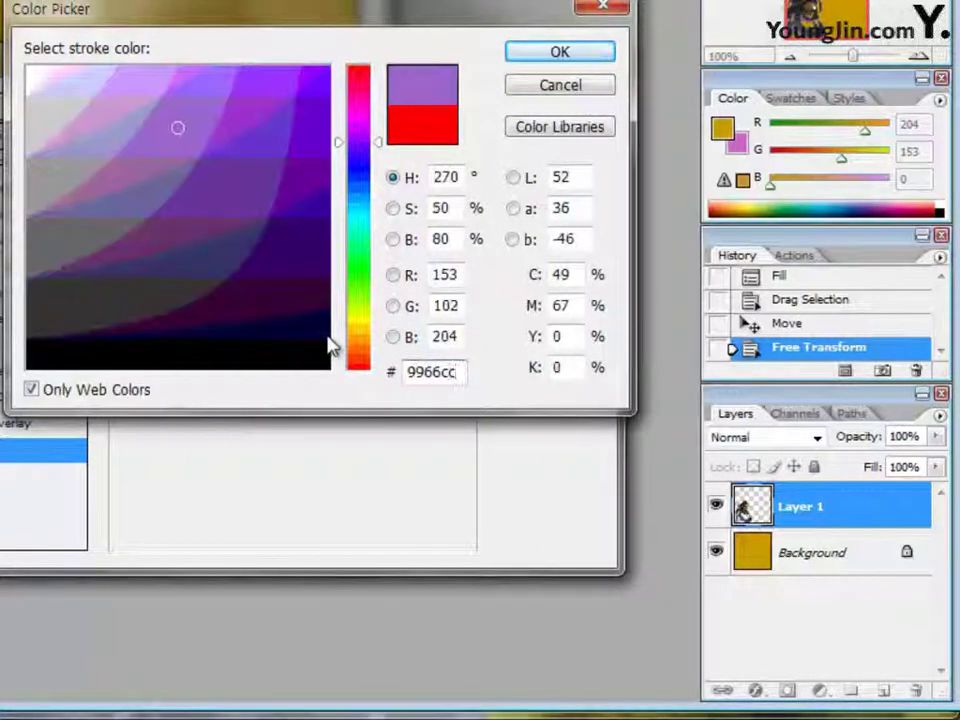
pyautogui.click(538, 60)
pyautogui.moveTo(289, 68); pyautogui.dragTo(424, 19)
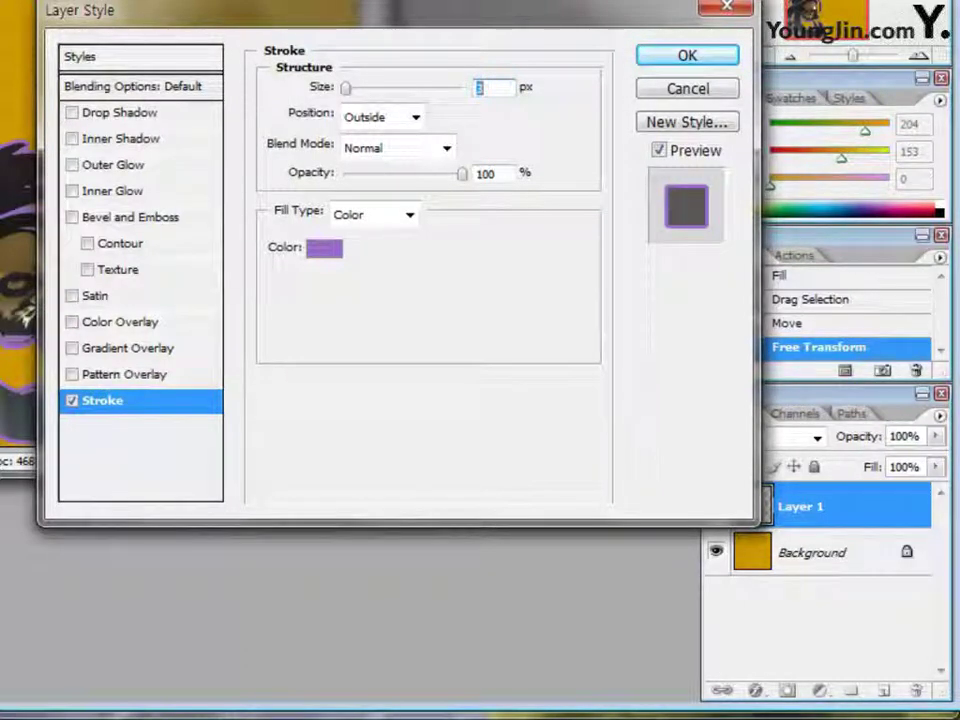
# Add an outer glow to the portrait layer with spread 10% and size 80 px, and apply the layer style
pyautogui.click(125, 166)
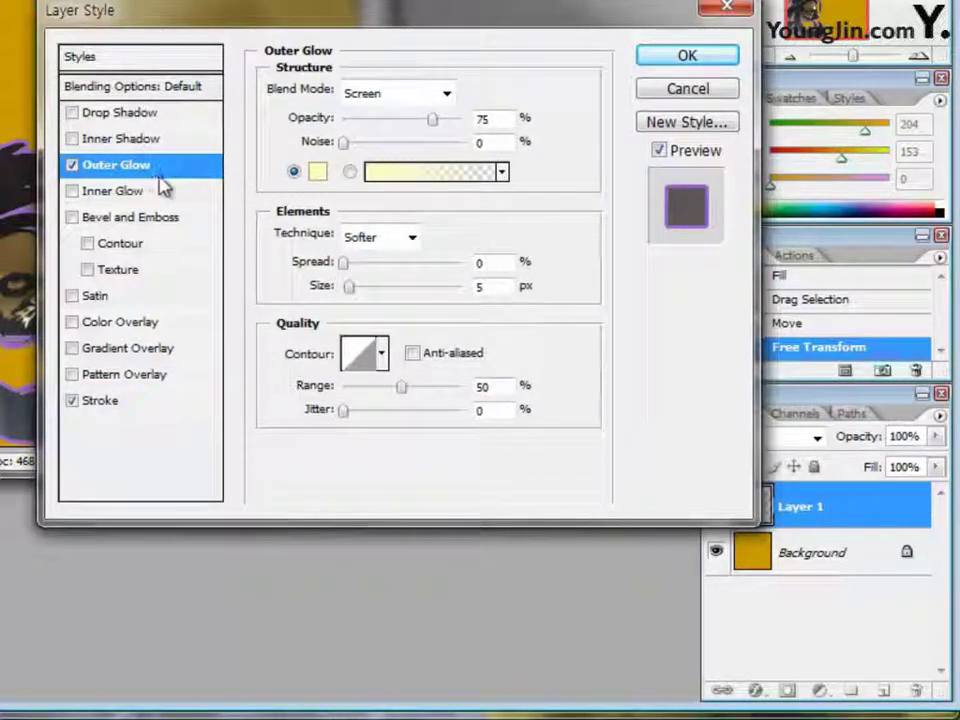
pyautogui.doubleClick(492, 262)
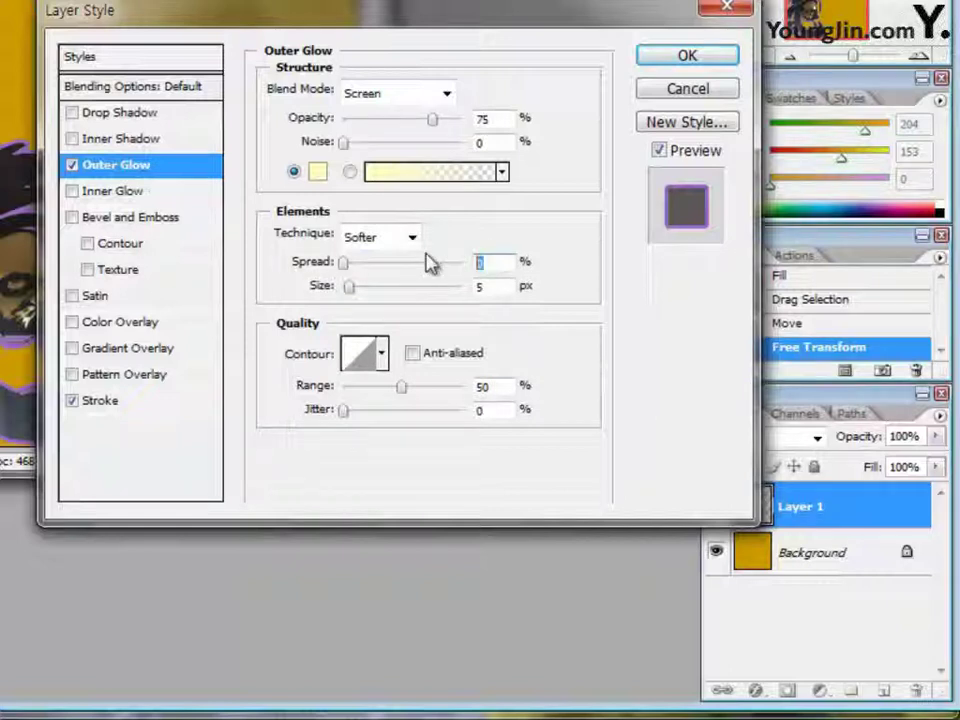
pyautogui.write('10')
pyautogui.doubleClick(489, 287)
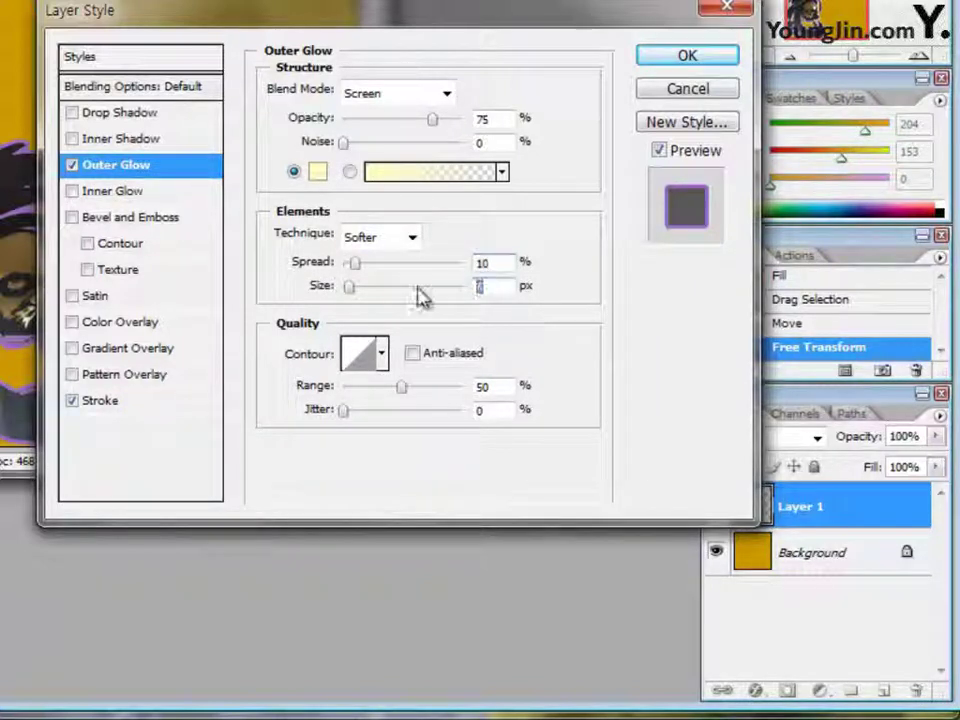
pyautogui.write('80')
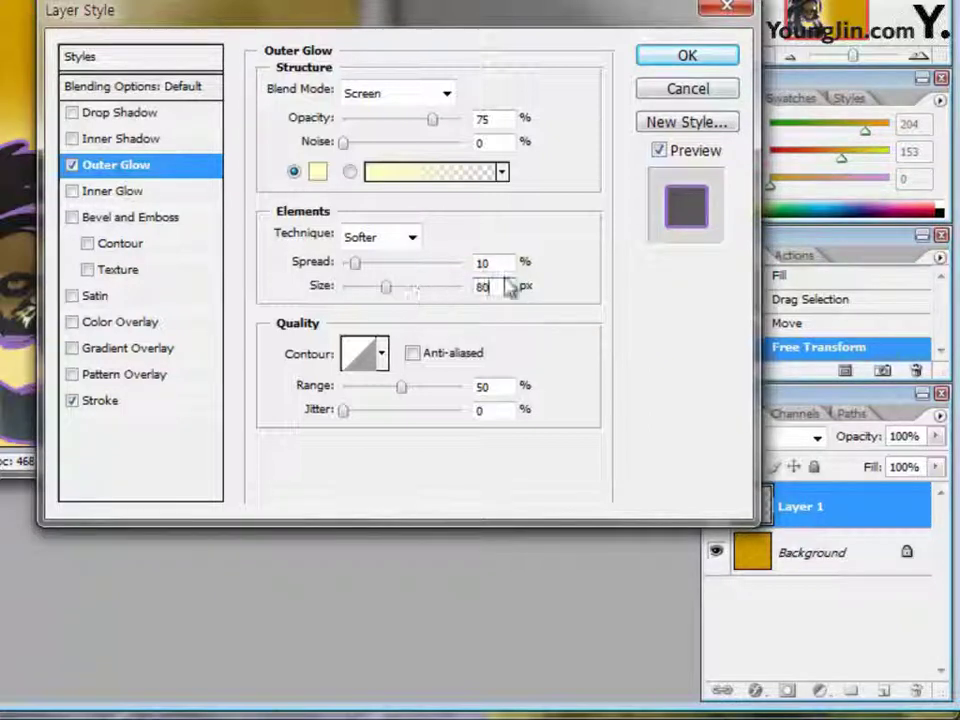
pyautogui.click(671, 58)
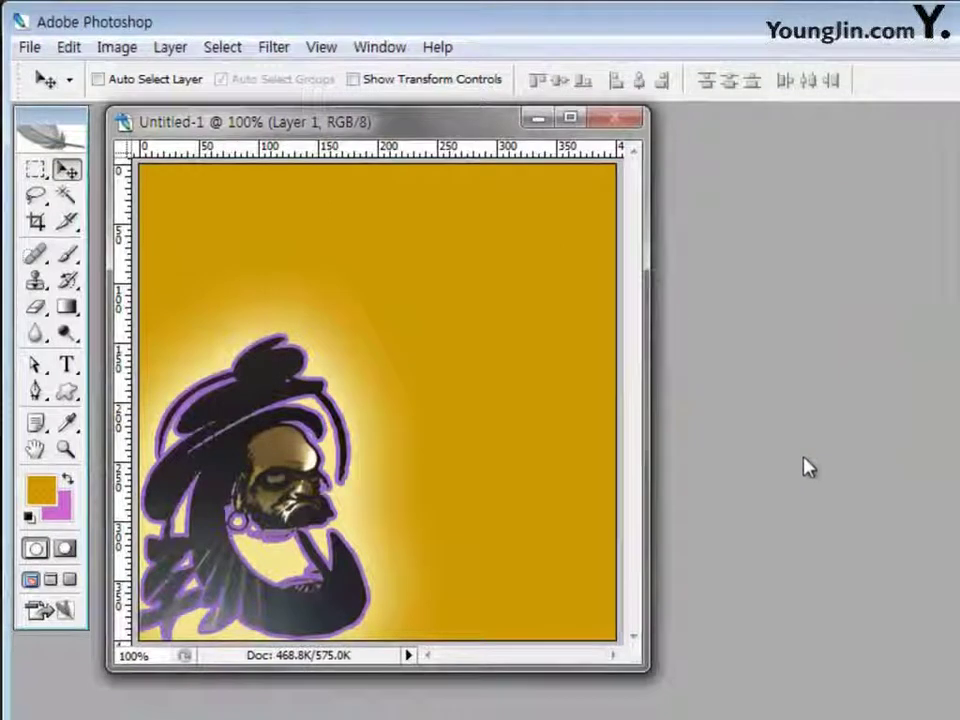
# Draw a white (ffffff) solid blob custom shape, about 80 x 75 px, in the canvas's upper-left area above the portrait
pyautogui.click(66, 393)
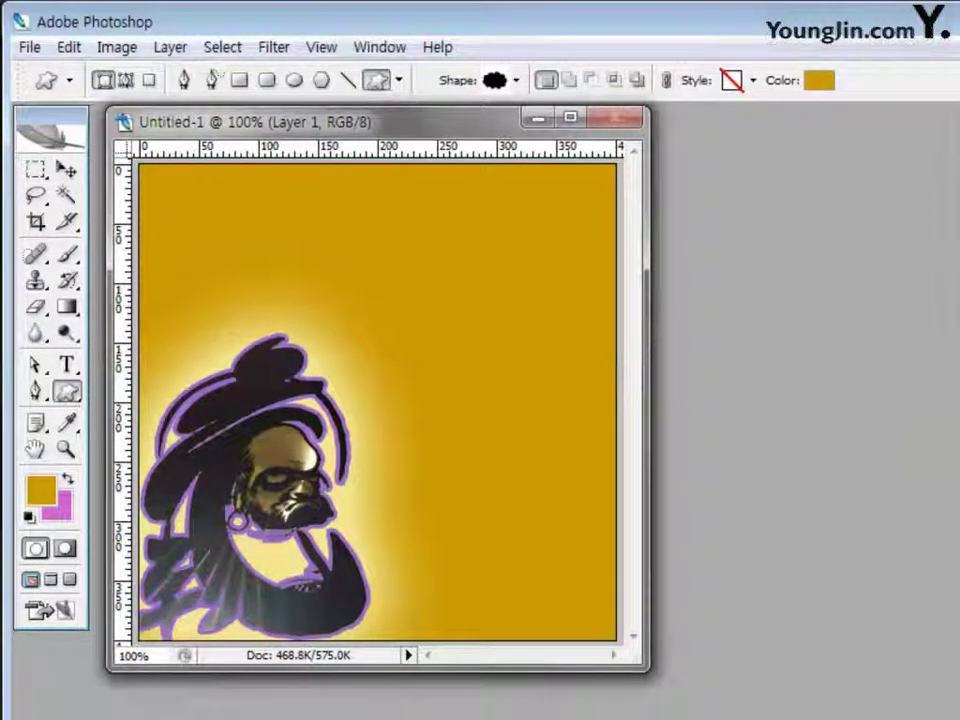
pyautogui.click(518, 82)
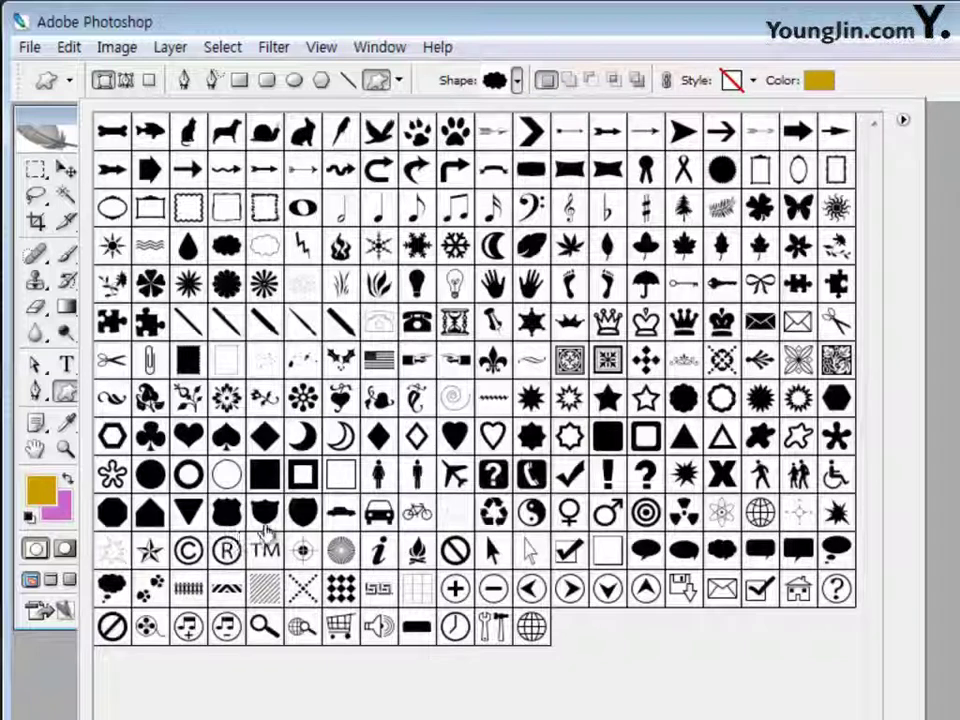
pyautogui.click(757, 440)
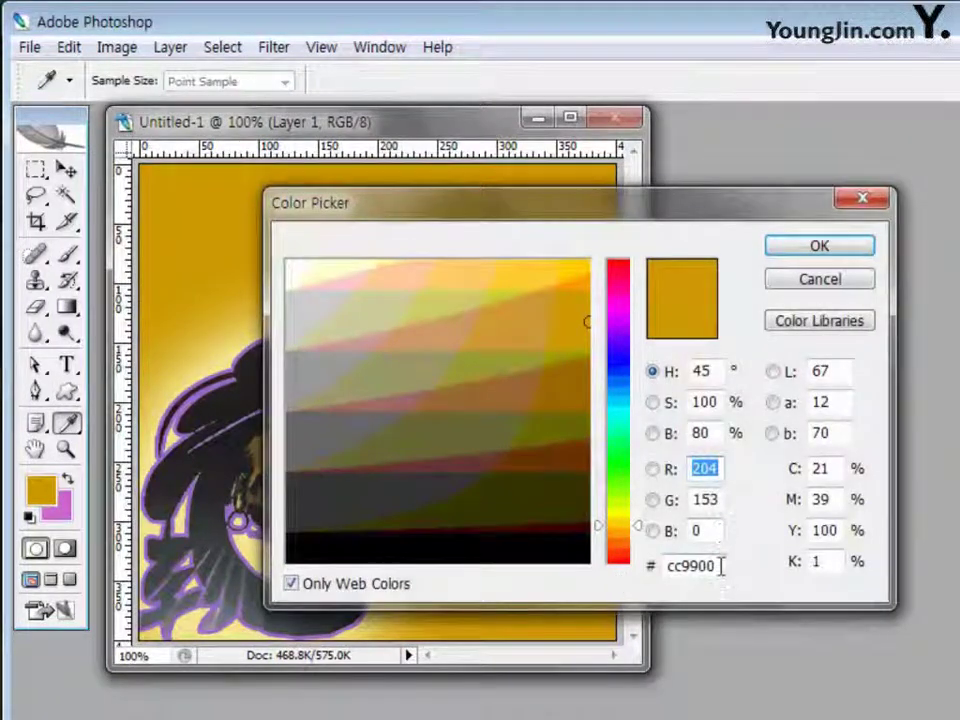
pyautogui.moveTo(722, 566); pyautogui.dragTo(596, 561)
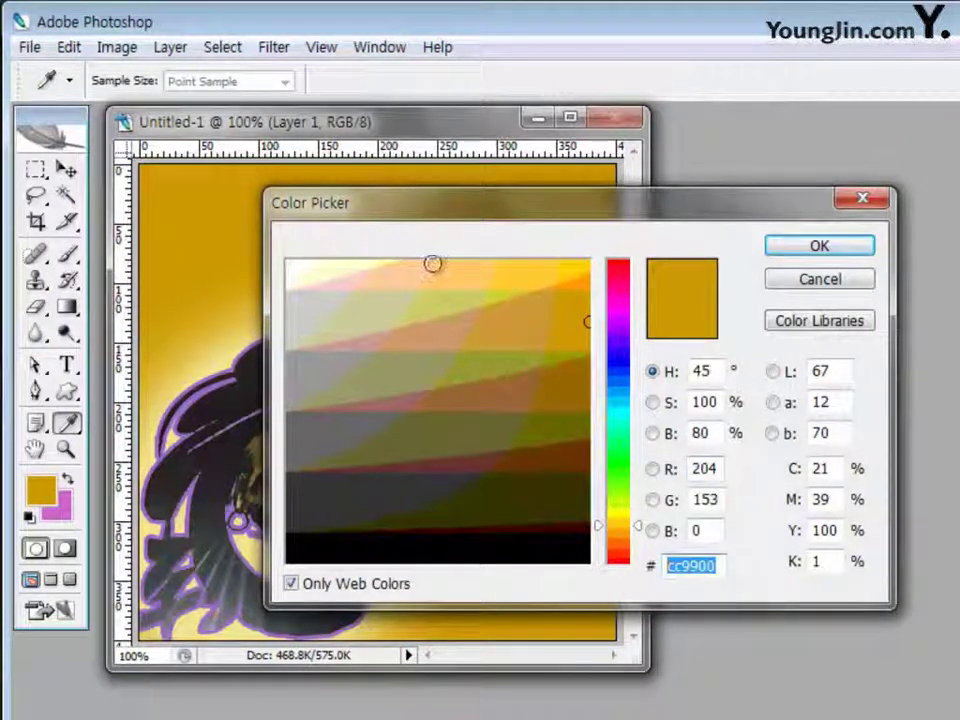
pyautogui.click(294, 267)
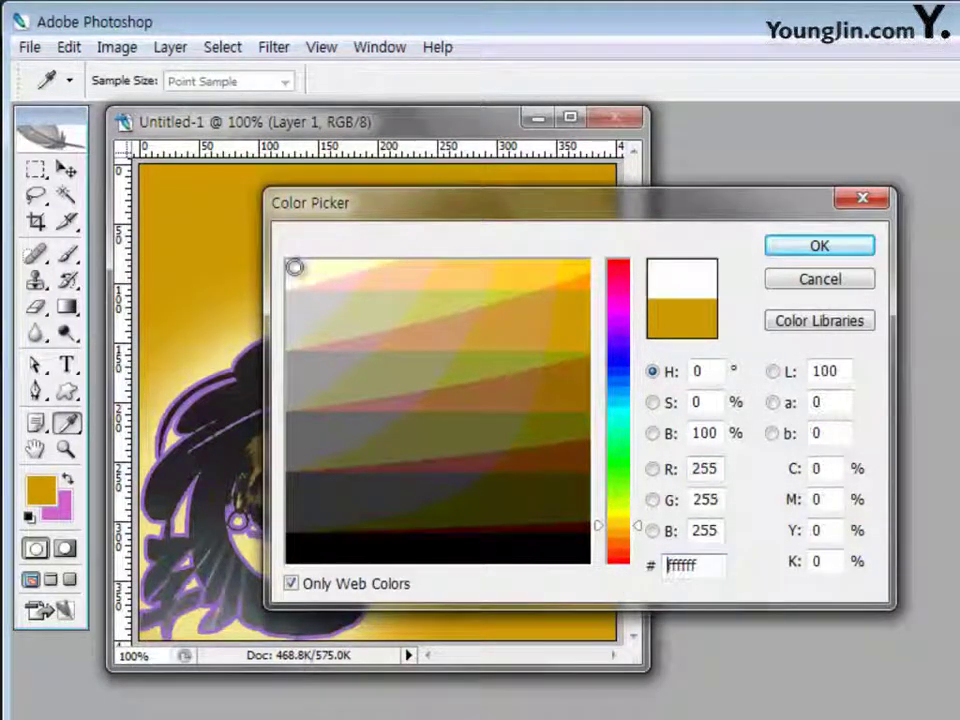
pyautogui.click(820, 247)
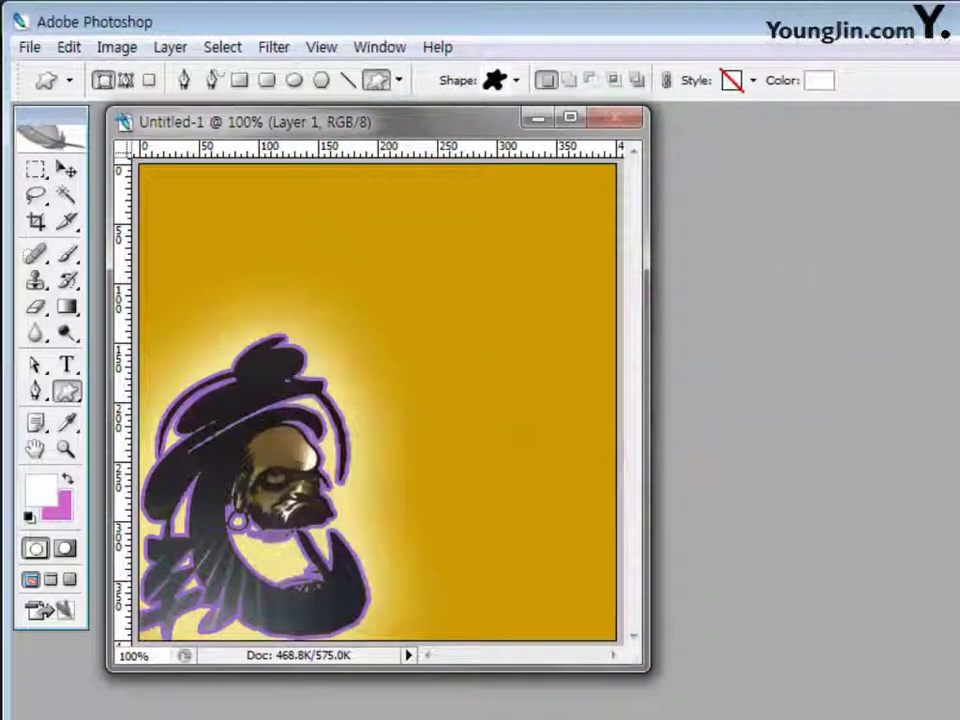
pyautogui.moveTo(172, 189); pyautogui.dragTo(268, 278)
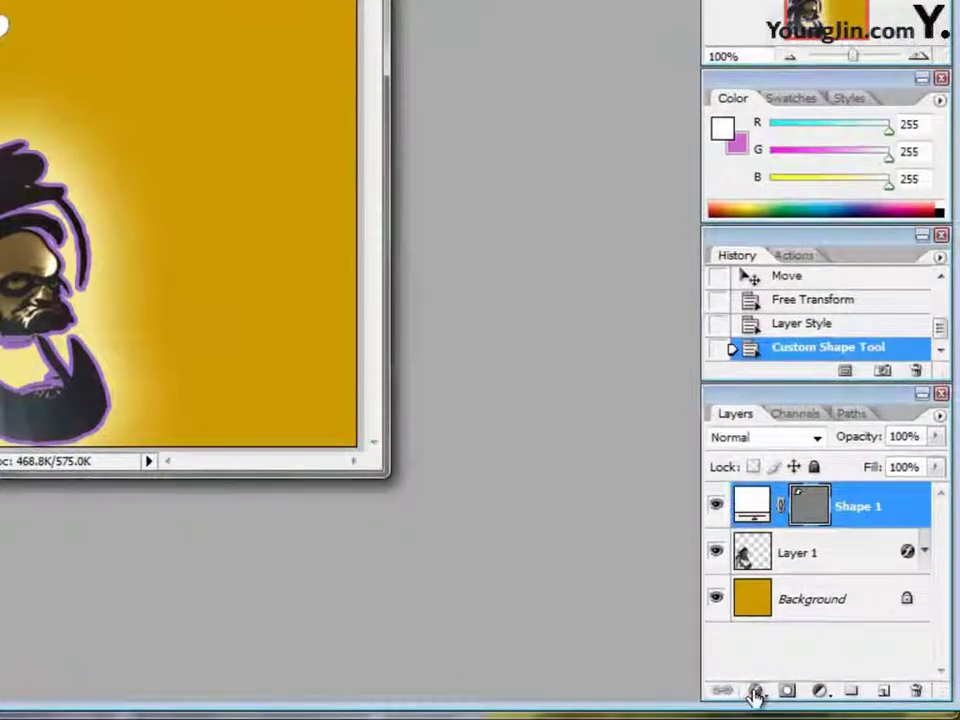
# Add a 2 px stroke in turquoise 00cccc to the white blob shape's layer
pyautogui.click(756, 692)
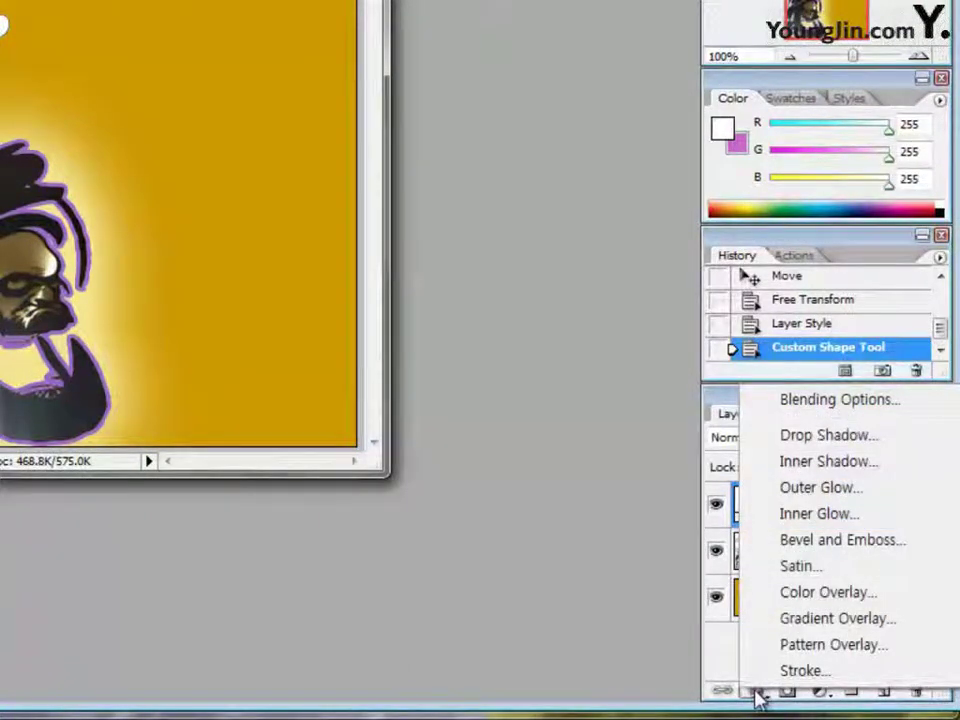
pyautogui.click(795, 675)
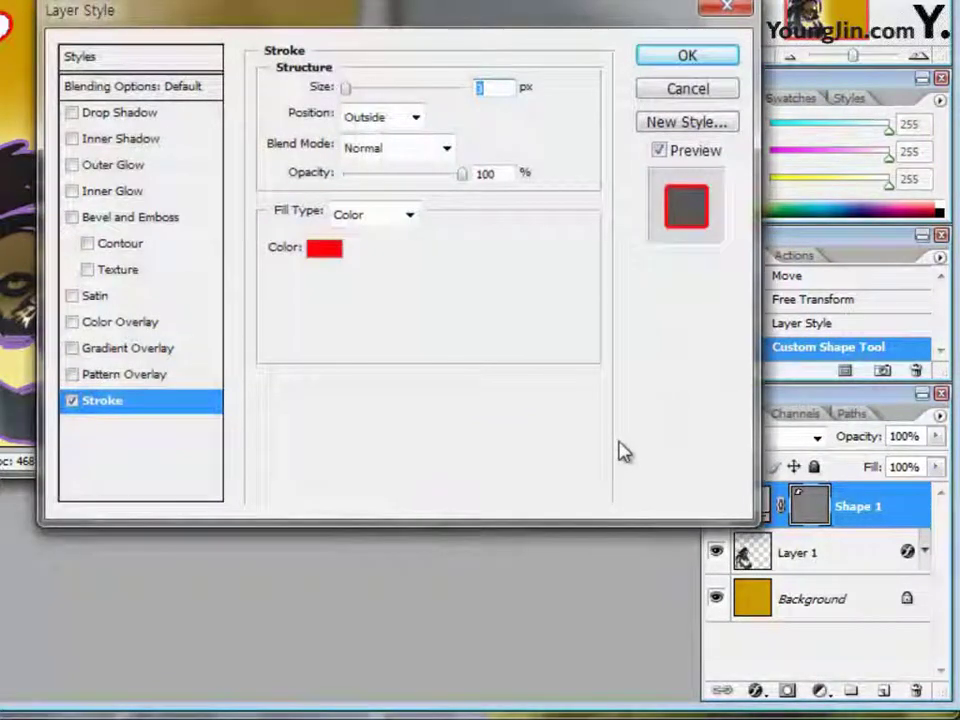
pyautogui.write('2')
pyautogui.click(328, 252)
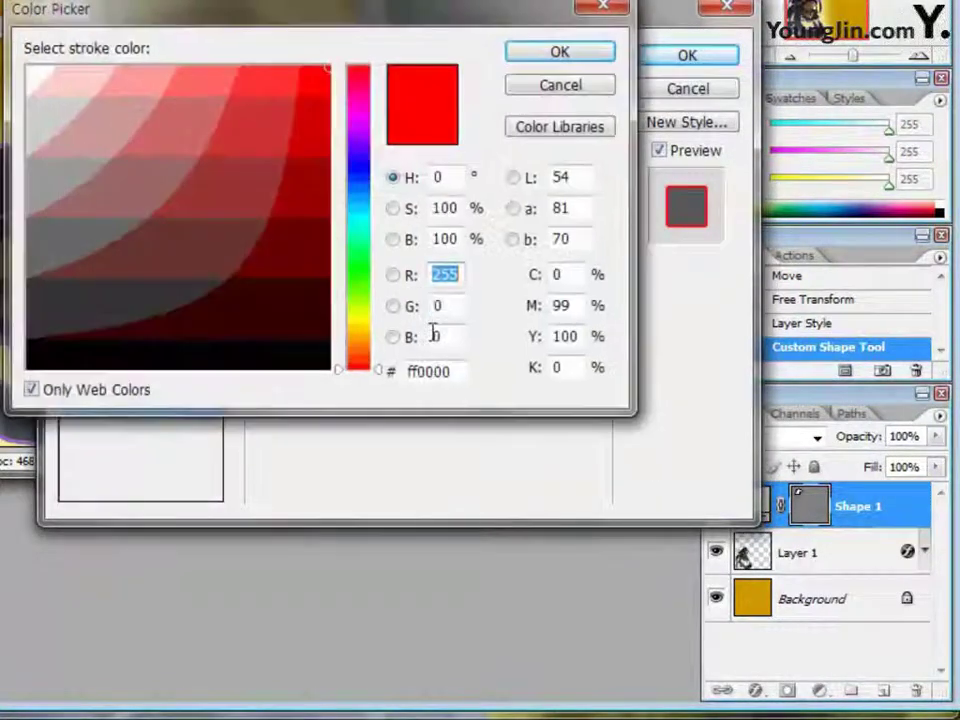
pyautogui.click(458, 372)
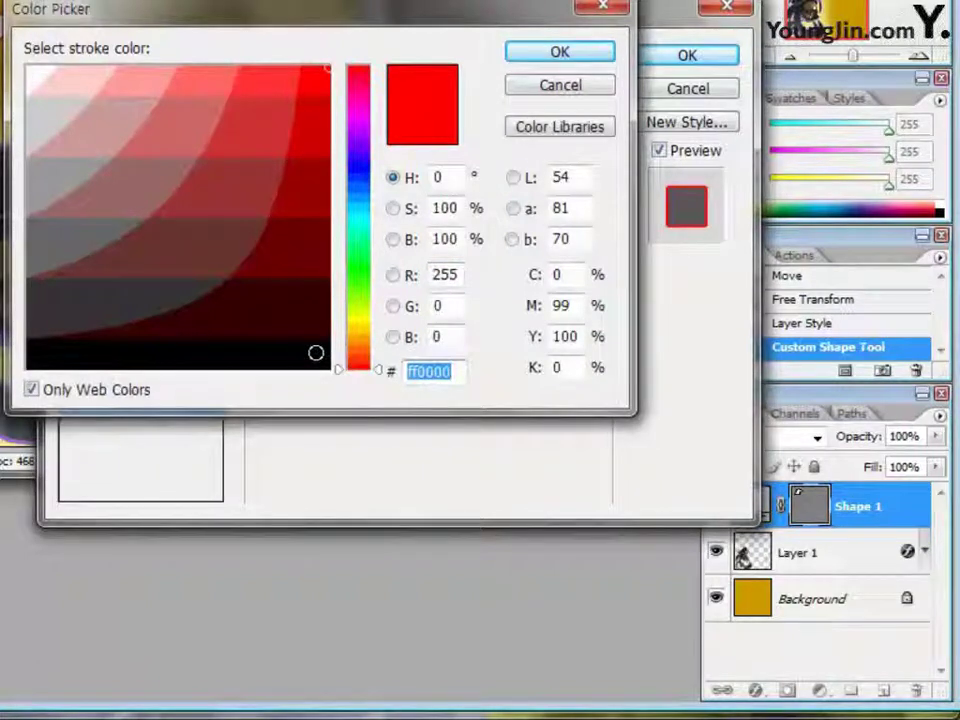
pyautogui.write('00cccc')
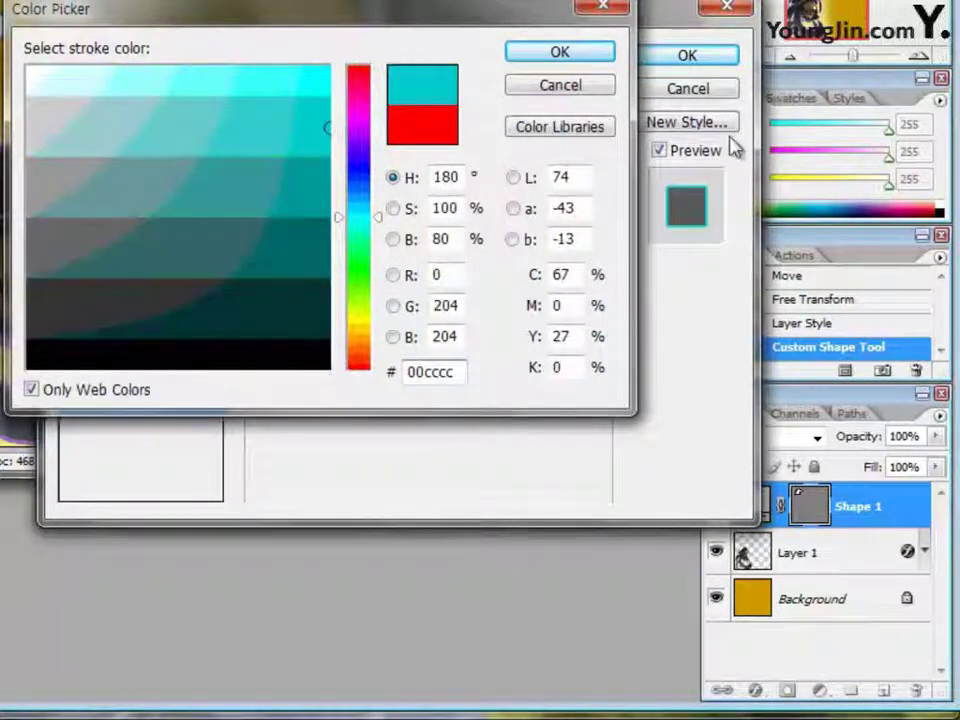
pyautogui.click(559, 55)
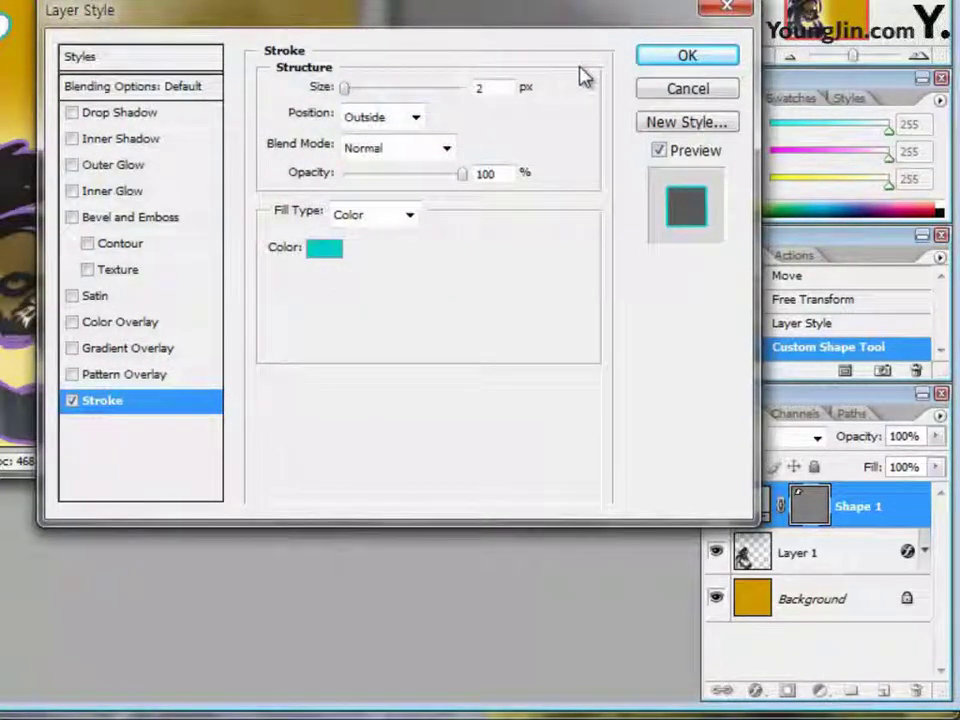
# Add an inner shadow in blue 0000ff to the white blob shape's layer
pyautogui.click(121, 141)
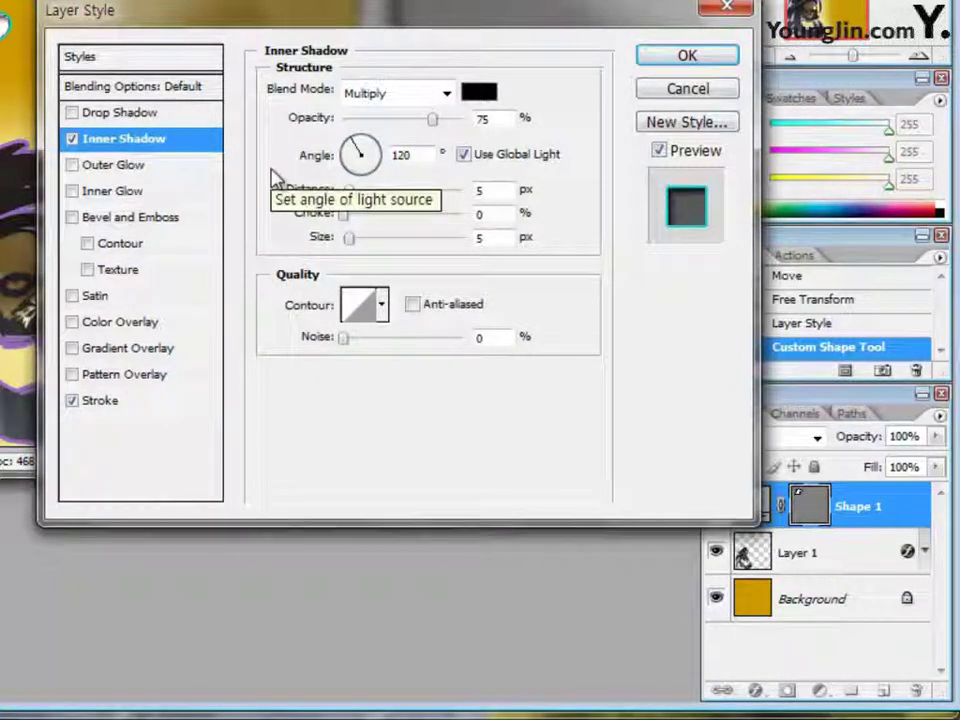
pyautogui.click(480, 92)
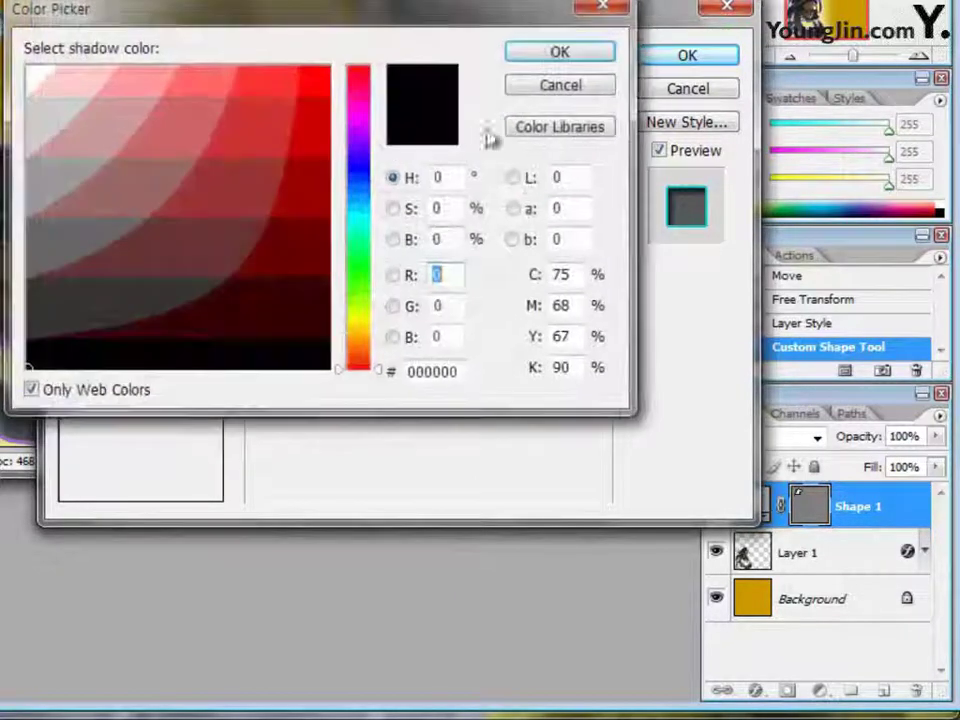
pyautogui.click(452, 371)
pyautogui.write('0000ff')
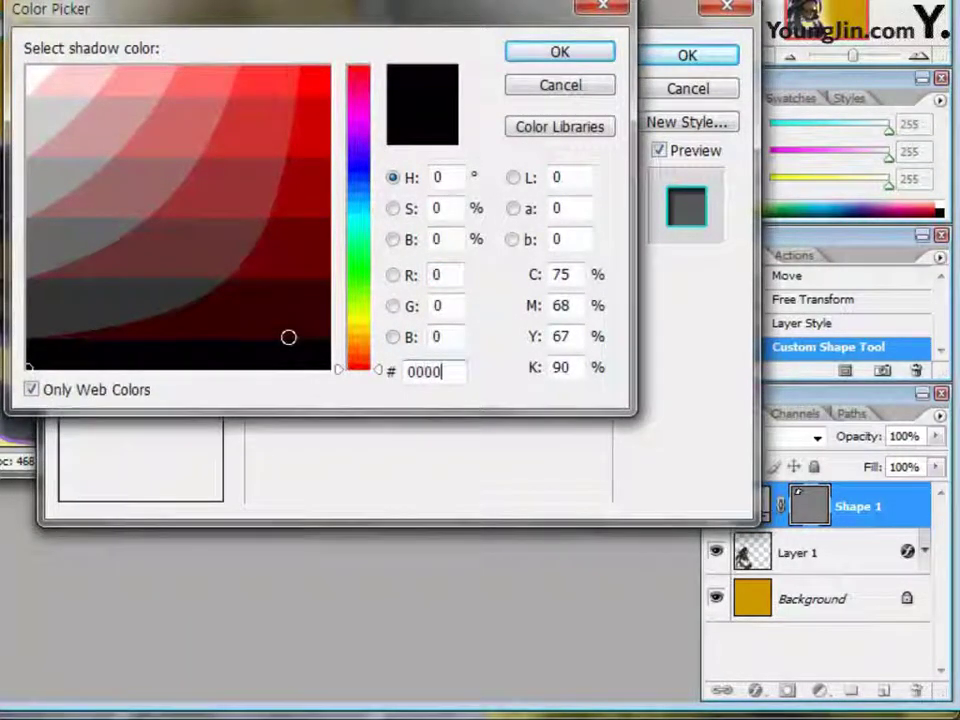
pyautogui.click(559, 55)
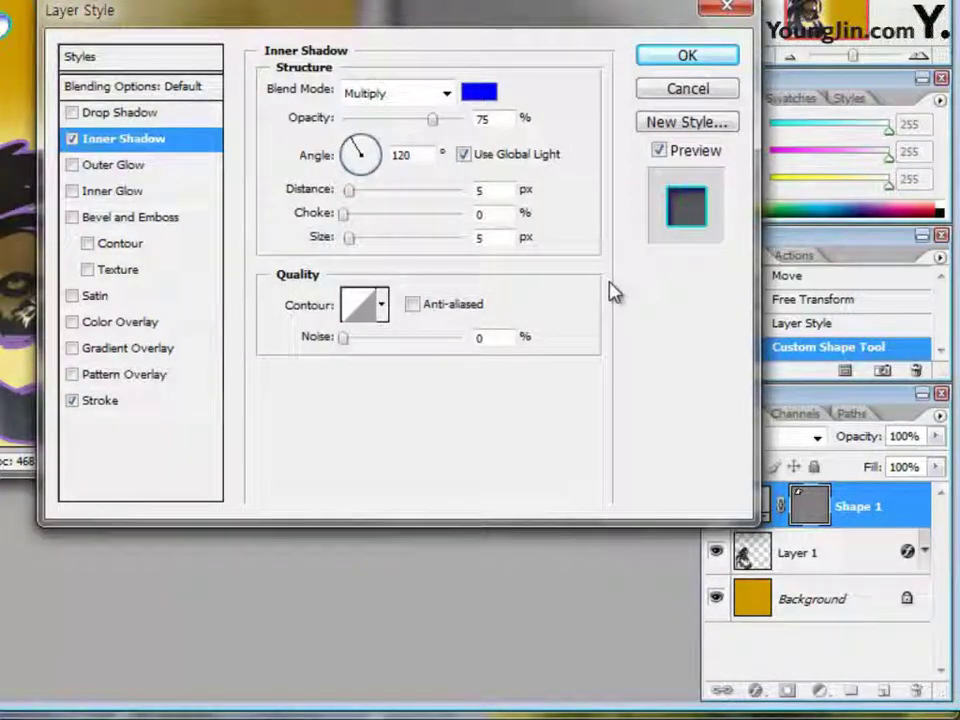
# Set the blob's inner shadow to a distance of 2 px and size of 10 px, and apply the layer style
pyautogui.doubleClick(490, 191)
pyautogui.write('2')
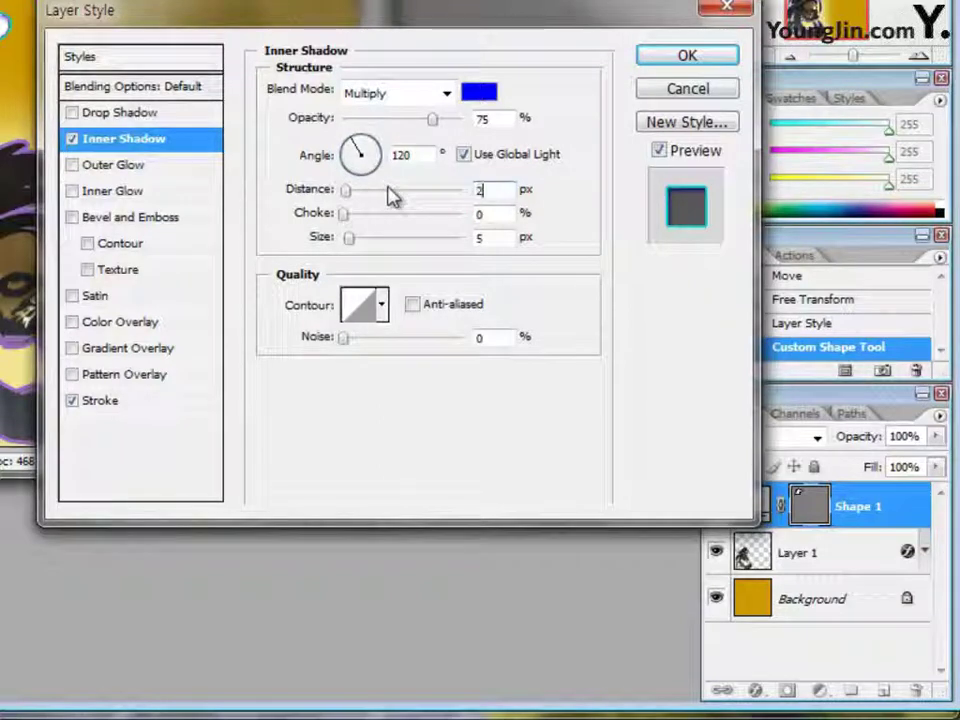
pyautogui.doubleClick(495, 238)
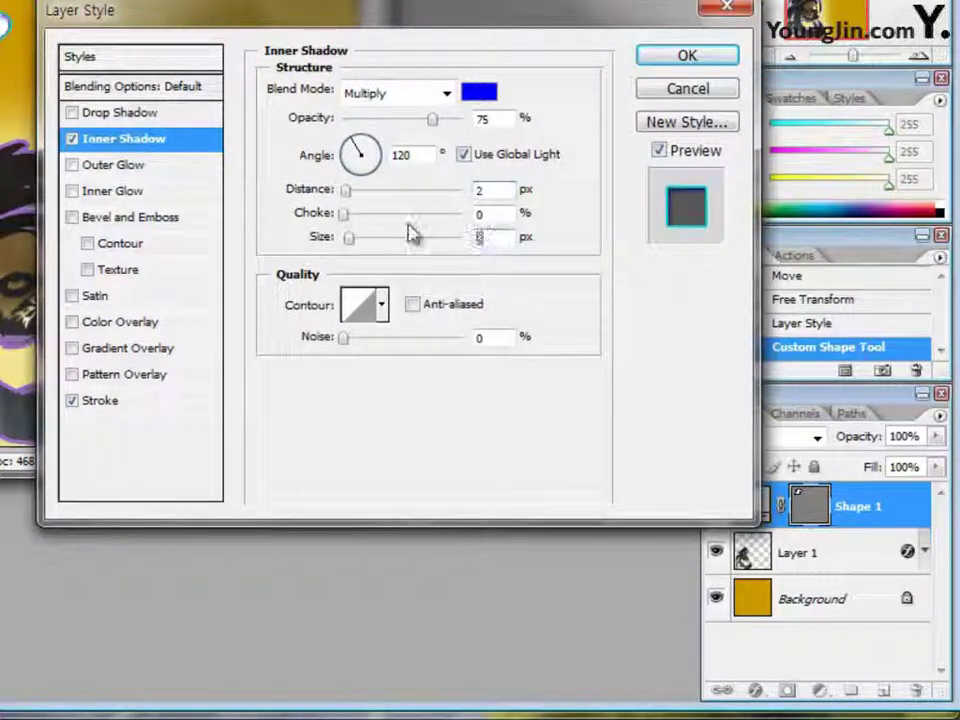
pyautogui.write('10')
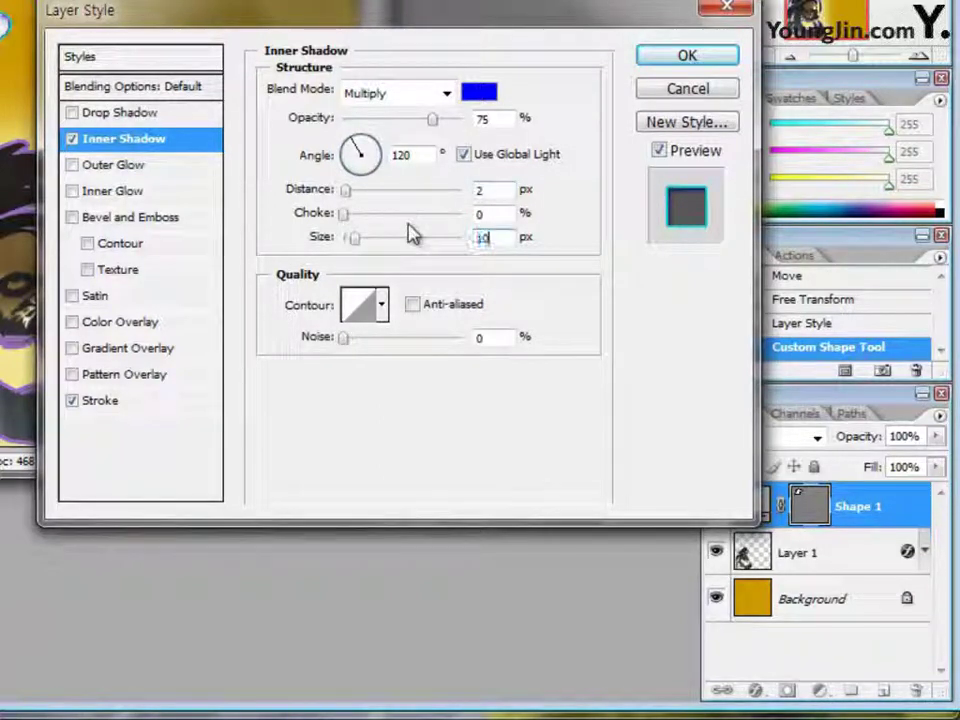
pyautogui.click(668, 62)
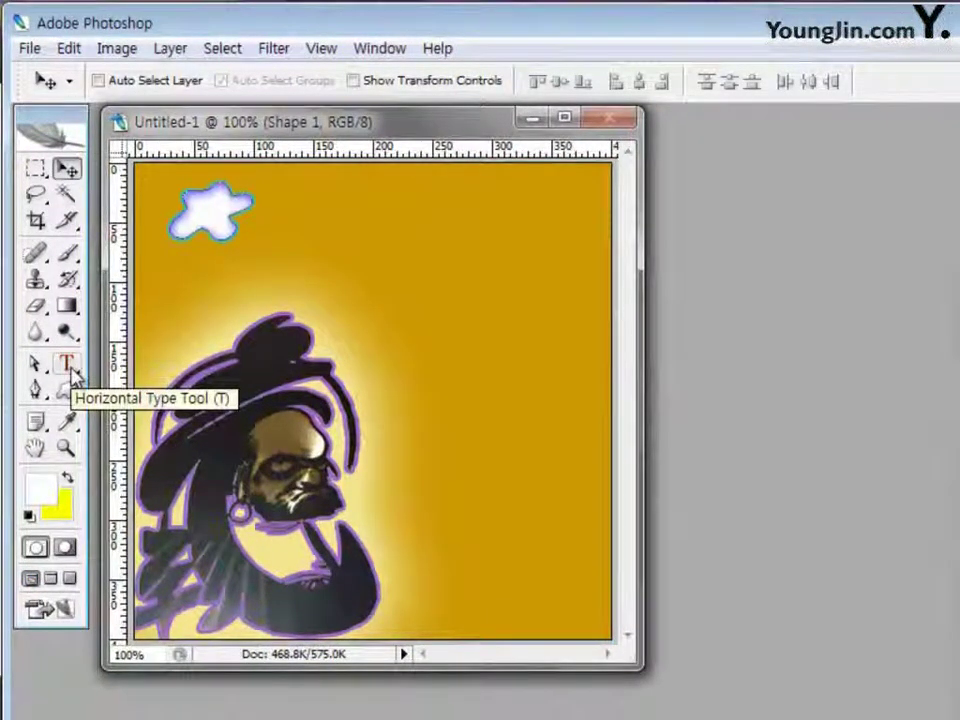
# Set the horizontal type options to the 궁서 font, 70 pt, in black 000000
pyautogui.click(68, 368)
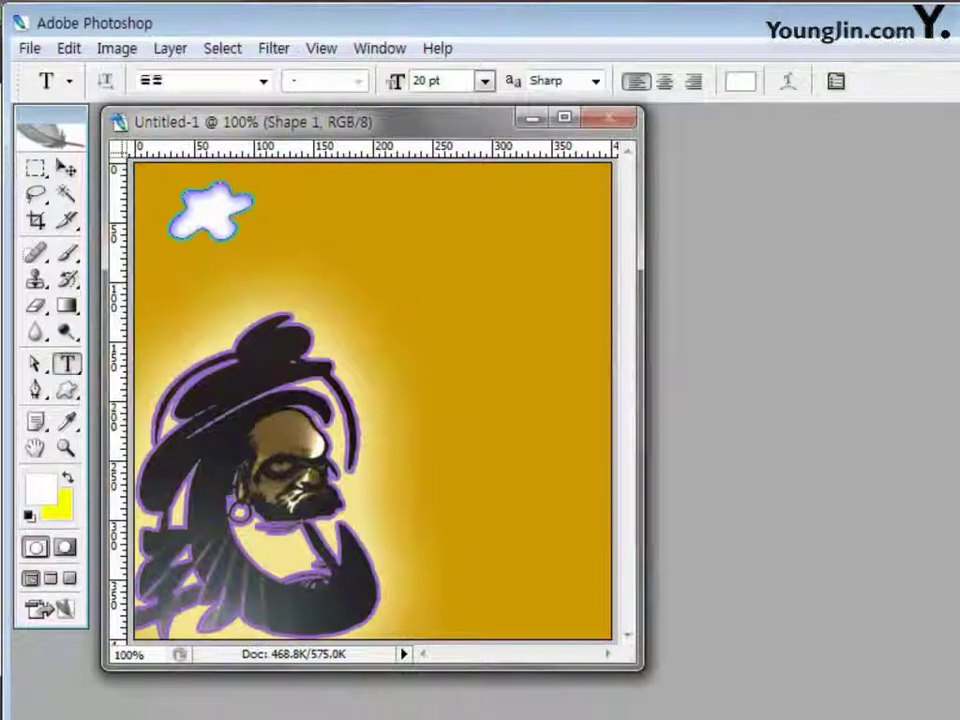
pyautogui.click(264, 86)
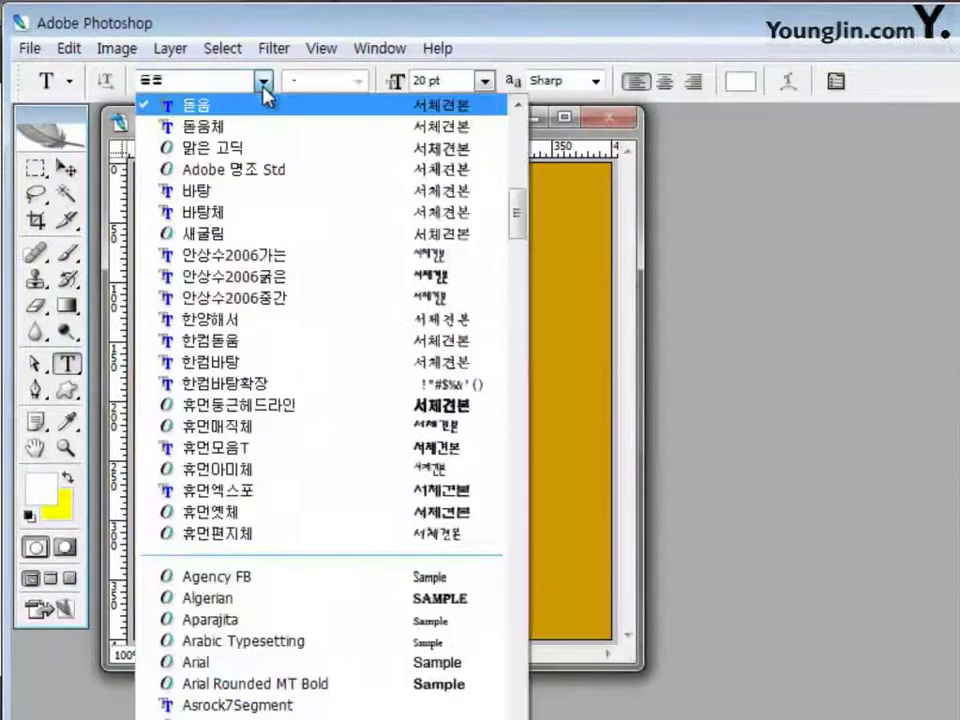
pyautogui.scroll(2, 278, 135)
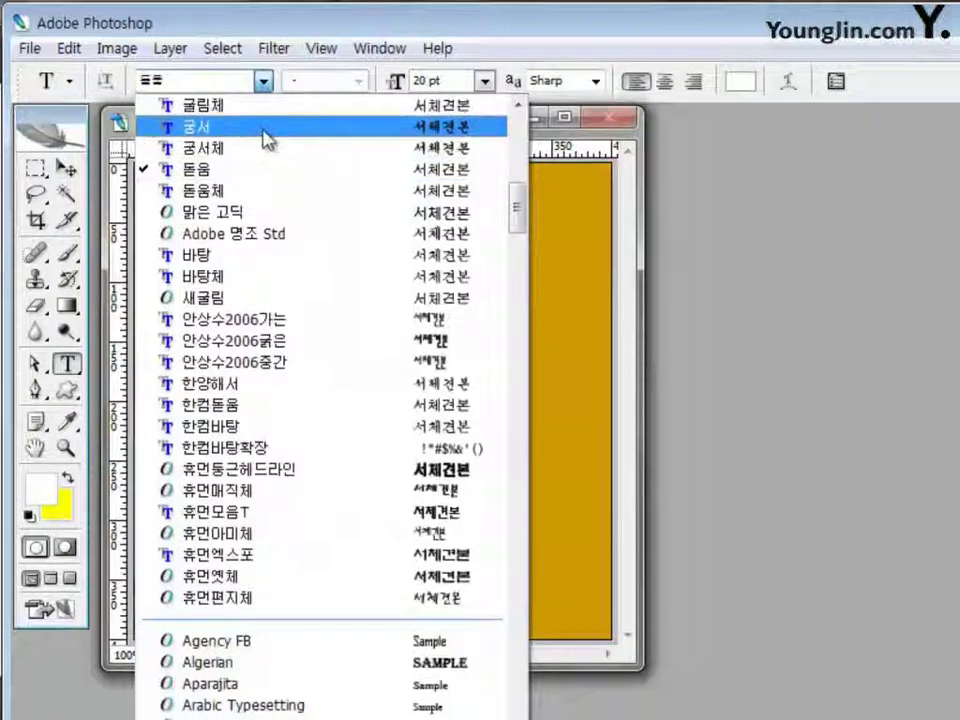
pyautogui.click(268, 128)
pyautogui.click(425, 81)
pyautogui.write('70')
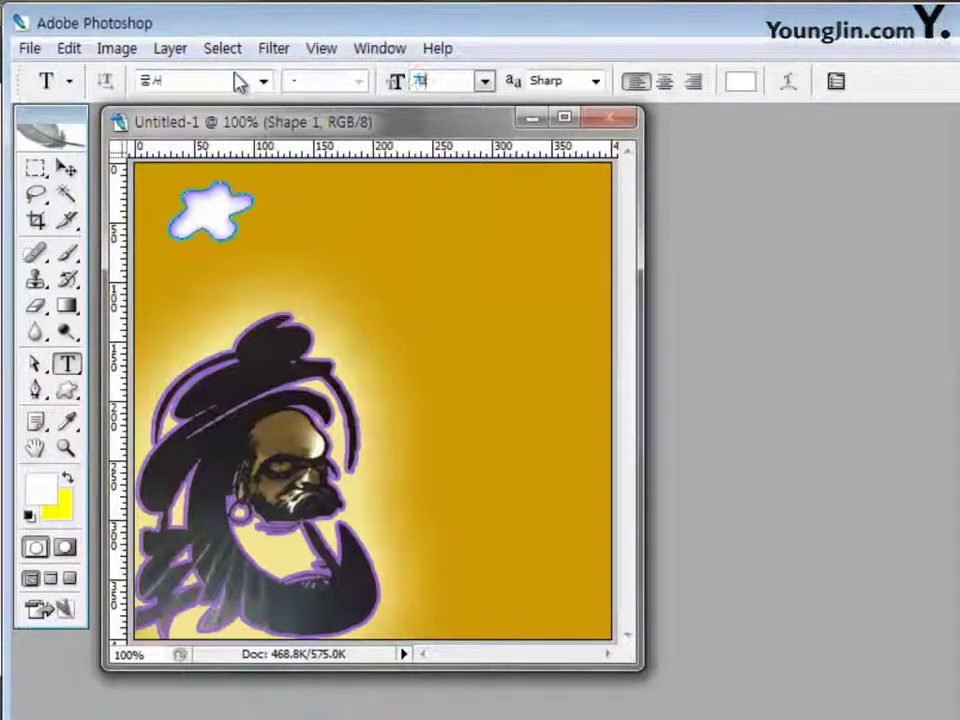
pyautogui.press('Return')
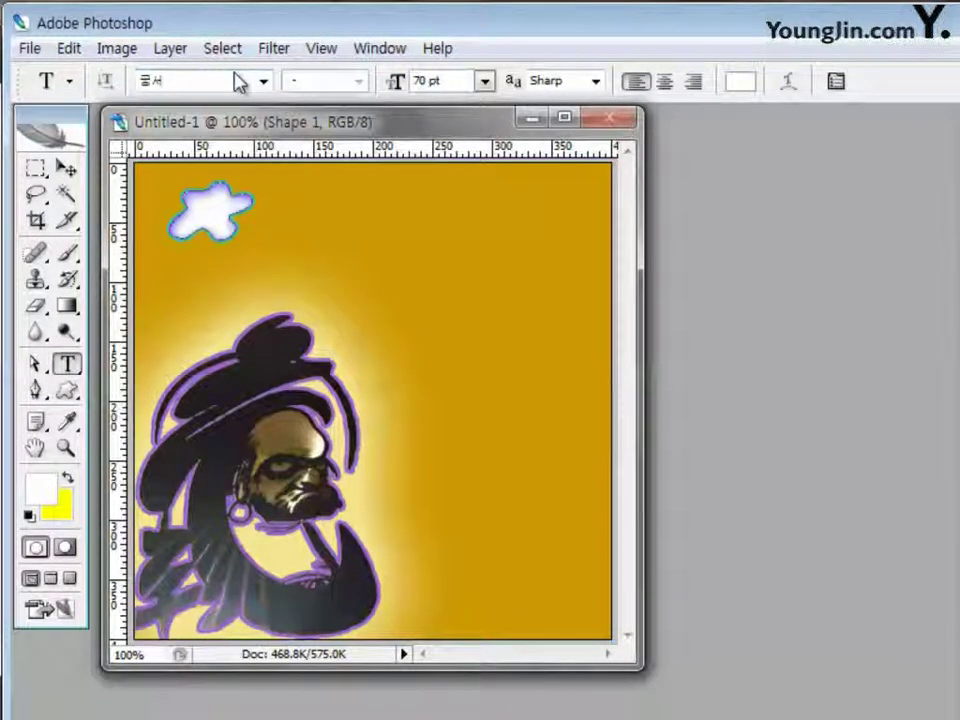
pyautogui.click(739, 81)
pyautogui.write('0')
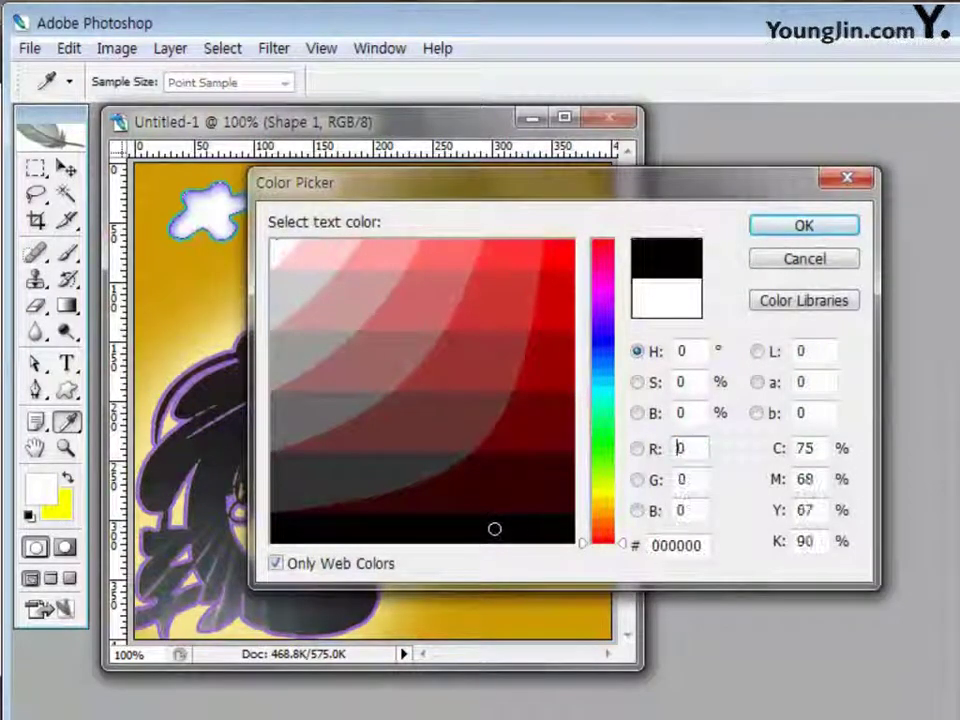
pyautogui.click(842, 234)
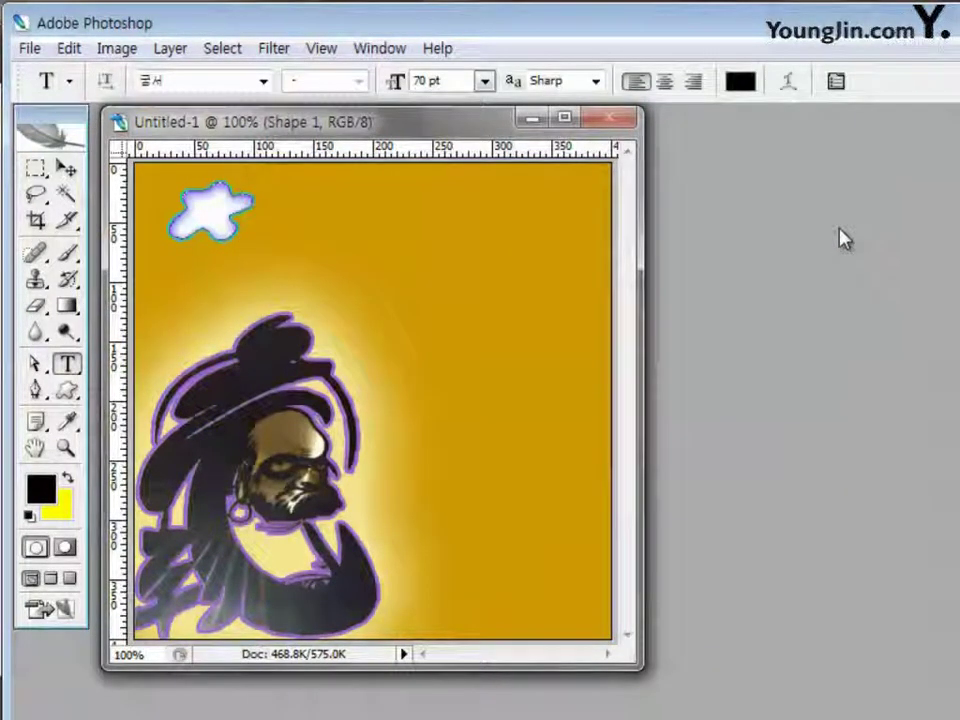
# Add the text 달 just right of the white blob and nudge it slightly up and closer to the blob
pyautogui.click(265, 243)
pyautogui.write('ㄷㅏㄹ')
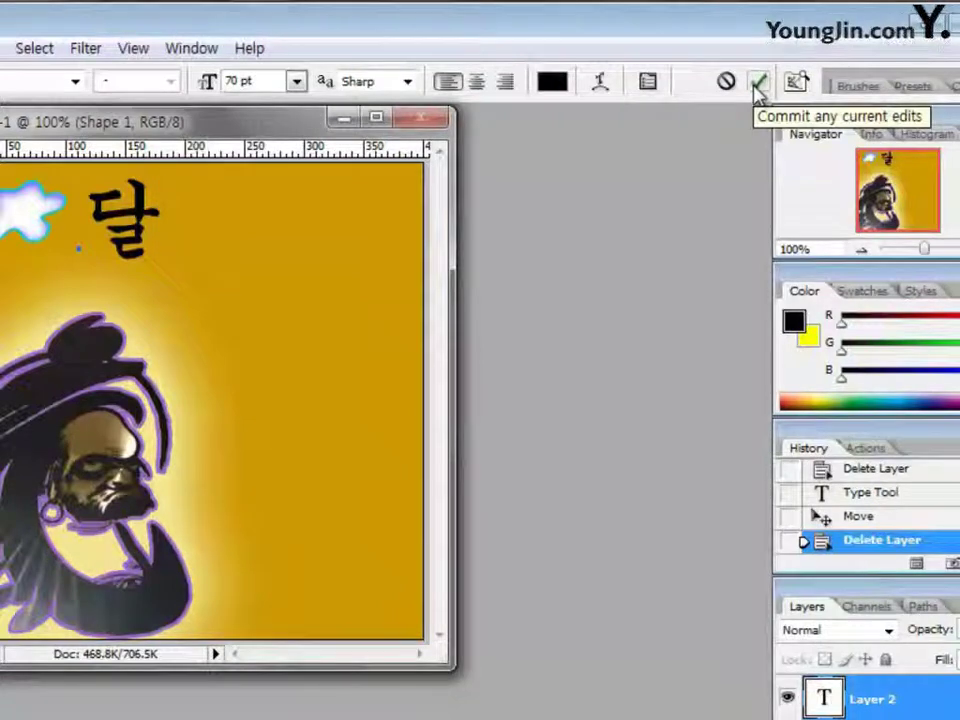
pyautogui.click(757, 86)
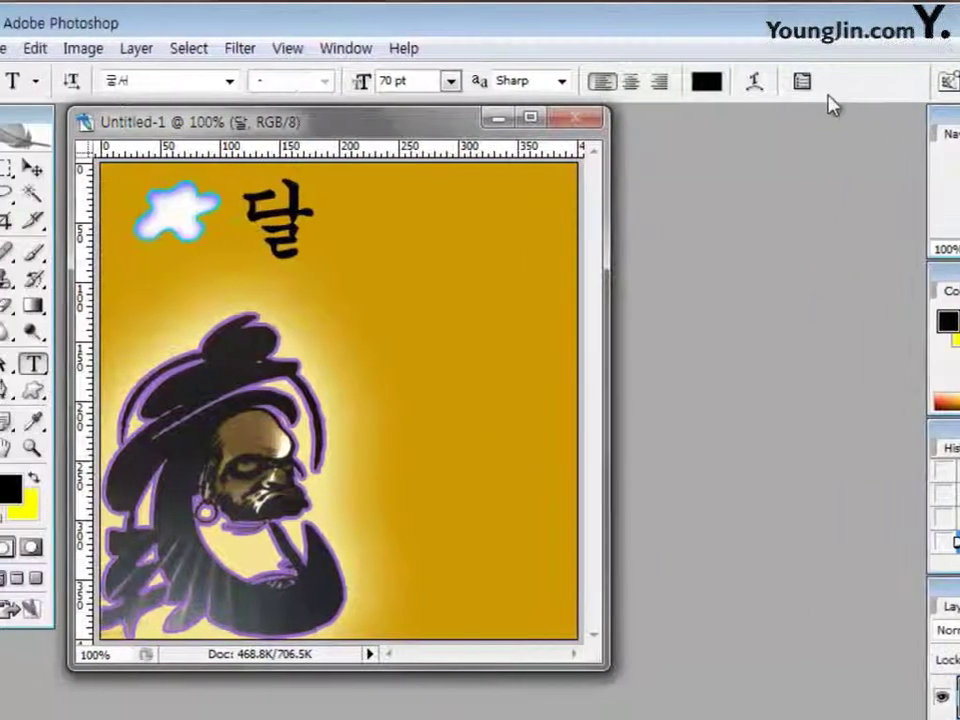
pyautogui.click(32, 168)
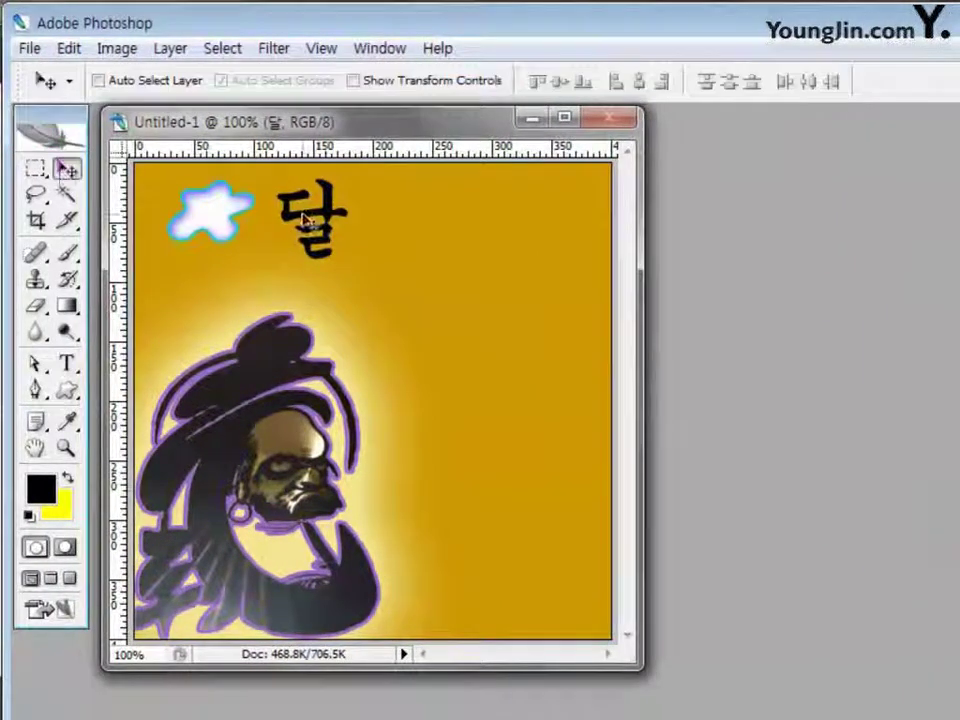
pyautogui.moveTo(308, 220); pyautogui.dragTo(297, 218)
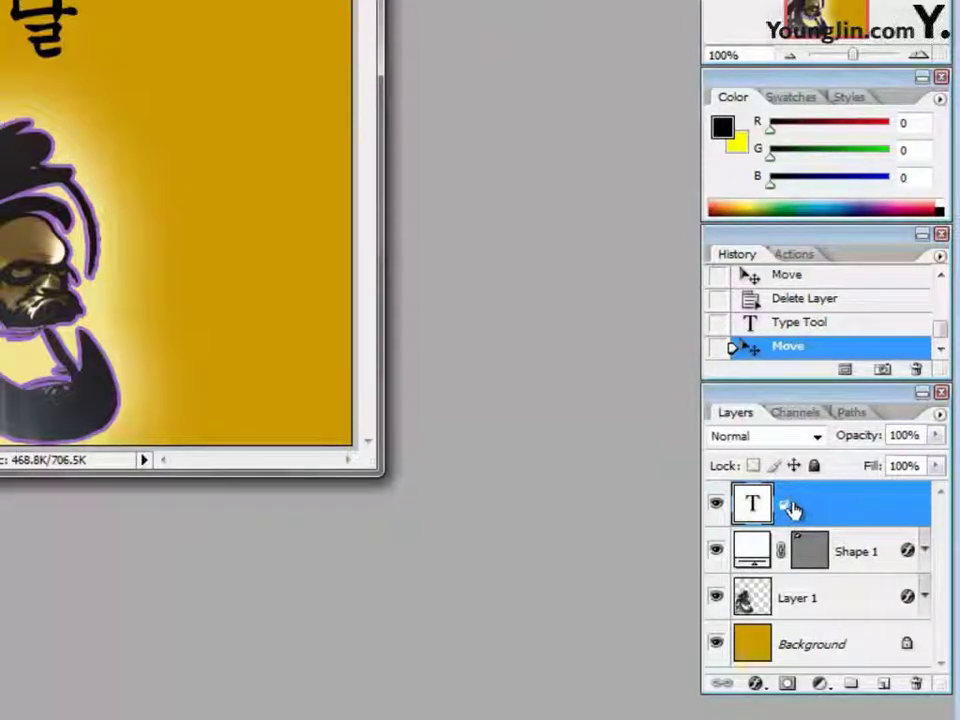
# Add a 3 px outside stroke in white ffffff to the 달 text layer
pyautogui.click(757, 686)
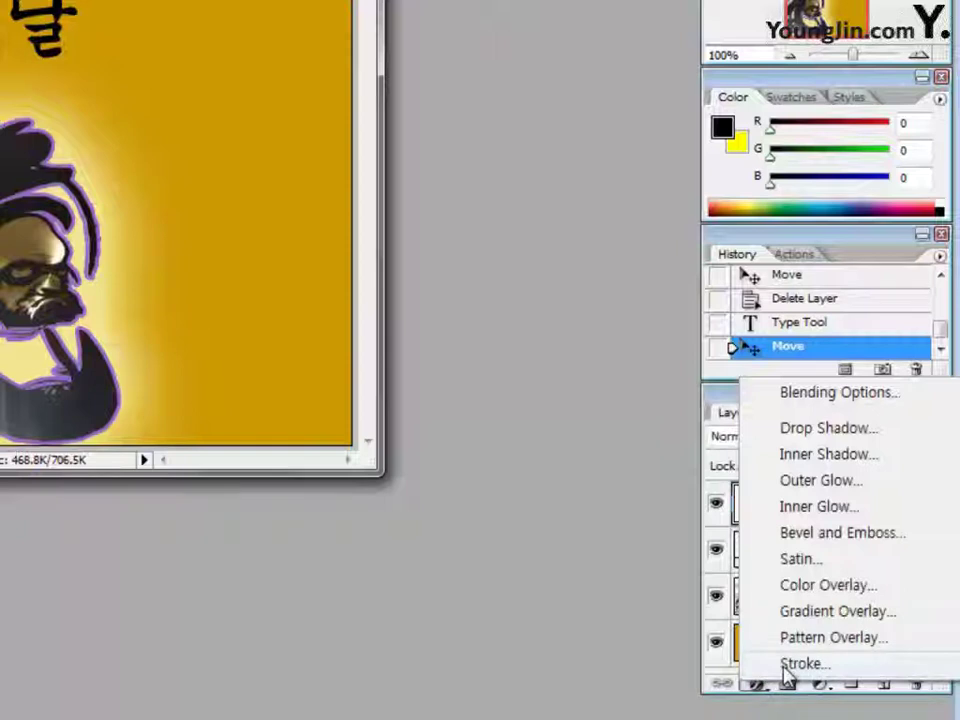
pyautogui.click(800, 663)
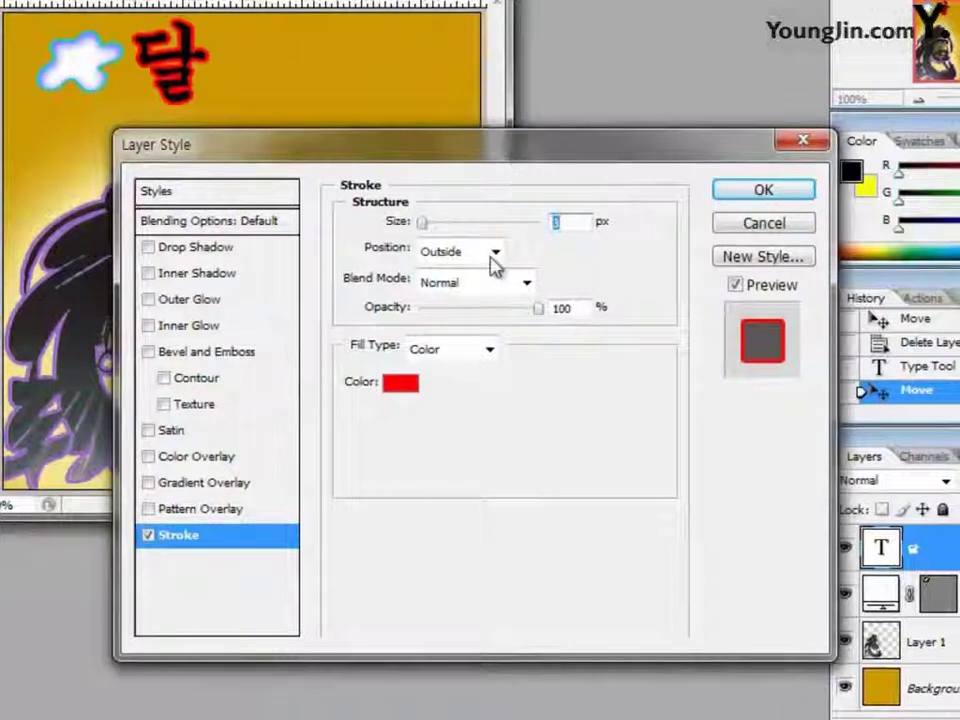
pyautogui.click(574, 223)
pyautogui.click(398, 389)
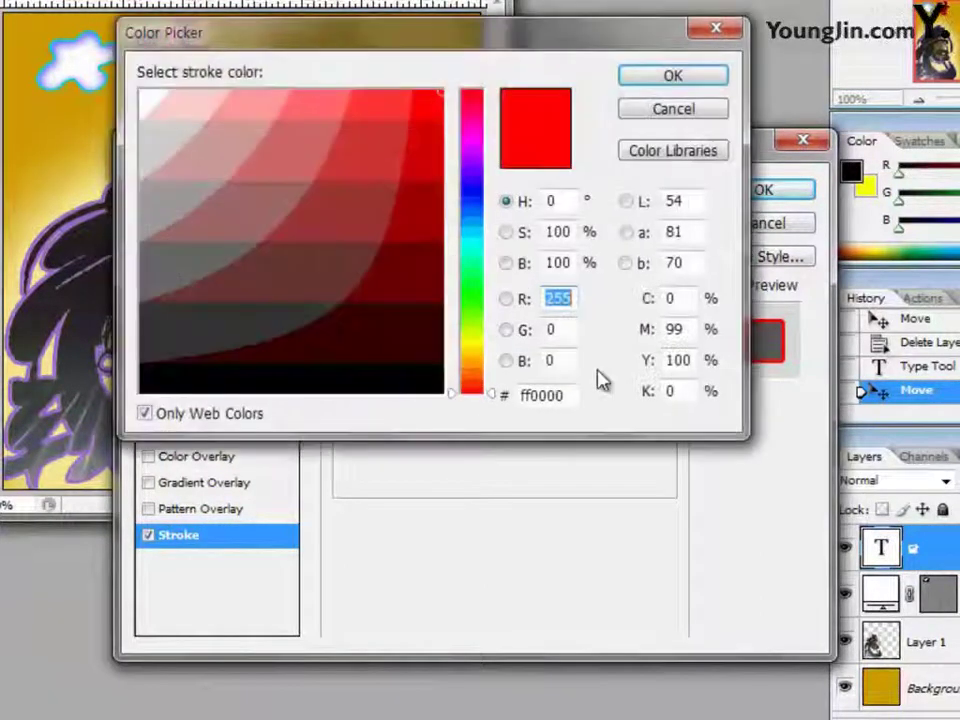
pyautogui.click(560, 395)
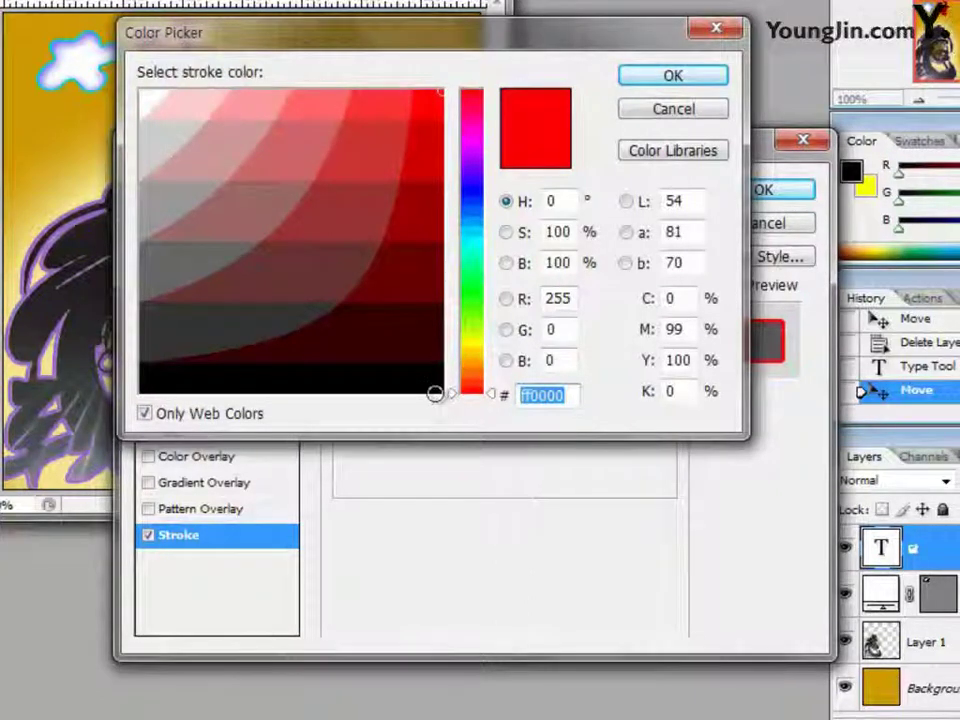
pyautogui.click(146, 94)
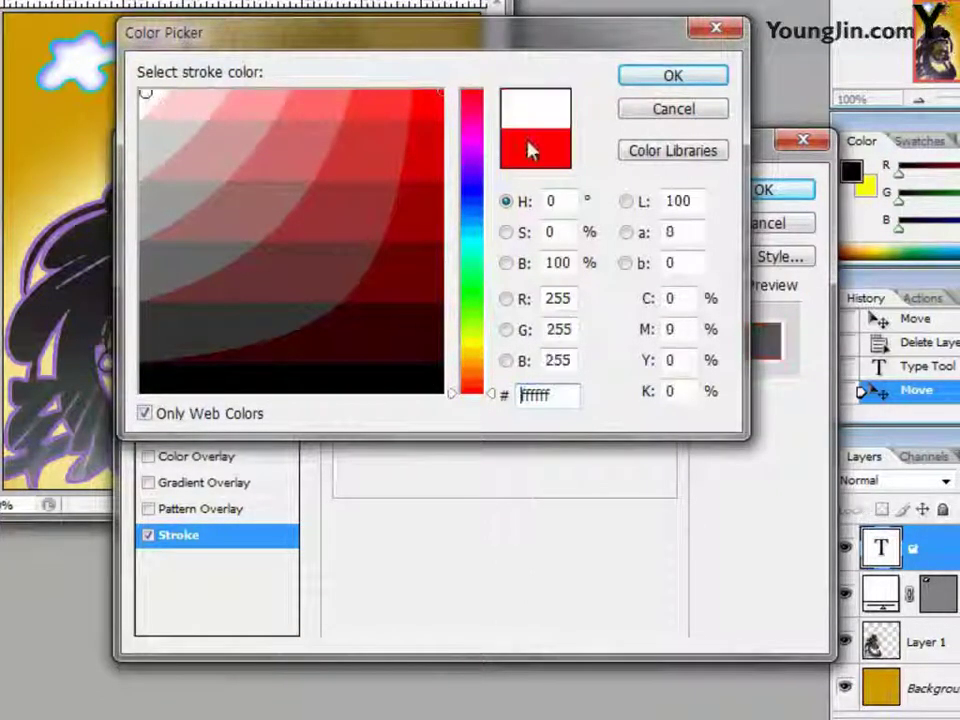
pyautogui.click(695, 80)
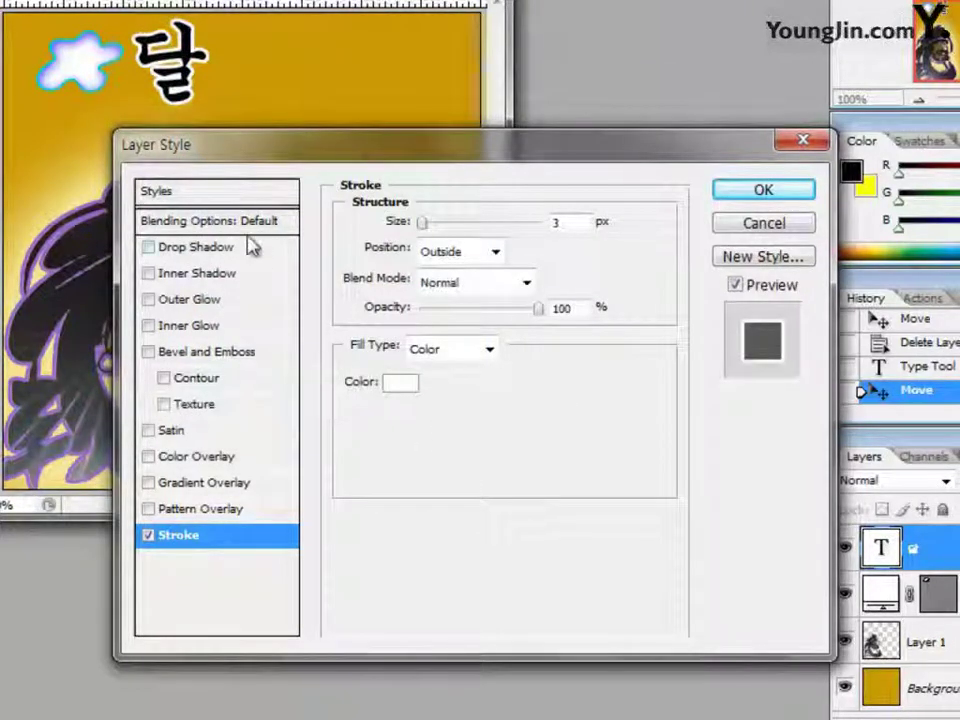
# Add a drop shadow to the 달 text with distance 10 px and size 10 px, and apply the layer style
pyautogui.click(198, 252)
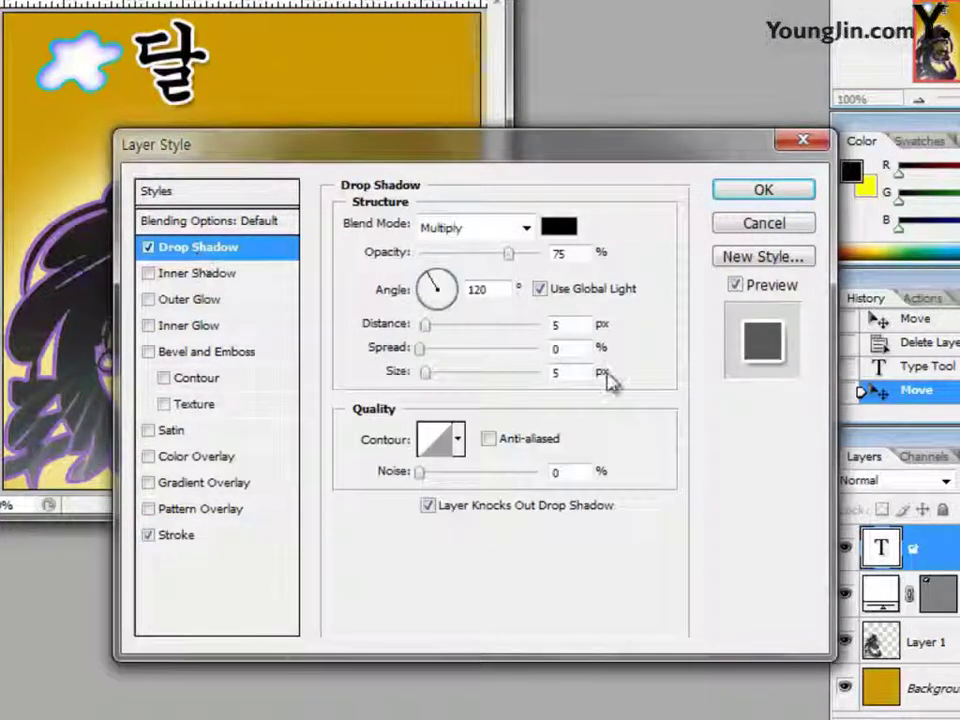
pyautogui.moveTo(560, 324); pyautogui.dragTo(490, 315)
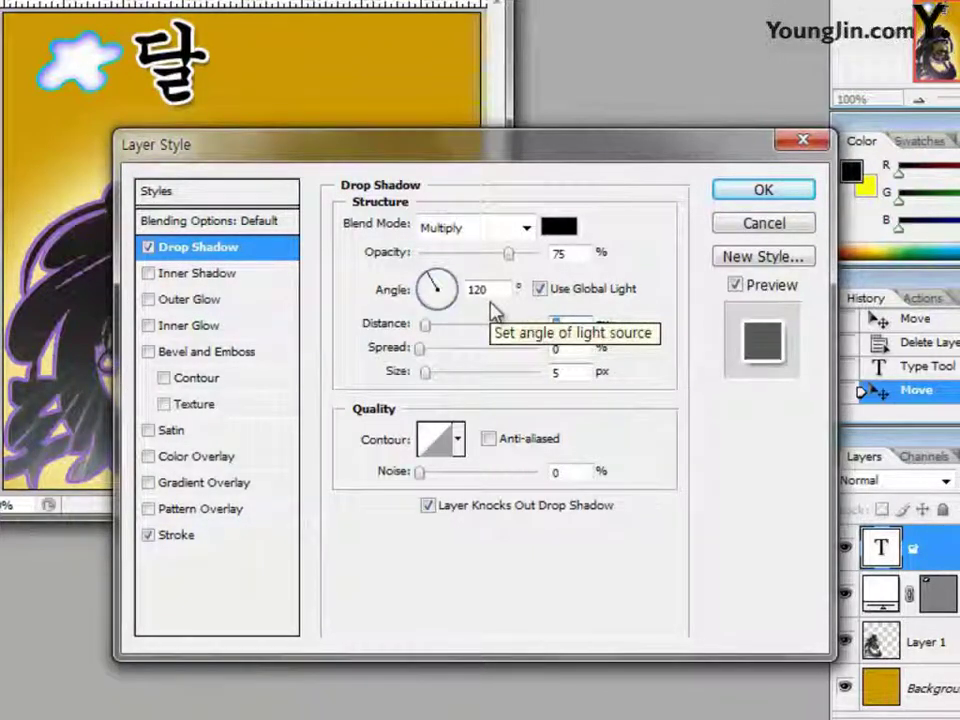
pyautogui.write('10')
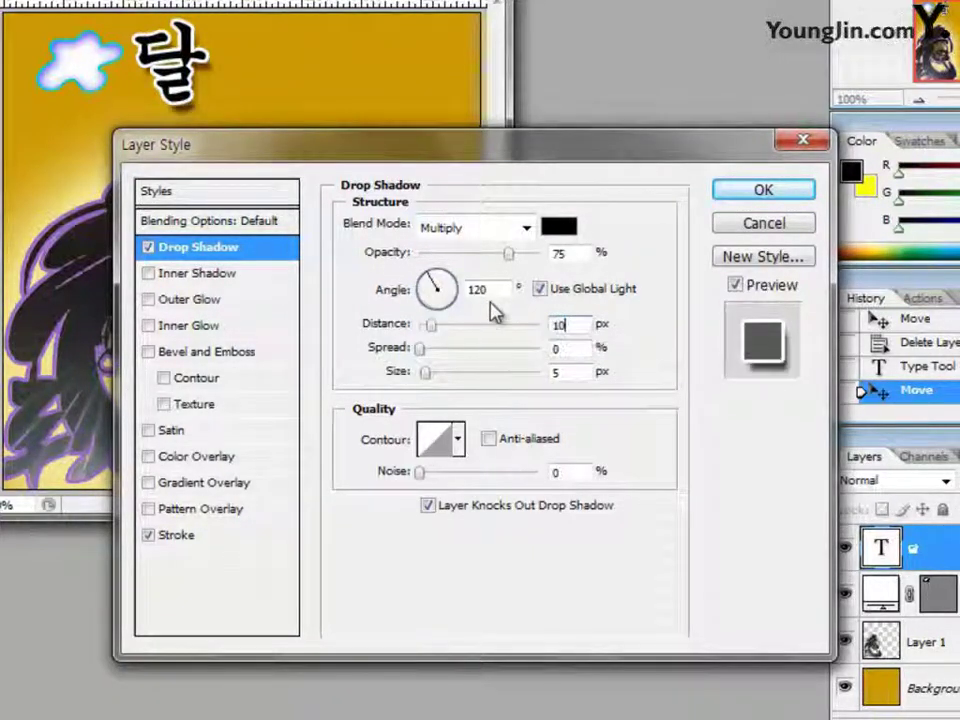
pyautogui.doubleClick(572, 371)
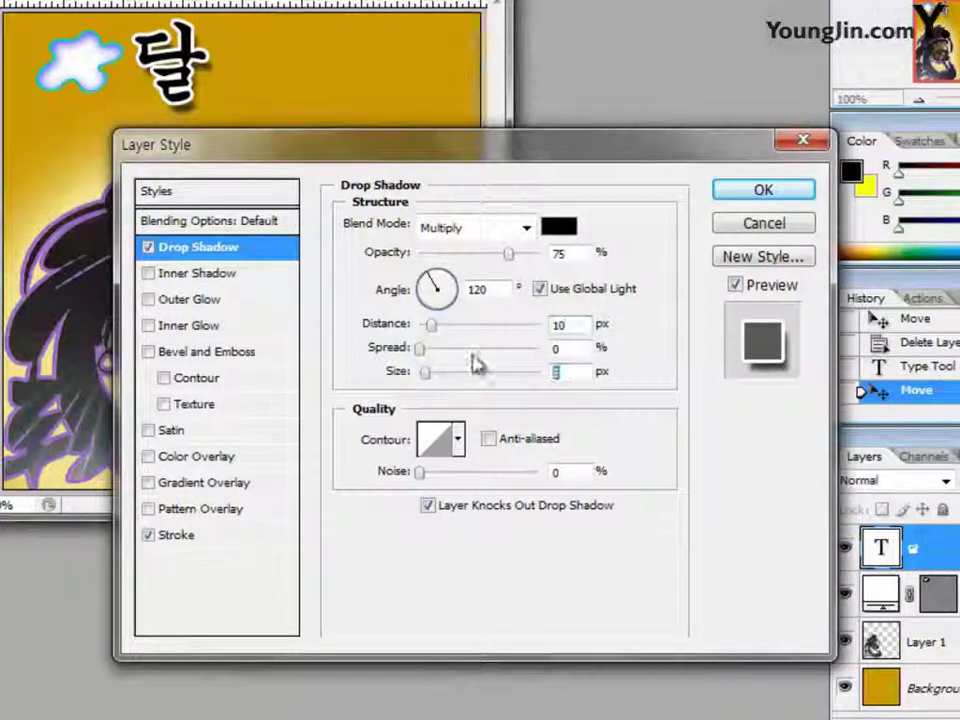
pyautogui.write('10')
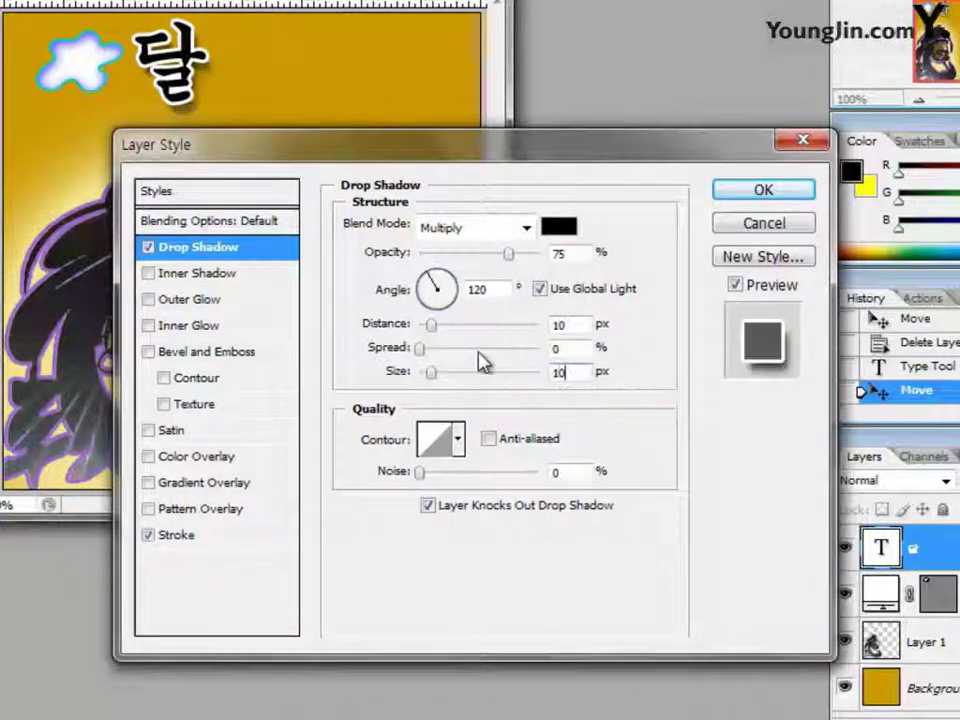
pyautogui.click(737, 199)
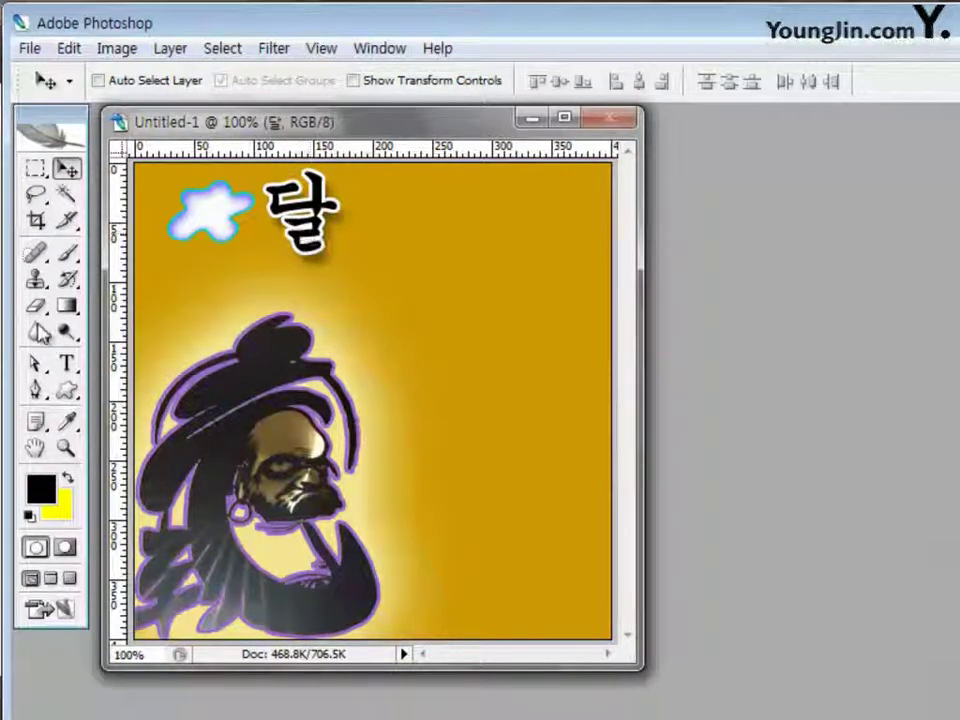
# Add the horizontal text 마 just right of 달 in black 000000 and nudge it into line with 달
pyautogui.click(66, 368)
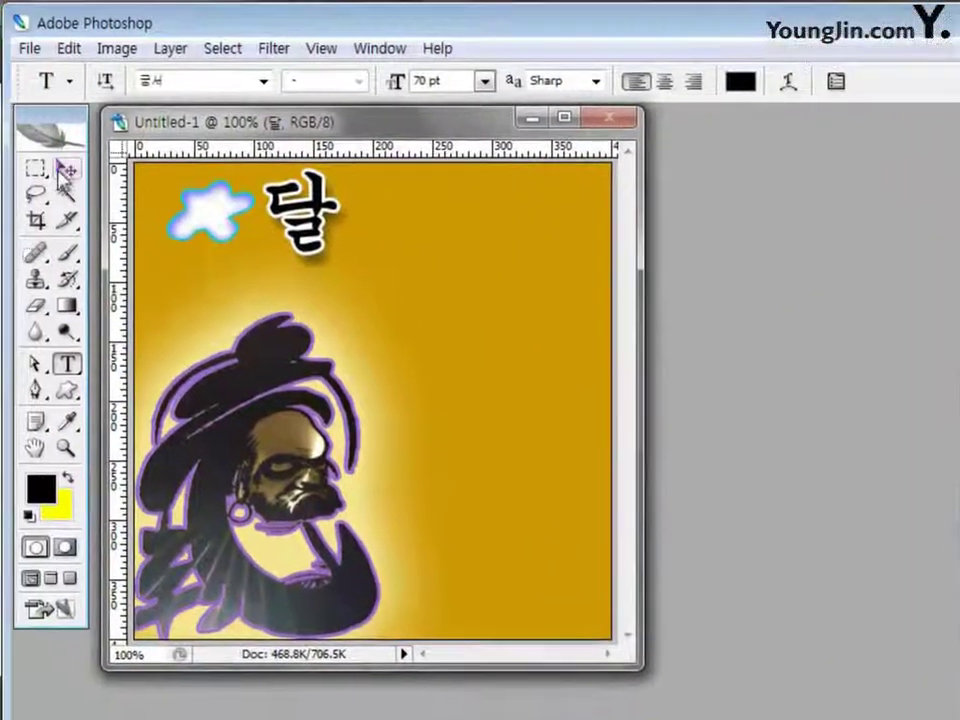
pyautogui.press('v')
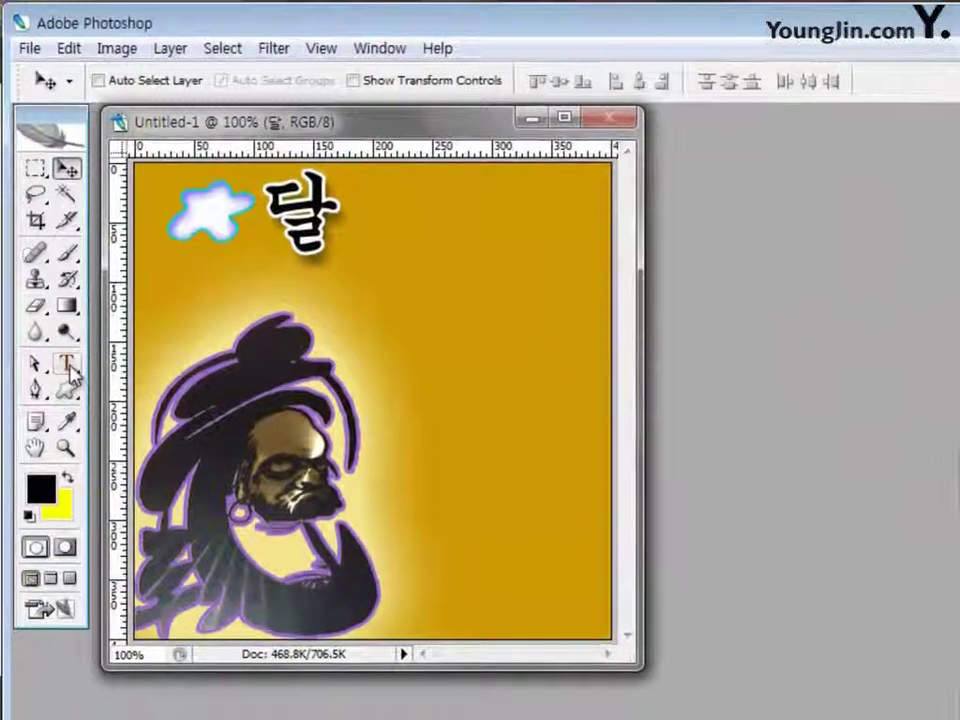
pyautogui.click(67, 366)
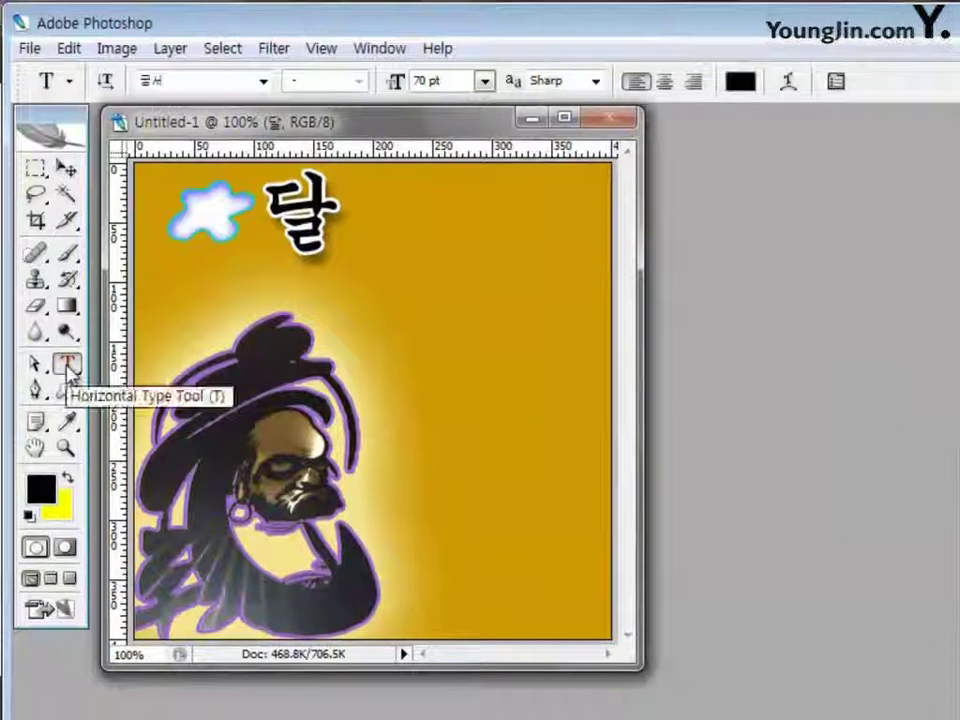
pyautogui.click(357, 247)
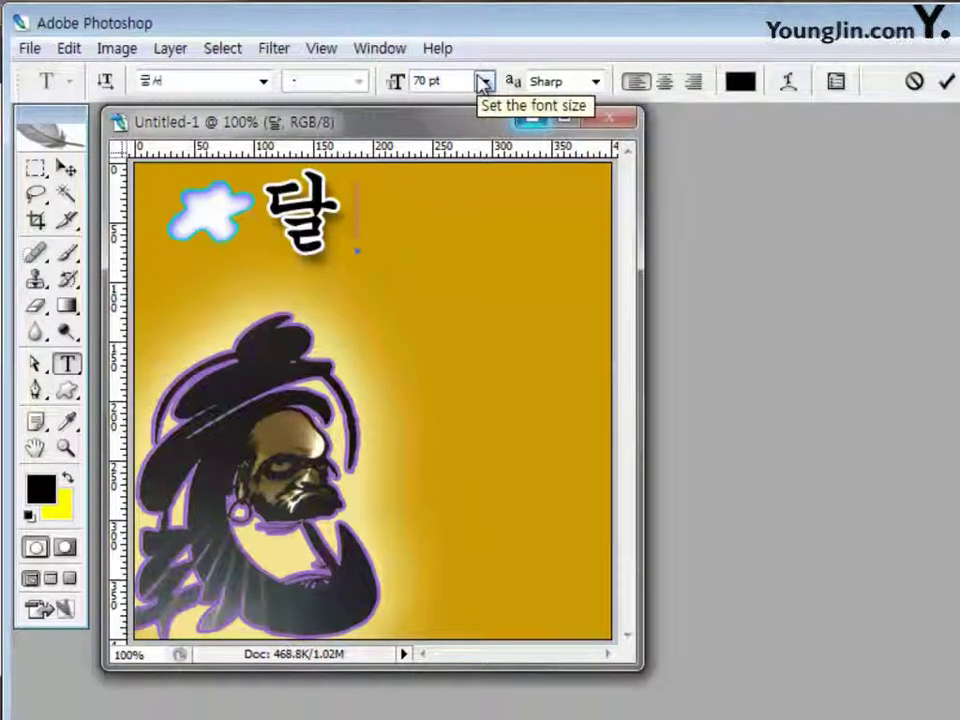
pyautogui.click(739, 84)
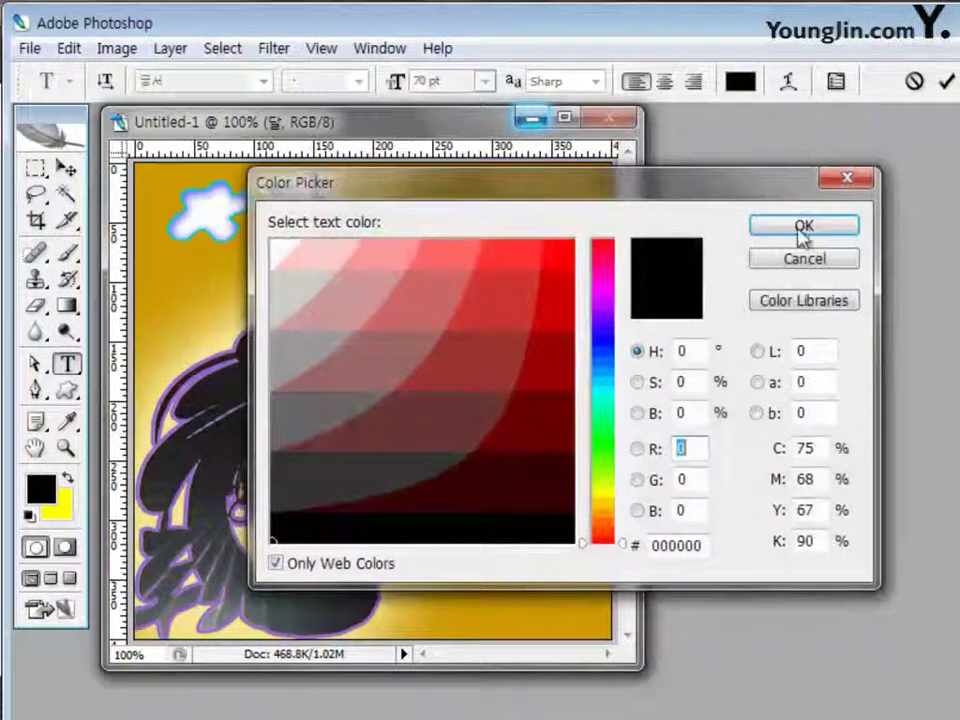
pyautogui.click(829, 232)
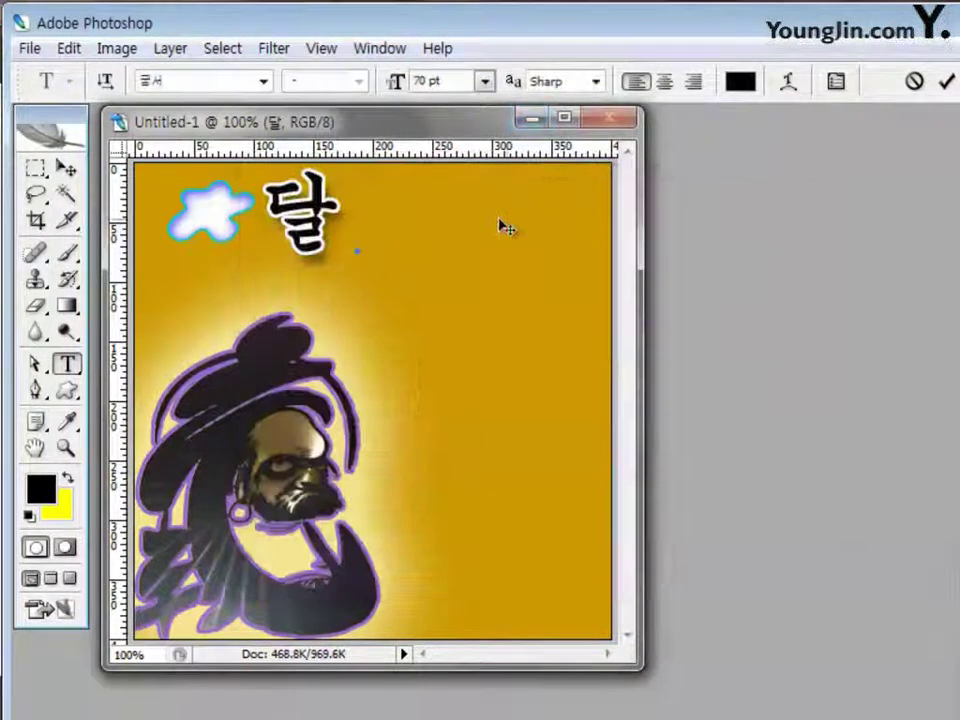
pyautogui.write('마')
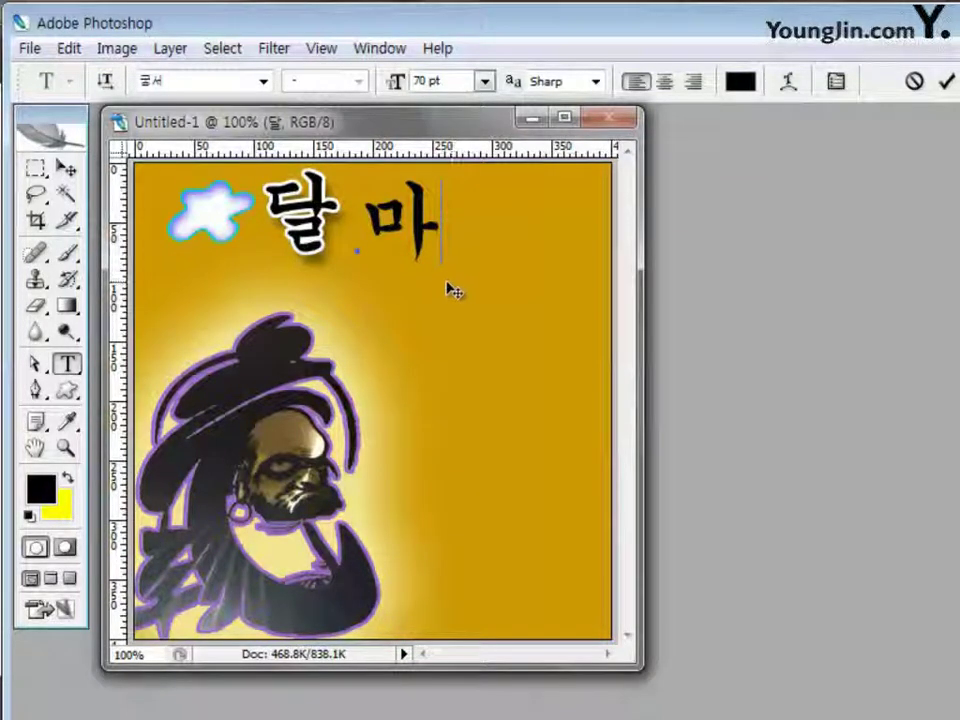
pyautogui.press('BackSpace')
pyautogui.press('BackSpace')
pyautogui.write('마')
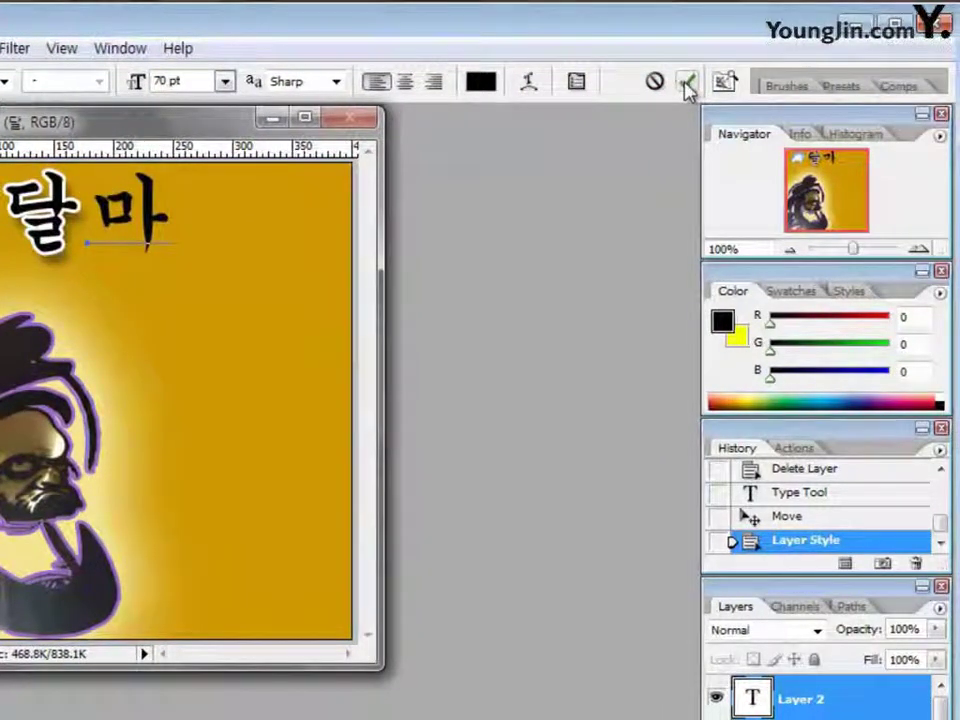
pyautogui.click(687, 86)
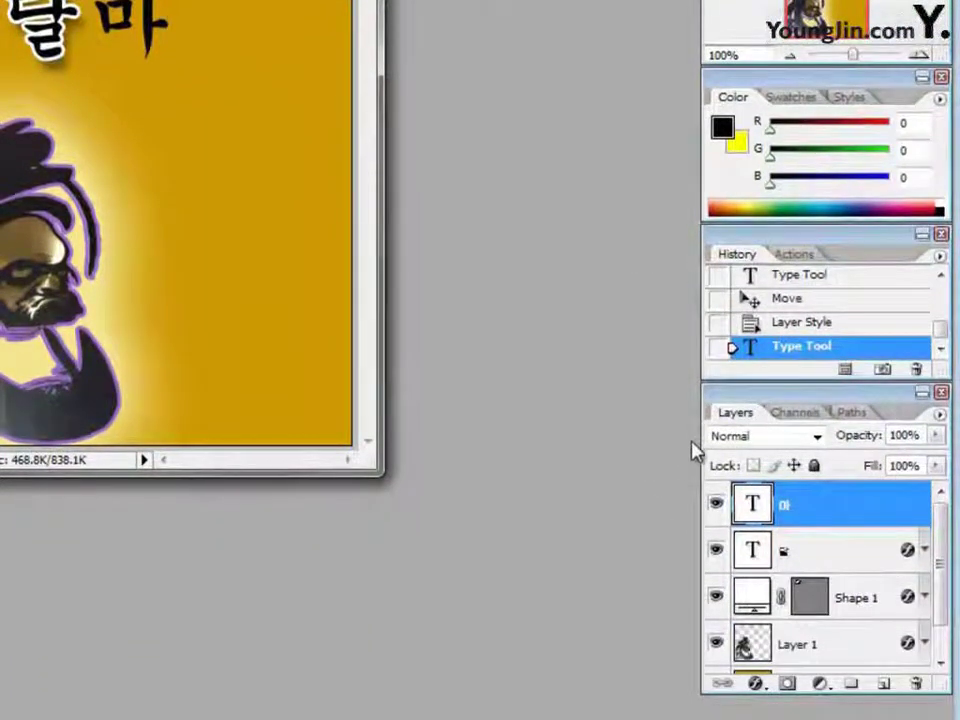
# Add a 3 px outside stroke in magenta ff00ff to the 마 text layer
pyautogui.click(757, 686)
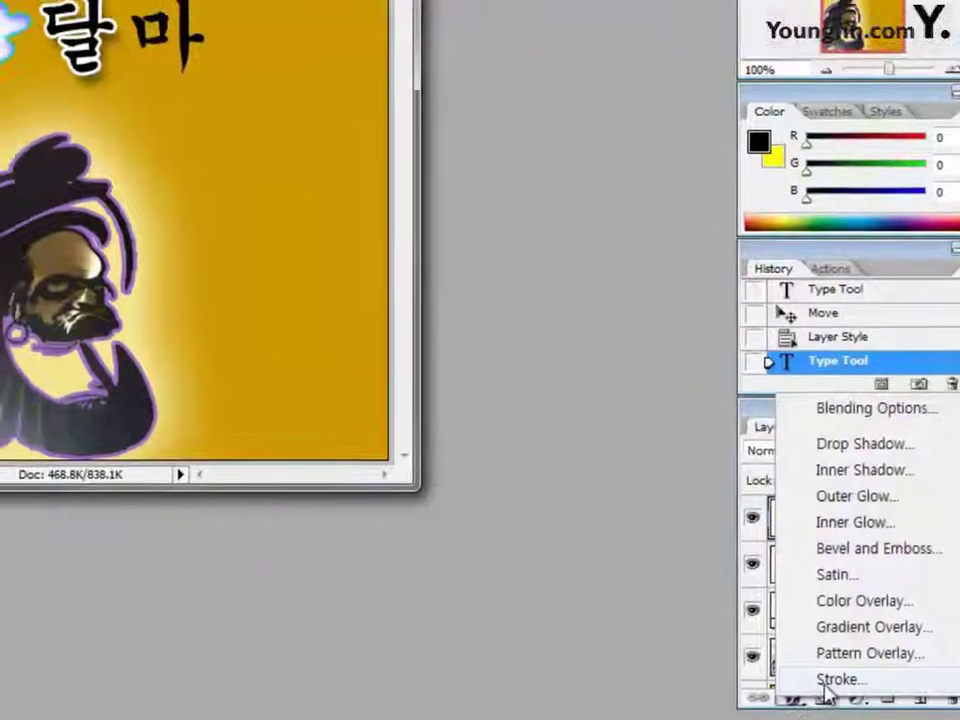
pyautogui.click(834, 680)
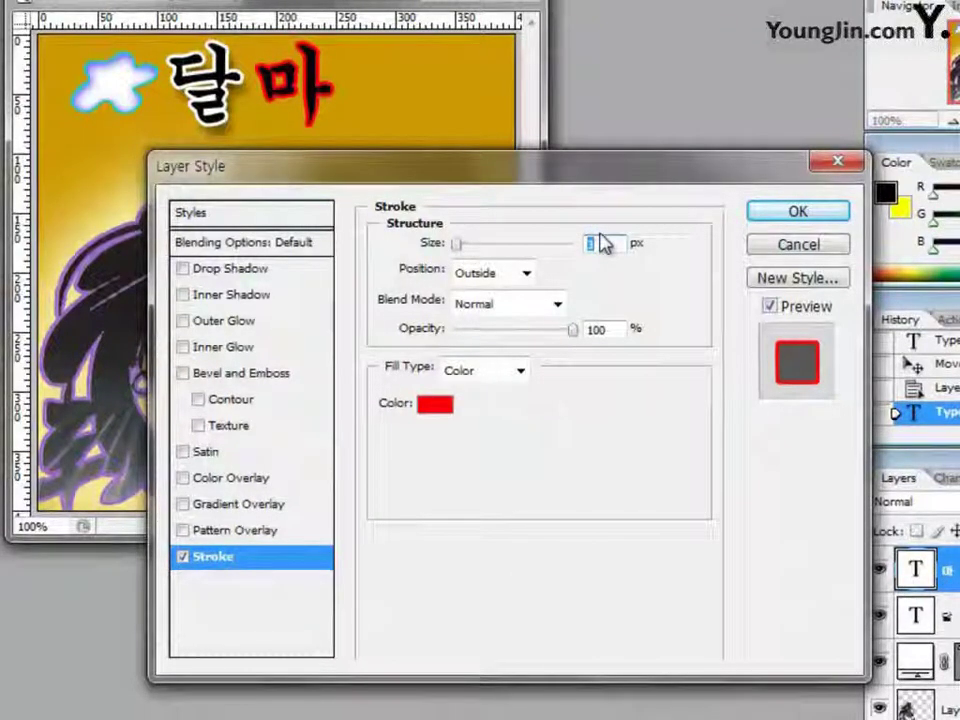
pyautogui.click(440, 407)
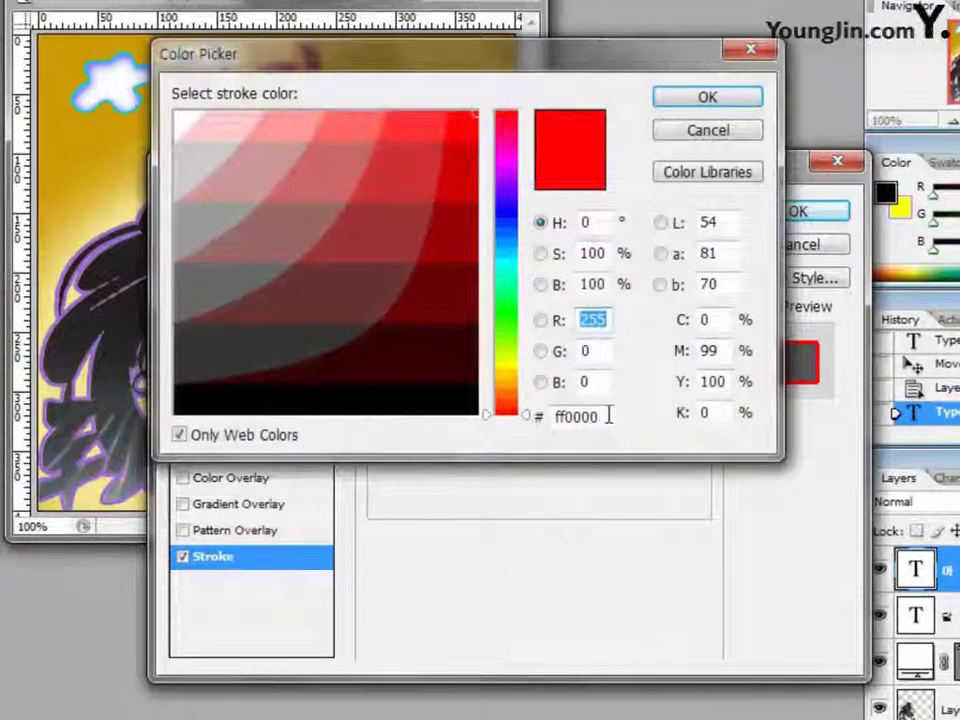
pyautogui.click(578, 417)
pyautogui.write('ff00ff')
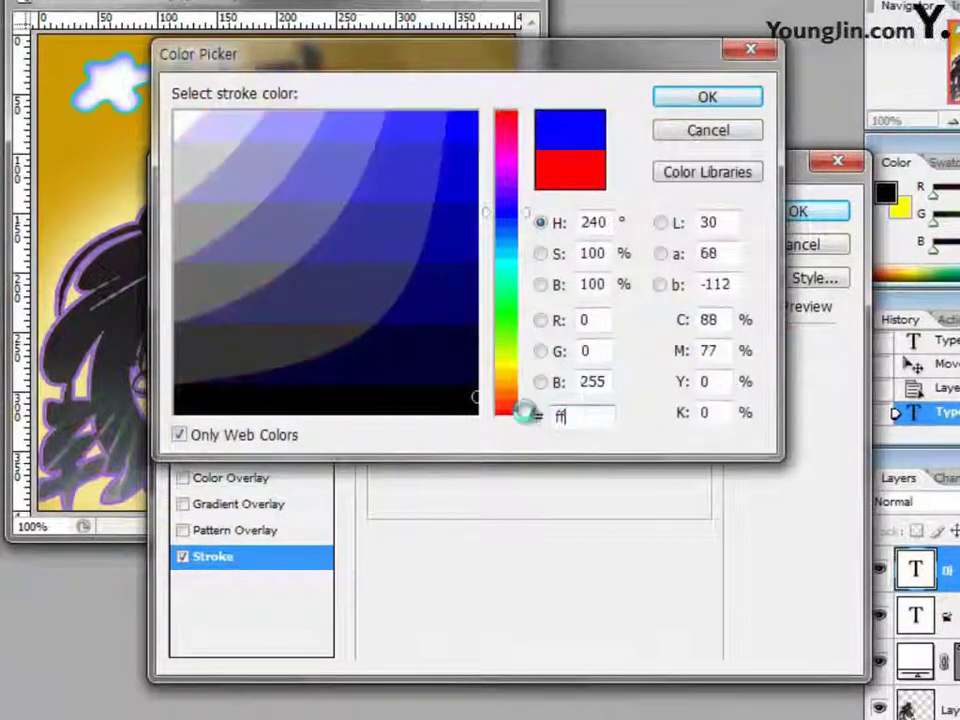
pyautogui.click(710, 104)
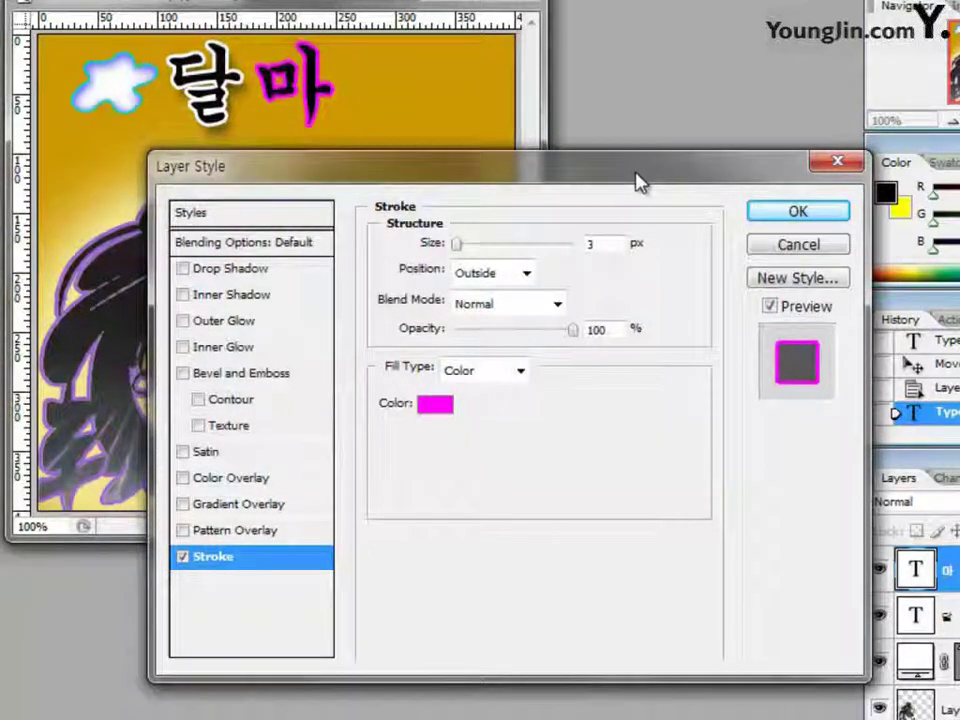
# Add a Bevel and Emboss effect in the Pillow Emboss style to the 마 text and apply the layer style
pyautogui.click(259, 385)
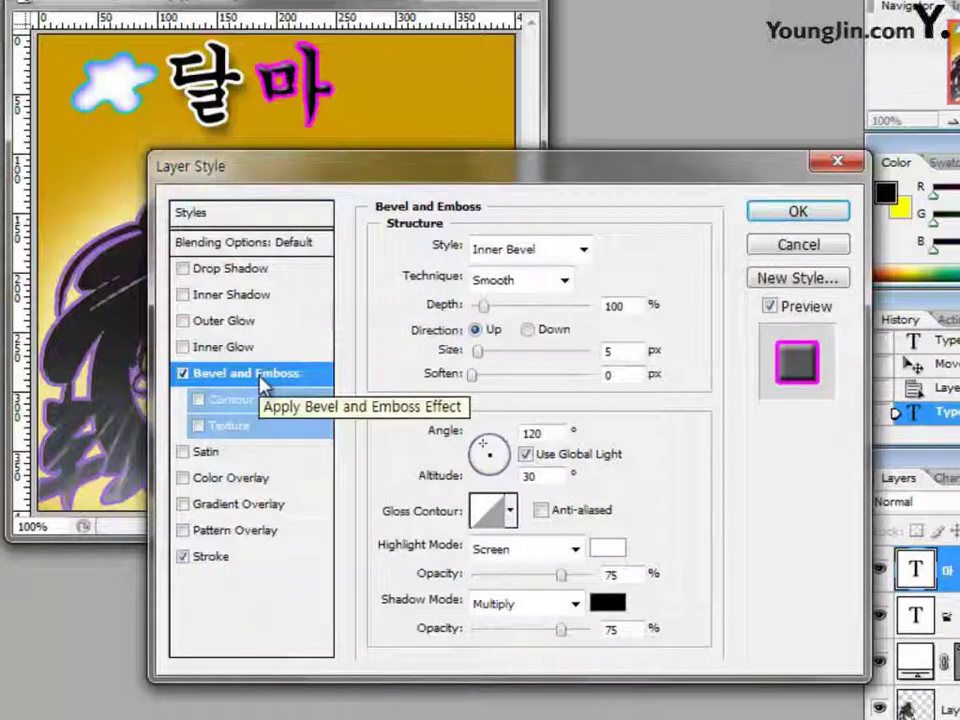
pyautogui.click(584, 252)
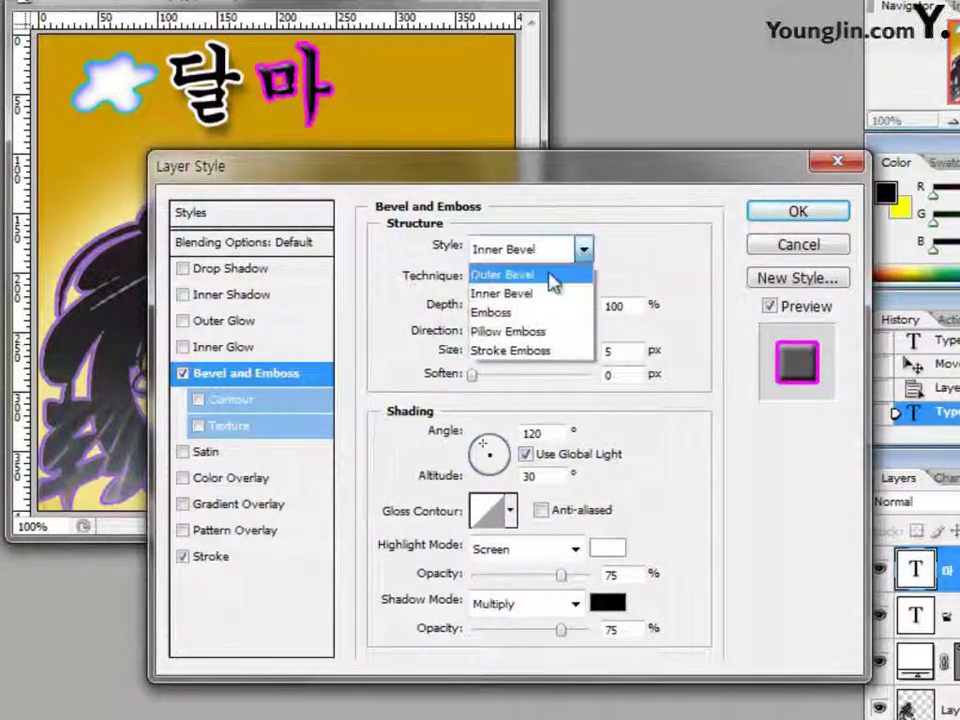
pyautogui.click(548, 338)
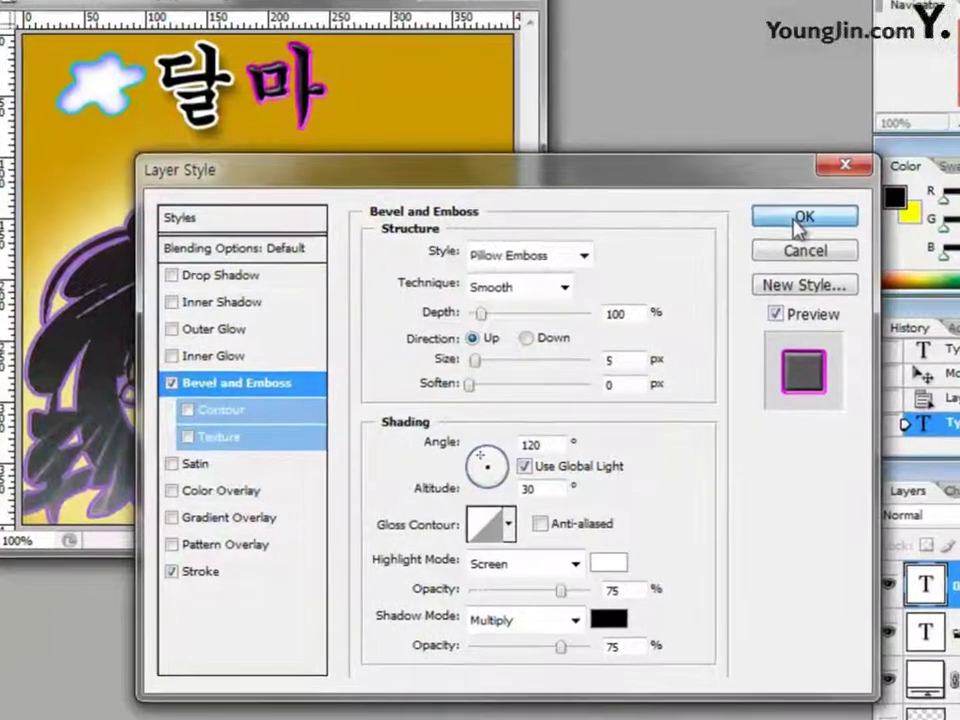
pyautogui.click(796, 214)
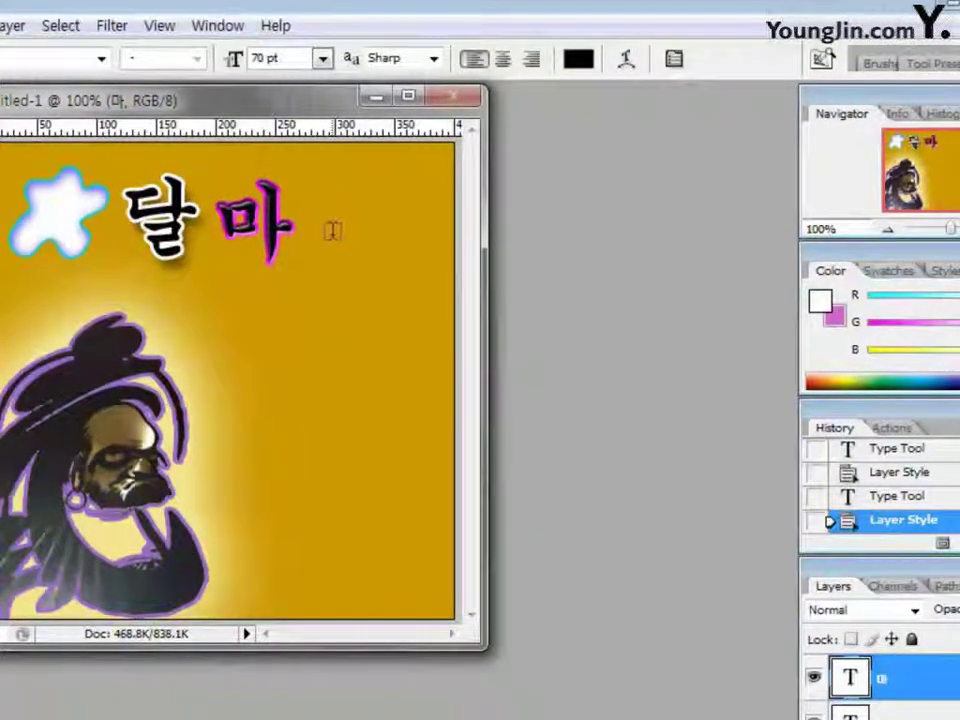
# Add the text 도 to the right of 마 and shift it slightly down and closer to 마
pyautogui.click(332, 231)
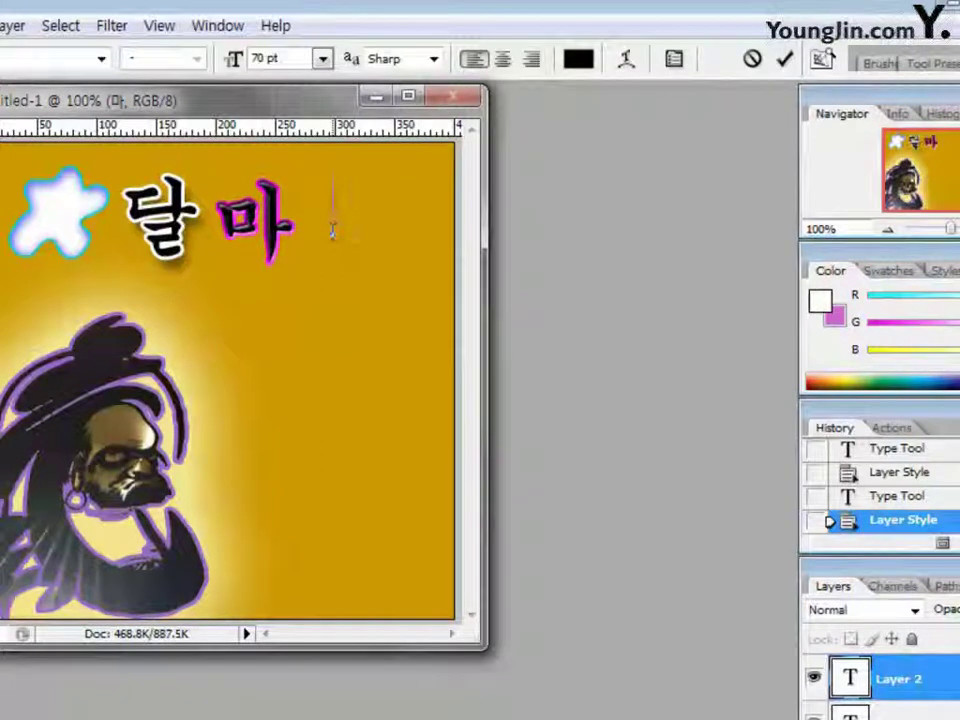
pyautogui.write('eh')
pyautogui.press('BackSpace')
pyautogui.press('BackSpace')
pyautogui.write('eh')
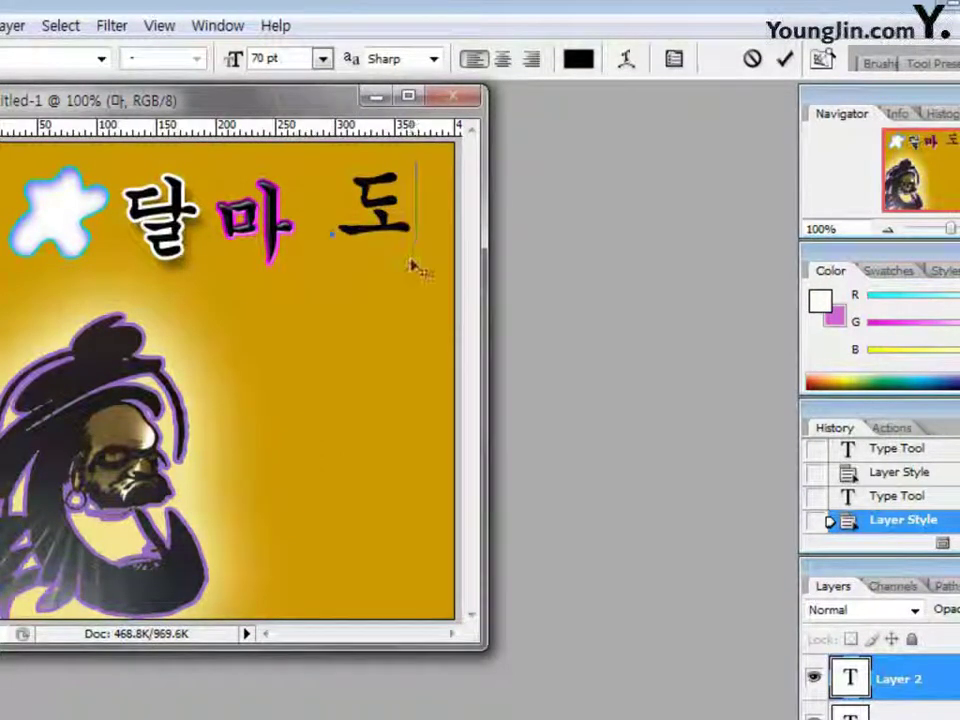
pyautogui.moveTo(418, 266); pyautogui.dragTo(398, 283)
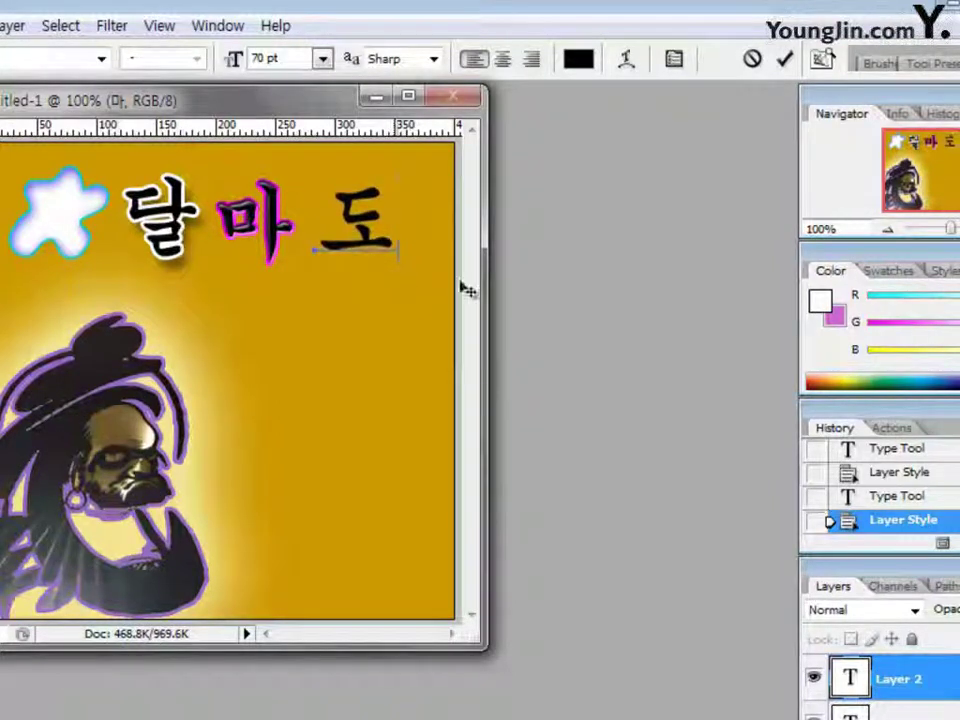
pyautogui.click(785, 59)
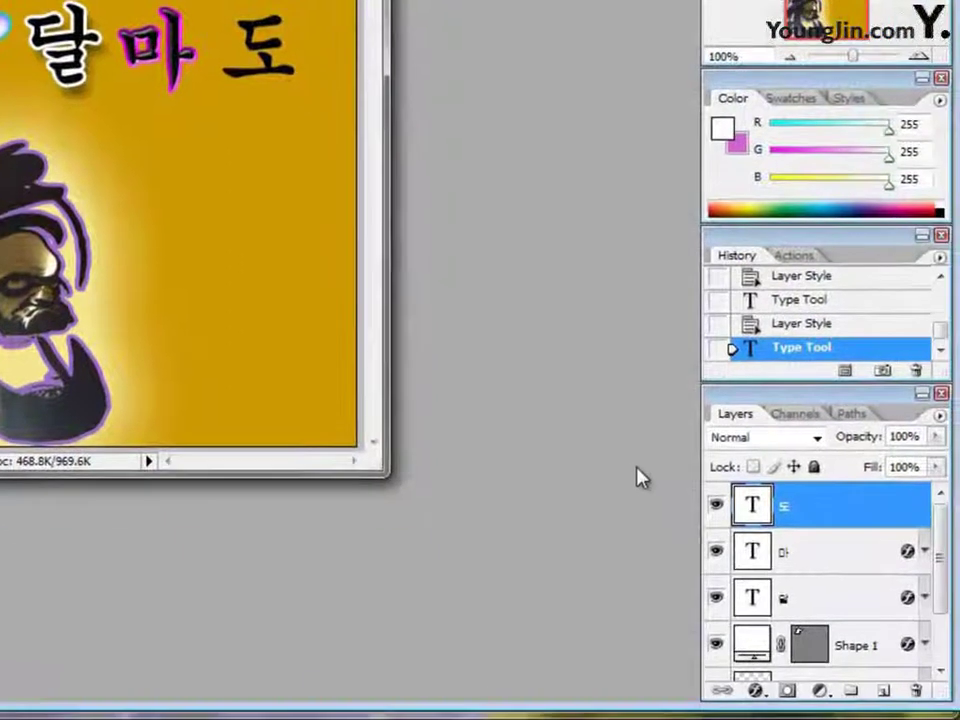
# Add a 3 px outside stroke in green 33ff00 to the 도 text layer
pyautogui.click(755, 693)
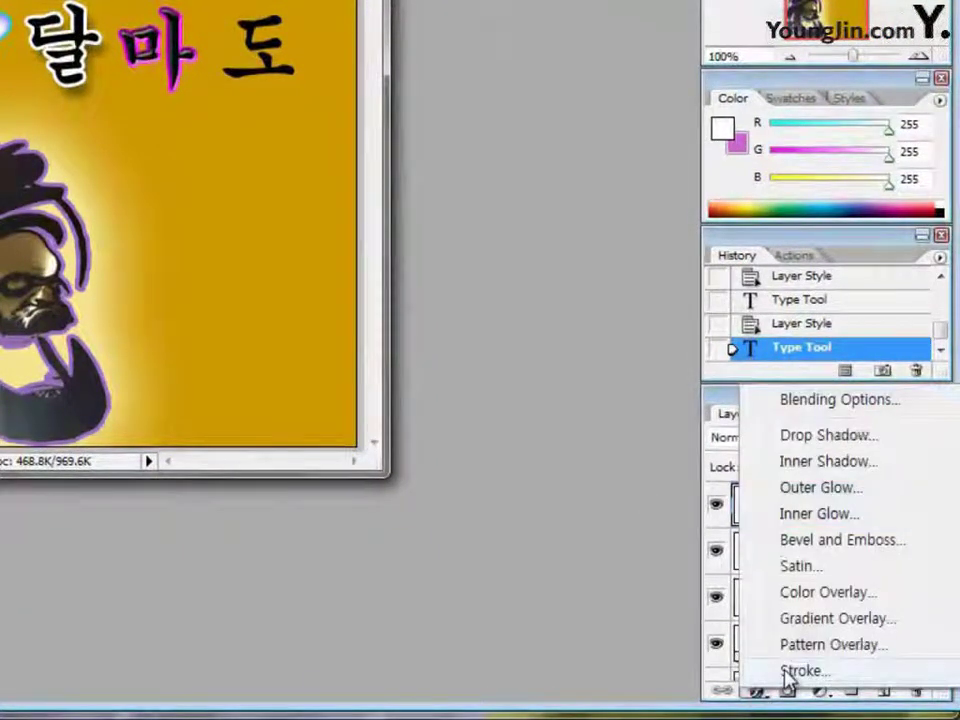
pyautogui.click(800, 671)
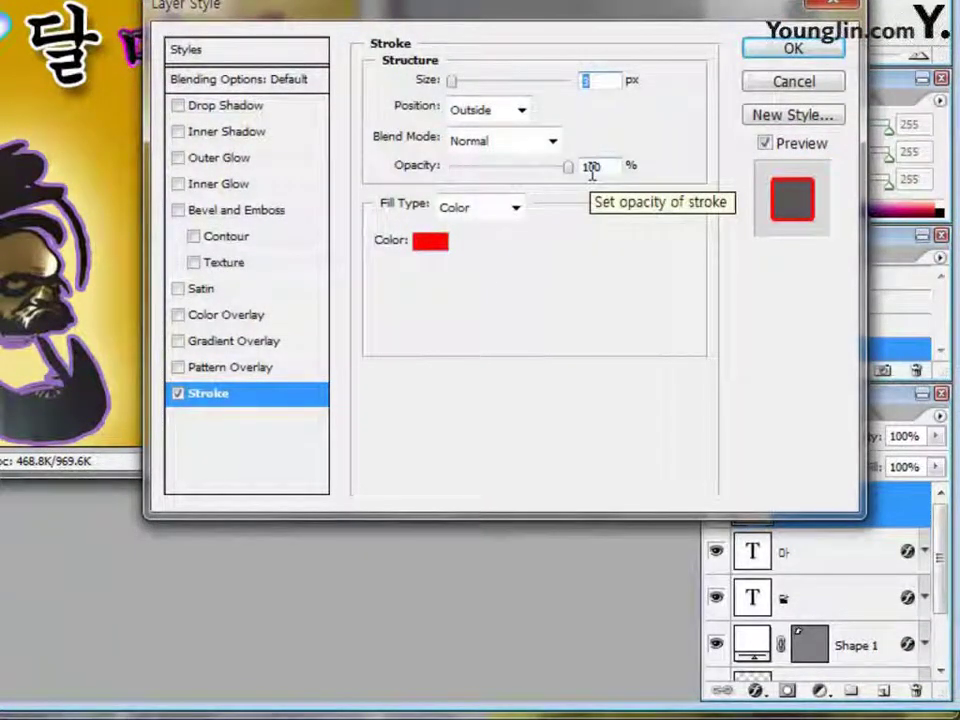
pyautogui.click(430, 241)
pyautogui.click(430, 371)
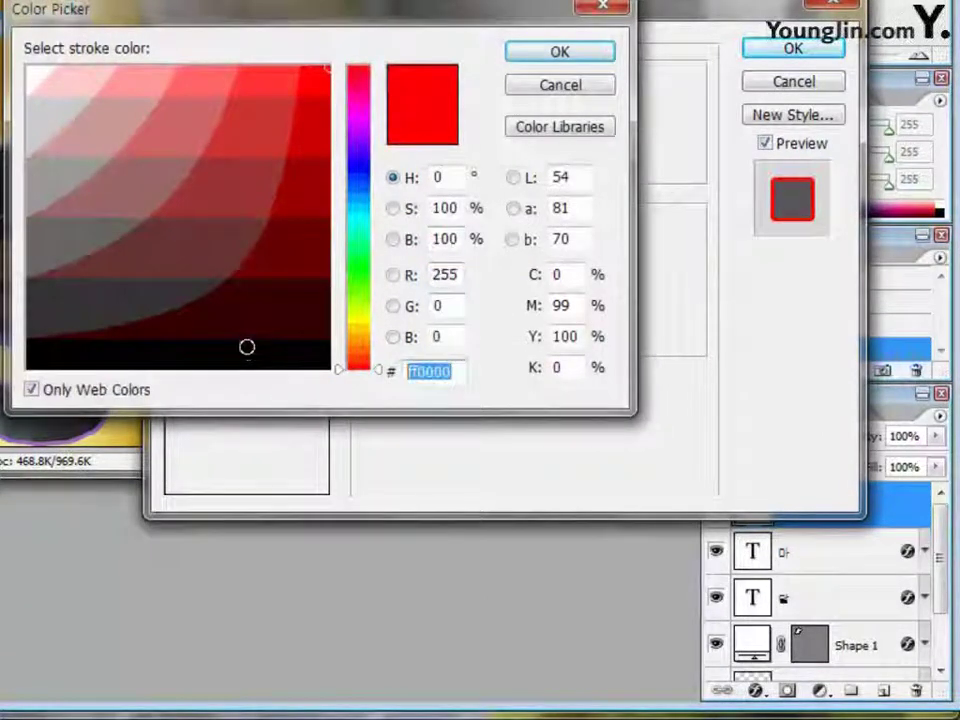
pyautogui.write('33ff00')
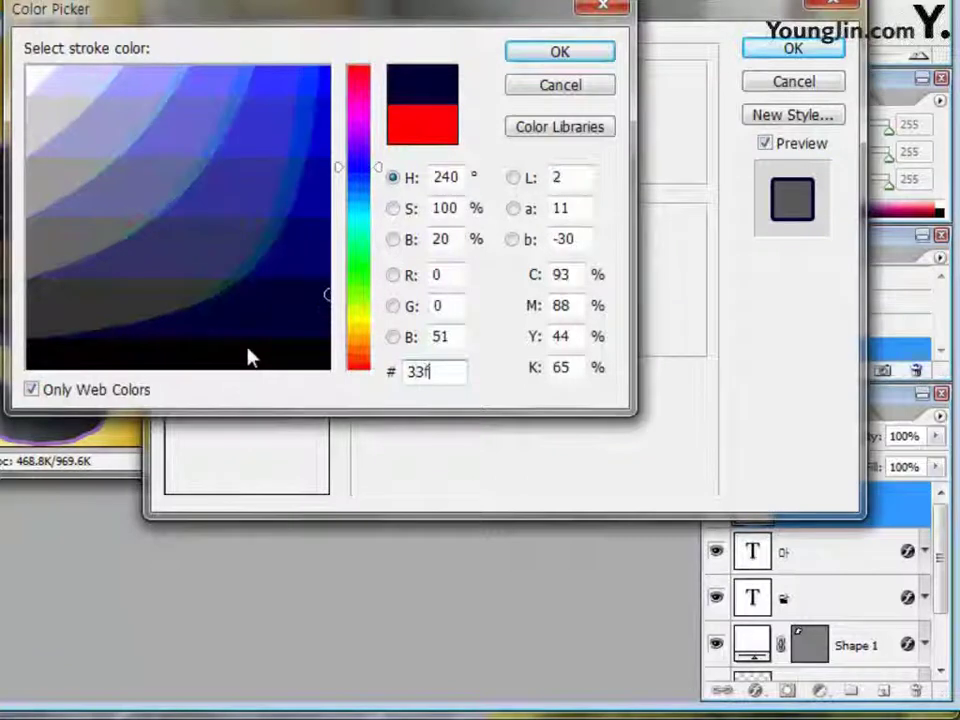
pyautogui.click(606, 56)
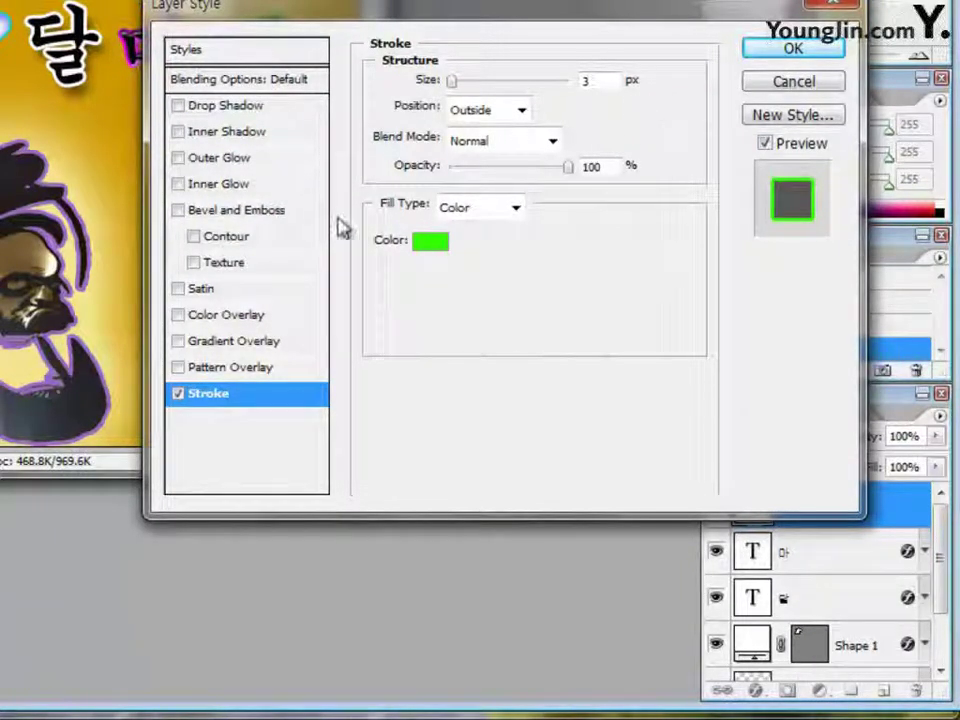
# Add a linear gradient overlay with the Transparent Rainbow preset to the 도 text and apply the layer style
pyautogui.click(256, 344)
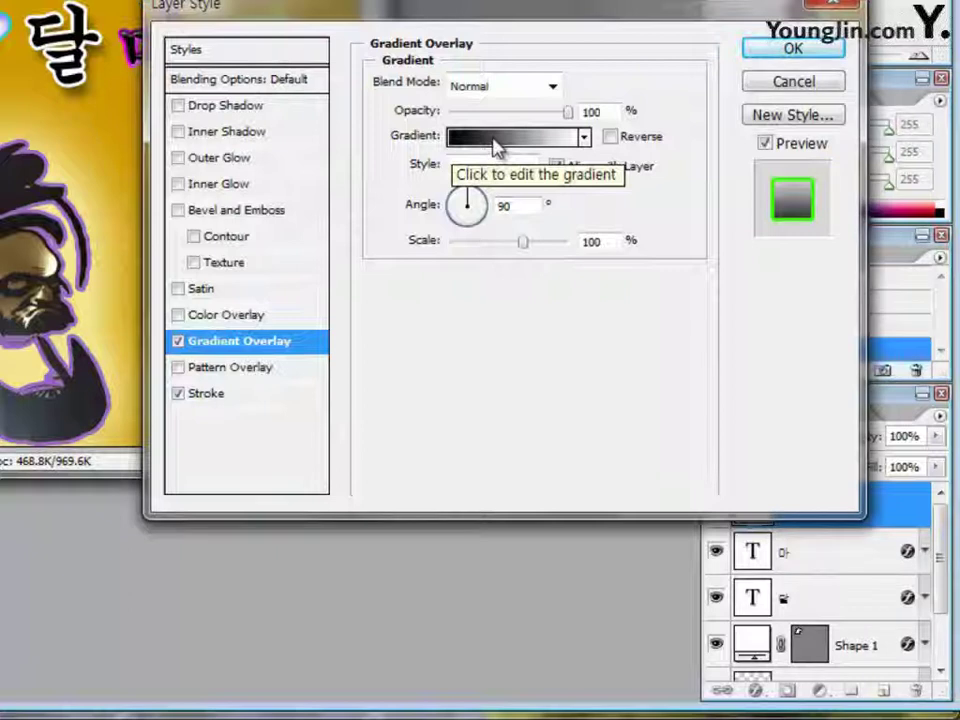
pyautogui.click(495, 147)
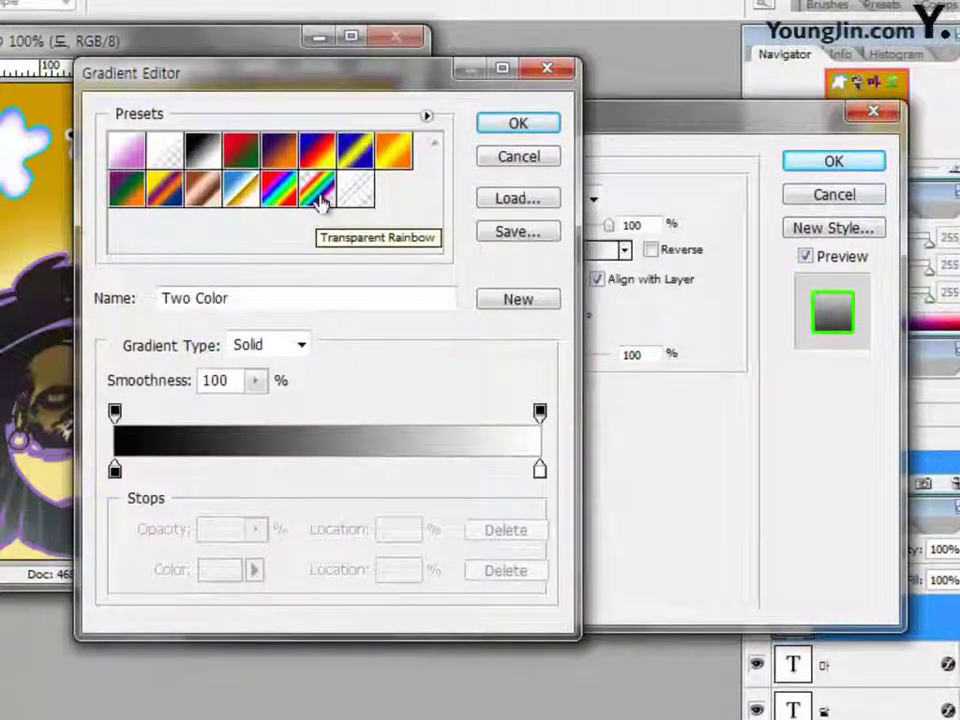
pyautogui.click(318, 199)
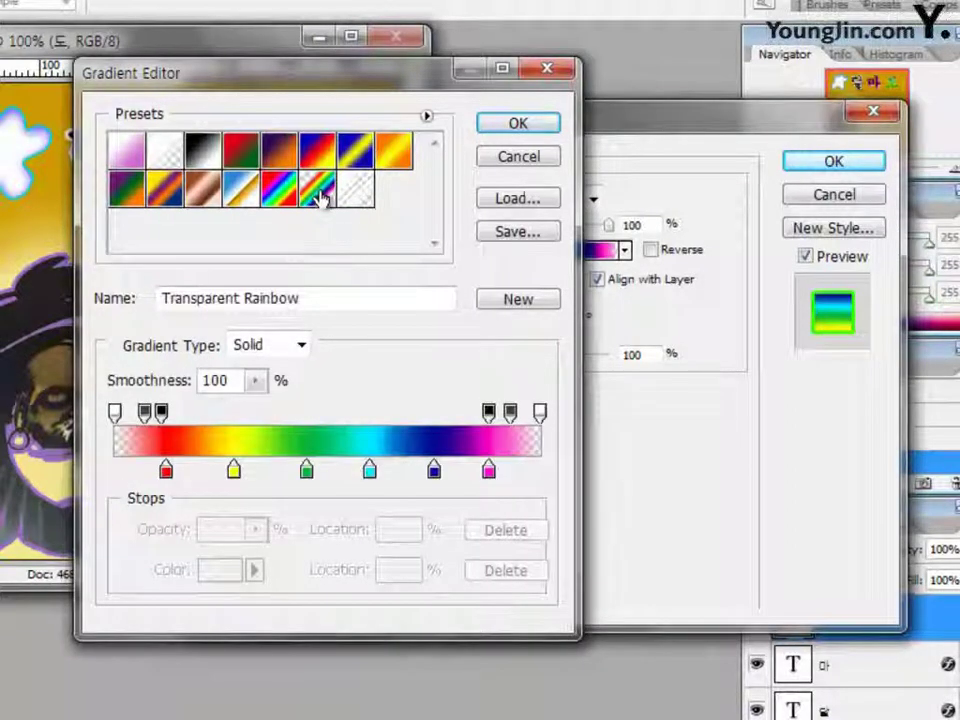
pyautogui.click(519, 126)
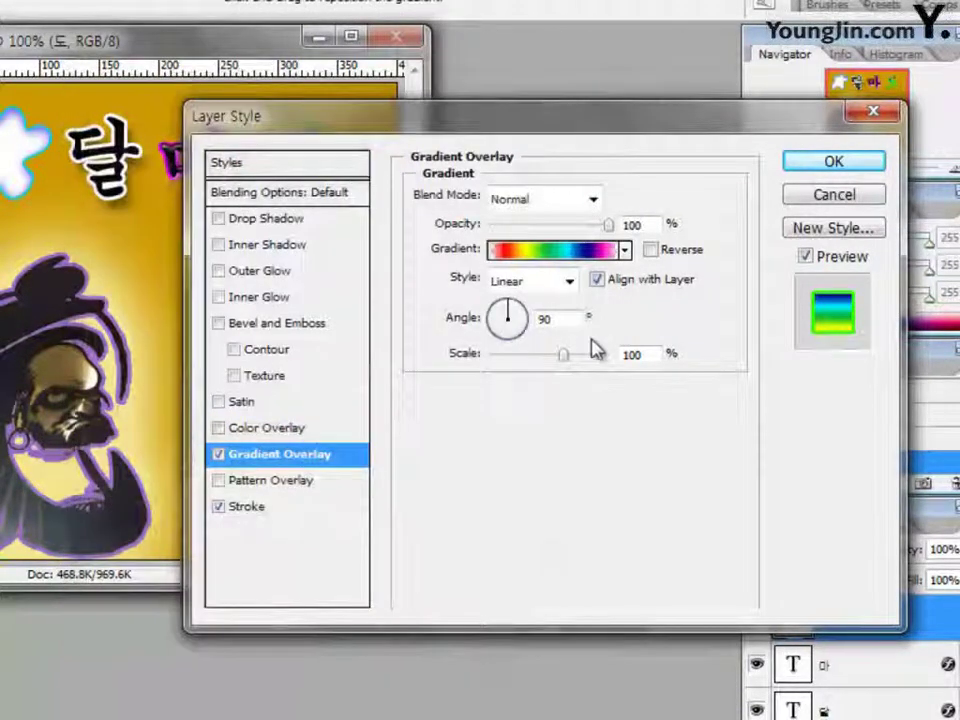
pyautogui.moveTo(510, 129); pyautogui.dragTo(430, 238)
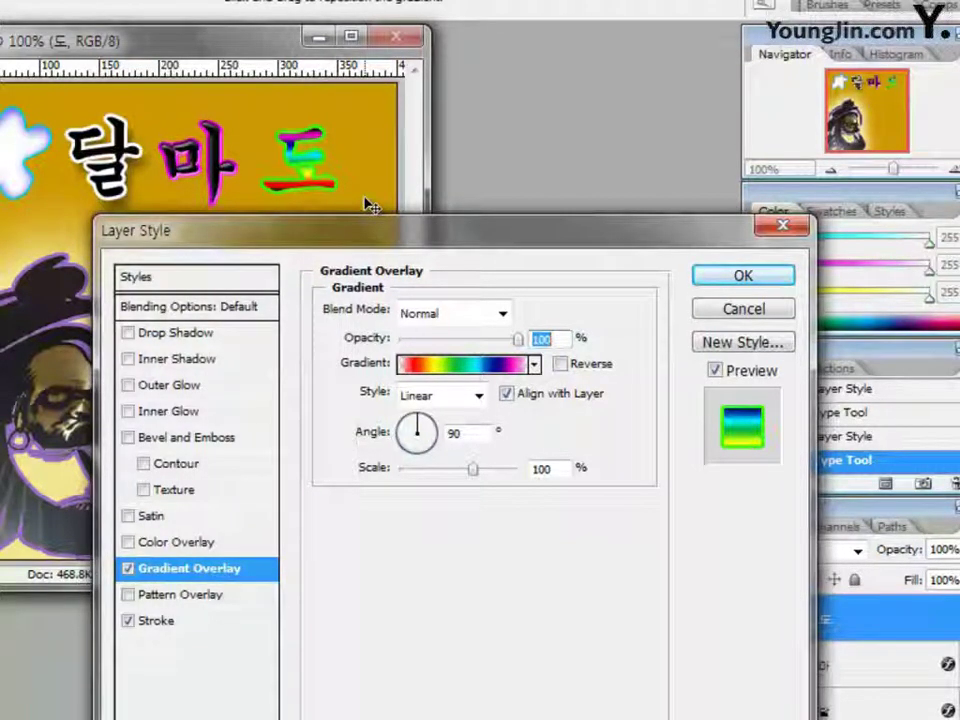
pyautogui.moveTo(370, 205); pyautogui.dragTo(313, 158)
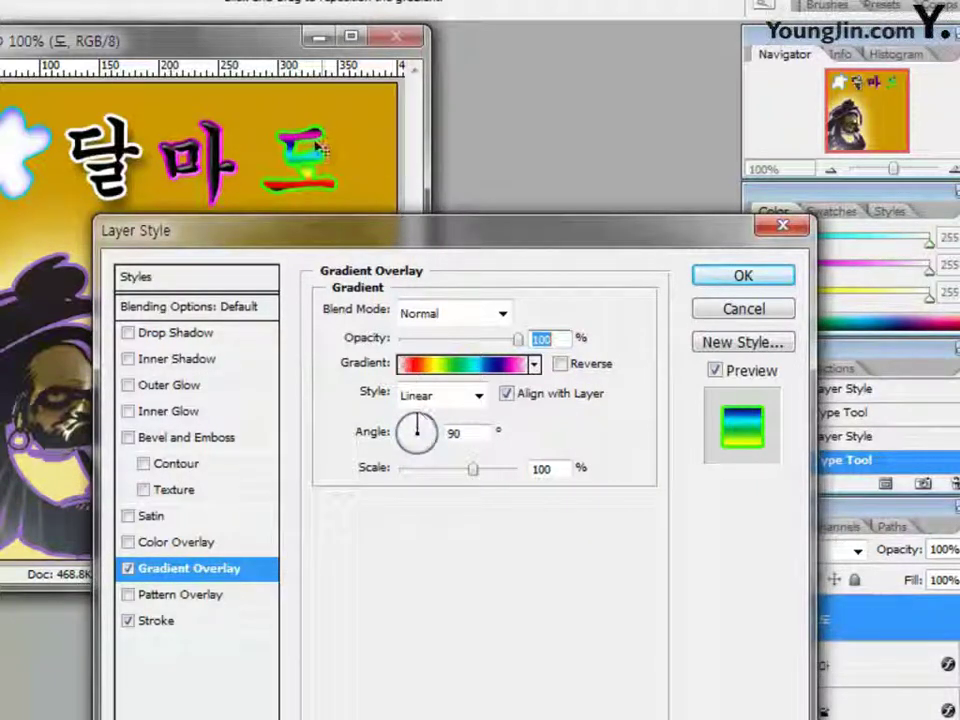
pyautogui.click(752, 280)
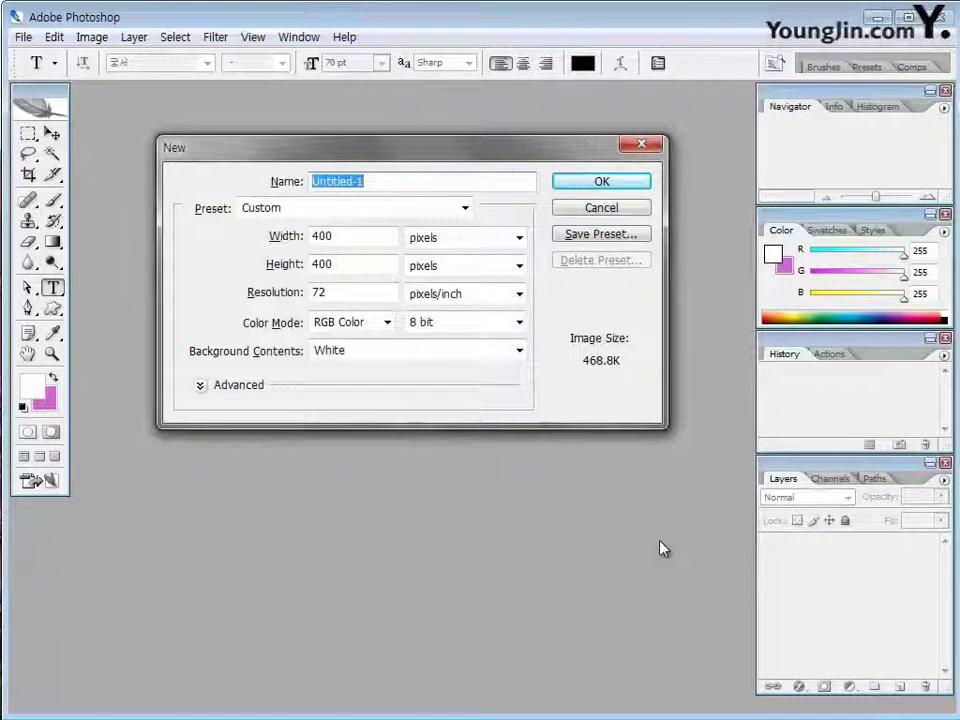
# Create a new document 300 pixels wide and 400 pixels high, and enlarge its window to show the whole canvas
pyautogui.doubleClick(361, 237)
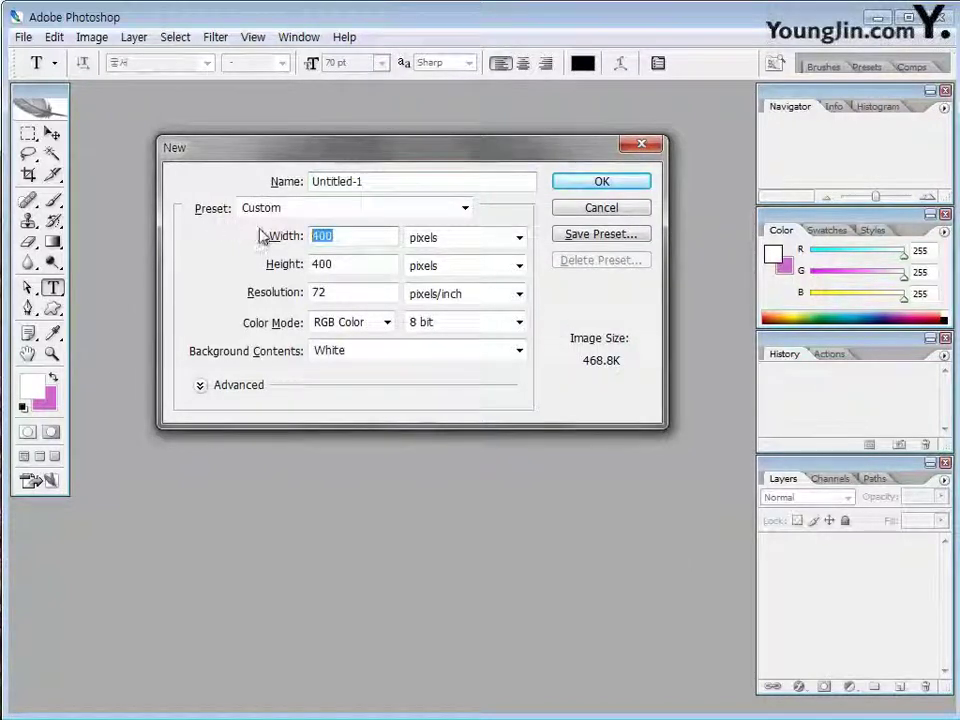
pyautogui.write('300')
pyautogui.press('Tab')
pyautogui.press('Tab')
pyautogui.write('400')
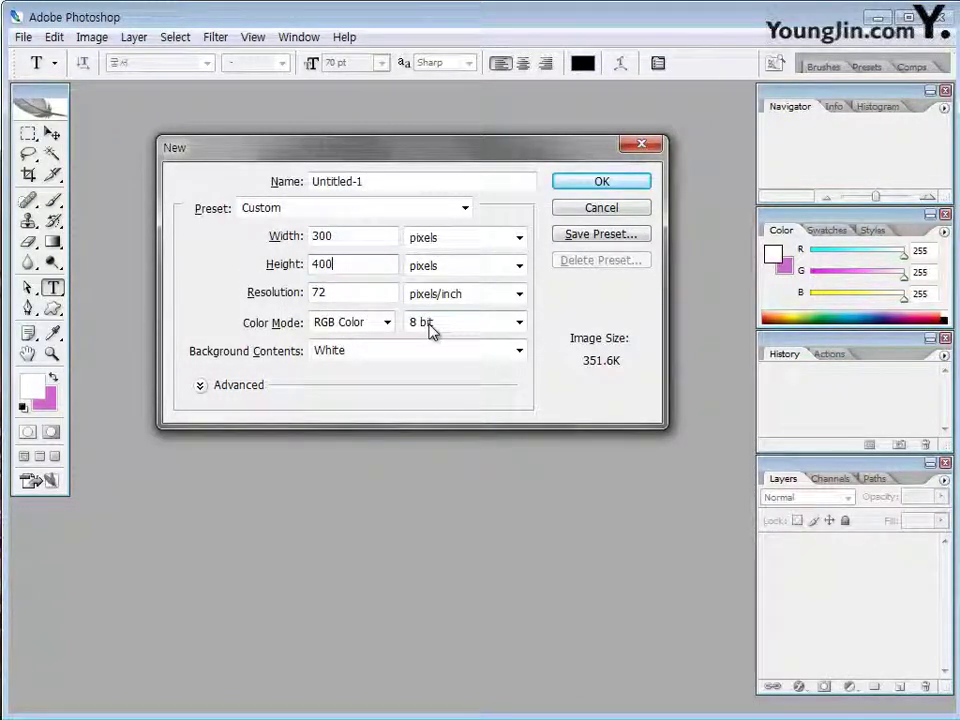
pyautogui.click(604, 183)
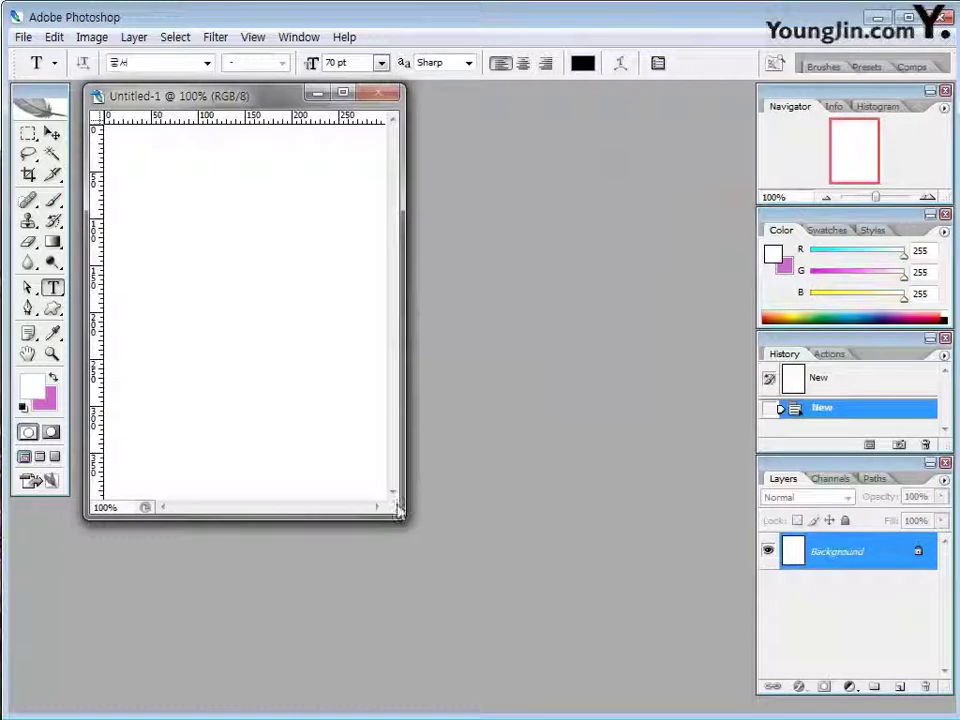
pyautogui.moveTo(398, 510); pyautogui.dragTo(422, 535)
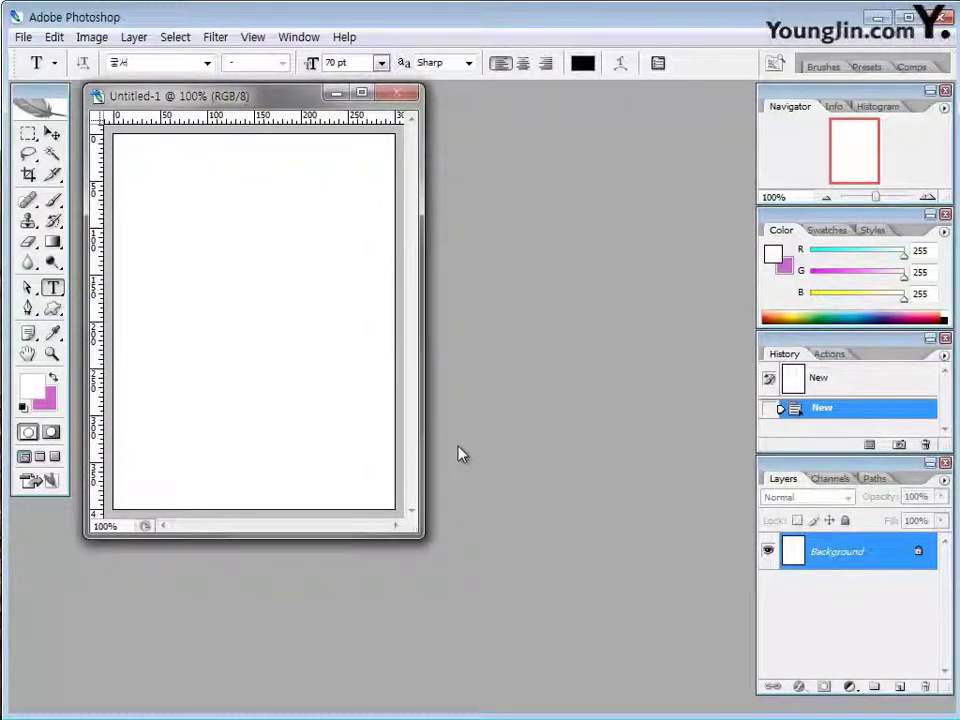
# Start editing the Gradient tool's black-to-white gradient and set its starting color stop to 336633
pyautogui.click(55, 246)
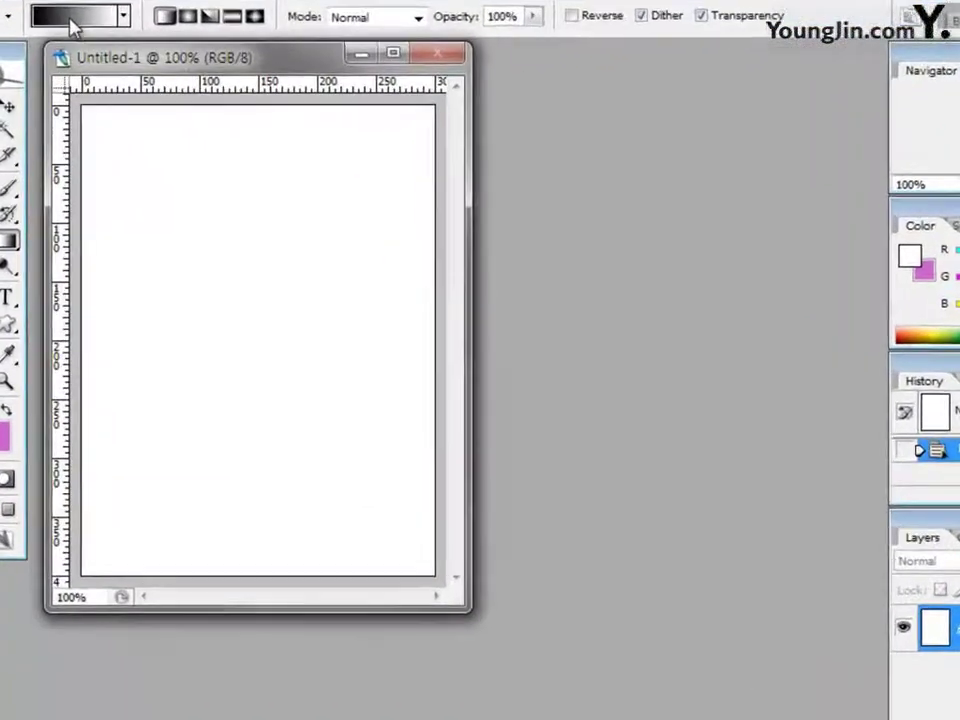
pyautogui.click(72, 25)
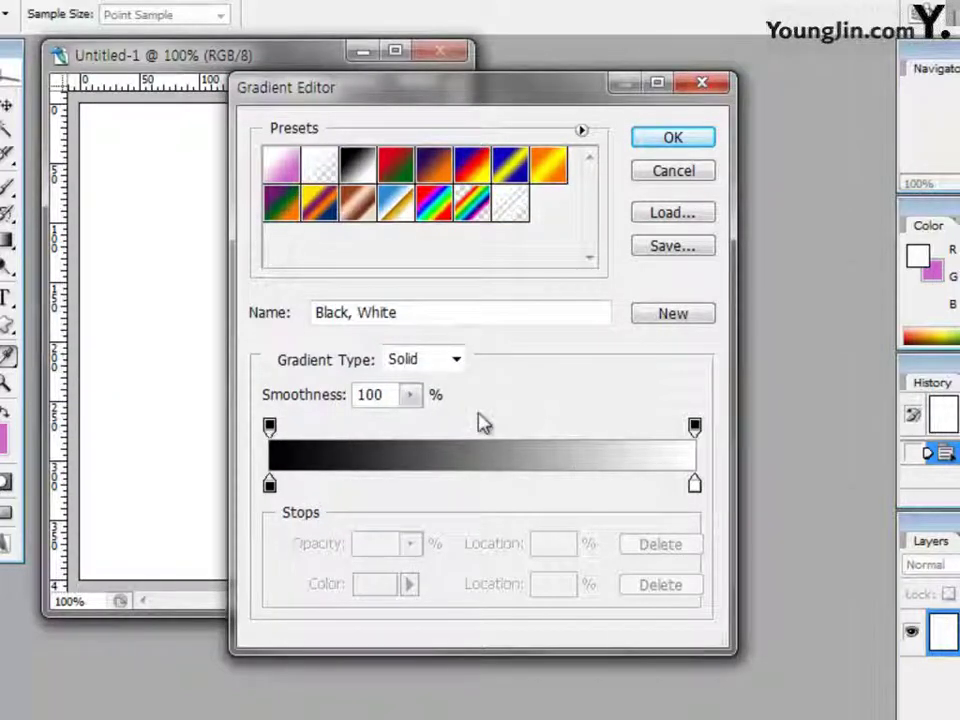
pyautogui.doubleClick(270, 485)
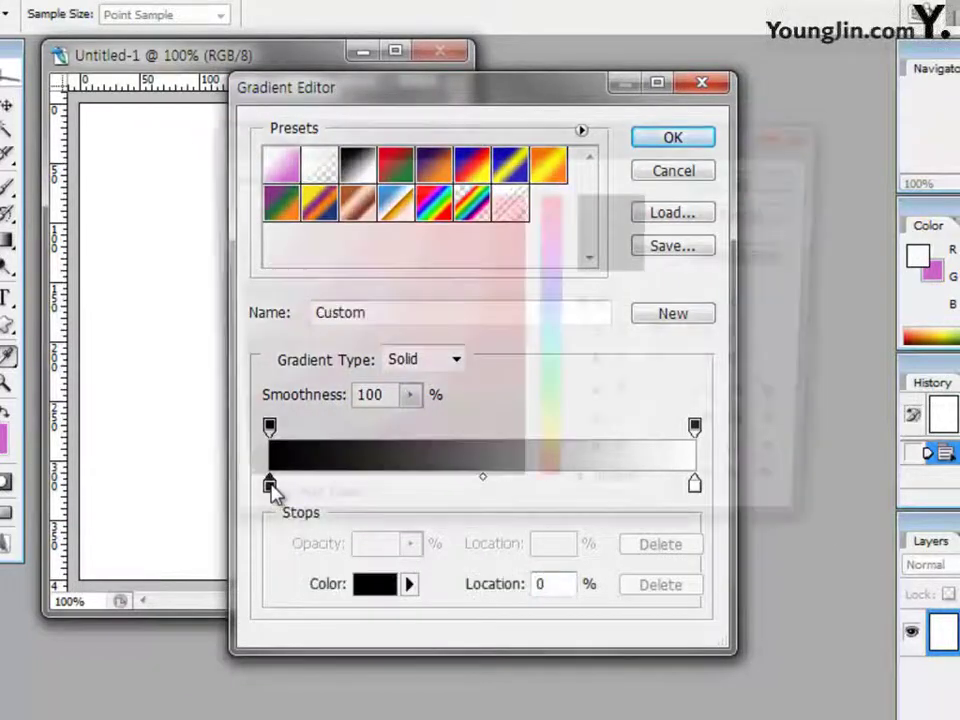
pyautogui.click(645, 499)
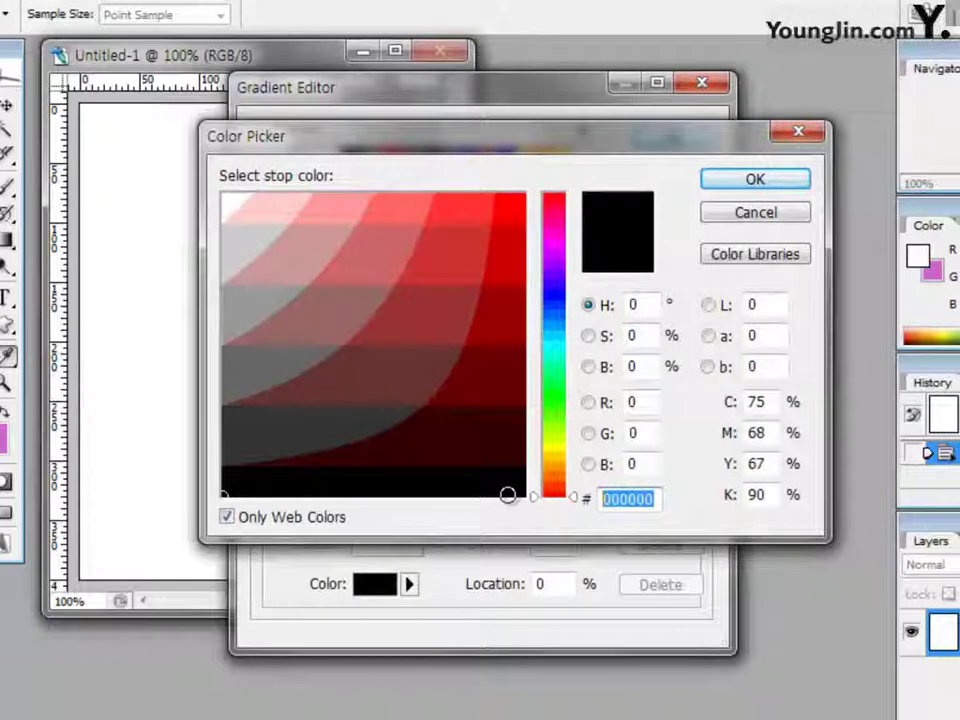
pyautogui.write('336633')
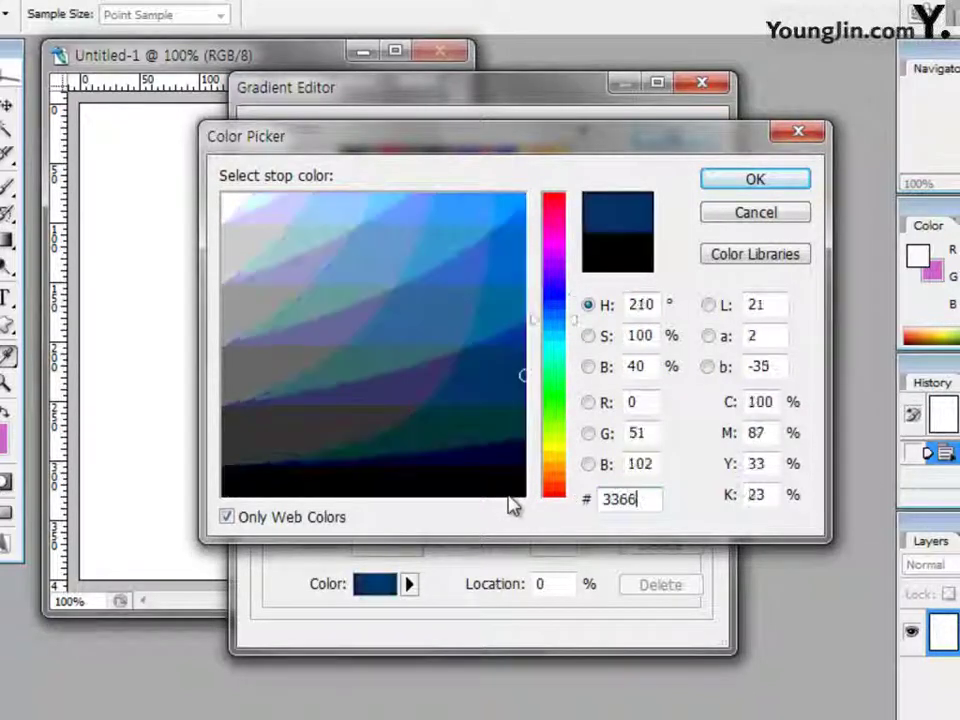
pyautogui.click(764, 184)
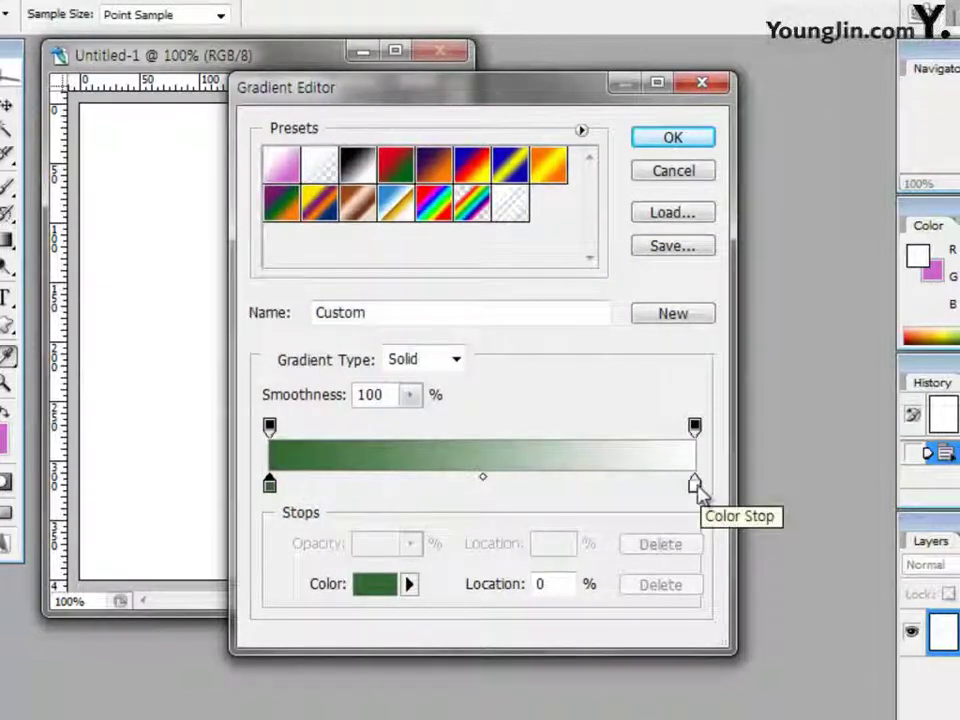
# Set the gradient's end color stop to 66cc66 and fill the canvas with the linear gradient from bottom to top
pyautogui.doubleClick(696, 486)
pyautogui.moveTo(628, 499); pyautogui.dragTo(561, 497)
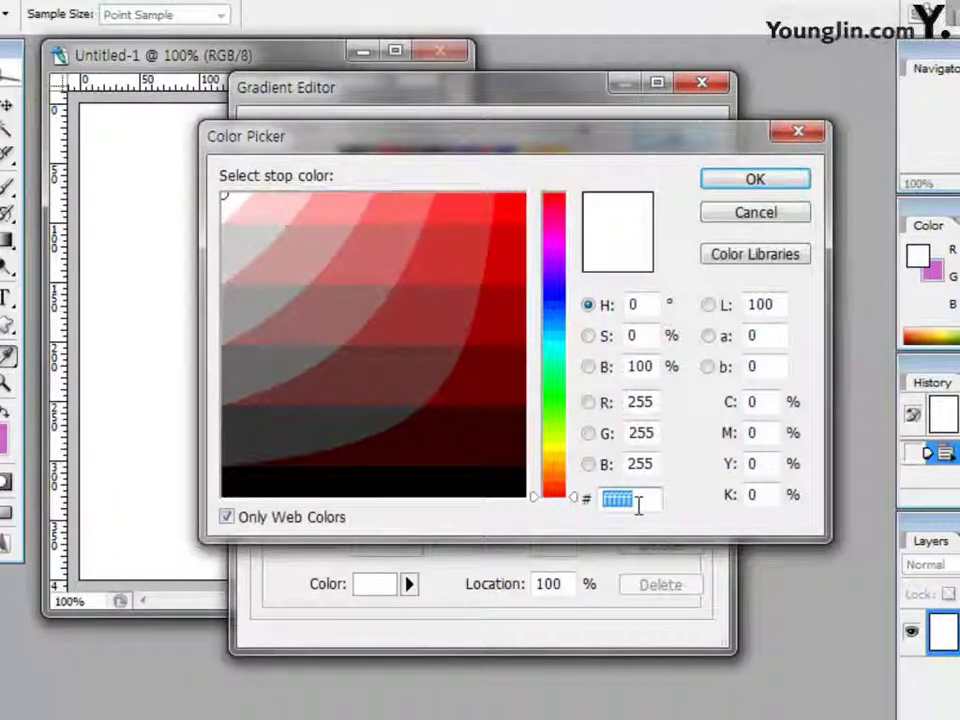
pyautogui.write('66cc66')
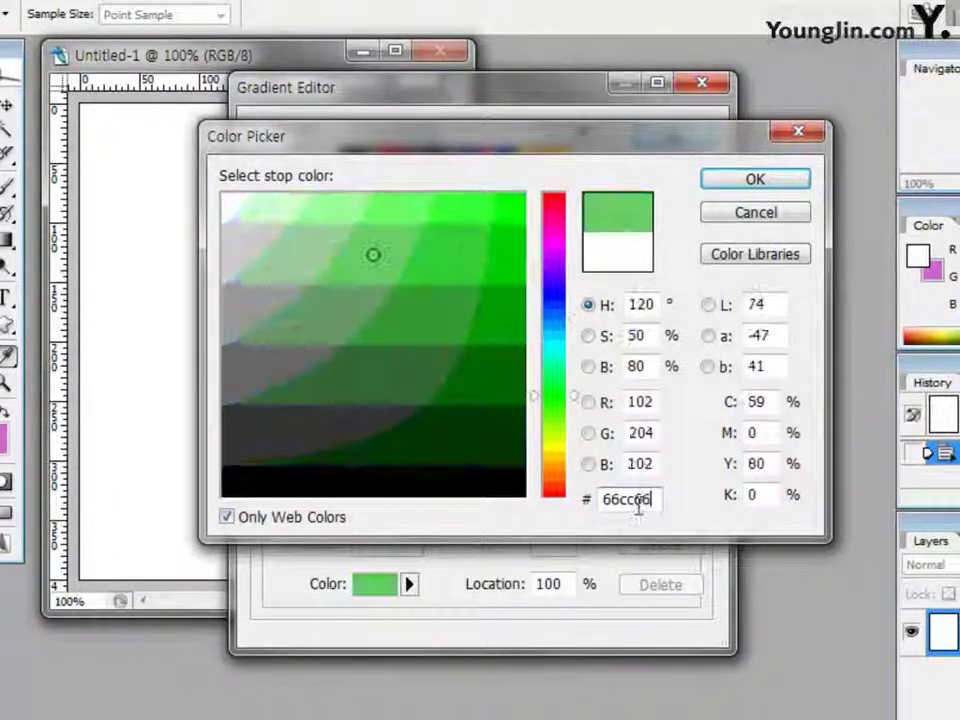
pyautogui.click(755, 180)
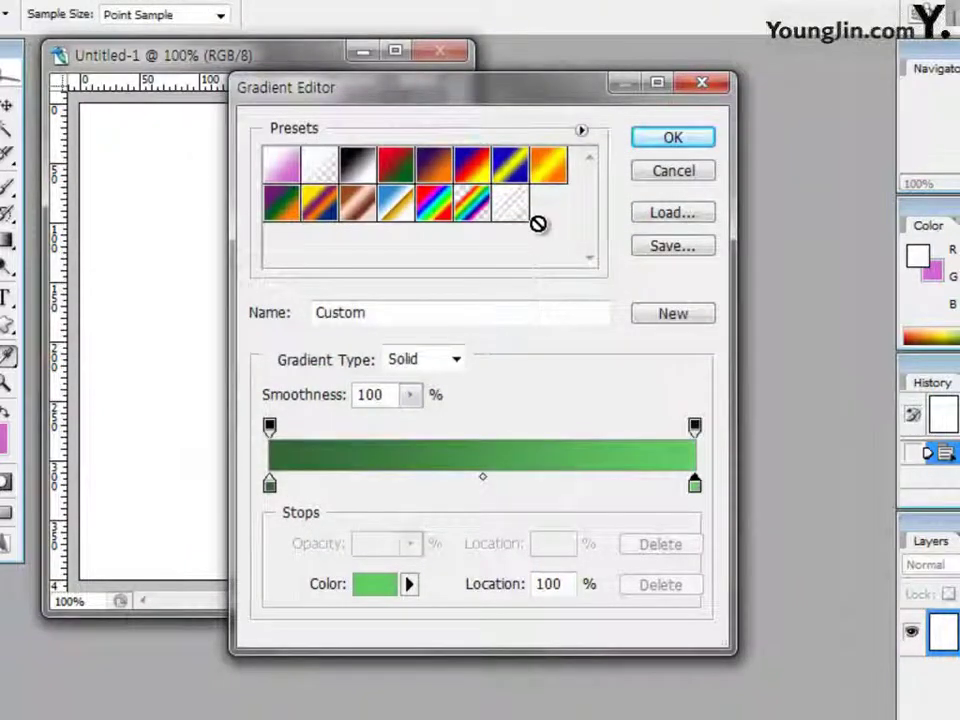
pyautogui.click(699, 148)
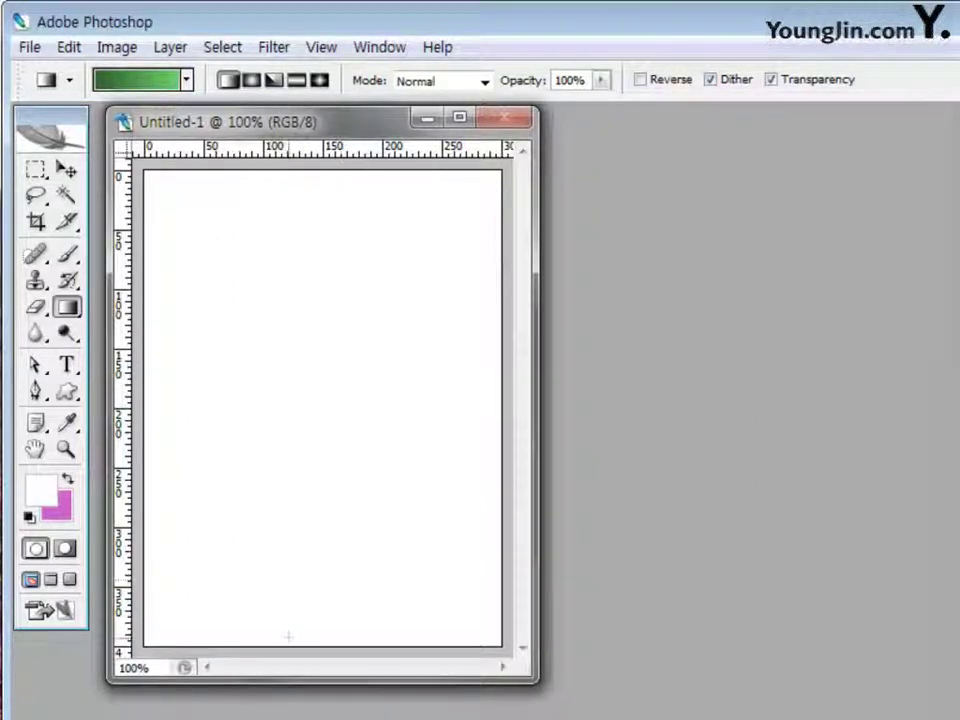
pyautogui.moveTo(288, 638); pyautogui.dragTo(321, 215)
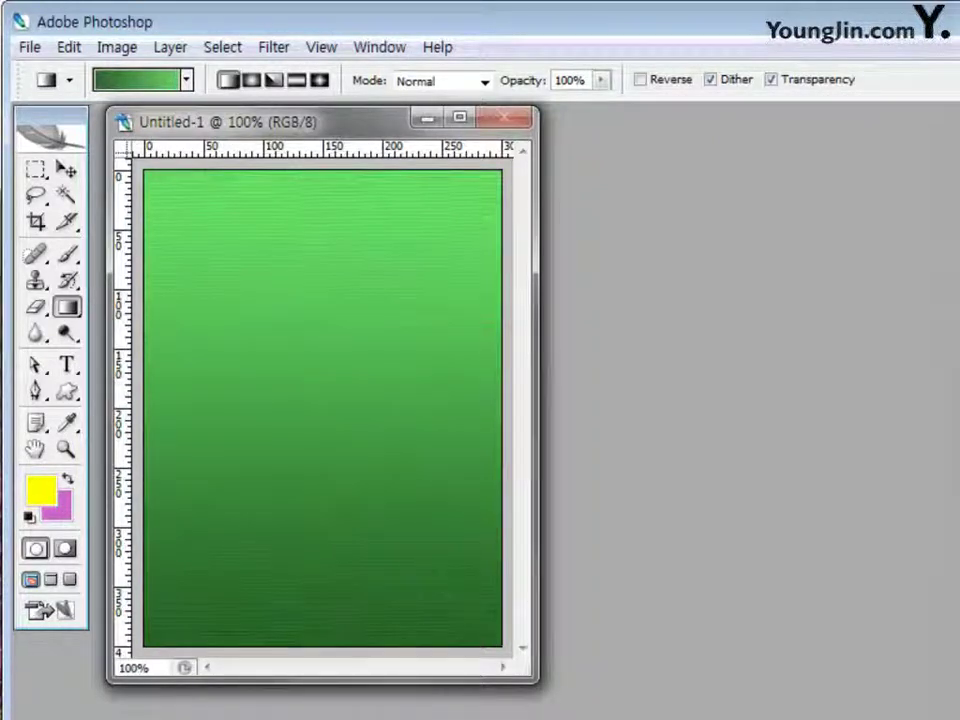
# Set the background color to yellow ffff00
pyautogui.click(64, 515)
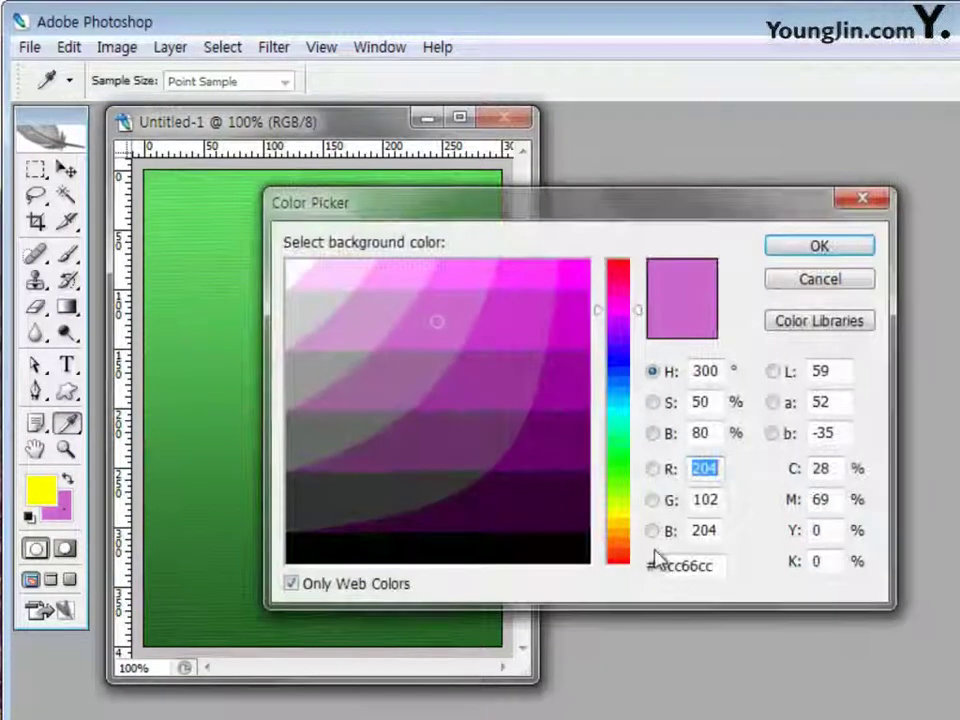
pyautogui.click(709, 568)
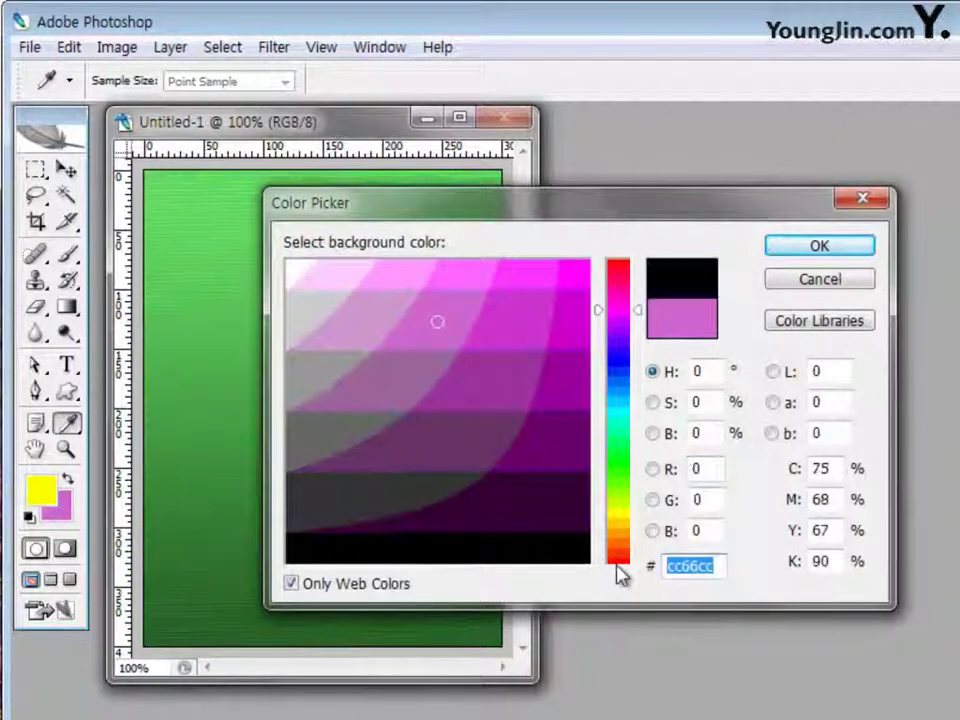
pyautogui.write('fffff')
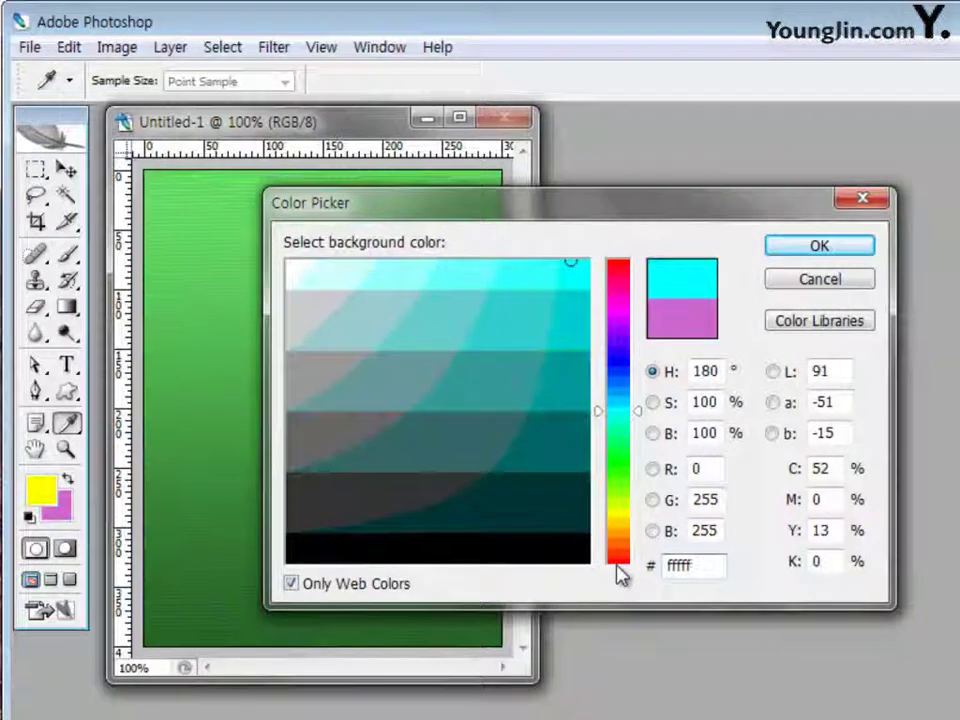
pyautogui.press('BackSpace')
pyautogui.press('BackSpace')
pyautogui.write('00')
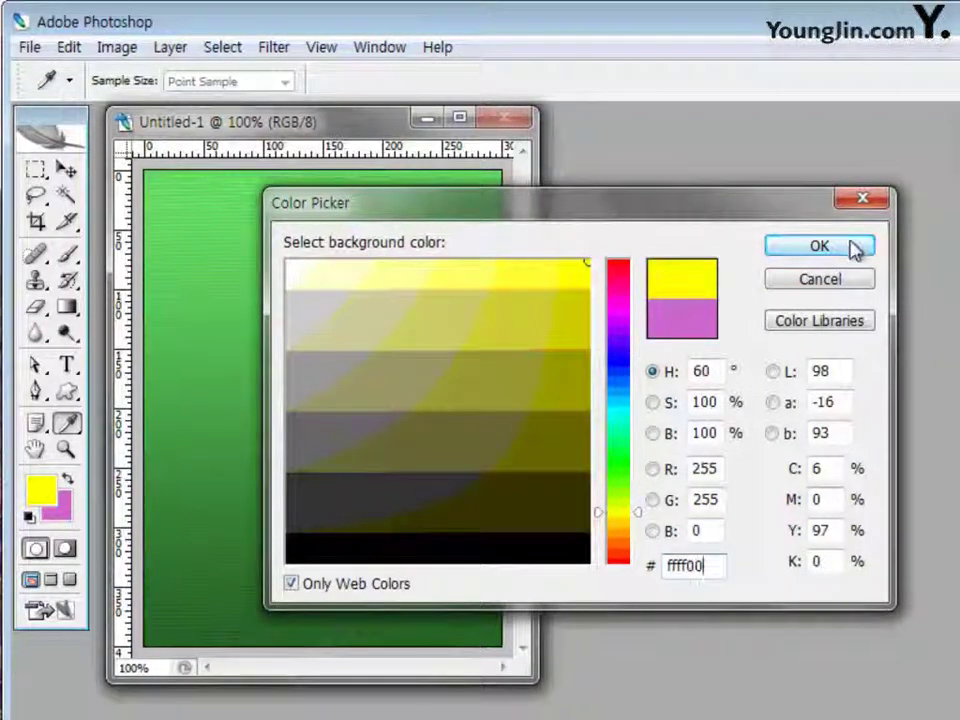
pyautogui.click(850, 250)
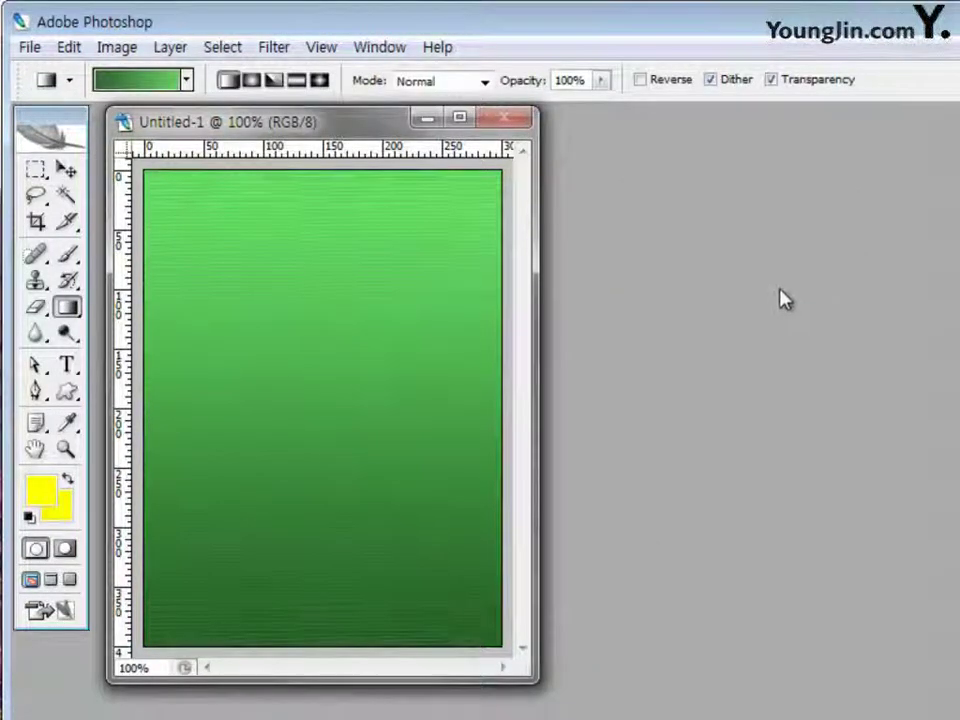
# Apply the Tiles filter to the green gradient with 5 tiles, 8% maximum offset and empty areas filled with the background color
pyautogui.click(273, 50)
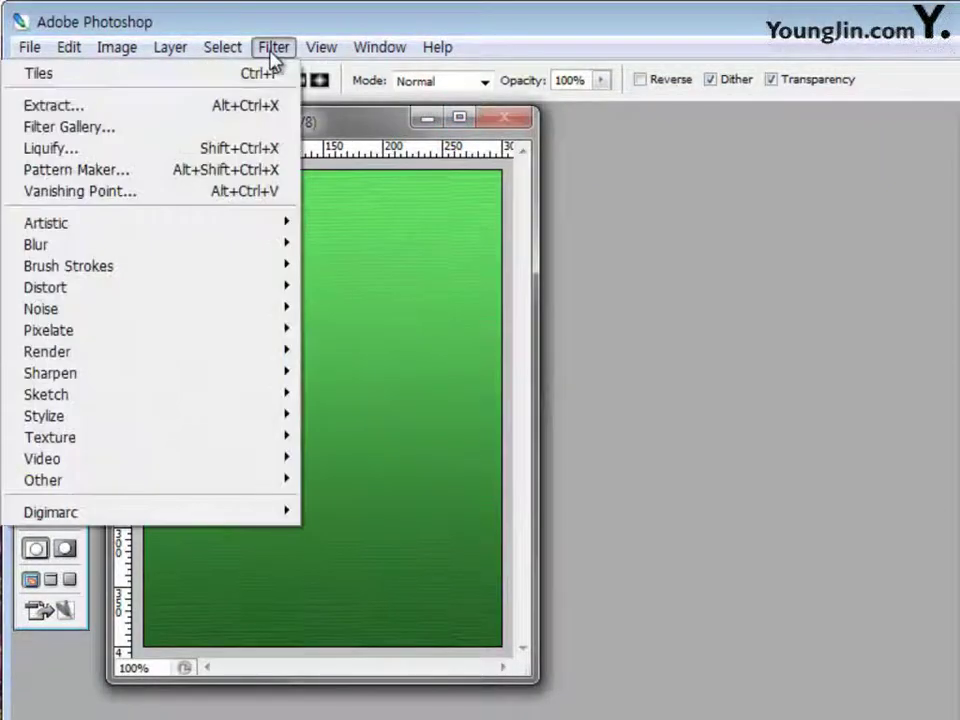
pyautogui.moveTo(207, 428)
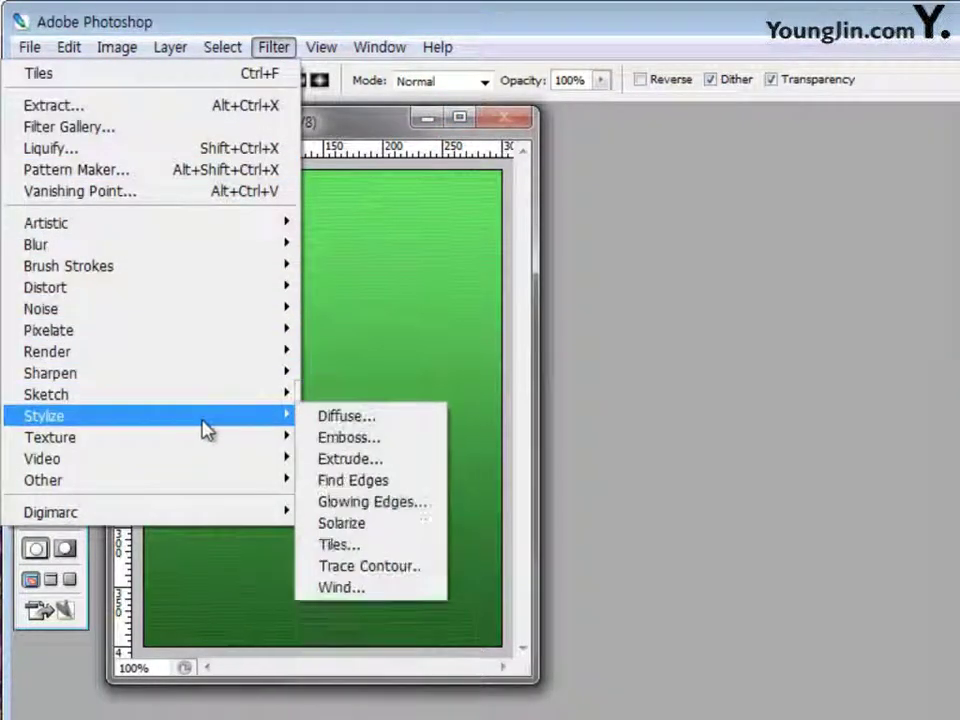
pyautogui.click(378, 546)
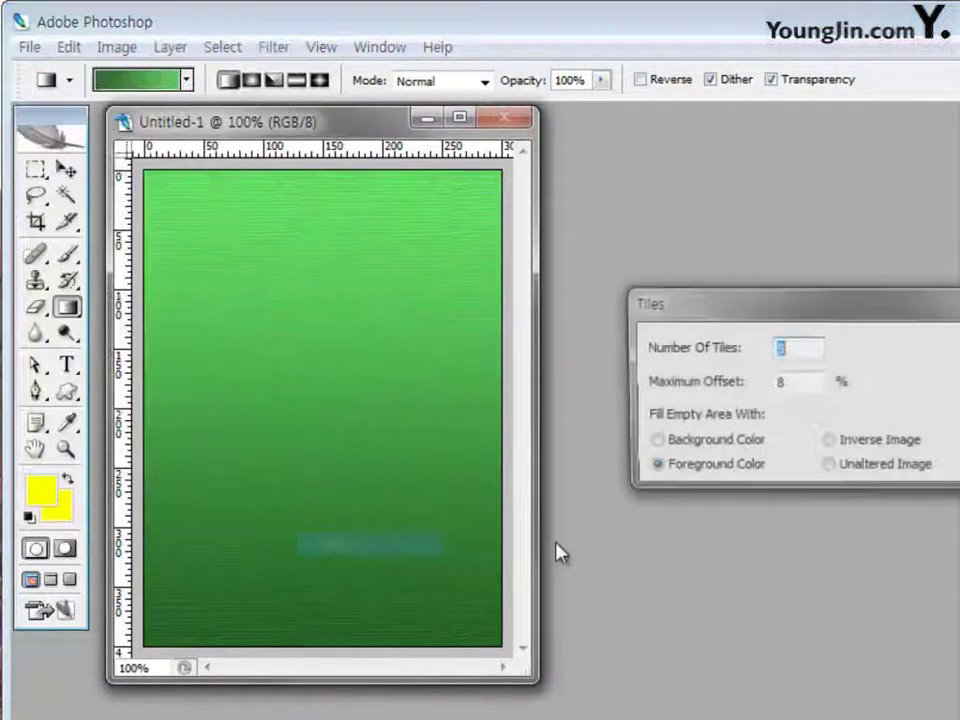
pyautogui.moveTo(840, 308); pyautogui.dragTo(716, 297)
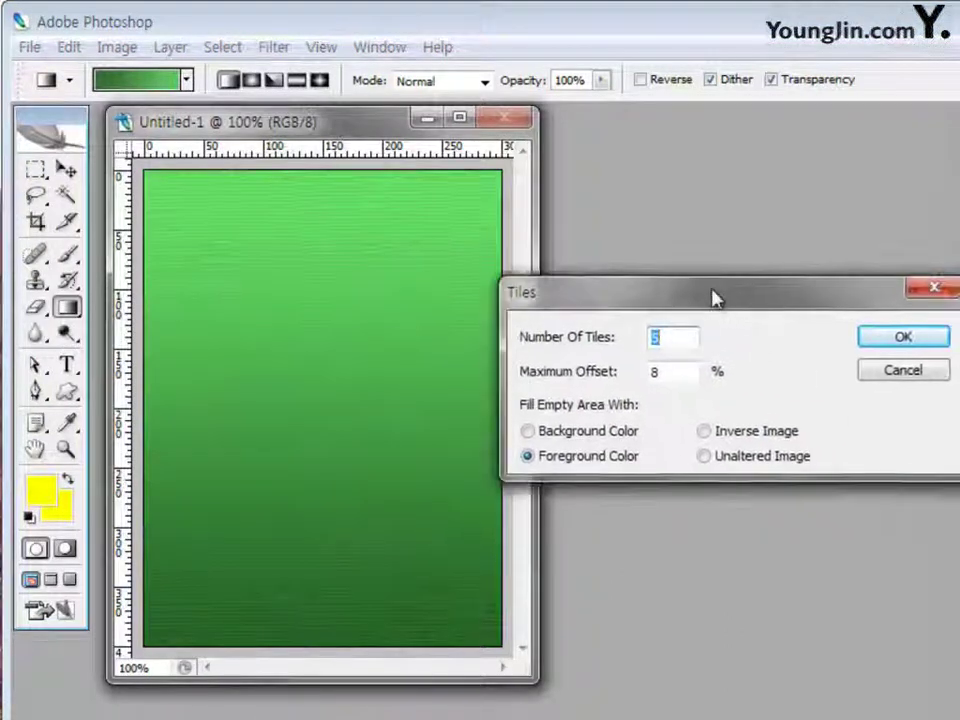
pyautogui.click(675, 337)
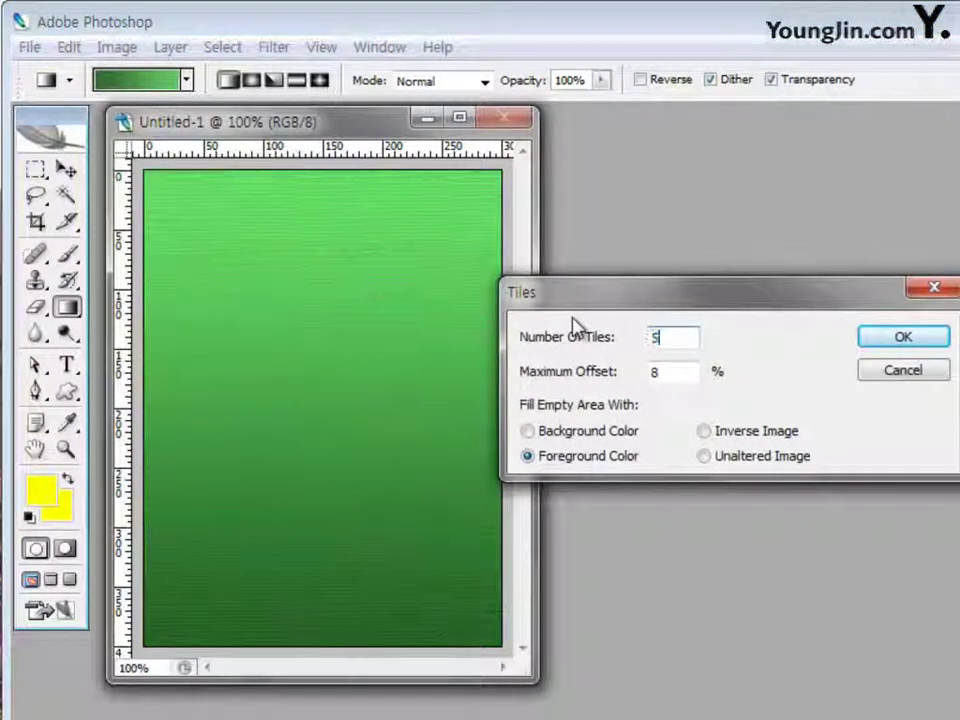
pyautogui.doubleClick(650, 372)
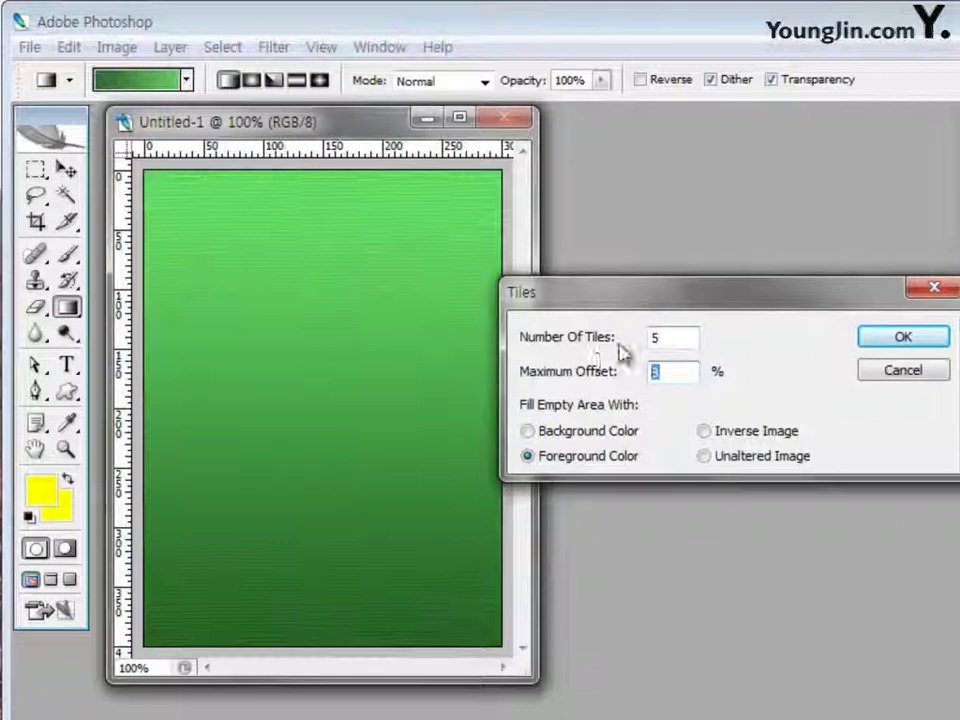
pyautogui.write('8')
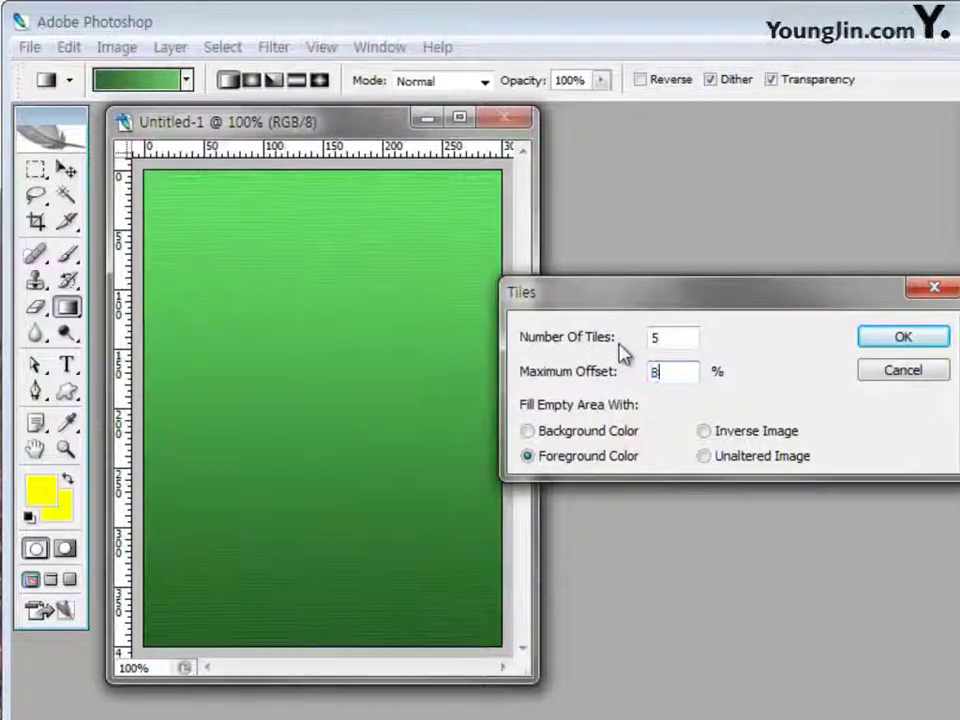
pyautogui.click(545, 437)
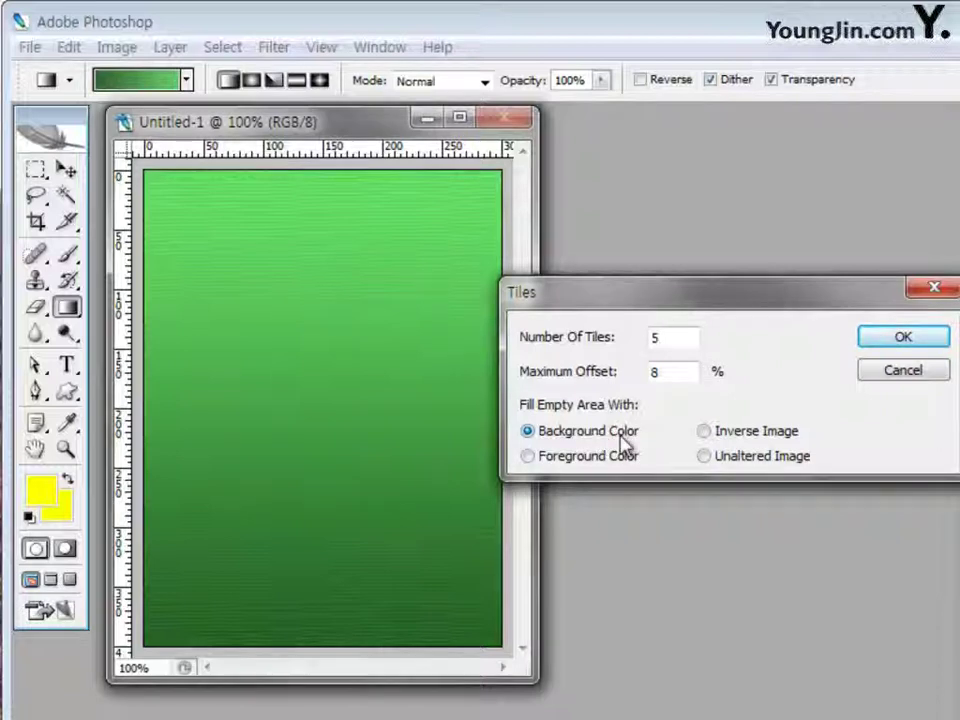
pyautogui.click(904, 339)
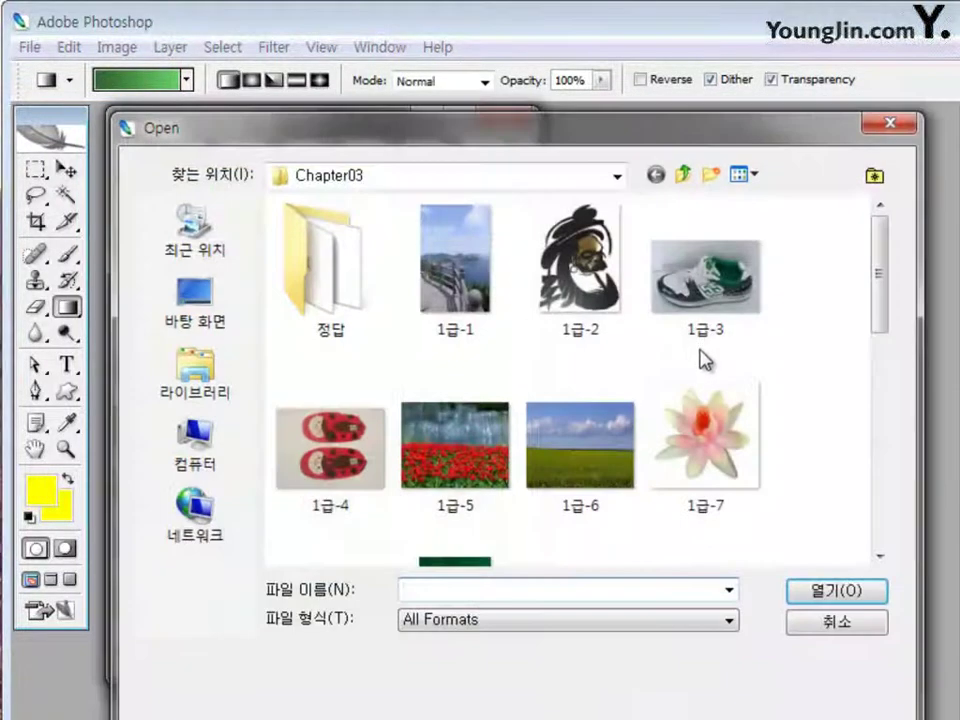
# Open the sneaker image 1급-3 from Chapter03 and view it whole at 200% in an enlarged window
pyautogui.click(660, 330)
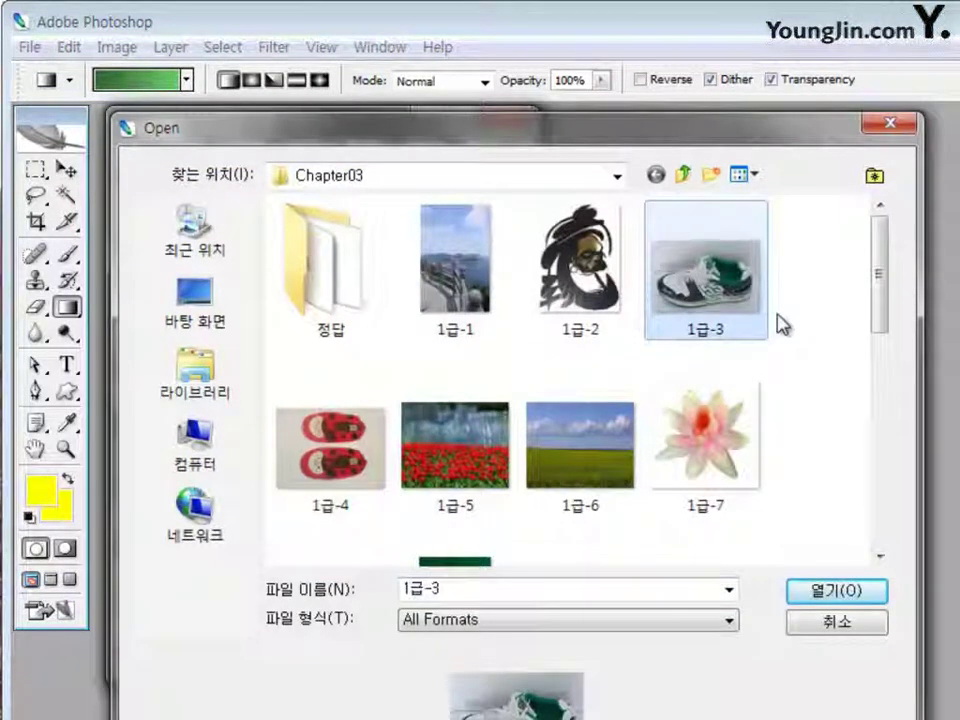
pyautogui.click(822, 595)
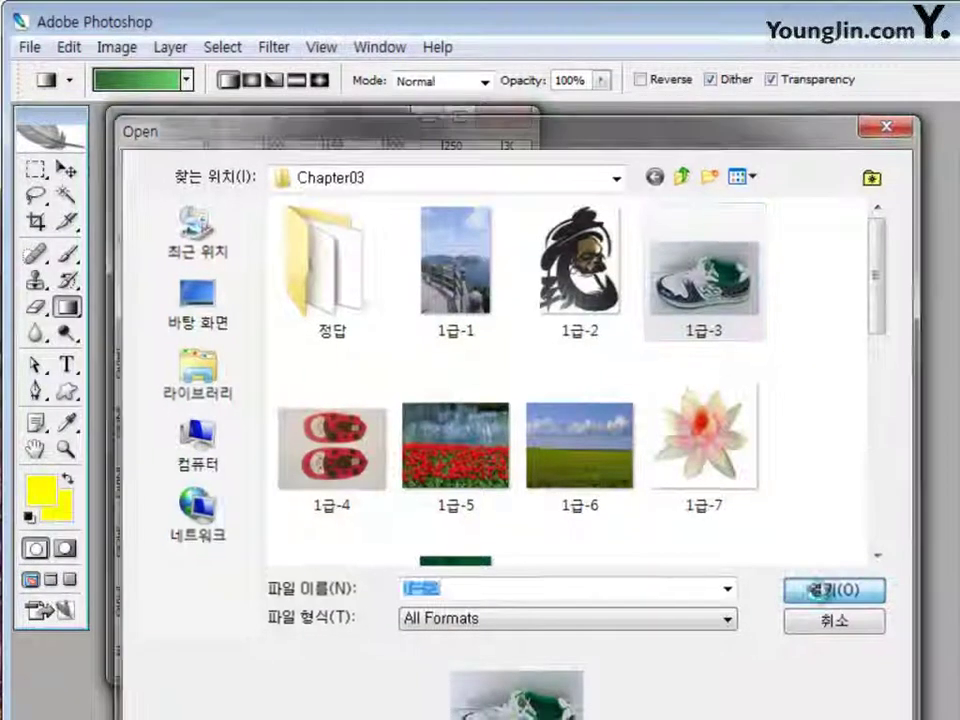
pyautogui.moveTo(400, 350); pyautogui.dragTo(614, 563)
pyautogui.hotkey('ctrl', '+')
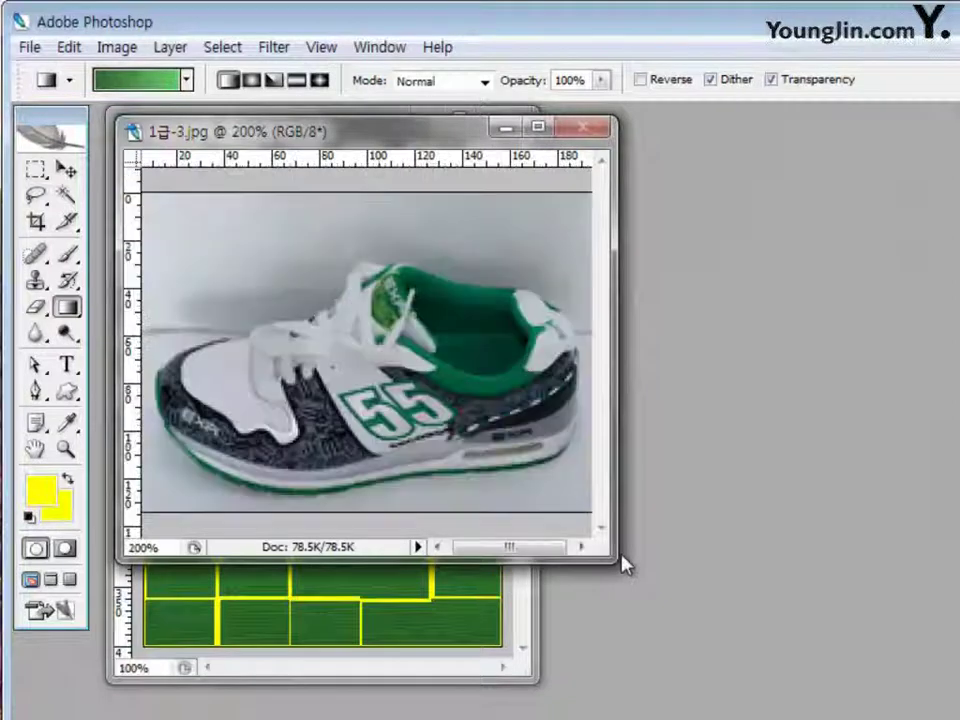
pyautogui.moveTo(617, 428); pyautogui.dragTo(731, 463)
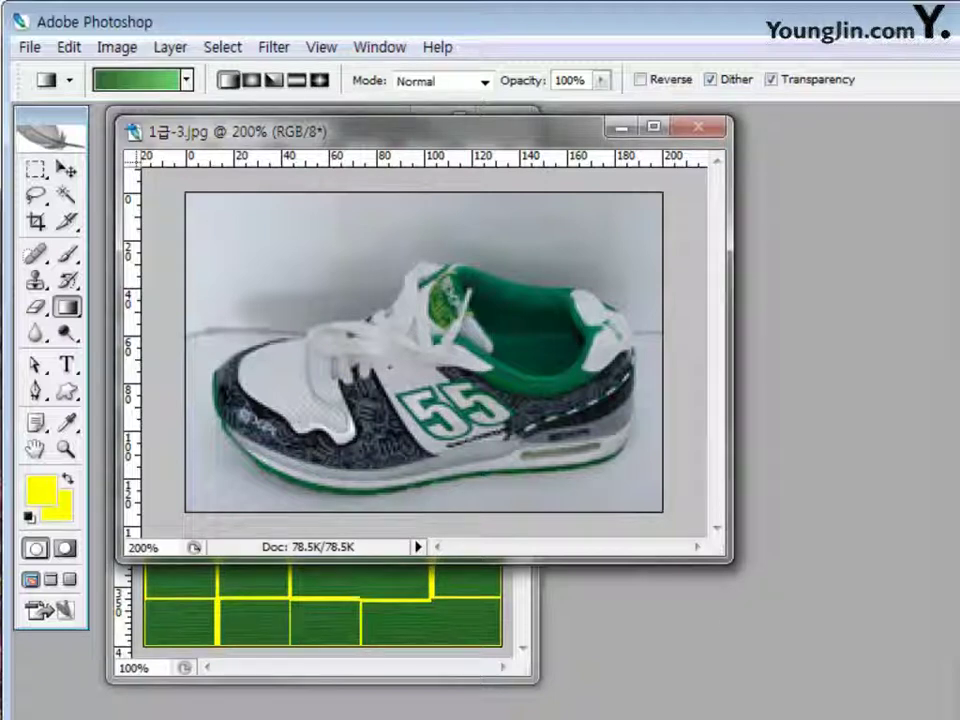
# Select the gray backdrop around the sneaker with the Magic Wand at tolerance 32, adding the remaining shadow and floor areas to the selection
pyautogui.click(66, 195)
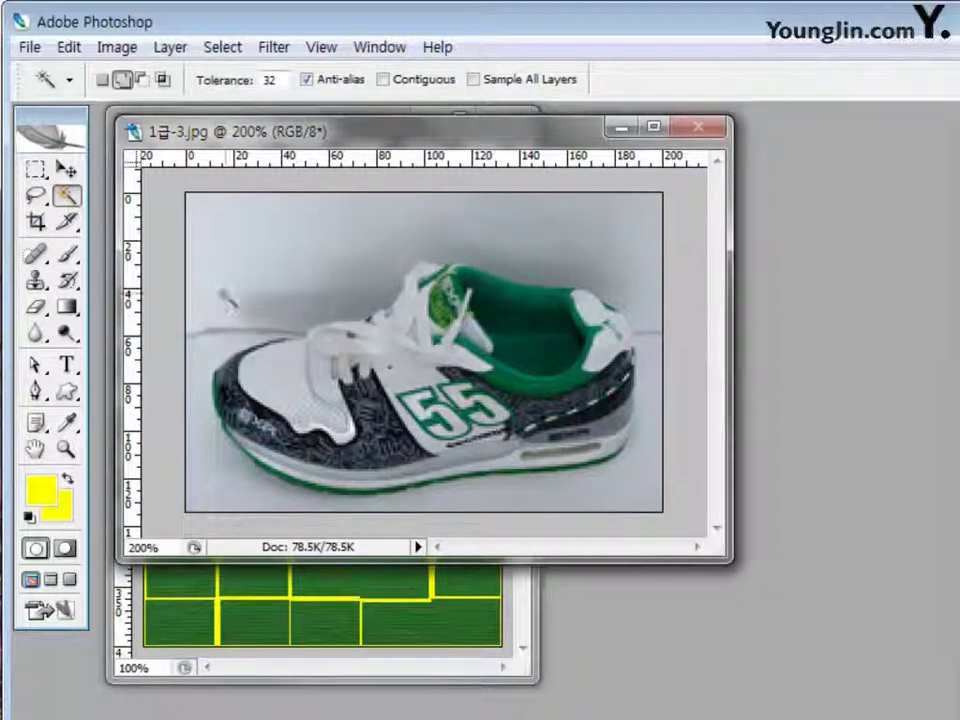
pyautogui.click(240, 249)
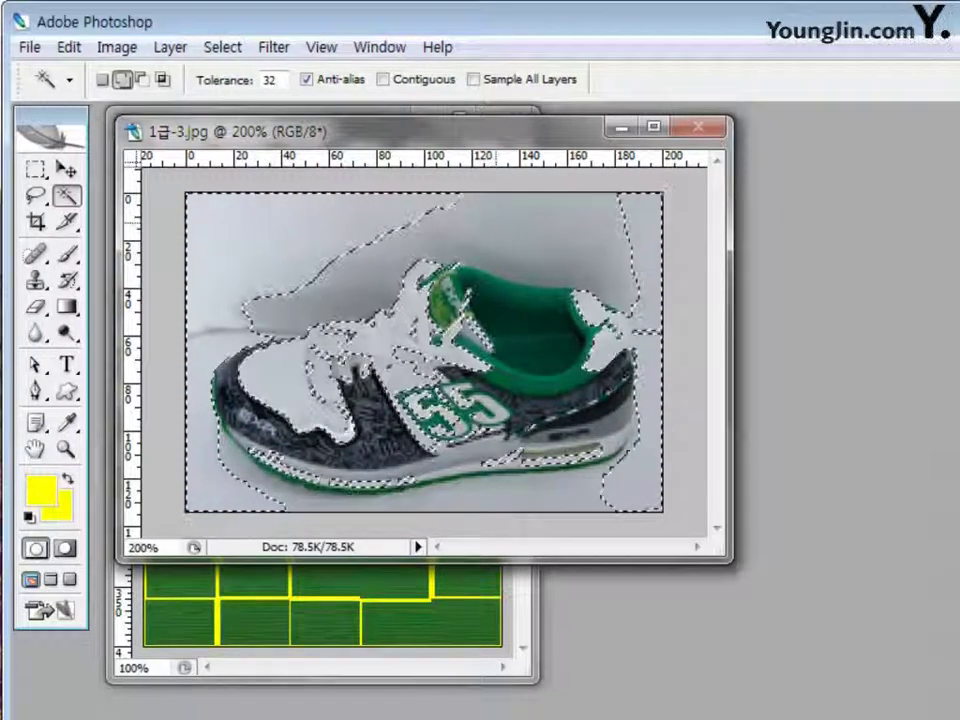
pyautogui.click(650, 355)
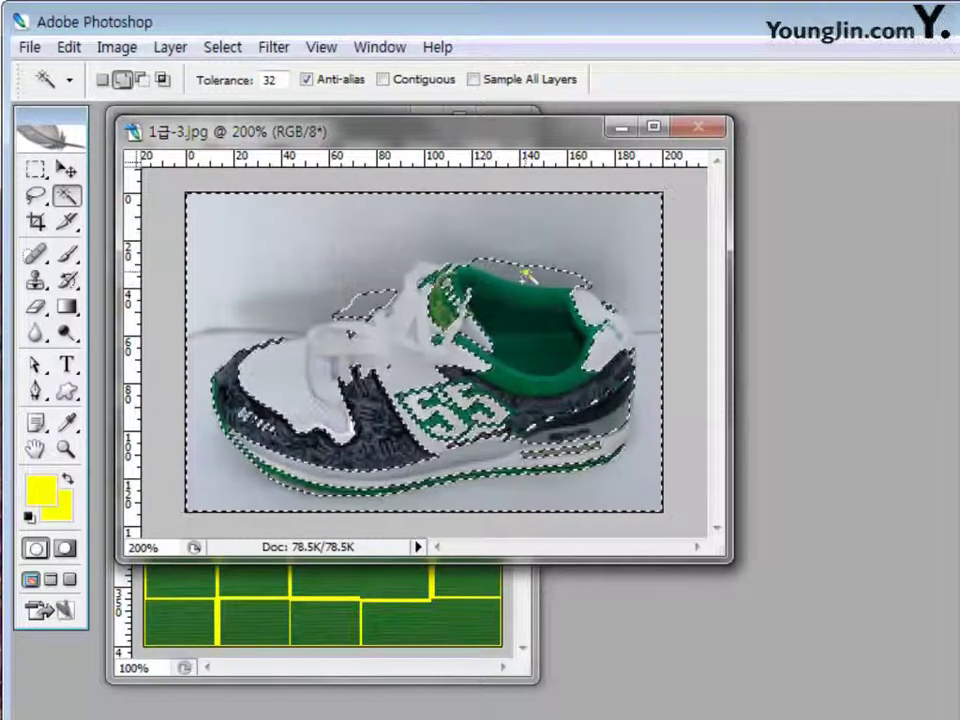
pyautogui.click(636, 458)
pyautogui.click(357, 503)
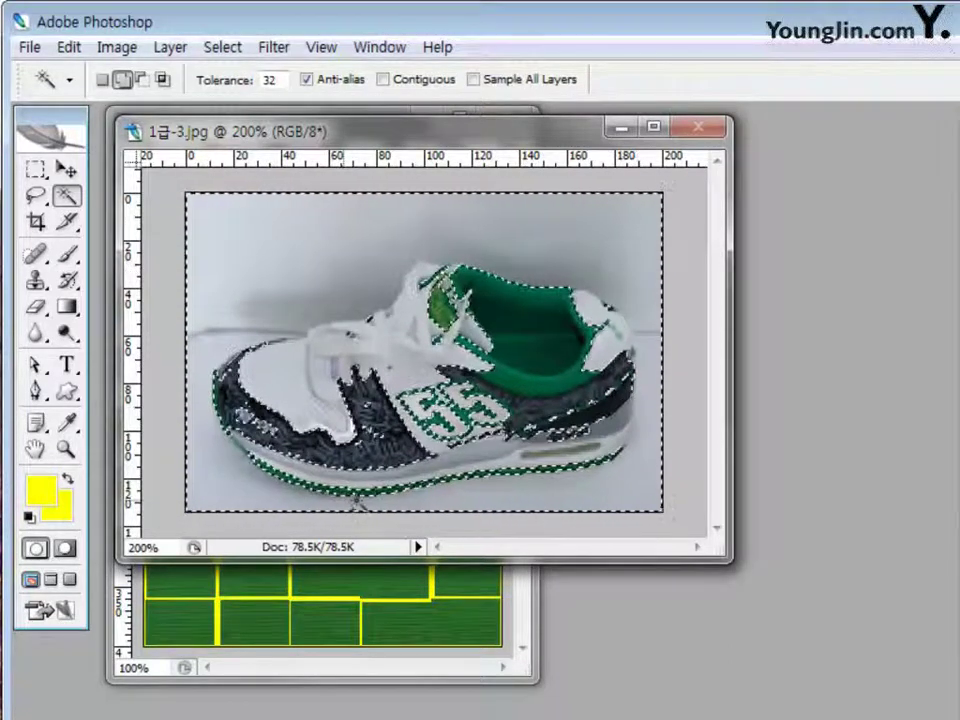
pyautogui.click(229, 490)
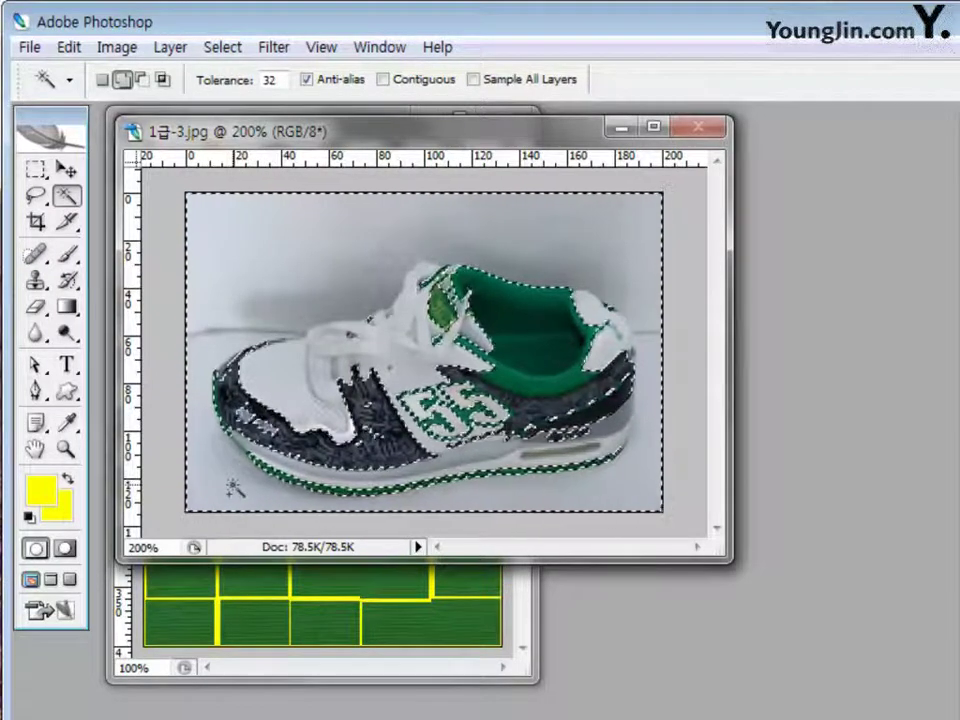
pyautogui.click(234, 489)
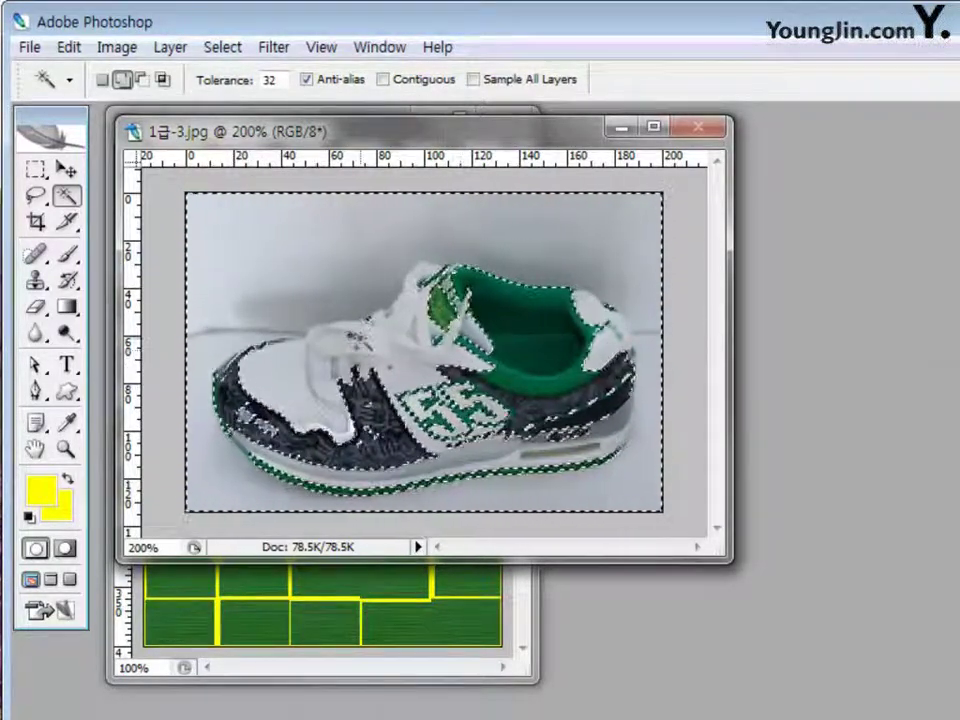
pyautogui.click(376, 355)
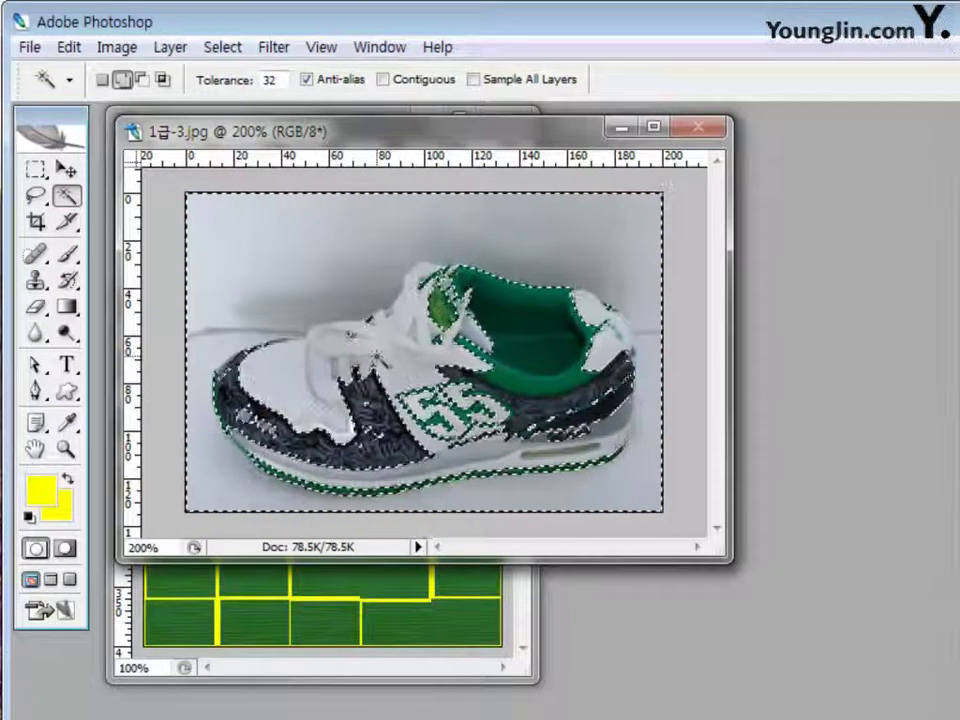
pyautogui.click(352, 344)
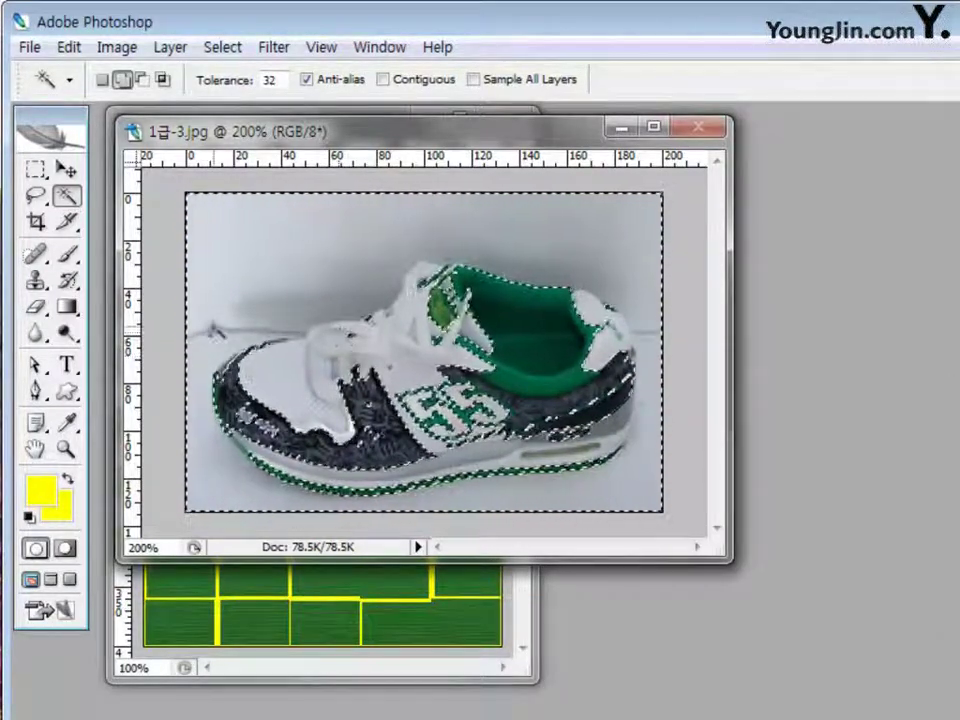
# Subtract the whole sneaker from the selection by tracing its outline with the Magnetic Lasso, and invert the selection so only the sneaker is selected
pyautogui.click(42, 198)
pyautogui.click(150, 255)
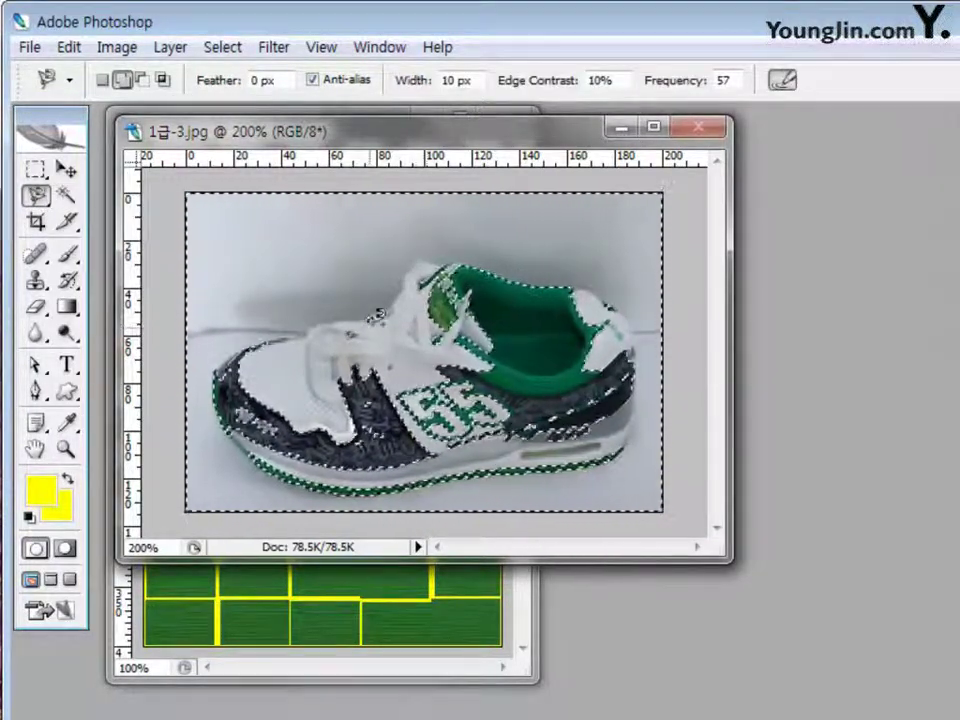
pyautogui.click(144, 81)
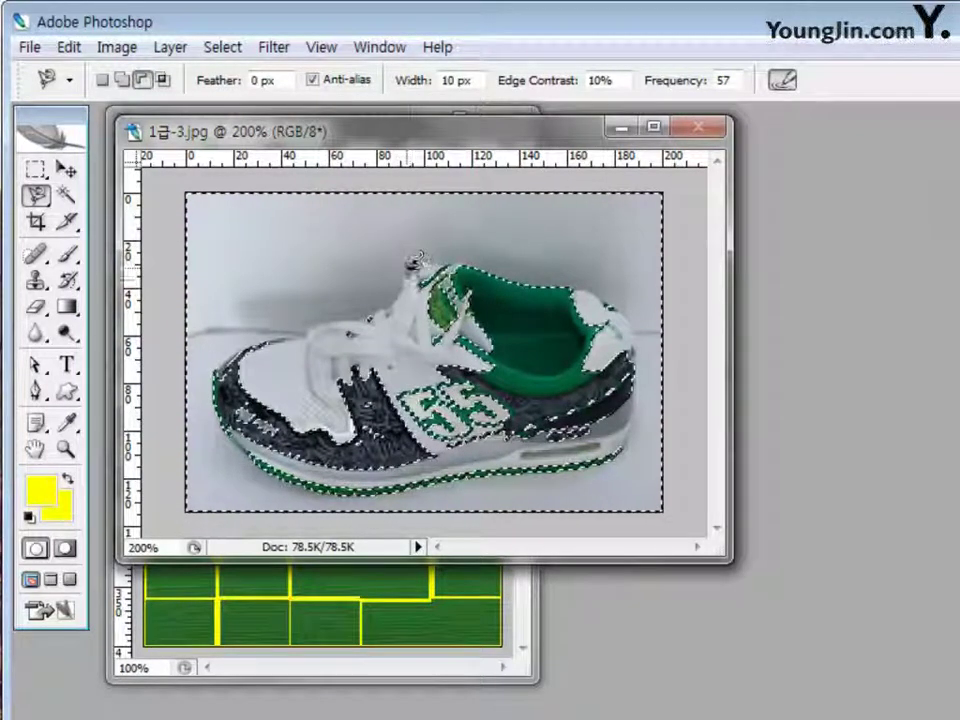
pyautogui.click(410, 268)
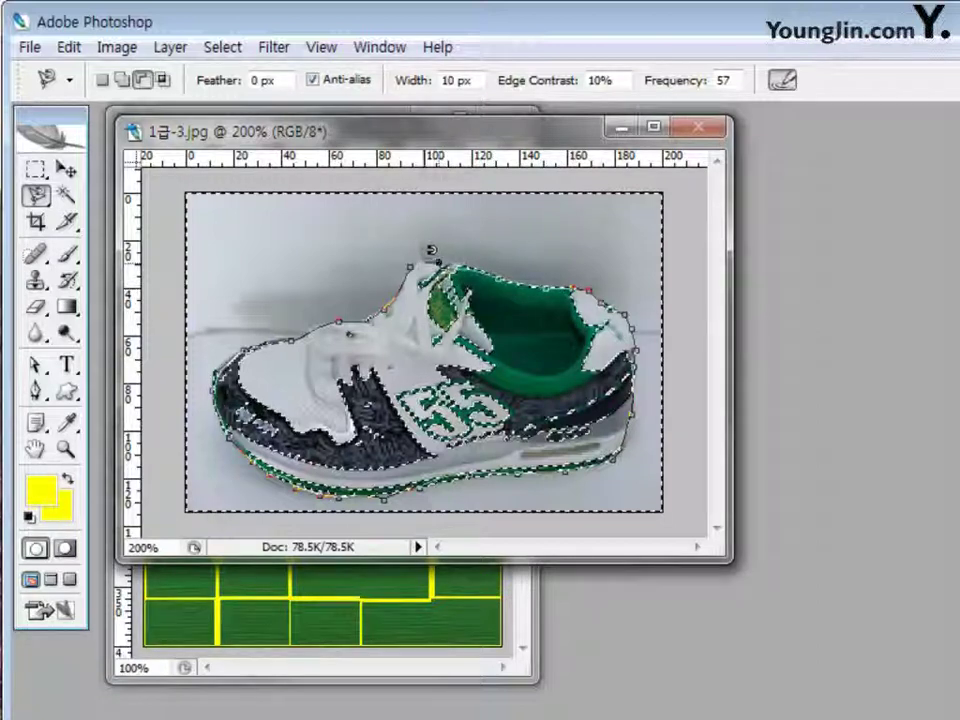
pyautogui.click(418, 254)
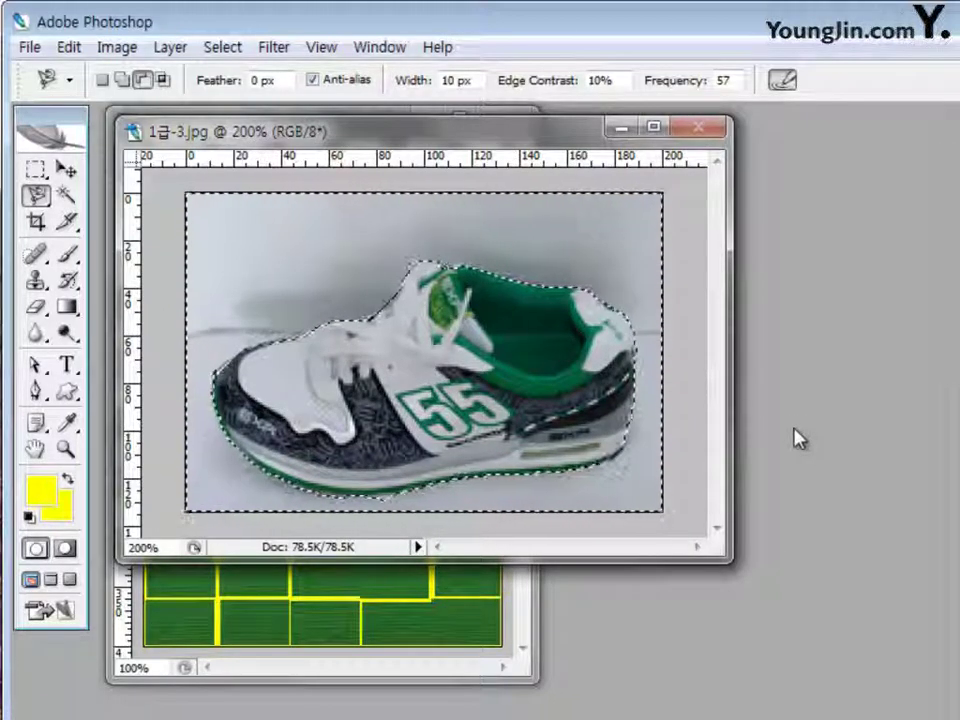
pyautogui.hotkey('ctrl', 'shift', 'i')
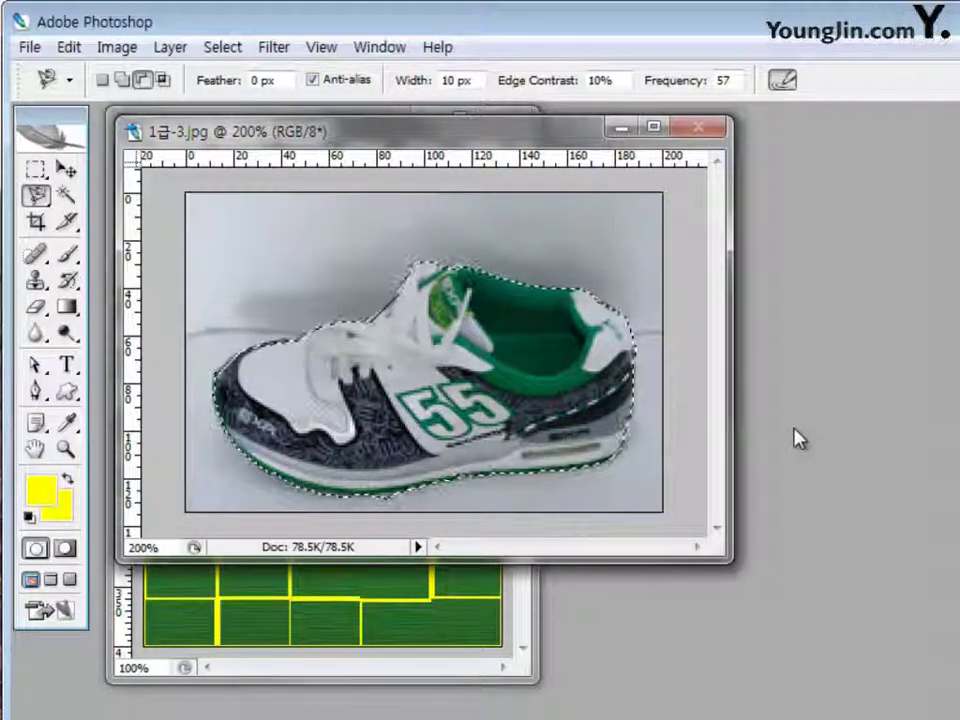
# Move the selected sneaker into the lower part of the tiled Untitled-1 image and close the 1급-3.jpg photo
pyautogui.moveTo(421, 148); pyautogui.dragTo(495, 273)
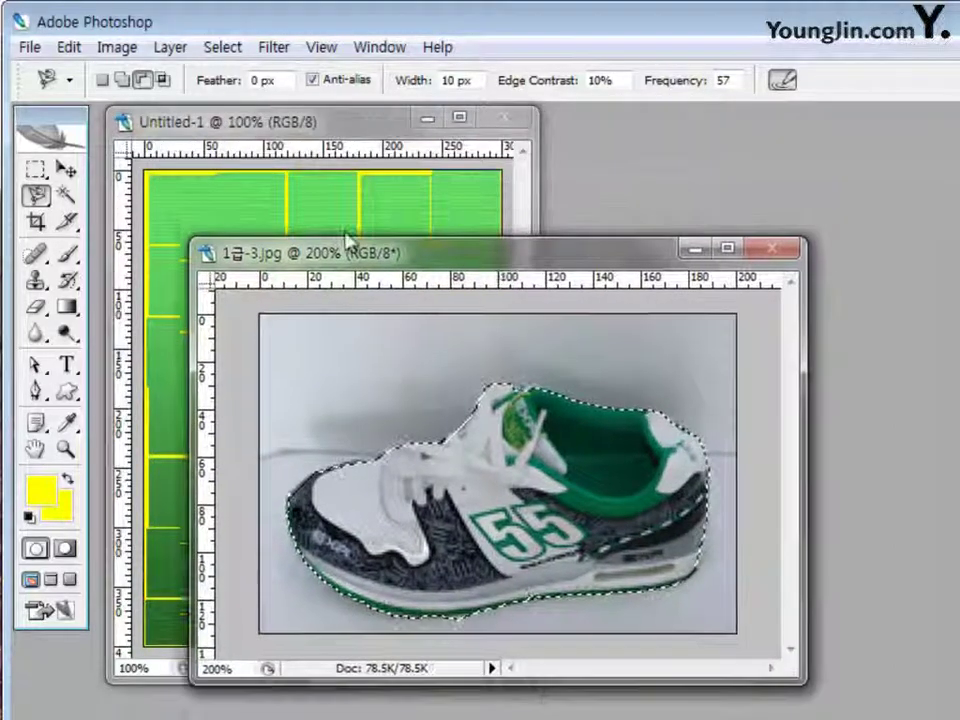
pyautogui.press('v')
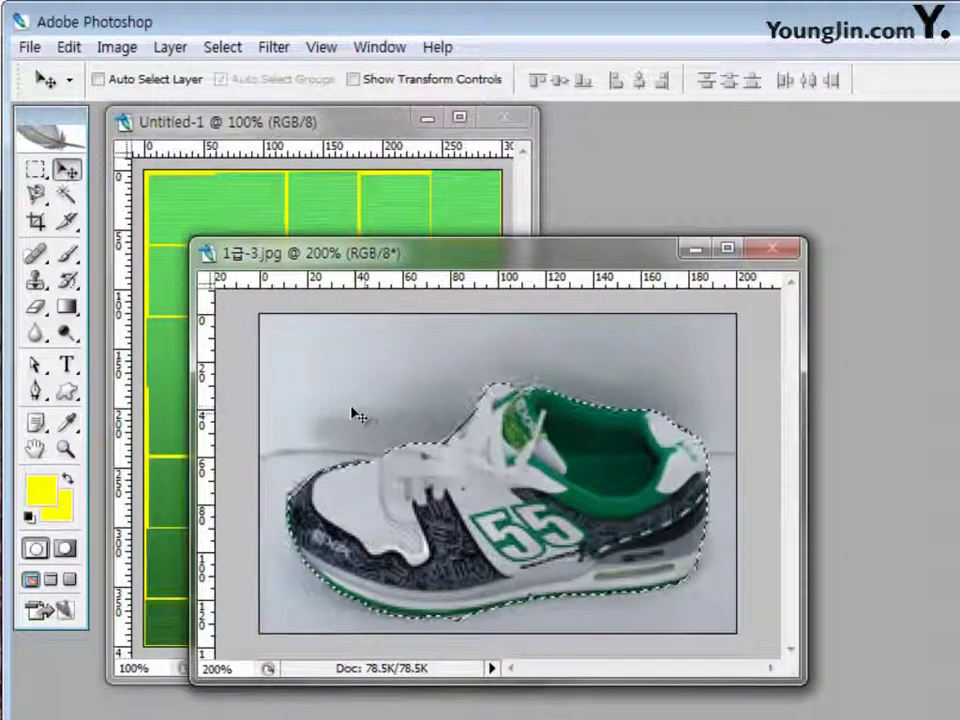
pyautogui.moveTo(506, 480); pyautogui.dragTo(272, 513)
pyautogui.click(772, 248)
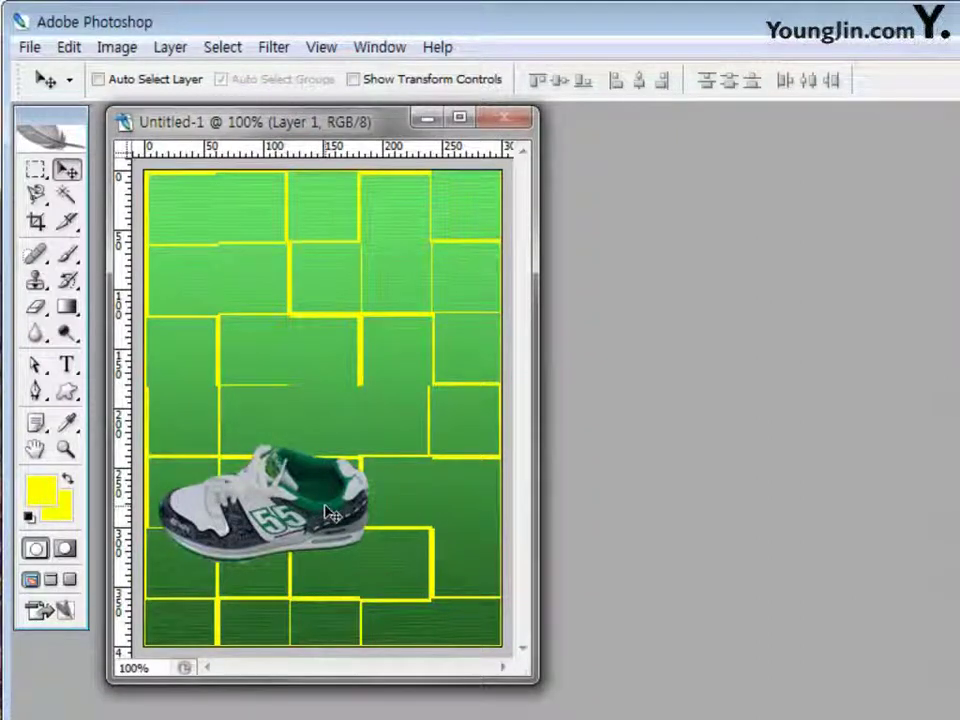
# Rotate the sneaker layer 65 degrees, scale it to about 82.5% and place it near the bottom of the canvas, slightly left of center
pyautogui.hotkey('ctrl', 't')
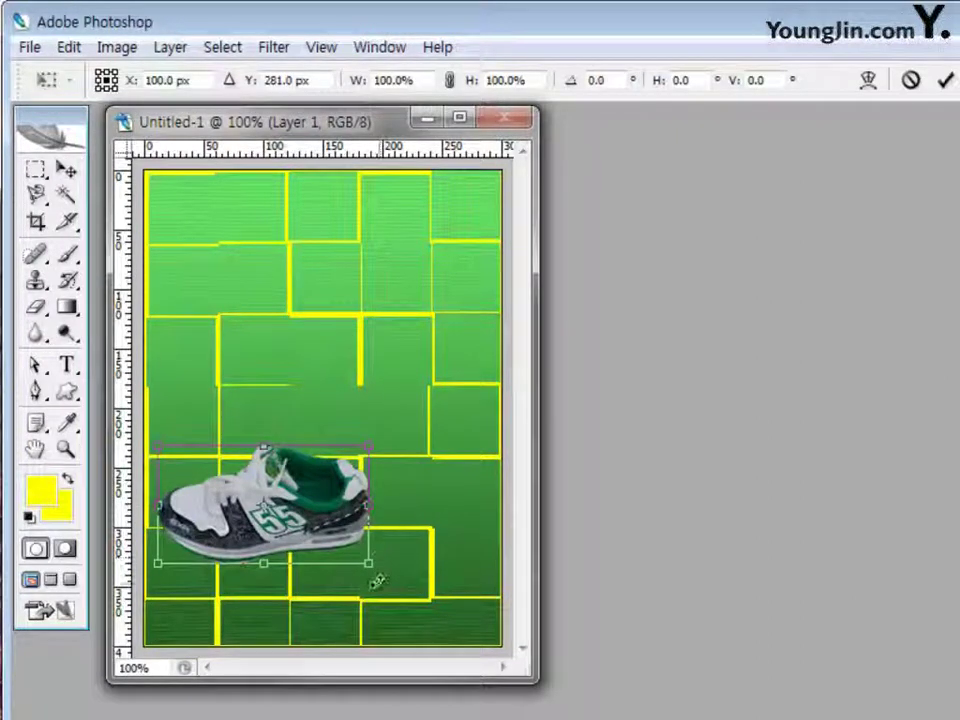
pyautogui.moveTo(381, 581); pyautogui.dragTo(242, 656)
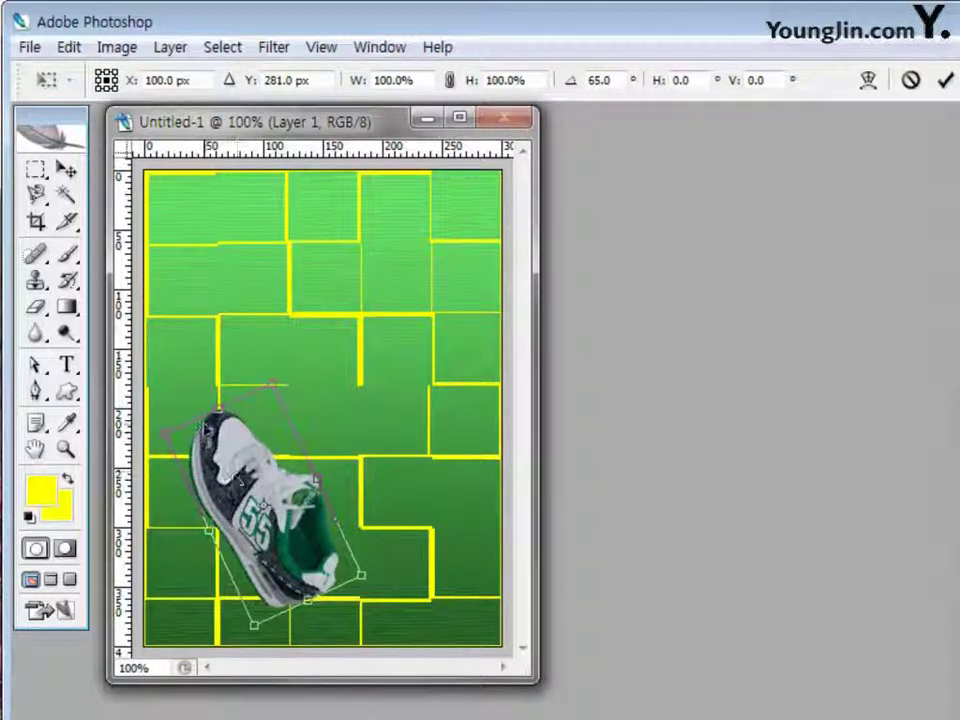
pyautogui.moveTo(162, 430); pyautogui.dragTo(193, 457)
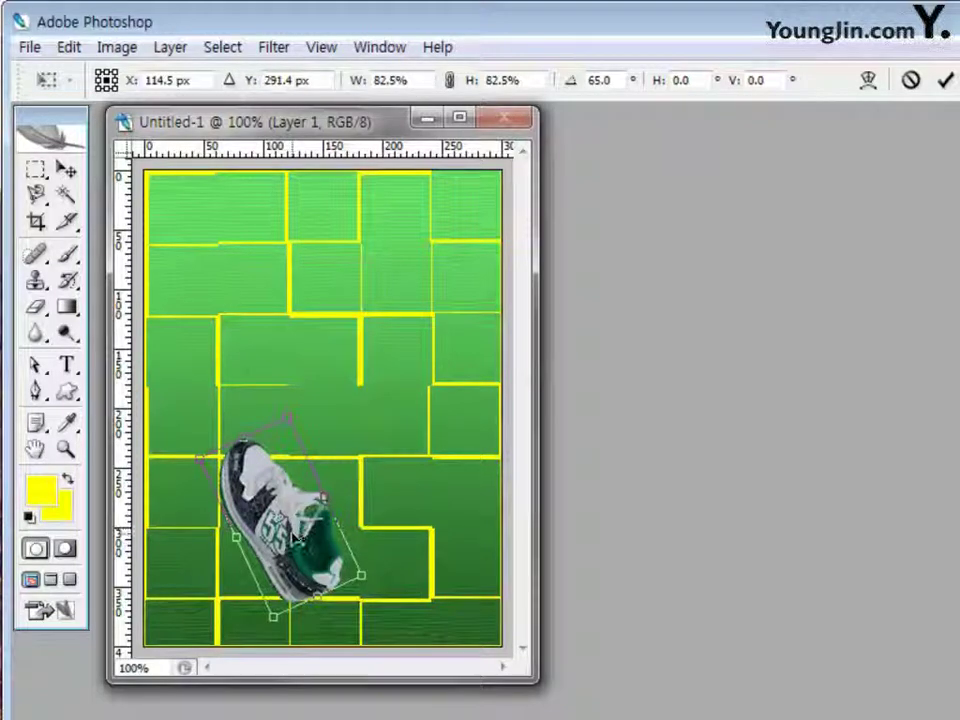
pyautogui.moveTo(296, 528); pyautogui.dragTo(295, 546)
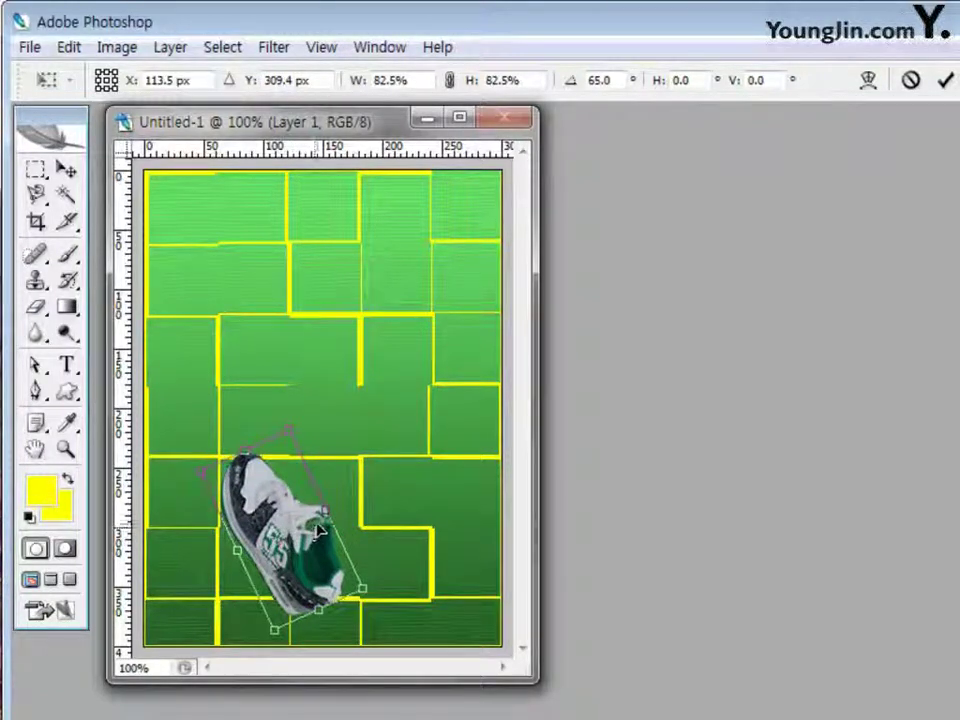
pyautogui.press('Return')
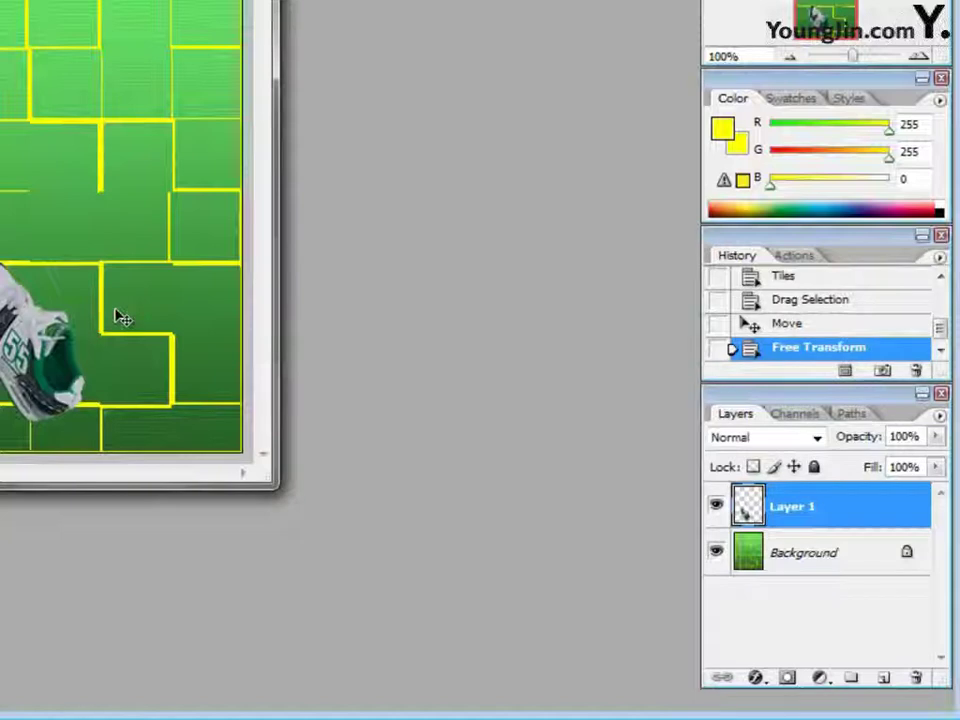
# Add a Drop Shadow to the sneaker layer with a distance of 7 px and a size of 21 px
pyautogui.click(757, 680)
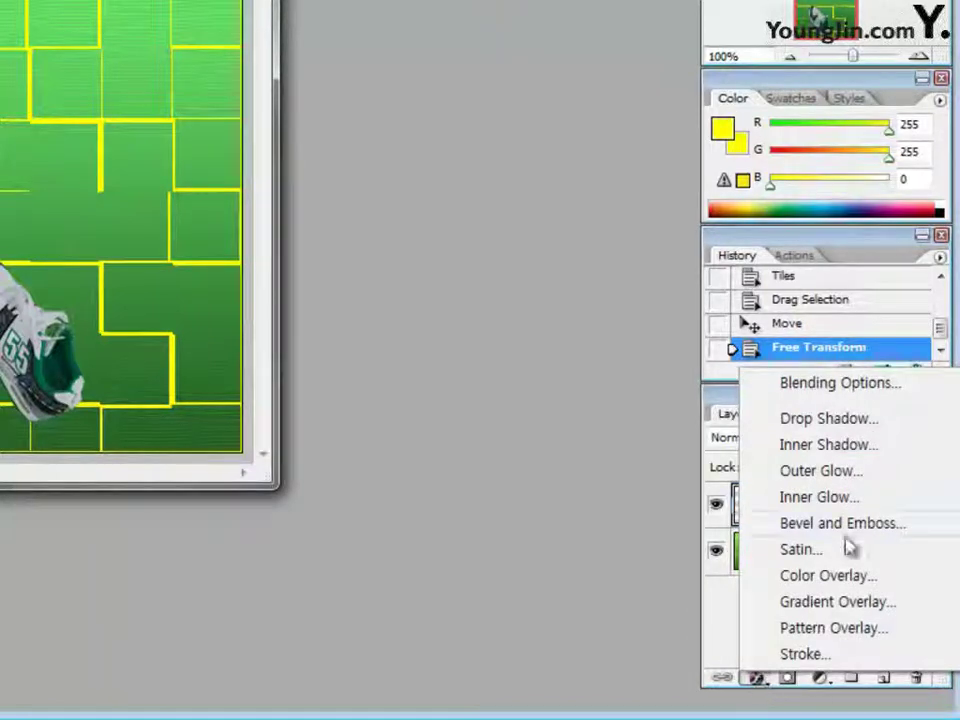
pyautogui.click(830, 420)
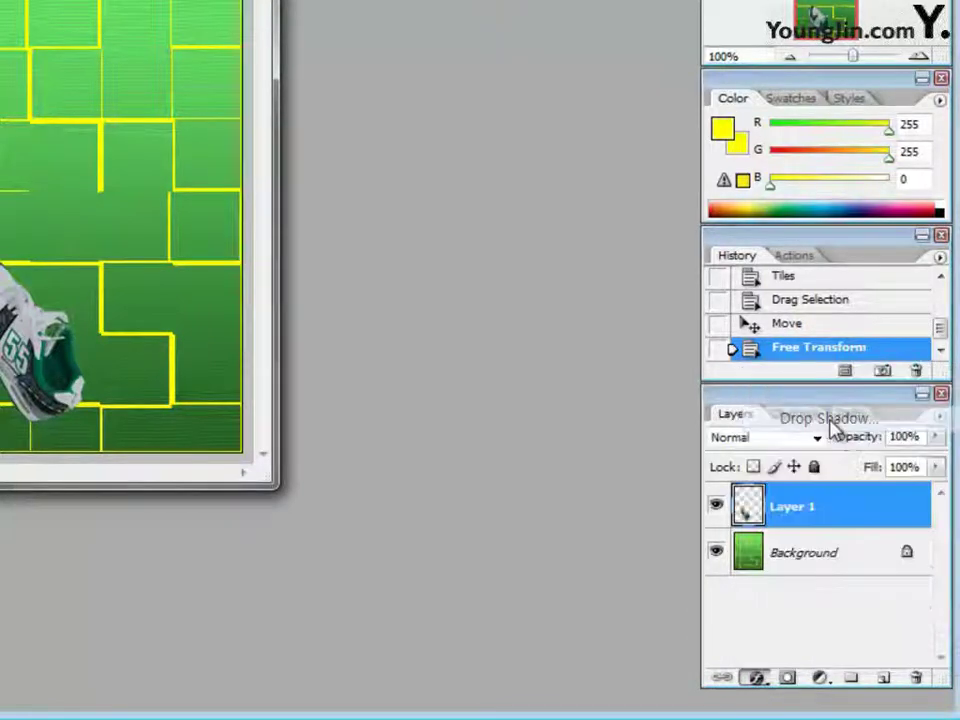
pyautogui.moveTo(410, 128); pyautogui.dragTo(429, 107)
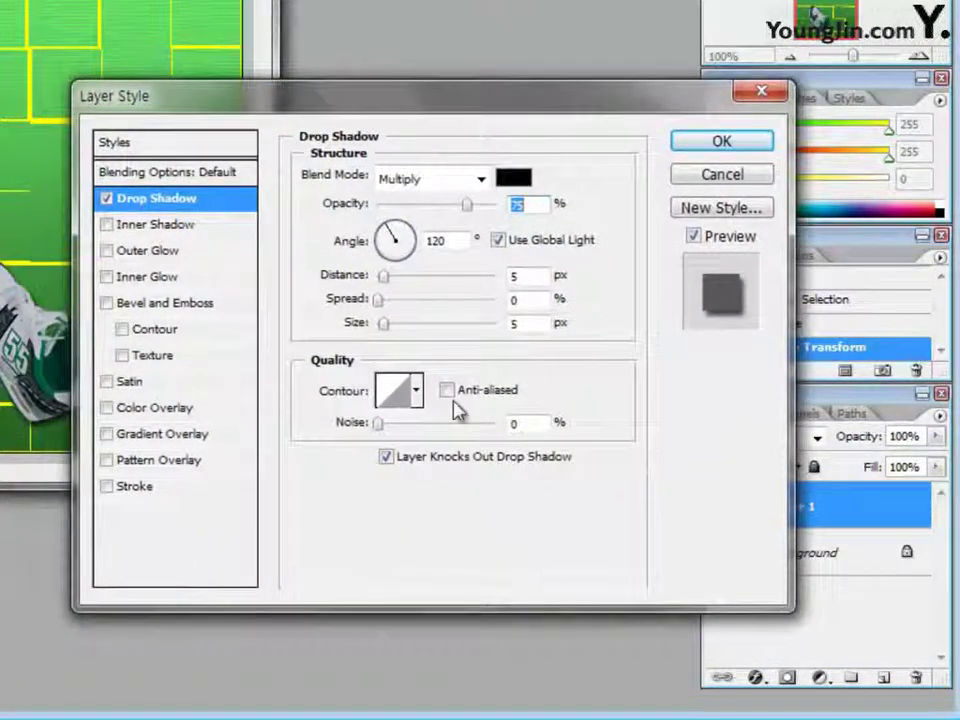
pyautogui.doubleClick(525, 275)
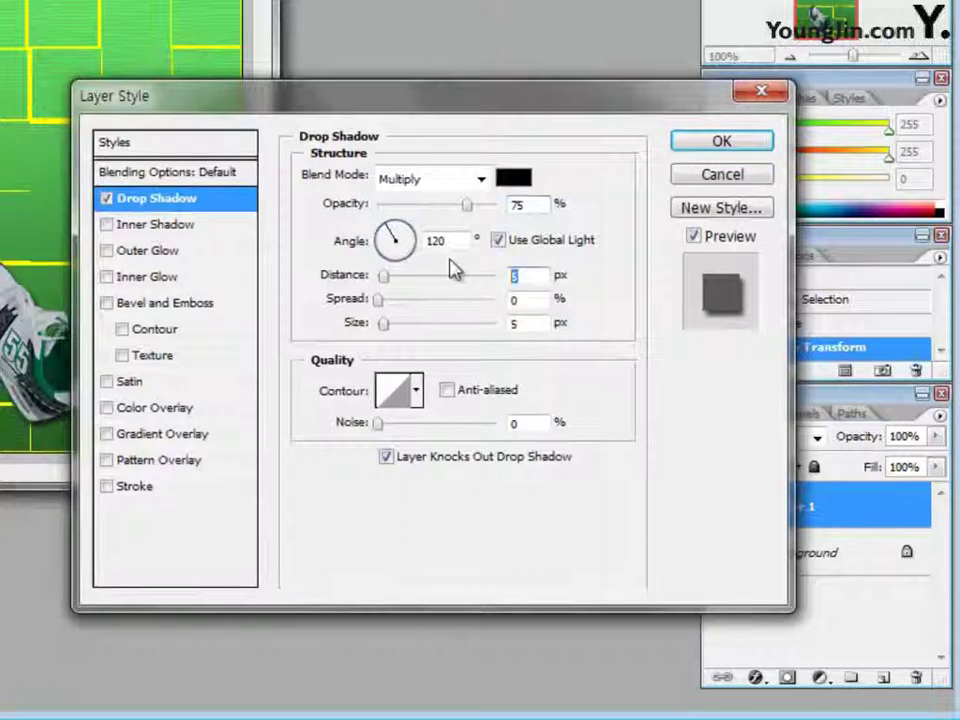
pyautogui.write('7')
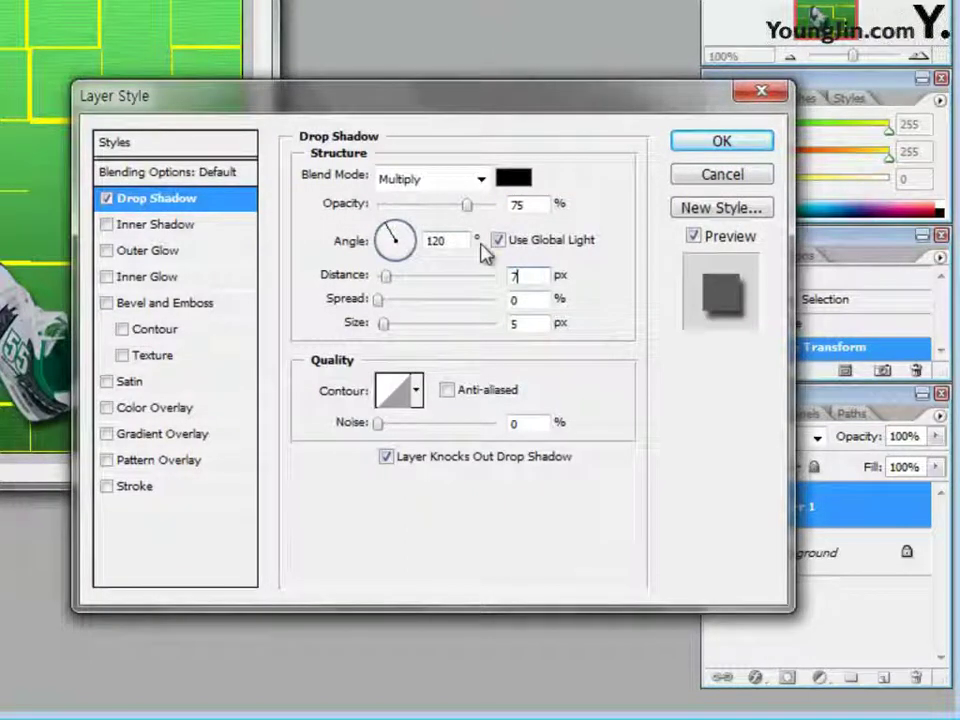
pyautogui.doubleClick(530, 323)
pyautogui.write('21')
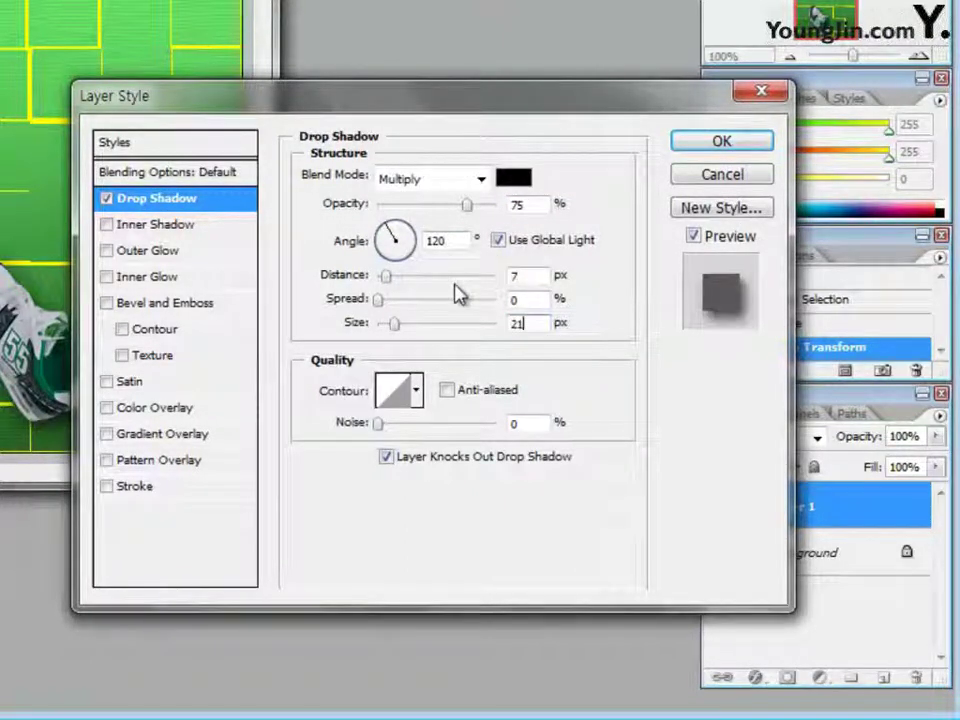
pyautogui.click(722, 142)
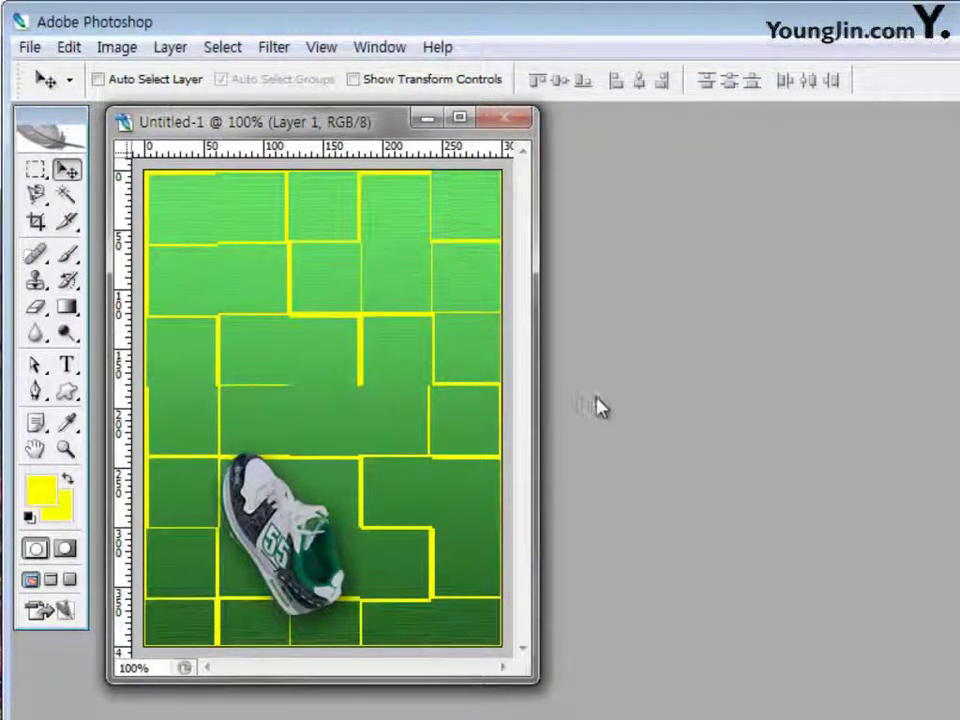
# Start a text line in the canvas's left part above the sneaker, with the font set to Arial Black at 15 pt
pyautogui.click(68, 366)
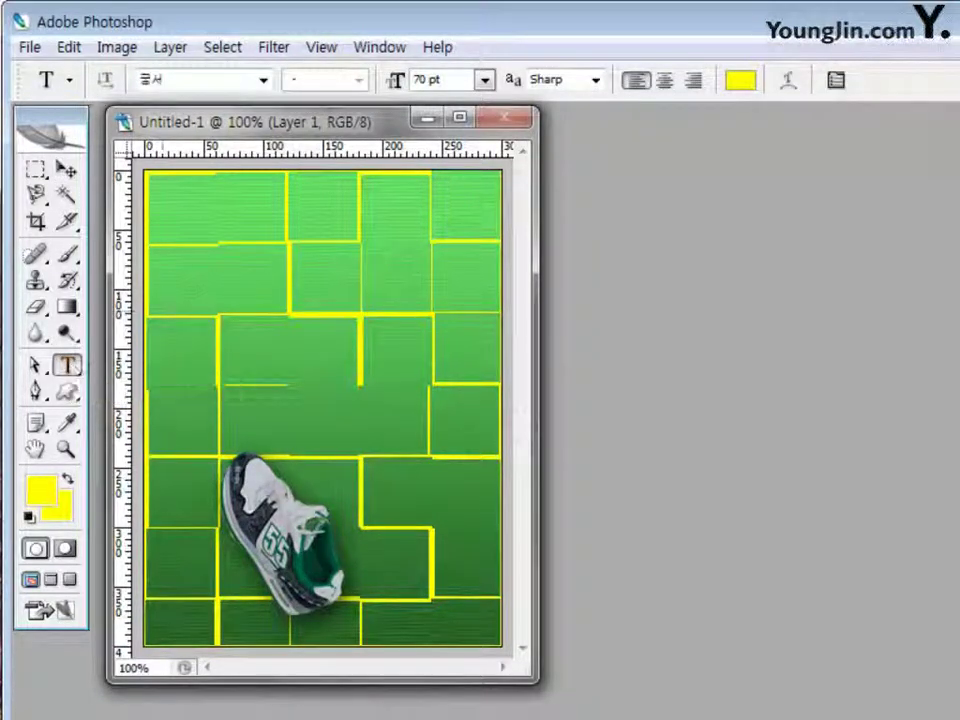
pyautogui.click(164, 322)
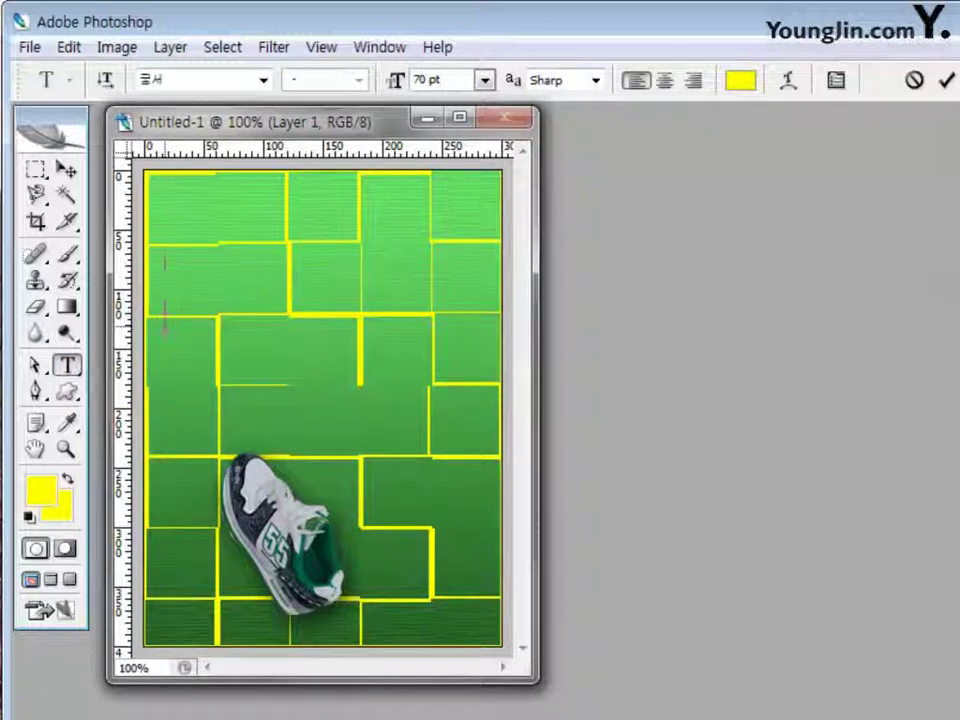
pyautogui.click(265, 82)
pyautogui.scroll(-8, 278, 345)
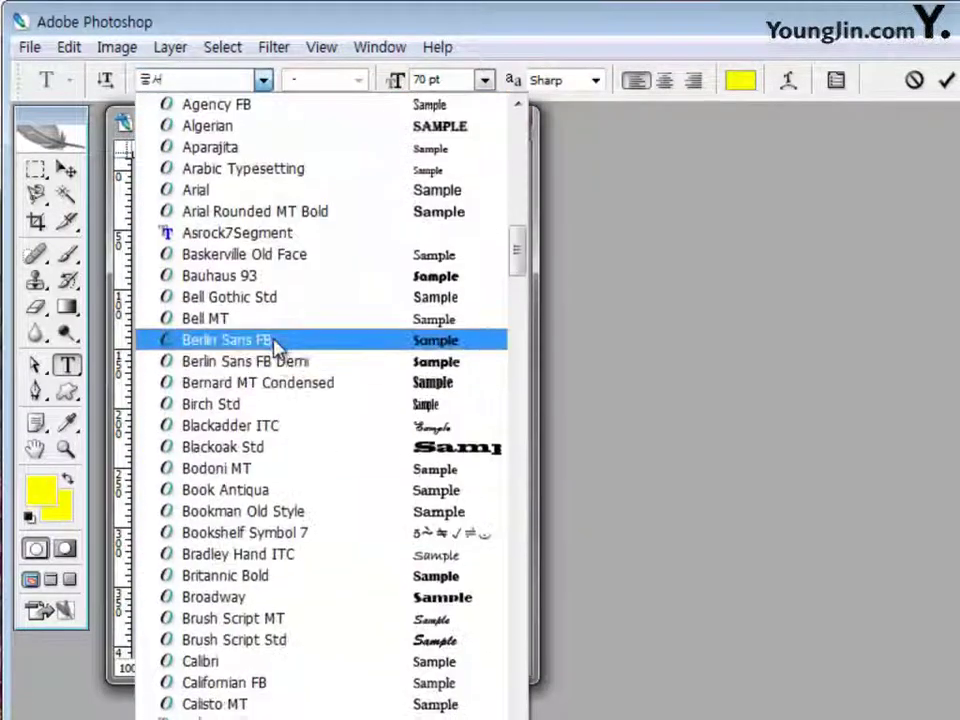
pyautogui.click(253, 190)
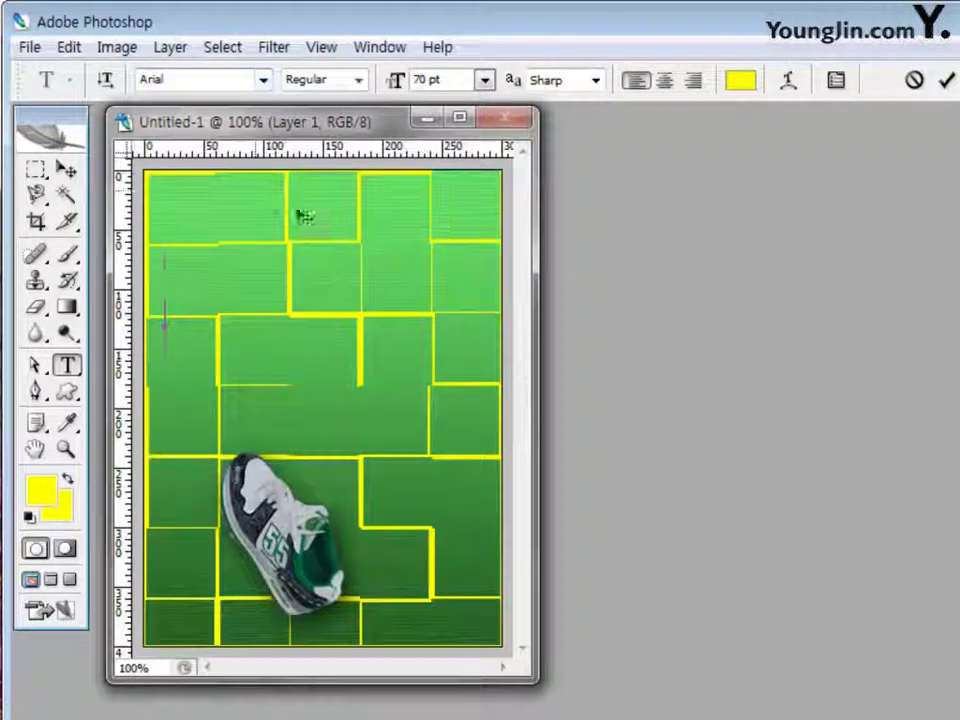
pyautogui.click(440, 80)
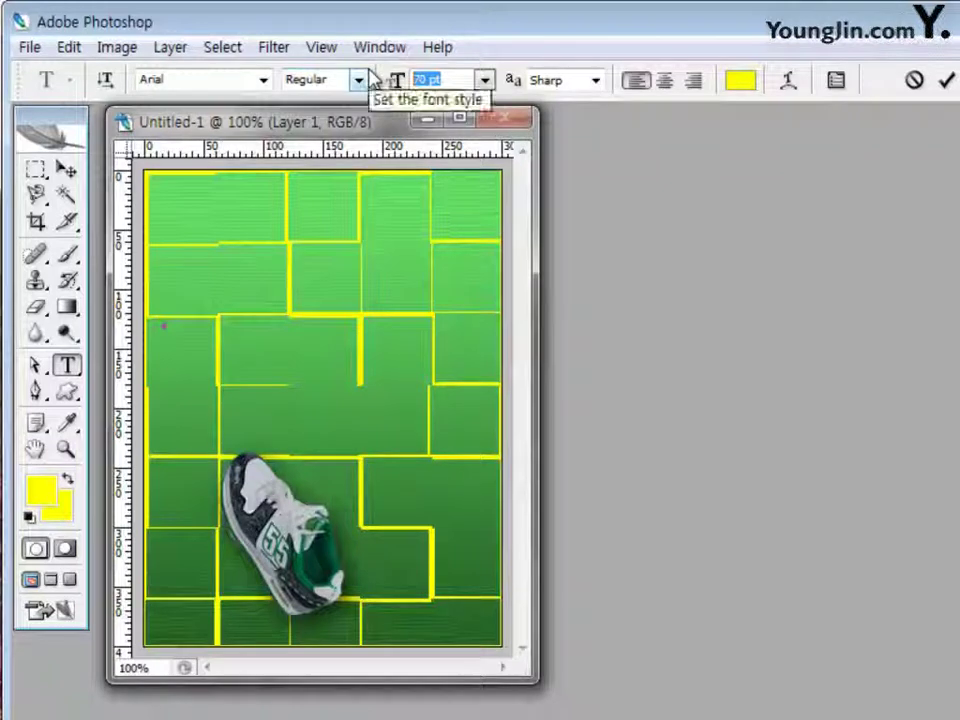
pyautogui.click(356, 80)
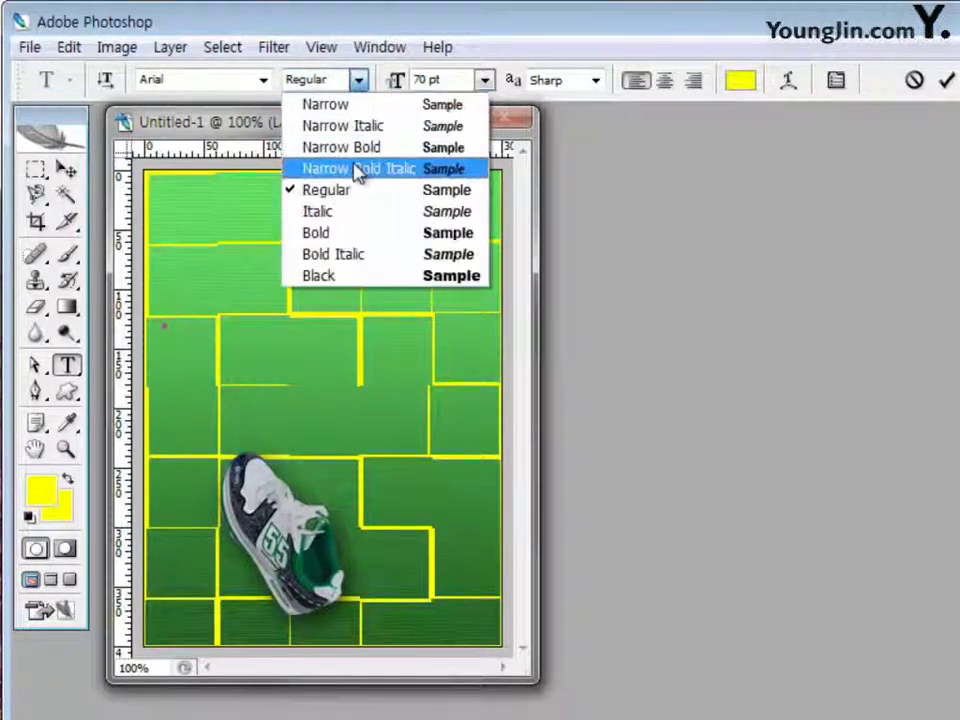
pyautogui.click(339, 275)
pyautogui.click(446, 80)
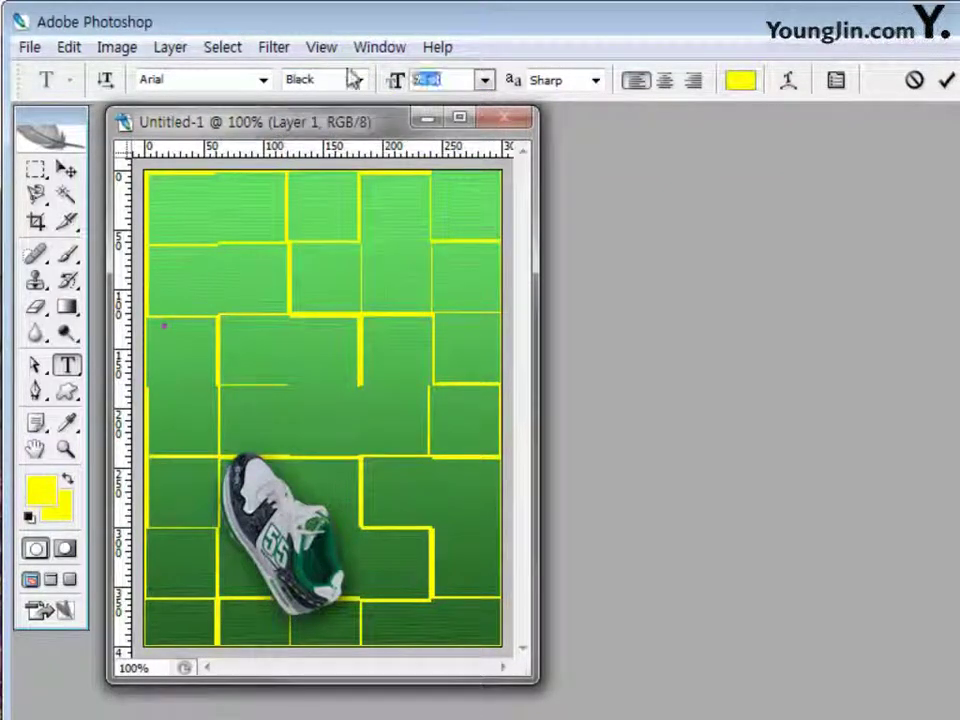
pyautogui.write('15')
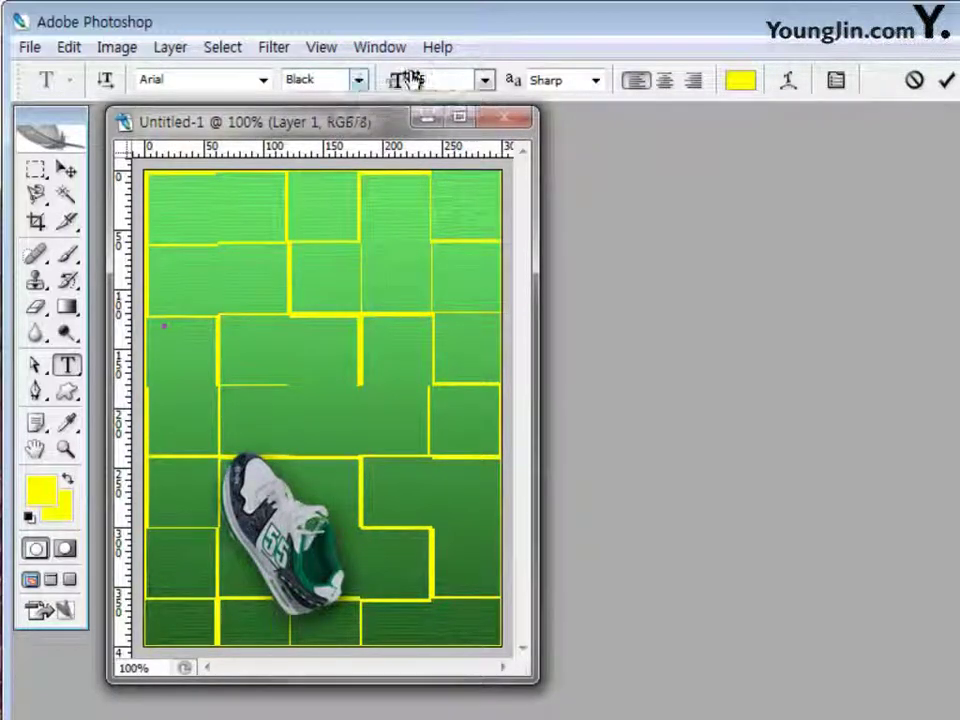
# Set the text color to 990000 and enter the text "Shoes Festival"
pyautogui.click(742, 80)
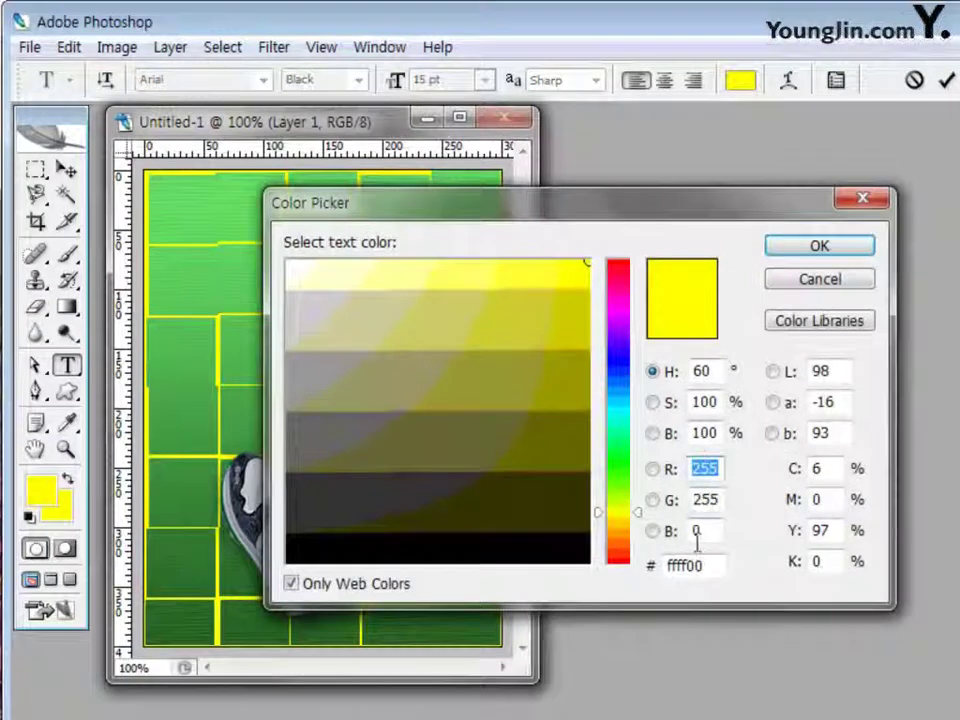
pyautogui.doubleClick(686, 565)
pyautogui.write('990000')
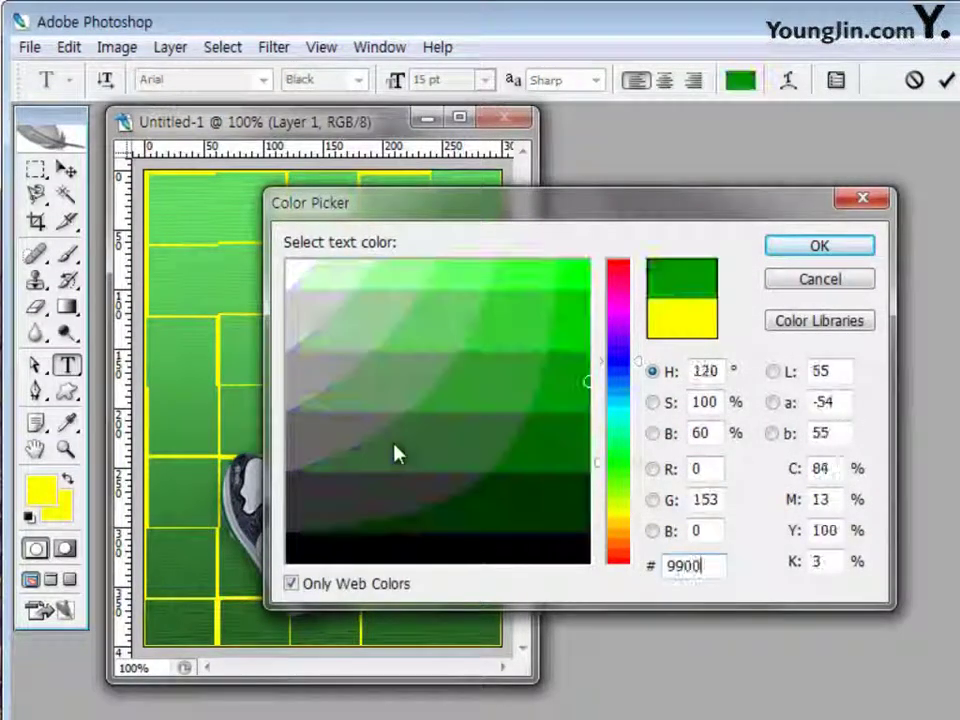
pyautogui.click(845, 250)
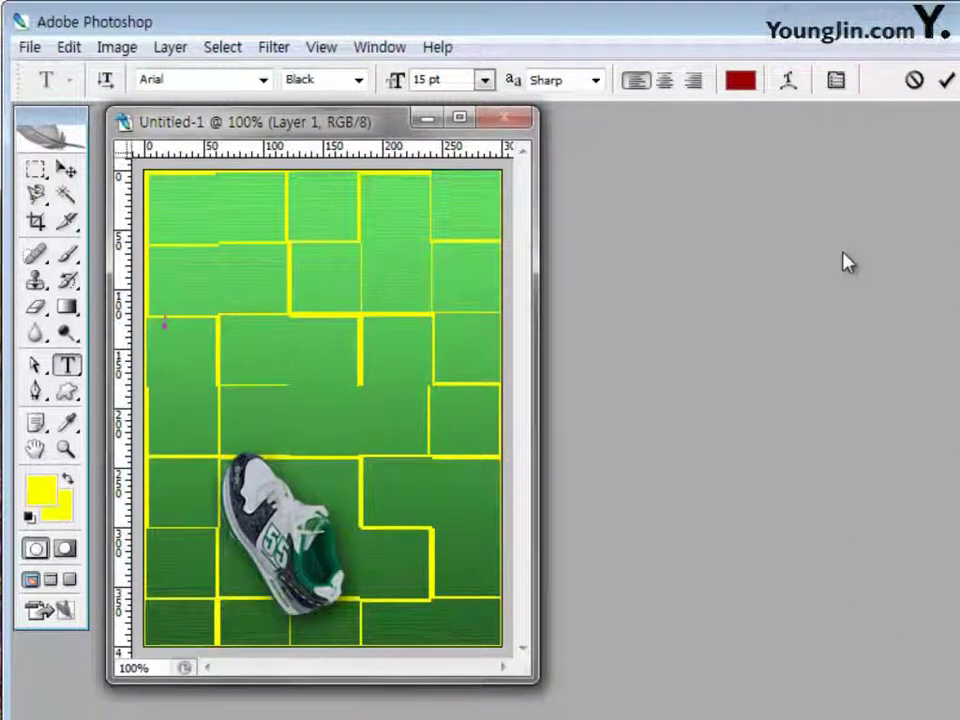
pyautogui.write('S')
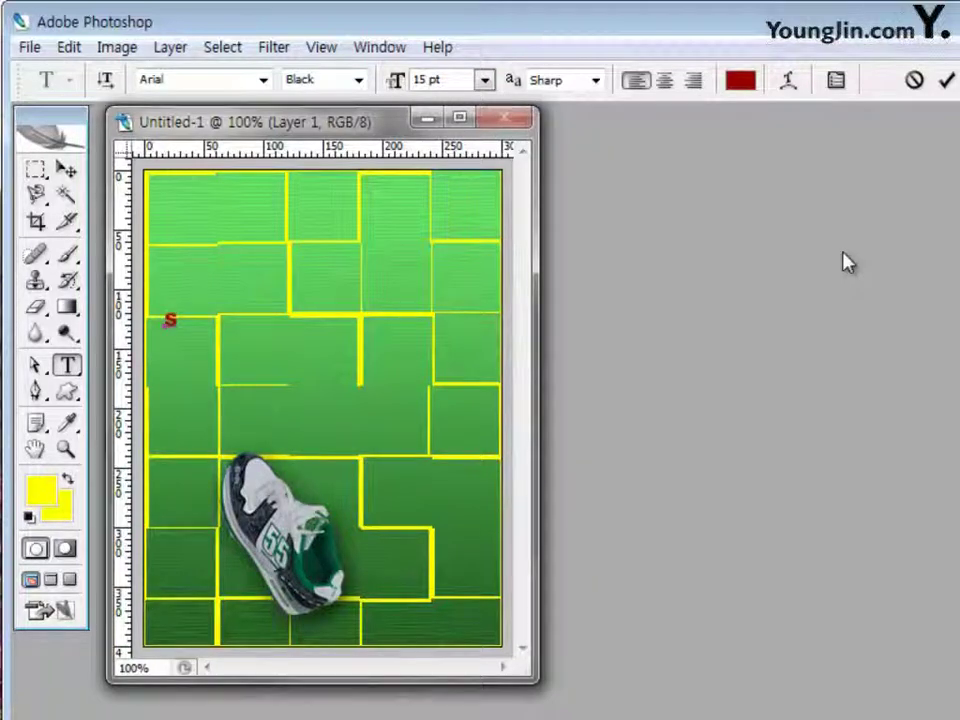
pyautogui.write('hoes')
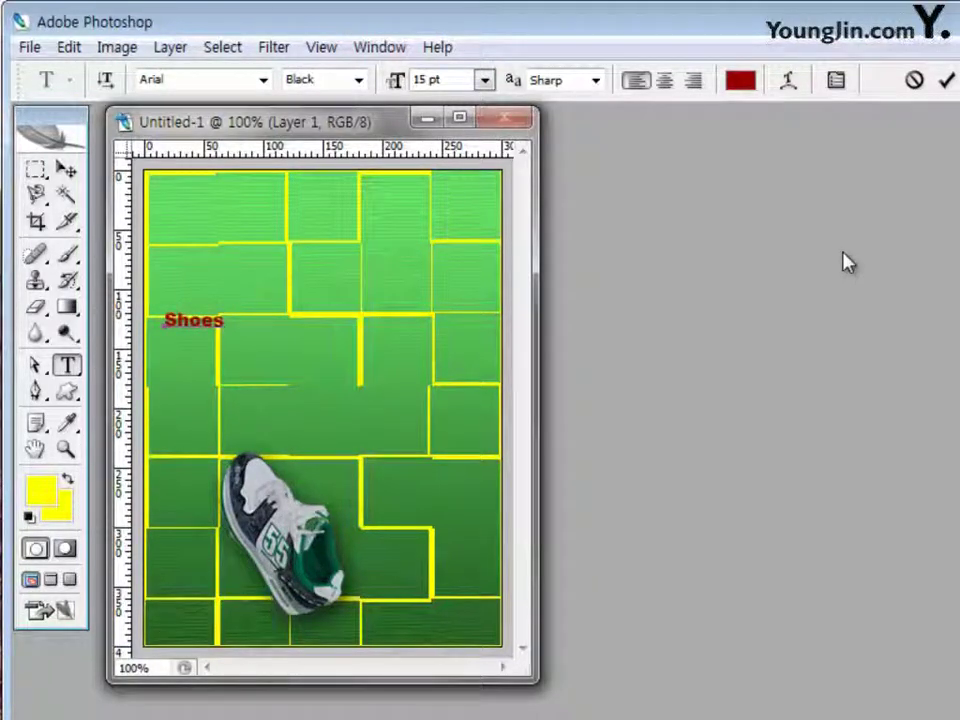
pyautogui.write(' Festival')
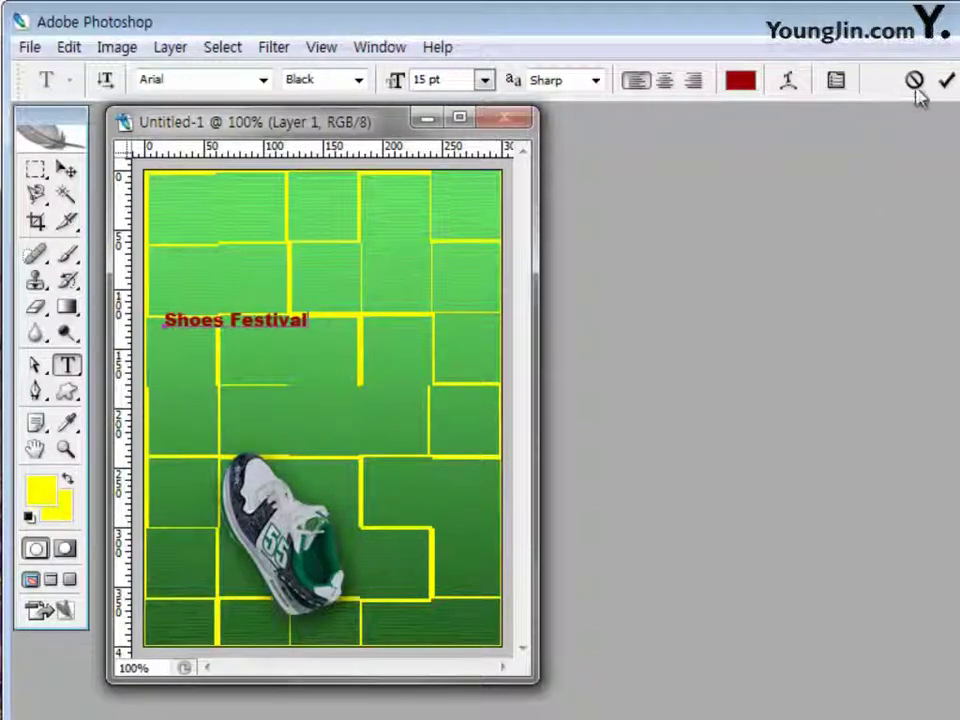
pyautogui.click(946, 82)
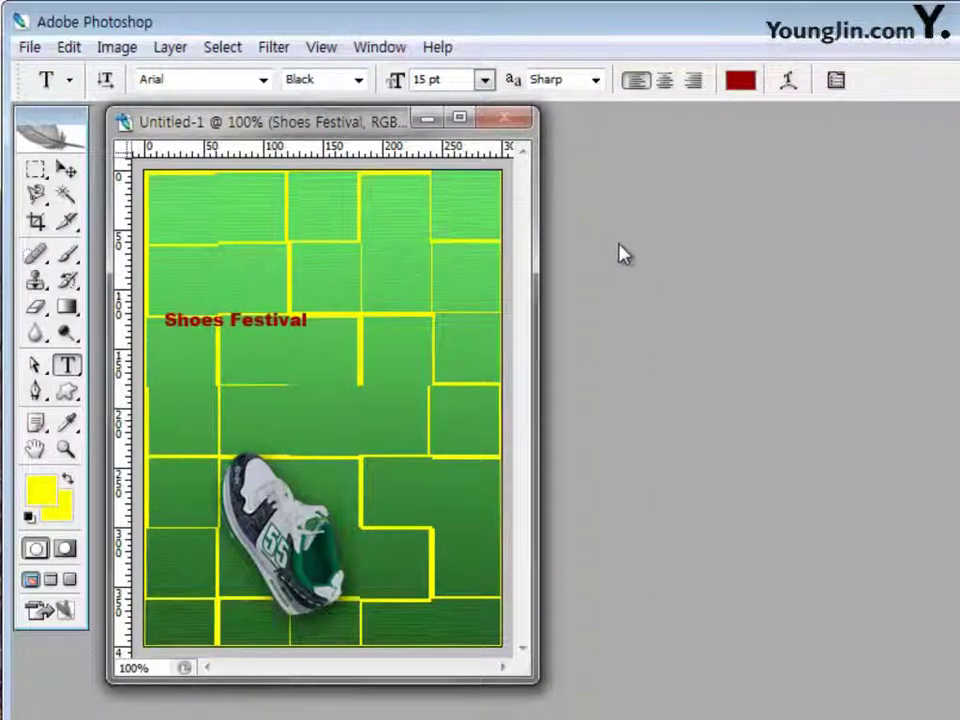
# Warp the Shoes Festival text with the Rise style, horizontally, at a bend of 100%
pyautogui.click(788, 84)
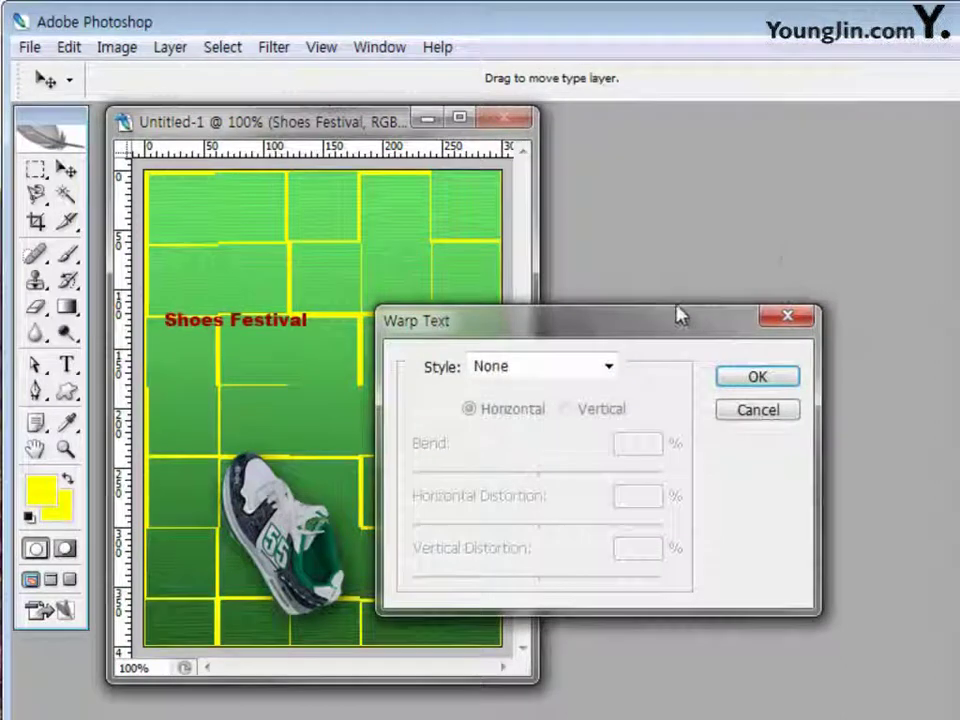
pyautogui.moveTo(678, 328); pyautogui.dragTo(688, 278)
pyautogui.click(628, 314)
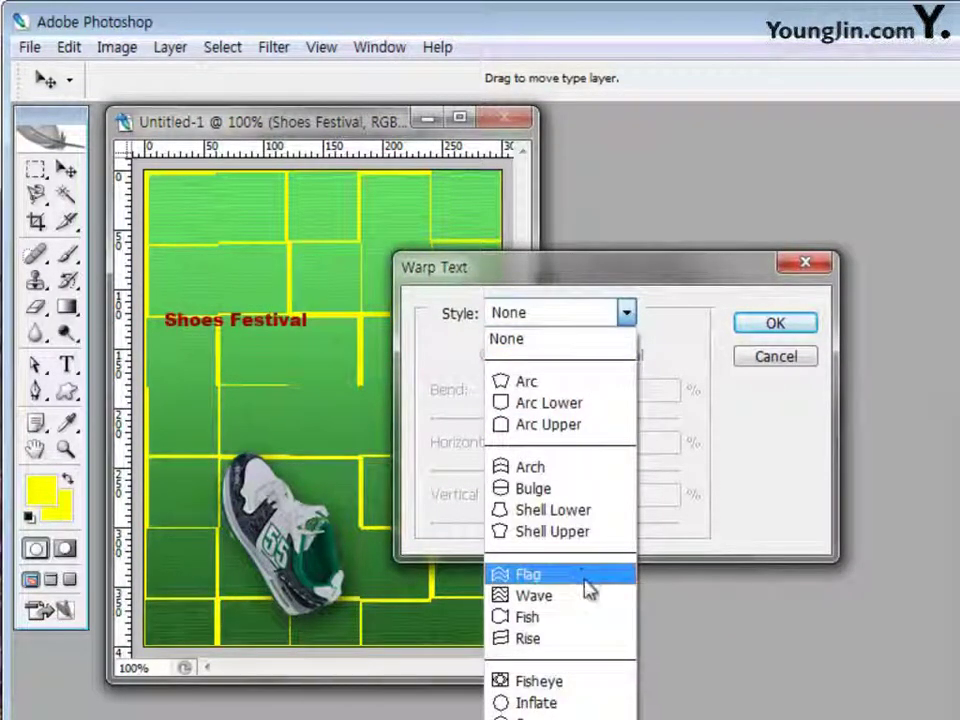
pyautogui.click(565, 641)
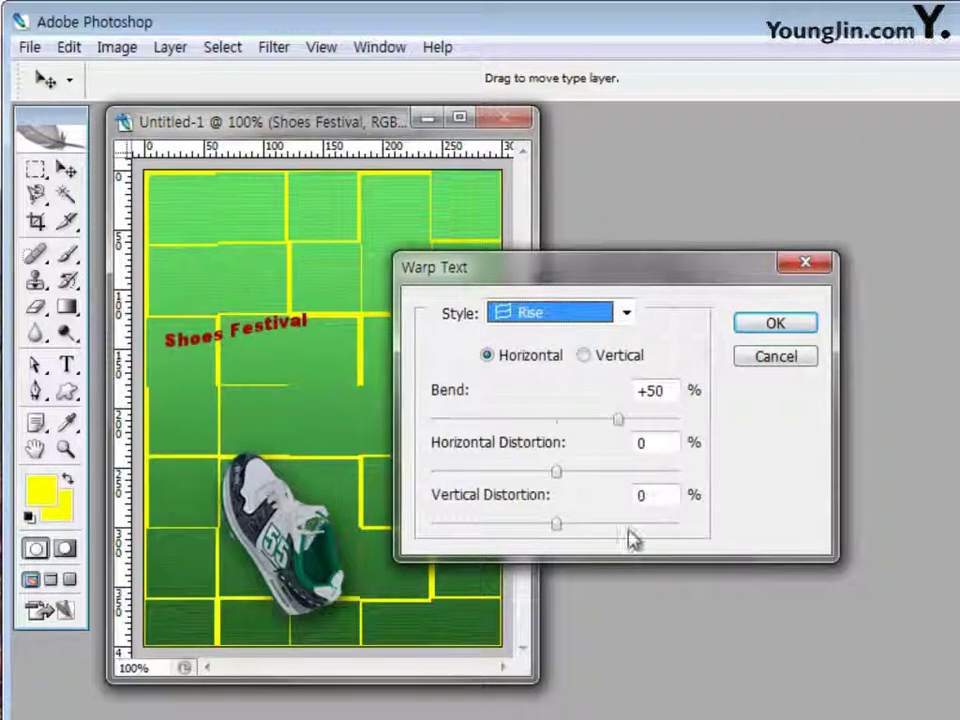
pyautogui.moveTo(664, 390); pyautogui.dragTo(564, 391)
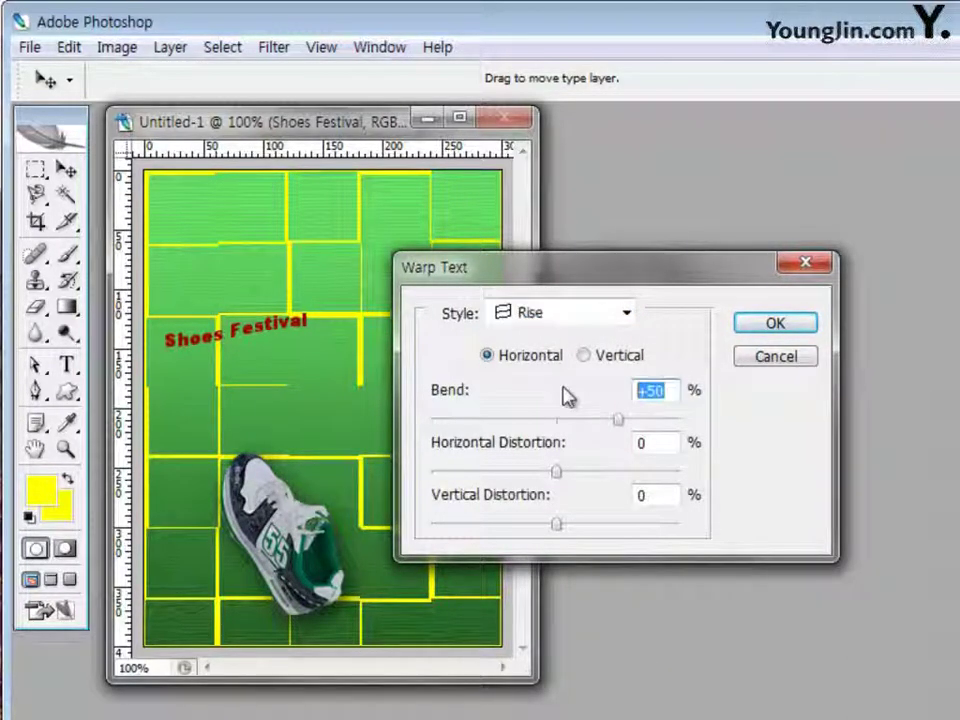
pyautogui.write('100')
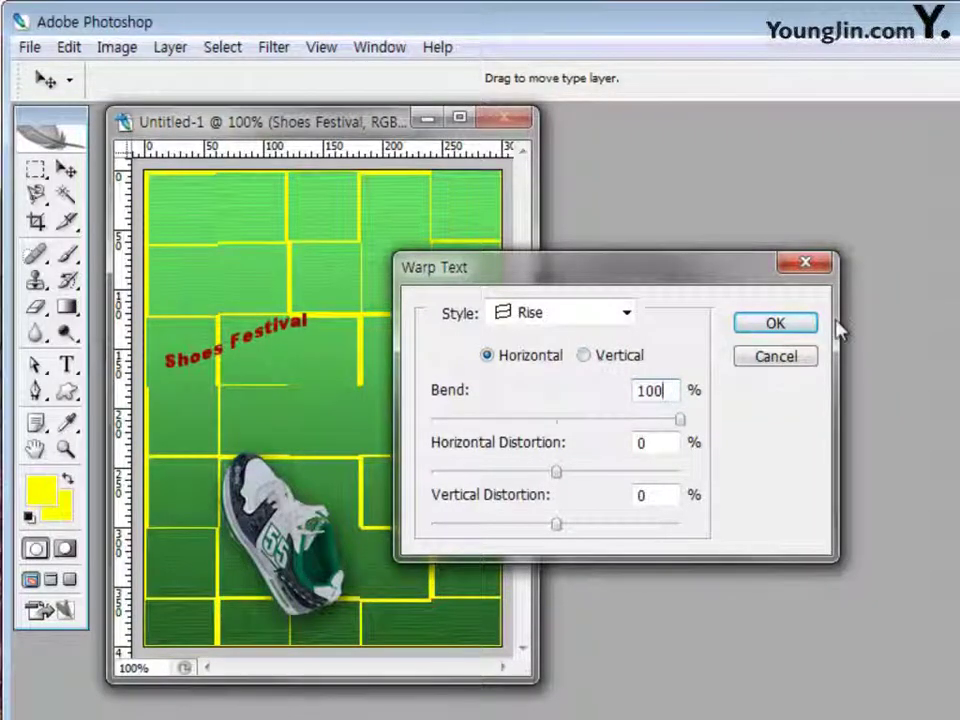
pyautogui.click(792, 332)
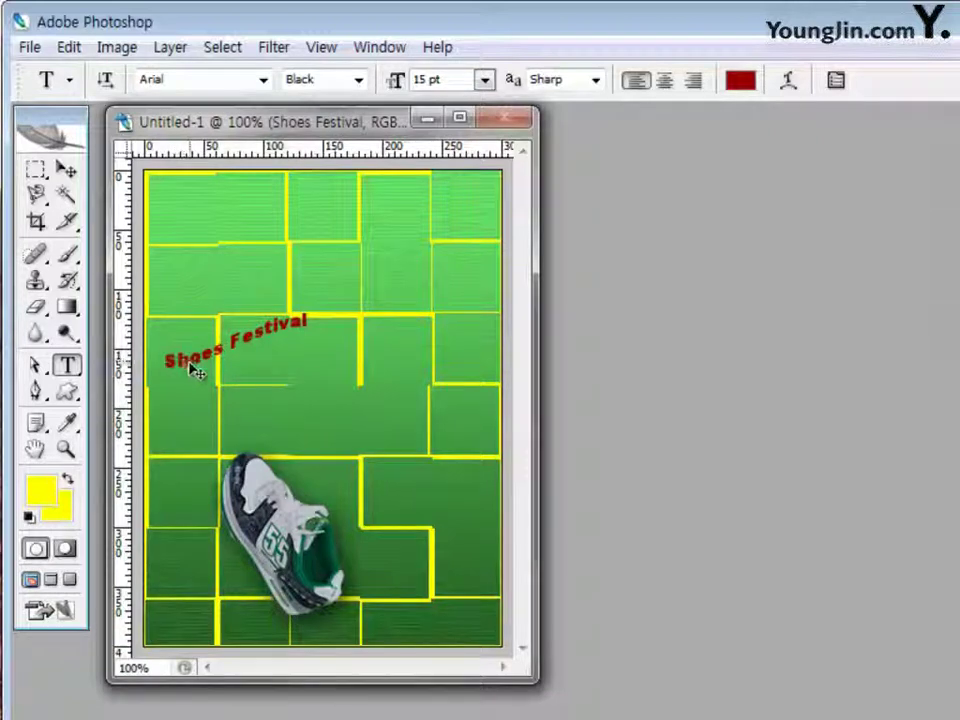
# Rotate the warped text about -8 degrees and move it slightly down so that it starts at the canvas's left edge
pyautogui.hotkey('ctrl', 't')
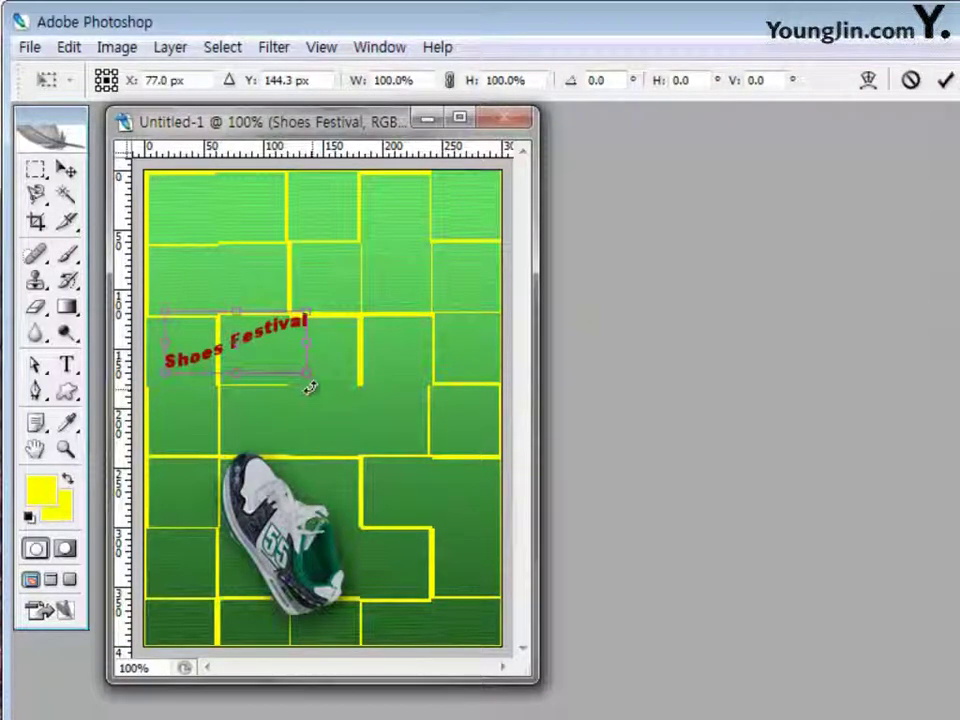
pyautogui.moveTo(310, 388); pyautogui.dragTo(319, 377)
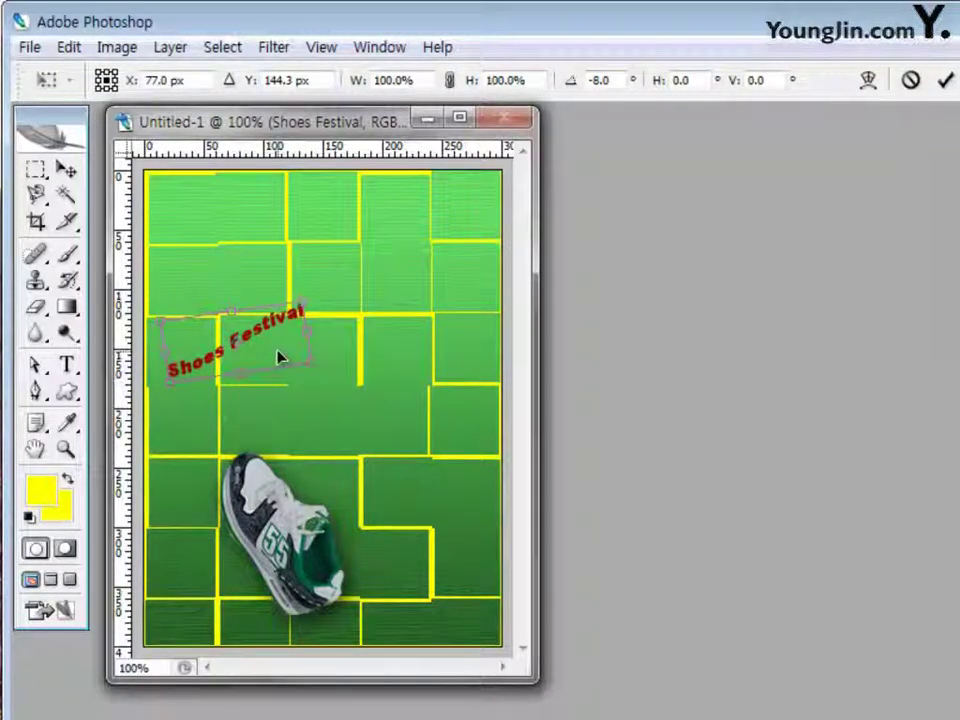
pyautogui.moveTo(280, 358); pyautogui.dragTo(262, 368)
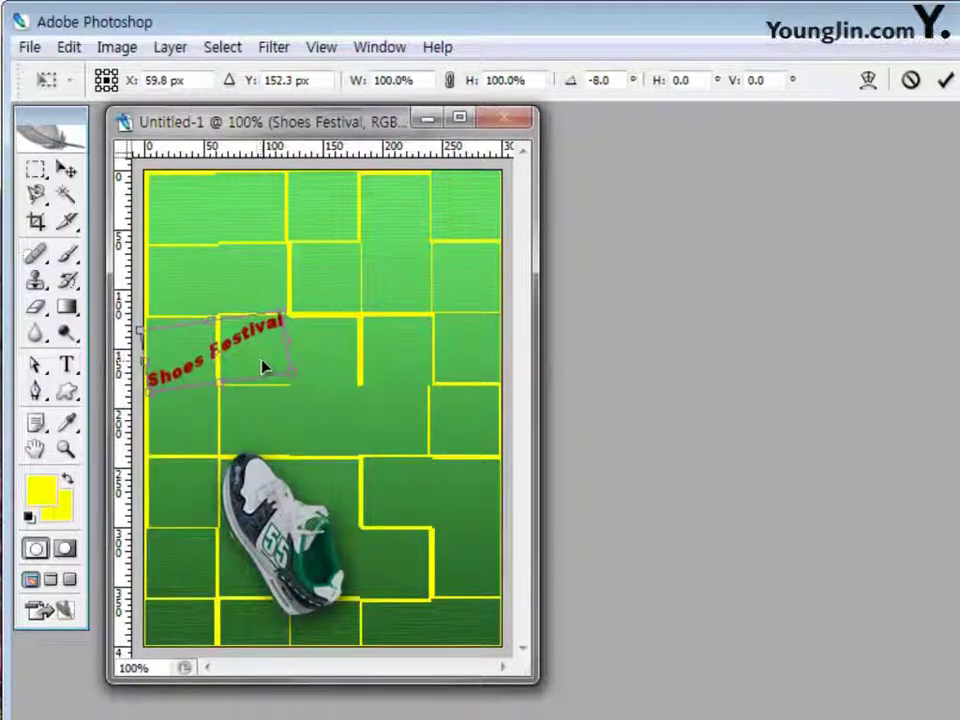
pyautogui.moveTo(300, 374); pyautogui.dragTo(321, 392)
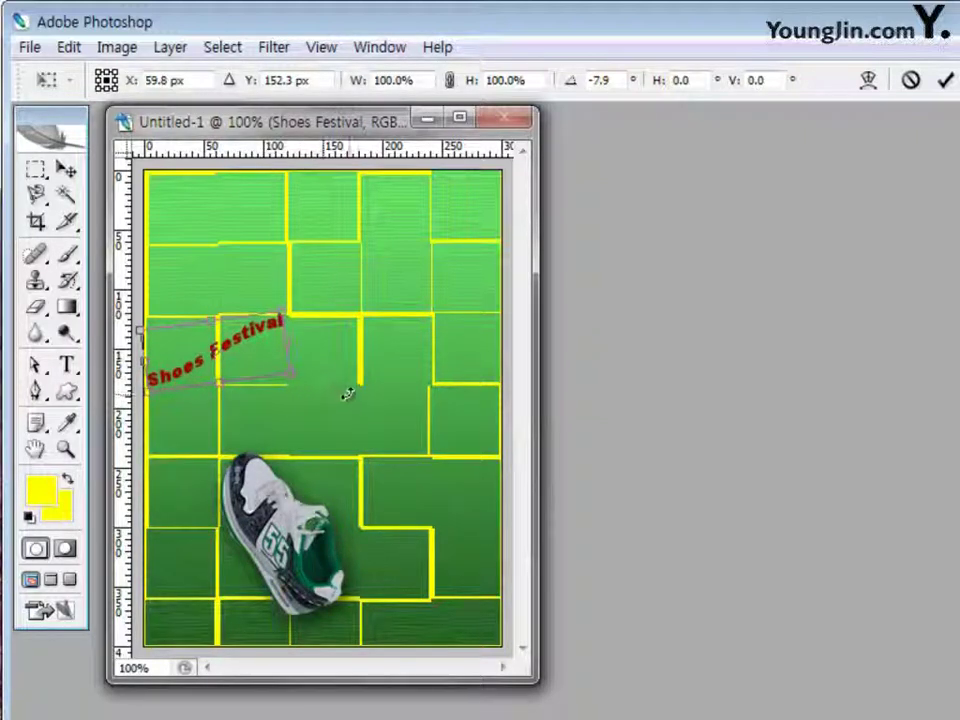
pyautogui.press('Return')
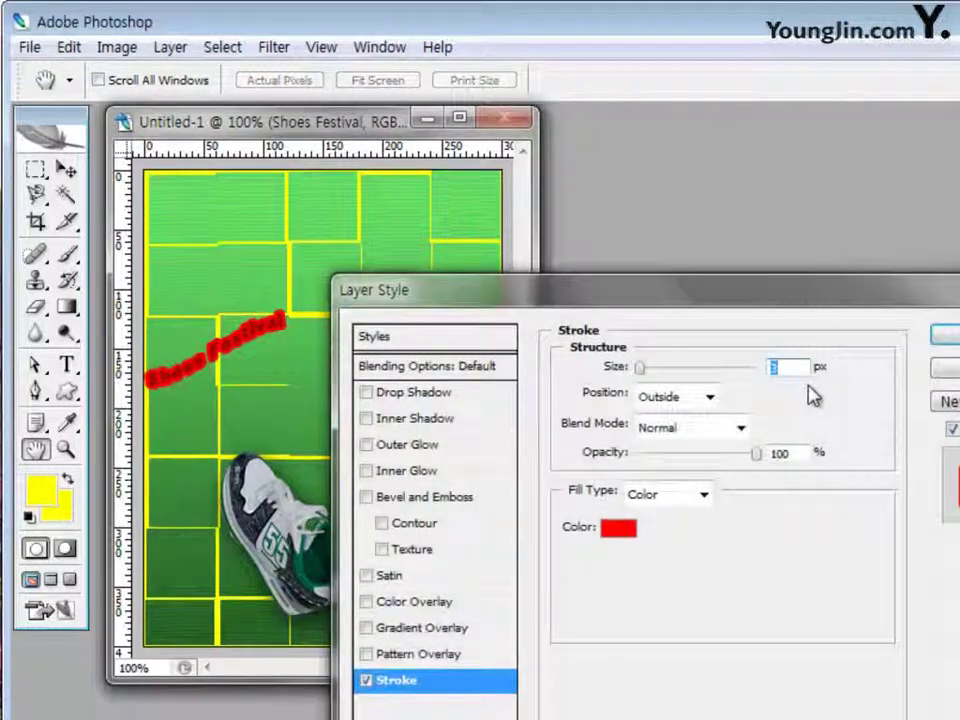
# Give the Shoes Festival text a 1 px white (ffffff) outside Stroke
pyautogui.write('14')
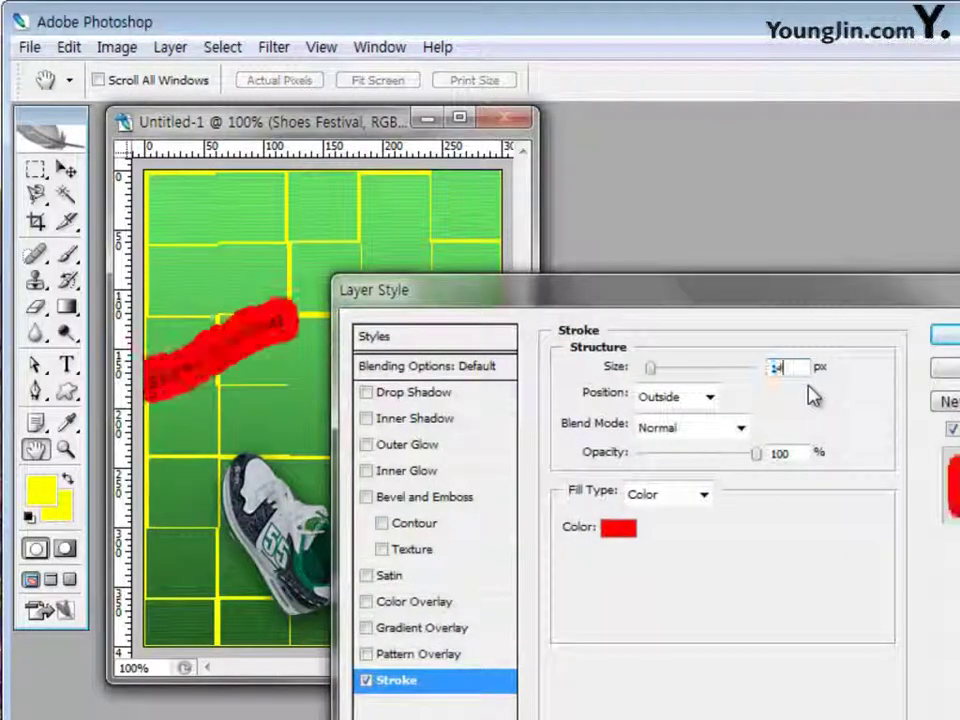
pyautogui.press('BackSpace')
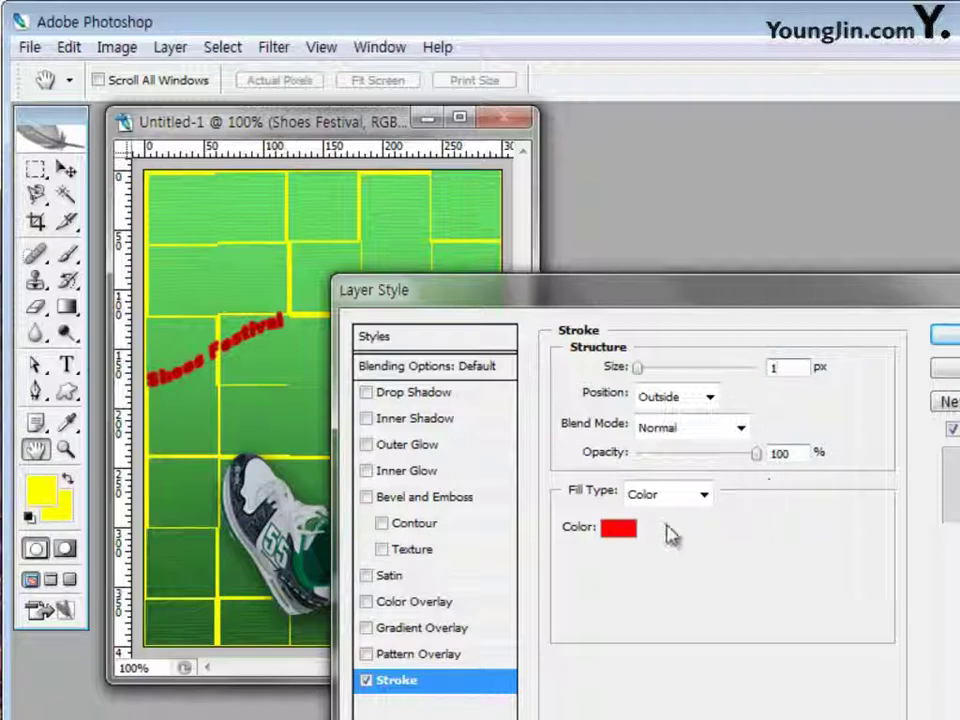
pyautogui.click(618, 530)
pyautogui.click(299, 269)
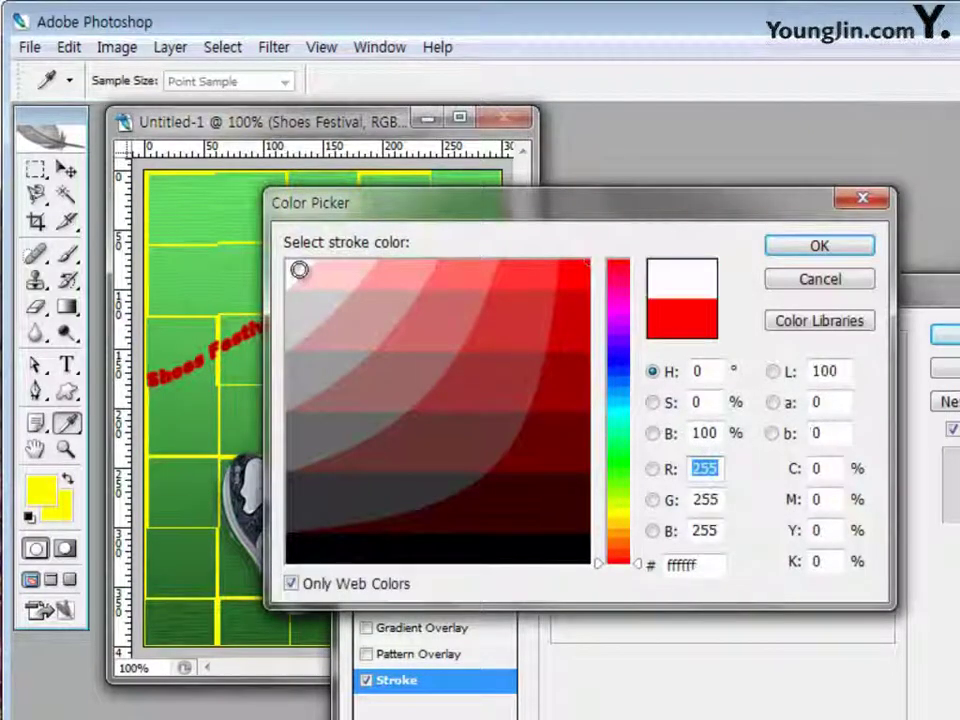
pyautogui.click(812, 250)
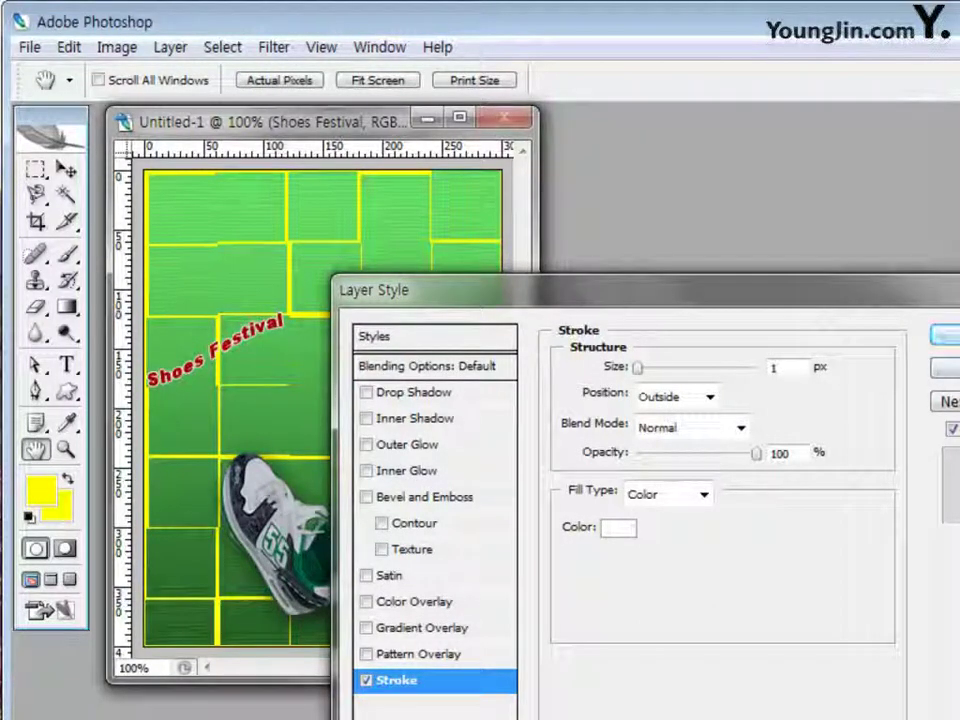
pyautogui.press('Return')
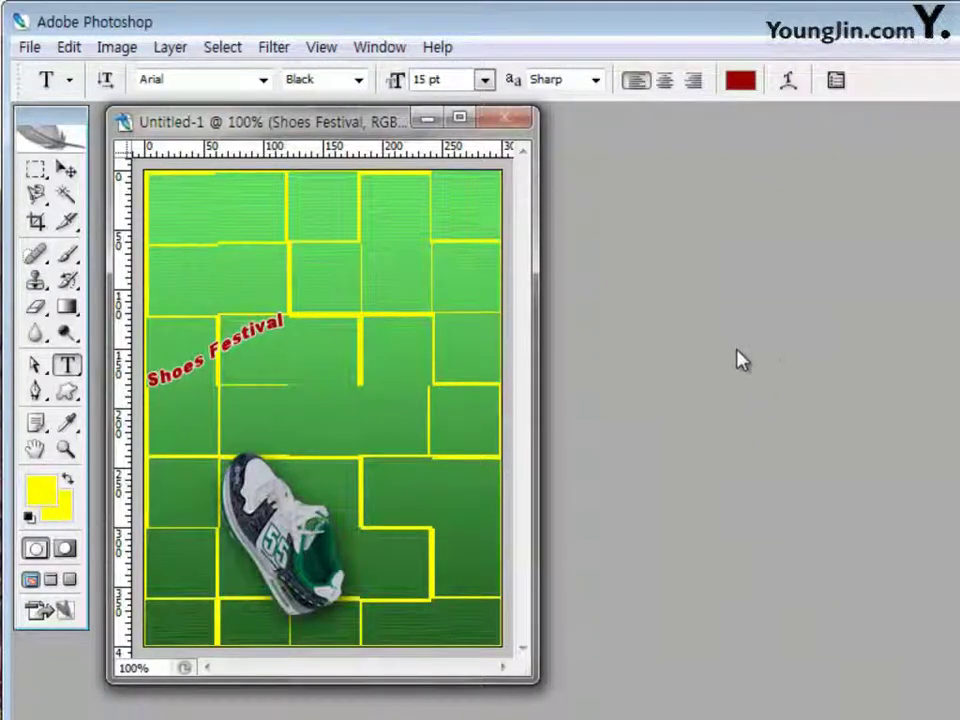
# Duplicate the Shoes Festival text twice along its rising diagonal to the canvas's right edge, and once more directly above the original
pyautogui.click(66, 170)
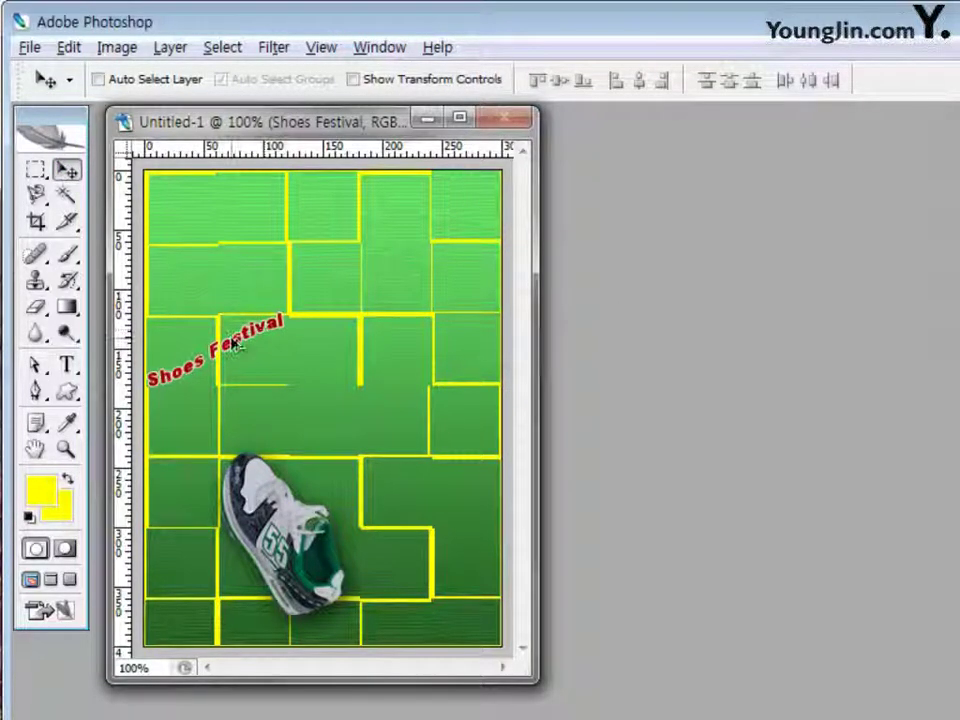
pyautogui.moveTo(237, 347); pyautogui.dragTo(381, 283)
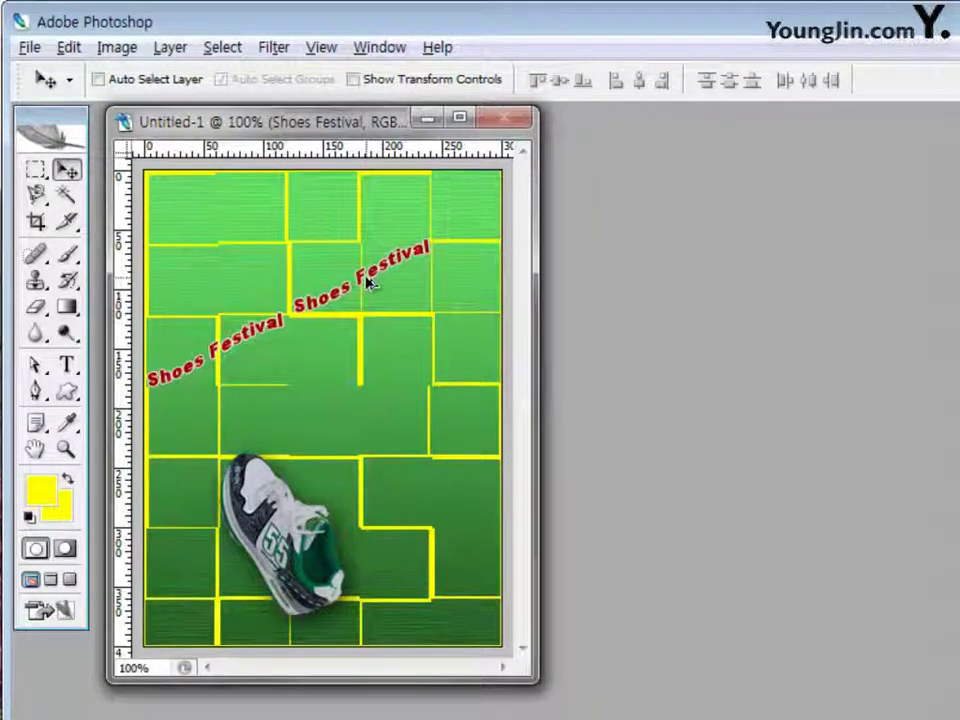
pyautogui.moveTo(367, 283); pyautogui.dragTo(498, 217)
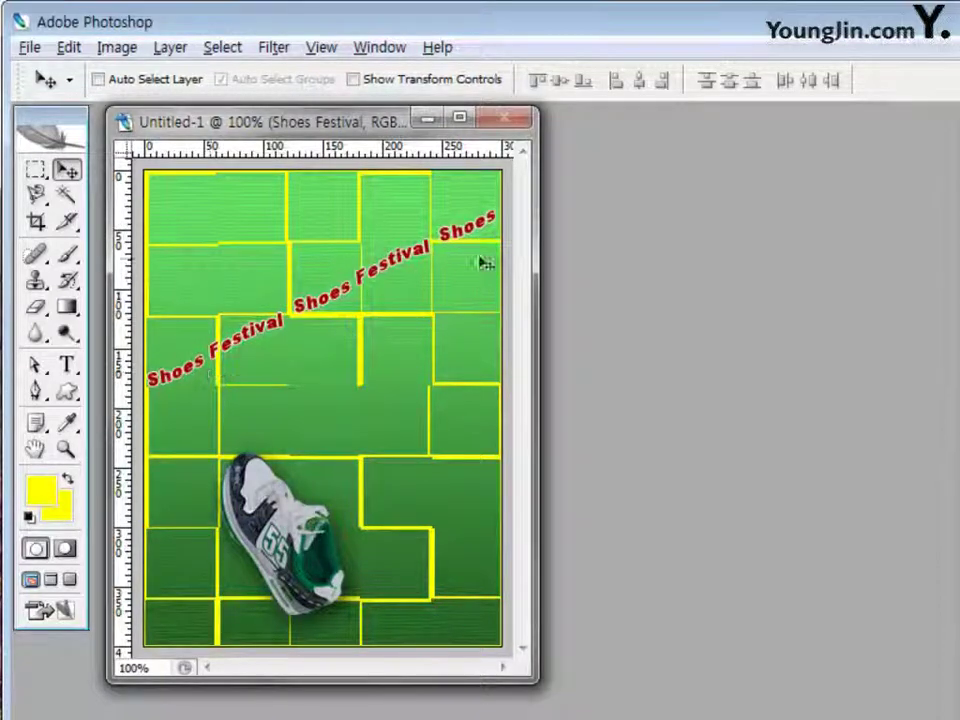
pyautogui.moveTo(483, 232); pyautogui.dragTo(186, 320)
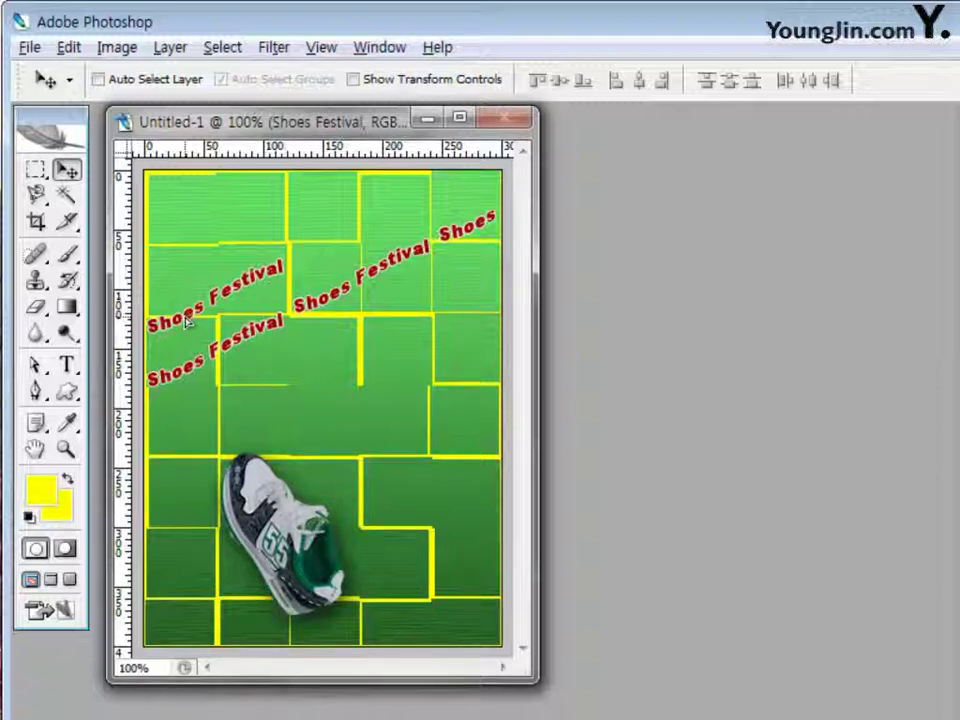
# Fill the canvas's upper area with four more Shoes Festival copies in rising diagonal rows, letting the outer ones run off the edges
pyautogui.moveTo(222, 305); pyautogui.dragTo(368, 238)
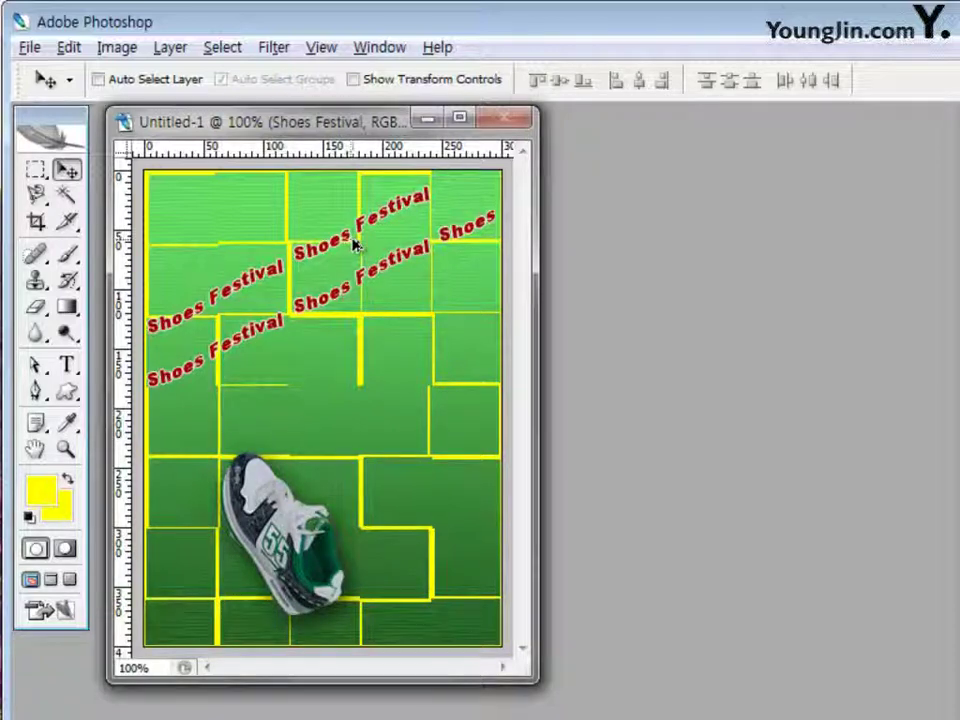
pyautogui.moveTo(355, 245); pyautogui.dragTo(364, 184)
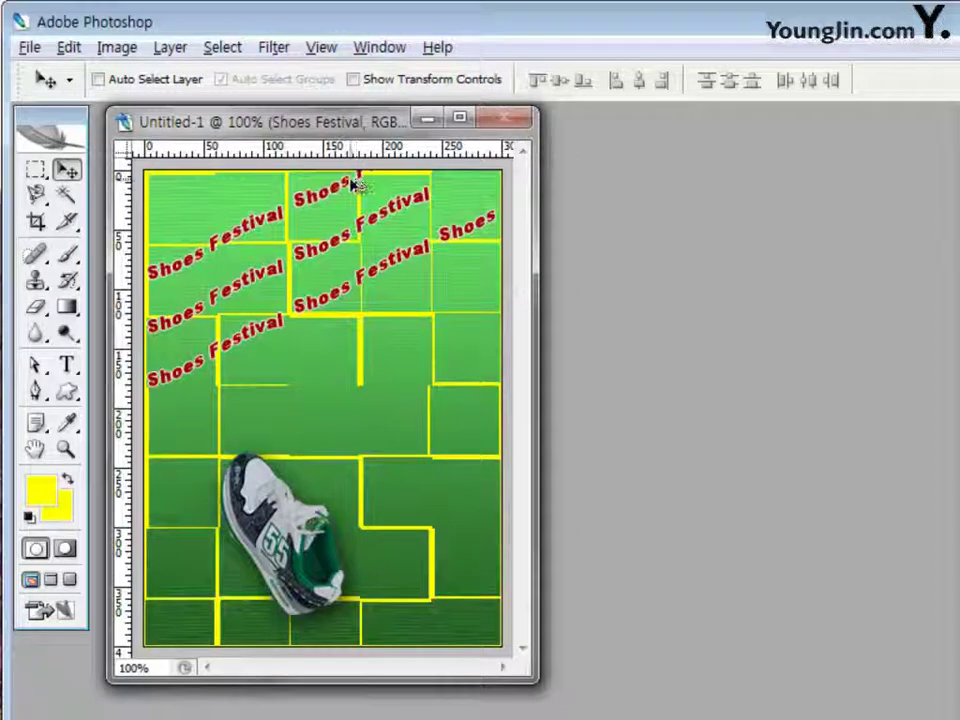
pyautogui.moveTo(236, 242); pyautogui.dragTo(190, 215)
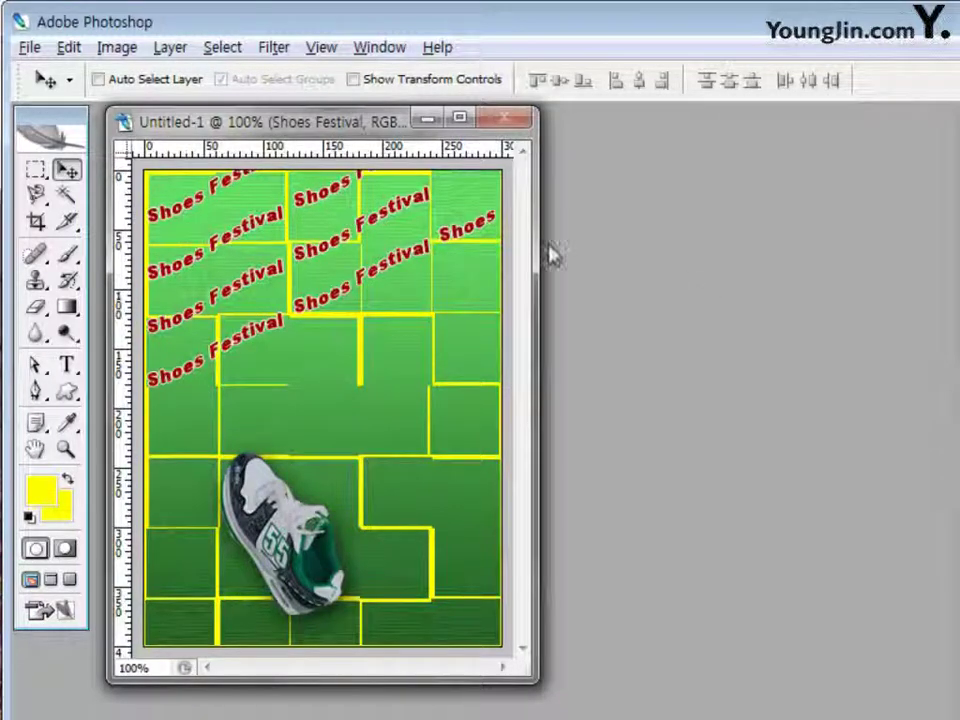
pyautogui.moveTo(225, 190); pyautogui.dragTo(508, 162)
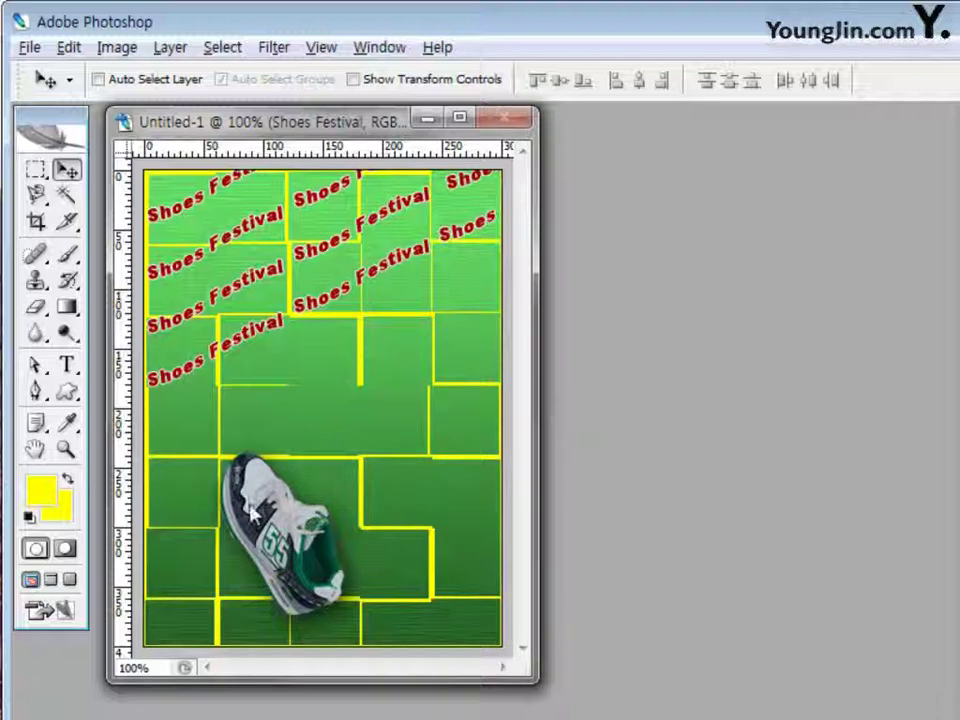
# Draw a white (ffffff) Waves custom shape without a layer style, about 90 px wide, between the lowest Shoes Festival text and the sneaker
pyautogui.click(71, 397)
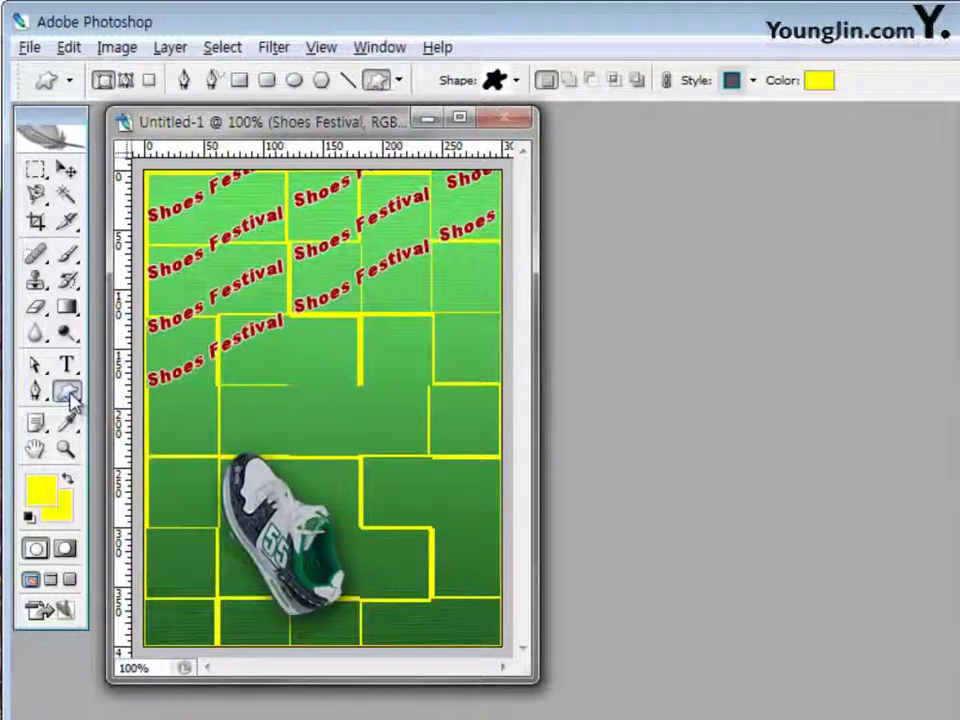
pyautogui.click(517, 84)
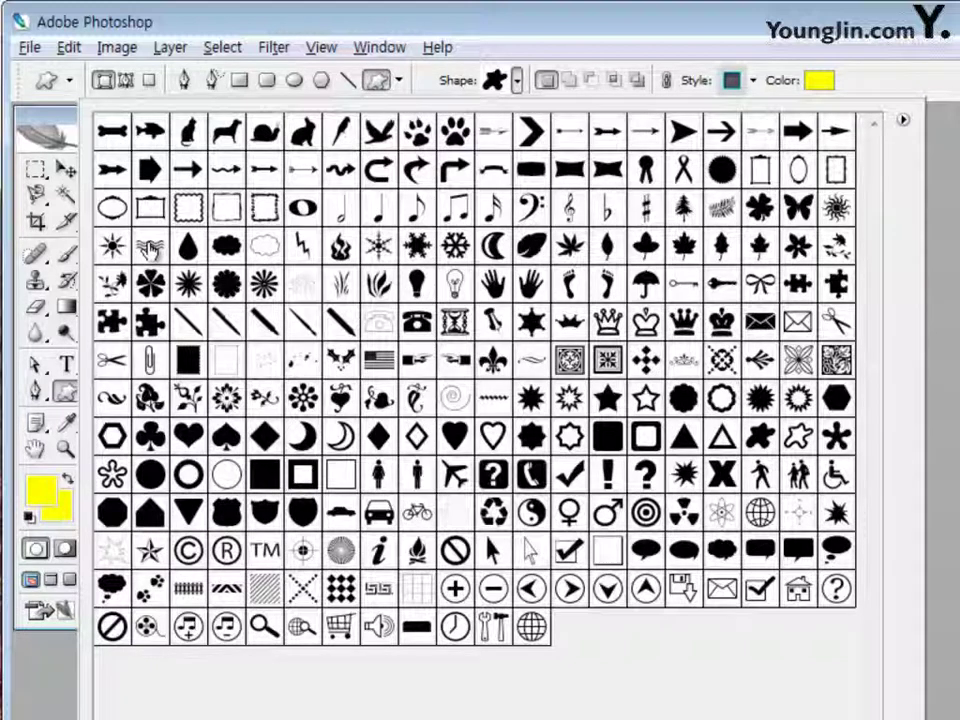
pyautogui.click(149, 246)
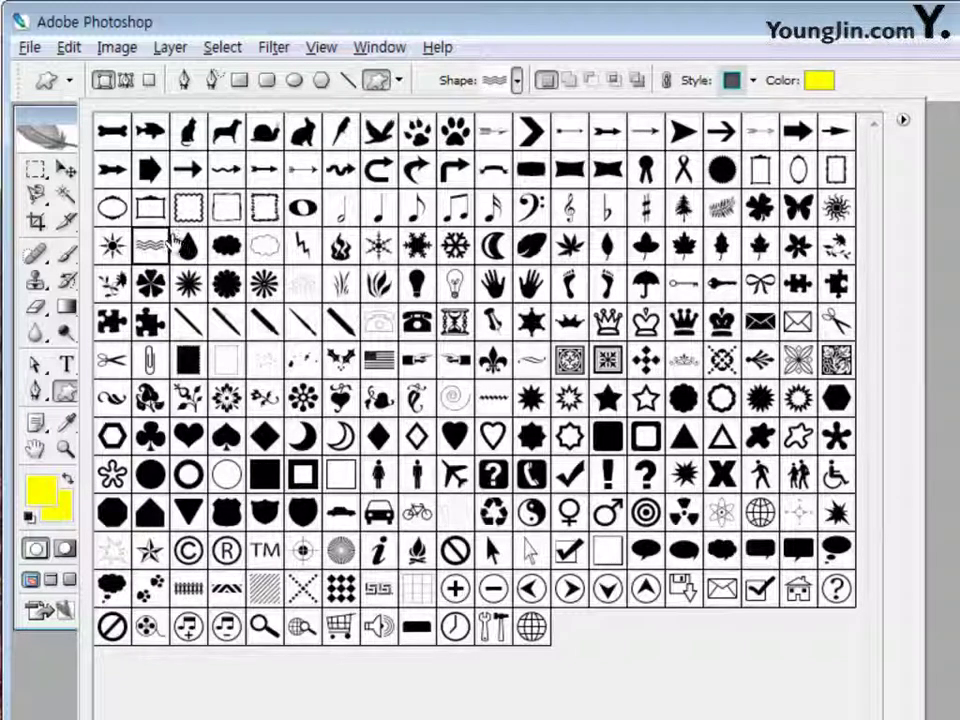
pyautogui.click(857, 88)
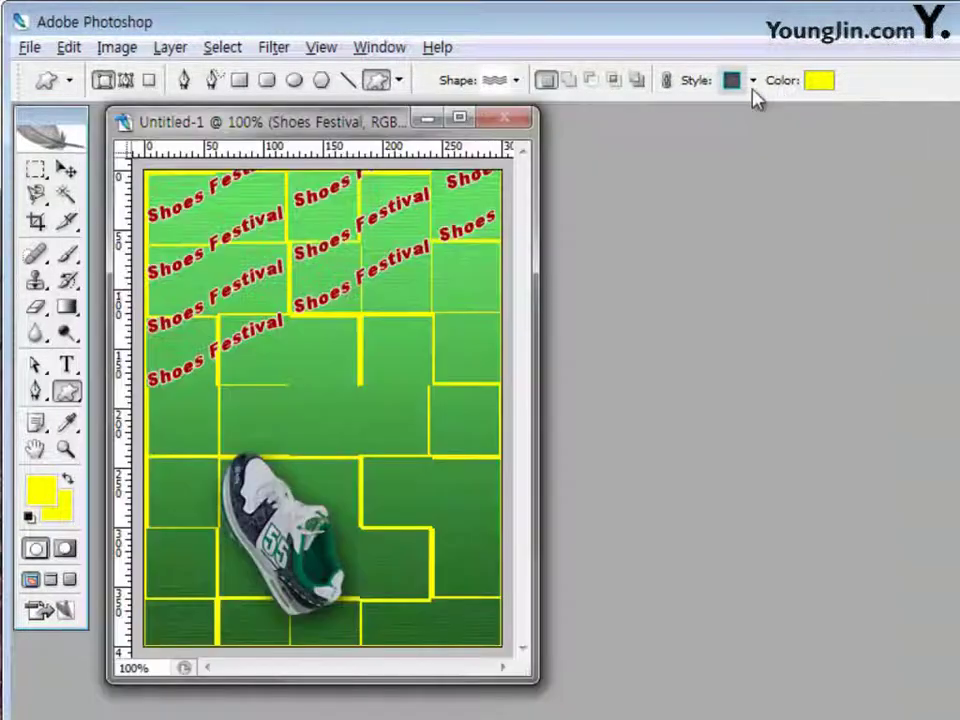
pyautogui.click(754, 81)
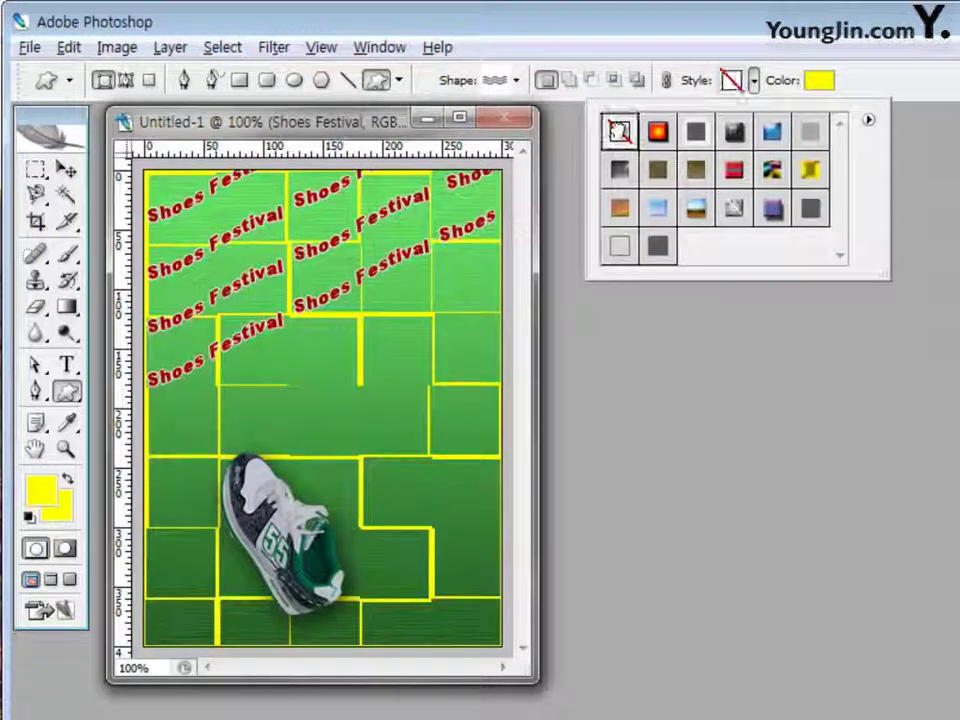
pyautogui.click(818, 82)
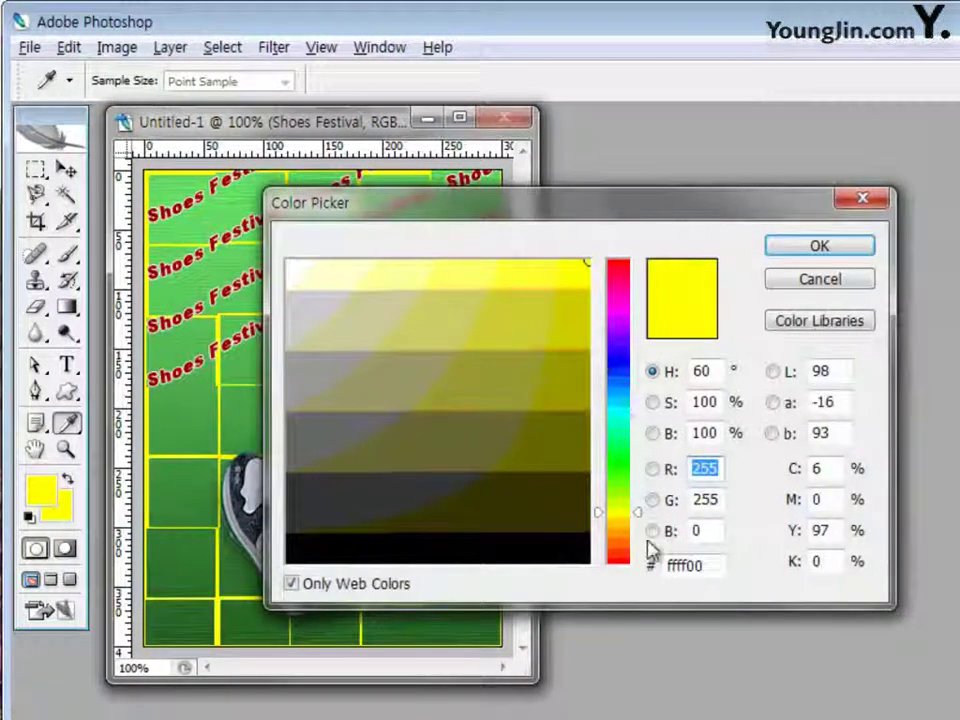
pyautogui.click(292, 264)
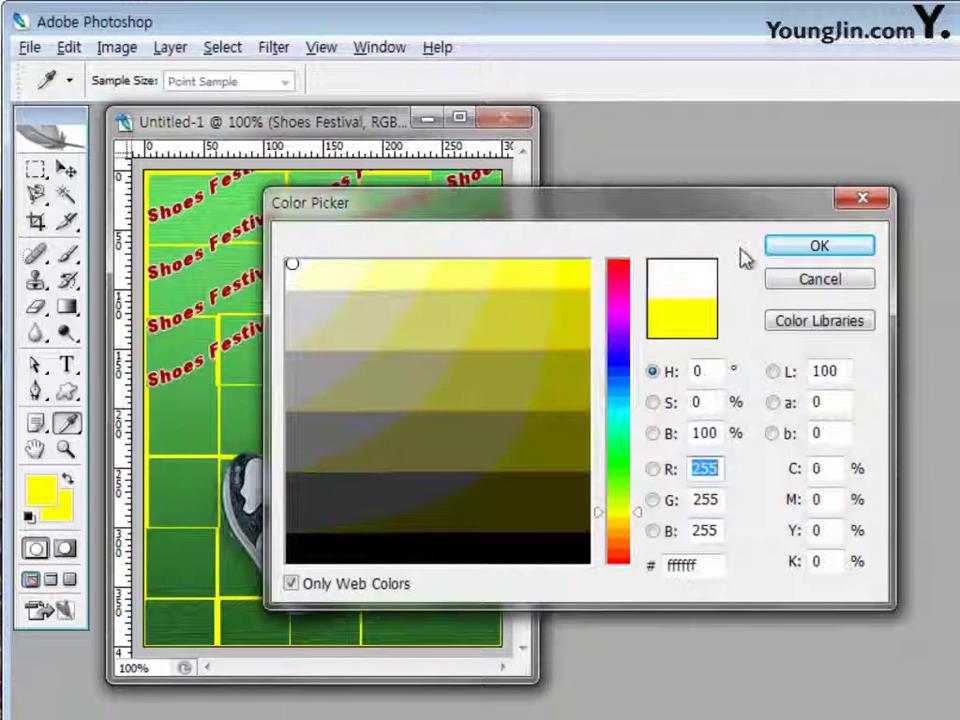
pyautogui.click(797, 248)
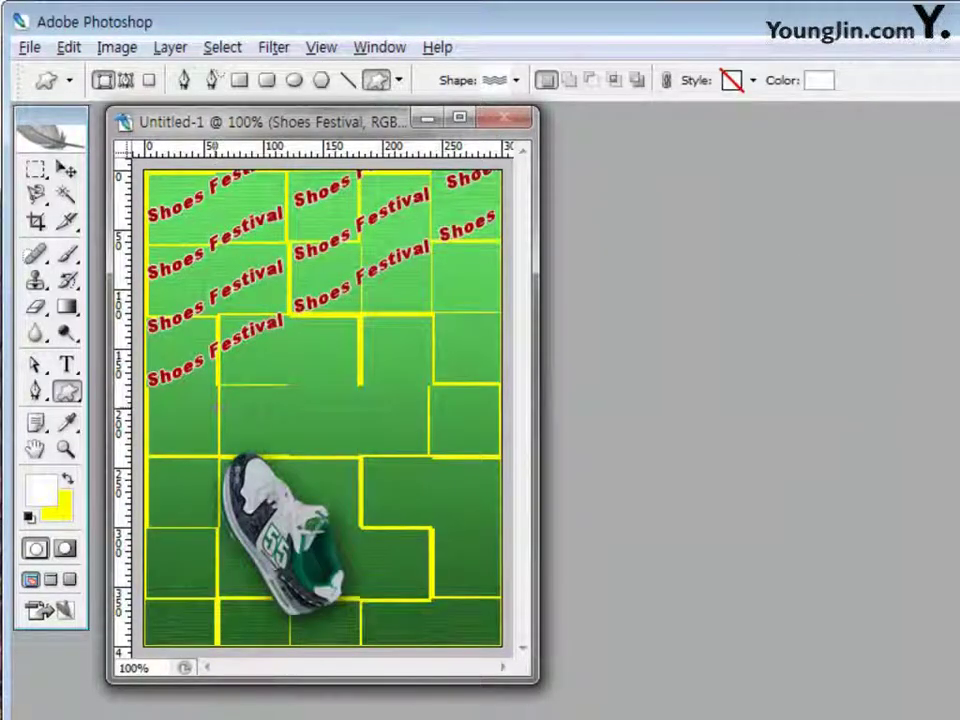
pyautogui.moveTo(151, 405); pyautogui.dragTo(257, 431)
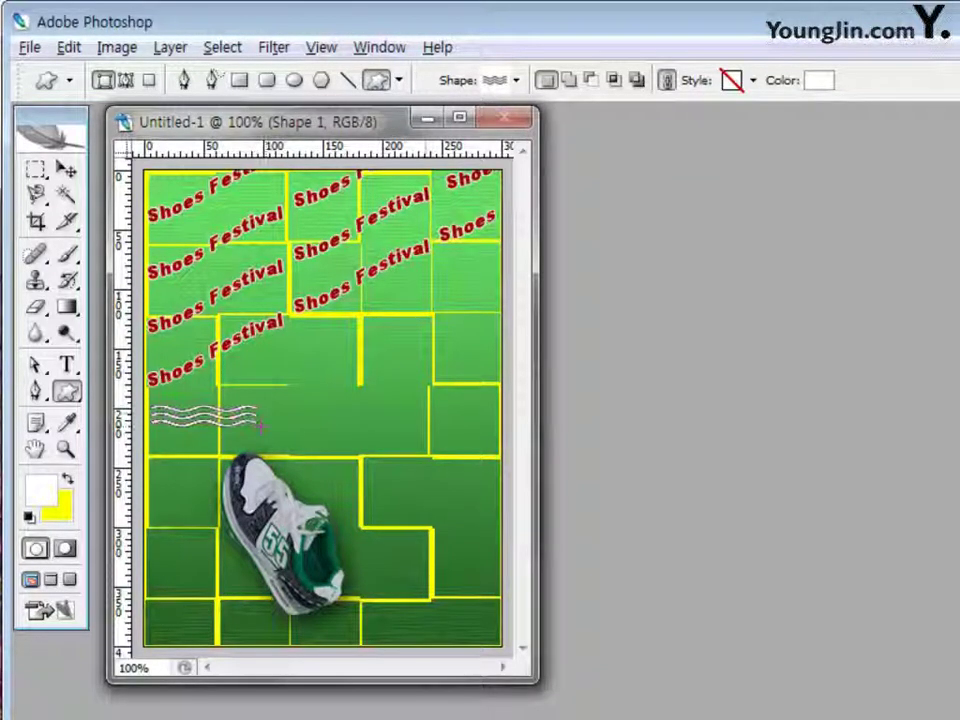
# Rotate the white wave shape by -25.5 degrees so that it rises like the text rows
pyautogui.hotkey('ctrl', 't')
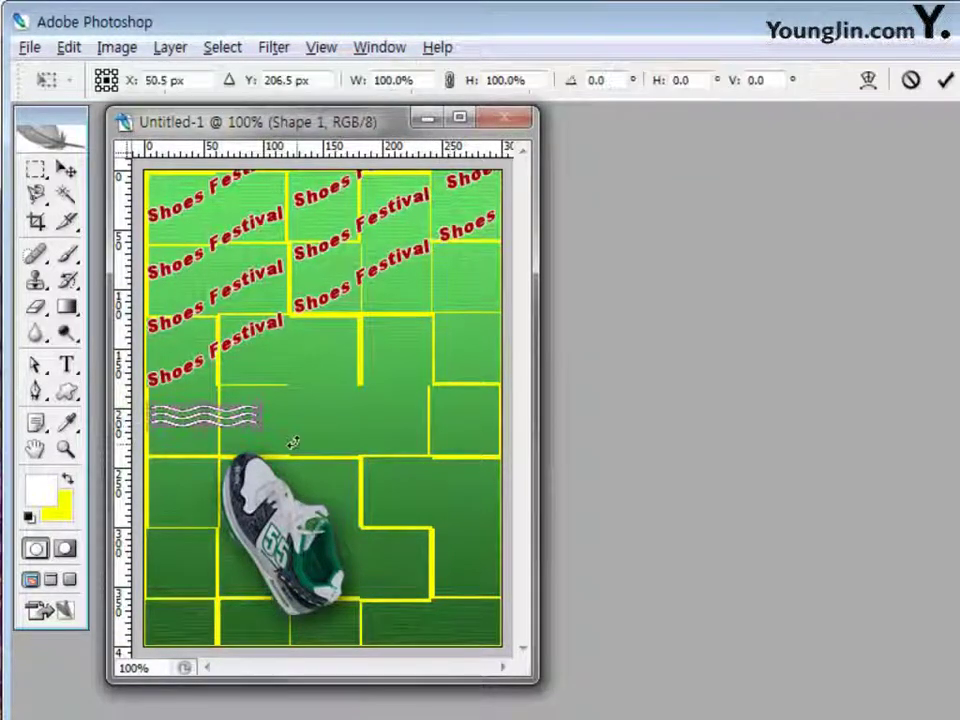
pyautogui.moveTo(268, 450)
pyautogui.mouseDown()
pyautogui.moveTo(283, 414)
pyautogui.moveTo(433, 437)
pyautogui.mouseUp()
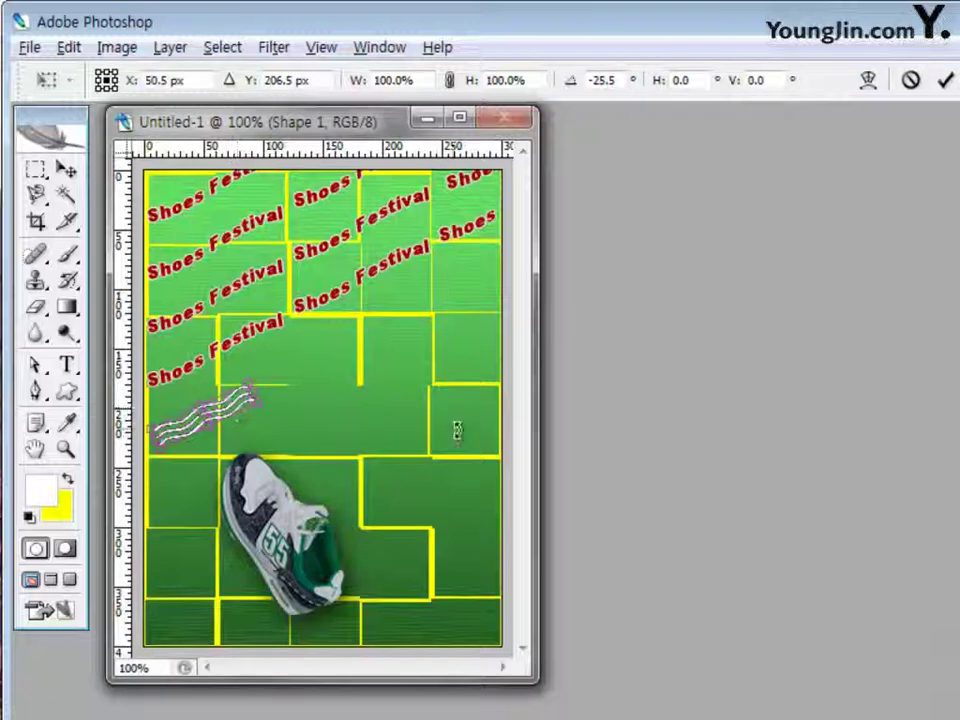
pyautogui.press('Return')
pyautogui.press('u')
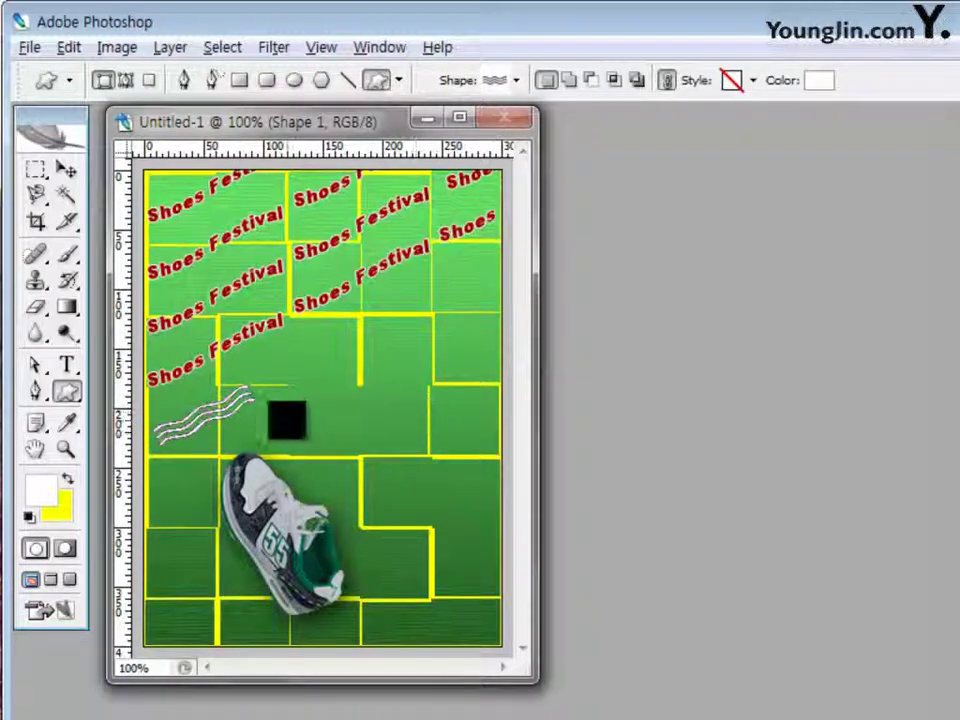
# Move the rotated wave shape slightly so that it starts at the canvas's left edge, just below the lowest text row
pyautogui.click(68, 172)
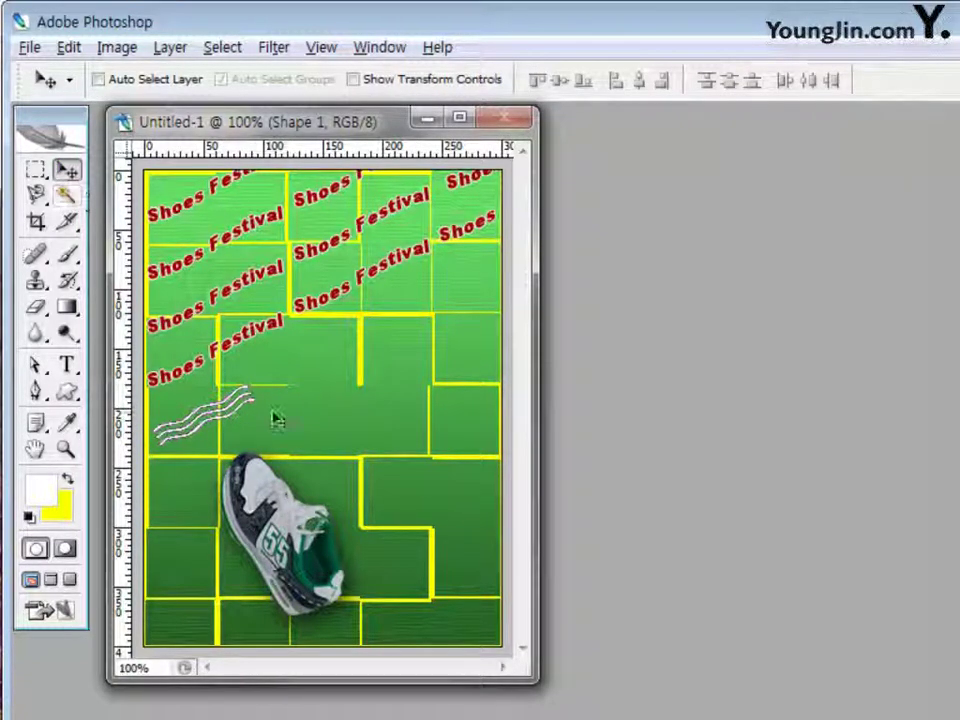
pyautogui.hotkey('shift', 'Up')
pyautogui.hotkey('shift', 'Up')
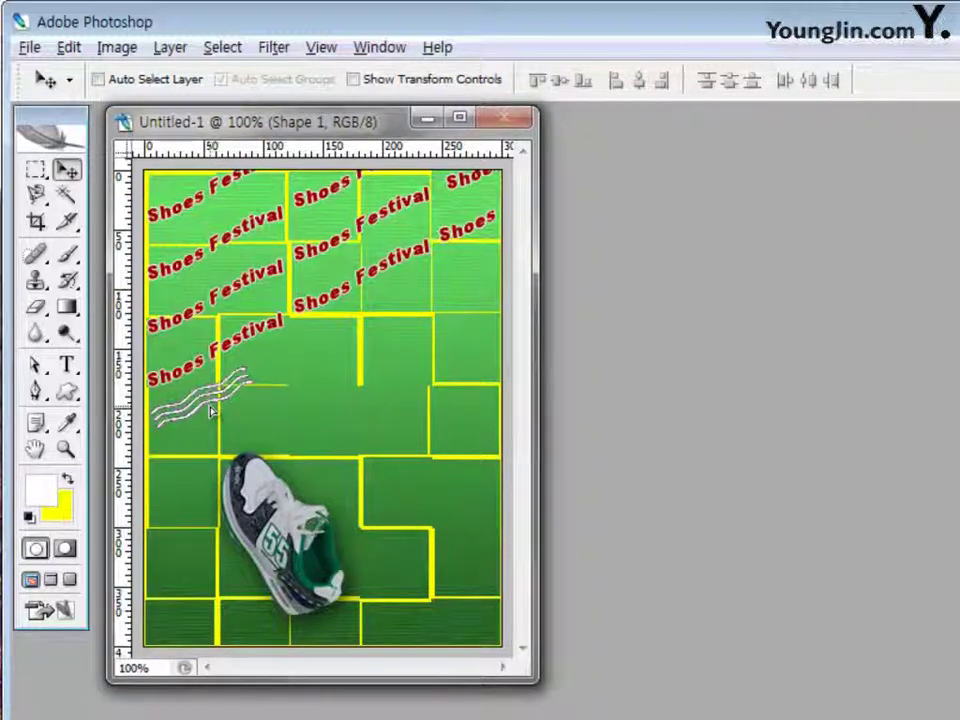
pyautogui.hotkey('shift', 'Down')
pyautogui.hotkey('shift', 'Down')
pyautogui.moveTo(213, 415); pyautogui.dragTo(208, 419)
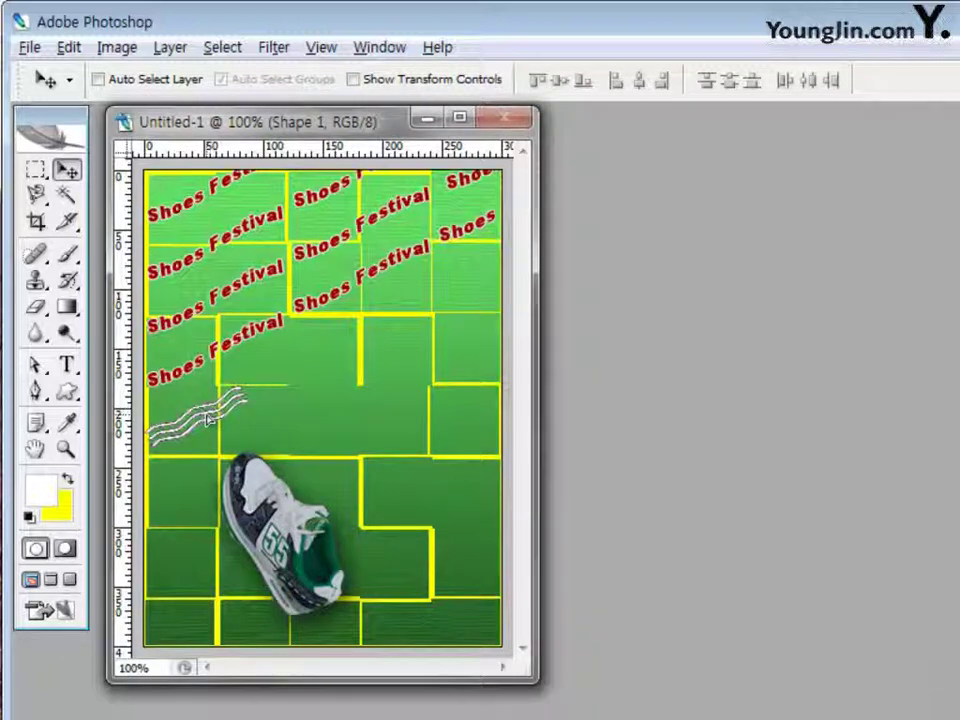
# Duplicate the wave shape twice along its rising diagonal, joining each copy to the end of the previous one
pyautogui.moveTo(208, 419)
pyautogui.mouseDown()
pyautogui.moveTo(224, 434)
pyautogui.moveTo(212, 422)
pyautogui.moveTo(296, 388)
pyautogui.mouseUp()
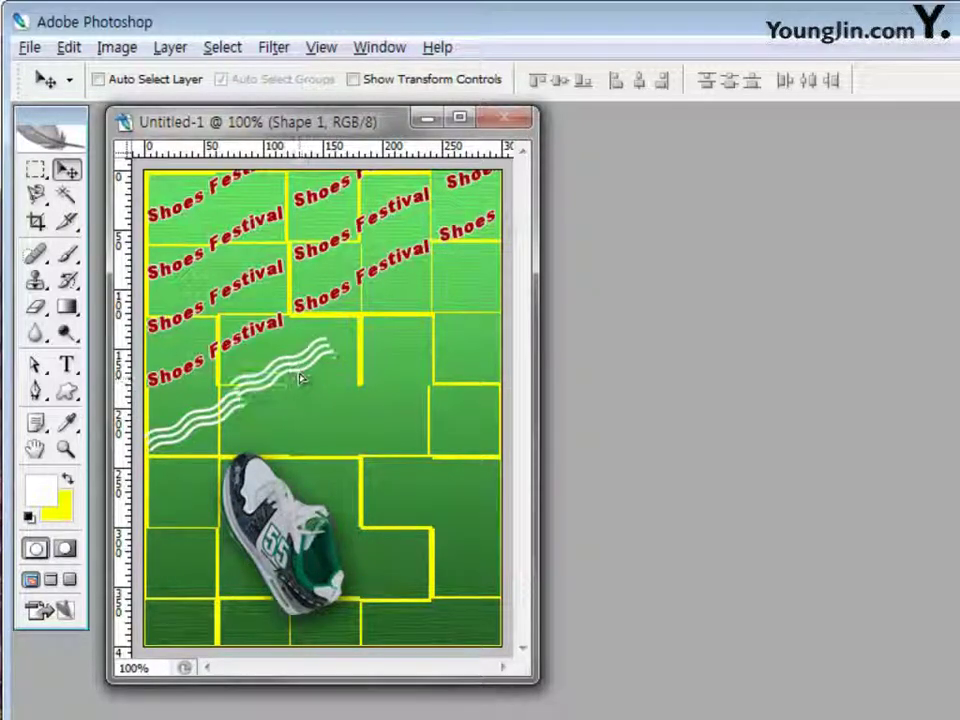
pyautogui.moveTo(294, 388)
pyautogui.mouseDown()
pyautogui.moveTo(279, 396)
pyautogui.moveTo(287, 391)
pyautogui.mouseUp()
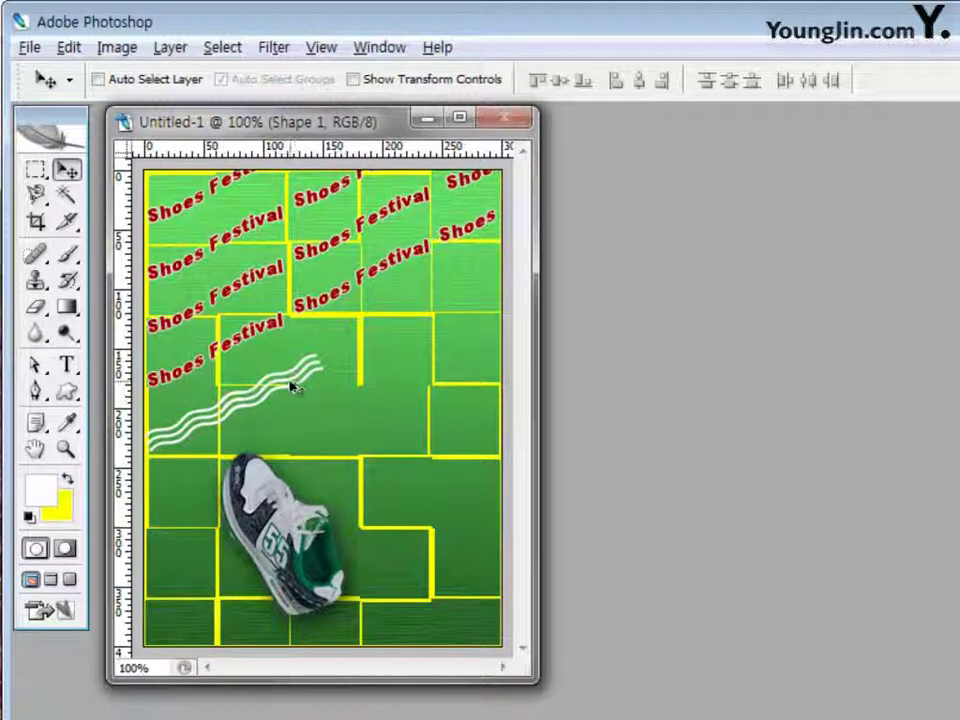
pyautogui.moveTo(293, 388)
pyautogui.mouseDown()
pyautogui.moveTo(385, 338)
pyautogui.moveTo(362, 352)
pyautogui.moveTo(368, 347)
pyautogui.mouseUp()
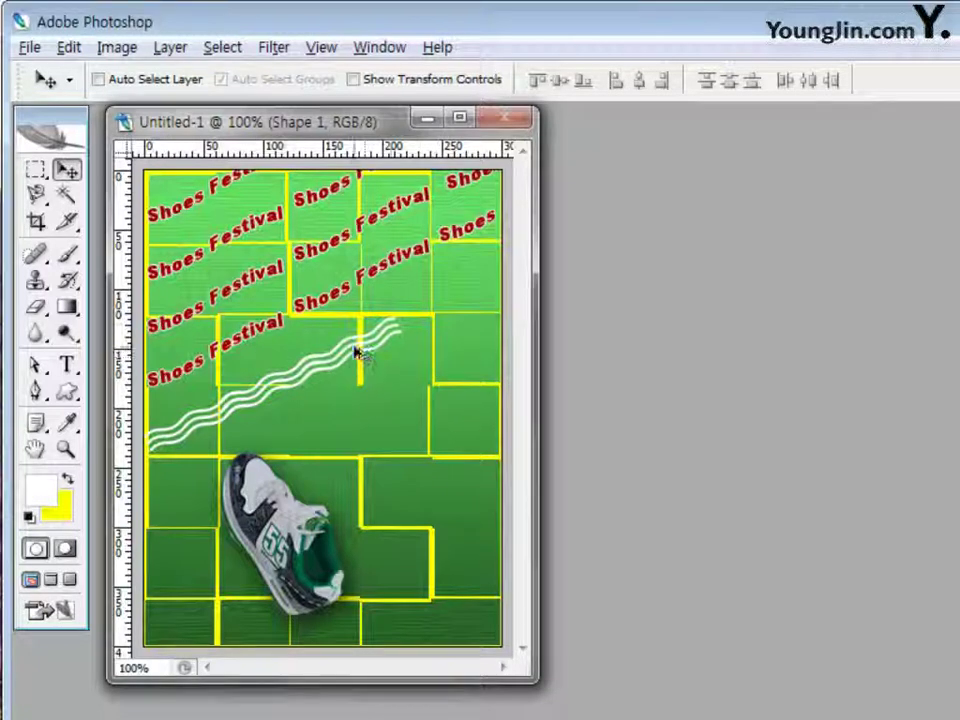
# Duplicate the white wavy-line shape twice, continuing the diagonal wave up to the poster's right edge
pyautogui.moveTo(356, 348)
pyautogui.mouseDown()
pyautogui.moveTo(446, 306)
pyautogui.moveTo(430, 314)
pyautogui.mouseUp()
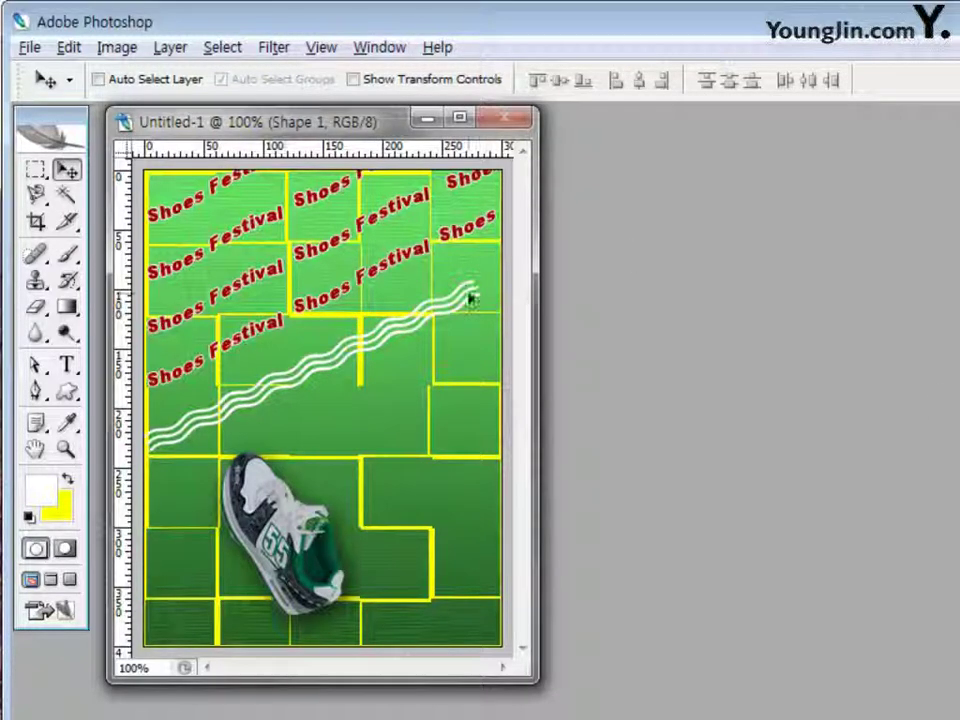
pyautogui.moveTo(433, 317)
pyautogui.mouseDown()
pyautogui.moveTo(505, 287)
pyautogui.moveTo(505, 295)
pyautogui.mouseUp()
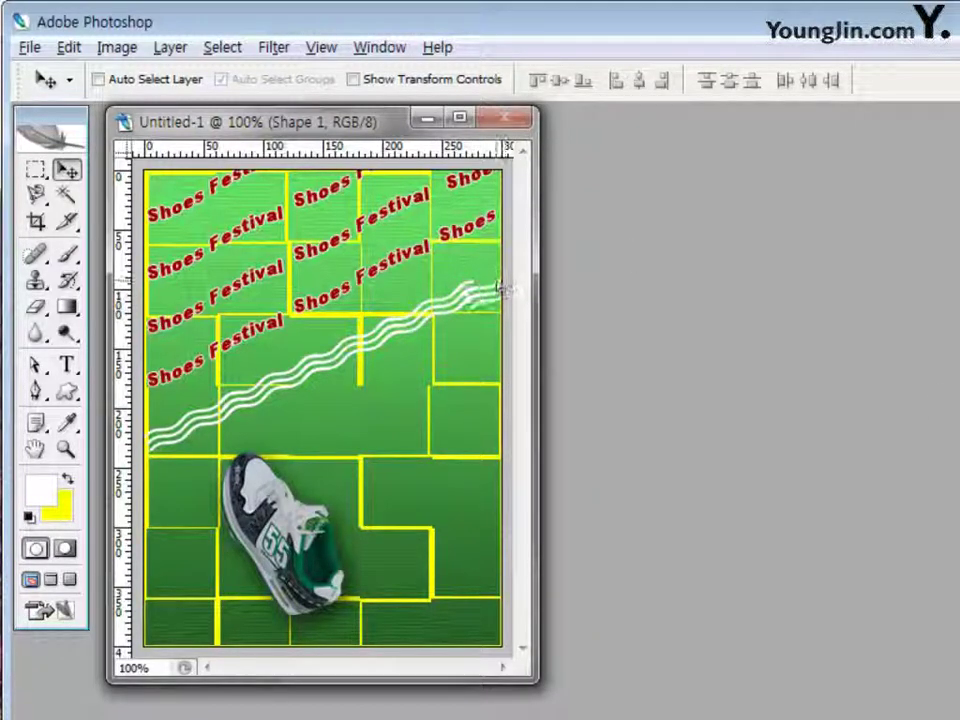
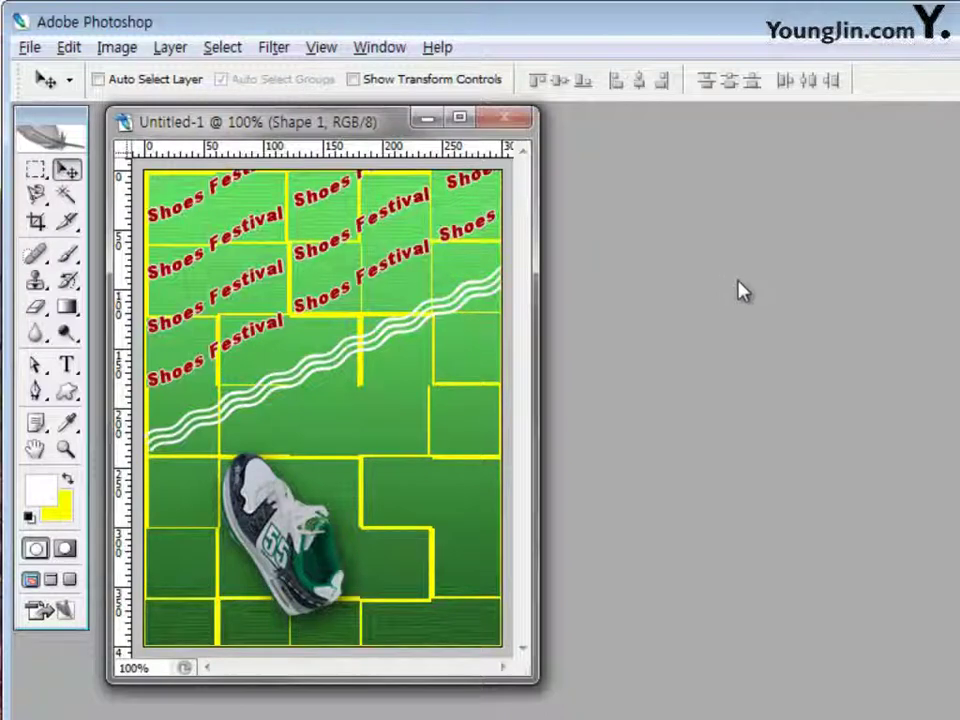
# Open the image 1급-4 from the Chapter03 folder and place its window beside the poster artwork
pyautogui.doubleClick(712, 300)
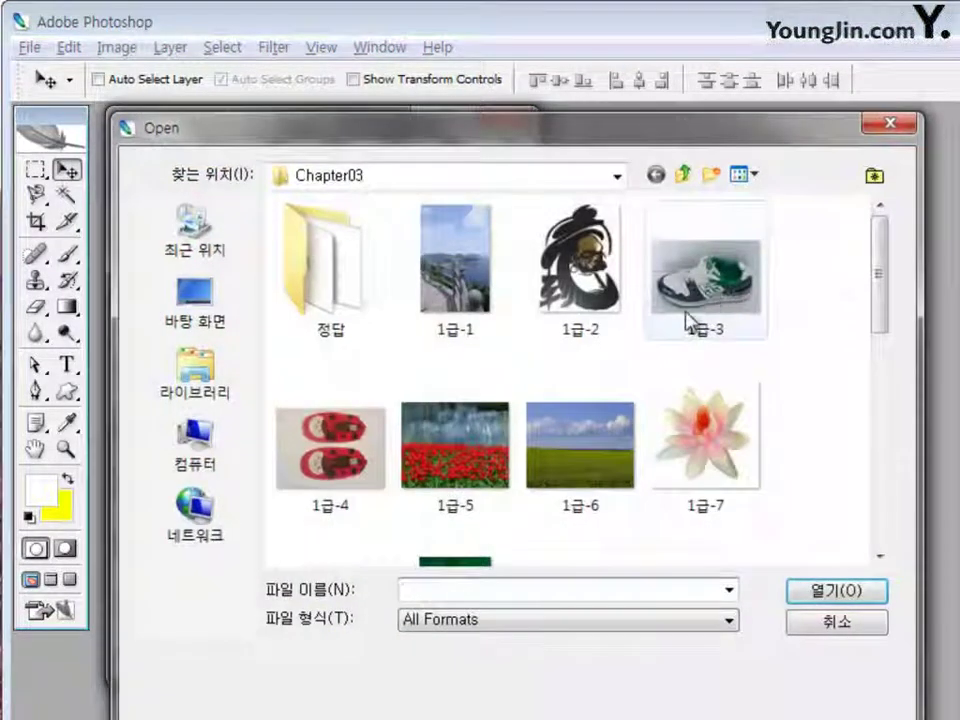
pyautogui.click(312, 452)
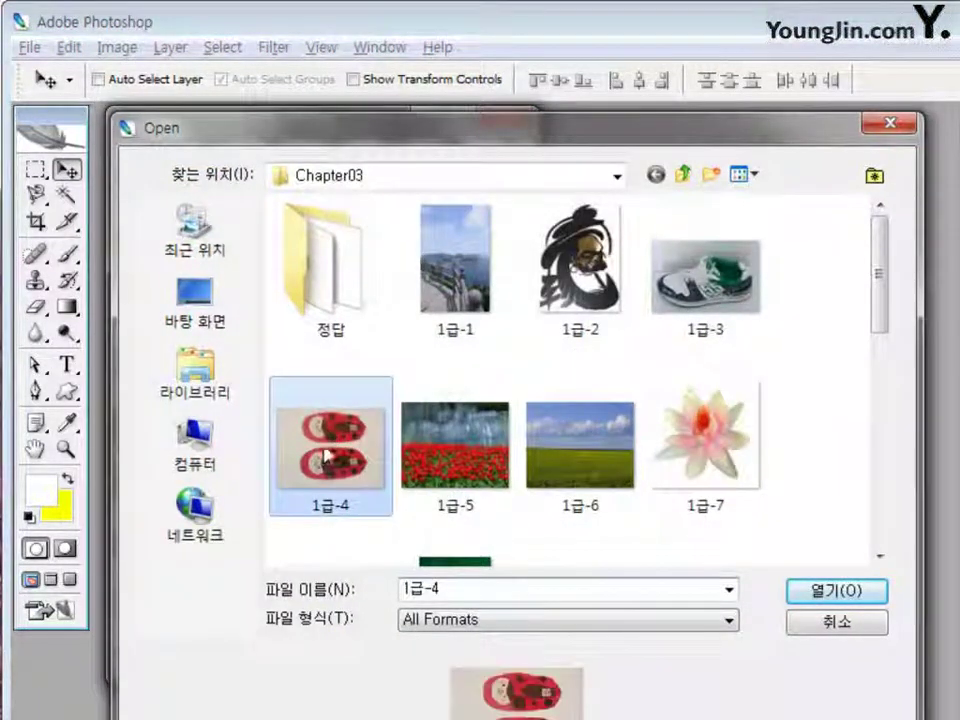
pyautogui.click(826, 594)
pyautogui.moveTo(222, 142); pyautogui.dragTo(389, 242)
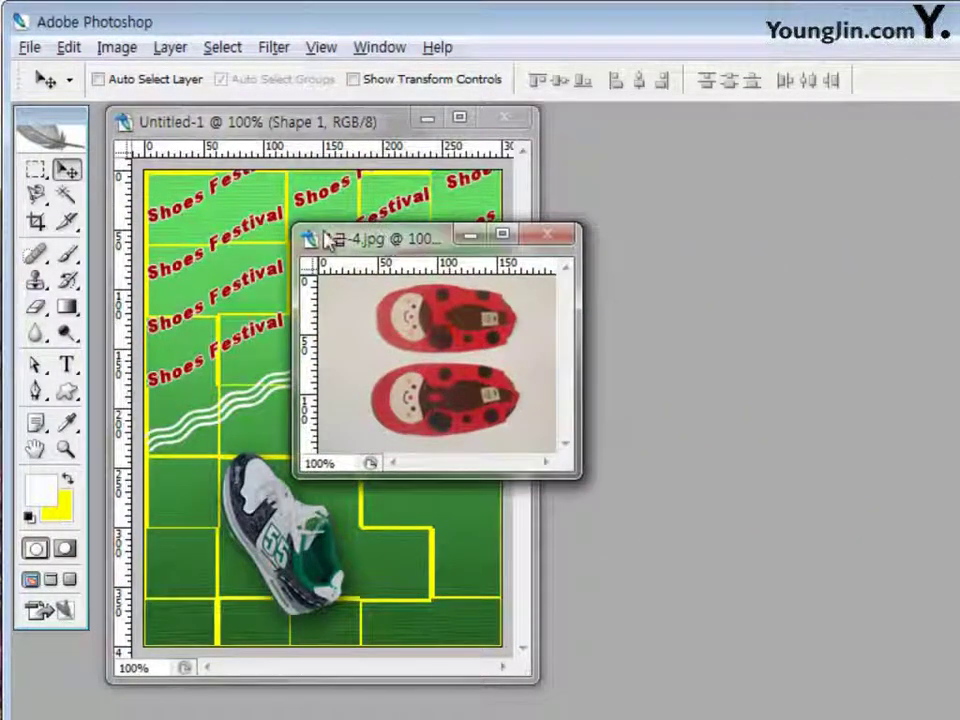
# Select the plain background of 1급-4.jpg with the Magic Wand and invert the selection to isolate the red shoes
pyautogui.click(67, 197)
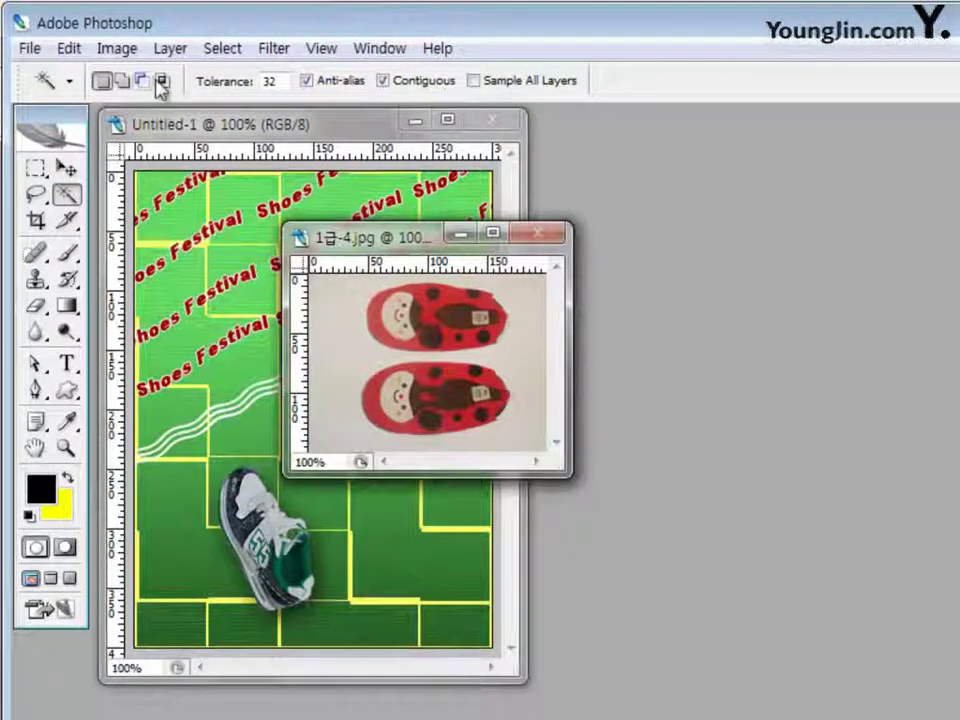
pyautogui.click(331, 316)
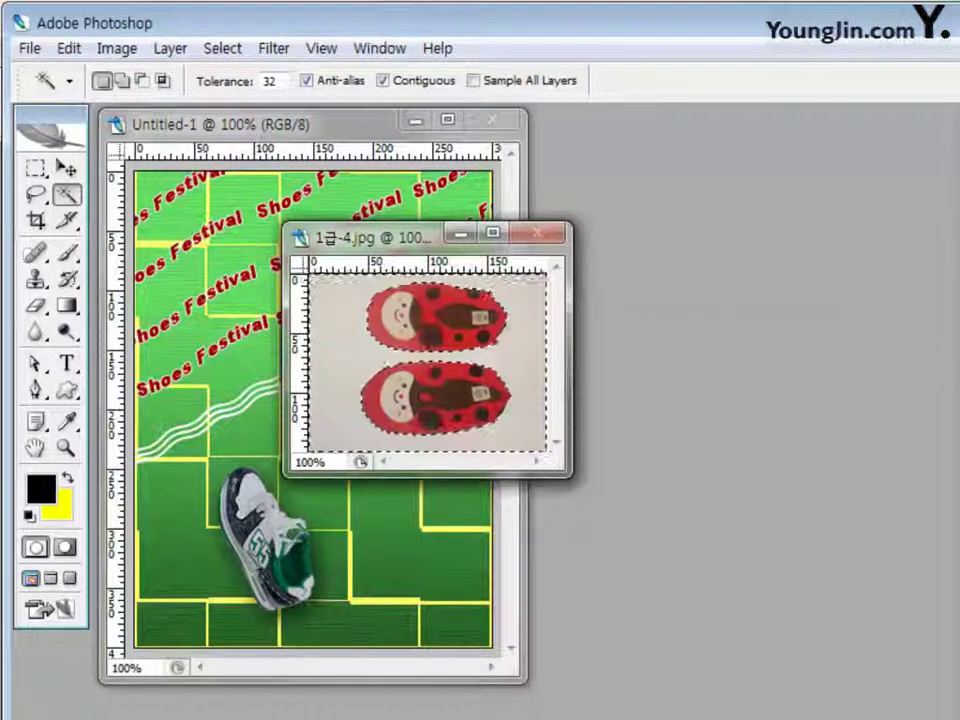
pyautogui.hotkey('ctrl', 'shift', 'i')
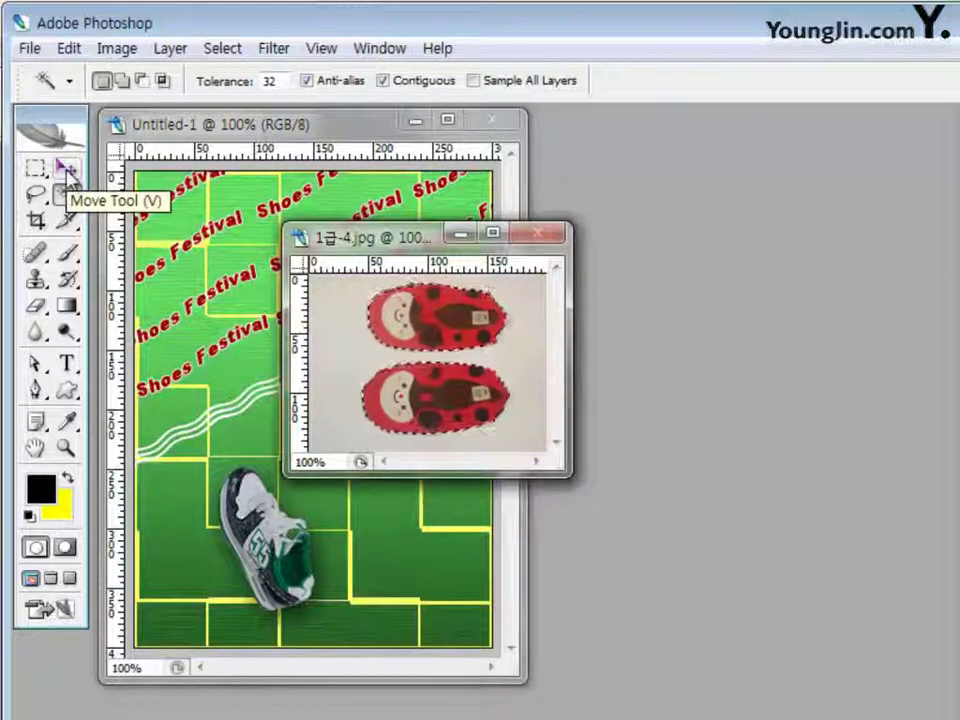
# Copy the selected red shoes onto the poster below the wavy line and close the source image
pyautogui.click(62, 168)
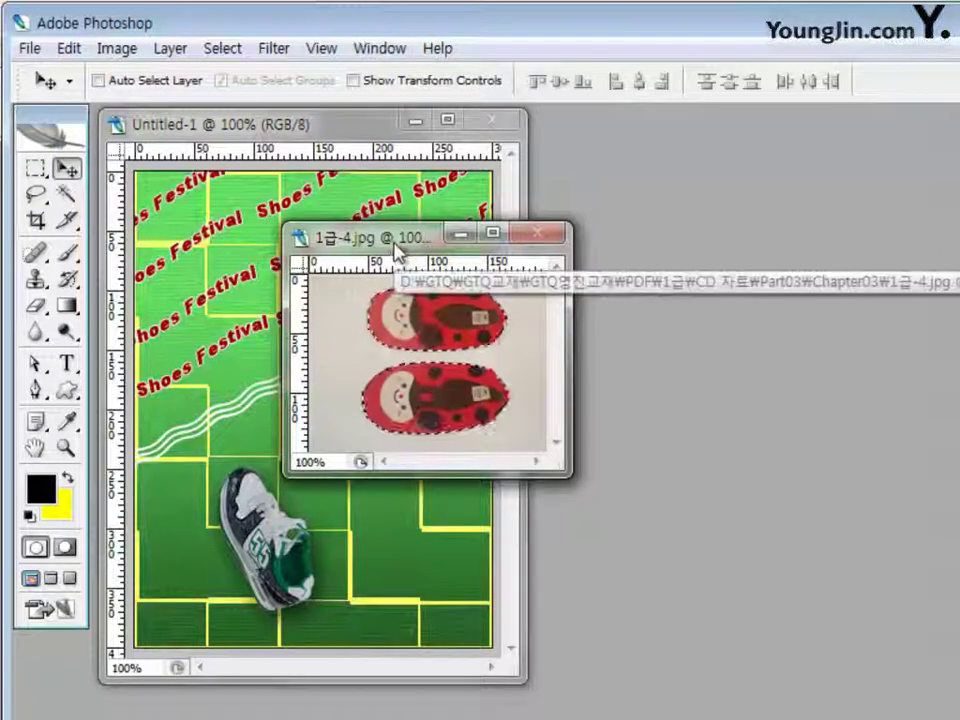
pyautogui.moveTo(396, 248); pyautogui.dragTo(583, 254)
pyautogui.moveTo(625, 320); pyautogui.dragTo(424, 432)
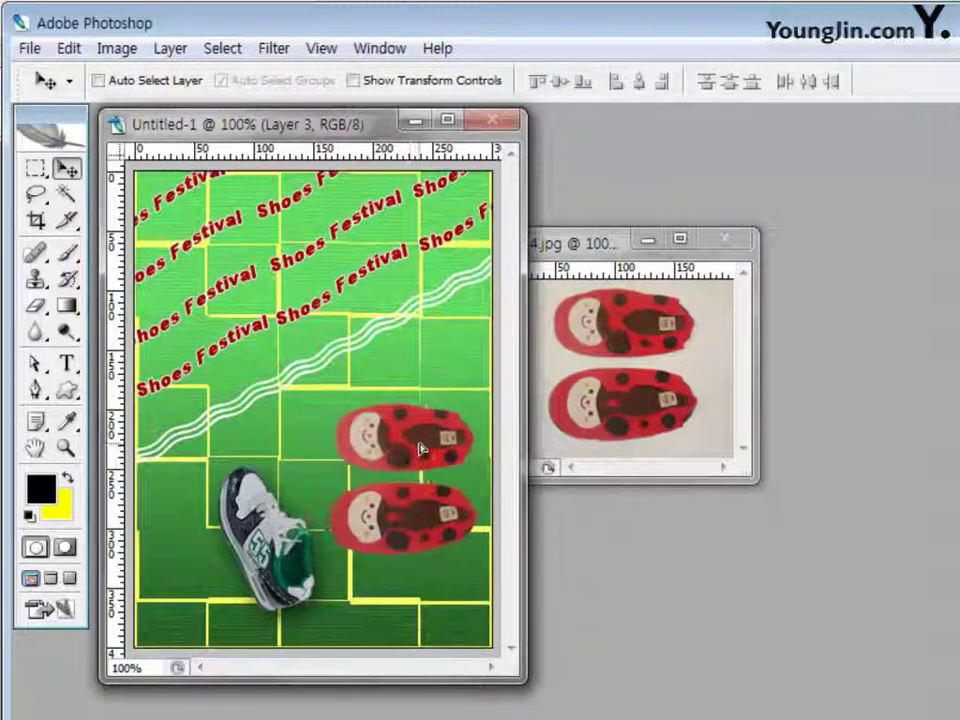
pyautogui.click(738, 246)
pyautogui.click(737, 243)
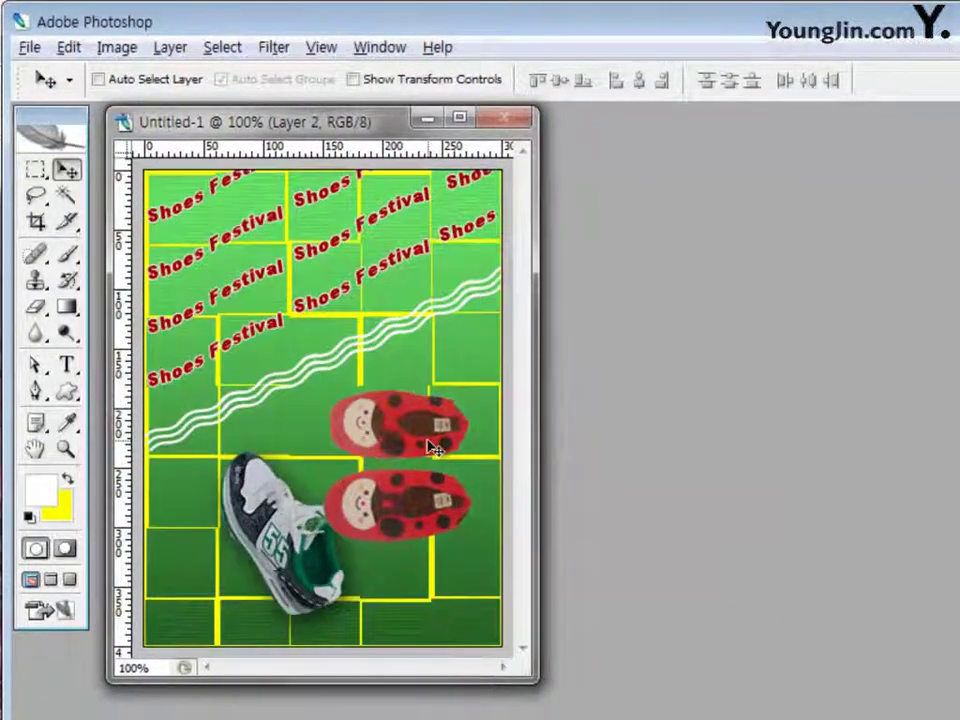
# Free-transform the red shoes to about 63.6% scale and 115° rotation, placing them near the poster's lower-right corner
pyautogui.hotkey('ctrl', 't')
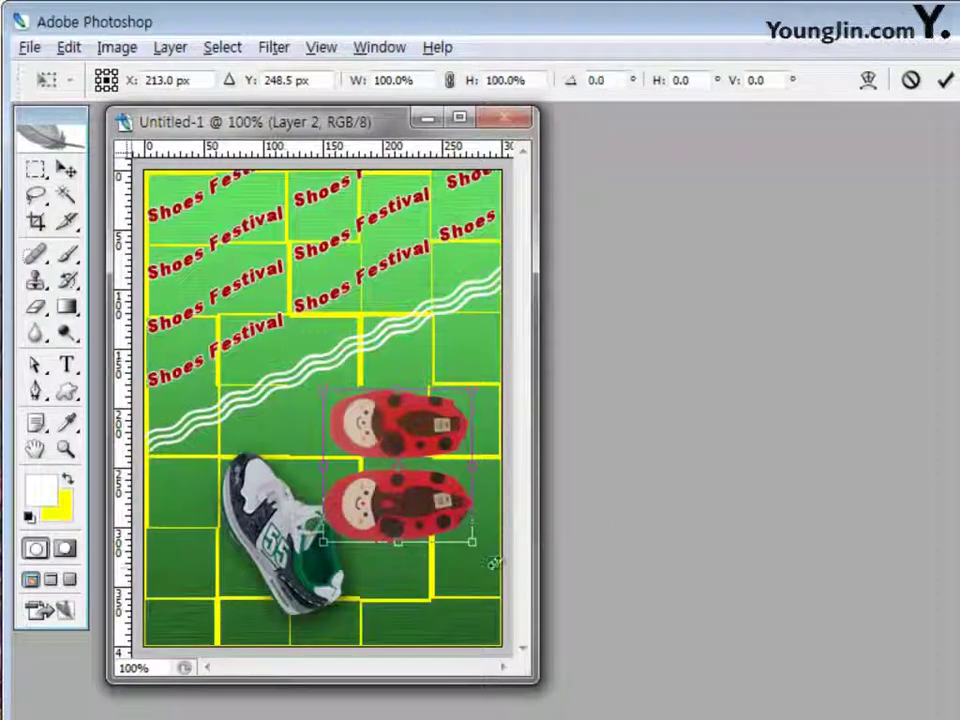
pyautogui.moveTo(471, 541); pyautogui.dragTo(437, 494)
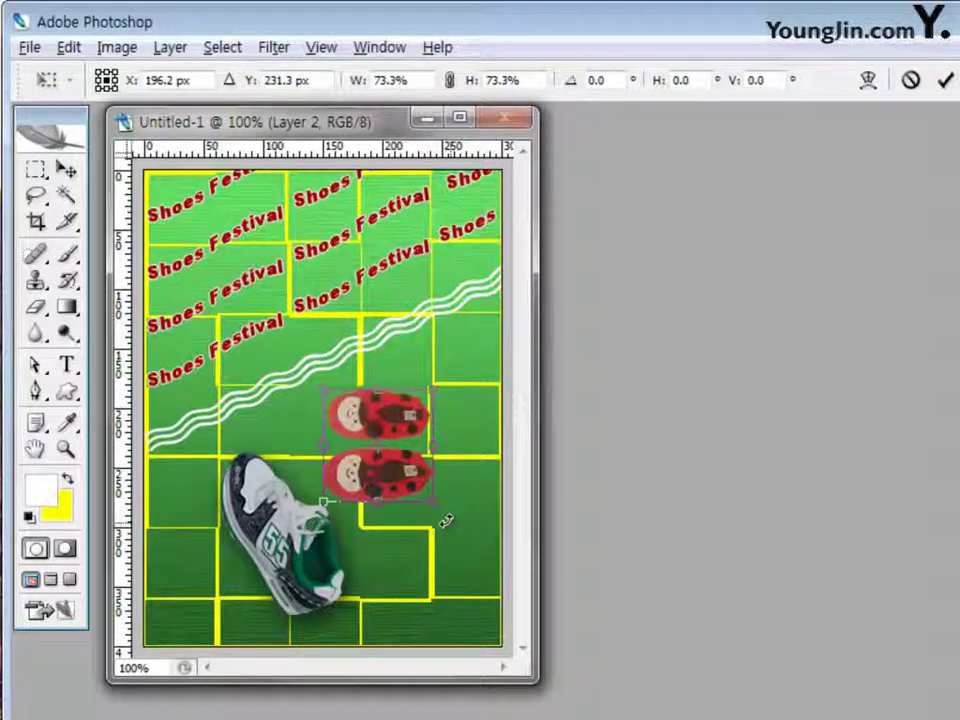
pyautogui.moveTo(446, 520); pyautogui.dragTo(262, 474)
pyautogui.moveTo(399, 518); pyautogui.dragTo(402, 507)
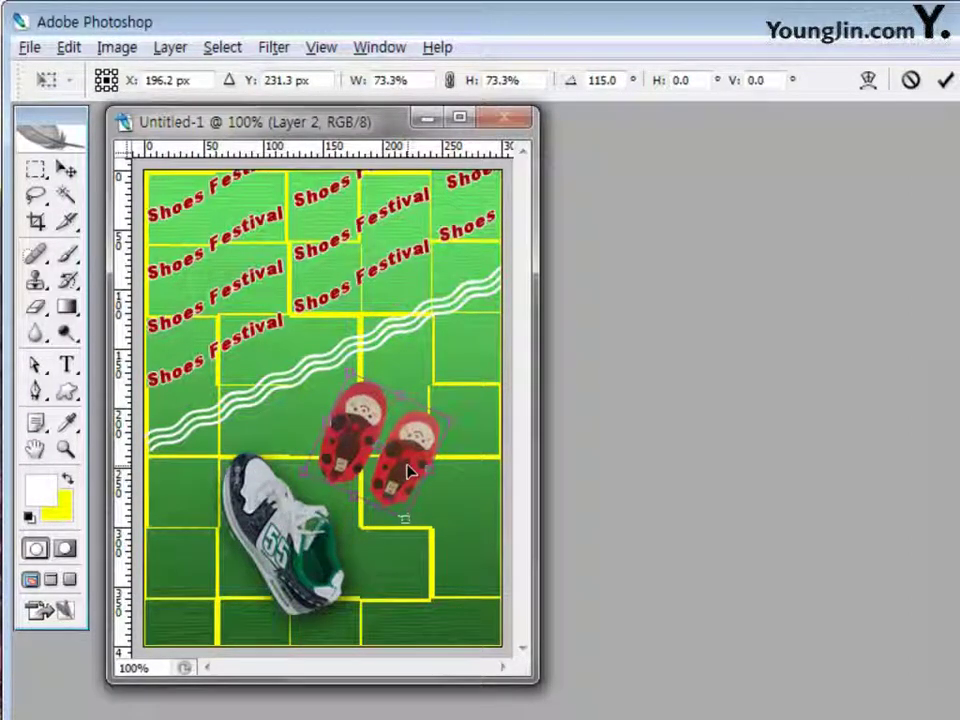
pyautogui.moveTo(408, 472); pyautogui.dragTo(455, 568)
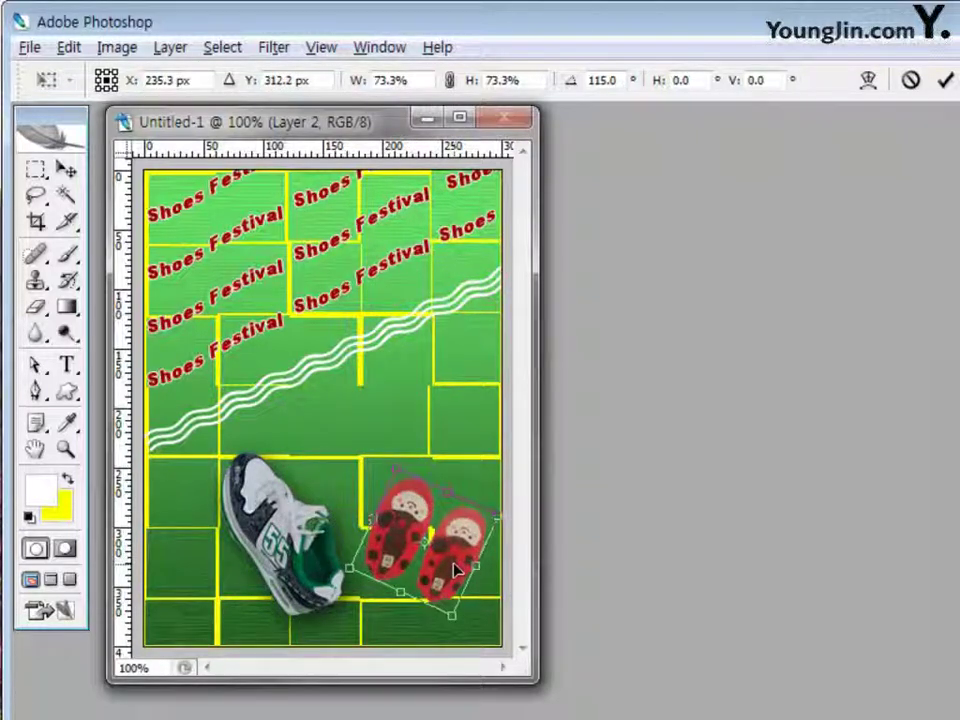
pyautogui.moveTo(458, 555); pyautogui.dragTo(452, 568)
pyautogui.moveTo(399, 489); pyautogui.dragTo(401, 505)
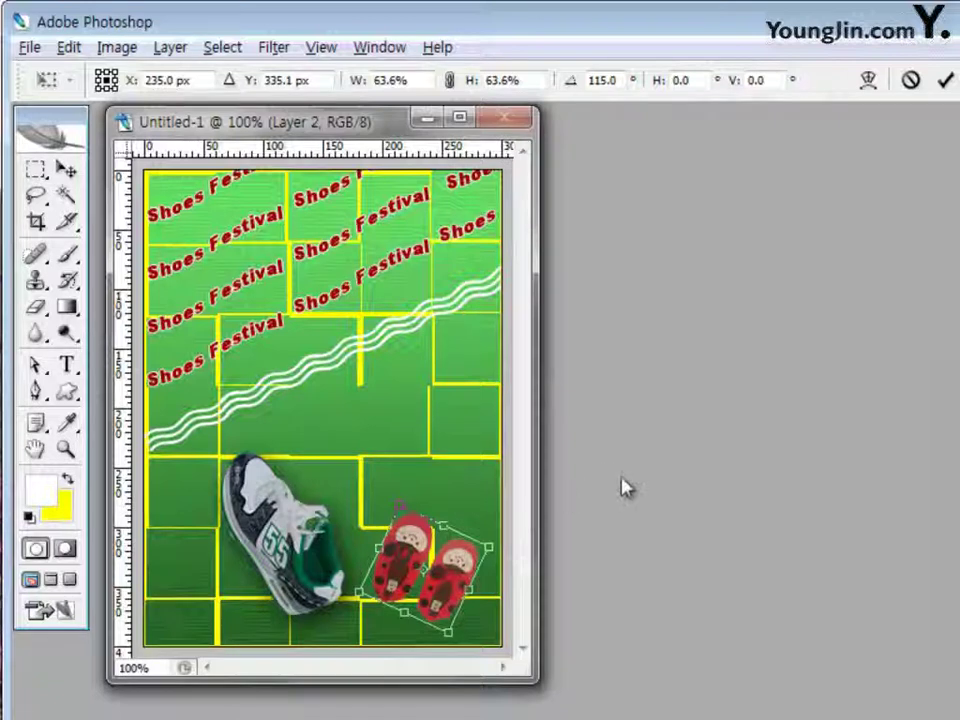
pyautogui.press('Return')
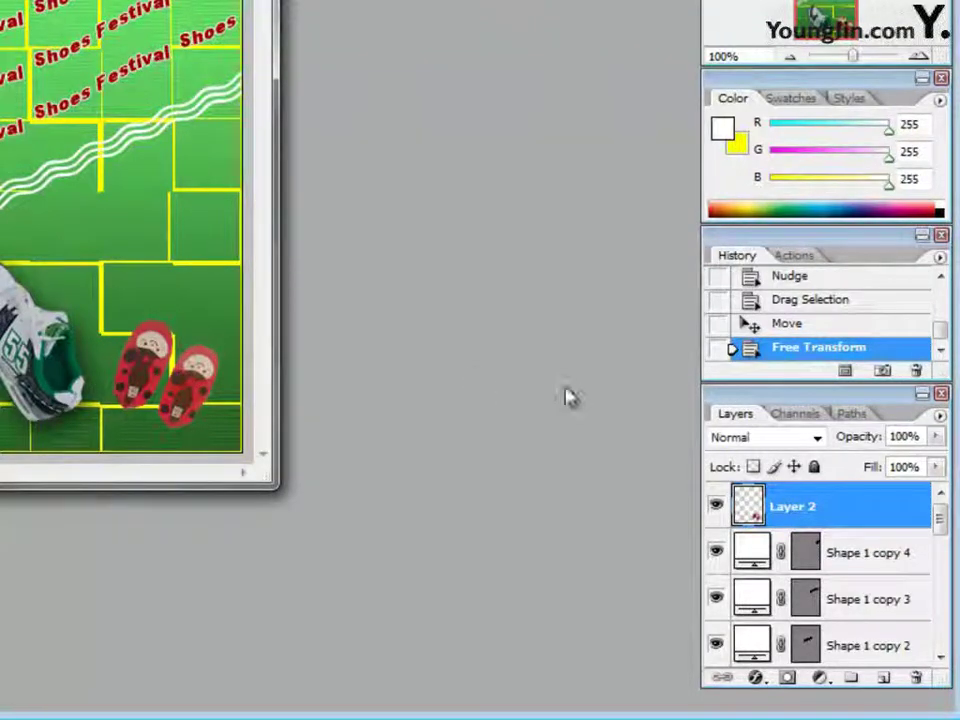
# Add a Stroke layer style in white (ffffff) to the red shoes layer
pyautogui.click(756, 679)
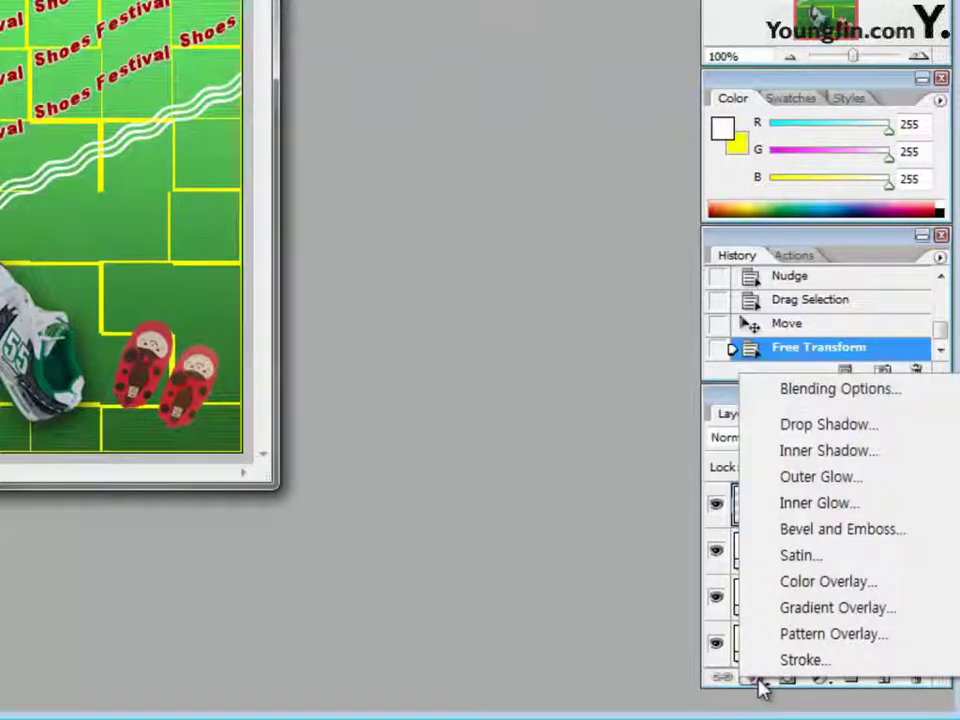
pyautogui.click(795, 660)
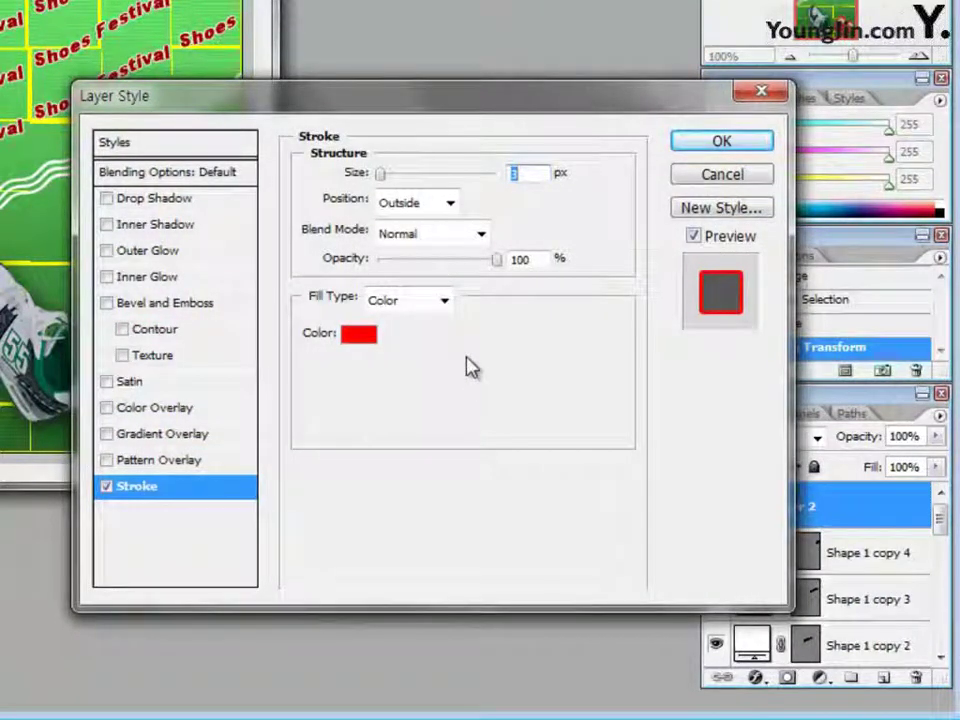
pyautogui.click(362, 338)
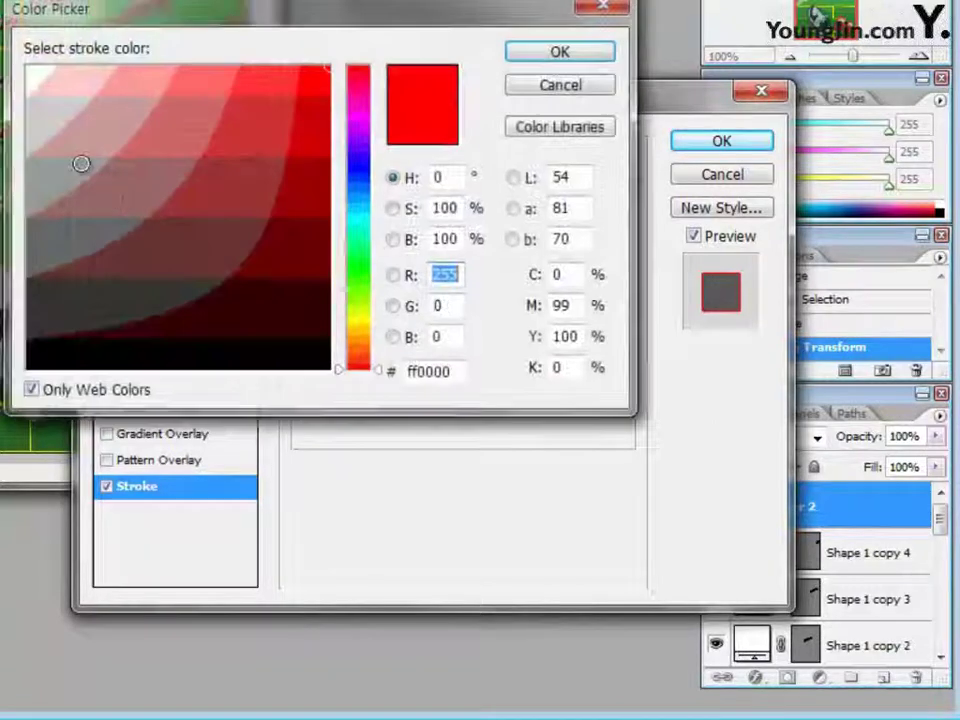
pyautogui.click(31, 78)
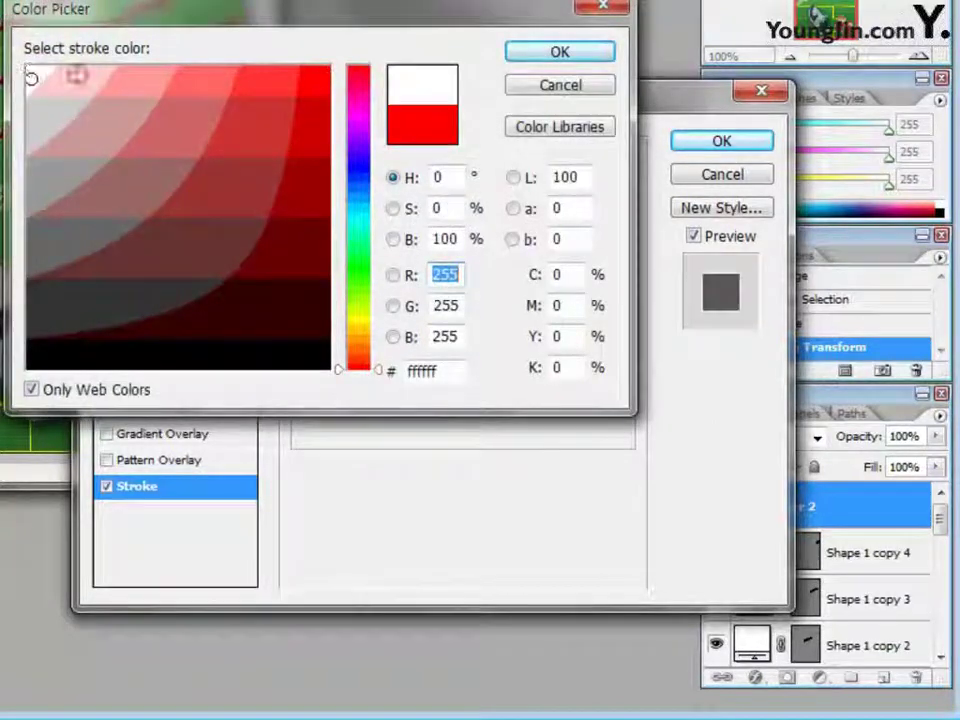
pyautogui.click(529, 60)
# Enable Bevel and Emboss on the red shoes layer with the style set to Emboss
pyautogui.click(170, 302)
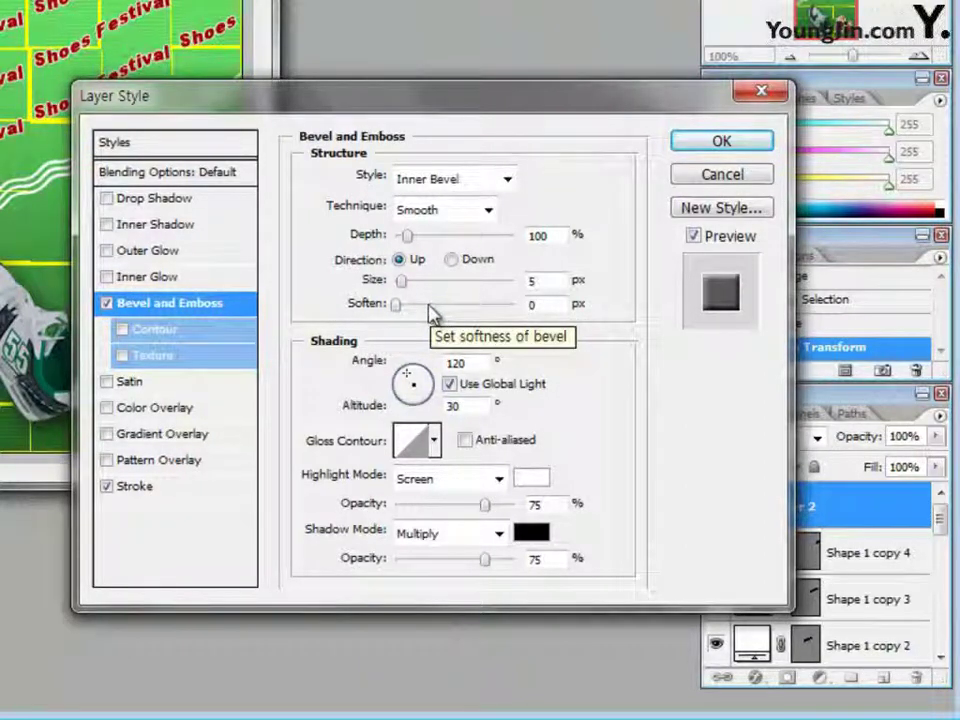
pyautogui.click(456, 180)
pyautogui.click(448, 244)
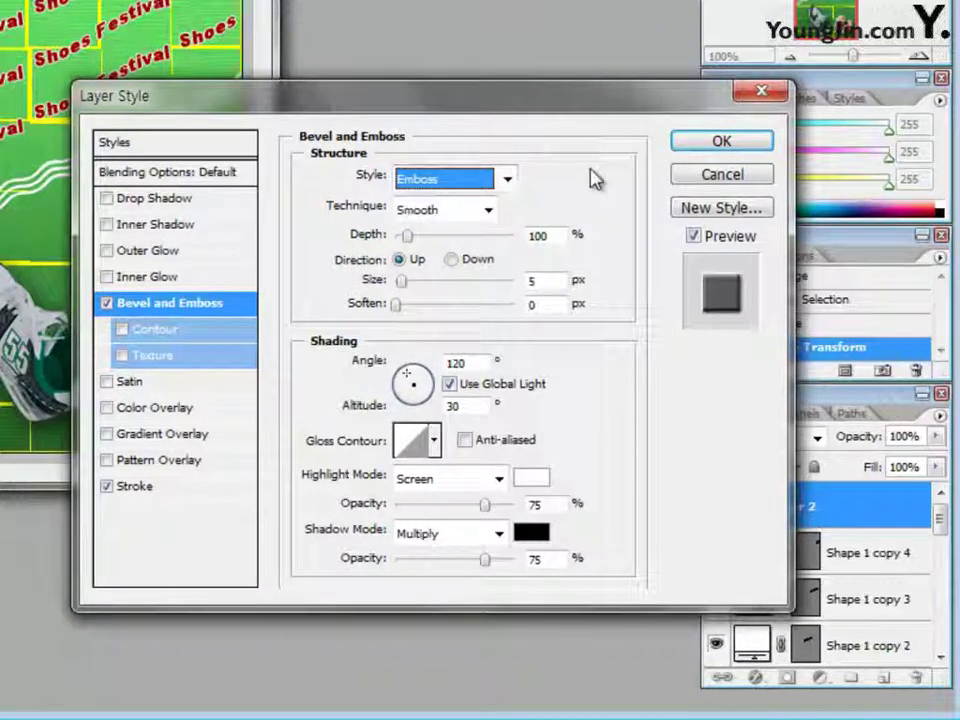
pyautogui.press('Tab')
# Add an Outer Glow with 10% spread and 10 px size to the red shoes and apply the layer styles
pyautogui.click(158, 252)
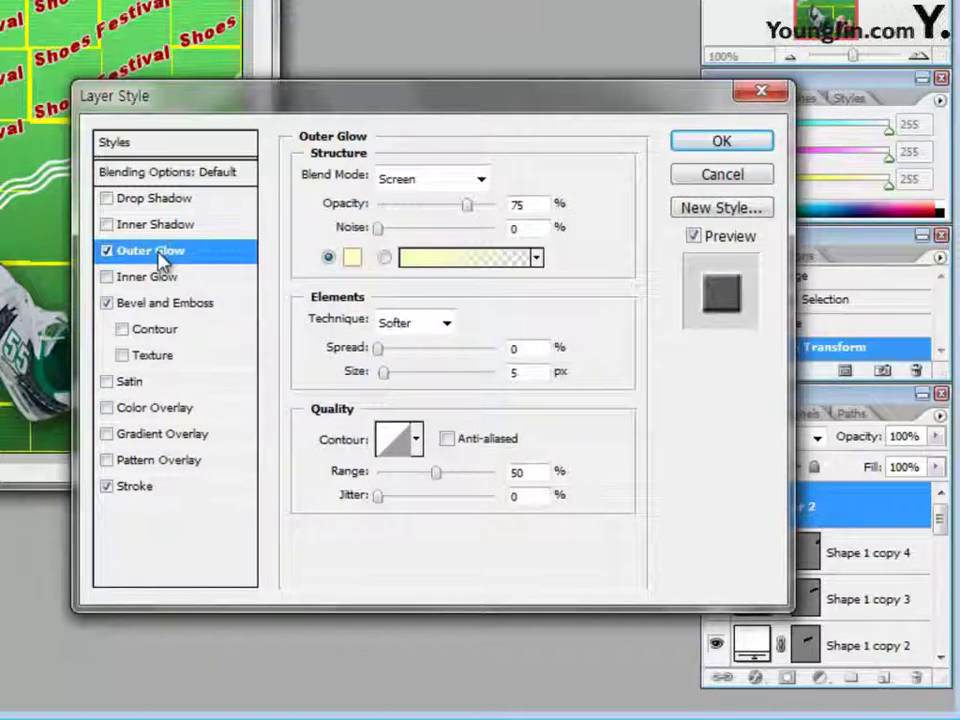
pyautogui.doubleClick(514, 347)
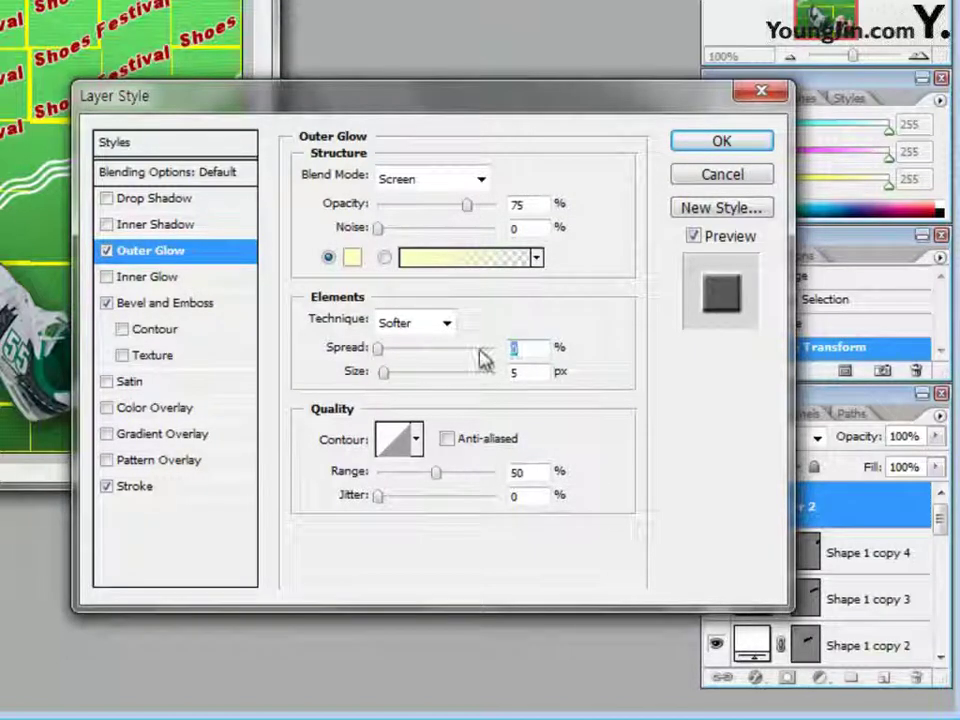
pyautogui.write('10')
pyautogui.press('Tab')
pyautogui.write('10')
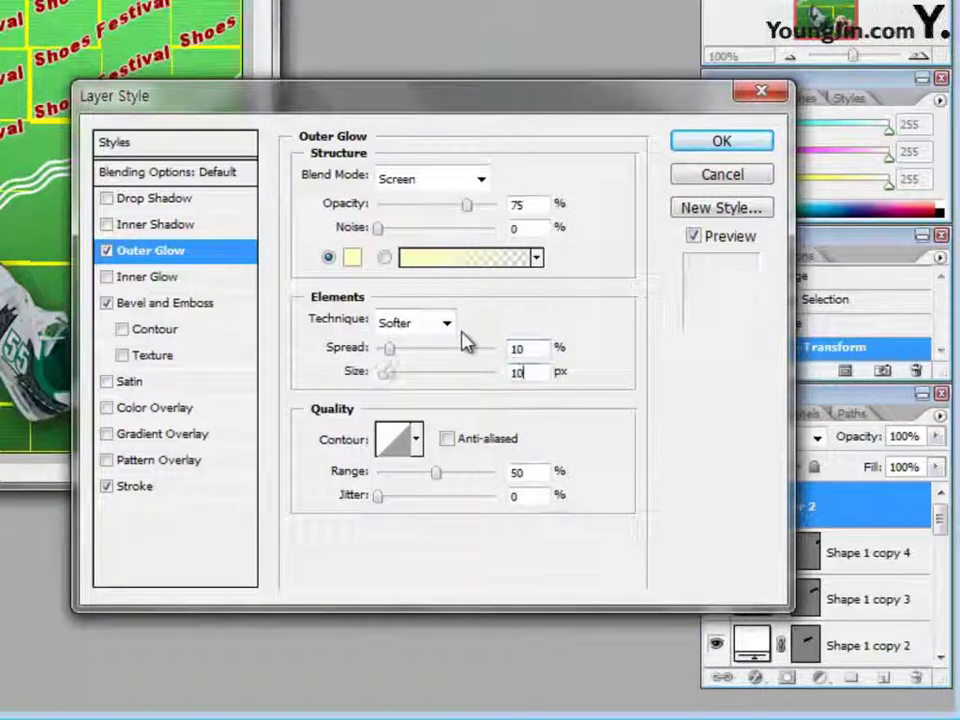
pyautogui.click(724, 142)
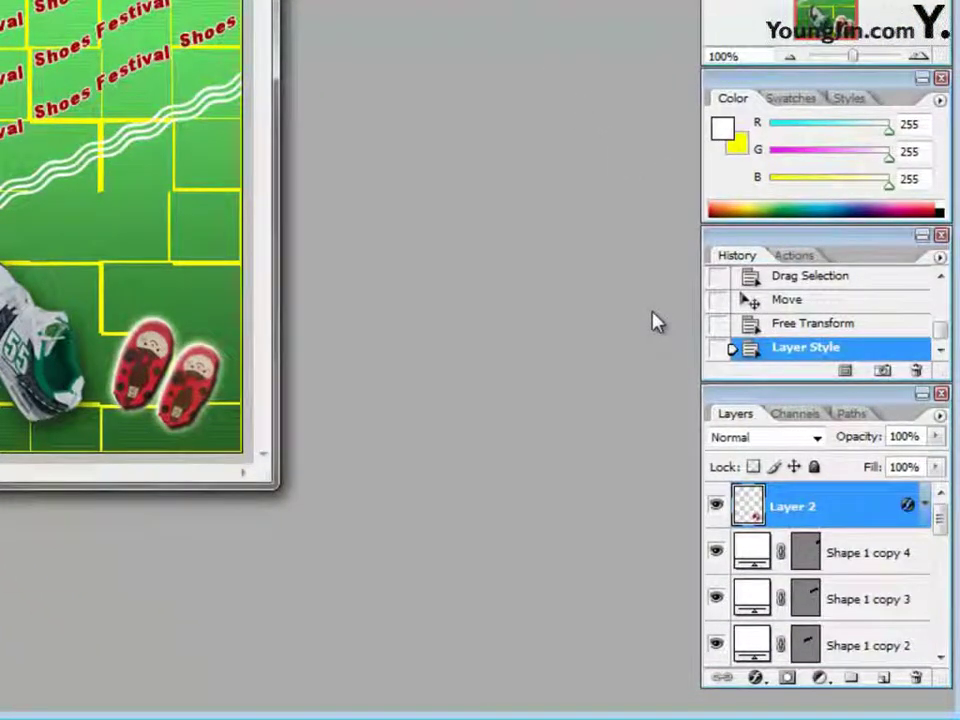
# On a new layer, draw a rectangular selection with 10 px feather above the red shoes and fill it with white
pyautogui.click(885, 680)
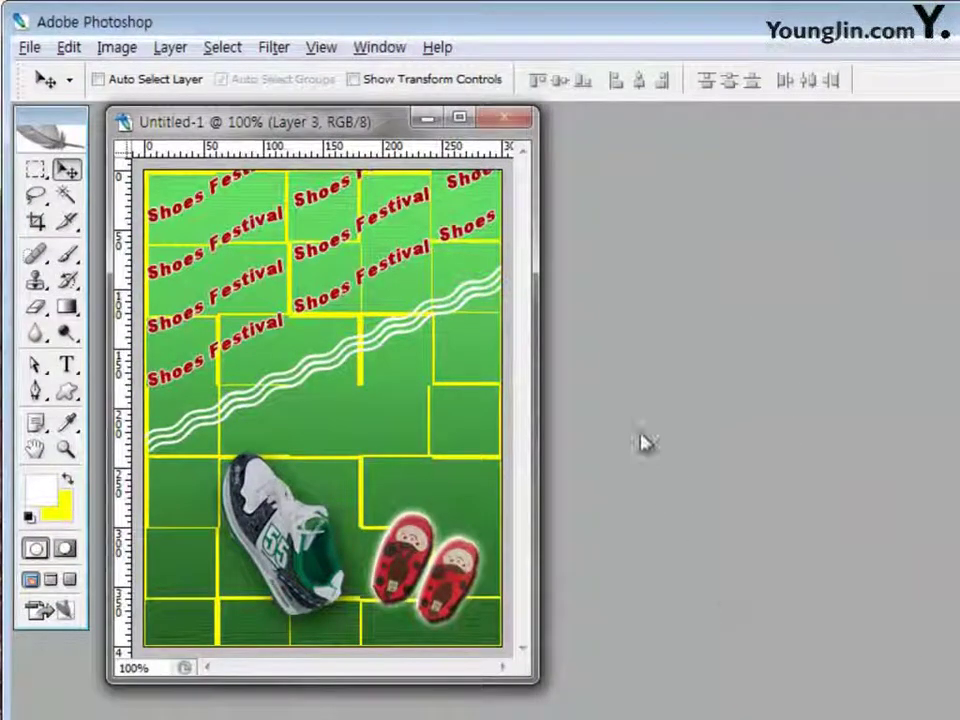
pyautogui.click(38, 175)
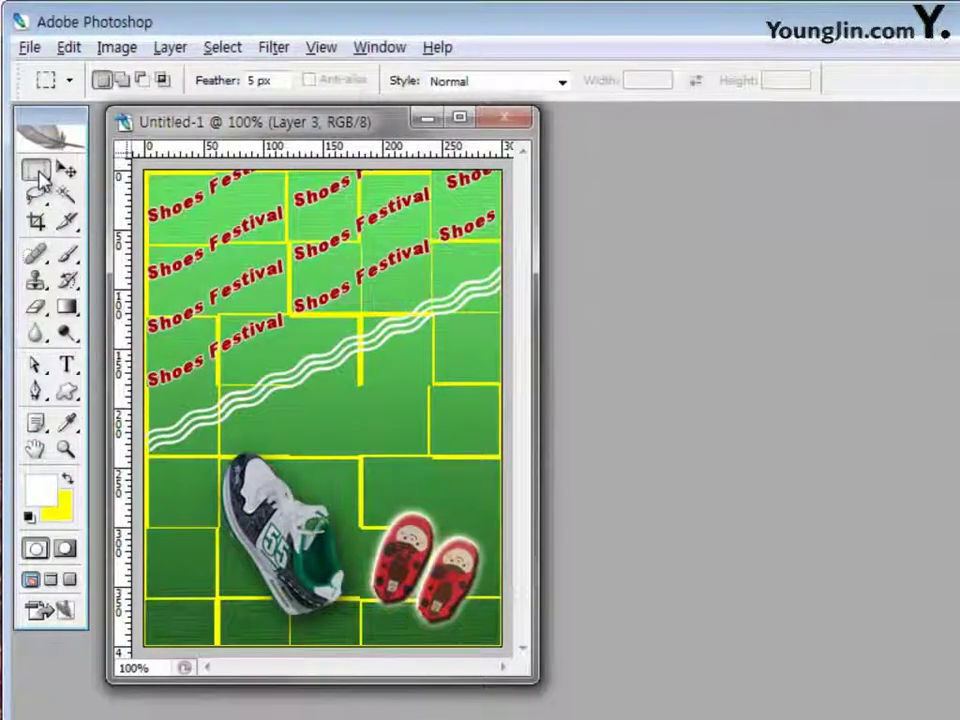
pyautogui.moveTo(288, 80); pyautogui.dragTo(167, 81)
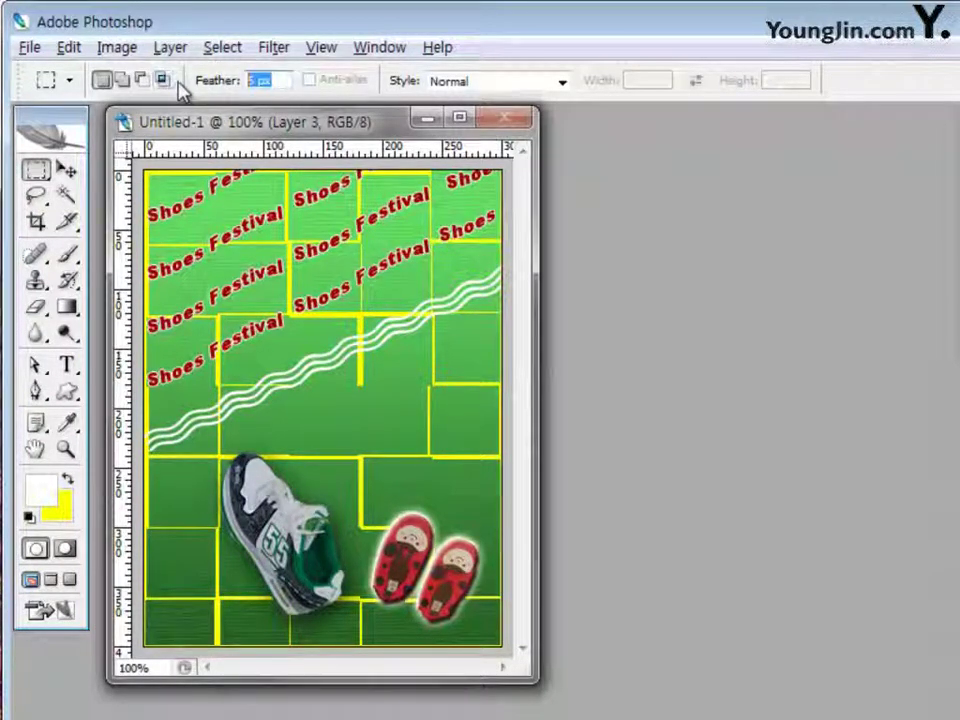
pyautogui.write('10')
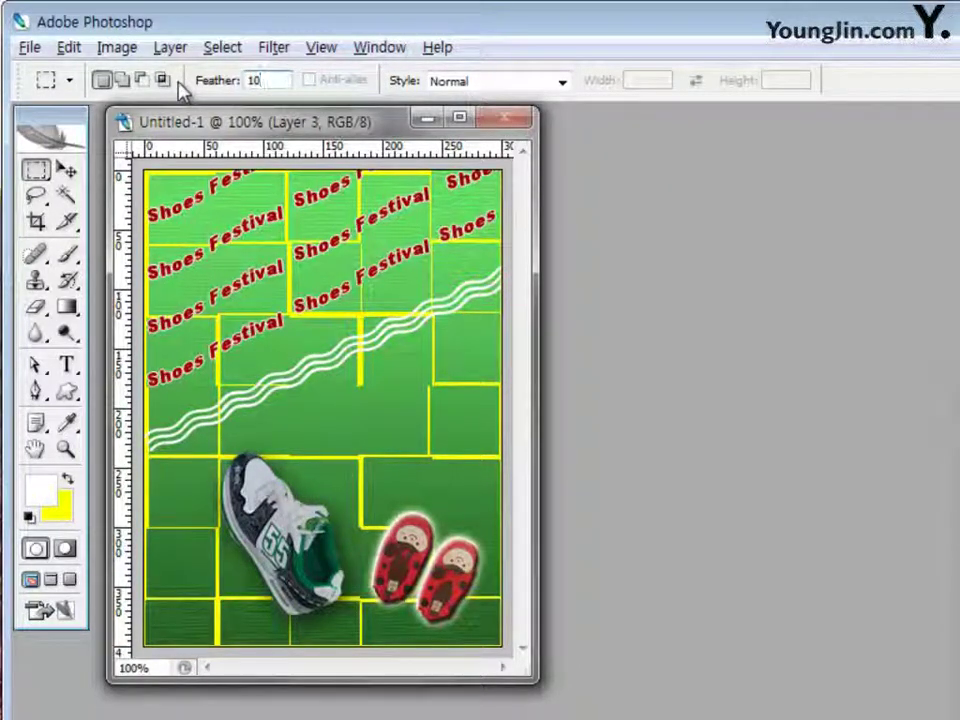
pyautogui.click(42, 494)
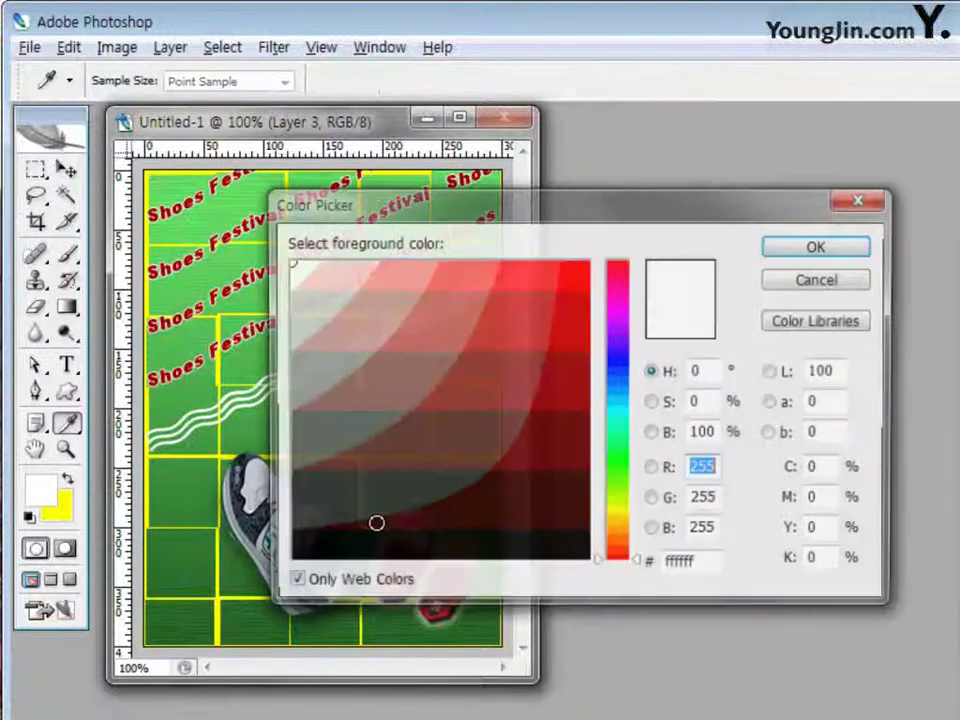
pyautogui.click(803, 250)
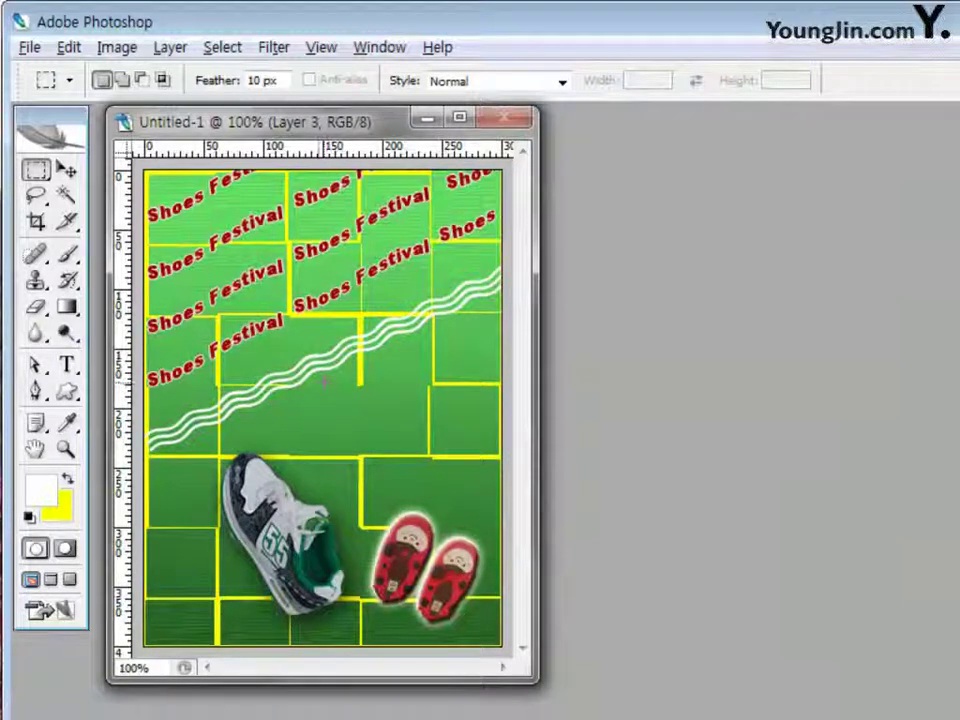
pyautogui.moveTo(431, 384); pyautogui.dragTo(485, 493)
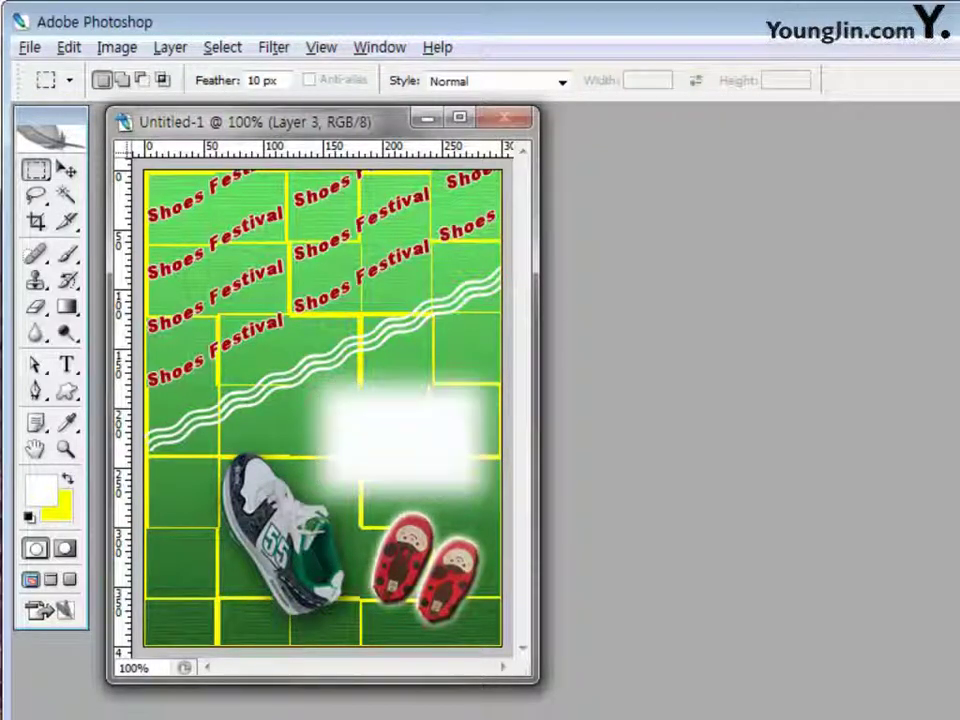
# Deselect the white box and start a text line inside it in Arial Italic, 20 pt, black (000000)
pyautogui.hotkey('ctrl', 'd')
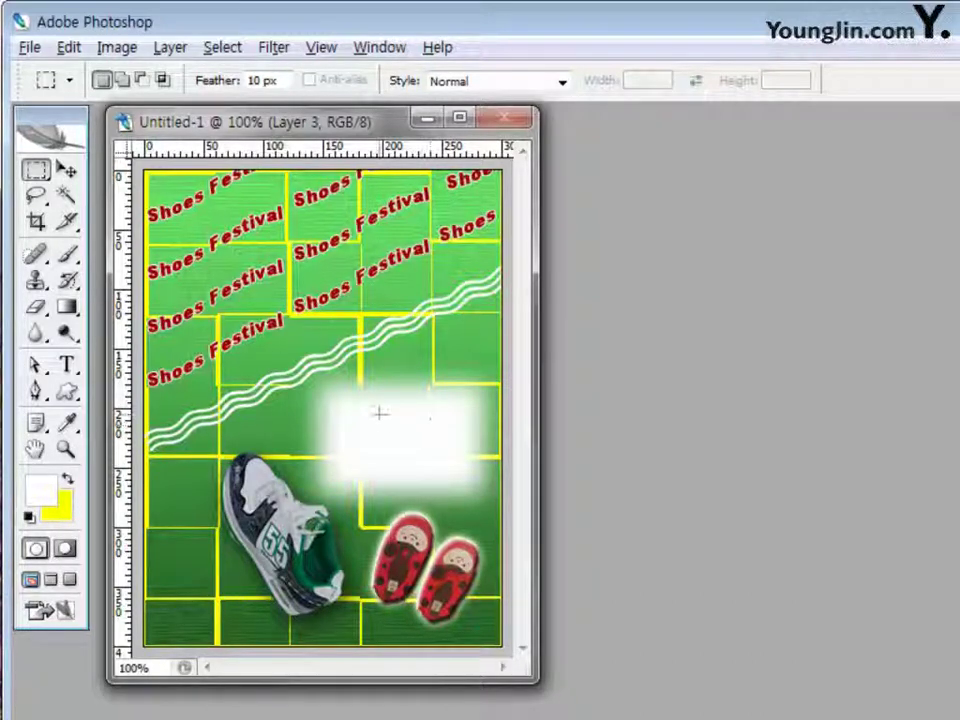
pyautogui.click(67, 367)
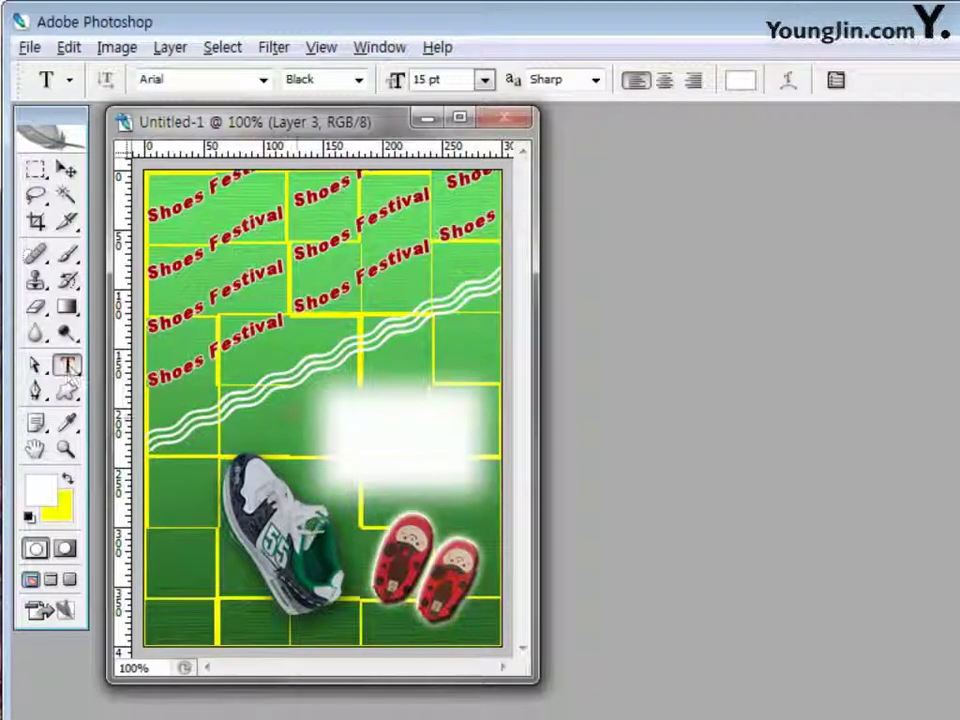
pyautogui.click(344, 427)
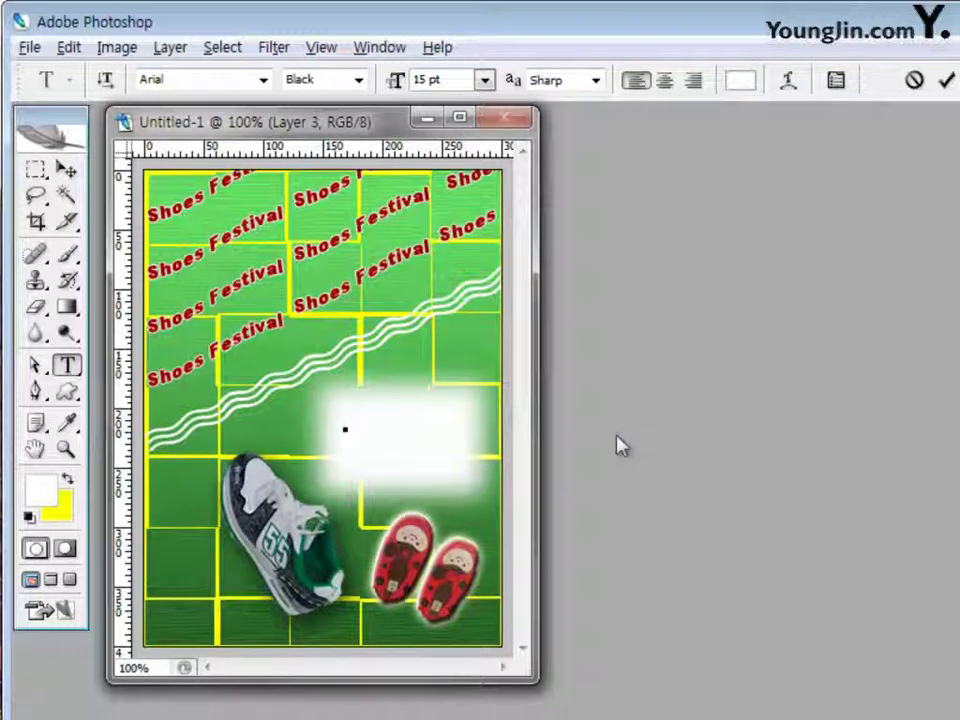
pyautogui.click(357, 84)
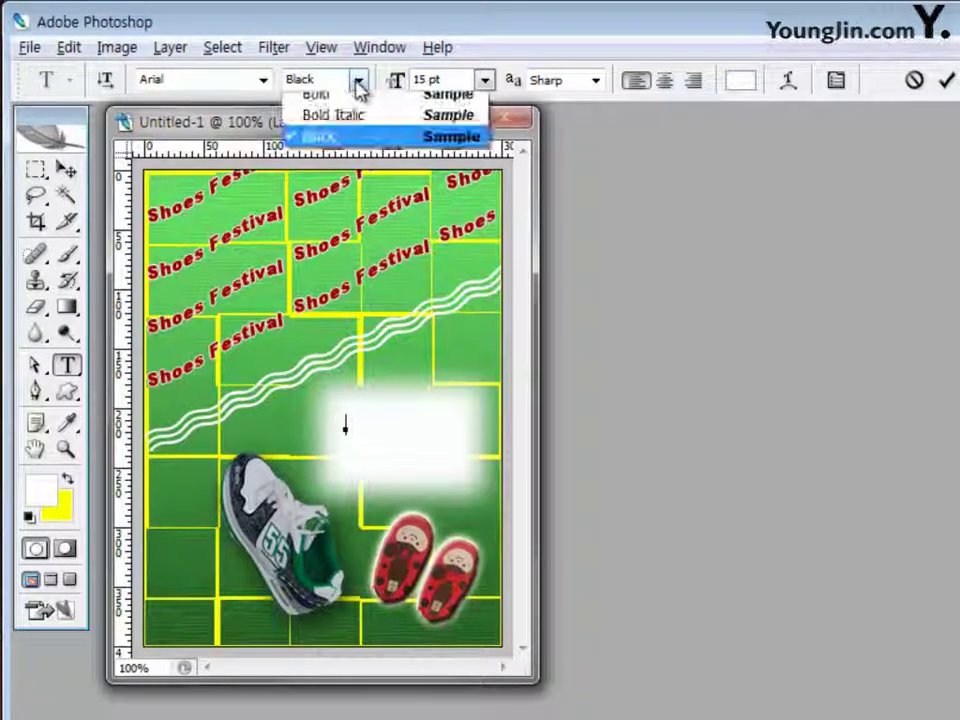
pyautogui.click(365, 212)
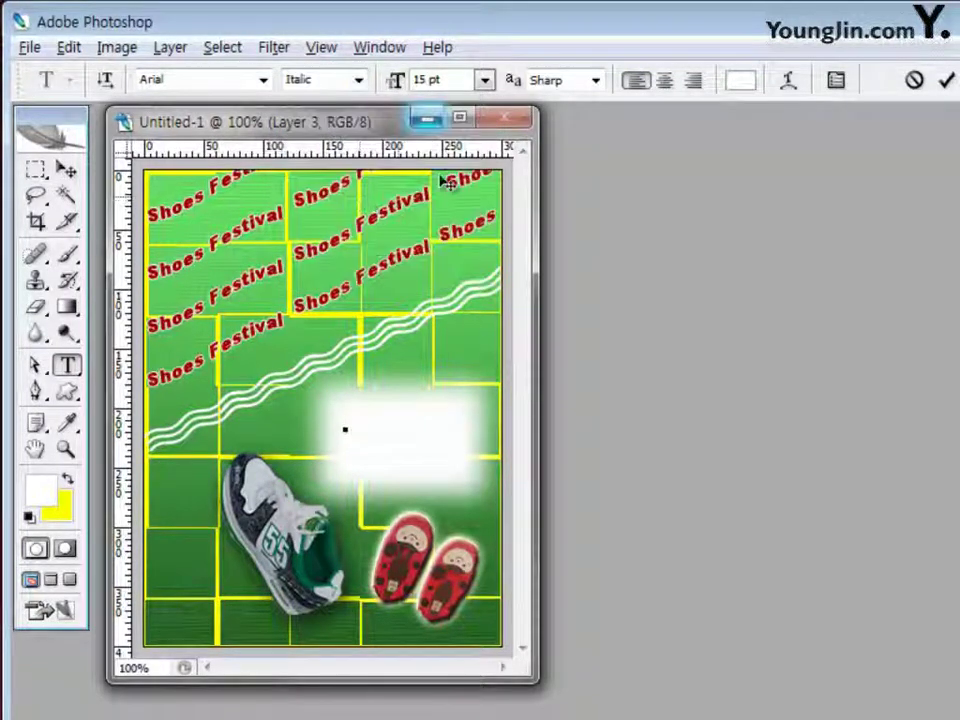
pyautogui.click(450, 79)
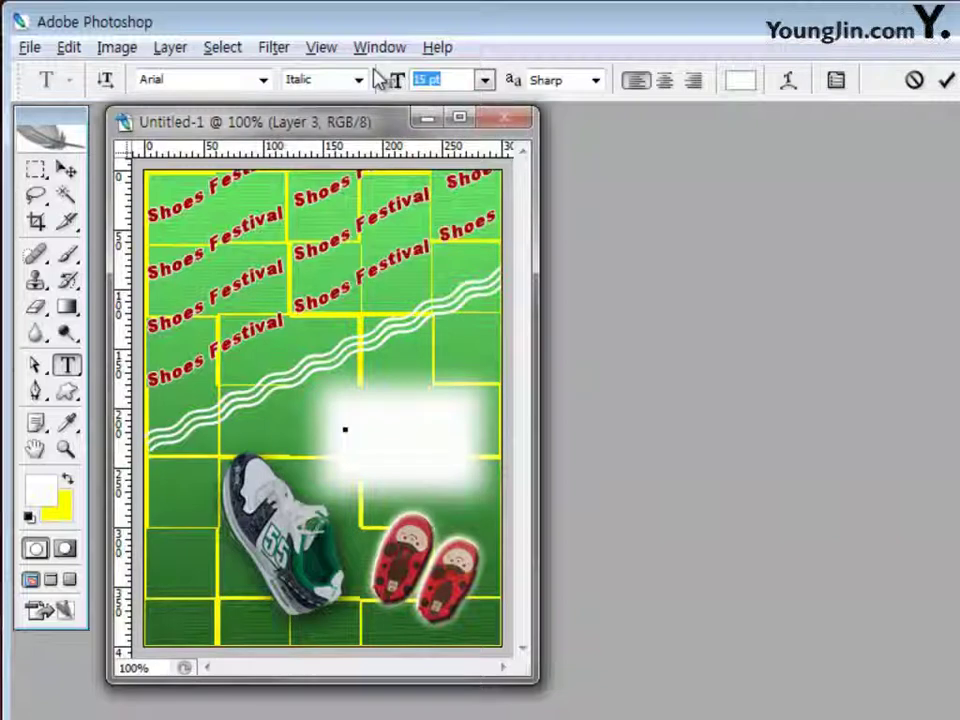
pyautogui.write('20')
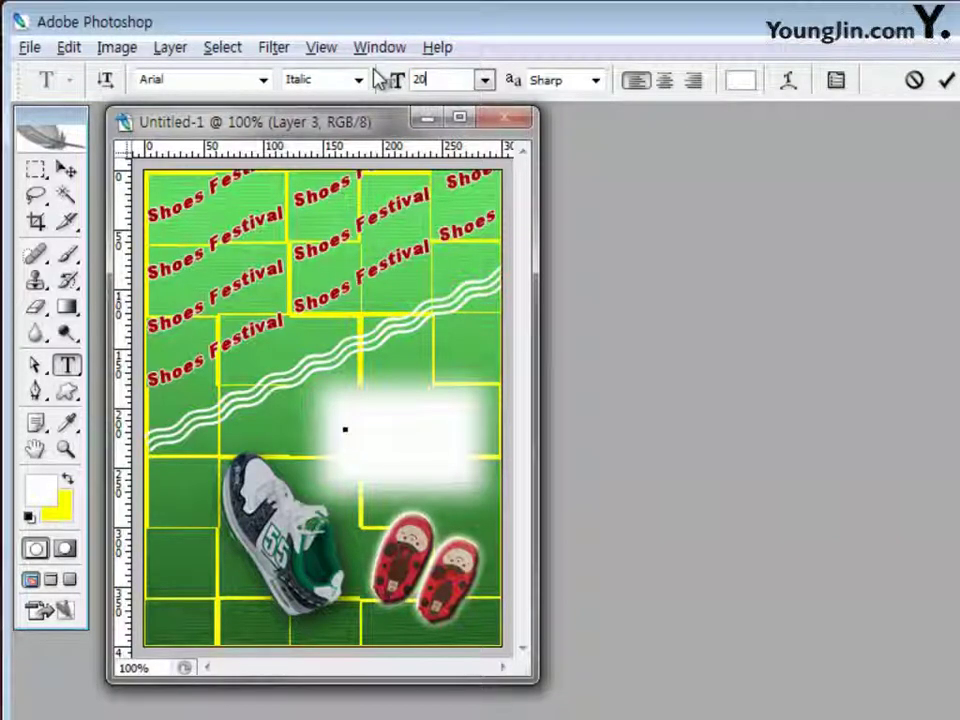
pyautogui.click(740, 79)
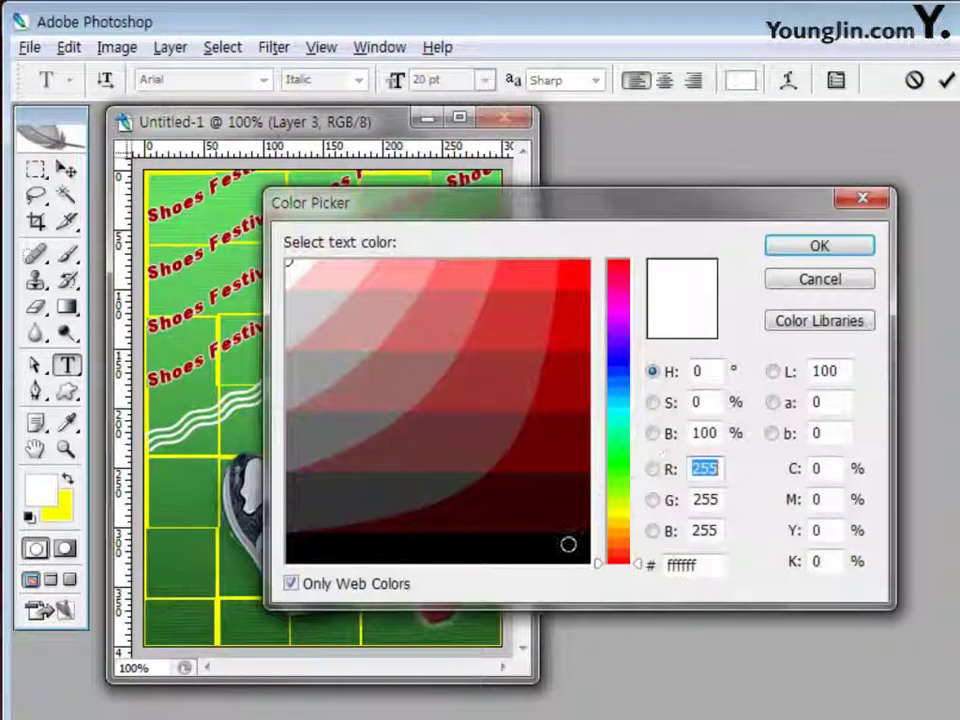
pyautogui.click(568, 549)
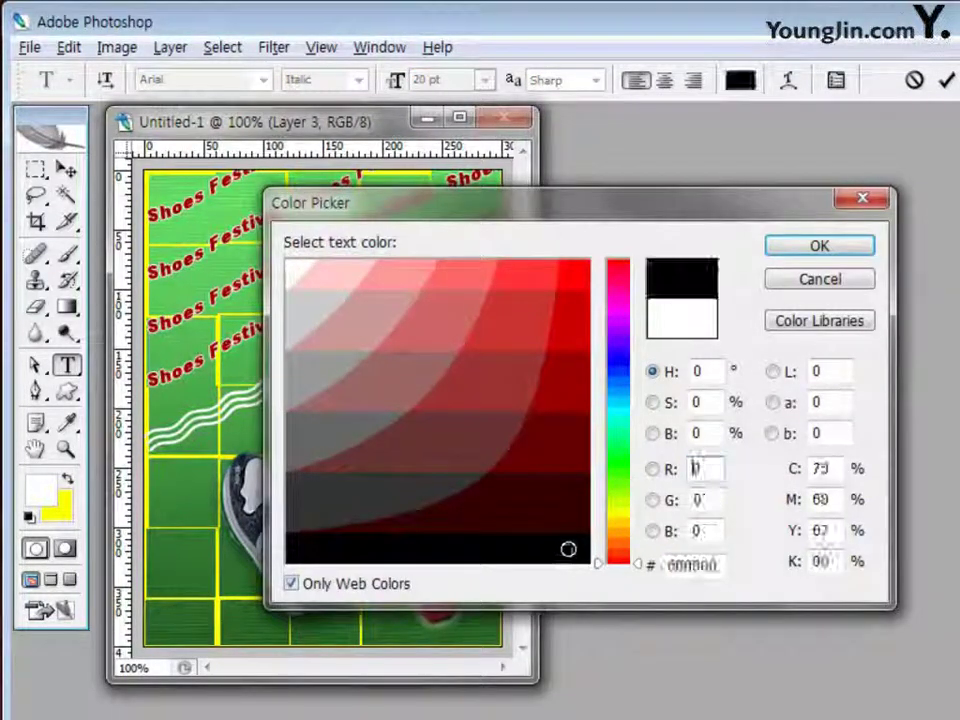
pyautogui.click(806, 249)
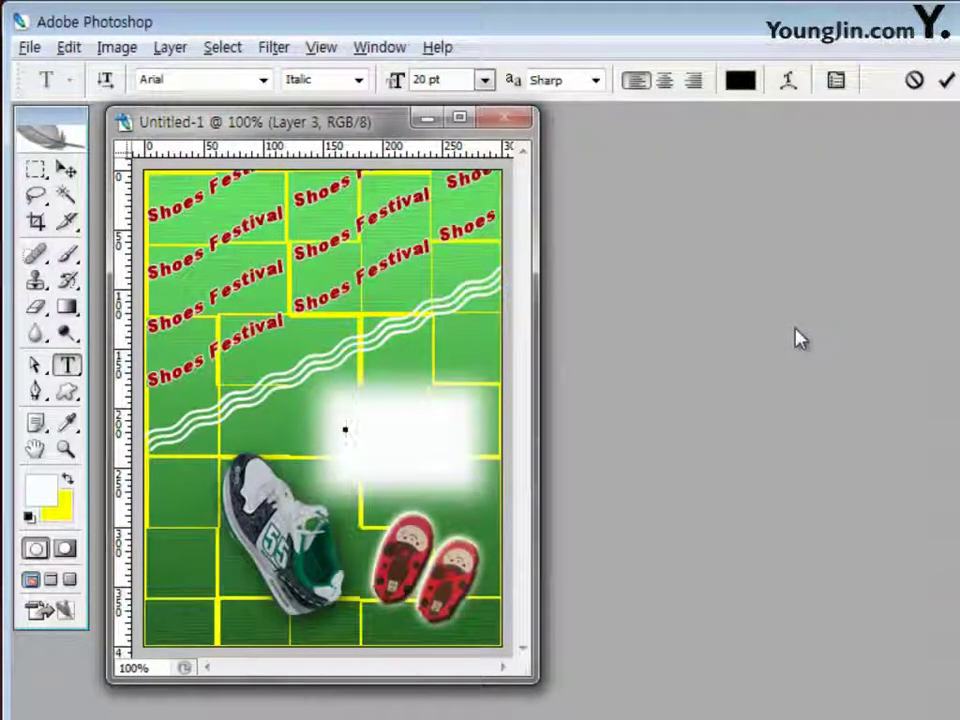
# Enter the text "Shoes Festival", position it across the upper part of the white box and commit it
pyautogui.write('Shoes')
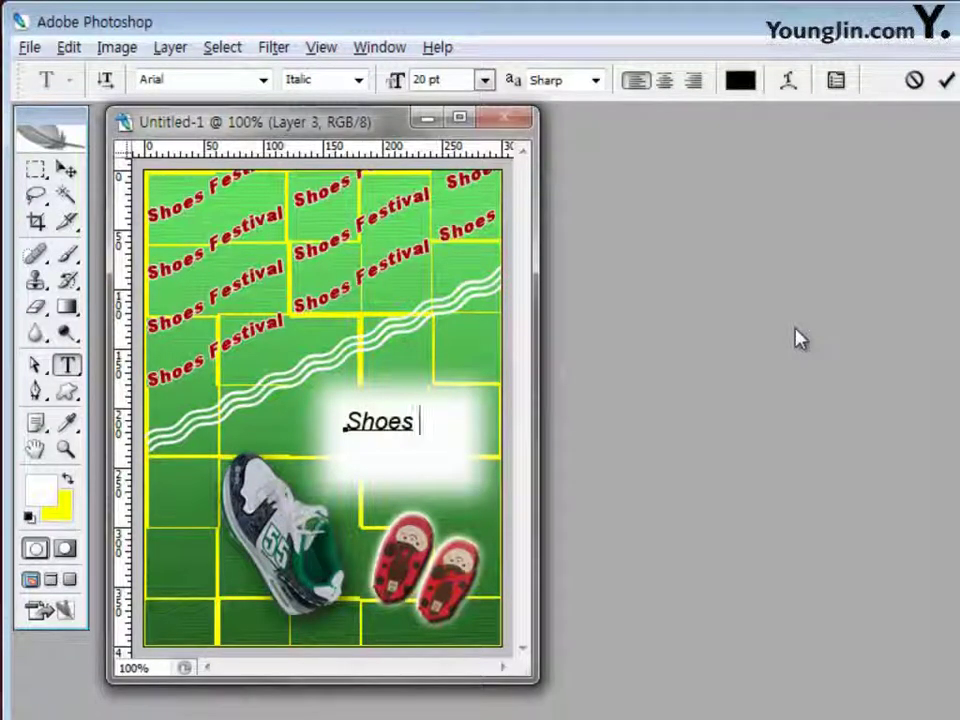
pyautogui.write(' Festival')
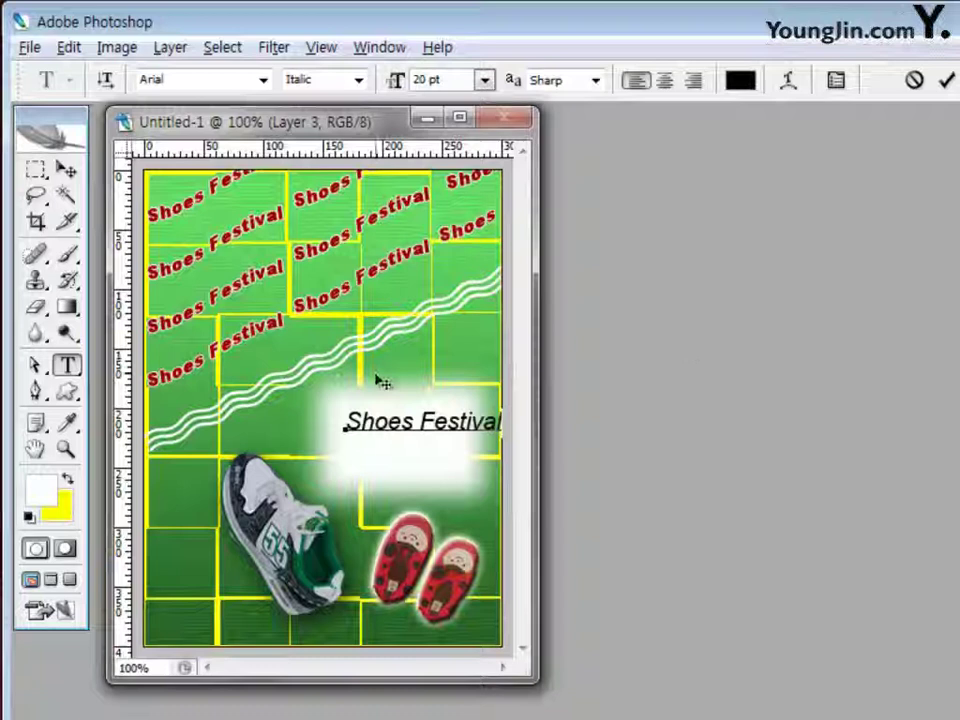
pyautogui.moveTo(383, 383); pyautogui.dragTo(358, 381)
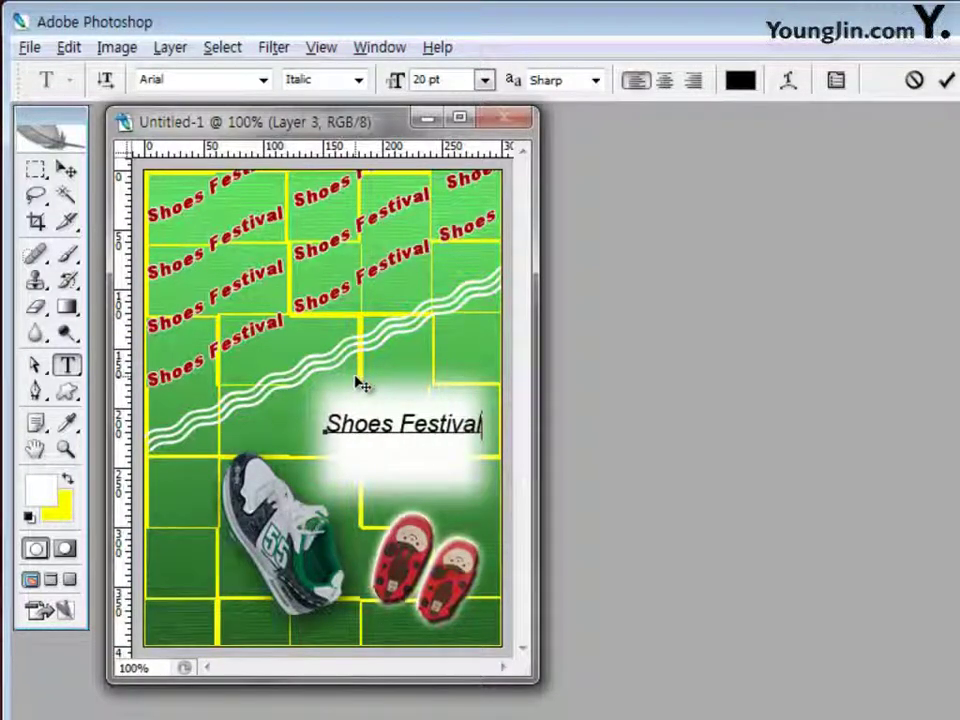
pyautogui.moveTo(357, 380); pyautogui.dragTo(353, 378)
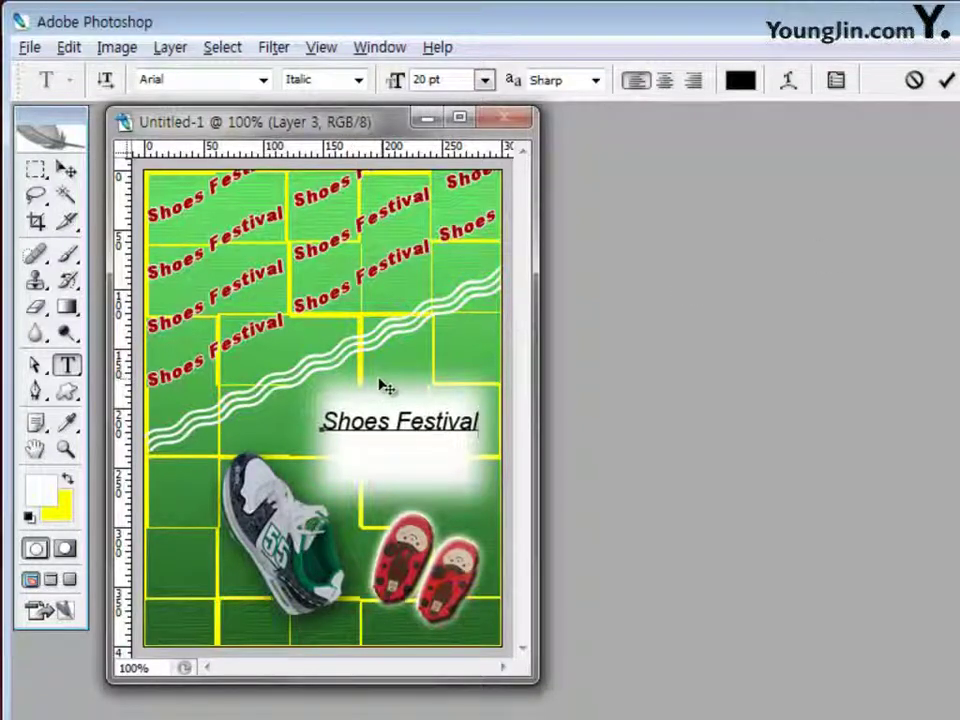
pyautogui.moveTo(377, 386)
pyautogui.mouseDown()
pyautogui.moveTo(383, 378)
pyautogui.moveTo(375, 379)
pyautogui.mouseUp()
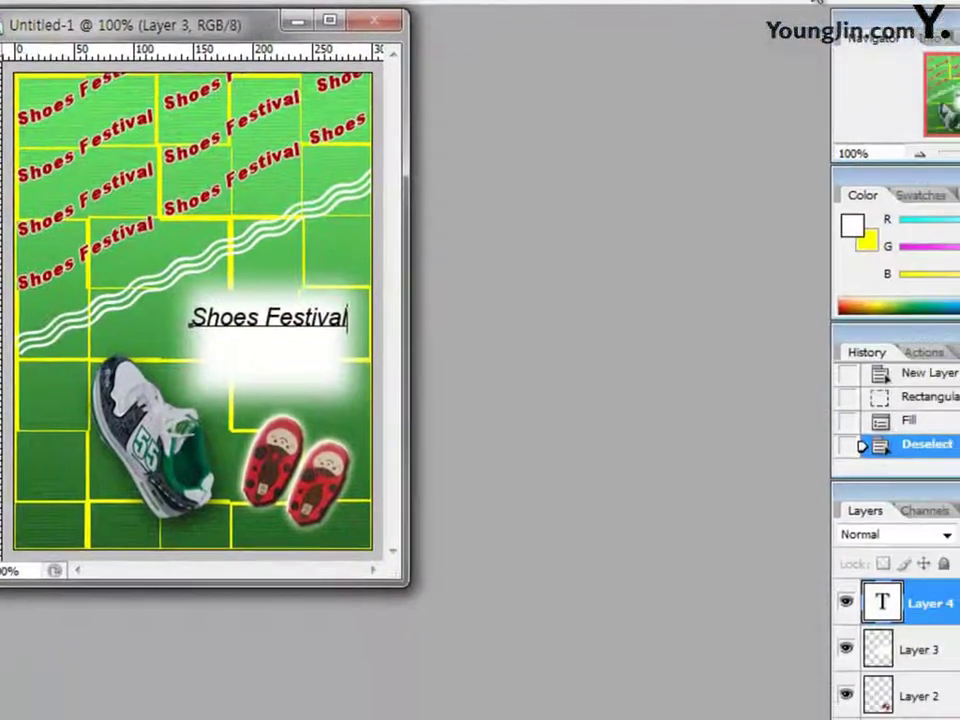
pyautogui.hotkey('ctrl', 'Return')
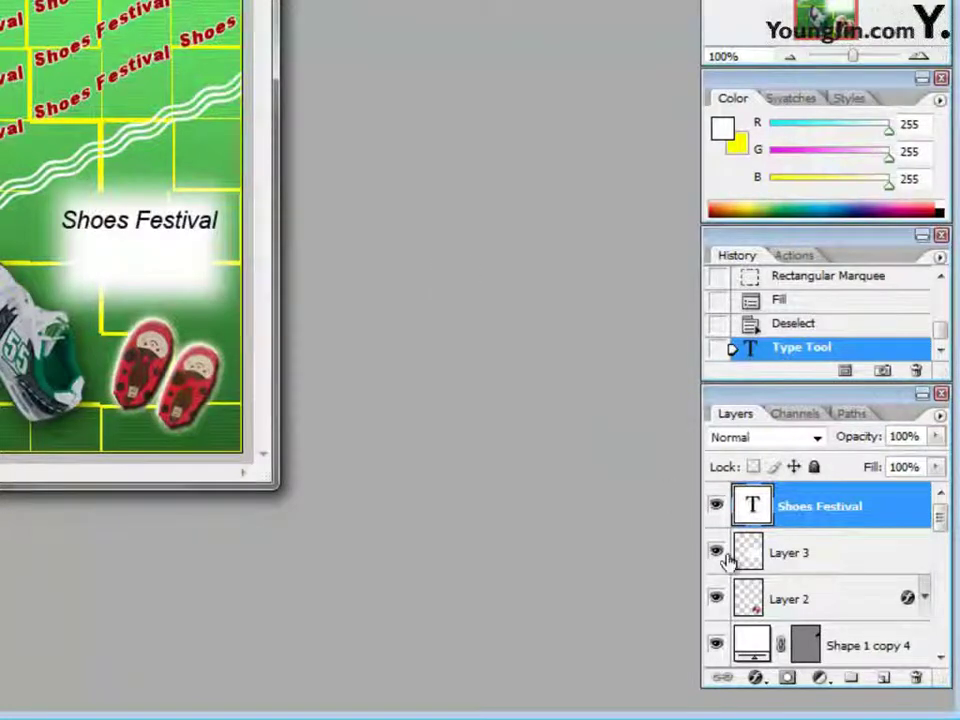
# Apply a Bevel and Emboss layer style set to Outer Bevel to the black "Shoes Festival" text
pyautogui.click(755, 678)
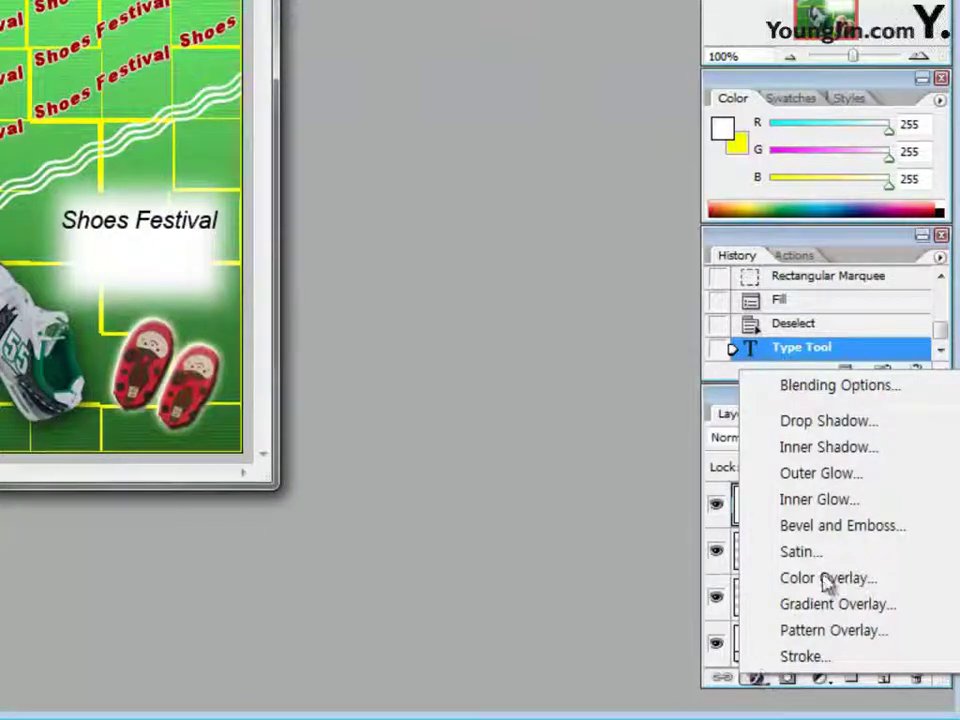
pyautogui.click(578, 443)
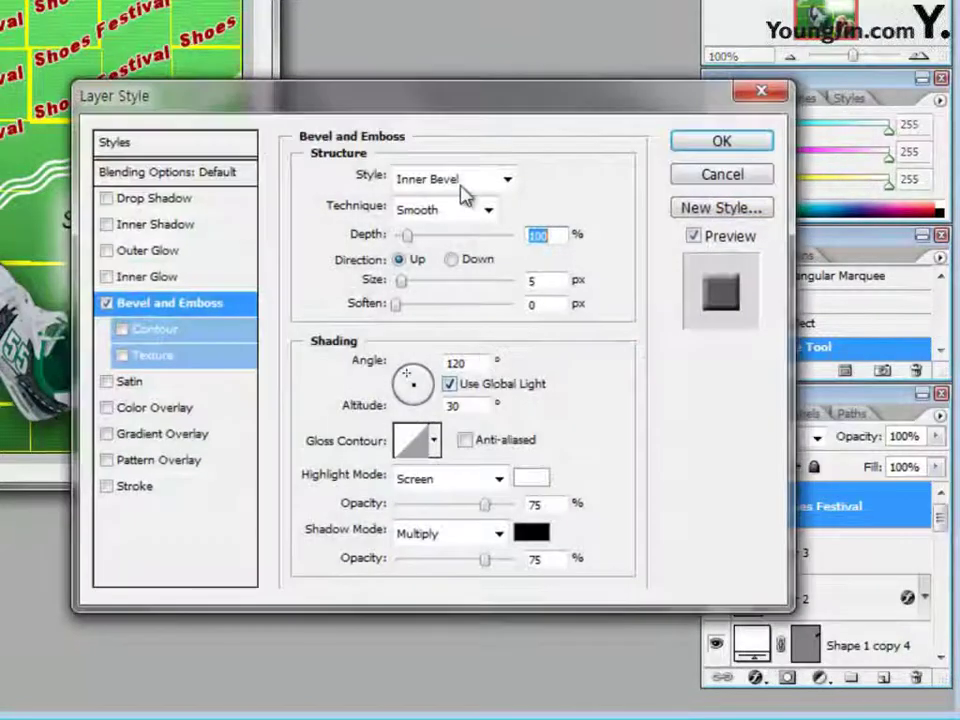
pyautogui.moveTo(441, 99); pyautogui.dragTo(404, 38)
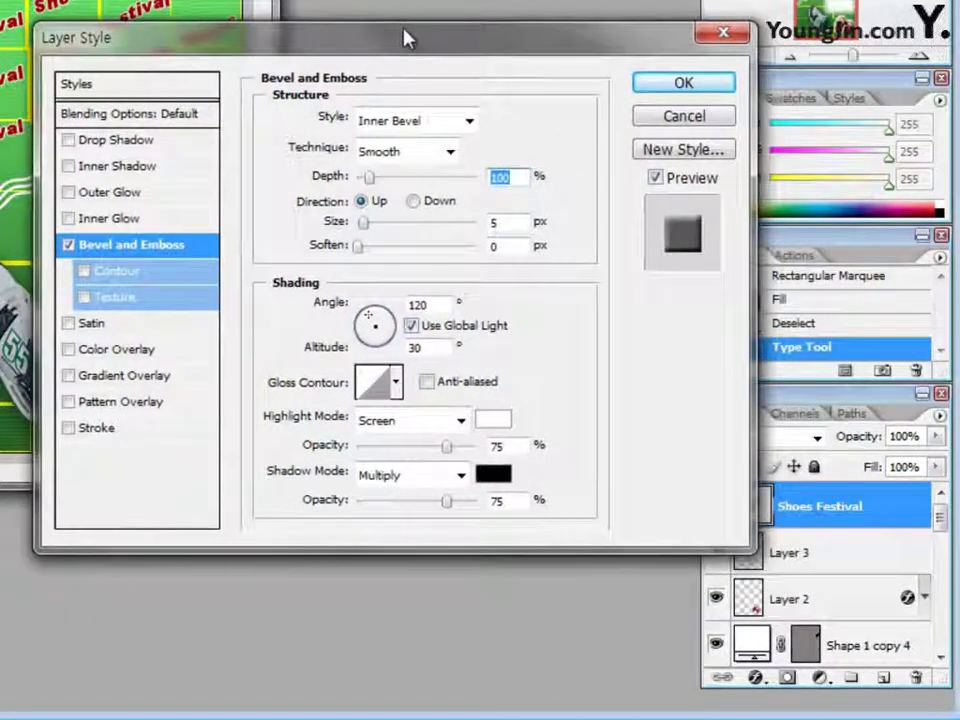
pyautogui.click(469, 121)
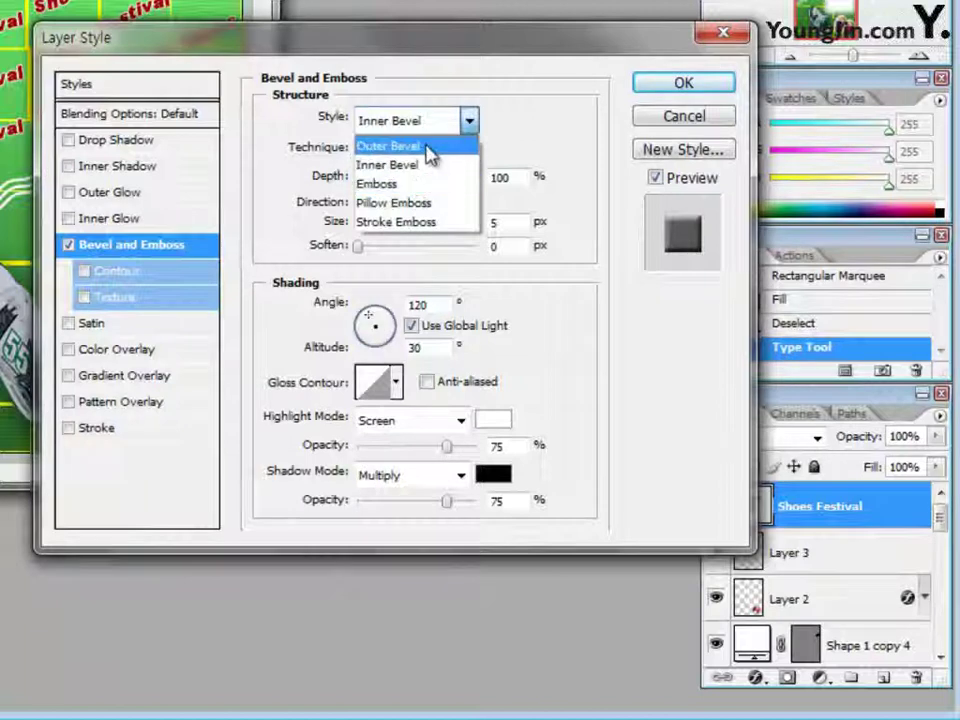
pyautogui.click(429, 150)
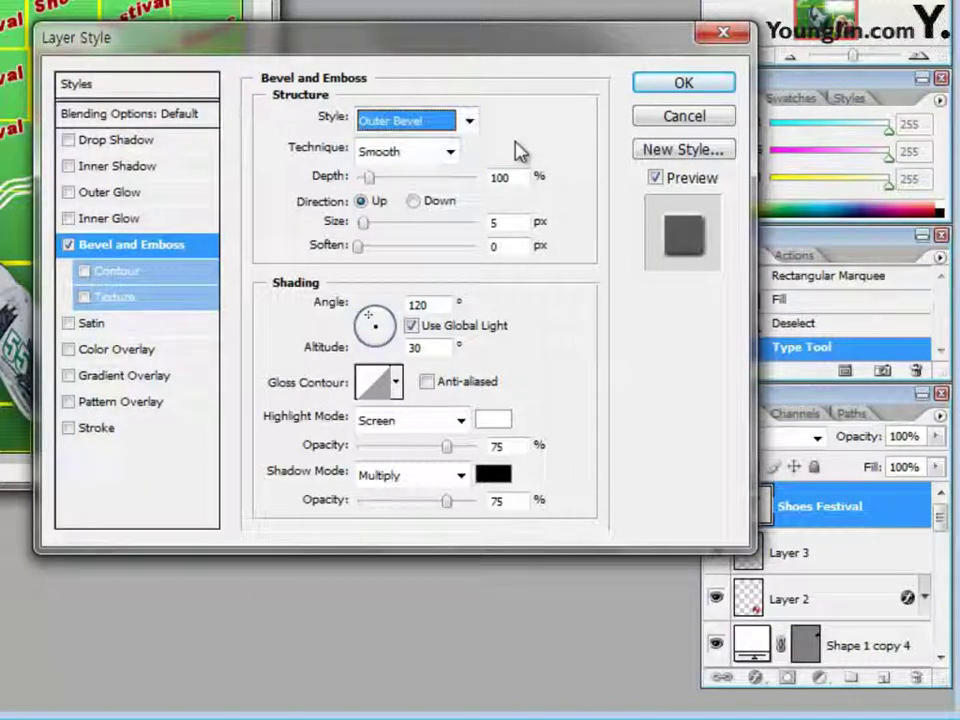
pyautogui.click(655, 88)
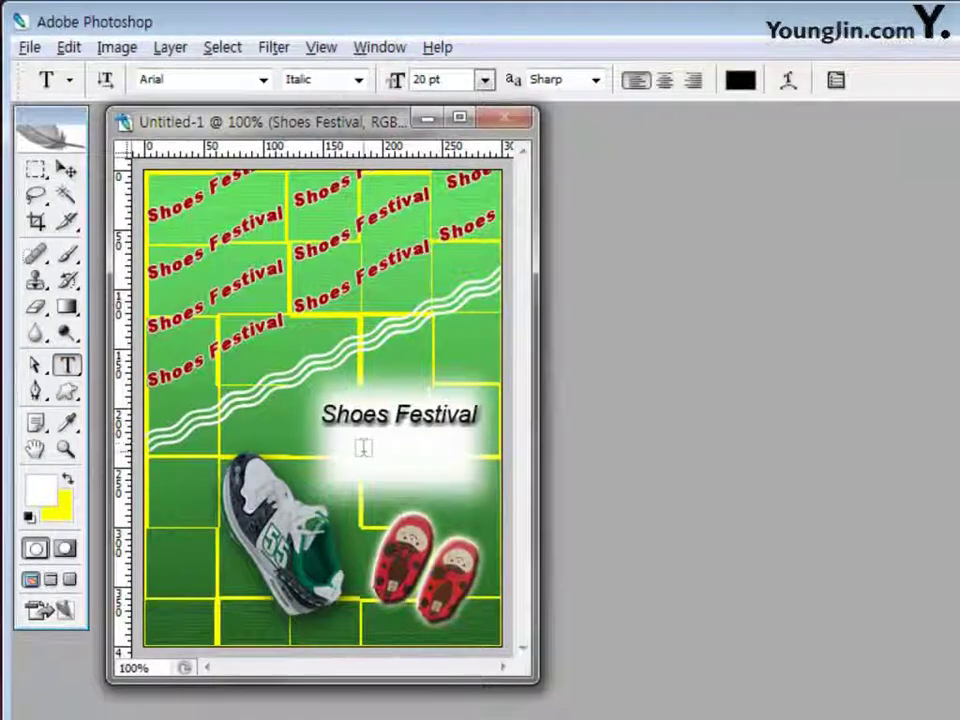
# Add the text "2010-2015" in Arial Bold Italic below the black "Shoes Festival" line inside the white box
pyautogui.click(352, 450)
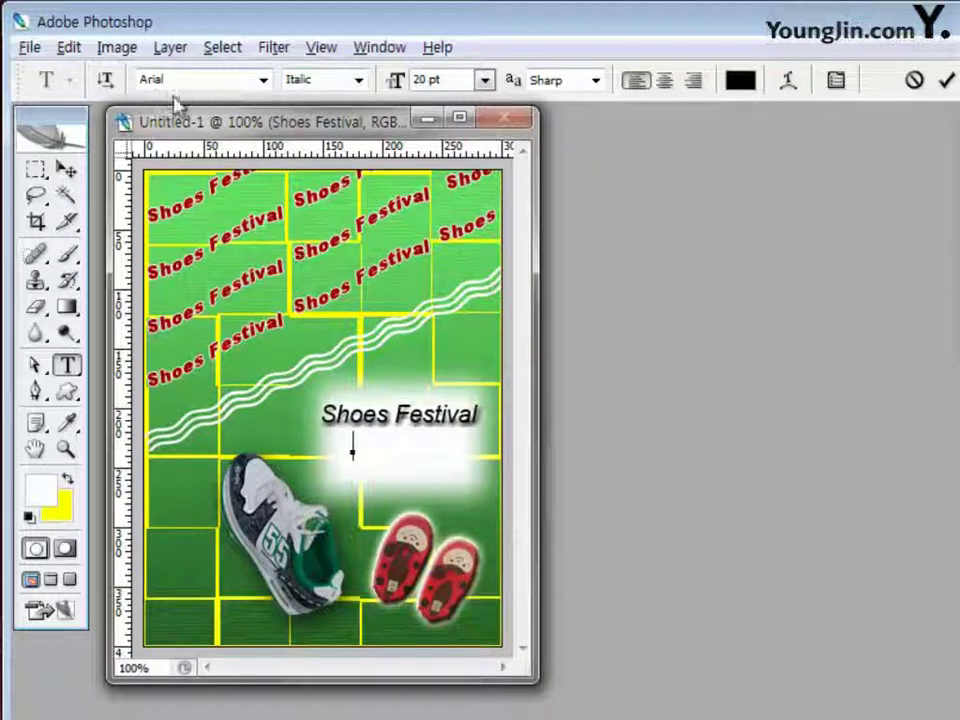
pyautogui.click(362, 86)
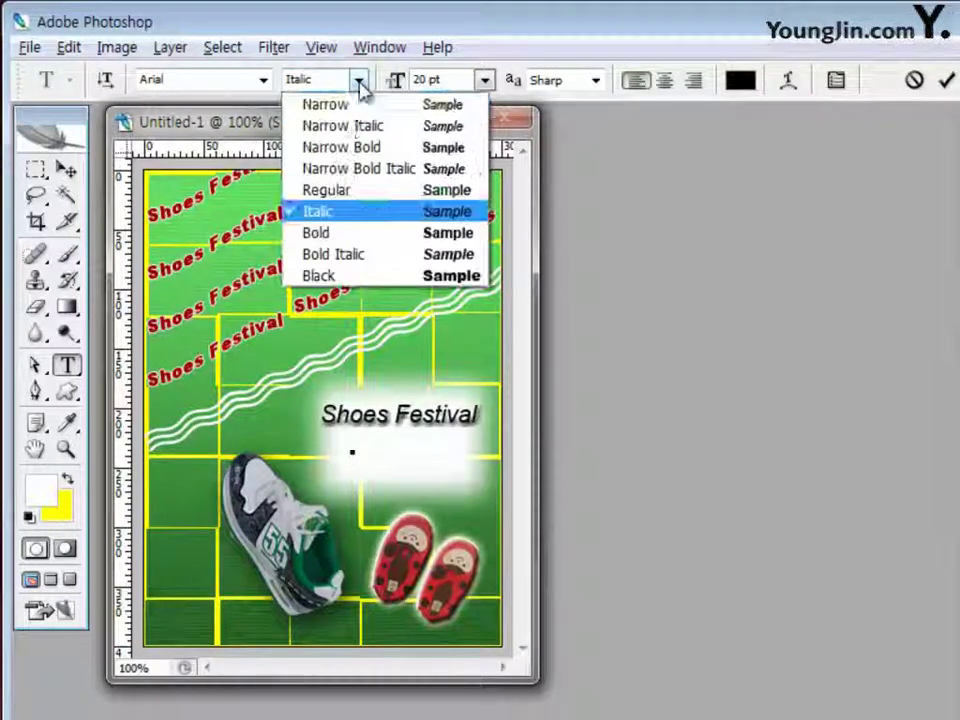
pyautogui.click(358, 262)
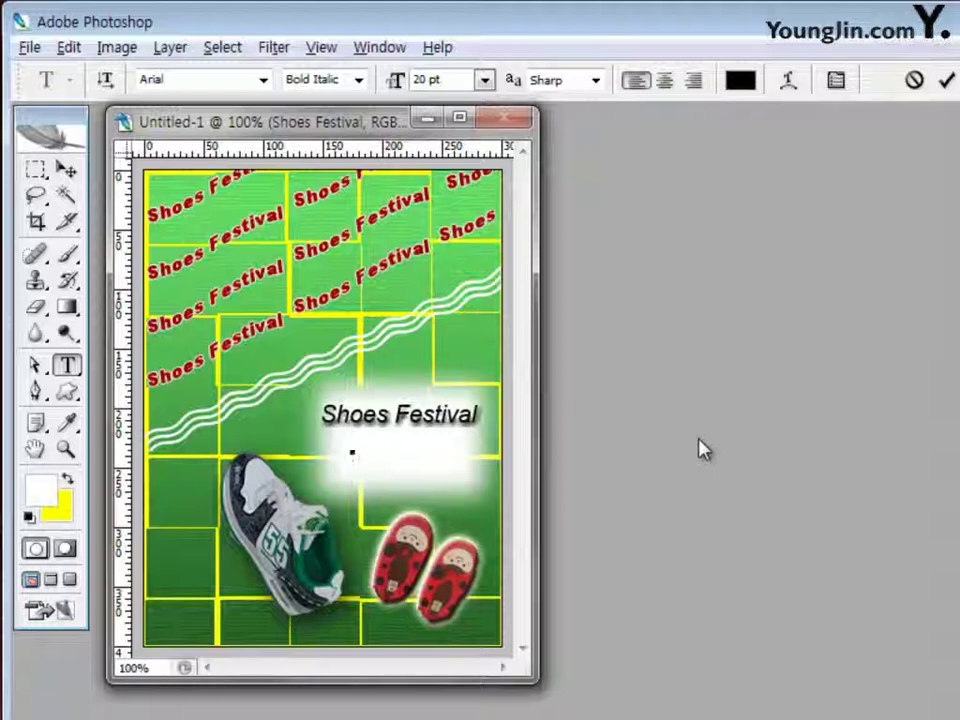
pyautogui.write('2010')
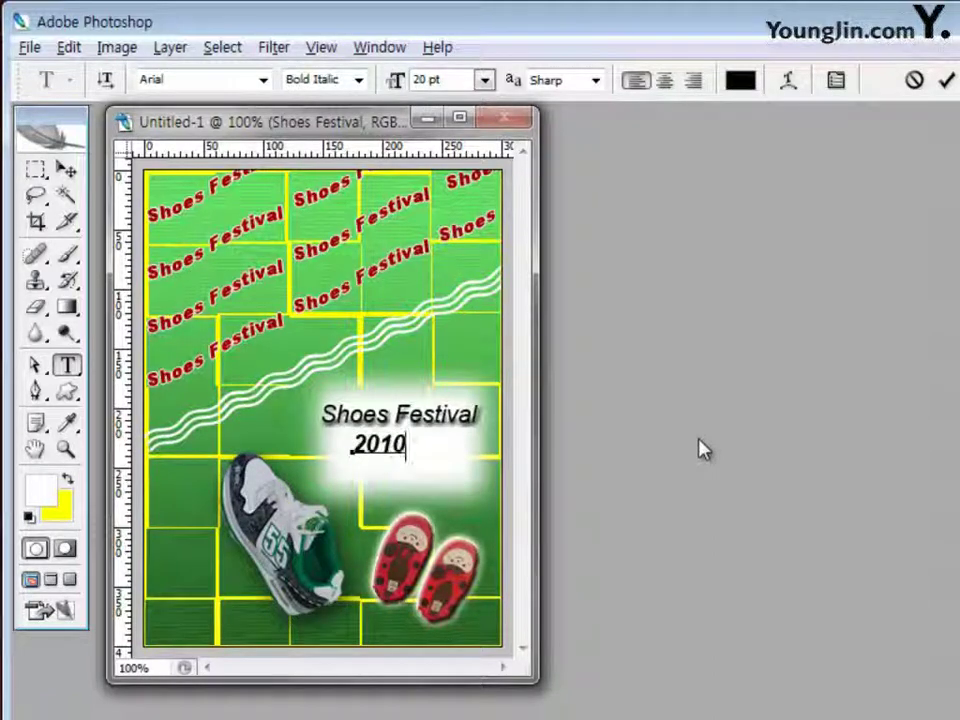
pyautogui.write('-2015')
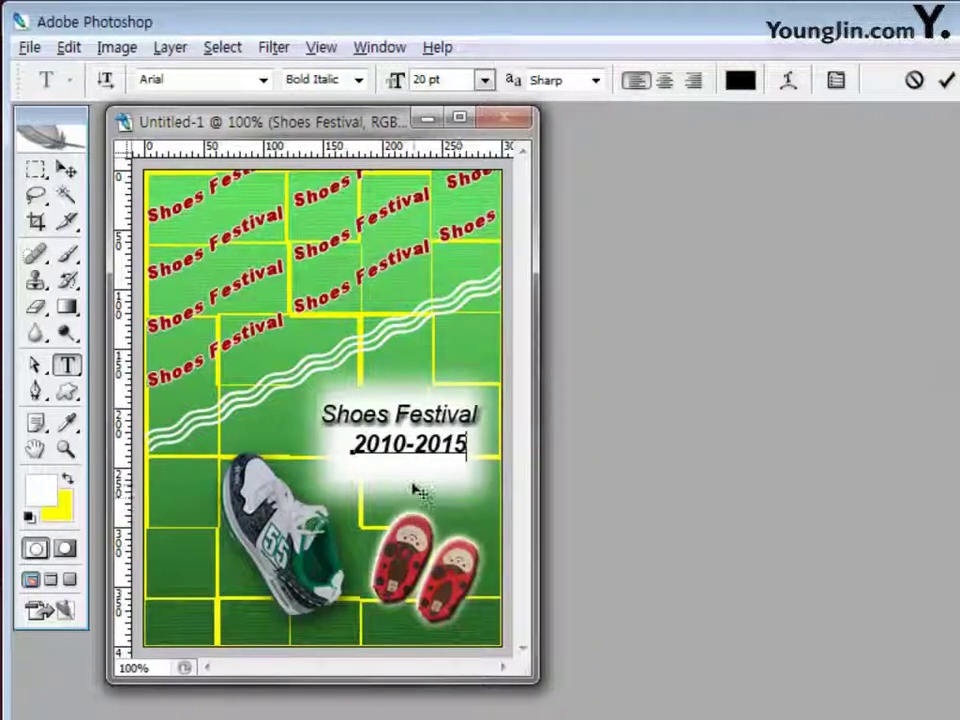
pyautogui.moveTo(414, 480); pyautogui.dragTo(410, 490)
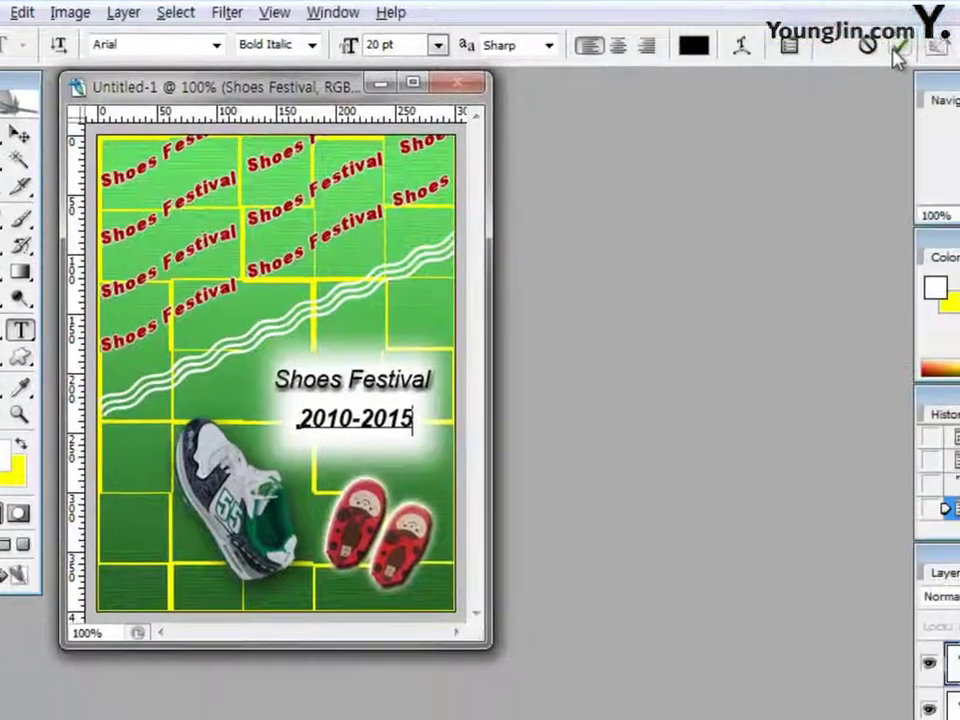
pyautogui.click(946, 80)
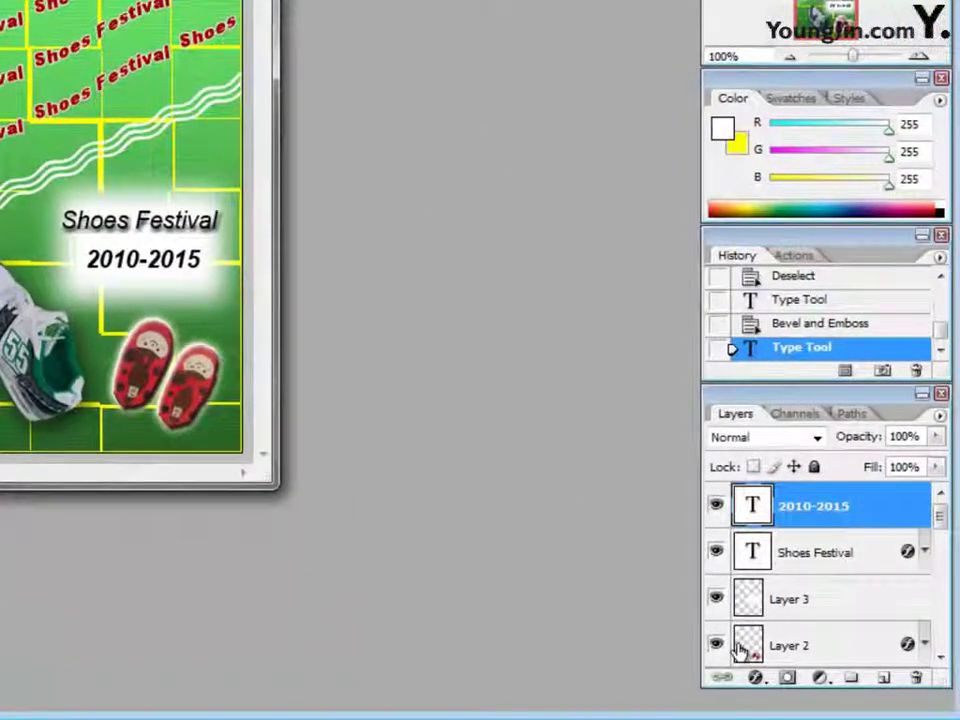
# Add a 3 px outside Stroke layer style in colour ffcccc to the "2010-2015" text
pyautogui.click(756, 679)
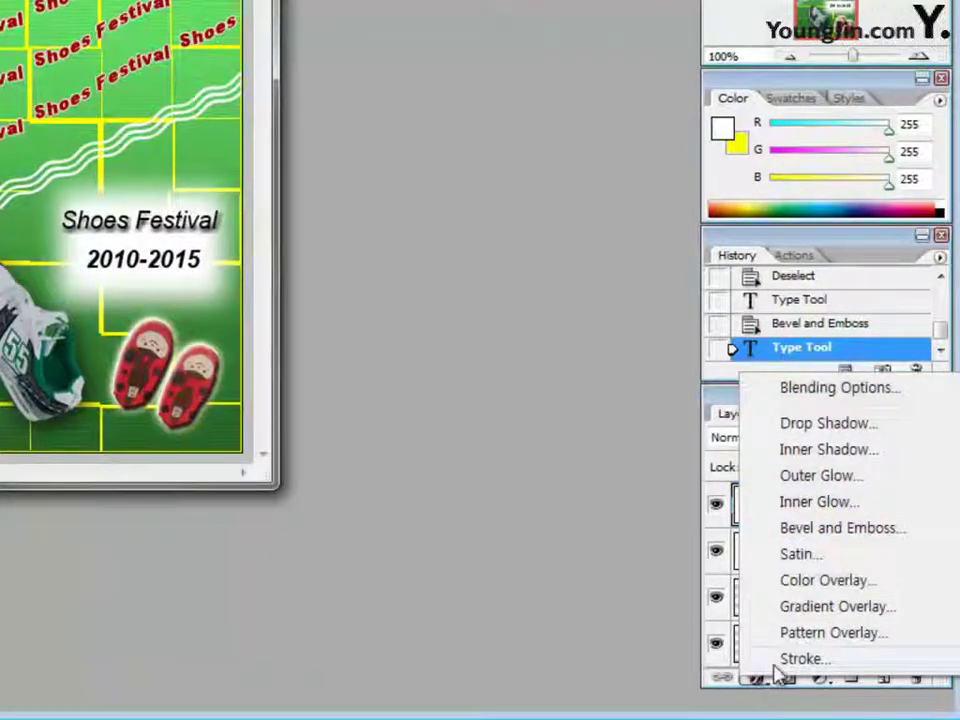
pyautogui.click(790, 659)
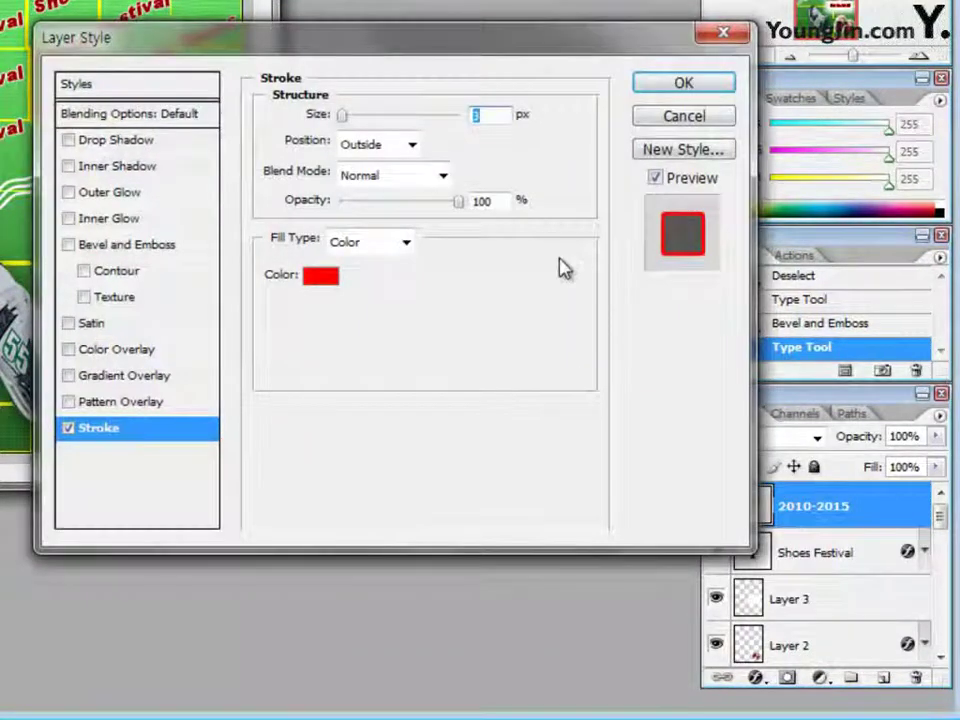
pyautogui.click(325, 283)
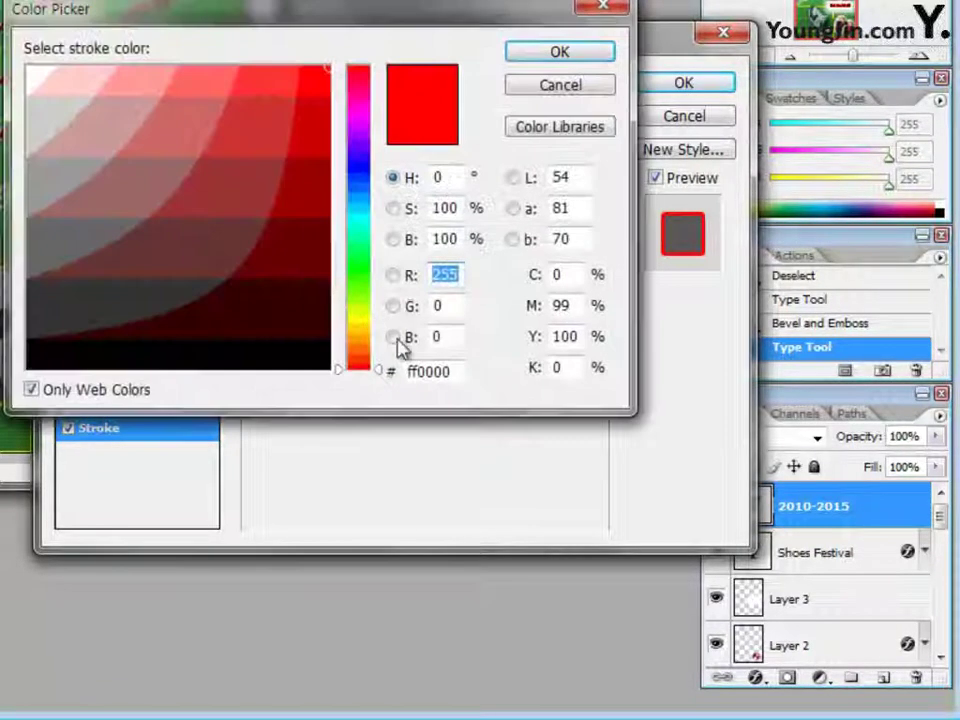
pyautogui.moveTo(452, 371); pyautogui.dragTo(413, 371)
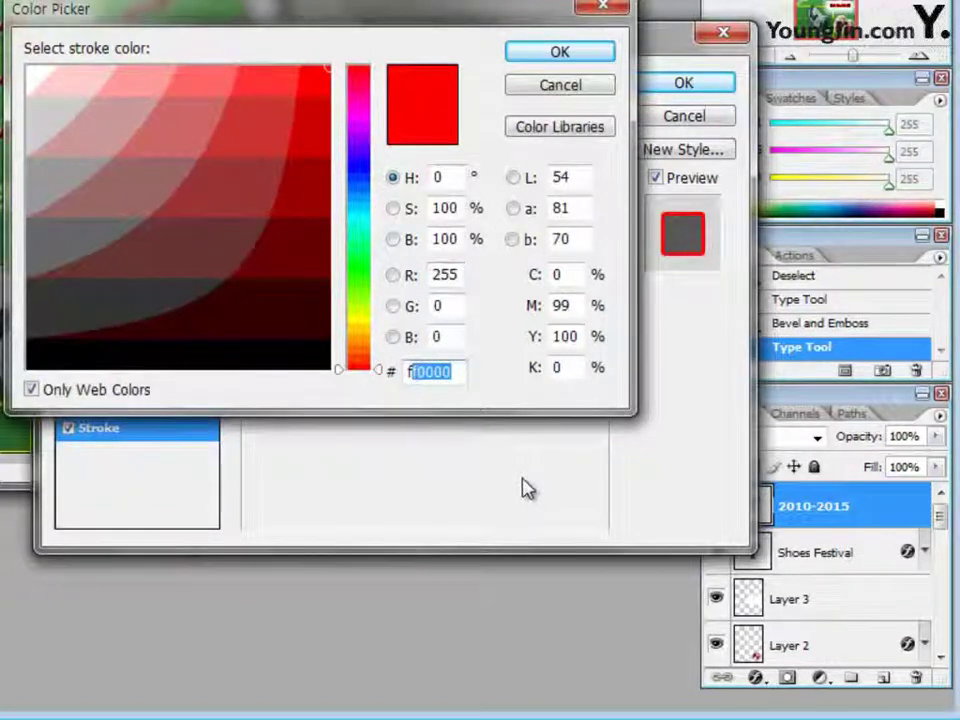
pyautogui.write('fcccc')
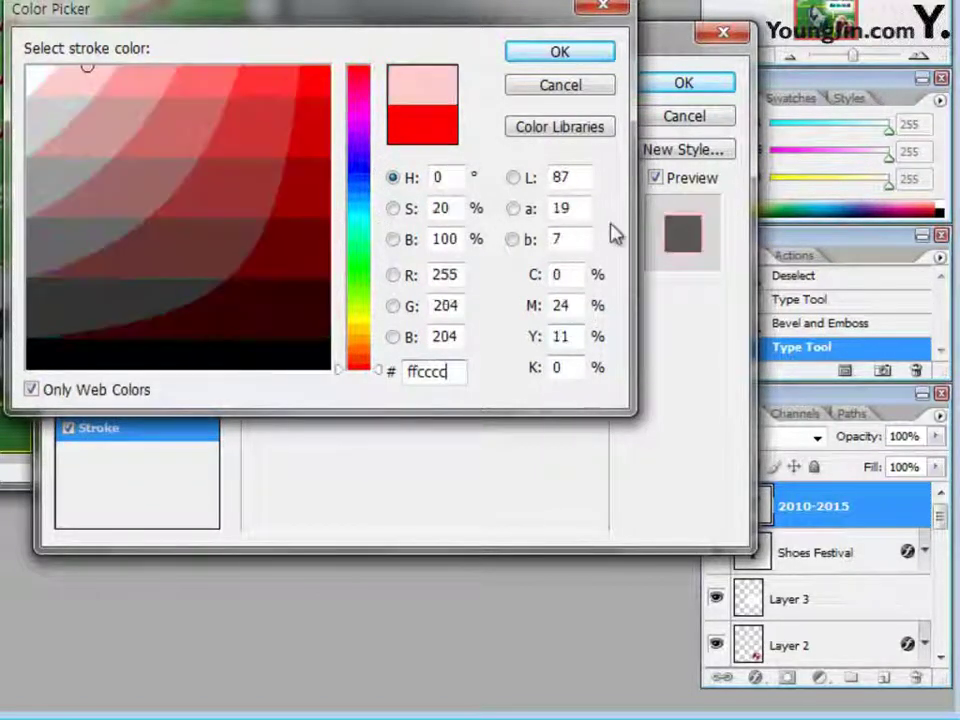
pyautogui.click(579, 52)
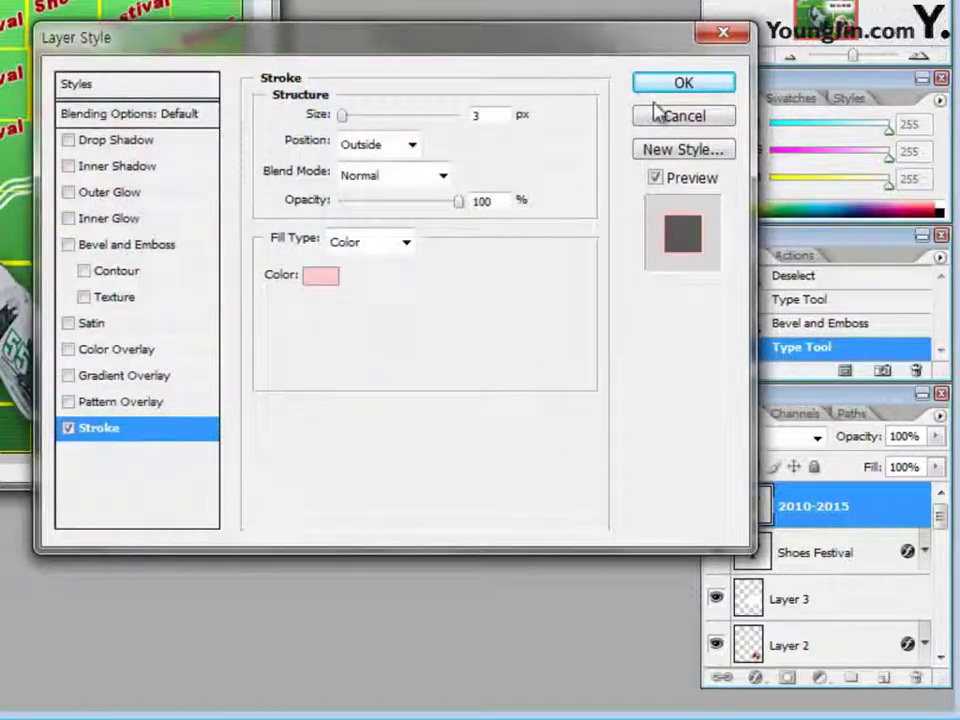
# Add a Bevel and Emboss effect set to Emboss to the "2010-2015" text and apply the layer styles
pyautogui.click(147, 250)
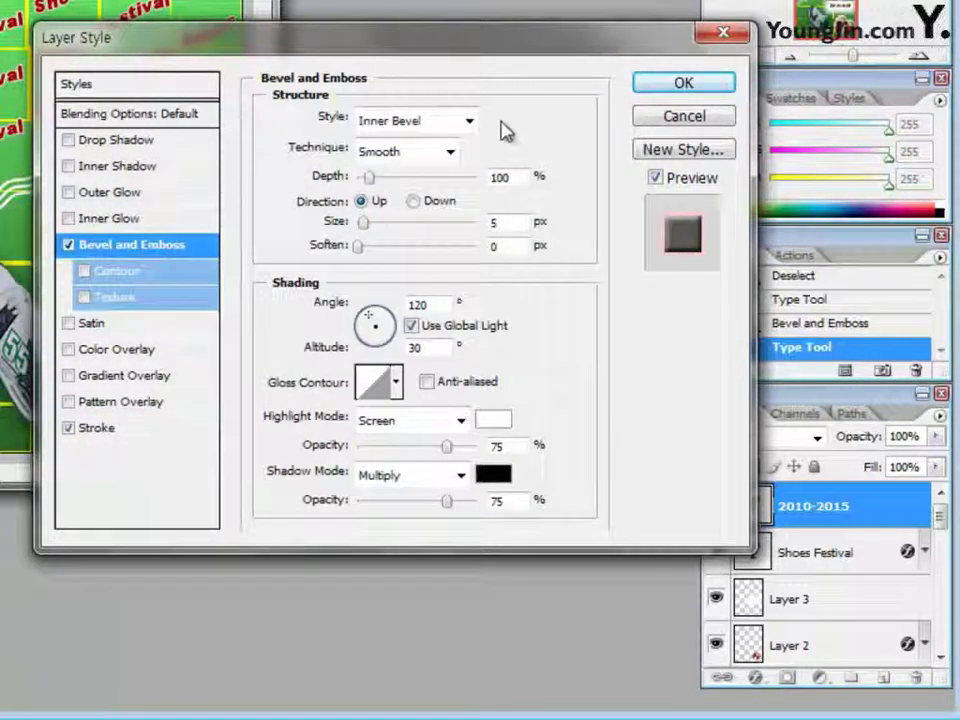
pyautogui.click(470, 121)
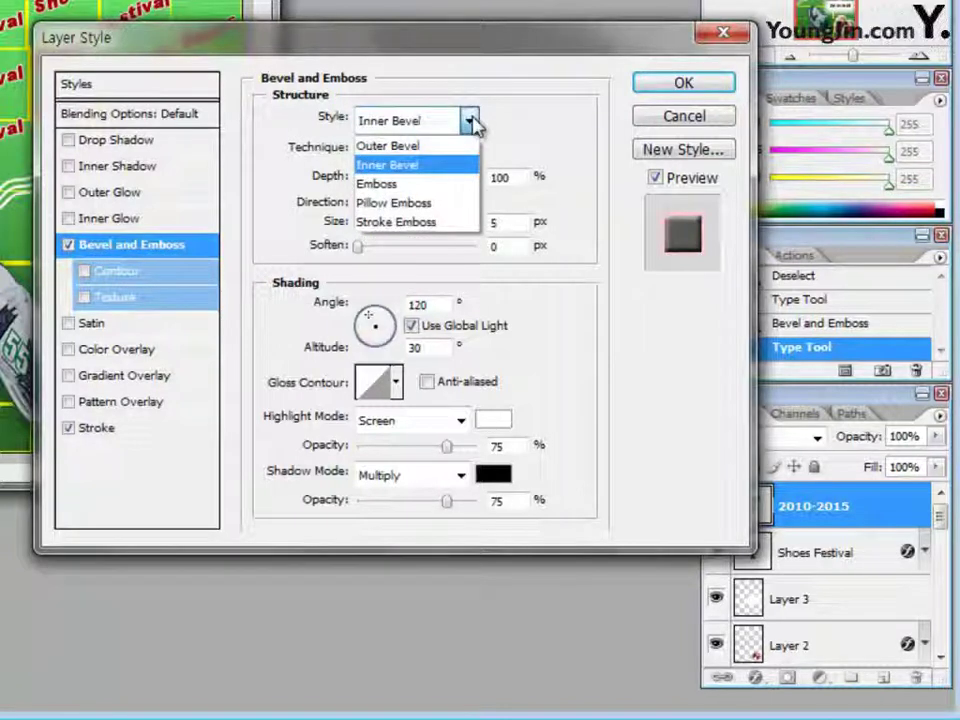
pyautogui.click(445, 184)
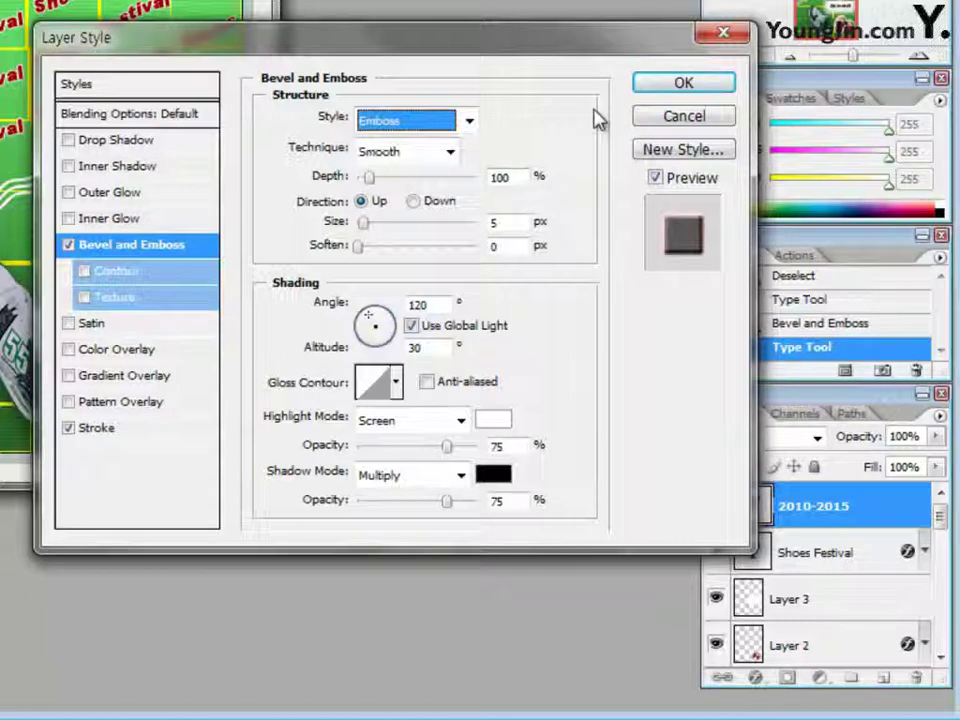
pyautogui.click(680, 84)
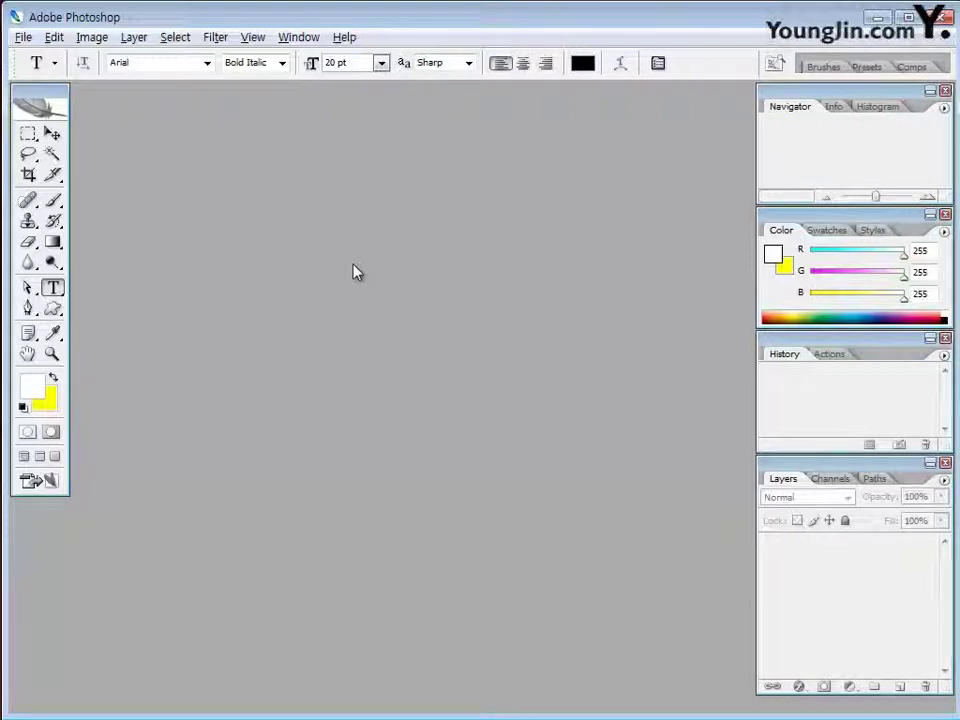
# Create a 500 x 400 pixel RGB document with a white background and enlarge its window to show the whole canvas
pyautogui.hotkey('ctrl', 'n')
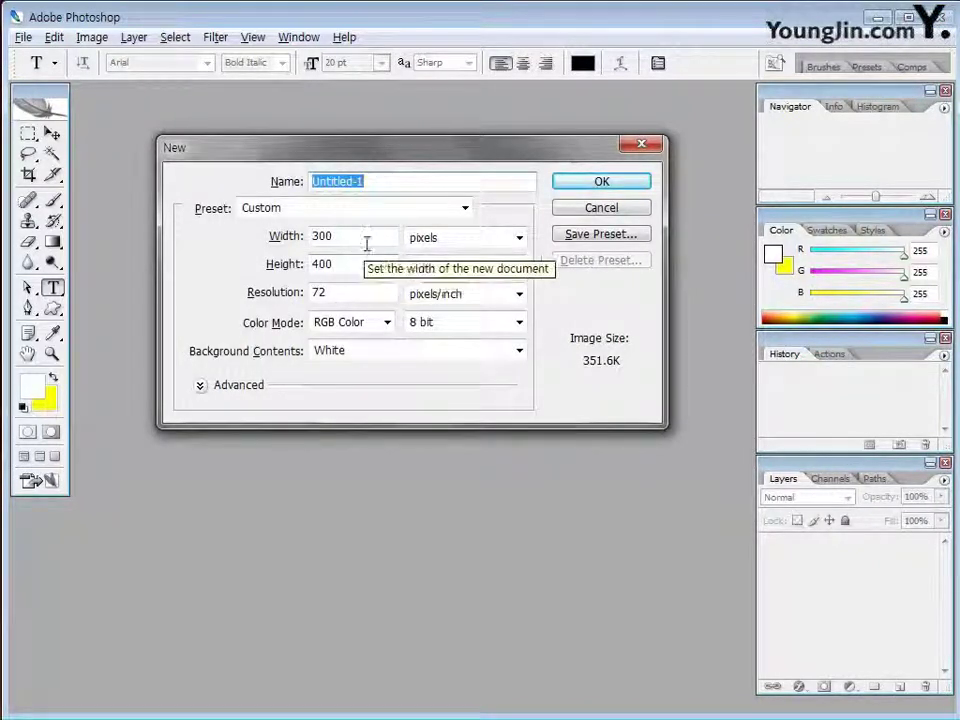
pyautogui.moveTo(362, 238); pyautogui.dragTo(270, 232)
pyautogui.write('500')
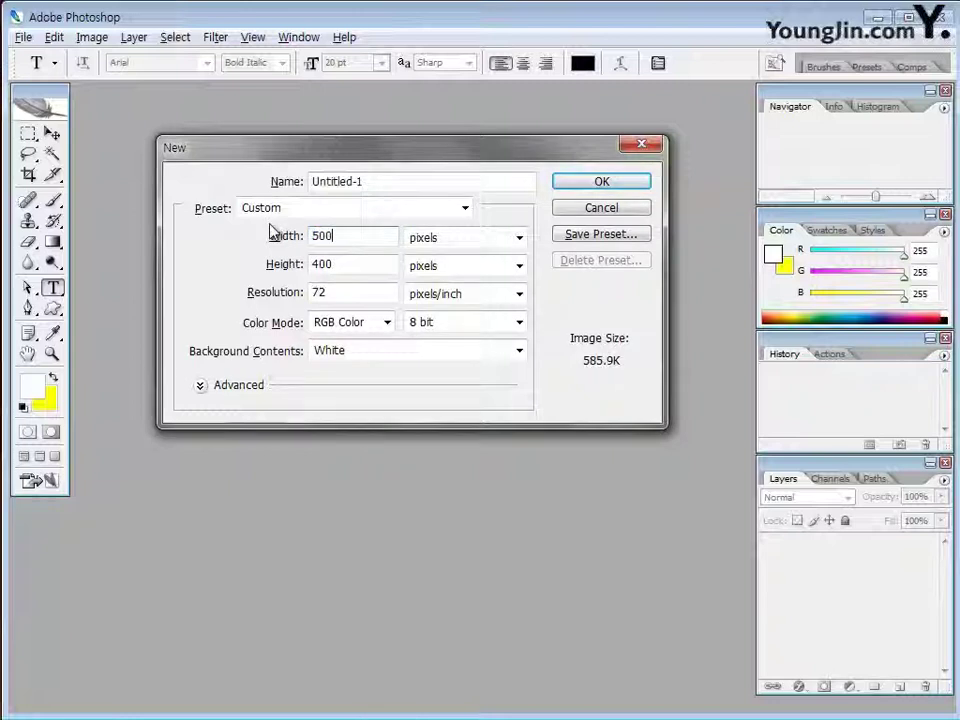
pyautogui.press('Tab')
pyautogui.press('Tab')
pyautogui.write('400')
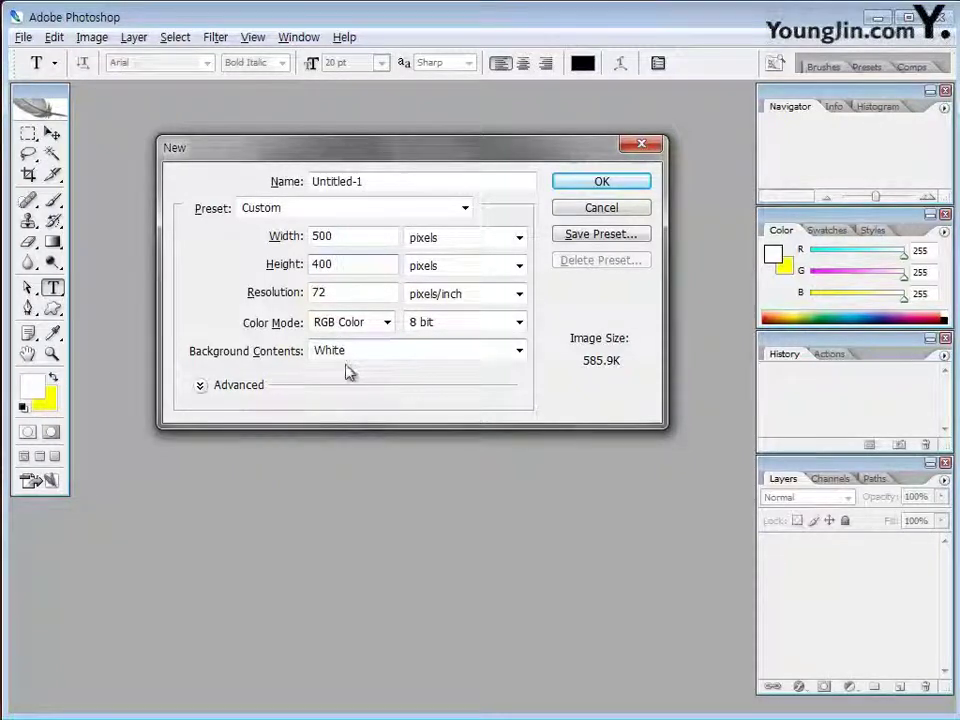
pyautogui.click(602, 184)
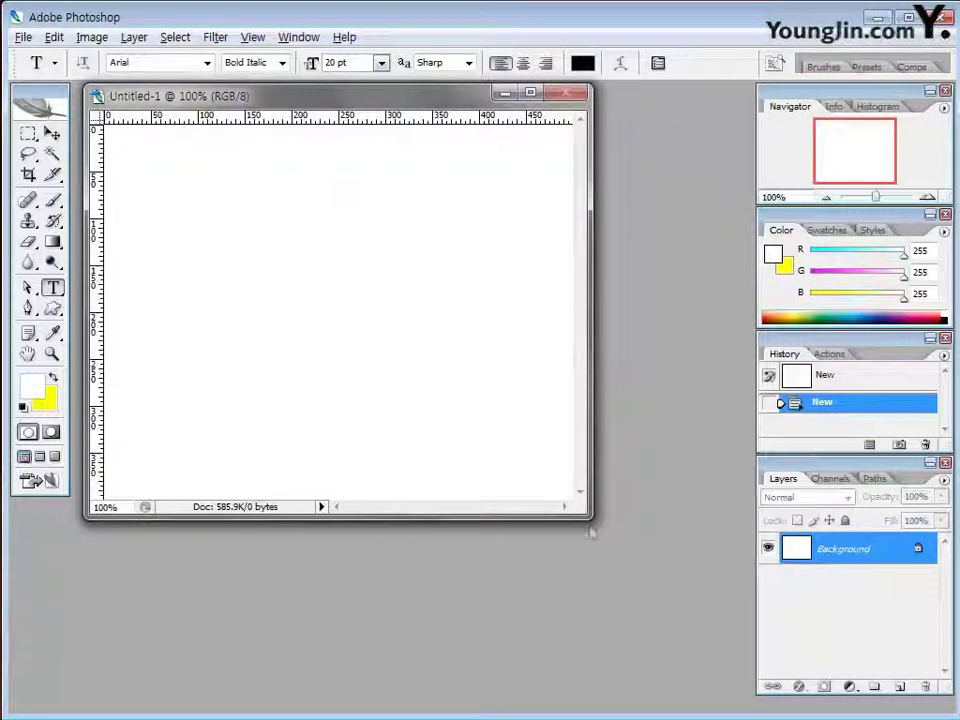
pyautogui.moveTo(590, 533); pyautogui.dragTo(619, 545)
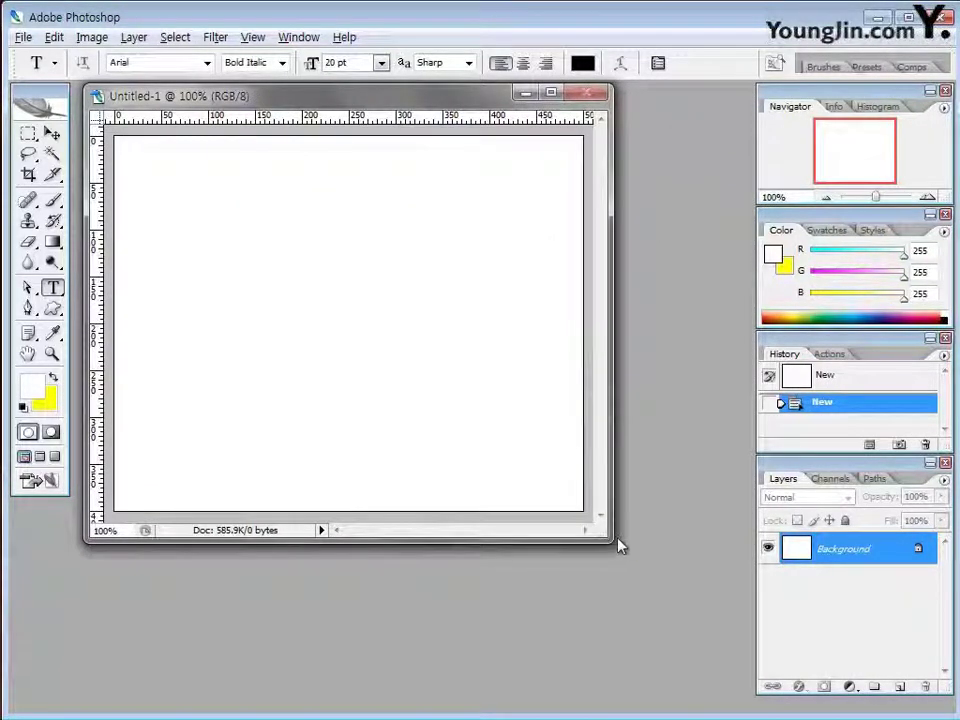
# Open the images 1급-5 through 1급-9 from the Chapter03 folder
pyautogui.doubleClick(695, 319)
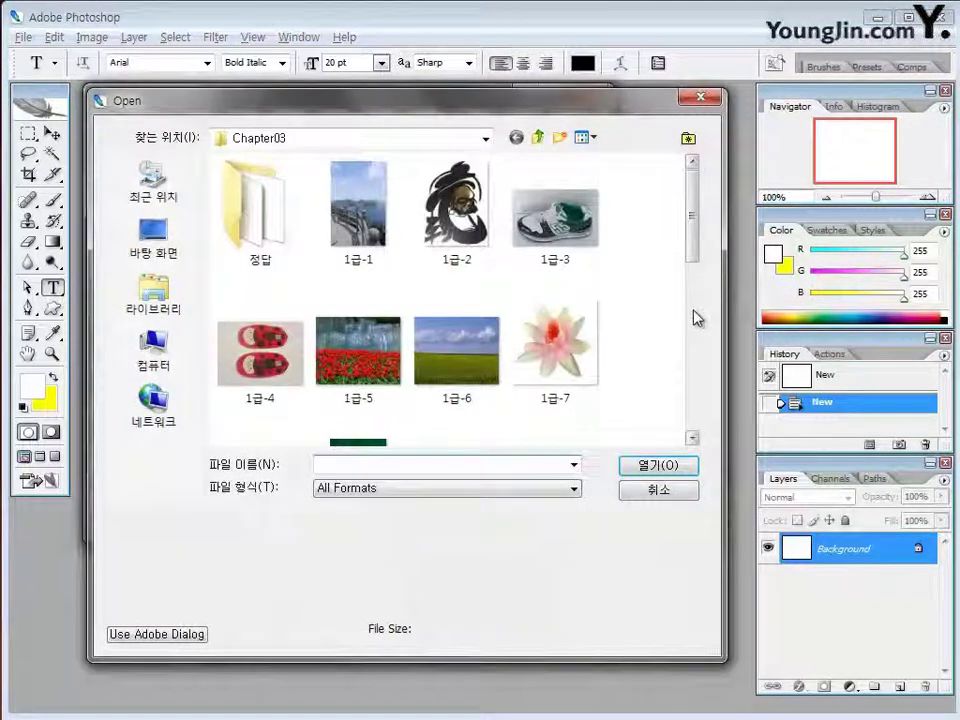
pyautogui.moveTo(694, 256); pyautogui.dragTo(693, 306)
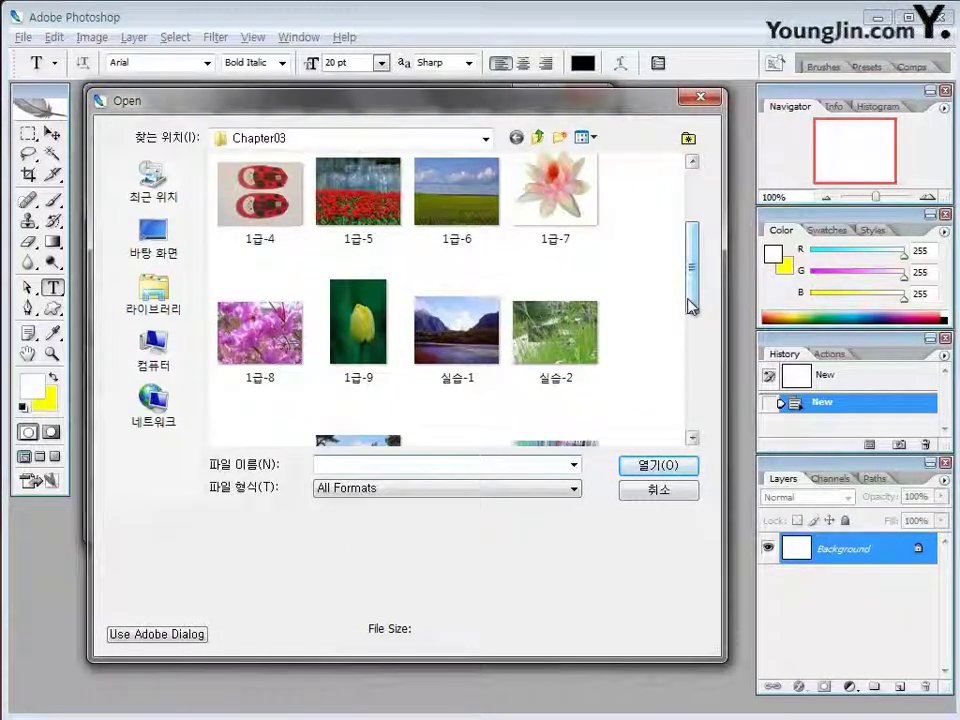
pyautogui.click(349, 197)
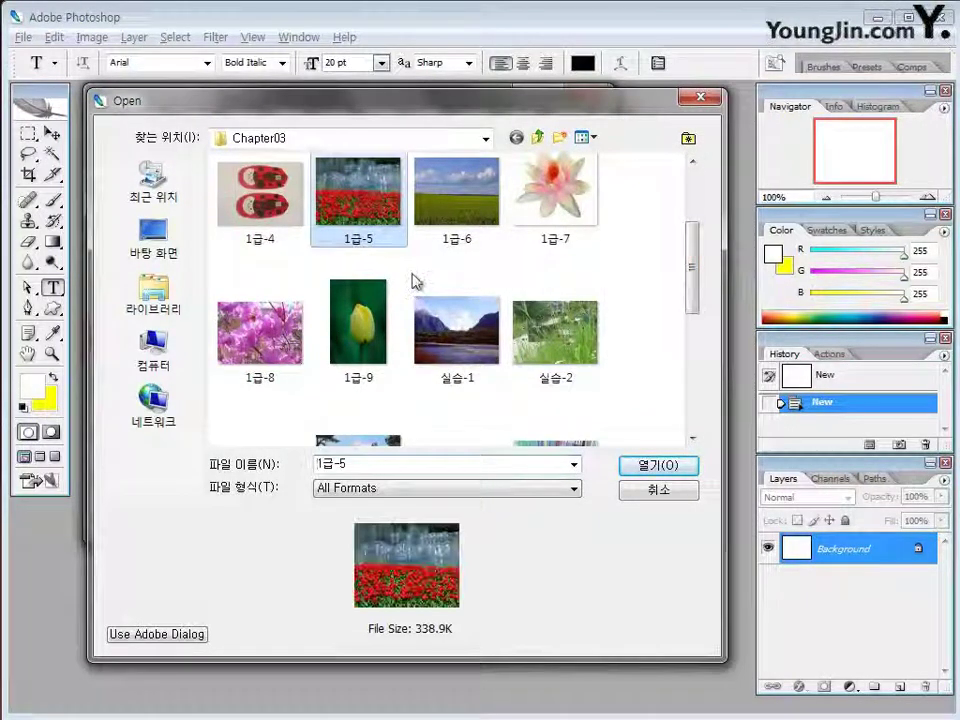
pyautogui.keyDown('shift'); pyautogui.click(362, 345); pyautogui.keyUp('shift')
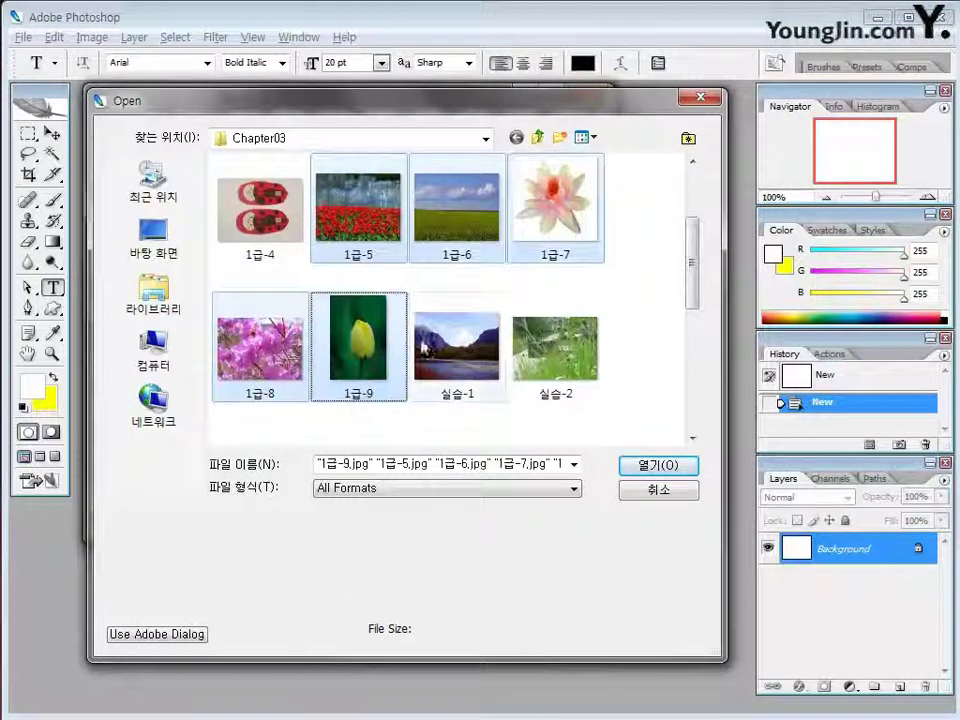
pyautogui.click(667, 465)
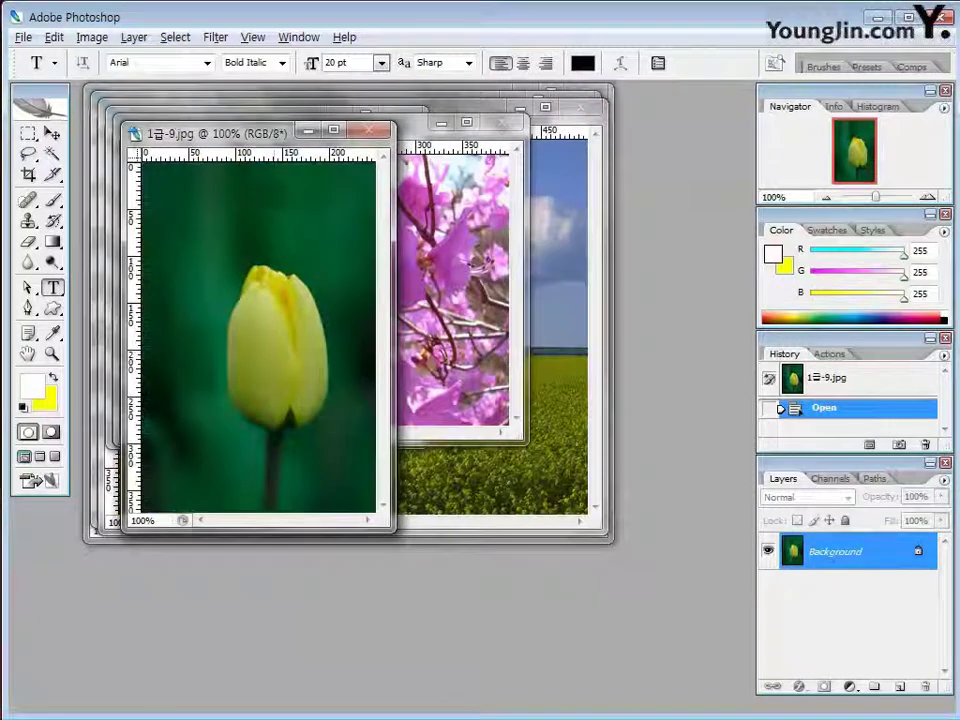
# Minimize the 1급-9, 1급-8, 1급-7 and 1급-6 images and move the 1급-5 window down to uncover the blank document
pyautogui.moveTo(230, 132); pyautogui.dragTo(517, 440)
pyautogui.moveTo(296, 140); pyautogui.dragTo(243, 545)
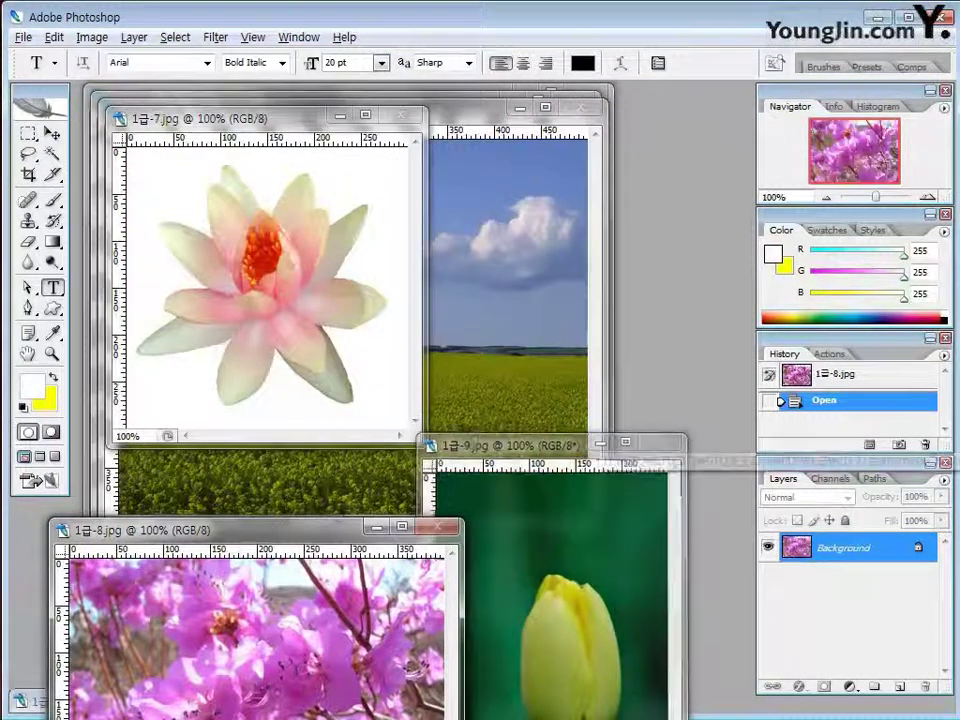
pyautogui.click(601, 438)
pyautogui.click(376, 526)
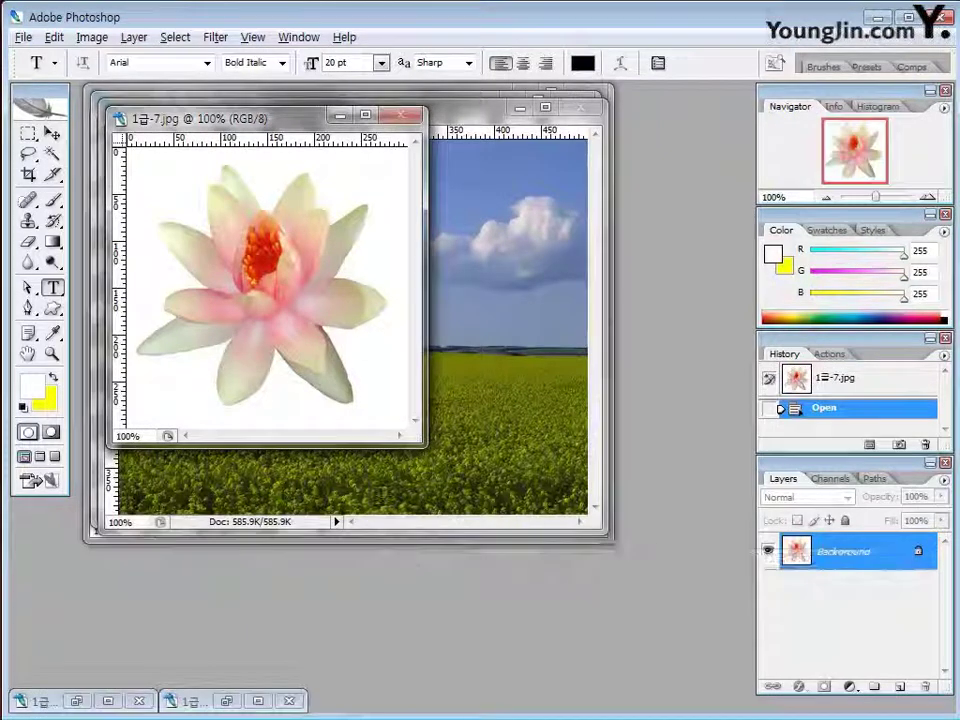
pyautogui.click(340, 115)
pyautogui.moveTo(340, 111); pyautogui.dragTo(382, 352)
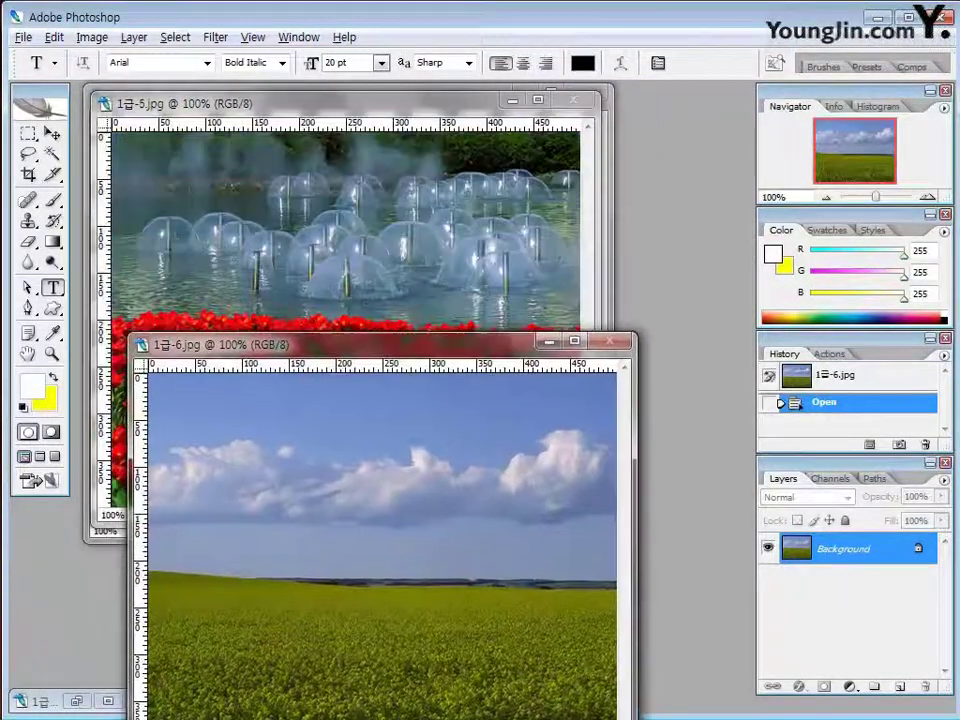
pyautogui.click(547, 348)
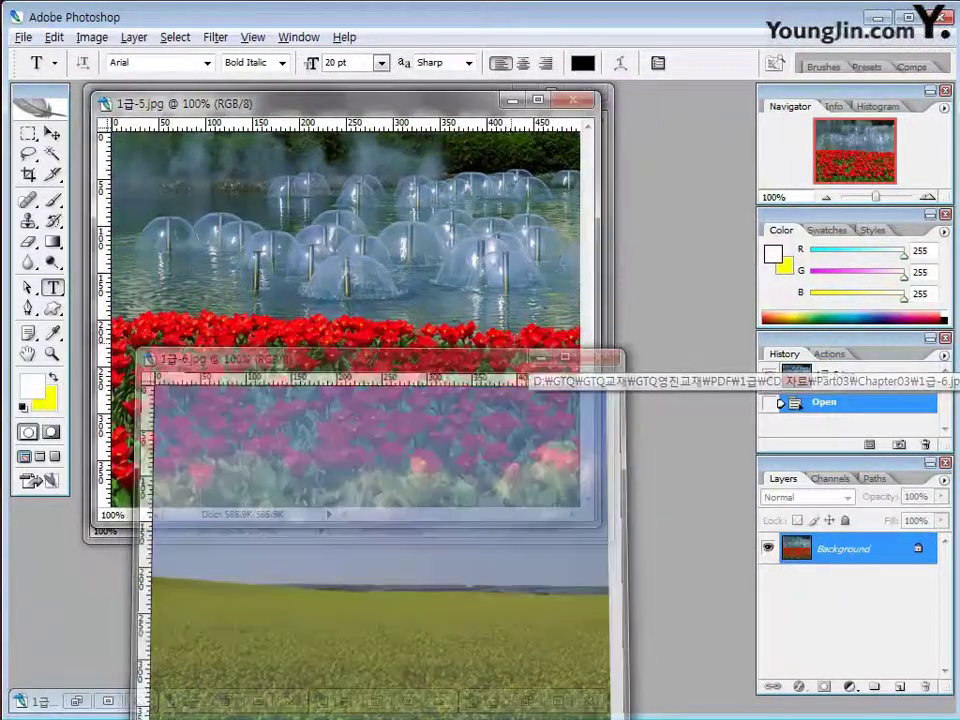
pyautogui.moveTo(590, 101); pyautogui.dragTo(593, 338)
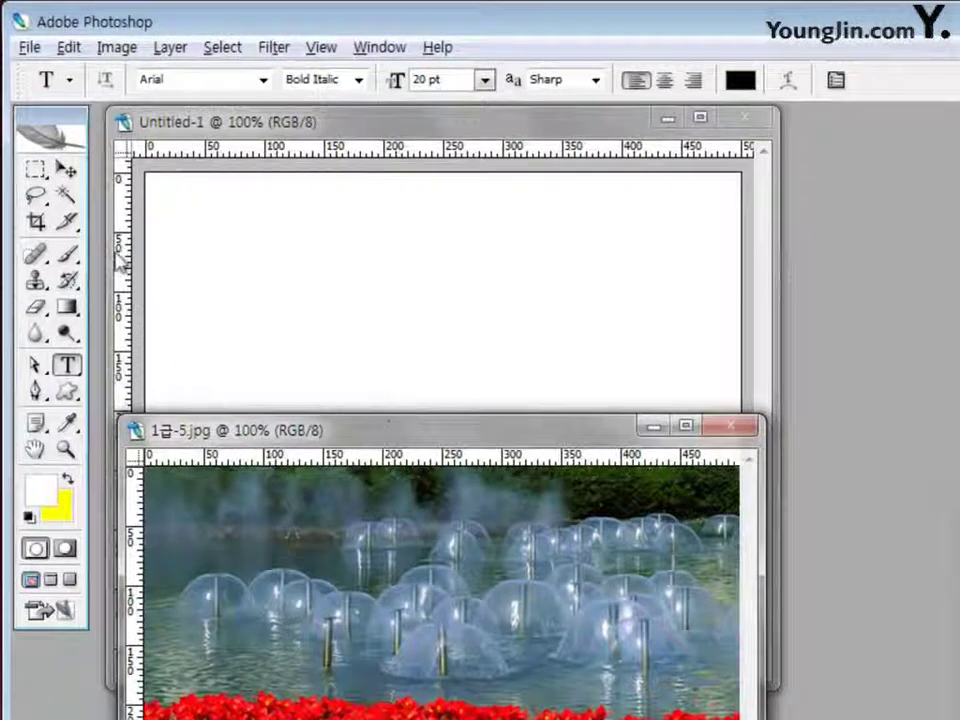
# Copy the 1급-5 tulip and fountain image into Untitled-1 so it fills the canvas, and close the source image
pyautogui.click(65, 172)
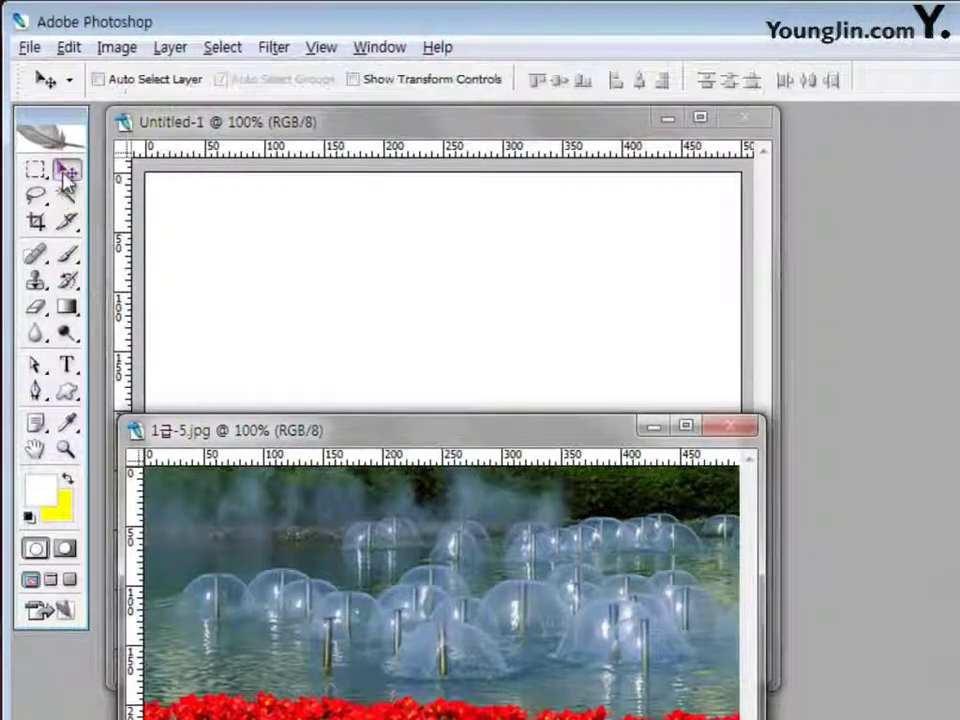
pyautogui.moveTo(437, 583); pyautogui.dragTo(467, 317)
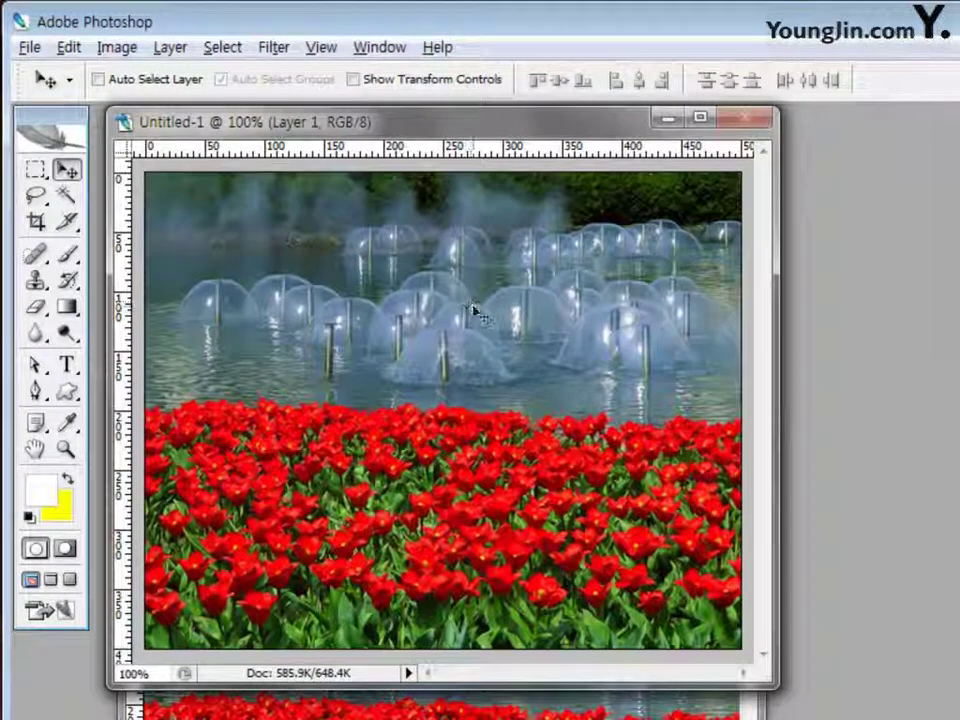
pyautogui.click(618, 705)
pyautogui.click(737, 432)
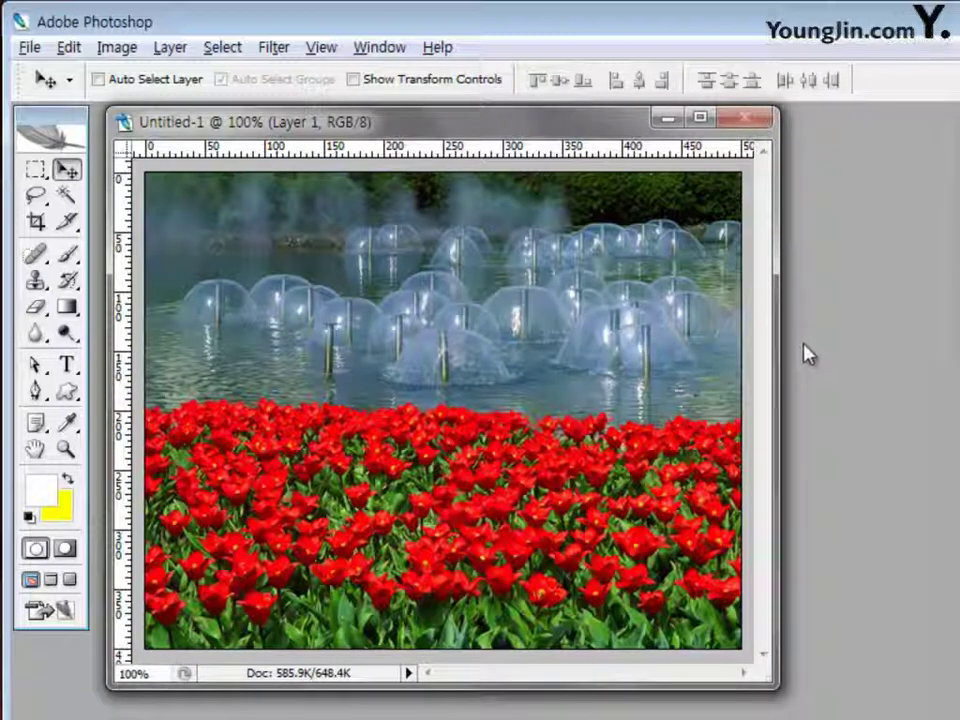
# Apply the Film Grain artistic filter to the tulip and fountain layer
pyautogui.click(275, 52)
pyautogui.moveTo(229, 234)
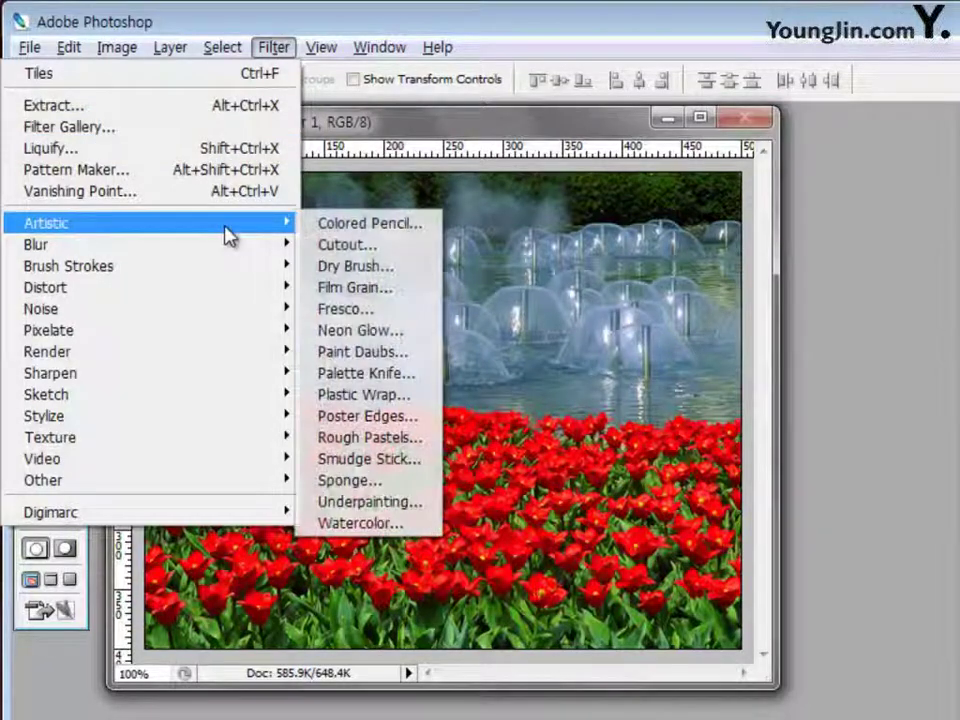
pyautogui.click(390, 289)
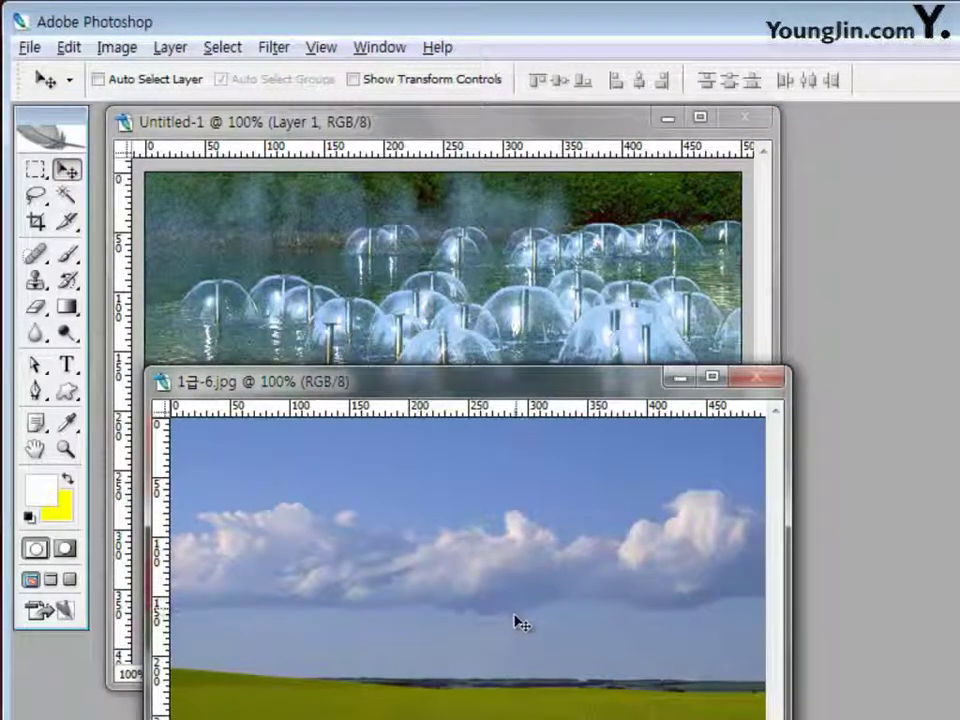
# Copy the 1급-6 field and sky image into Untitled-1 above a bottom strip of tulips and flip it vertically
pyautogui.moveTo(518, 622); pyautogui.dragTo(436, 299)
pyautogui.moveTo(473, 381); pyautogui.dragTo(527, 401)
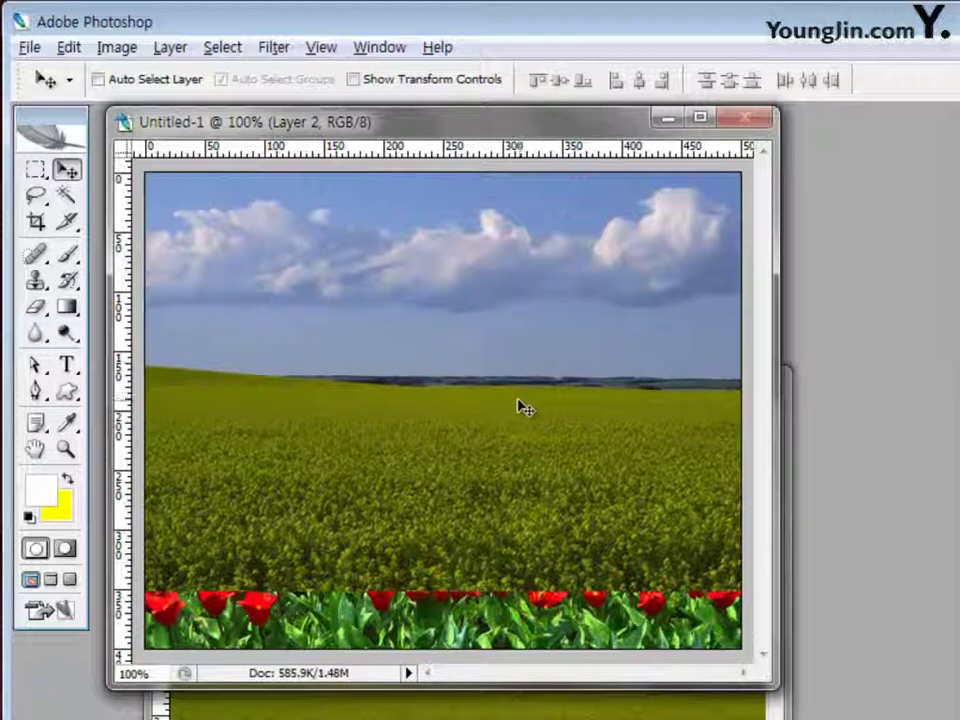
pyautogui.click(69, 49)
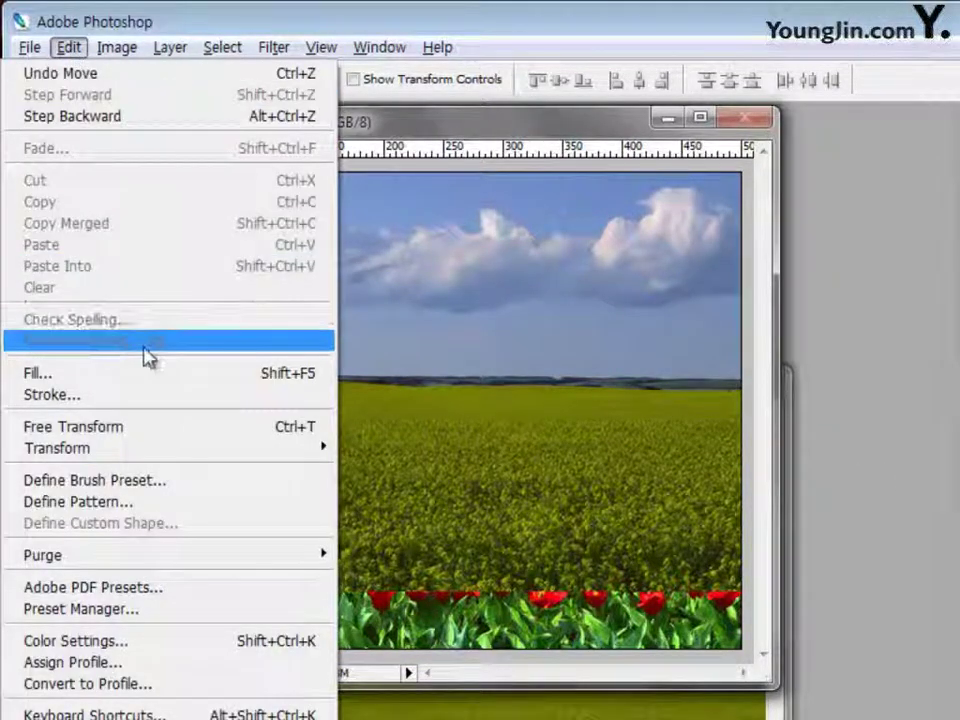
pyautogui.moveTo(157, 452)
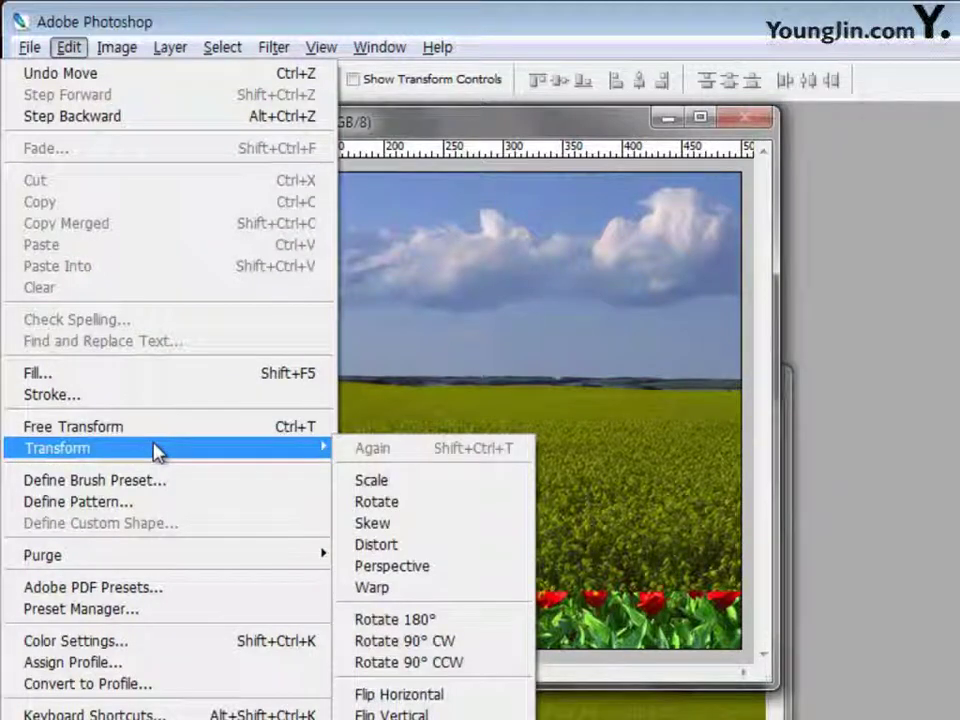
pyautogui.click(436, 716)
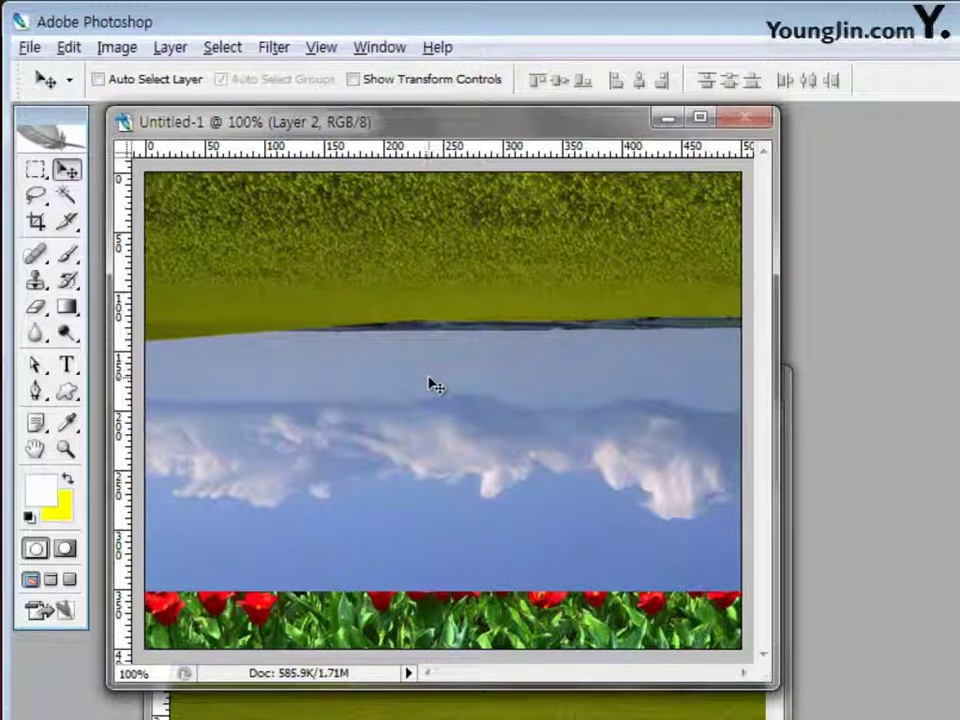
# Stretch the flipped field and sky layer down to the canvas's lower edge, at 112% height
pyautogui.hotkey('ctrl', 't')
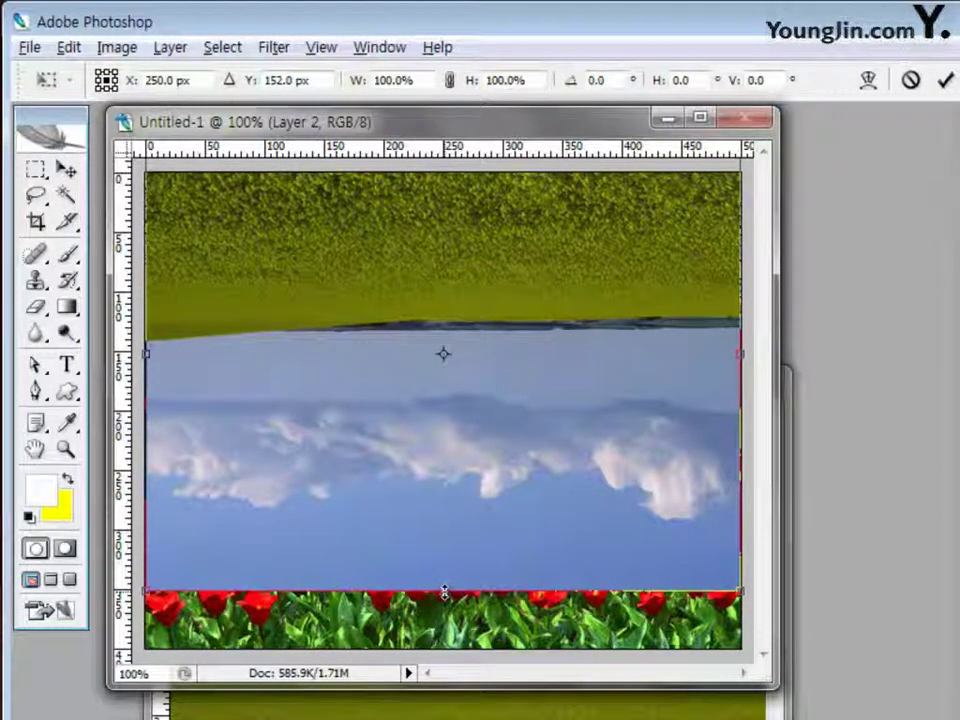
pyautogui.moveTo(444, 592); pyautogui.dragTo(448, 647)
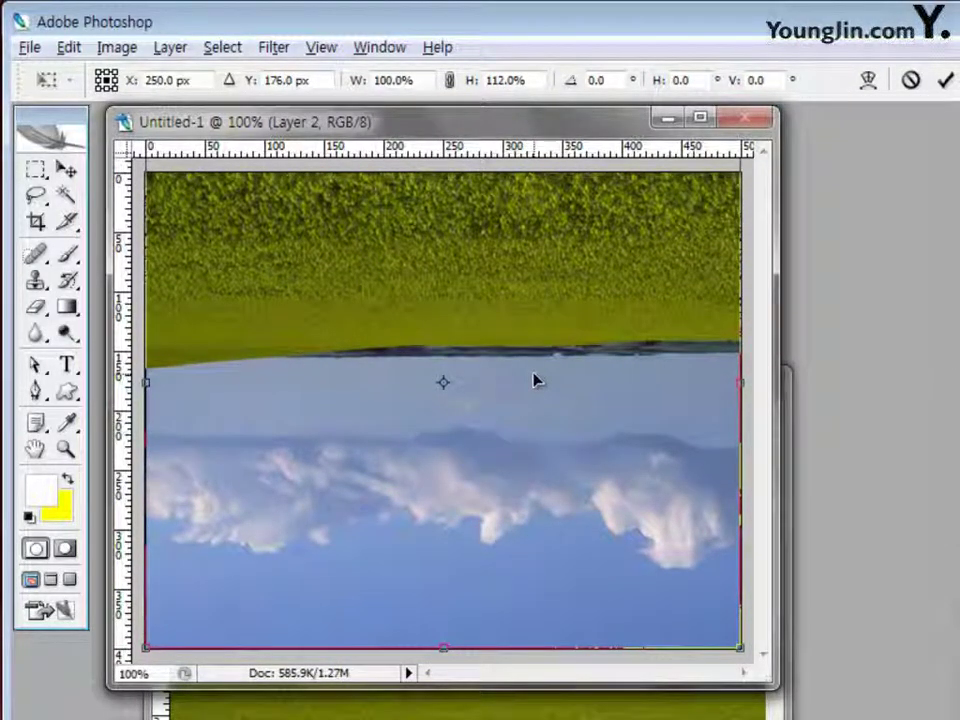
pyautogui.press('Return')
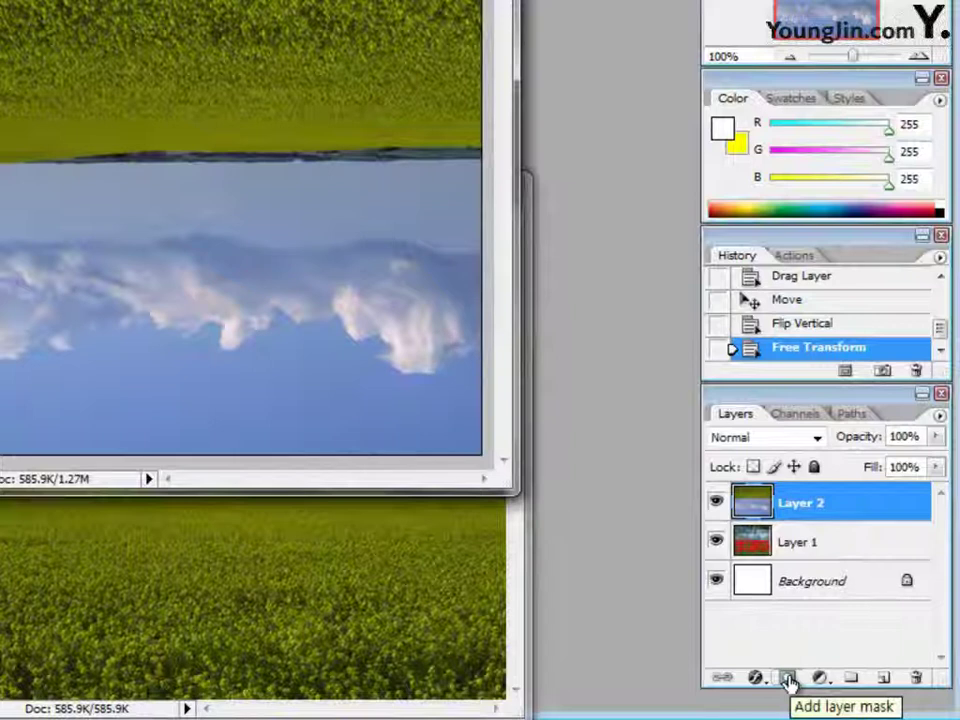
# Add a layer mask to the field and sky layer and fade out its lower half with a linear Black, White gradient
pyautogui.click(788, 680)
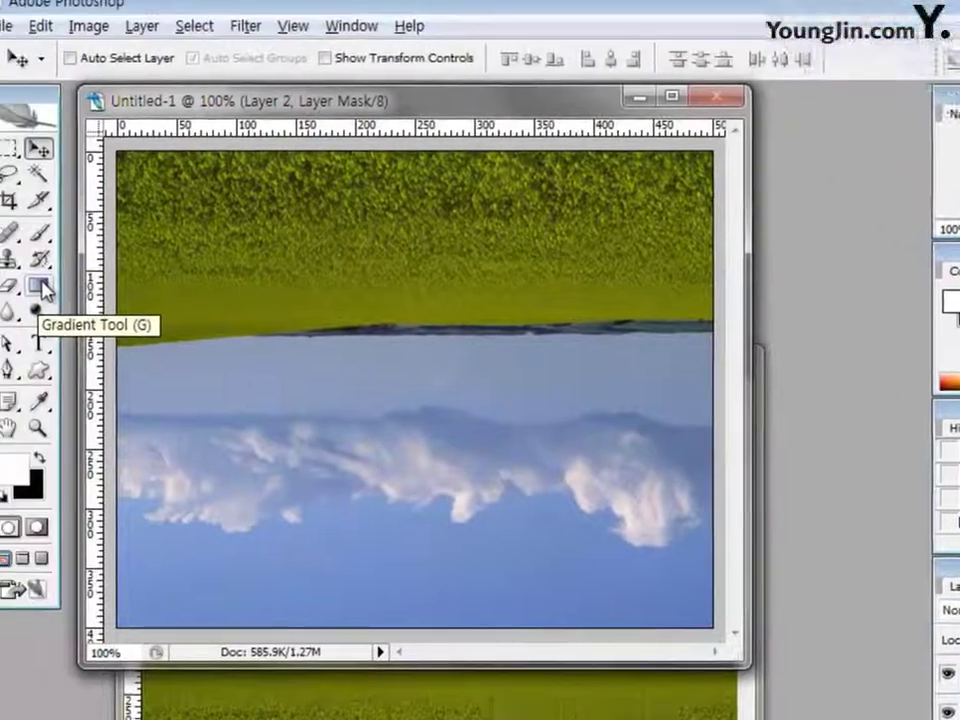
pyautogui.click(36, 287)
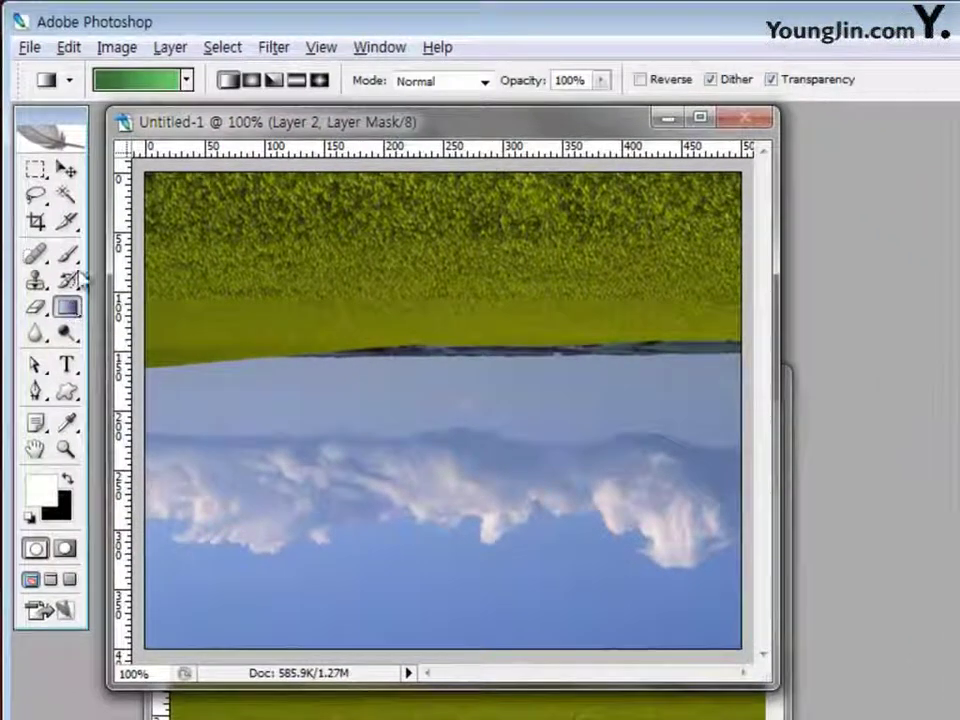
pyautogui.click(156, 87)
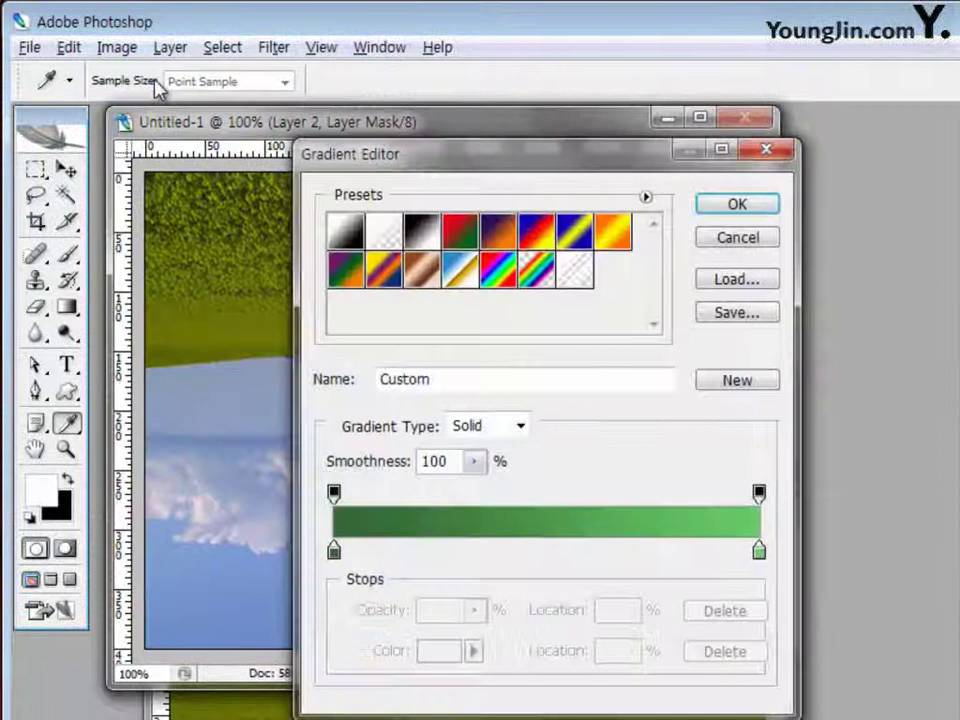
pyautogui.click(420, 233)
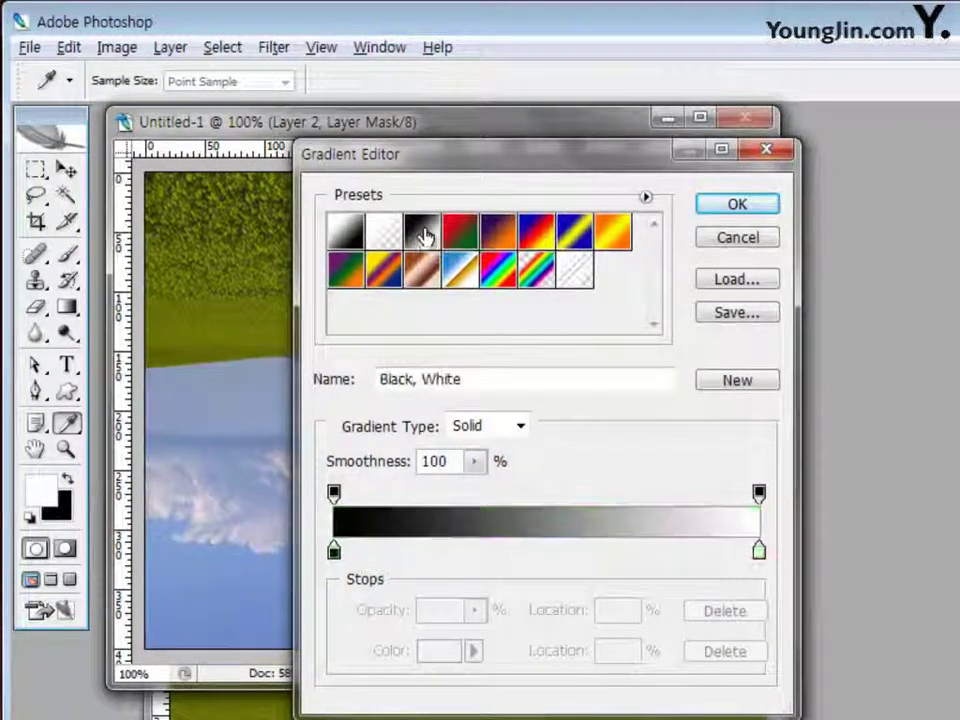
pyautogui.click(737, 205)
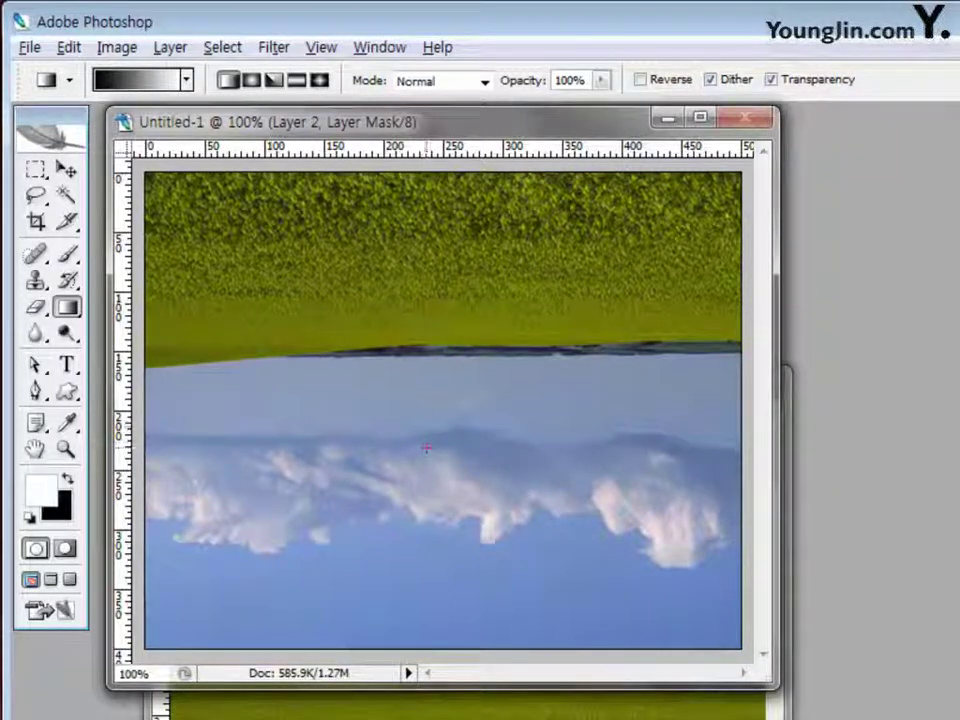
pyautogui.moveTo(425, 430); pyautogui.dragTo(413, 349)
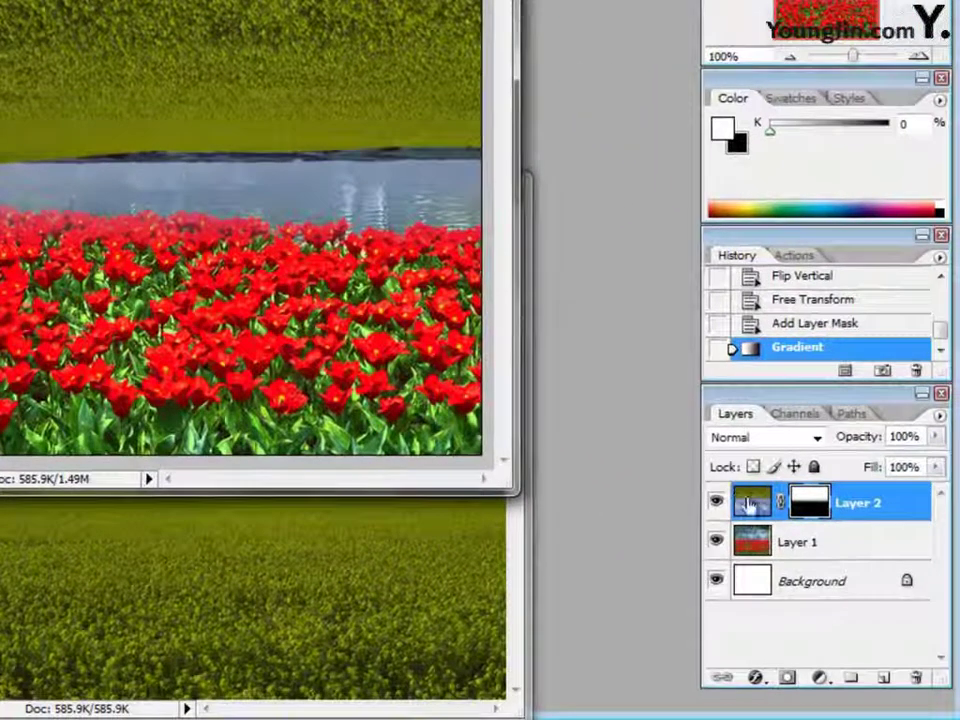
# Shift the masked field and sky layer slightly down, and close the 1급-6 source image
pyautogui.click(750, 505)
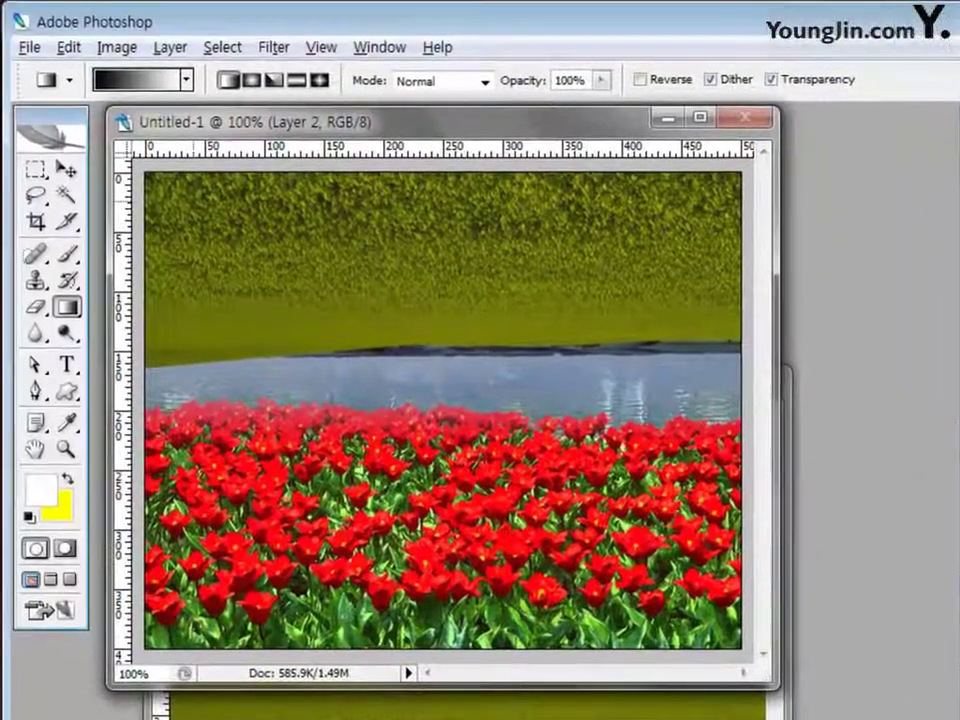
pyautogui.click(66, 165)
pyautogui.moveTo(453, 270); pyautogui.dragTo(456, 302)
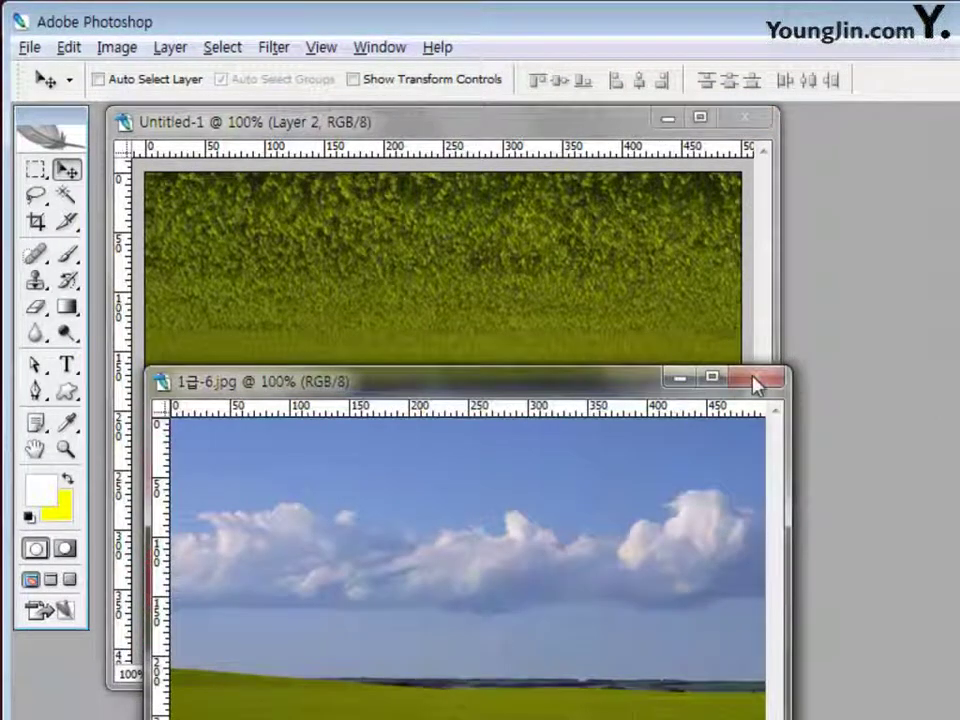
pyautogui.click(755, 380)
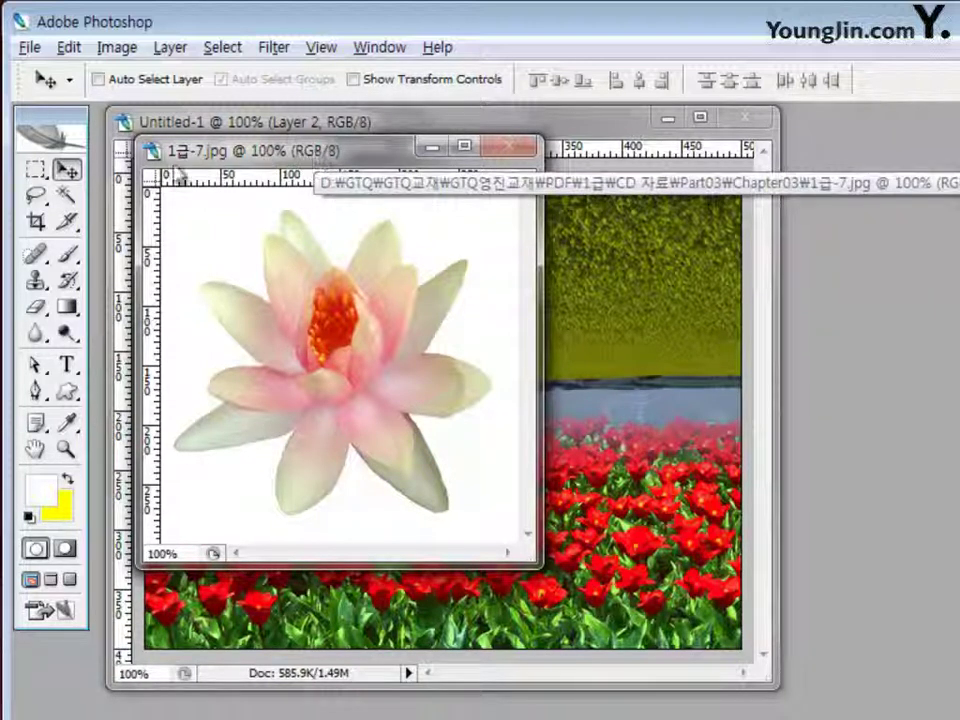
# Select the water lily in 1급-7 by picking its white background, removing the stray petal areas and inverting the selection
pyautogui.click(66, 198)
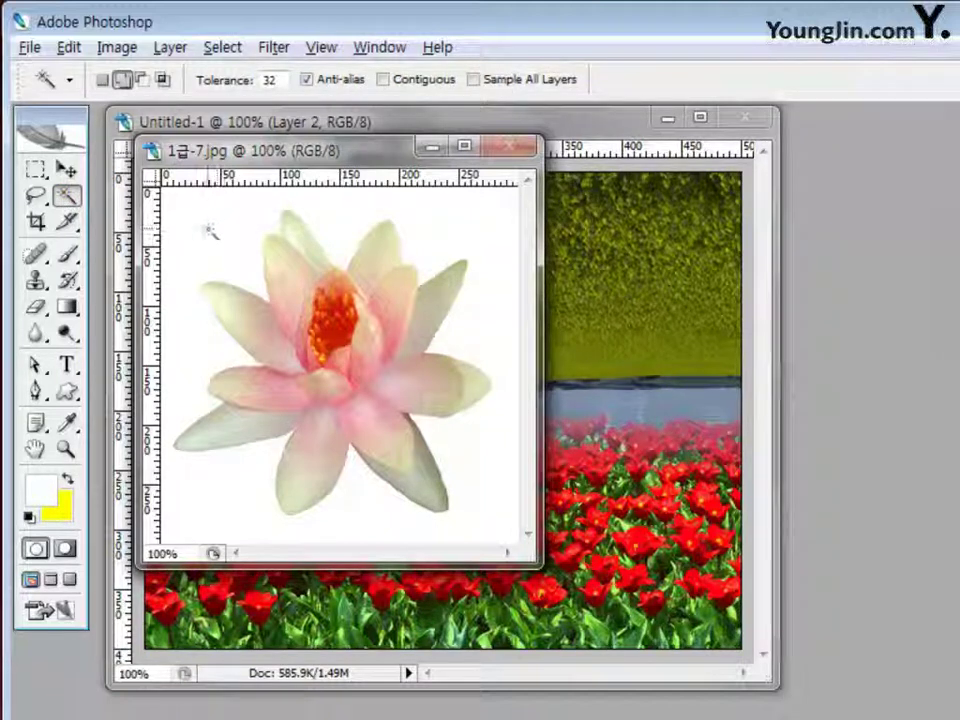
pyautogui.click(209, 232)
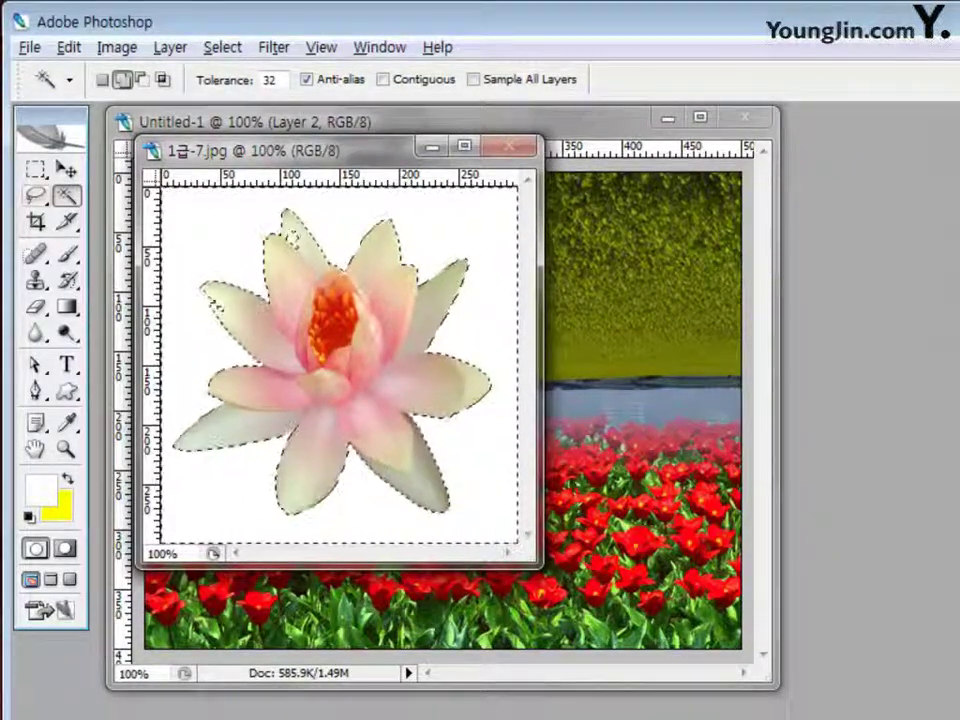
pyautogui.click(37, 196)
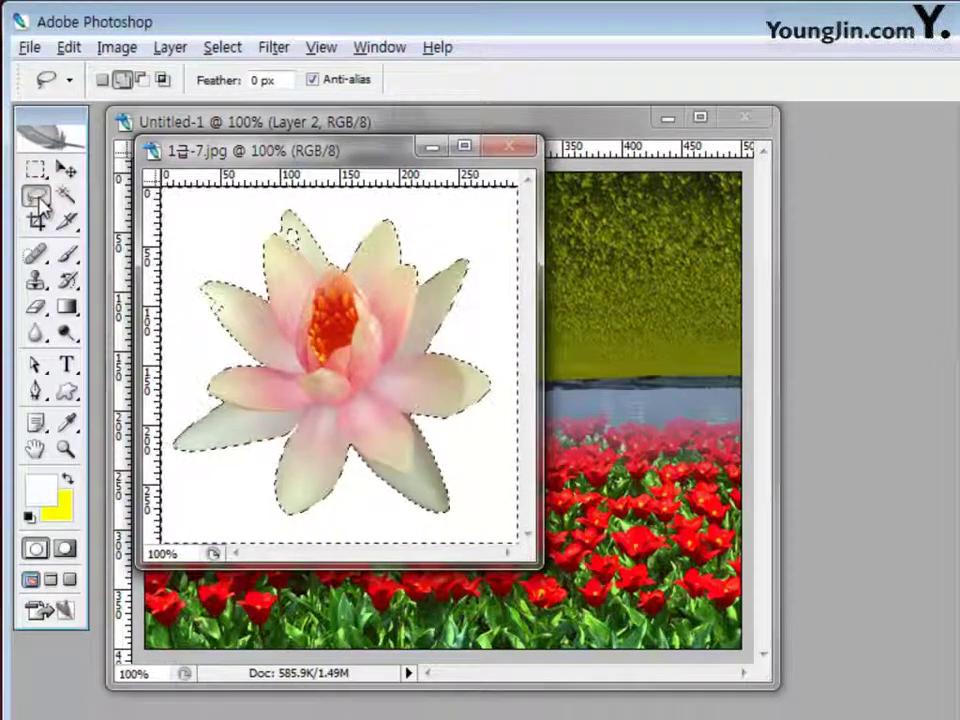
pyautogui.click(143, 84)
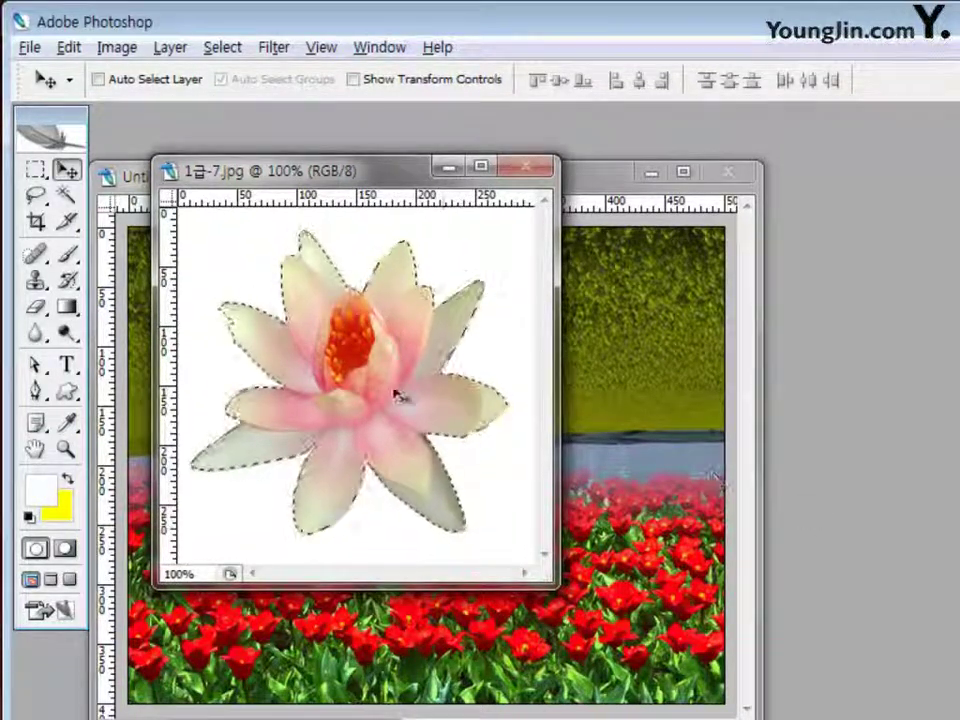
# Copy the selected water lily into Untitled-1, and close 1급-7 without saving
pyautogui.click(66, 172)
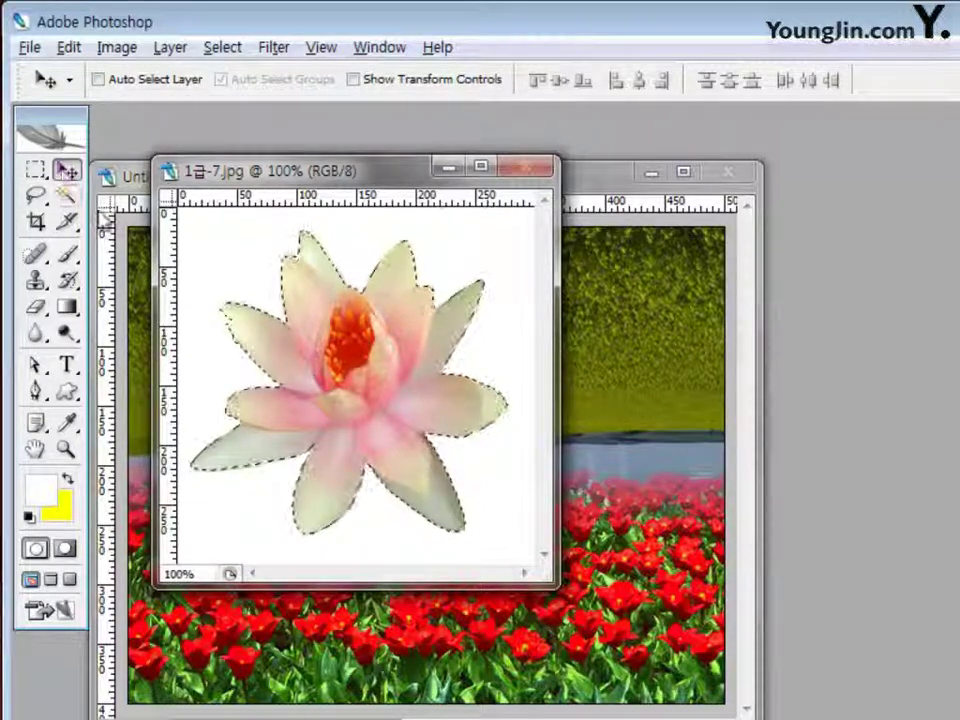
pyautogui.moveTo(336, 368); pyautogui.dragTo(548, 503)
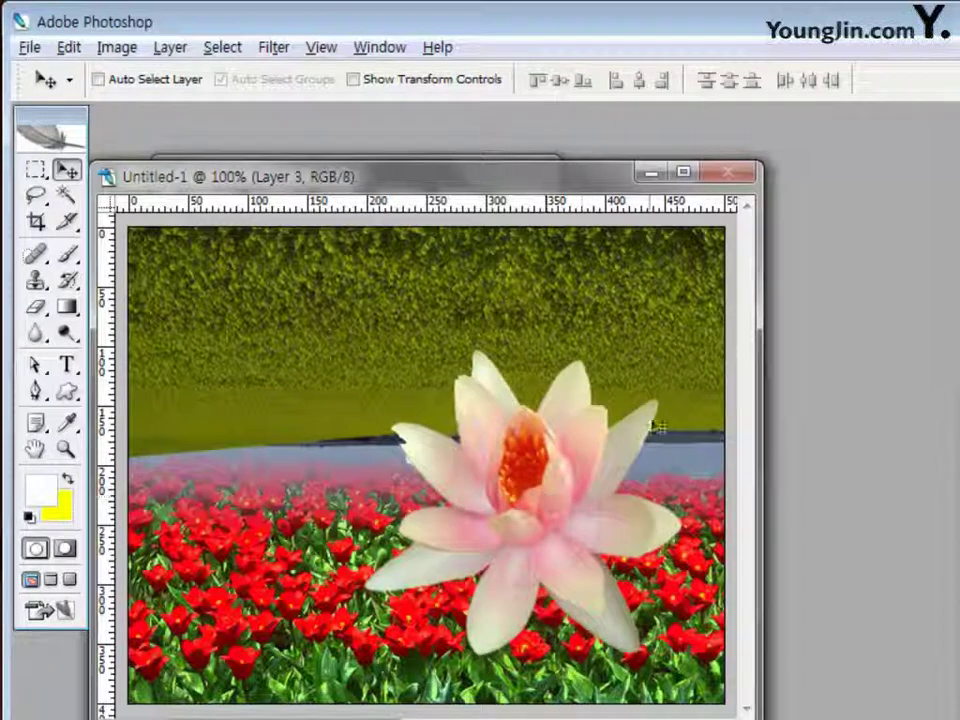
pyautogui.moveTo(513, 188); pyautogui.dragTo(514, 204)
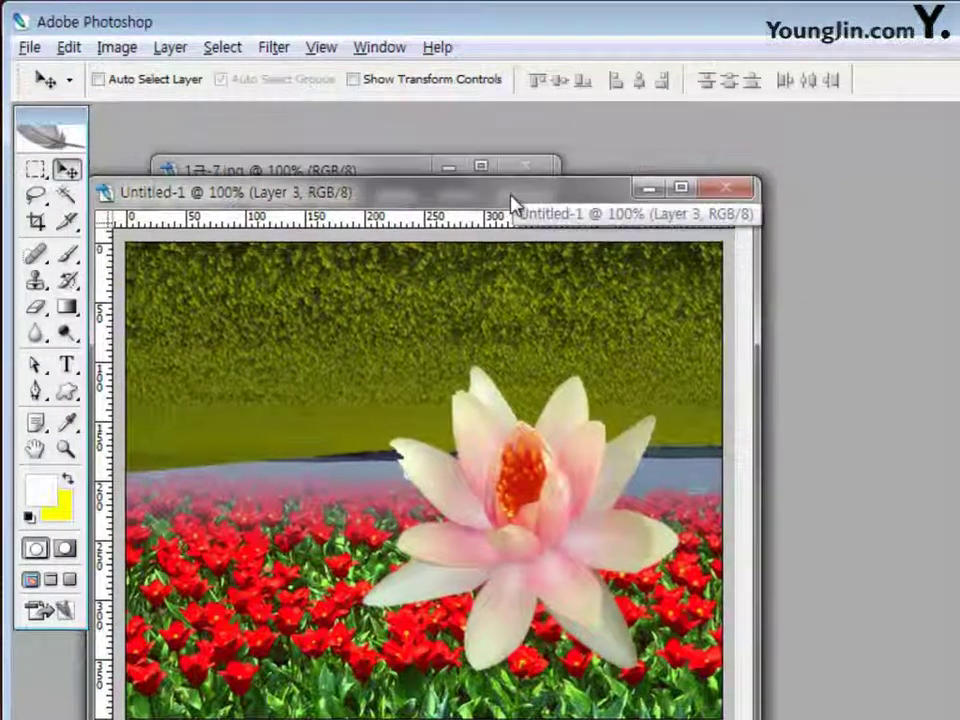
pyautogui.click(528, 167)
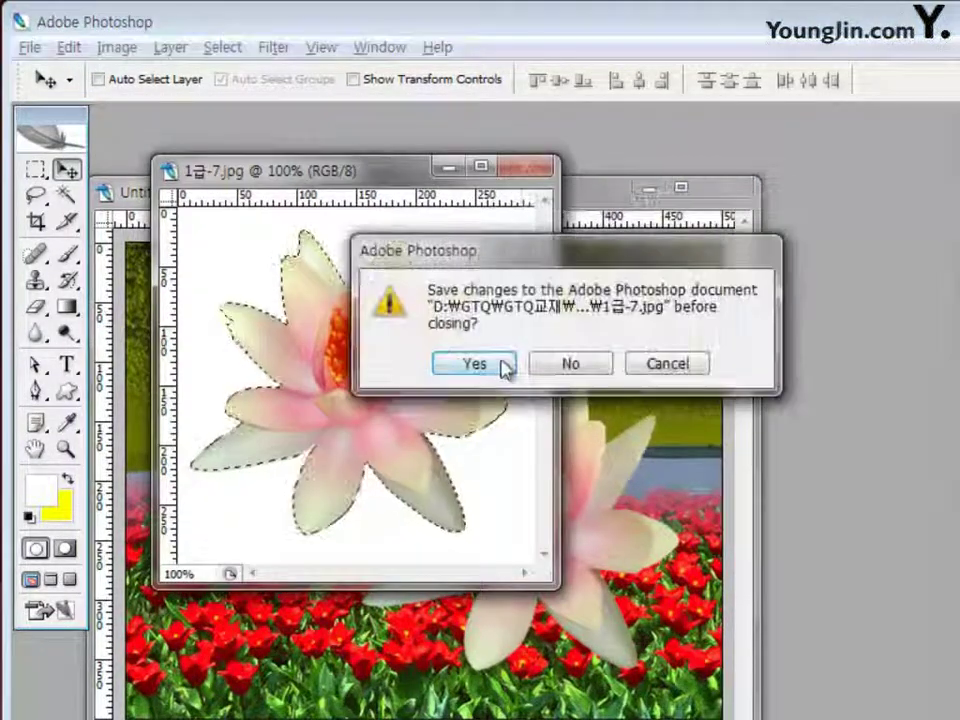
pyautogui.click(555, 367)
pyautogui.moveTo(476, 205); pyautogui.dragTo(482, 139)
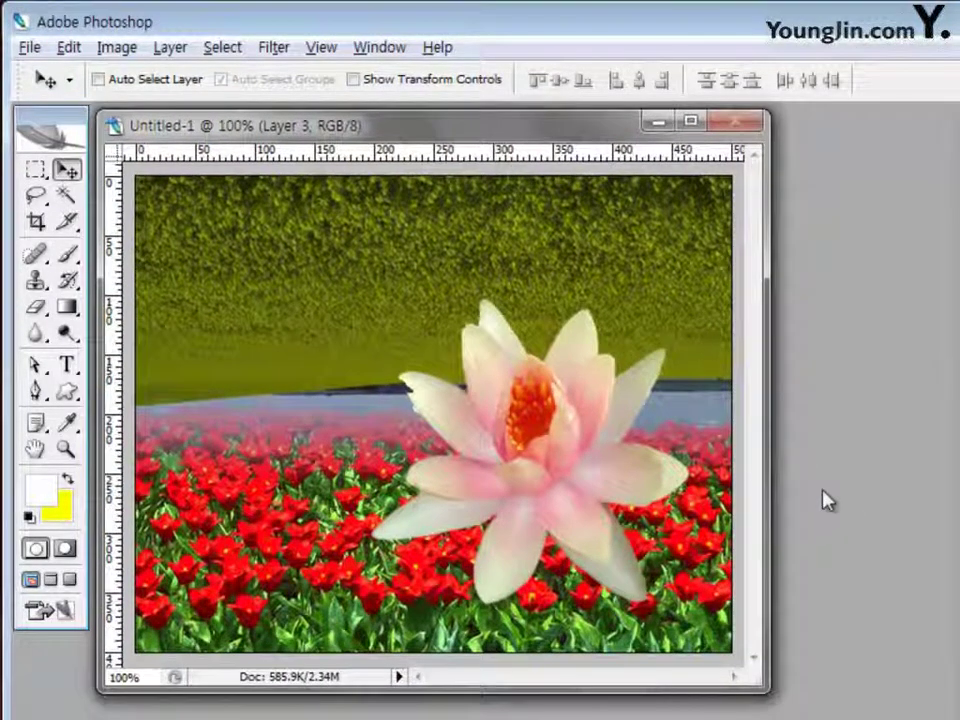
# Scale the water lily to about 66.6% and place it over the water's edge near the canvas's right side
pyautogui.hotkey('ctrl', 't')
pyautogui.moveTo(375, 300); pyautogui.dragTo(458, 381)
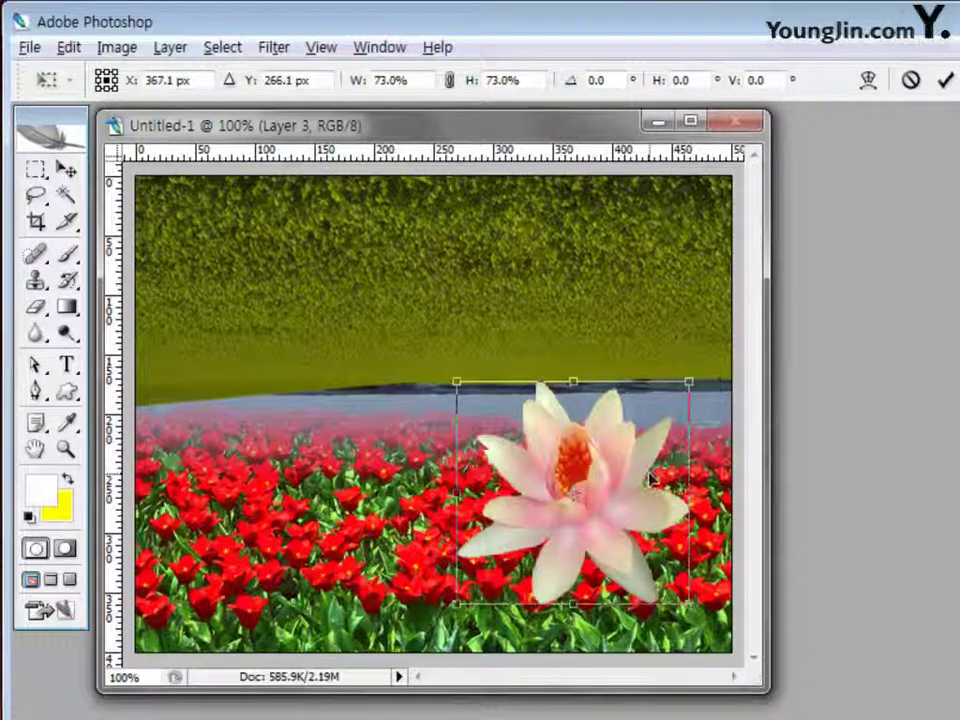
pyautogui.moveTo(655, 467); pyautogui.dragTo(678, 386)
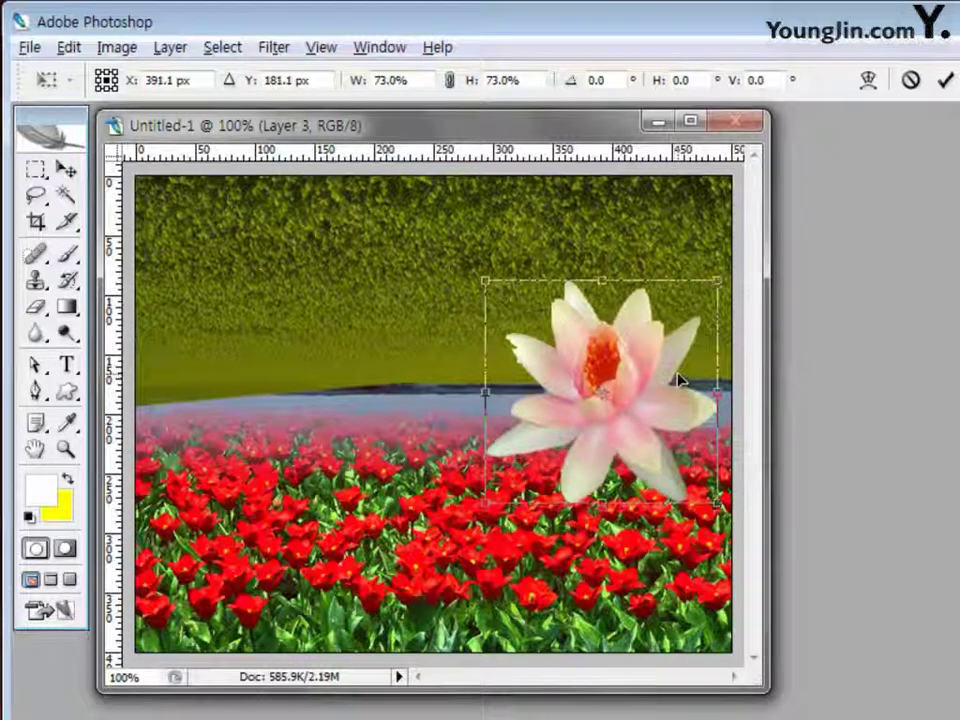
pyautogui.moveTo(486, 285); pyautogui.dragTo(508, 300)
pyautogui.moveTo(668, 360); pyautogui.dragTo(660, 350)
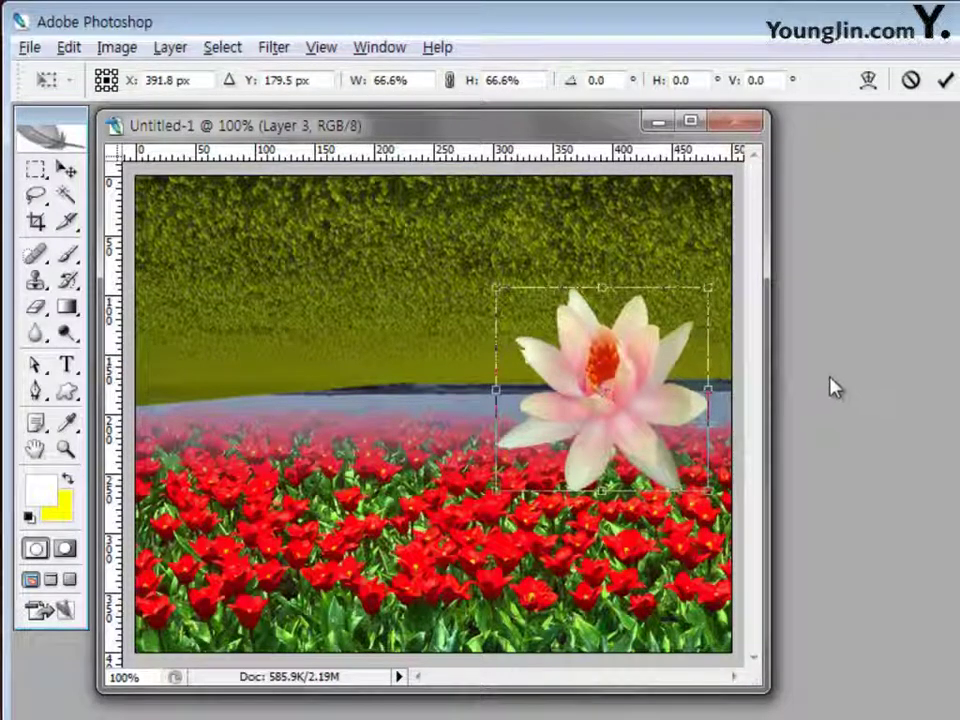
pyautogui.press('Return')
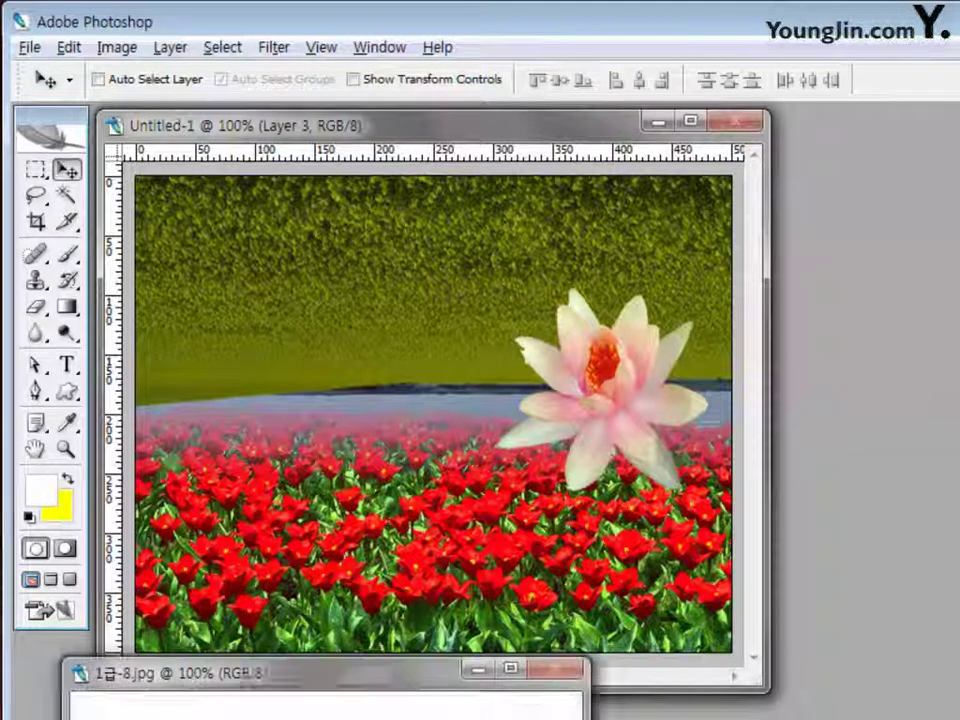
# Copy the pink blossom image 1급-8 into Untitled-1, scale it to about 64.6% so it covers the water lily, and close the source
pyautogui.moveTo(358, 682); pyautogui.dragTo(624, 288)
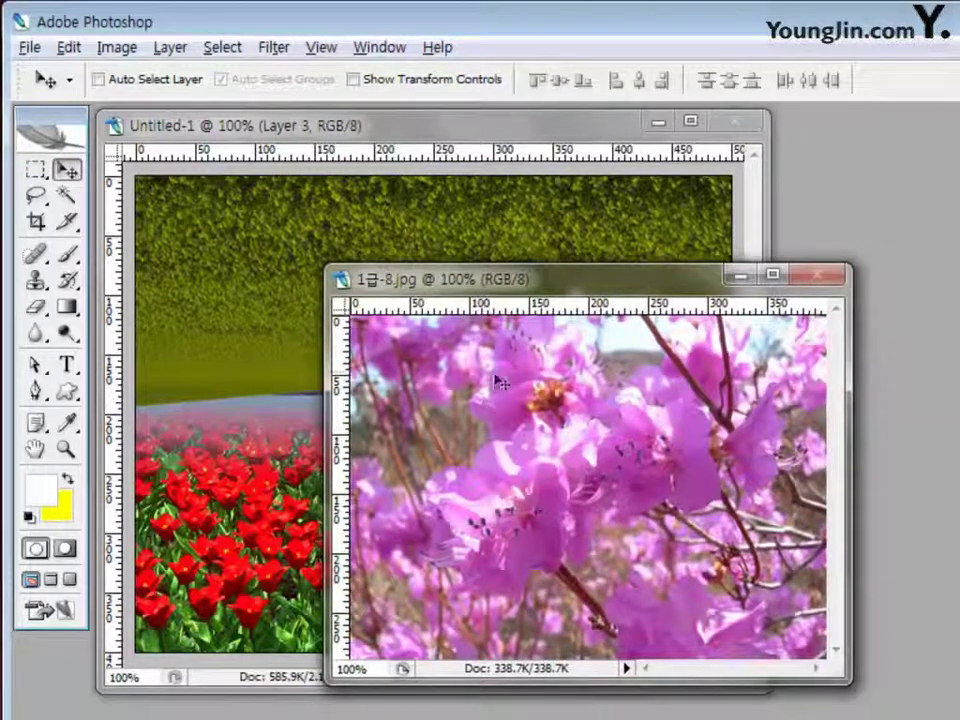
pyautogui.moveTo(611, 456); pyautogui.dragTo(492, 383)
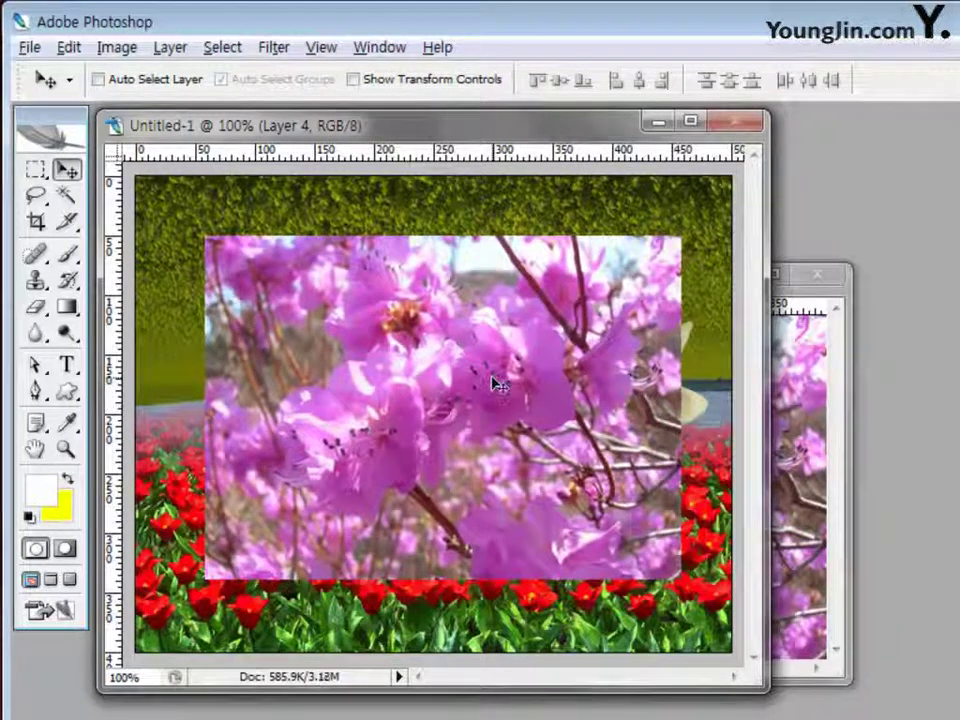
pyautogui.hotkey('ctrl', 't')
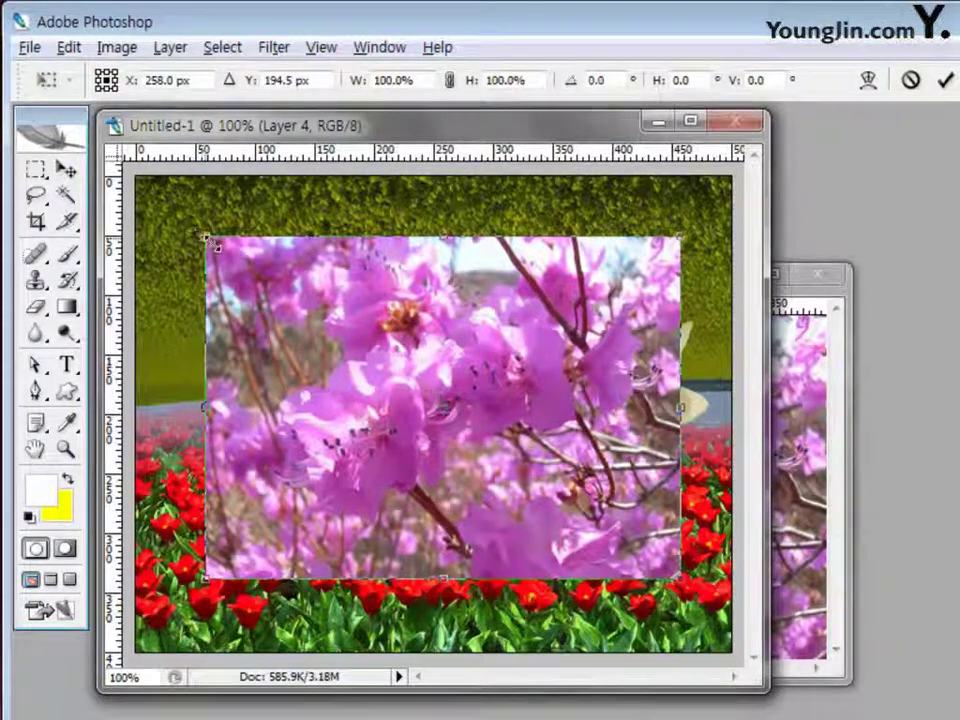
pyautogui.moveTo(205, 238); pyautogui.dragTo(323, 323)
pyautogui.moveTo(578, 443); pyautogui.dragTo(638, 398)
pyautogui.moveTo(386, 274); pyautogui.dragTo(434, 302)
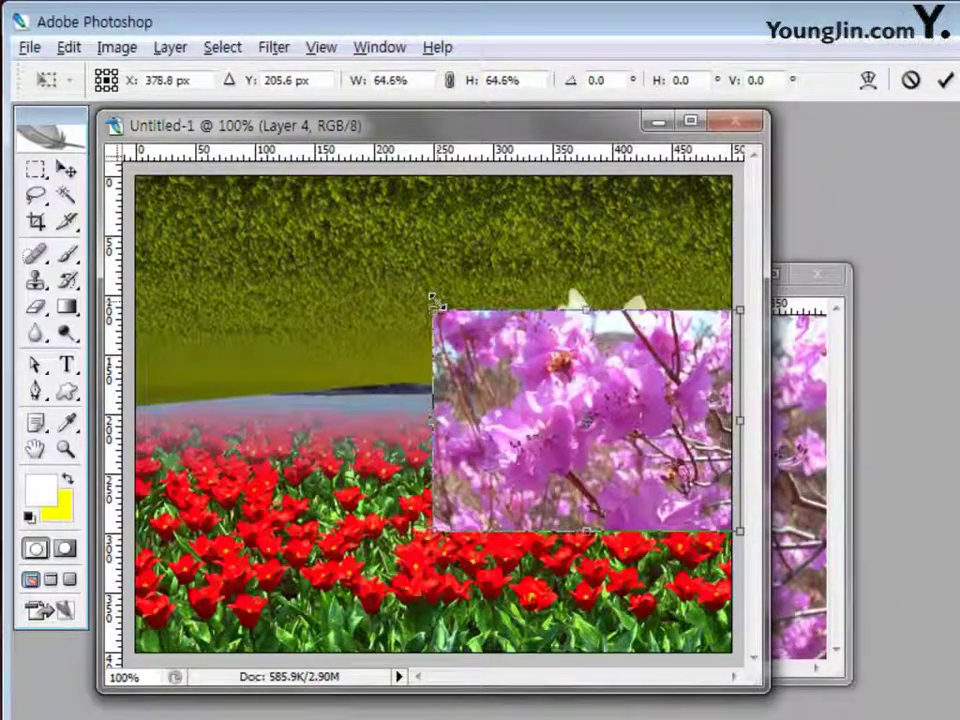
pyautogui.moveTo(647, 398); pyautogui.dragTo(643, 377)
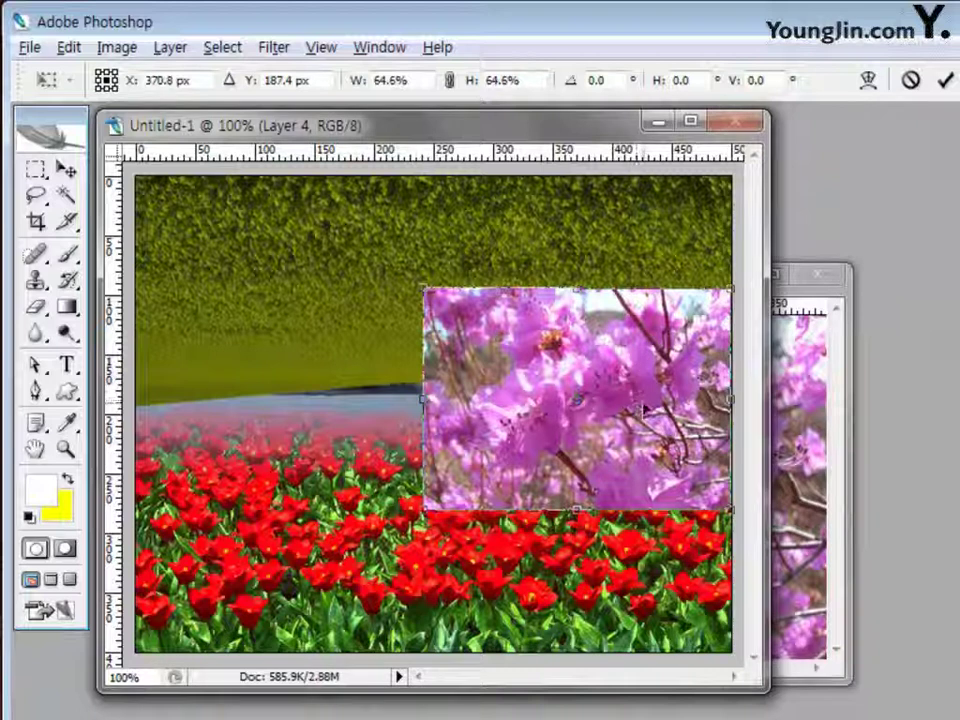
pyautogui.press('Return')
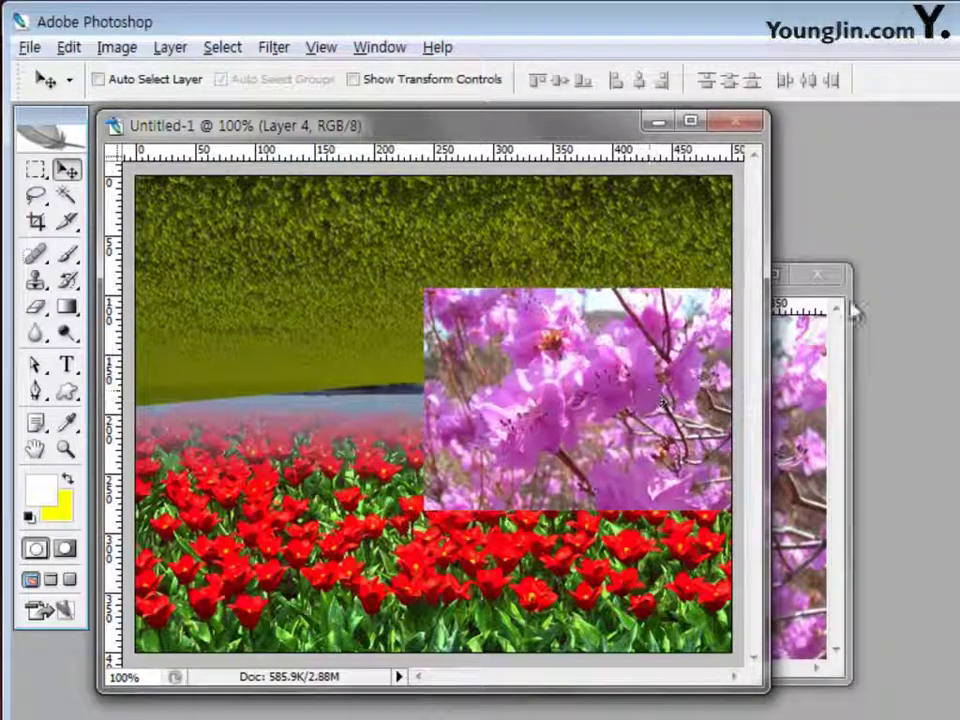
pyautogui.click(818, 273)
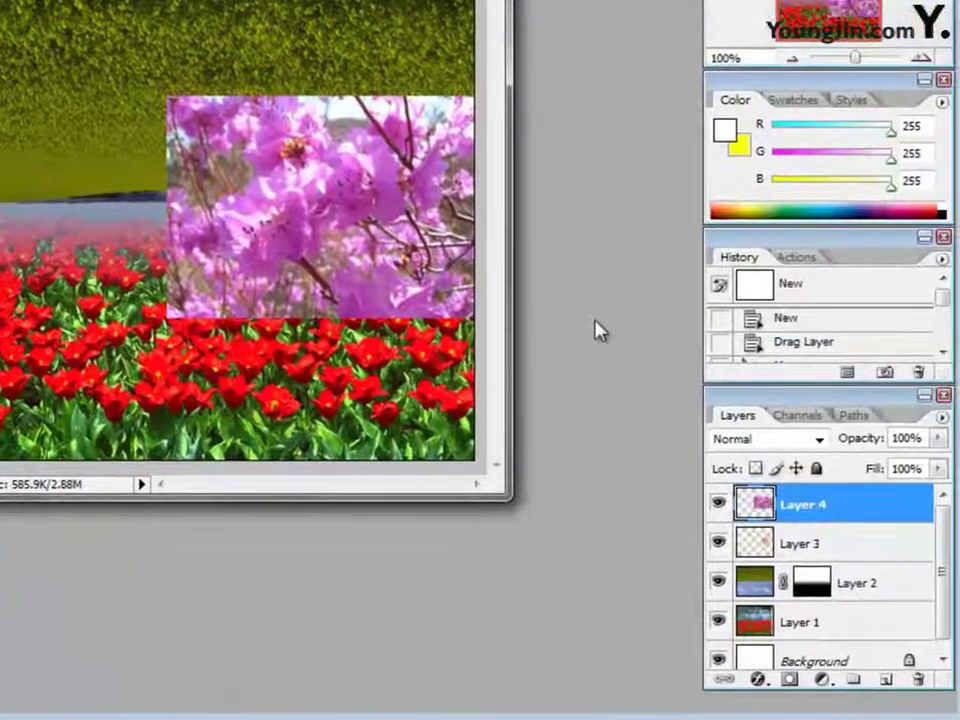
# Clip the pink blossom layer to the water lily layer beneath it and clear the selection
pyautogui.hotkey('ctrl', 'z')
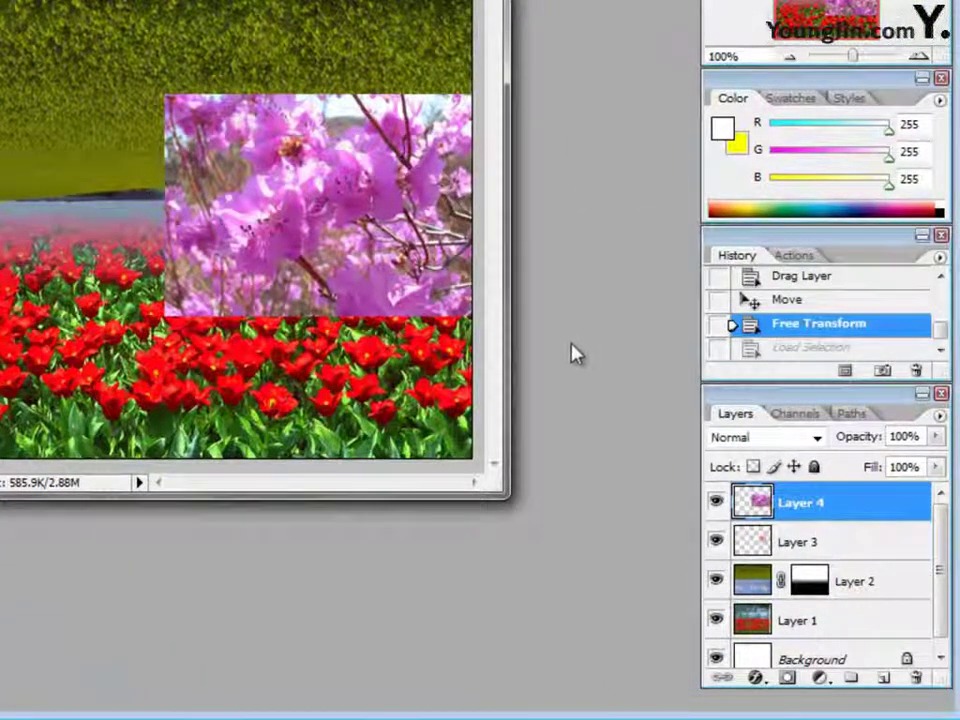
pyautogui.keyDown('ctrl'); pyautogui.click(752, 545); pyautogui.keyUp('ctrl')
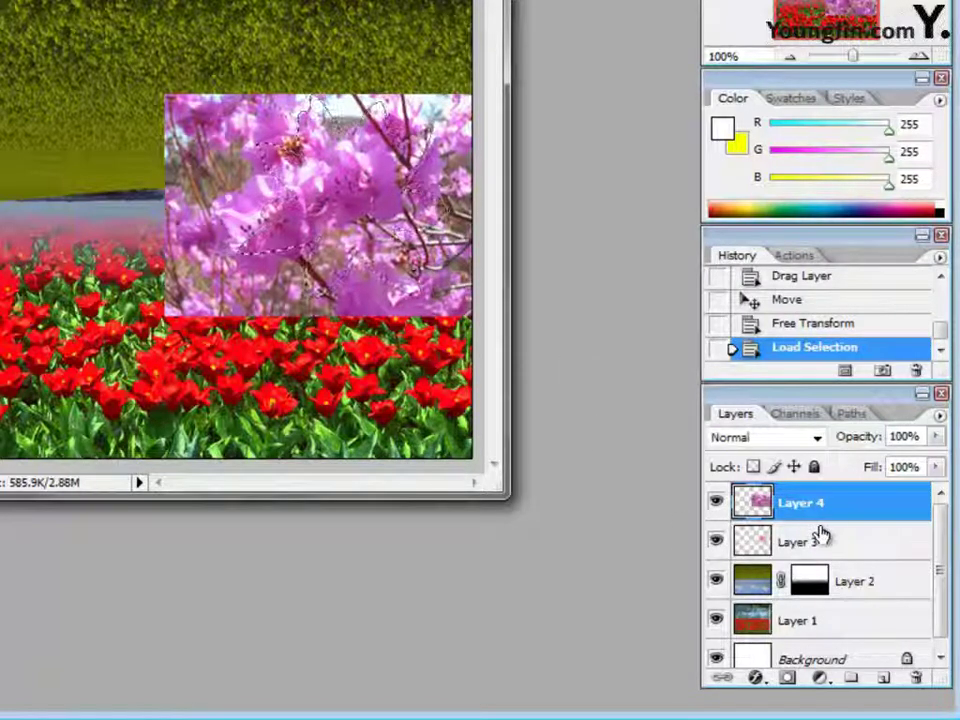
pyautogui.moveTo(820, 537); pyautogui.dragTo(833, 522)
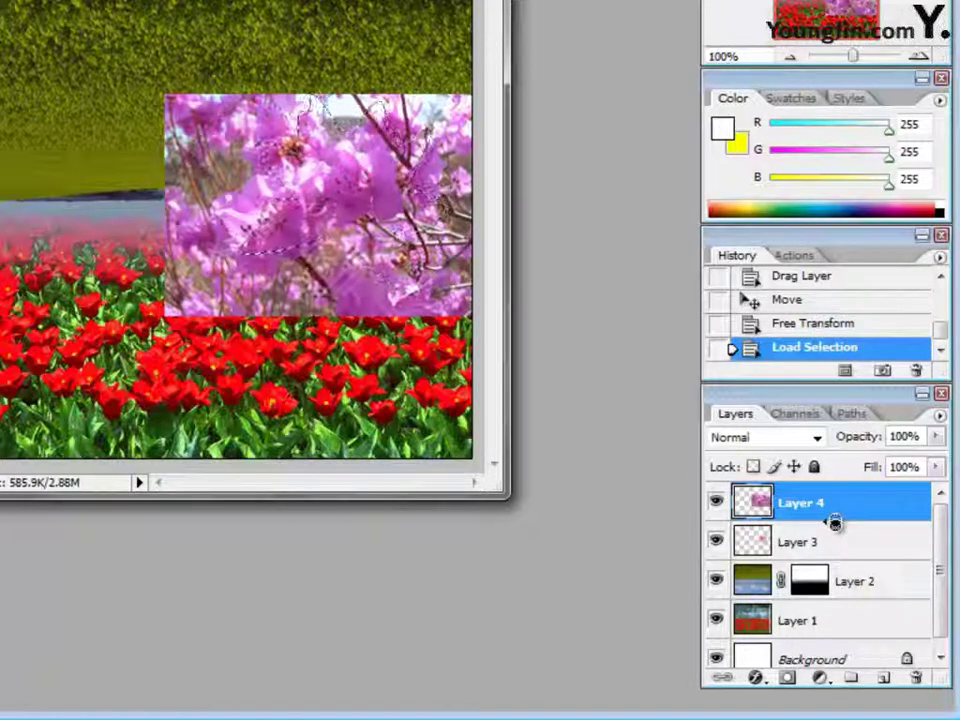
pyautogui.keyDown('alt'); pyautogui.click(835, 522); pyautogui.keyUp('alt')
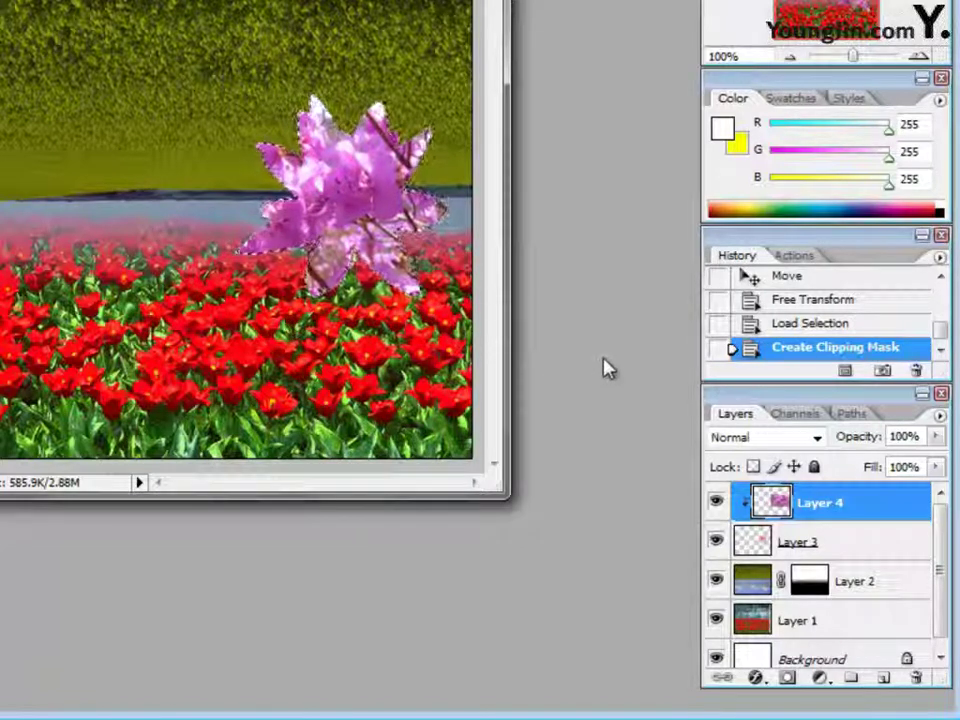
pyautogui.hotkey('ctrl', 'd')
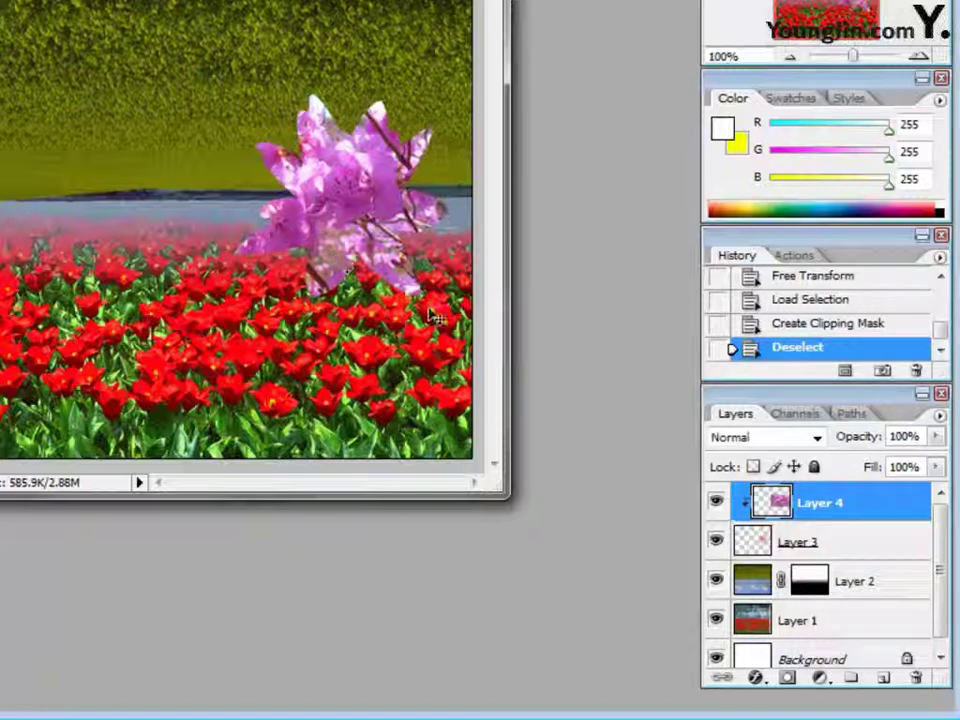
# Add a 3 px outside stroke in white (#ffffff) to the water lily layer
pyautogui.click(848, 549)
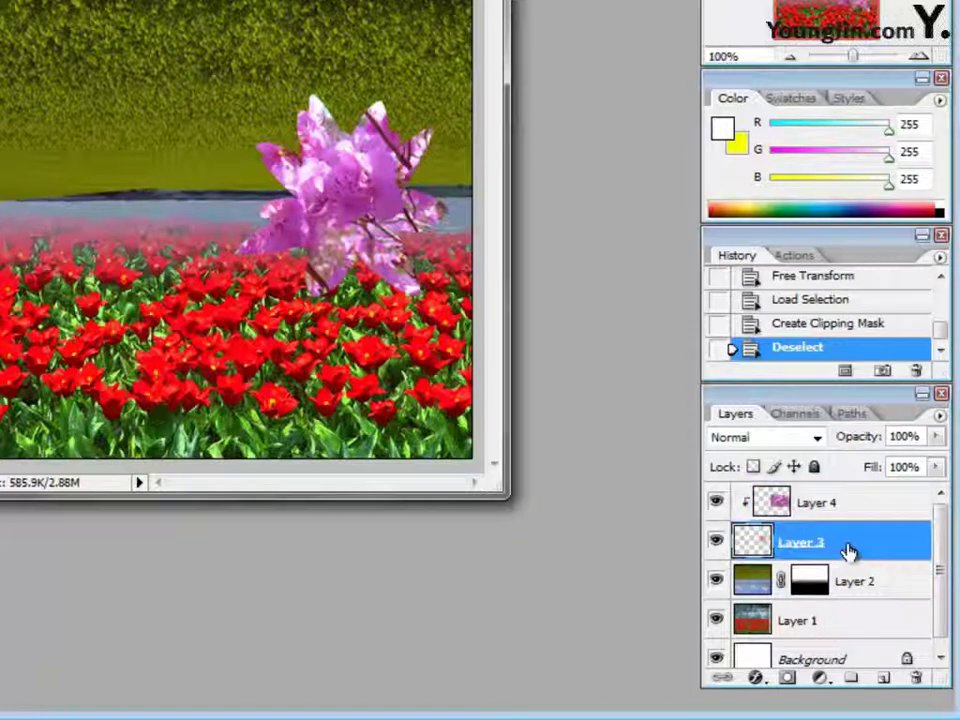
pyautogui.click(755, 681)
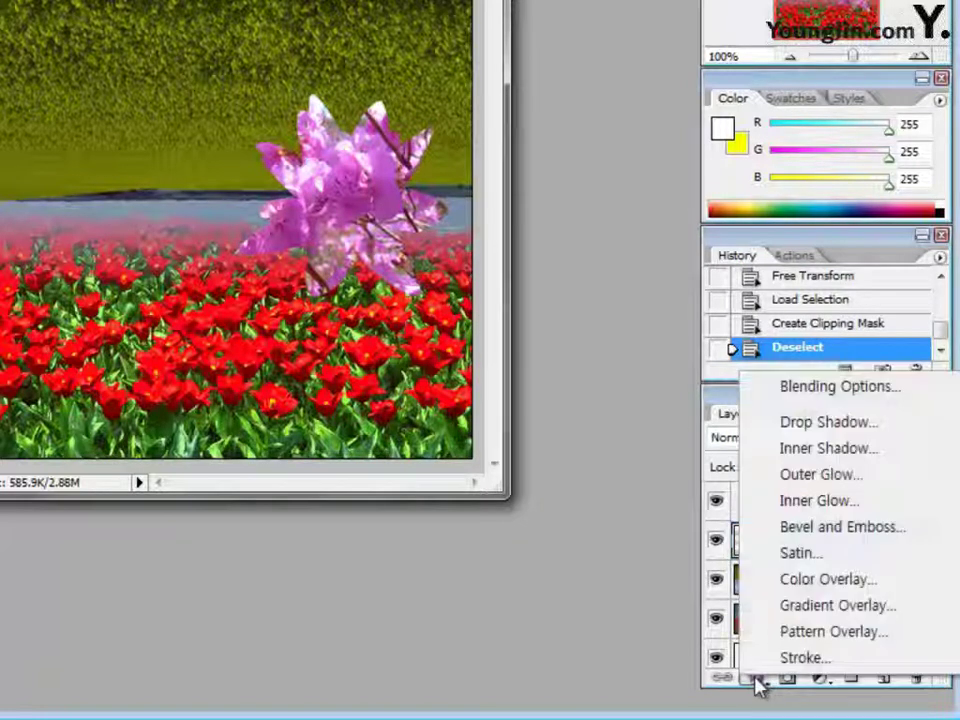
pyautogui.click(824, 660)
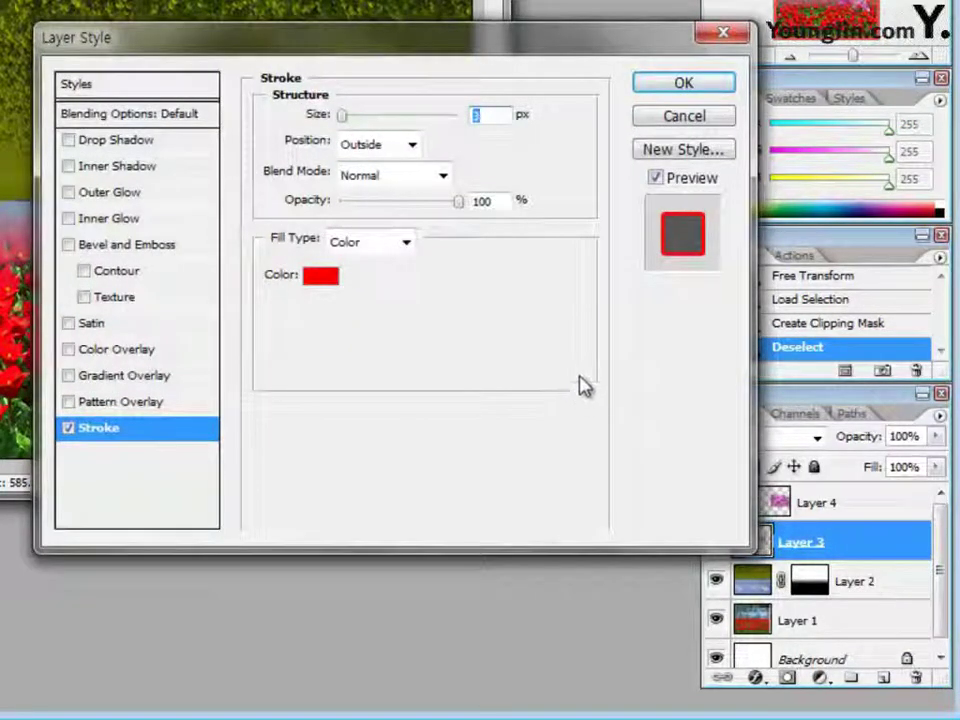
pyautogui.click(315, 277)
pyautogui.click(445, 369)
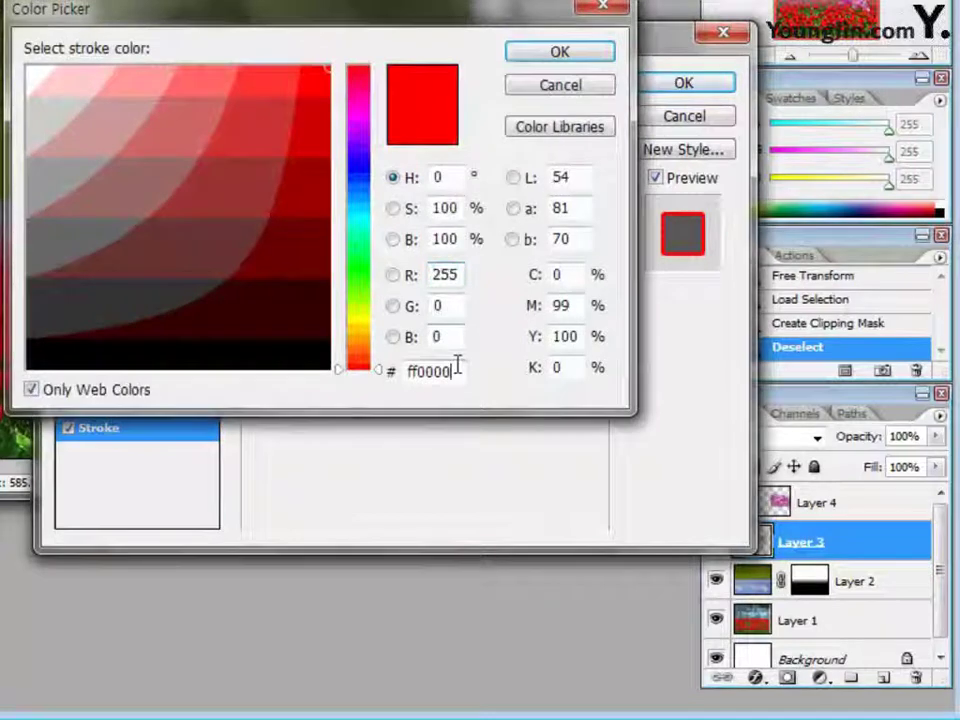
pyautogui.click(31, 72)
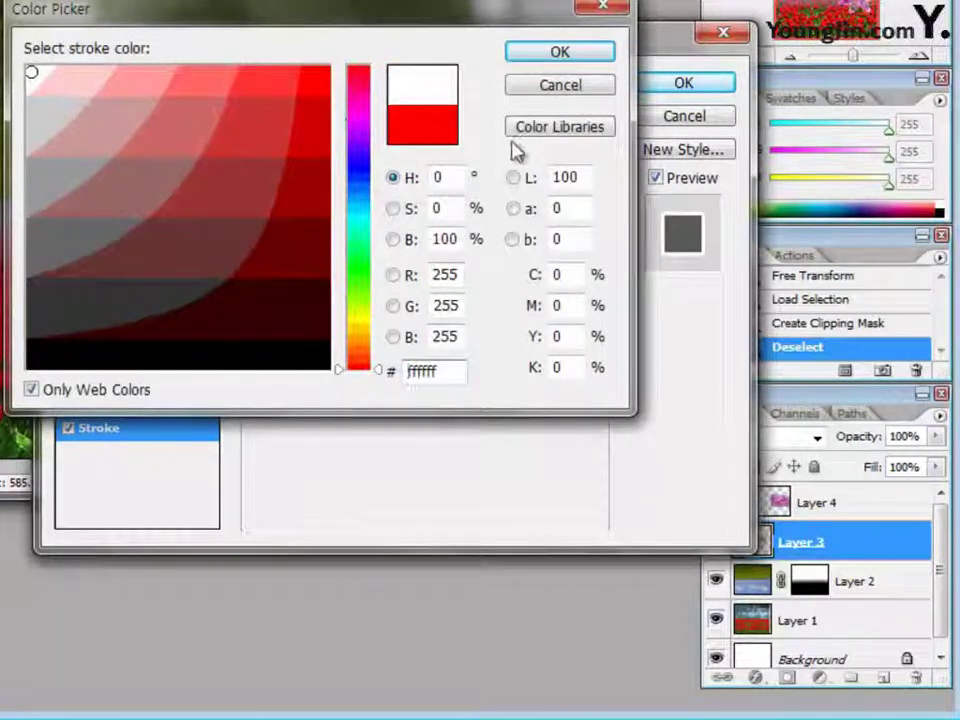
pyautogui.click(527, 56)
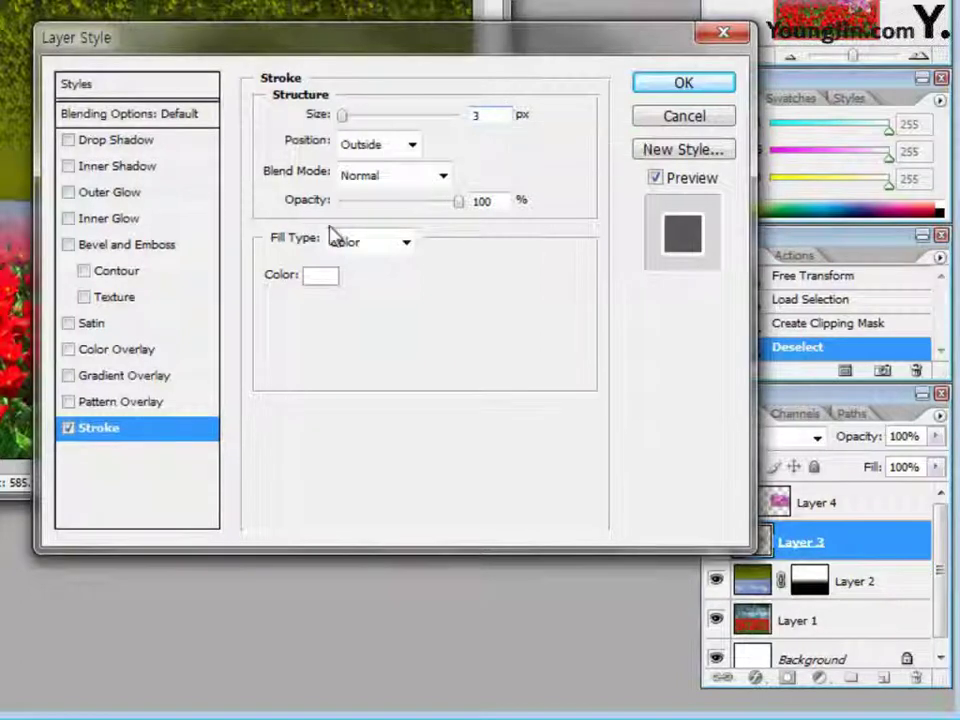
# Add an Outer Glow with an increased size to the water lily layer and apply the layer style
pyautogui.click(110, 194)
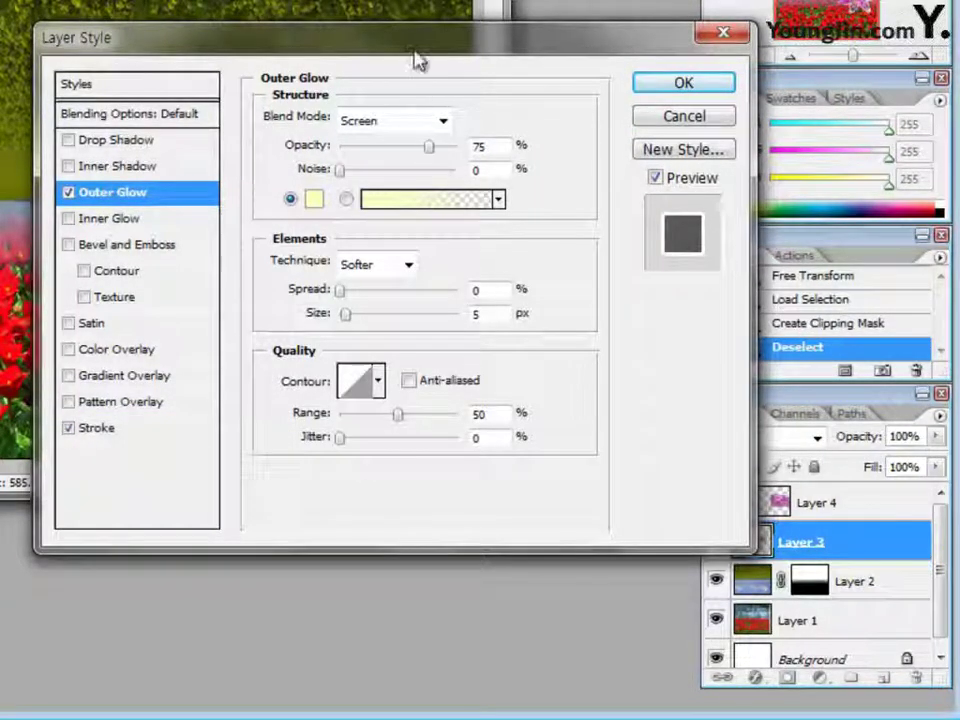
pyautogui.moveTo(415, 42); pyautogui.dragTo(339, 292)
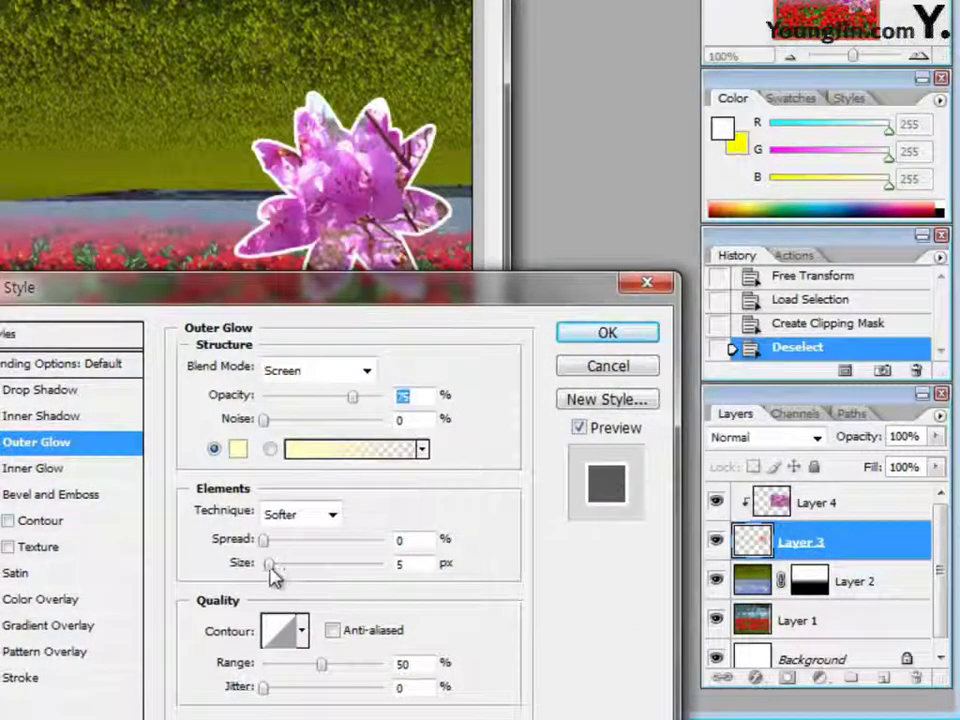
pyautogui.moveTo(270, 566); pyautogui.dragTo(286, 566)
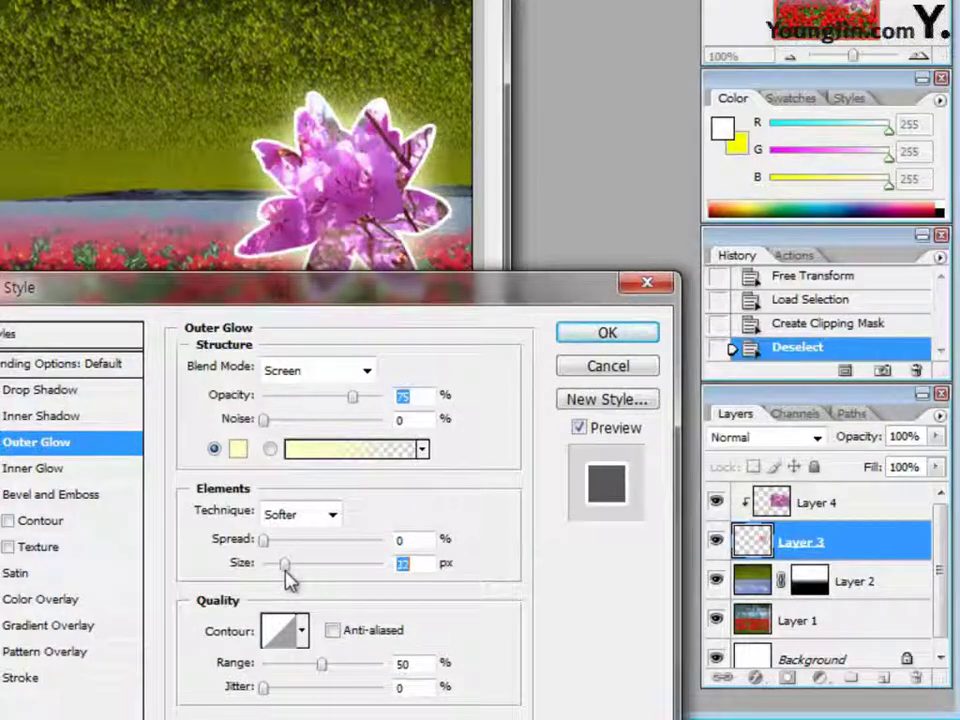
pyautogui.click(607, 332)
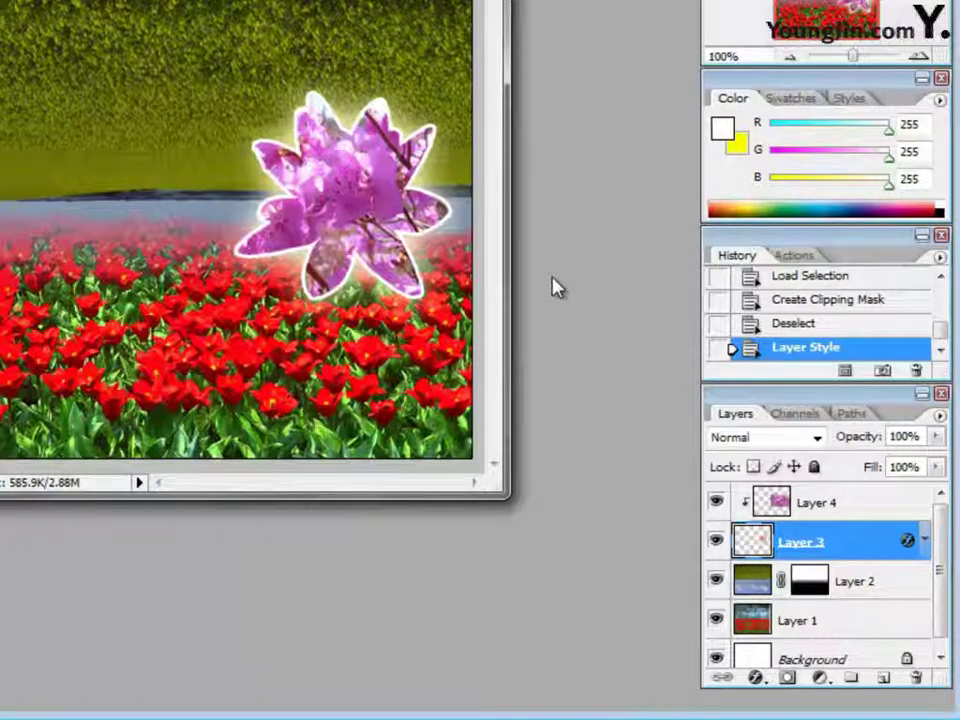
# Create a new layer above the clipped blossom layer and activate the Brush tool
pyautogui.click(845, 503)
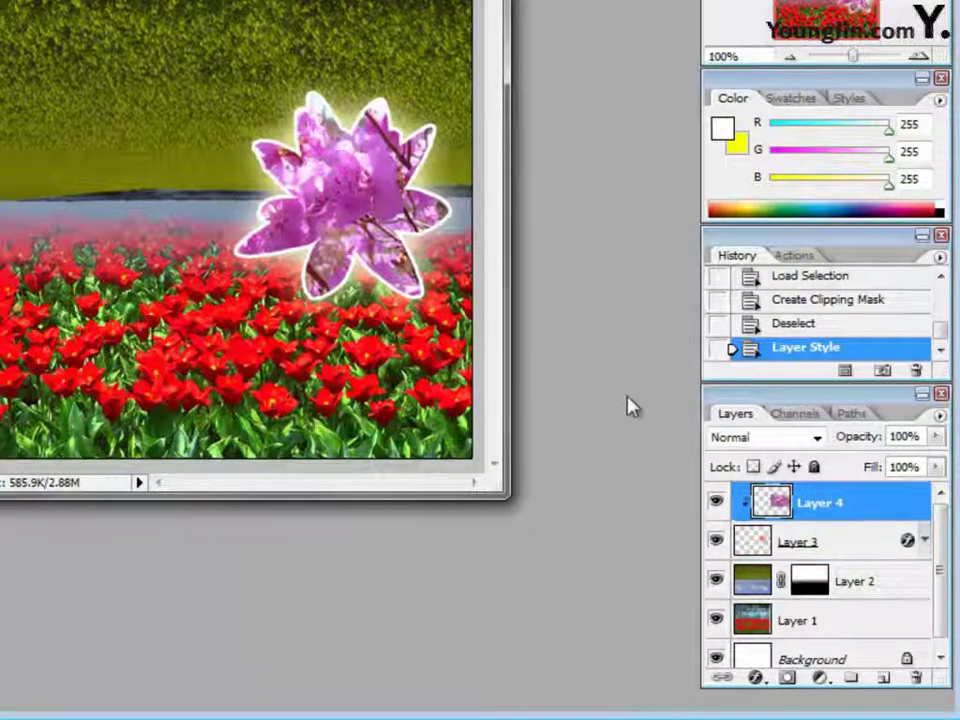
pyautogui.click(884, 680)
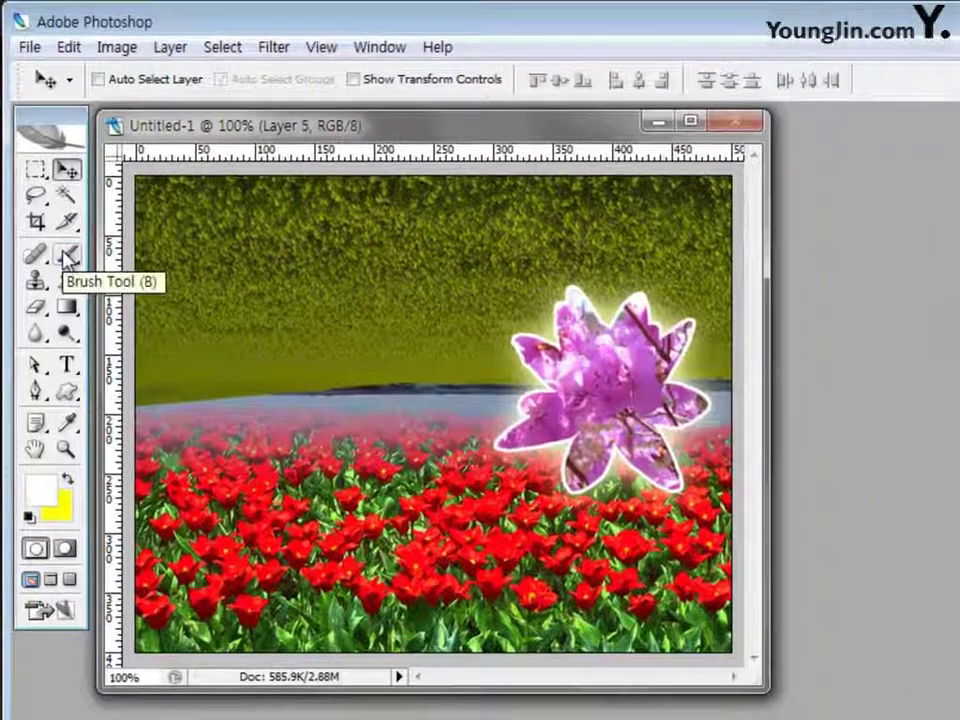
pyautogui.click(65, 258)
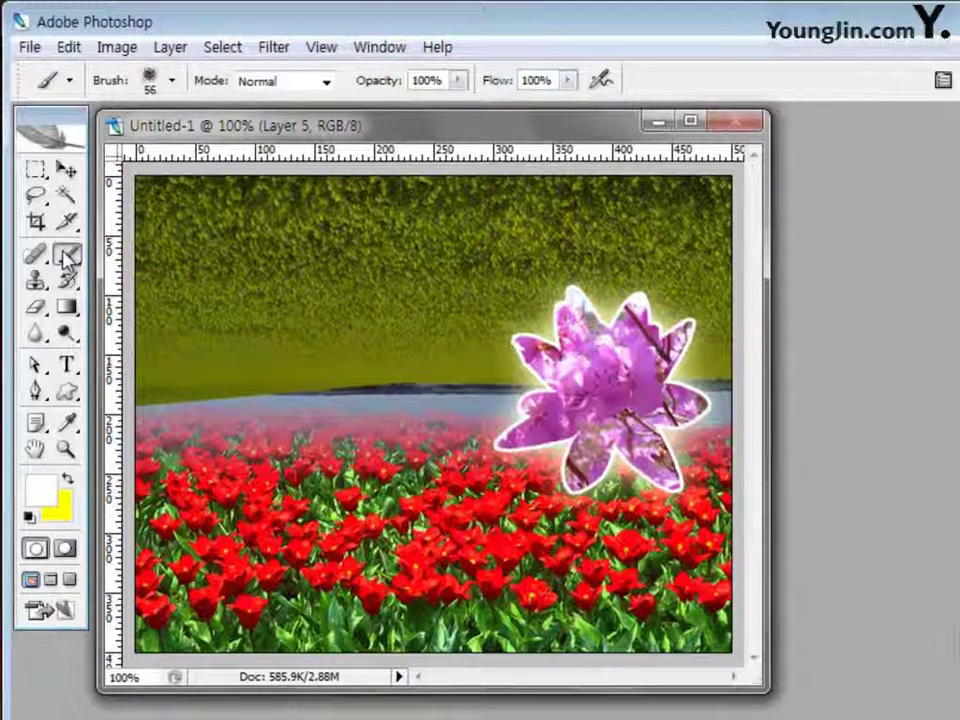
# Replace the current brushes with the Special Effect Brushes set and choose the 29 px butterfly brush
pyautogui.click(174, 84)
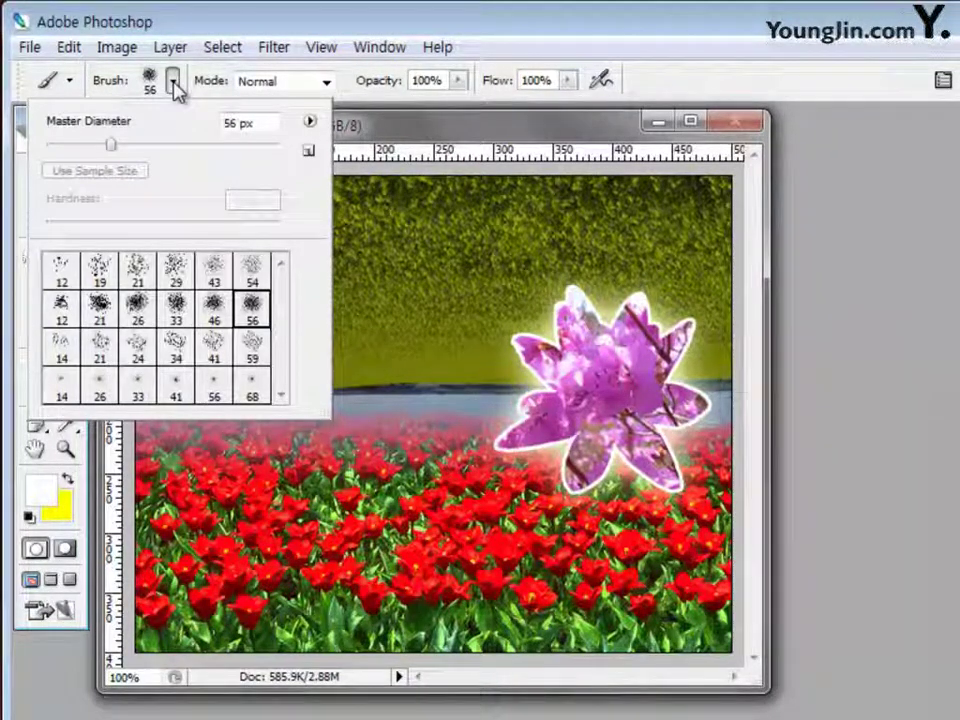
pyautogui.click(310, 121)
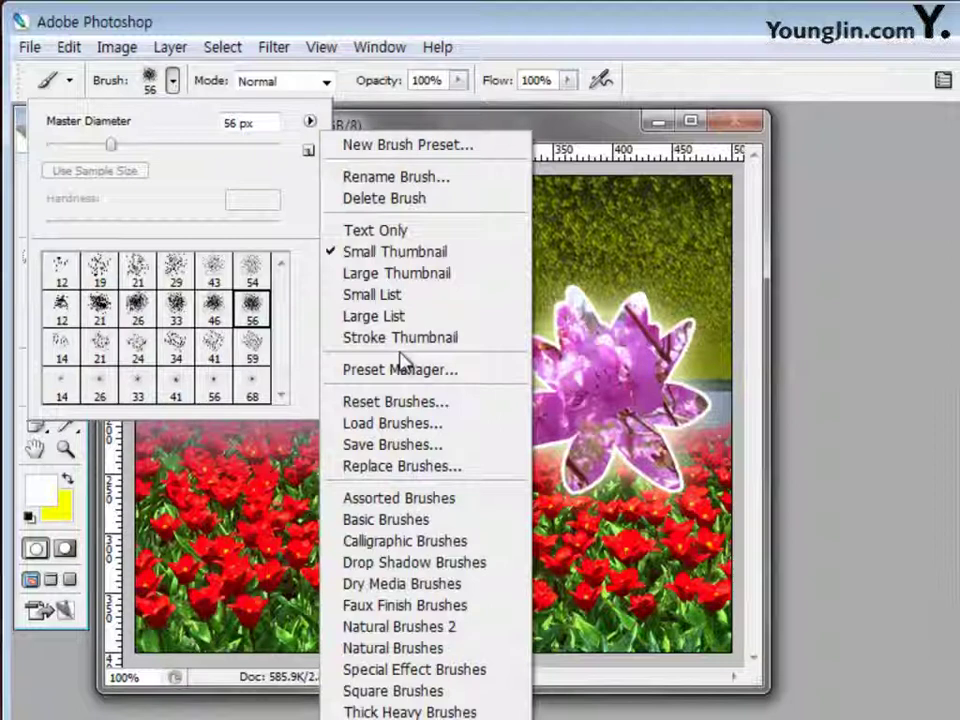
pyautogui.click(439, 674)
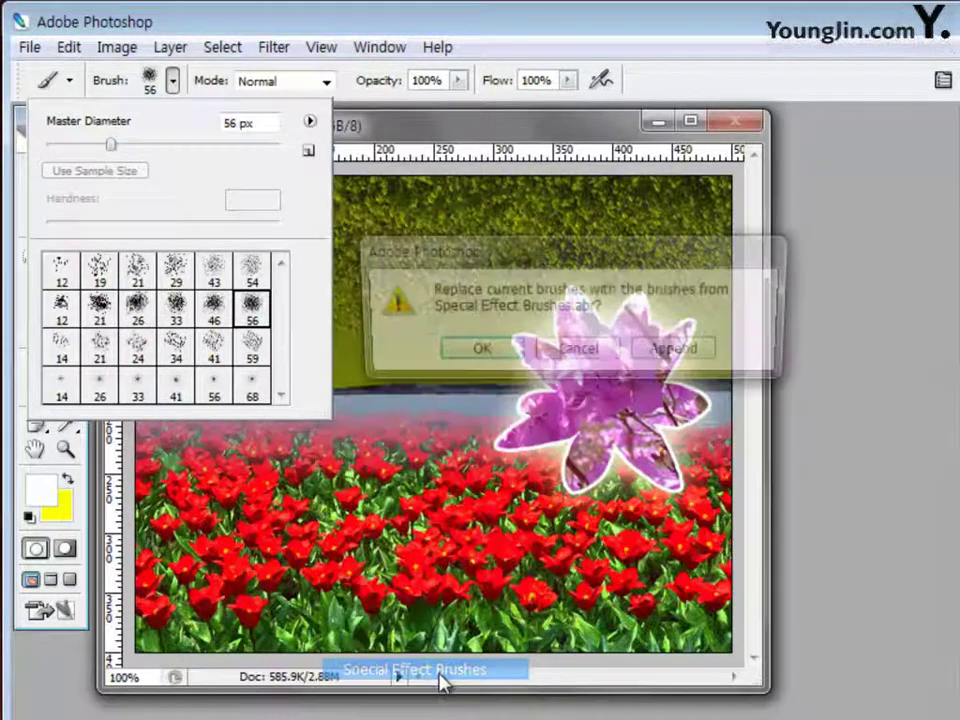
pyautogui.click(486, 355)
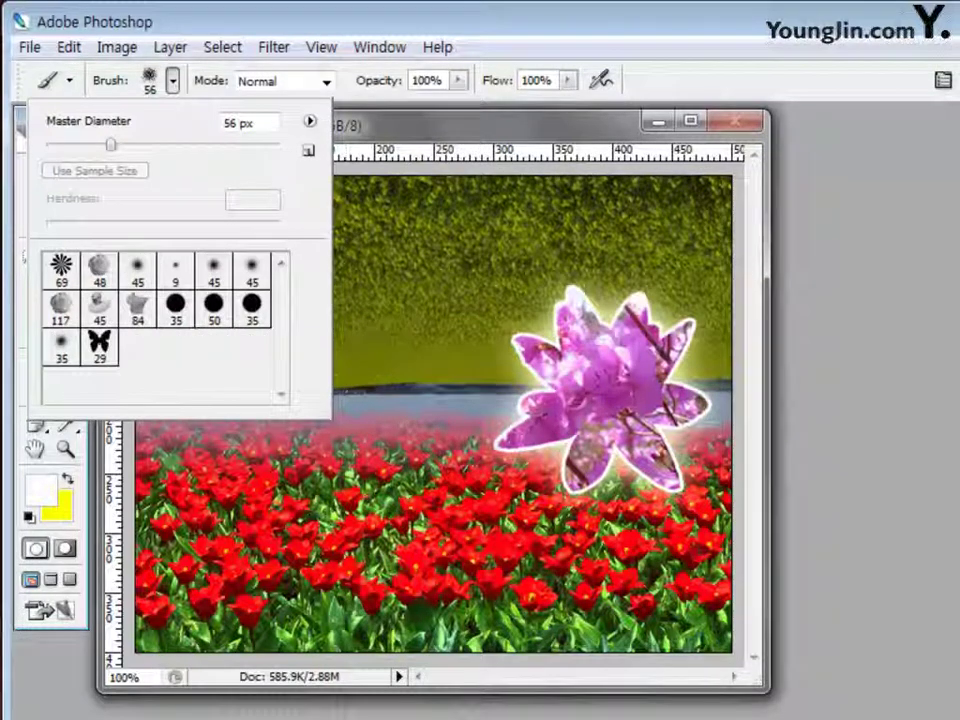
pyautogui.click(104, 352)
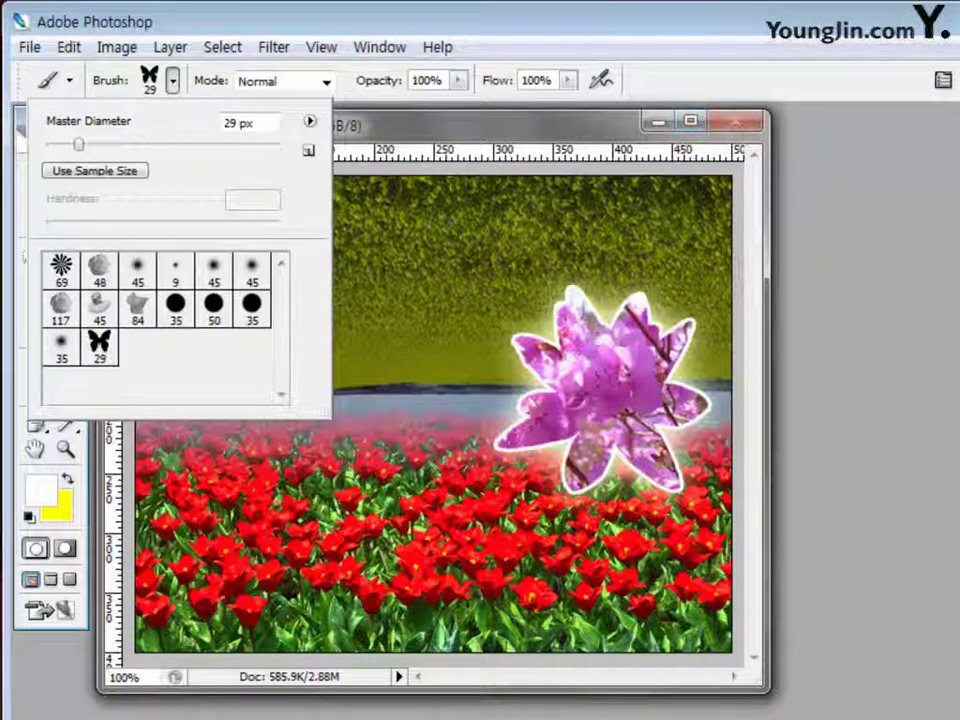
pyautogui.press('Return')
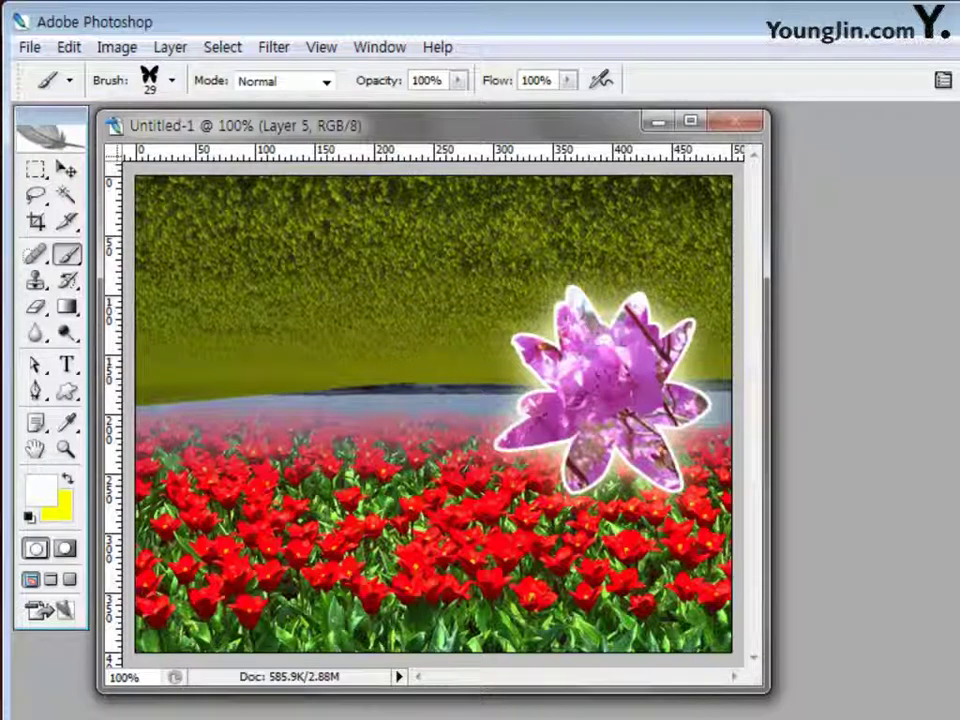
# Set the foreground color to #0000ff and the background color to #ffff00
pyautogui.click(42, 492)
pyautogui.doubleClick(688, 566)
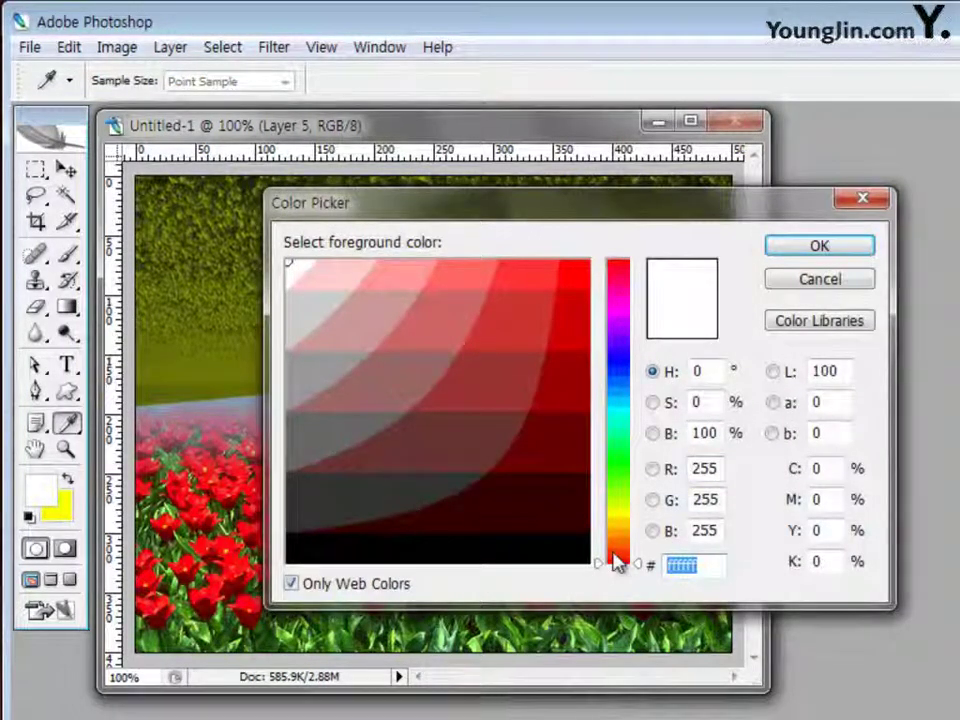
pyautogui.write('0000ff')
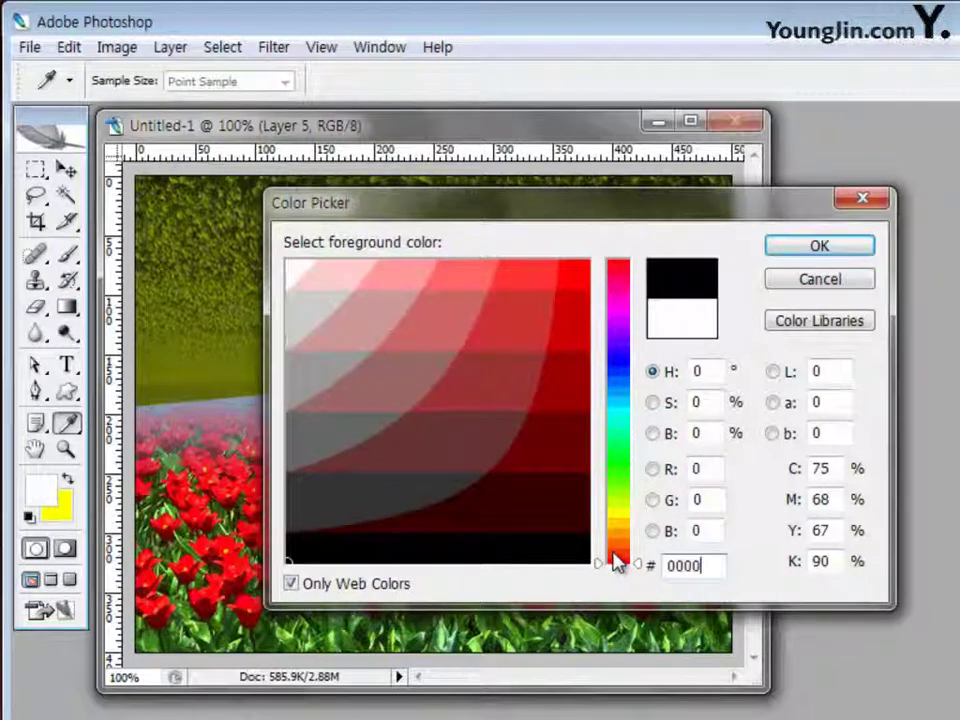
pyautogui.click(818, 248)
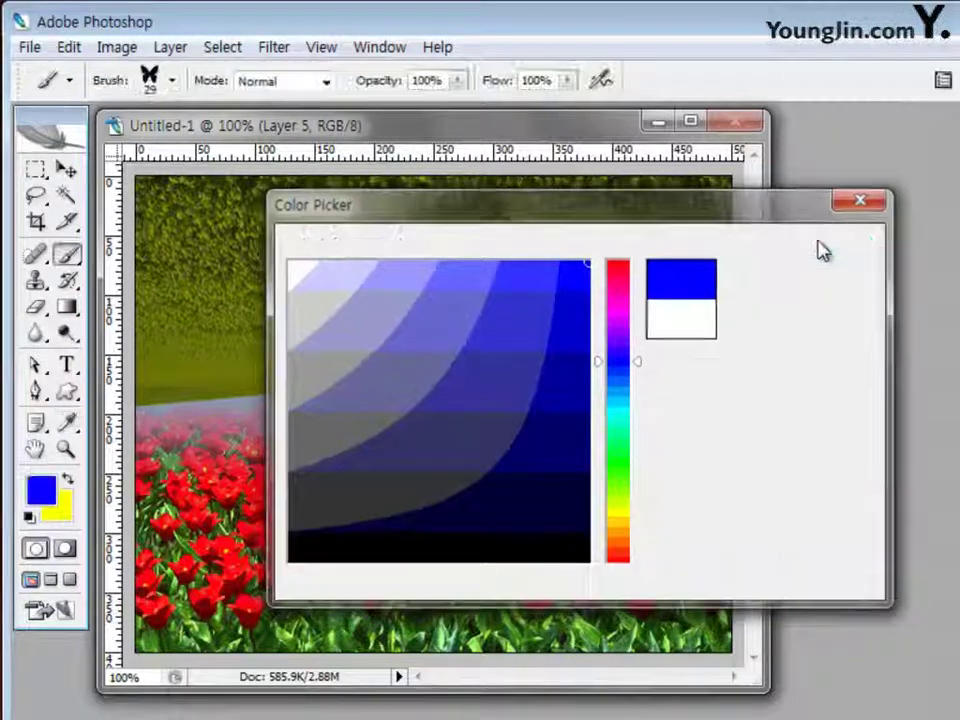
pyautogui.click(63, 514)
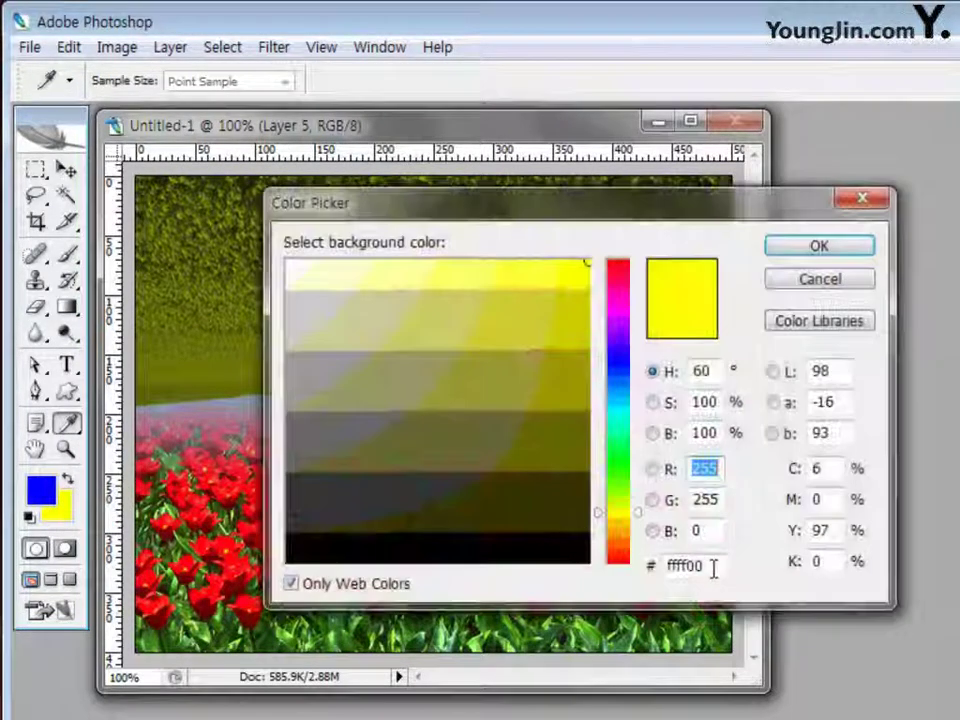
pyautogui.click(700, 566)
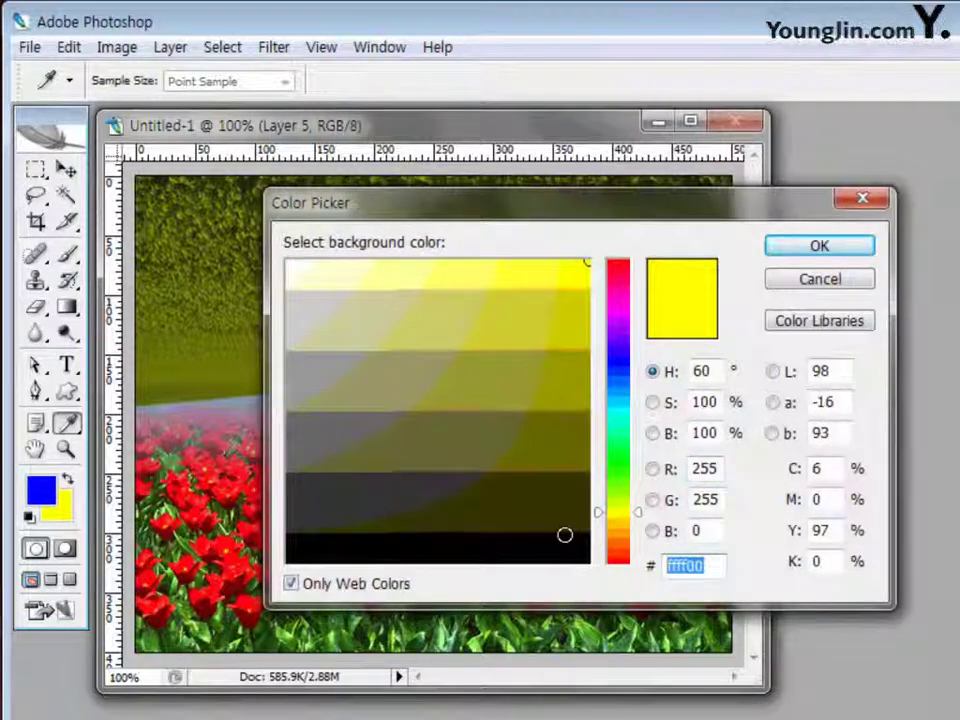
pyautogui.write('fff')
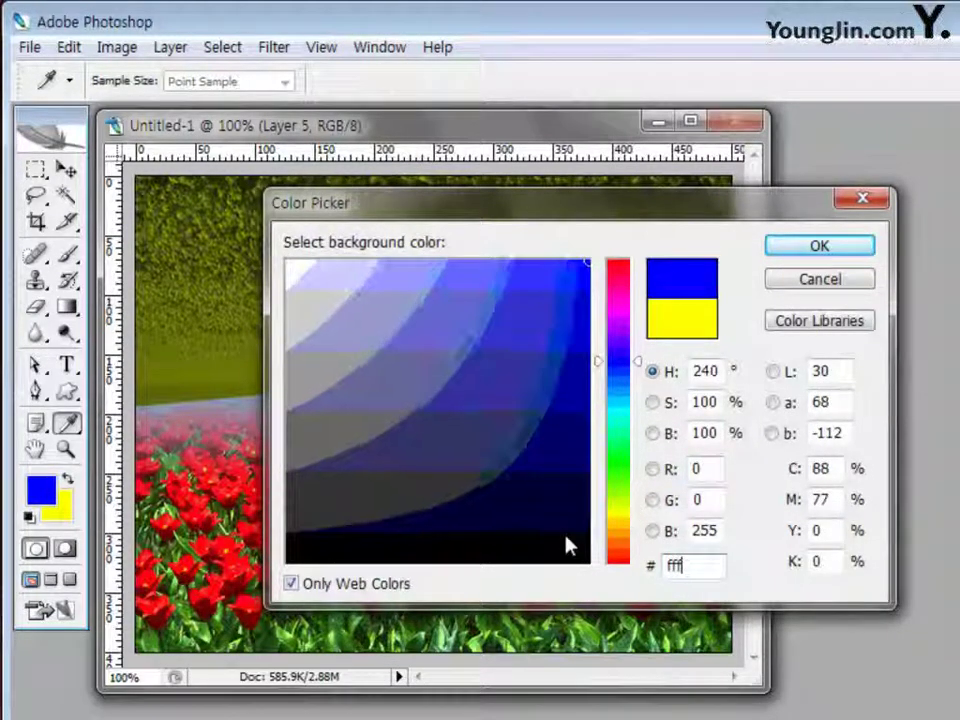
pyautogui.write('f00')
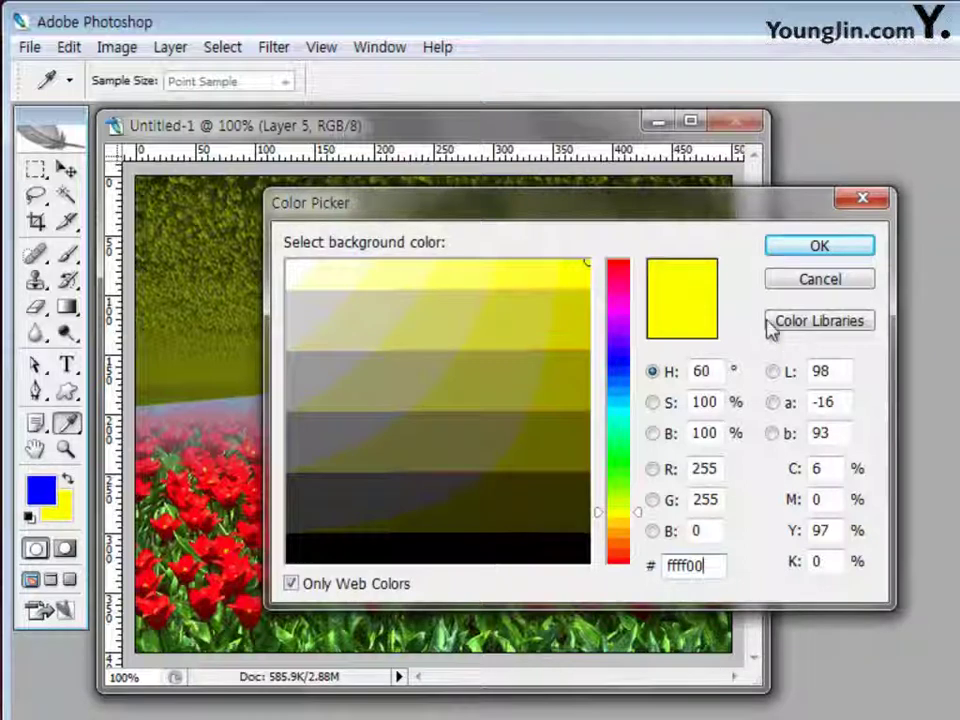
pyautogui.click(784, 250)
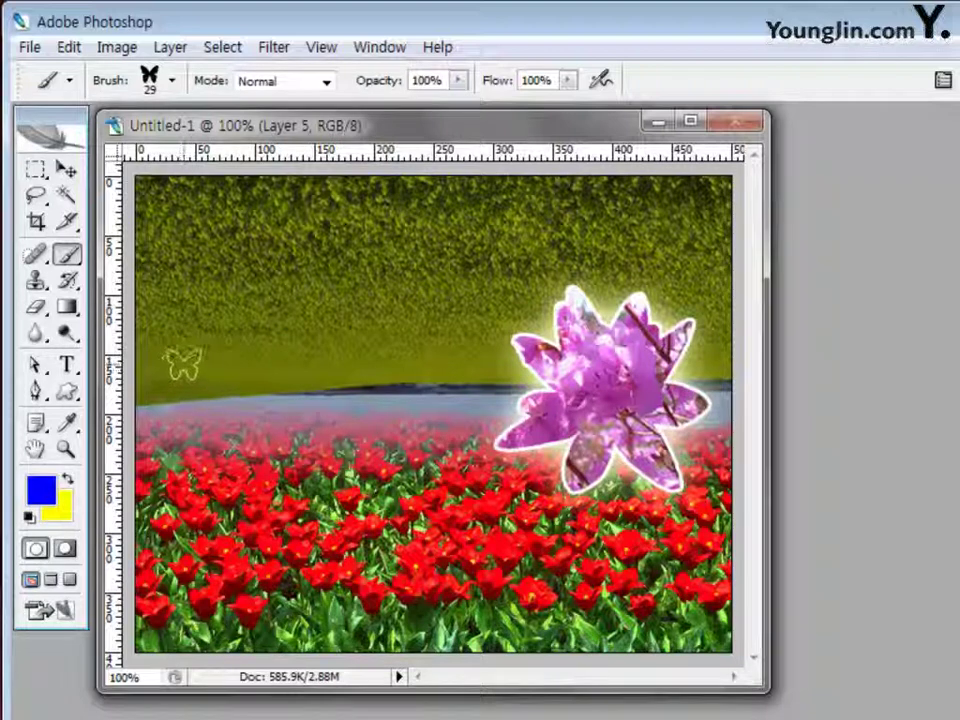
# Paint a band of scattered butterflies across the water's edge from the canvas's left side to the flower
pyautogui.moveTo(183, 363)
pyautogui.mouseDown()
pyautogui.moveTo(265, 385)
pyautogui.moveTo(320, 335)
pyautogui.moveTo(405, 375)
pyautogui.moveTo(500, 360)
pyautogui.mouseUp()
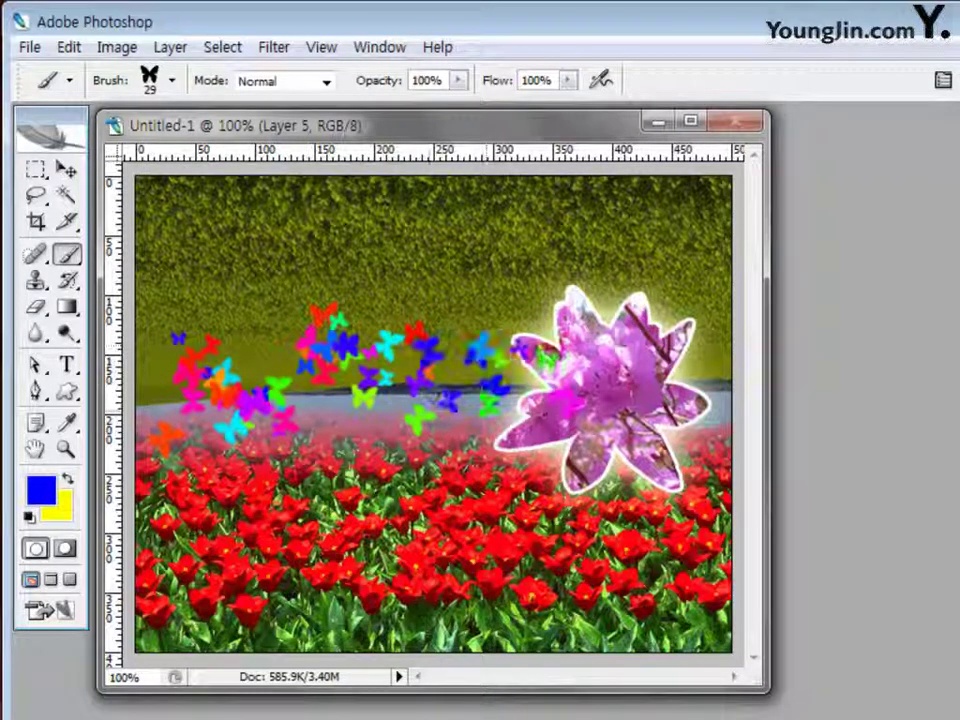
pyautogui.moveTo(290, 425); pyautogui.dragTo(420, 412)
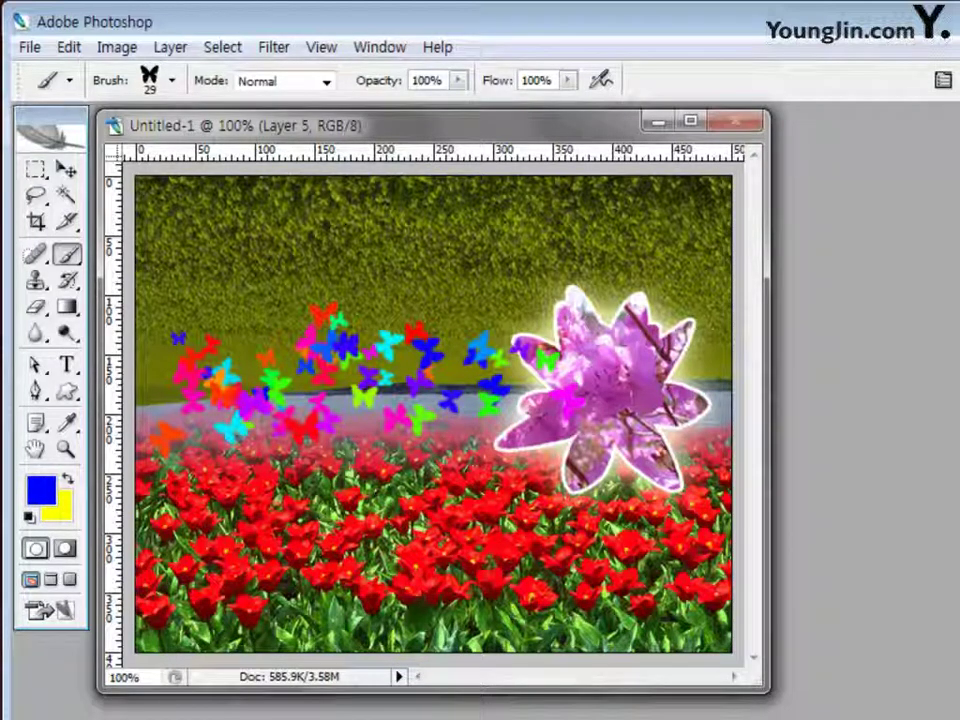
# Draw a black twelve-petal flower custom shape about 125 px wide in the canvas's upper-left area
pyautogui.click(68, 393)
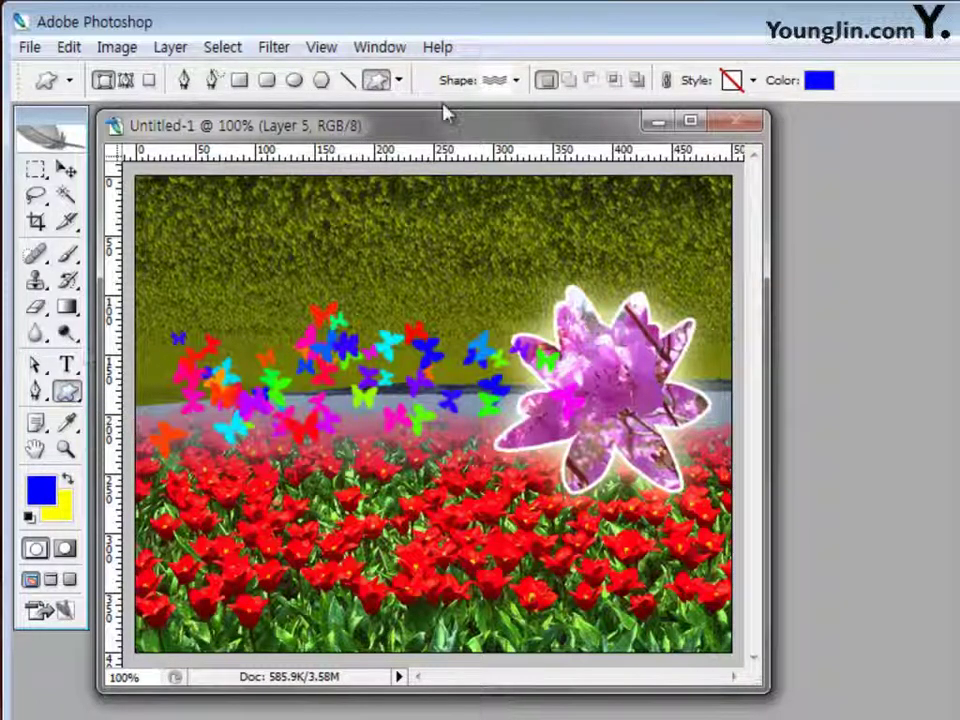
pyautogui.click(516, 82)
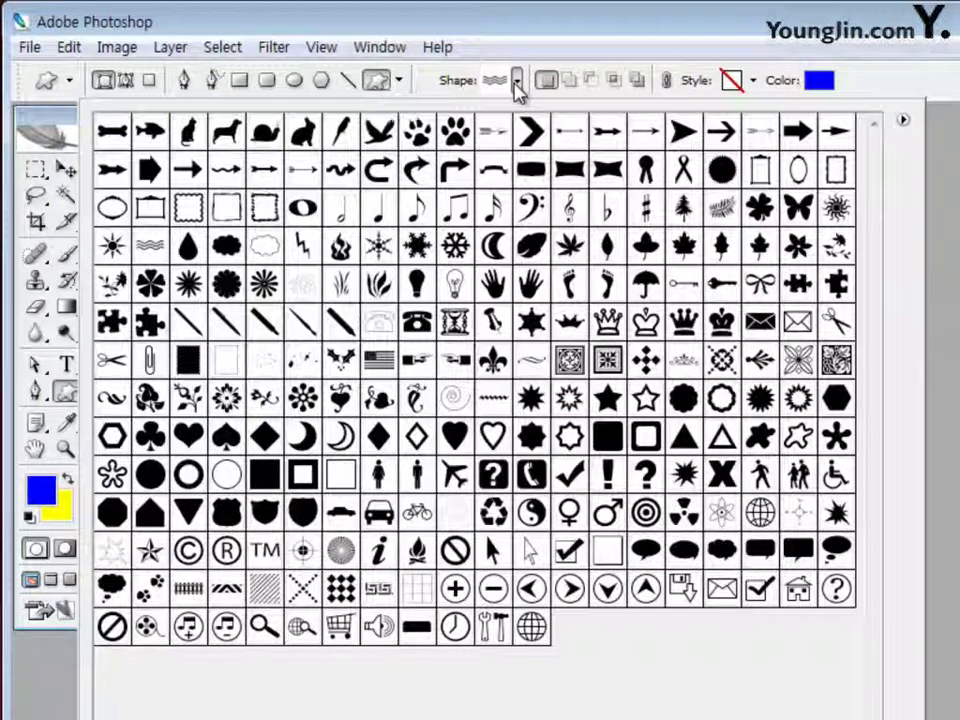
pyautogui.click(229, 286)
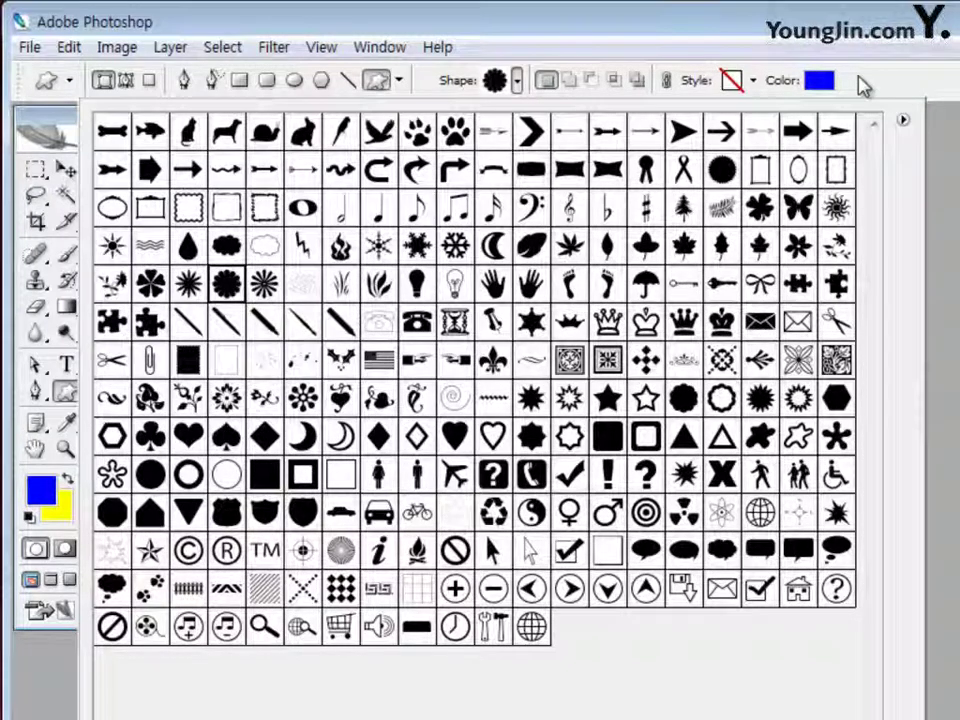
pyautogui.click(827, 80)
pyautogui.click(819, 80)
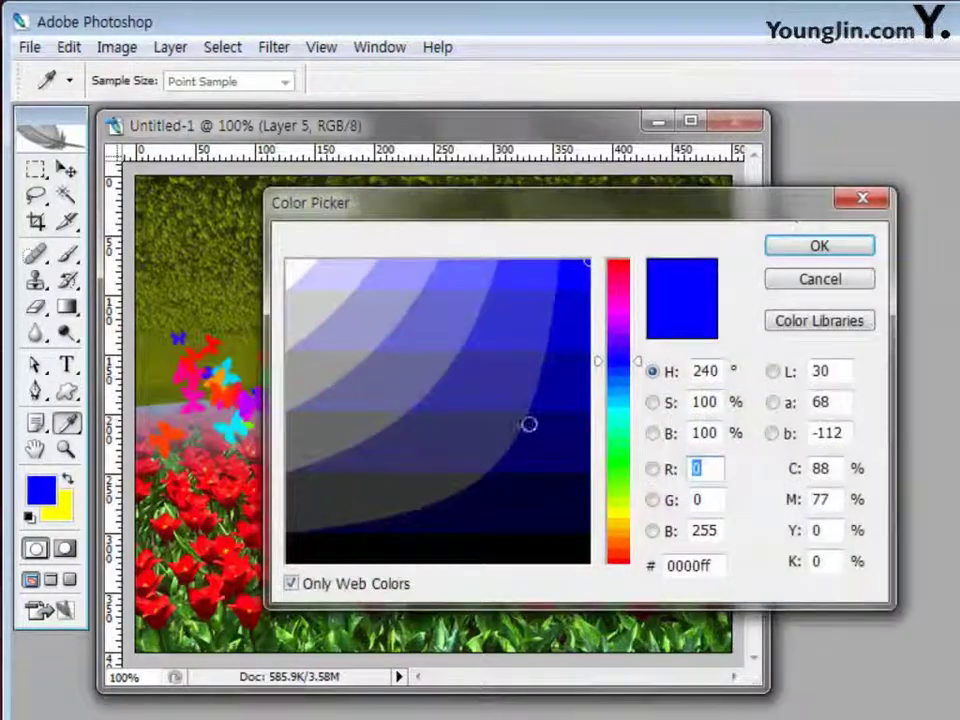
pyautogui.click(493, 554)
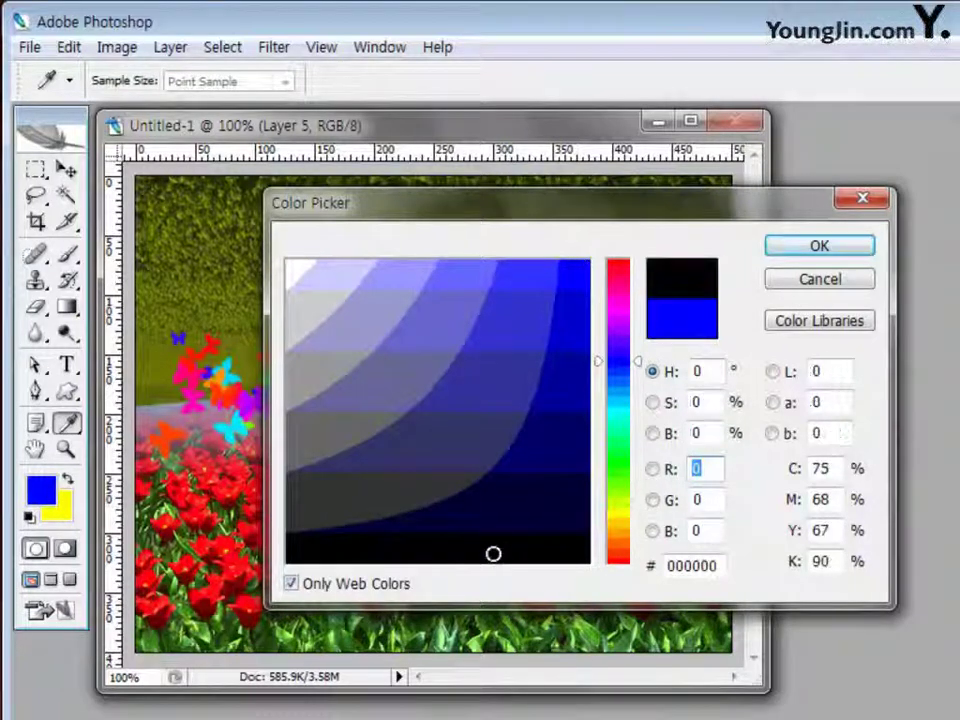
pyautogui.click(848, 250)
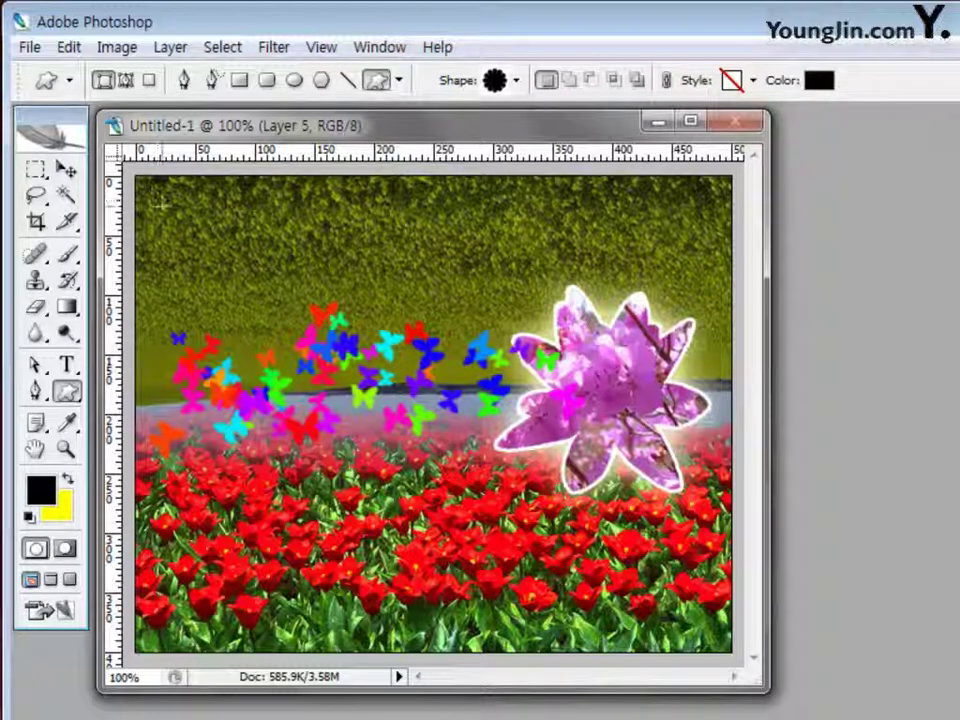
pyautogui.moveTo(165, 207); pyautogui.dragTo(314, 340)
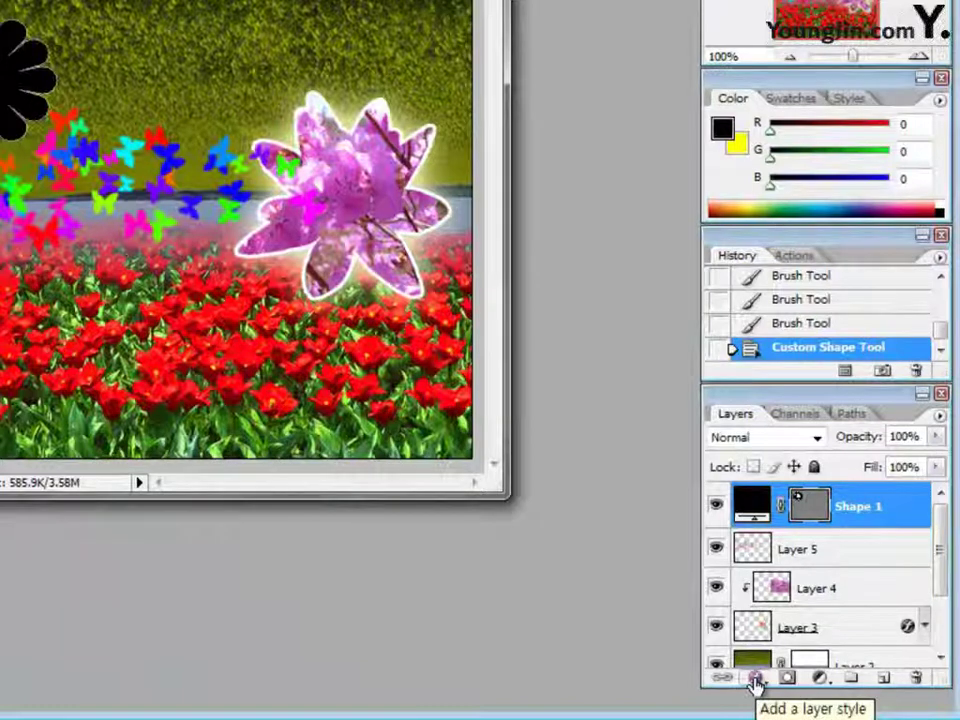
# Give the black flower shape a 4 px outside stroke in #ffff00
pyautogui.click(755, 679)
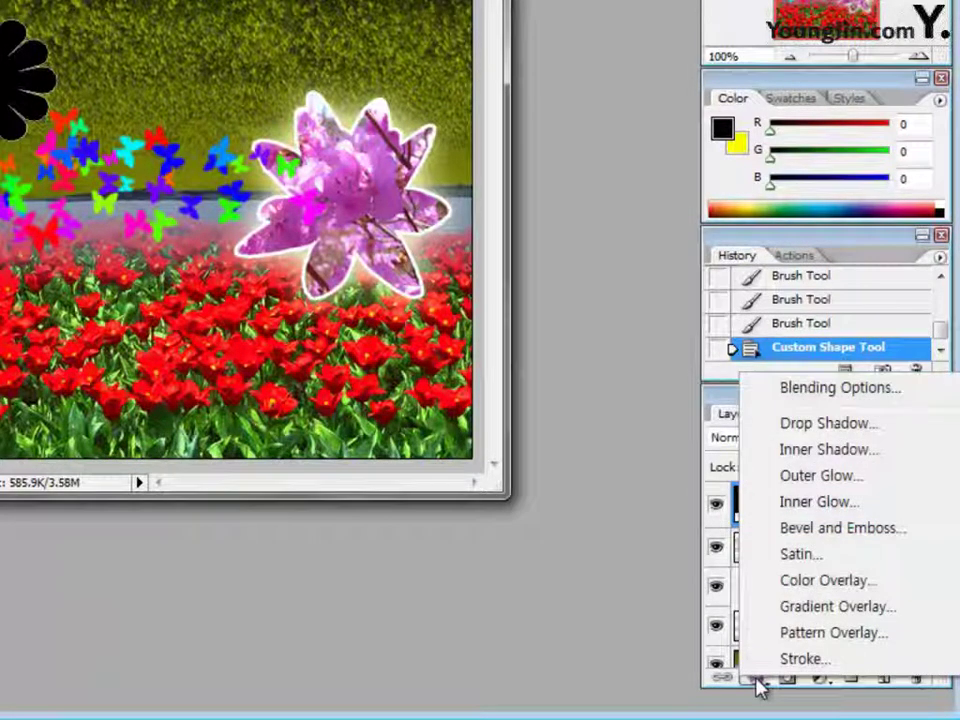
pyautogui.click(798, 660)
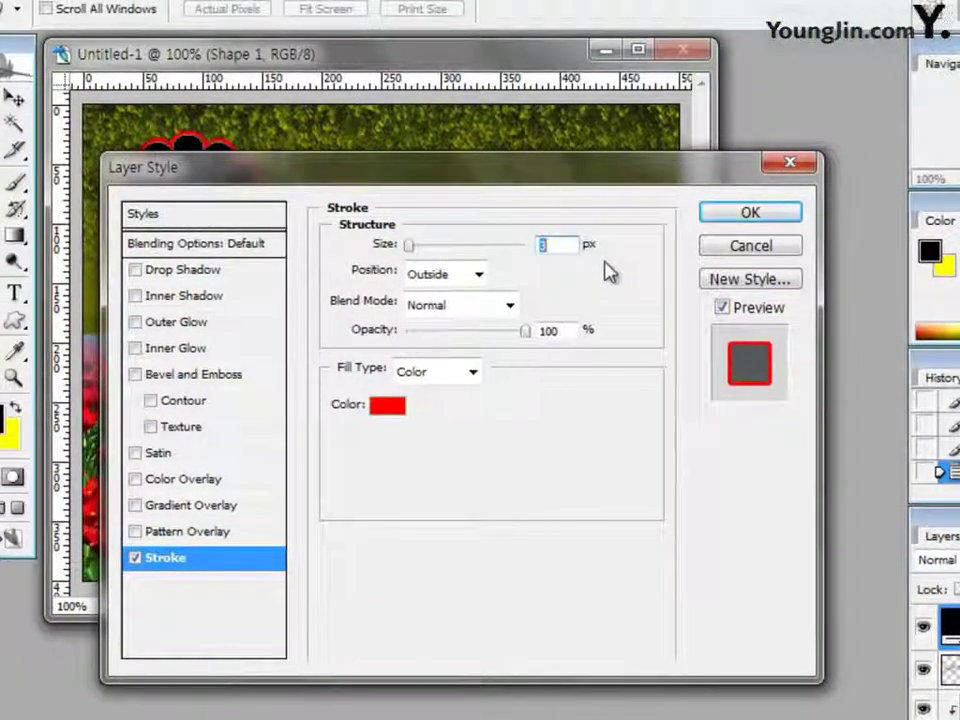
pyautogui.write('4')
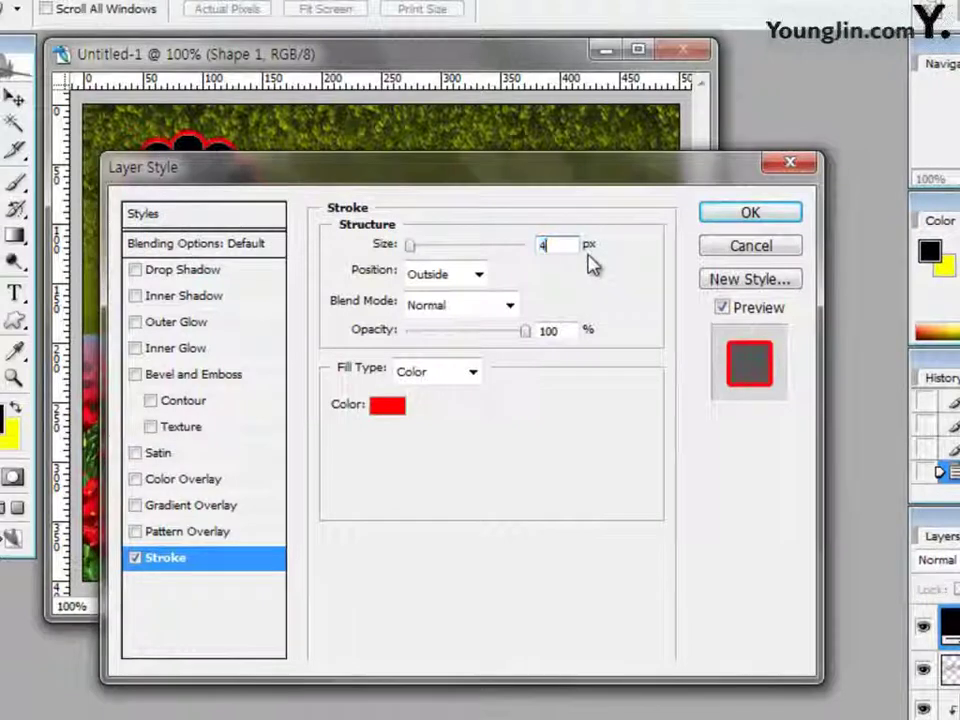
pyautogui.click(397, 409)
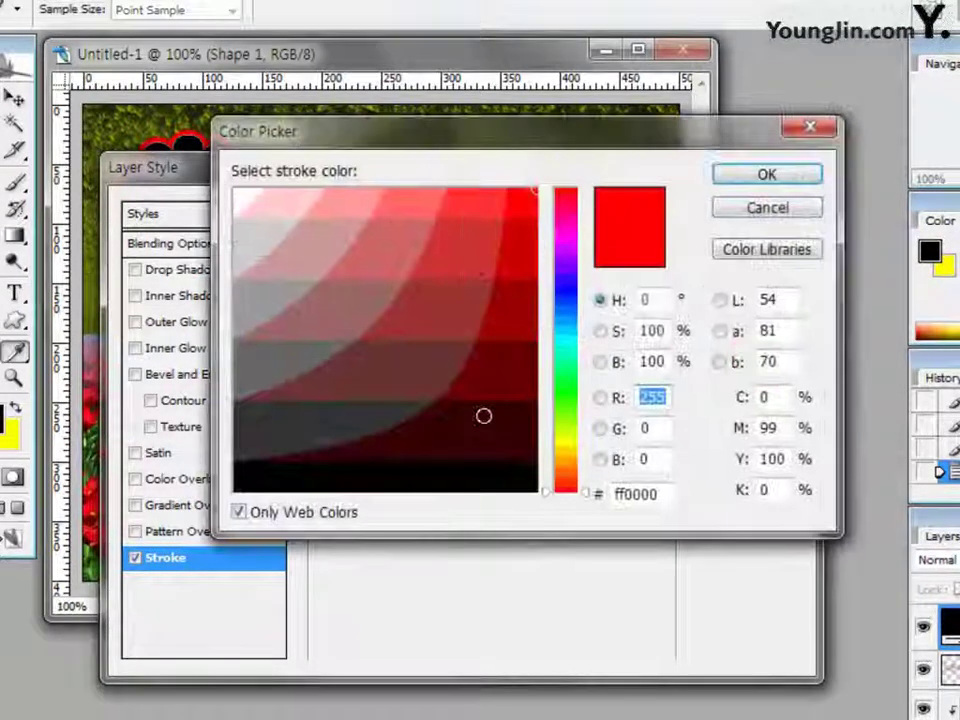
pyautogui.press('Tab')
pyautogui.write('ffff00')
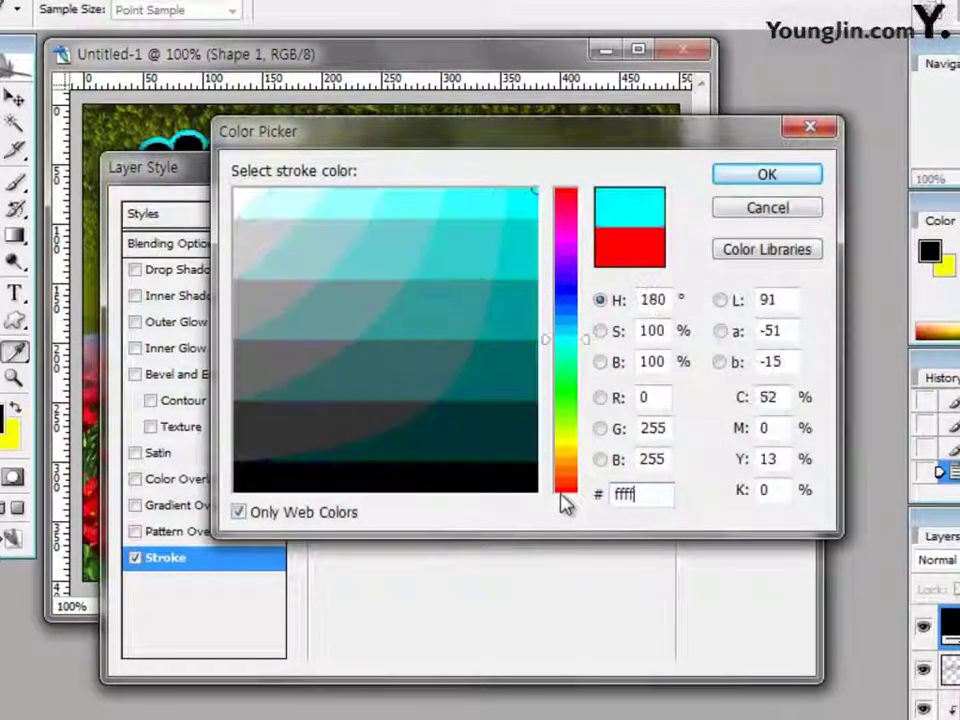
pyautogui.click(769, 176)
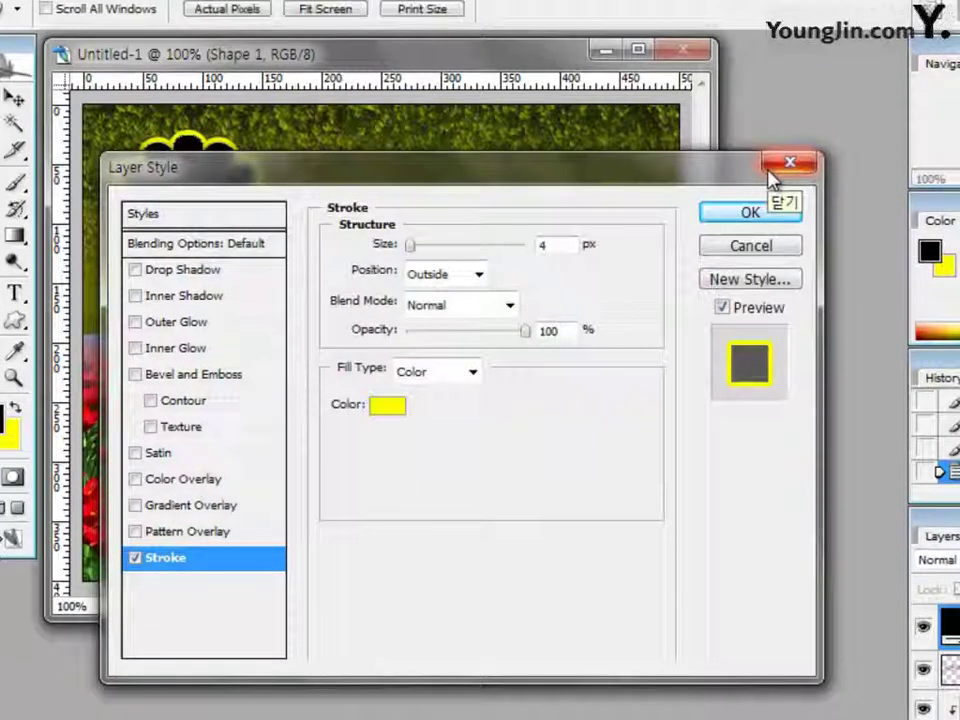
# Add a default Inner Bevel to the flower shape and apply its layer styles
pyautogui.click(221, 378)
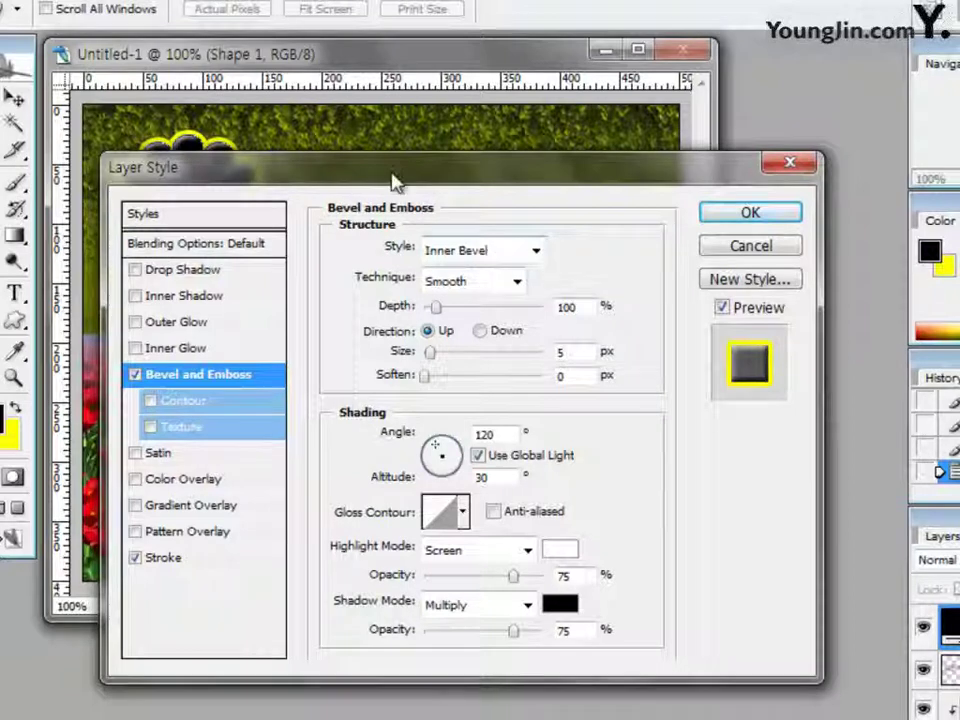
pyautogui.moveTo(393, 183); pyautogui.dragTo(537, 143)
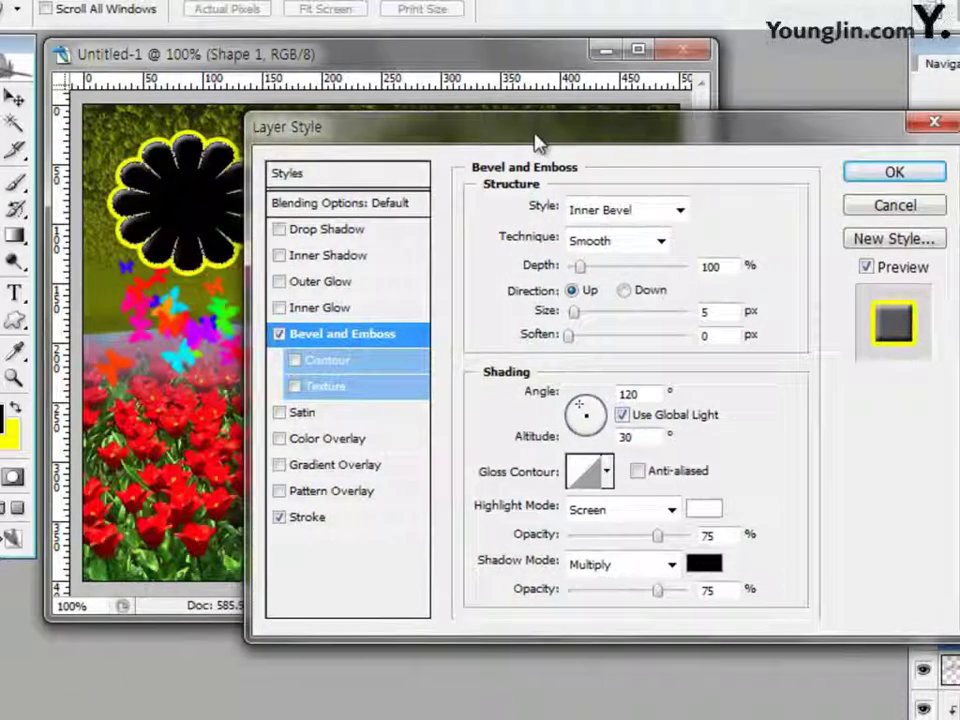
pyautogui.click(880, 175)
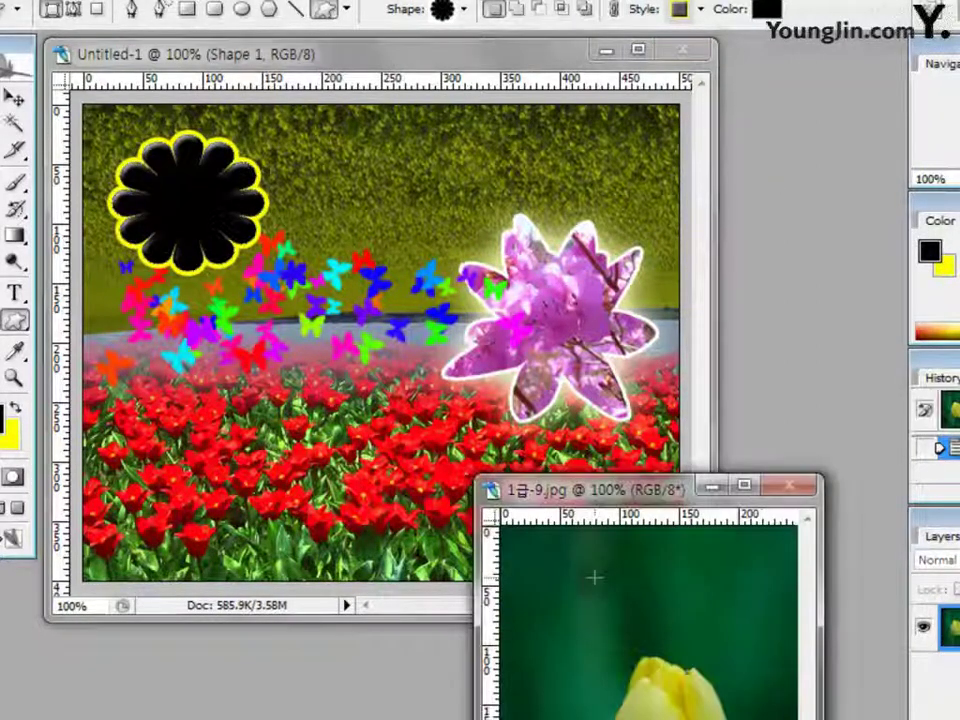
# Copy the yellow tulip picture from 1급-9.jpg into the composite above the flower shape
pyautogui.moveTo(653, 488); pyautogui.dragTo(667, 153)
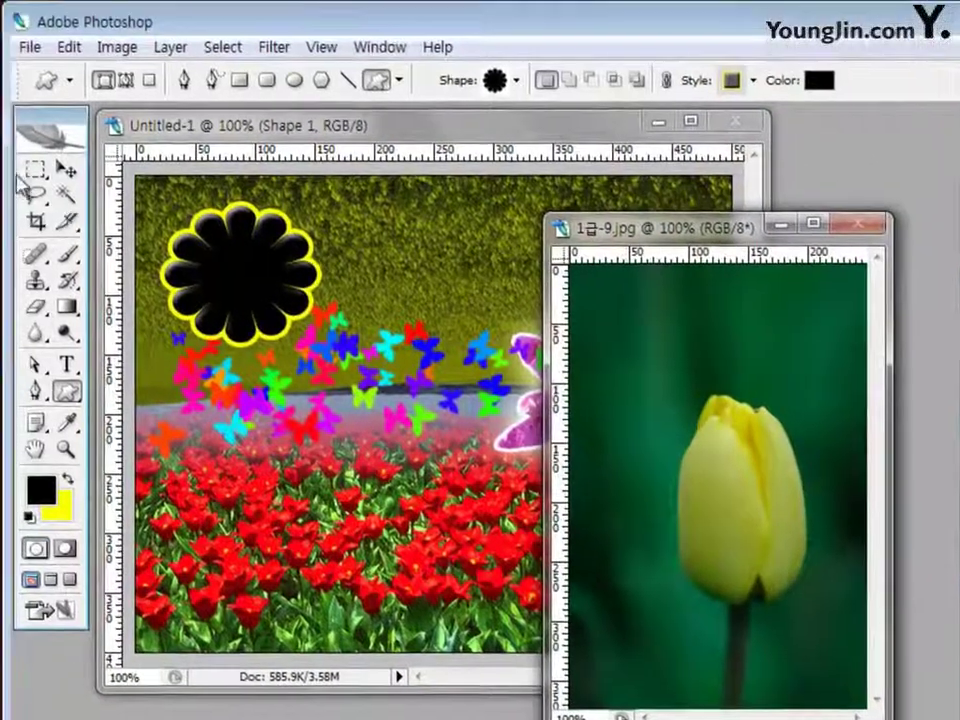
pyautogui.click(55, 153)
pyautogui.moveTo(680, 374); pyautogui.dragTo(362, 321)
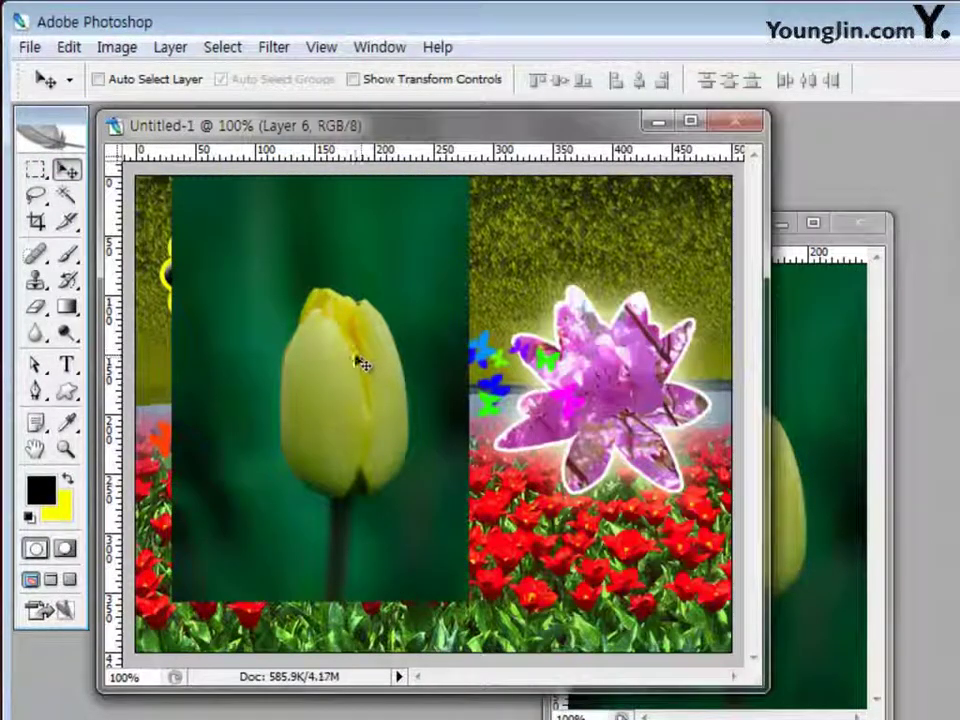
# Scale the tulip picture to about 57% width and 53% height and place it over the flower shape
pyautogui.hotkey('ctrl', 't')
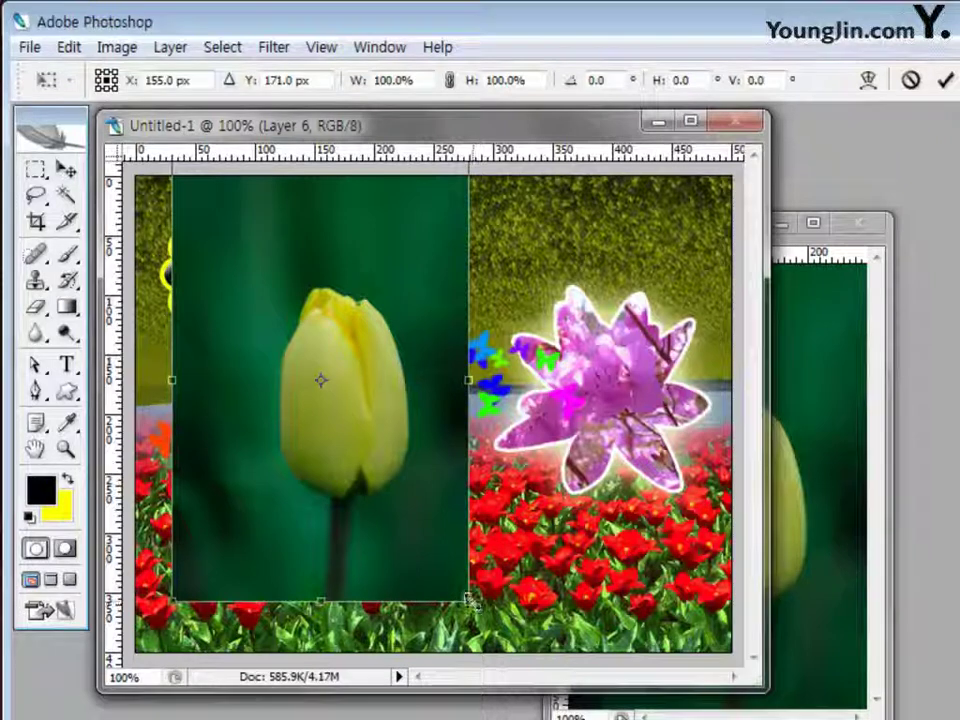
pyautogui.moveTo(465, 598); pyautogui.dragTo(368, 415)
pyautogui.moveTo(318, 350); pyautogui.dragTo(280, 322)
pyautogui.moveTo(318, 282); pyautogui.dragTo(330, 283)
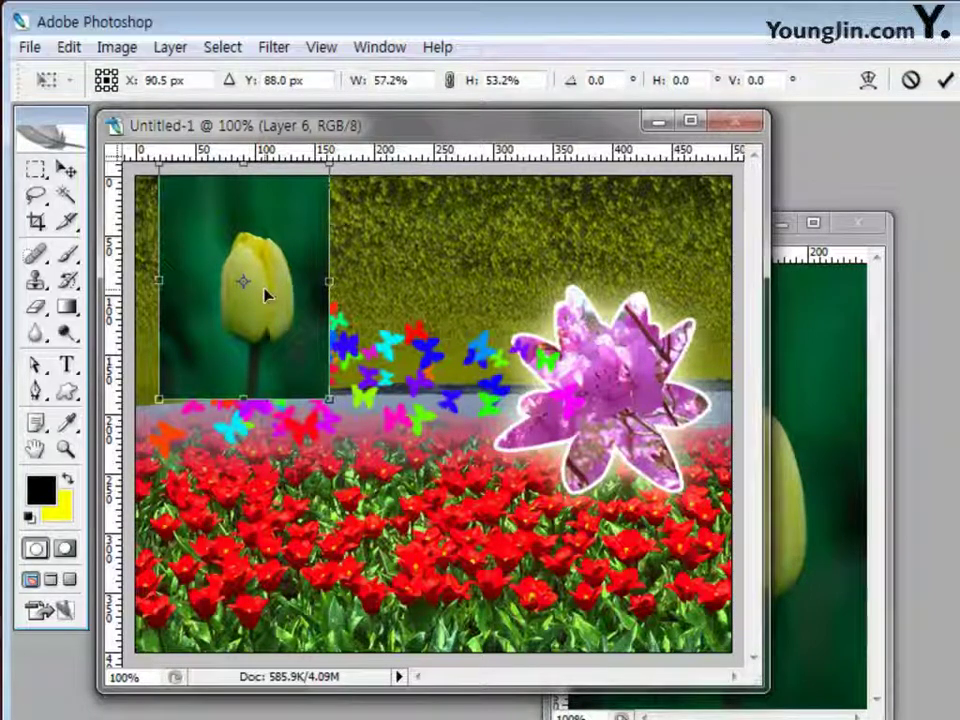
pyautogui.press('Return')
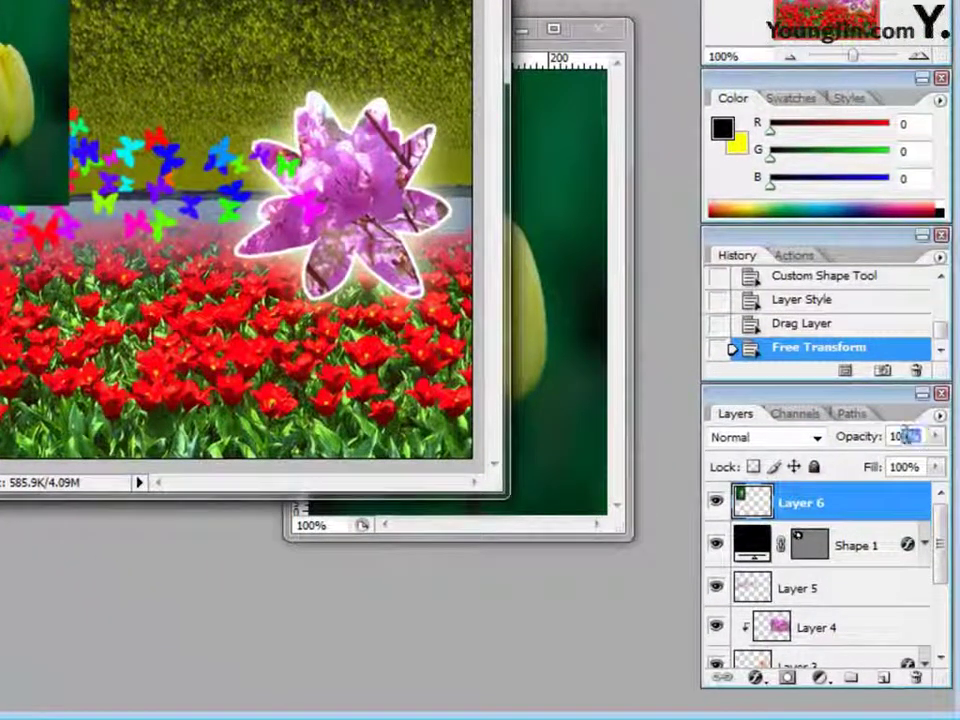
# Lower the tulip layer's opacity to 80%, then centre the tulip inside the flower shape and reduce its height to 96%
pyautogui.write('80')
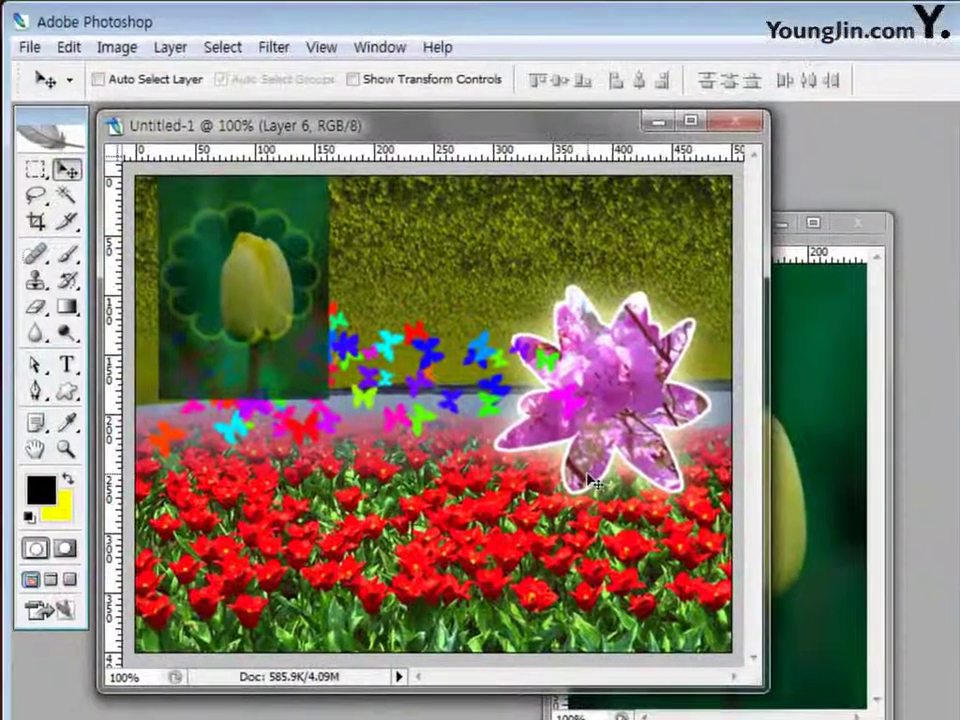
pyautogui.hotkey('ctrl', 't')
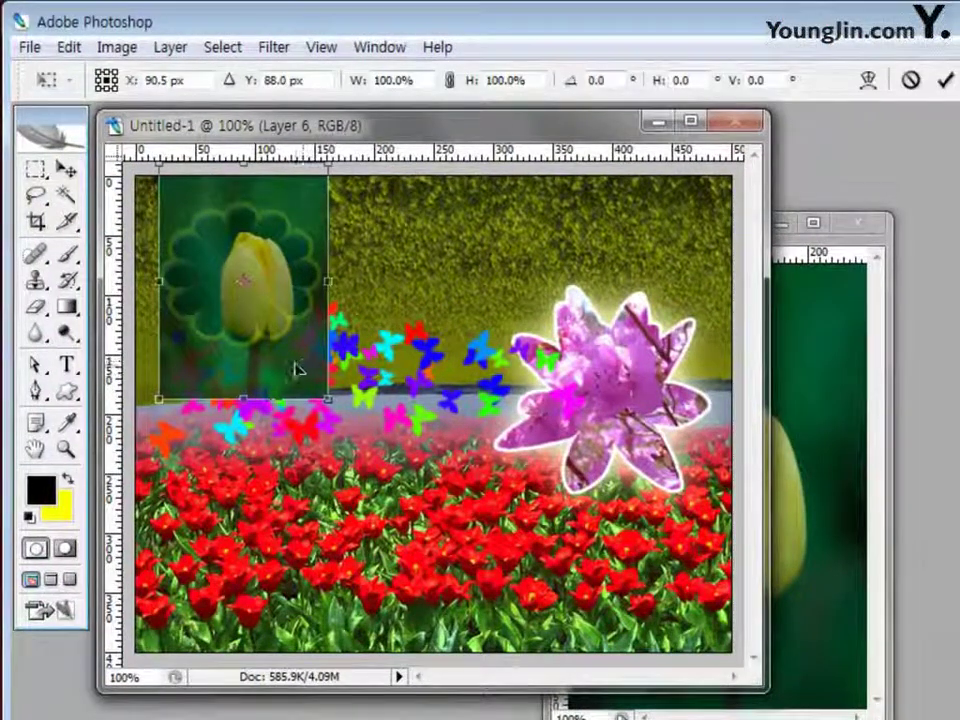
pyautogui.moveTo(296, 369); pyautogui.dragTo(287, 360)
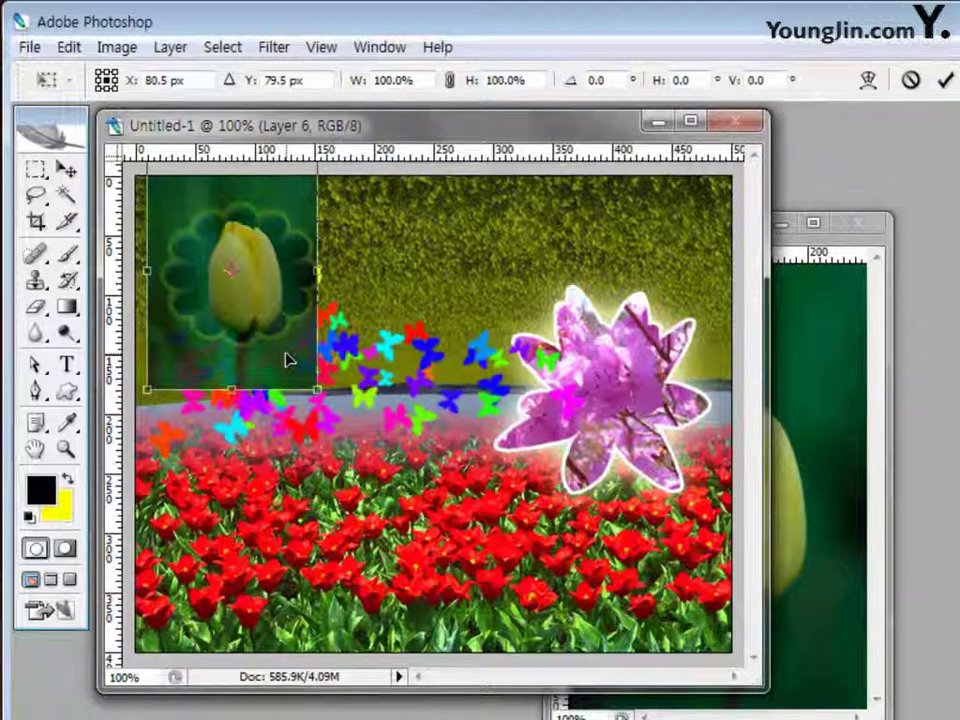
pyautogui.moveTo(287, 358); pyautogui.dragTo(284, 352)
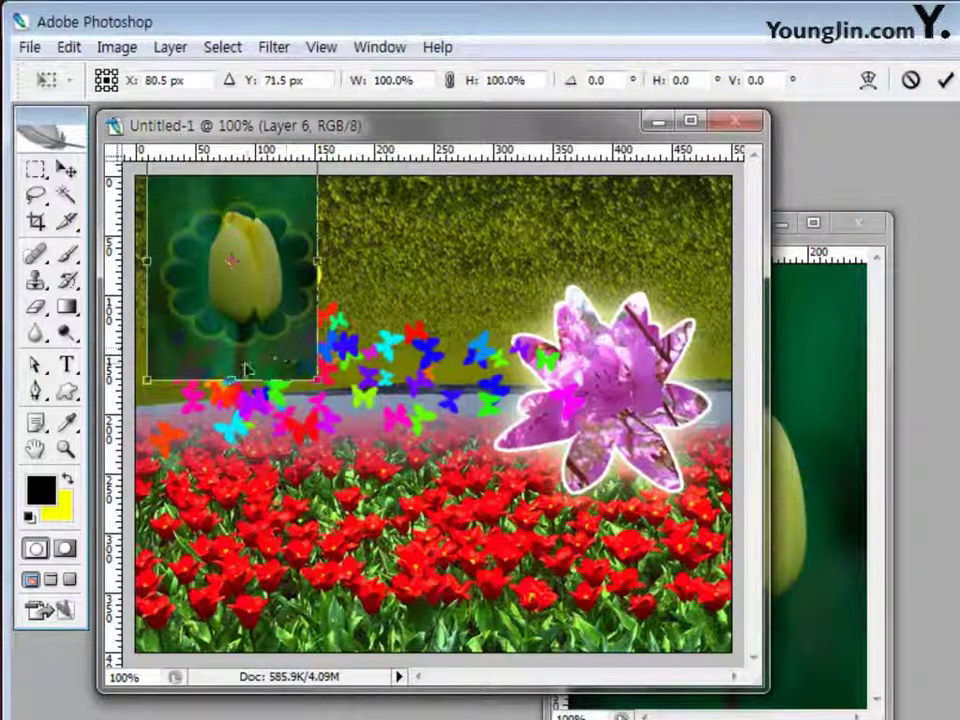
pyautogui.moveTo(232, 379); pyautogui.dragTo(232, 371)
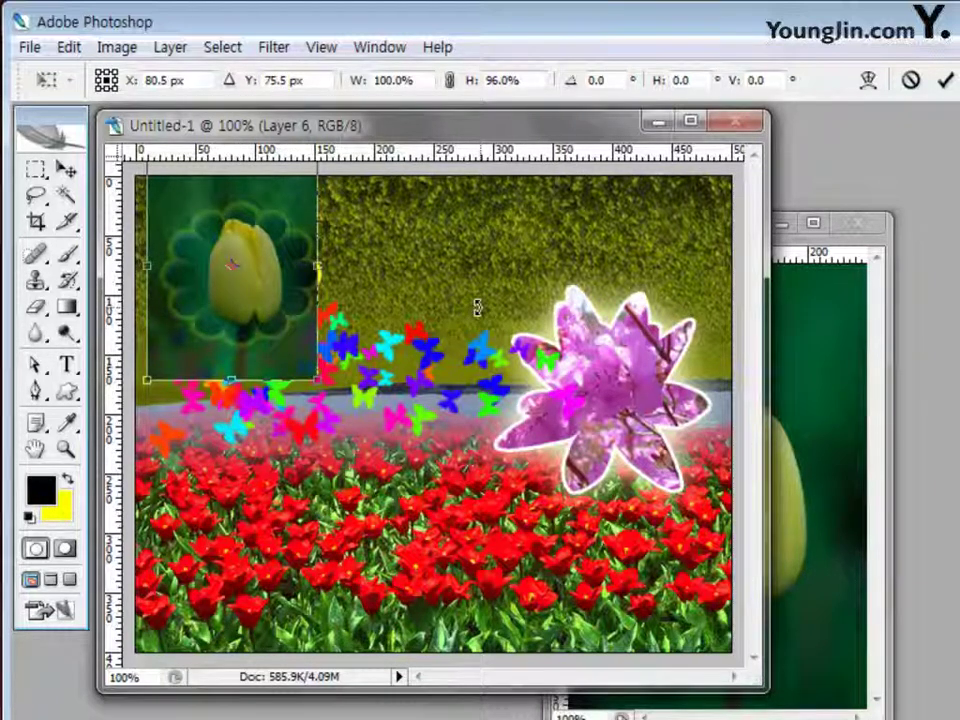
pyautogui.press('Down')
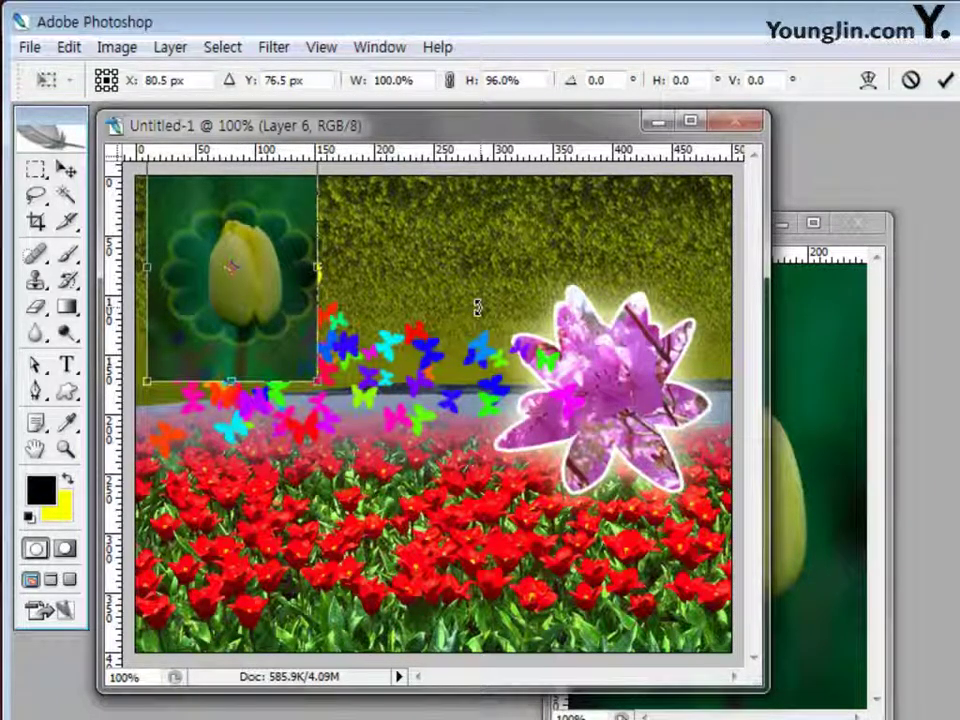
pyautogui.press('Return')
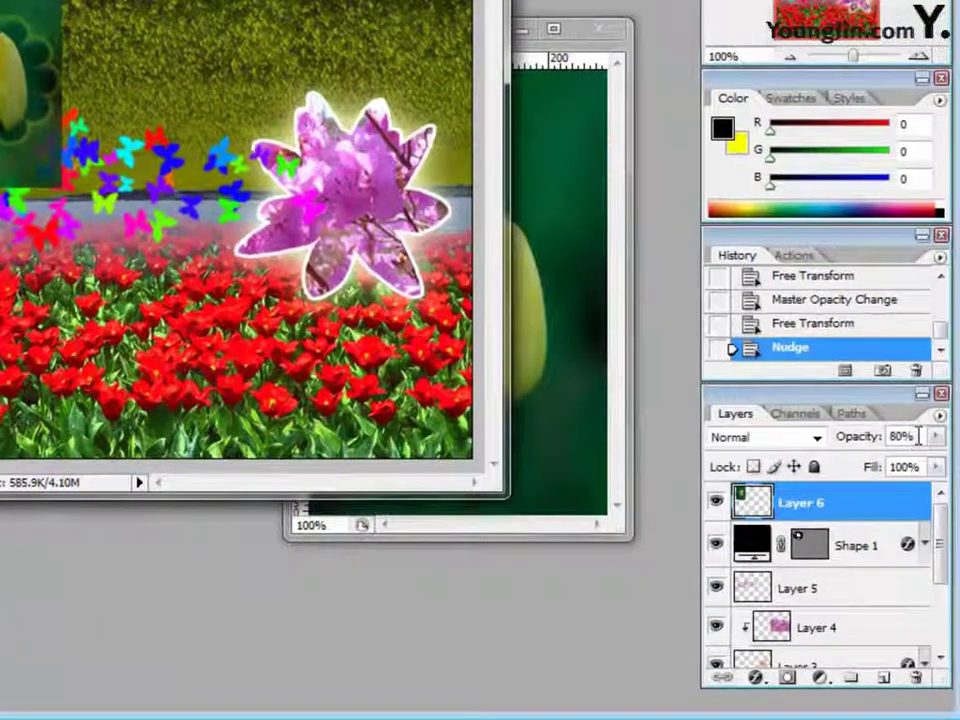
# Restore the tulip layer's opacity to 100% and clip it to the flower shape
pyautogui.click(903, 437)
pyautogui.write('100')
pyautogui.press('Return')
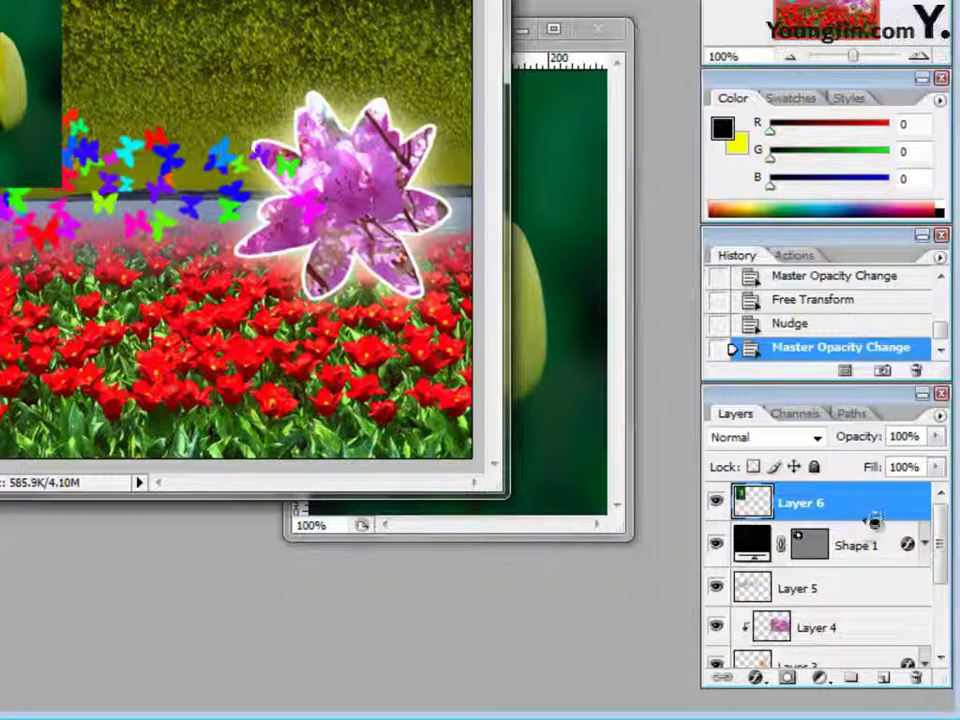
pyautogui.keyDown('alt'); pyautogui.click(873, 520); pyautogui.keyUp('alt')
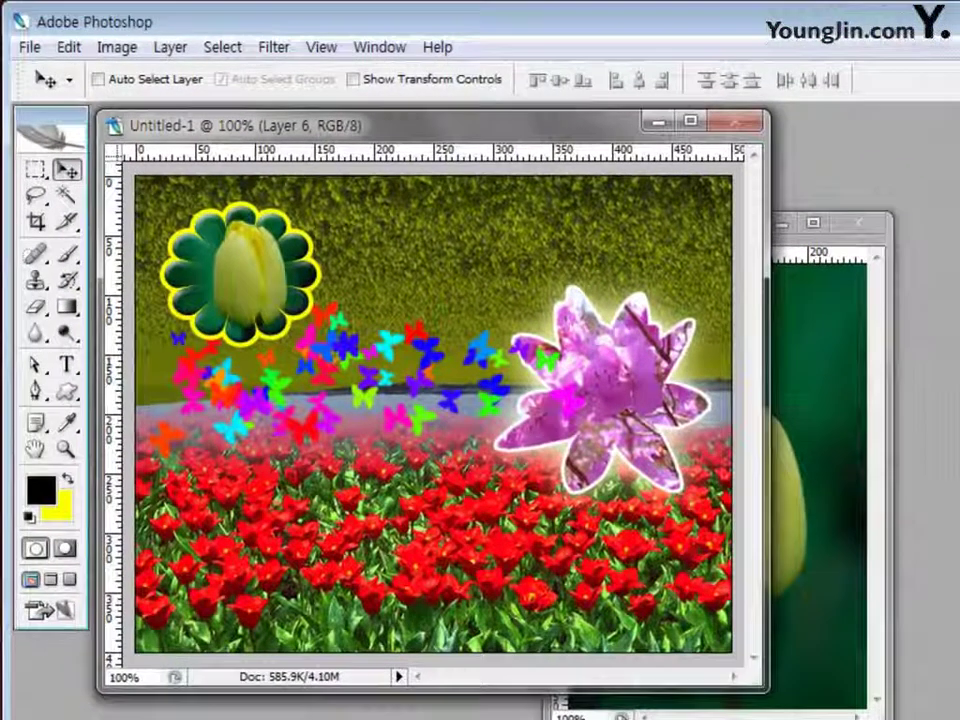
# Draw a rounded rectangle about 263 x 64 px with 10 px radius, no style and colour ccff33 across the tulip field's lower-right edge
pyautogui.click(67, 393)
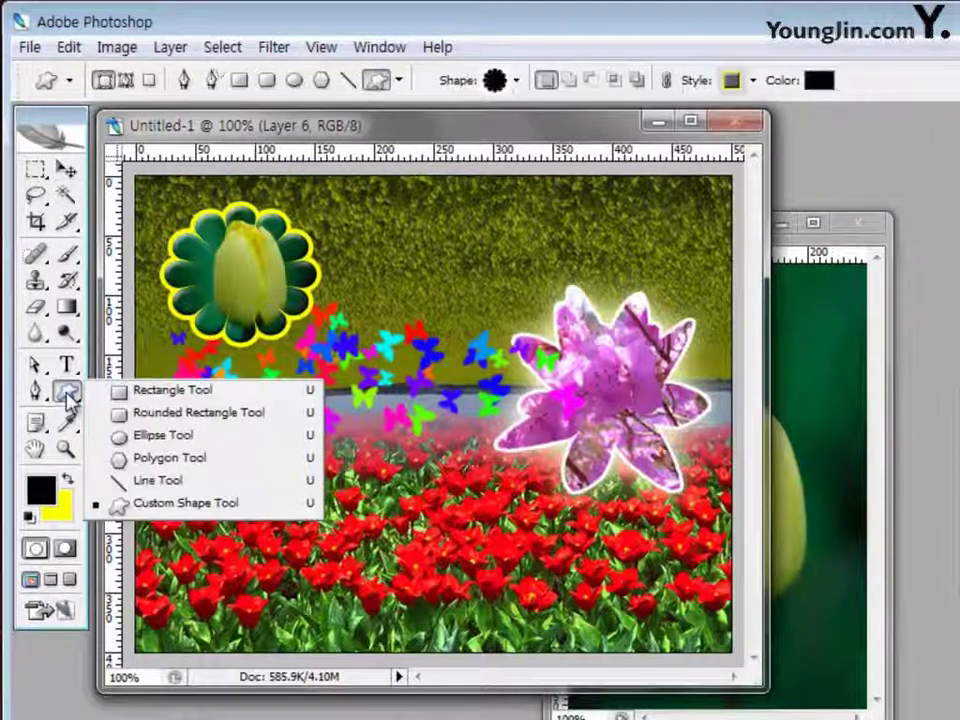
pyautogui.click(160, 414)
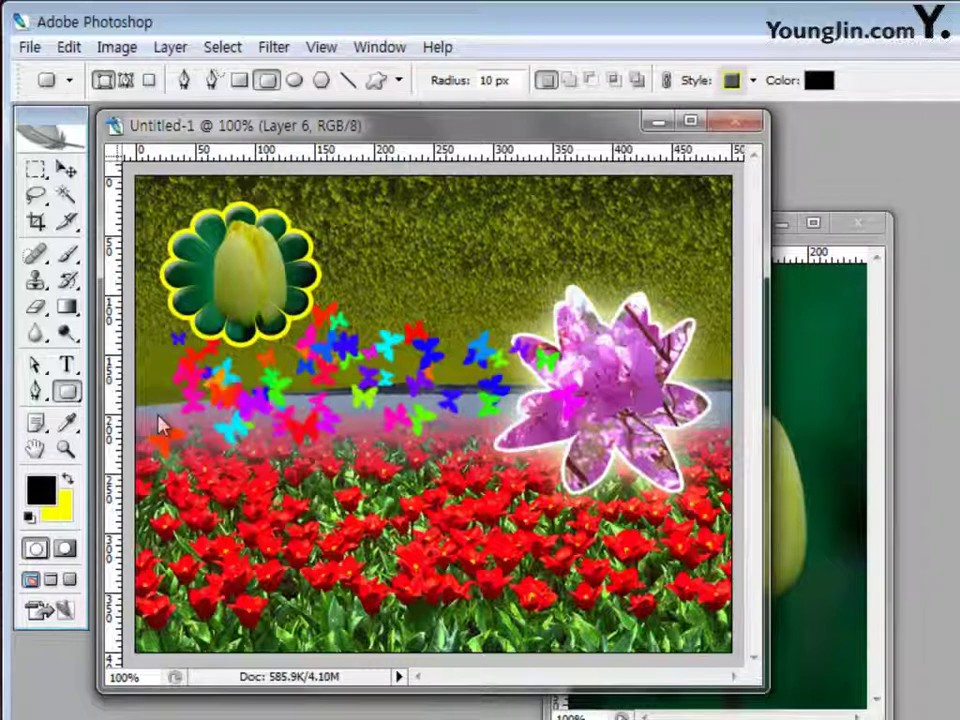
pyautogui.click(753, 81)
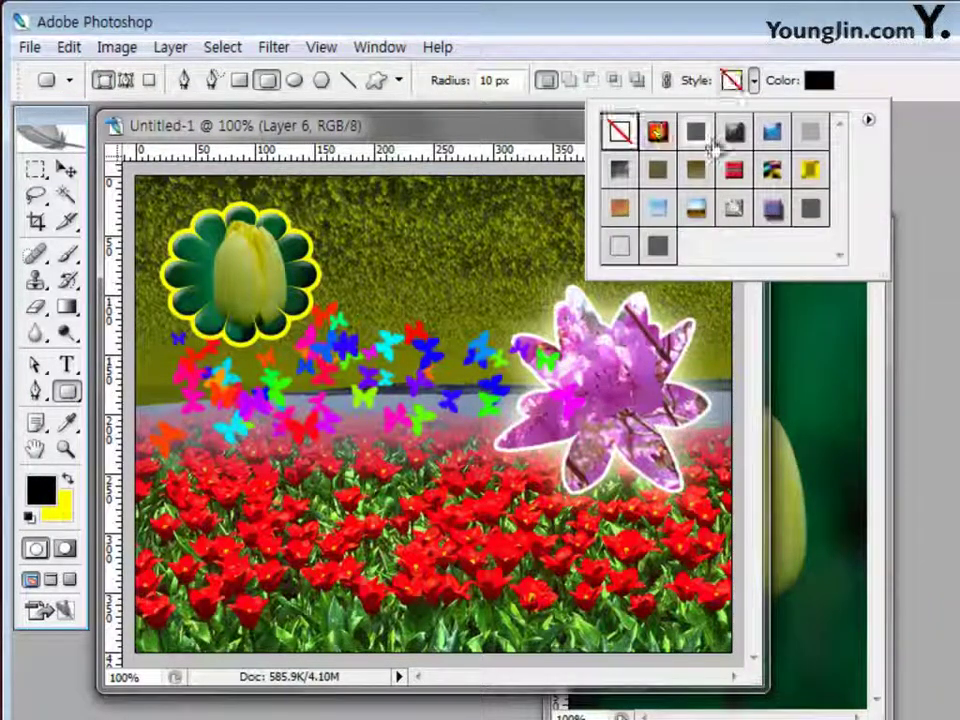
pyautogui.click(826, 82)
pyautogui.click(724, 566)
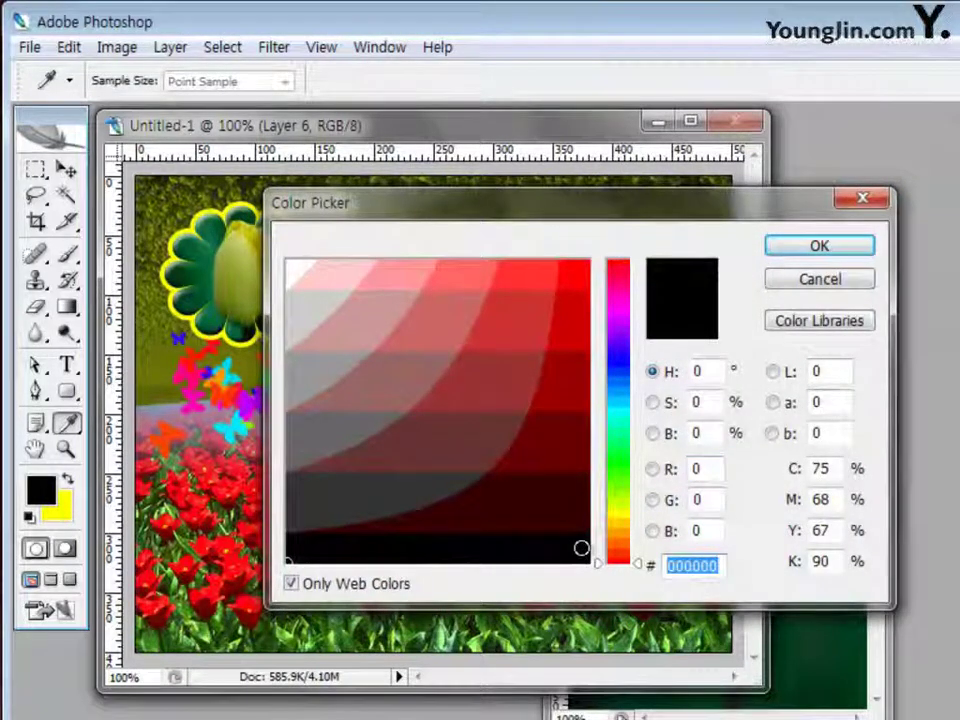
pyautogui.write('ccff33')
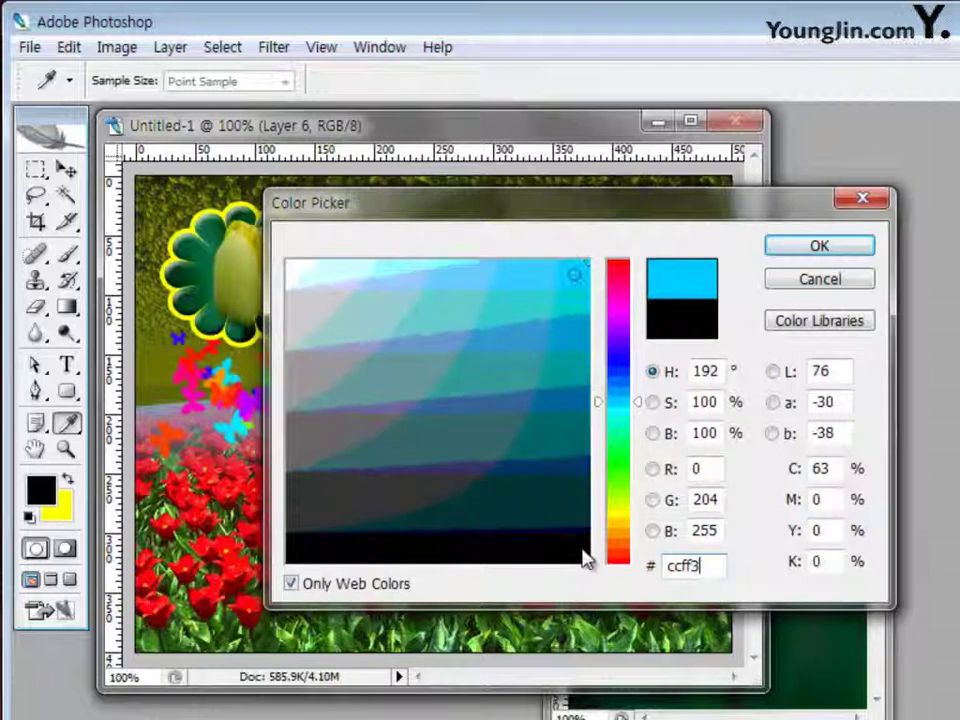
pyautogui.click(859, 254)
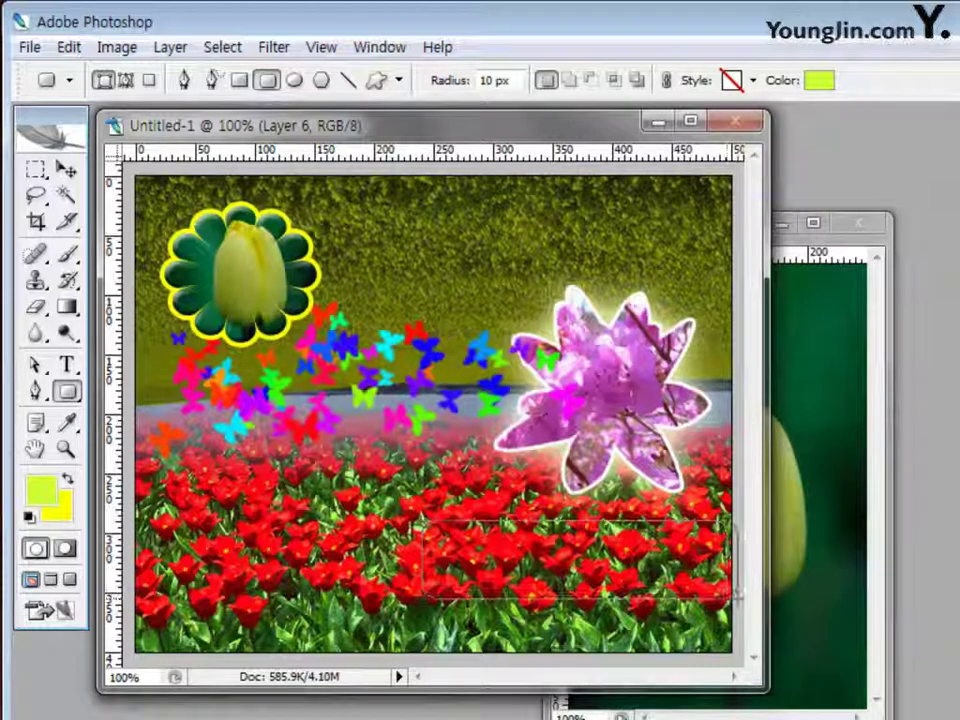
pyautogui.moveTo(422, 522); pyautogui.dragTo(736, 598)
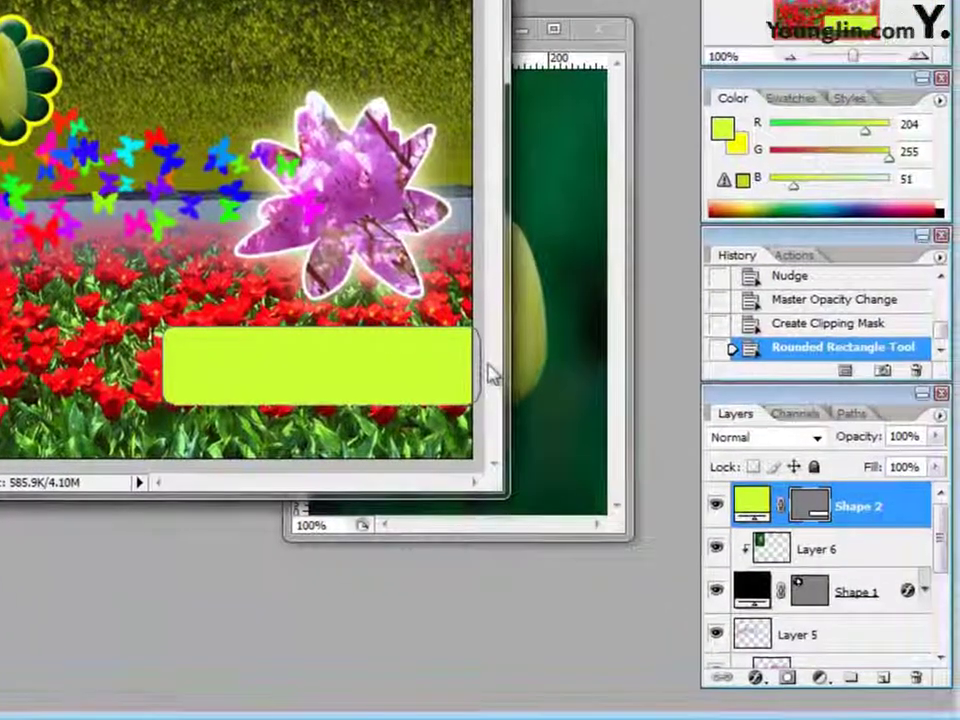
# Lower the opacity of the lime-green rounded rectangle layer to 60%
pyautogui.doubleClick(920, 436)
pyautogui.write('60')
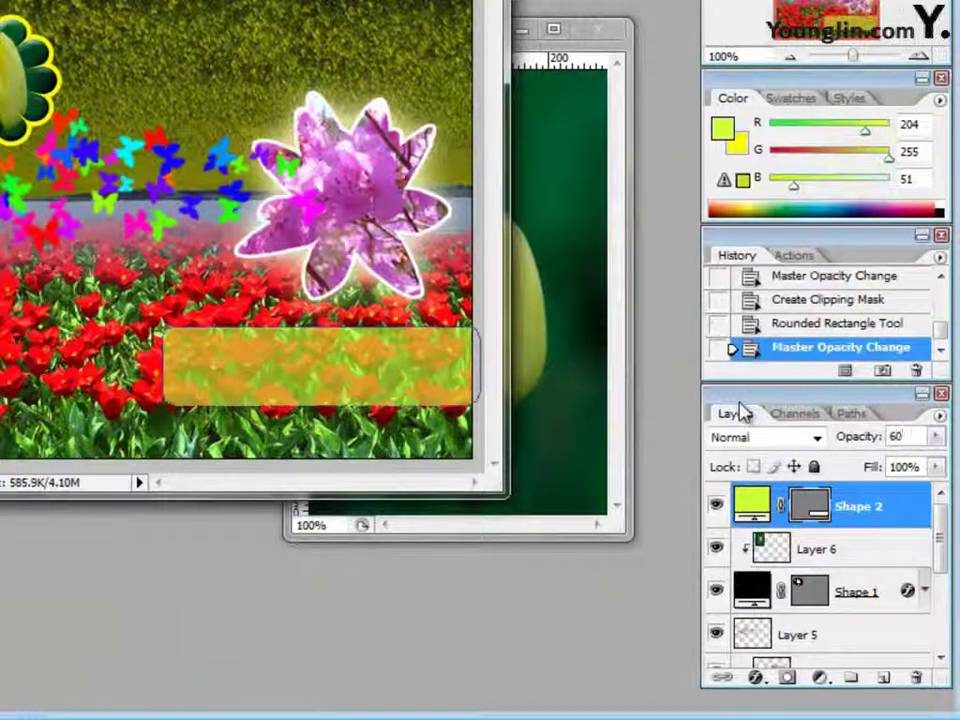
pyautogui.press('Return')
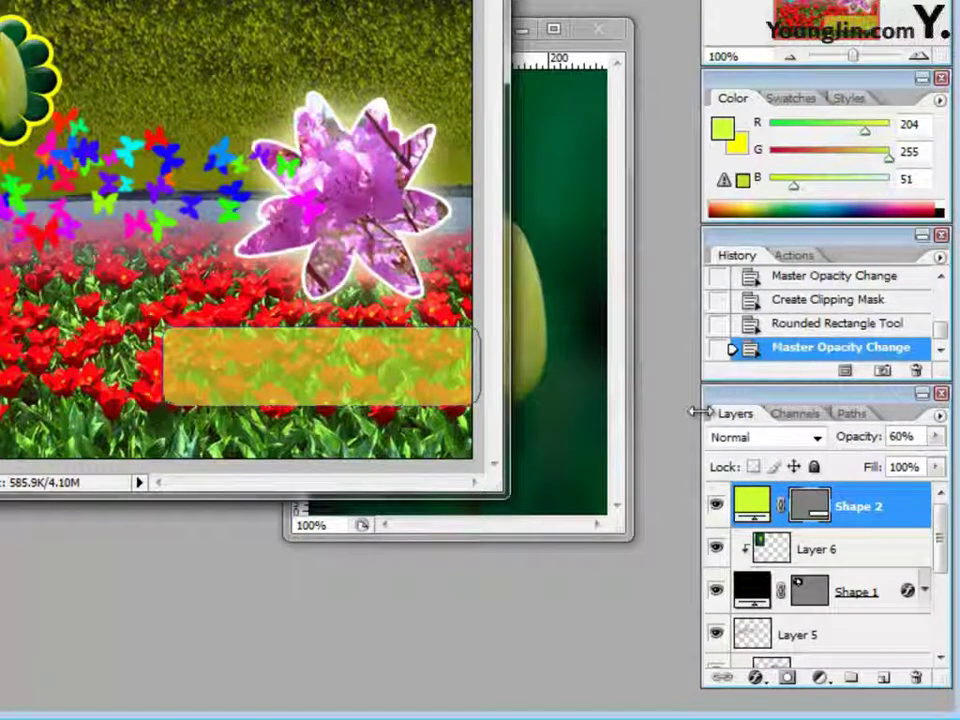
# Add a 5 px outside stroke in colour 0066ff to the rounded rectangle
pyautogui.click(755, 679)
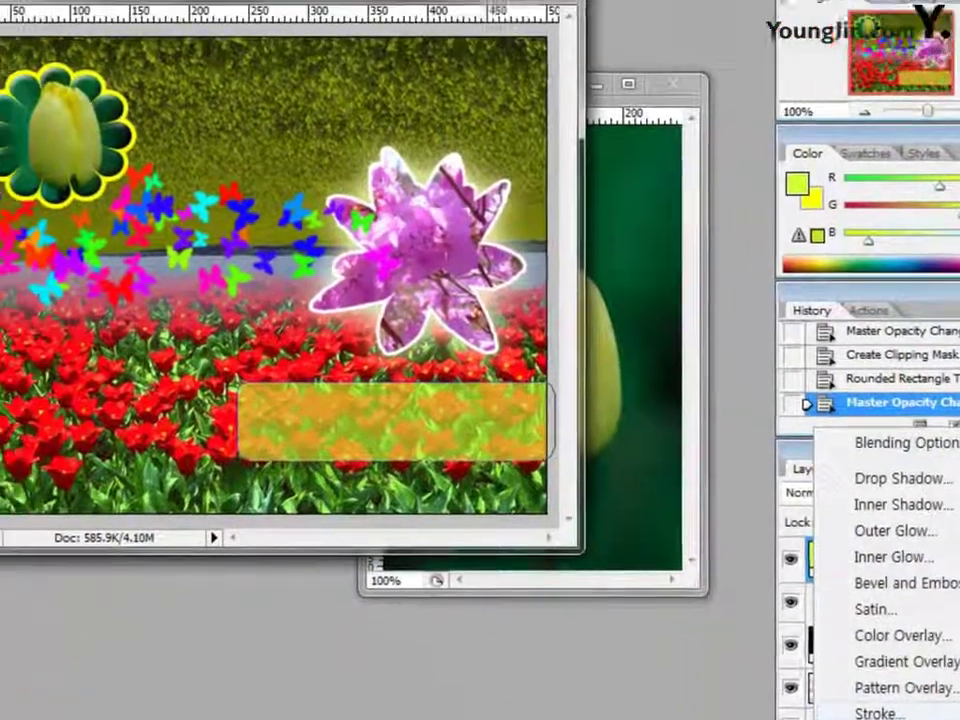
pyautogui.click(805, 658)
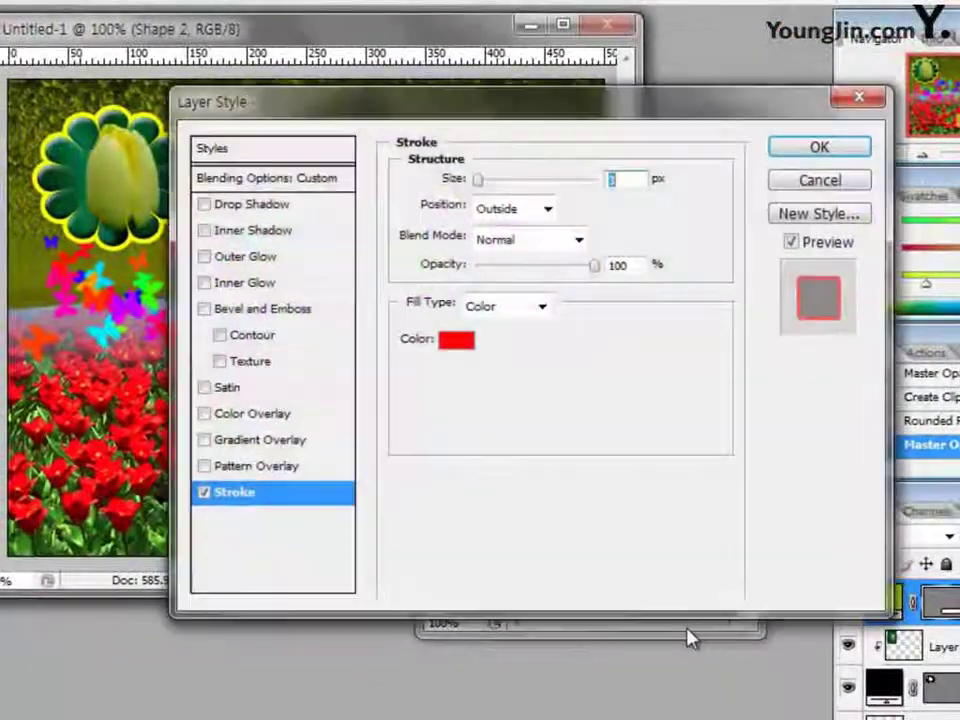
pyautogui.write('5')
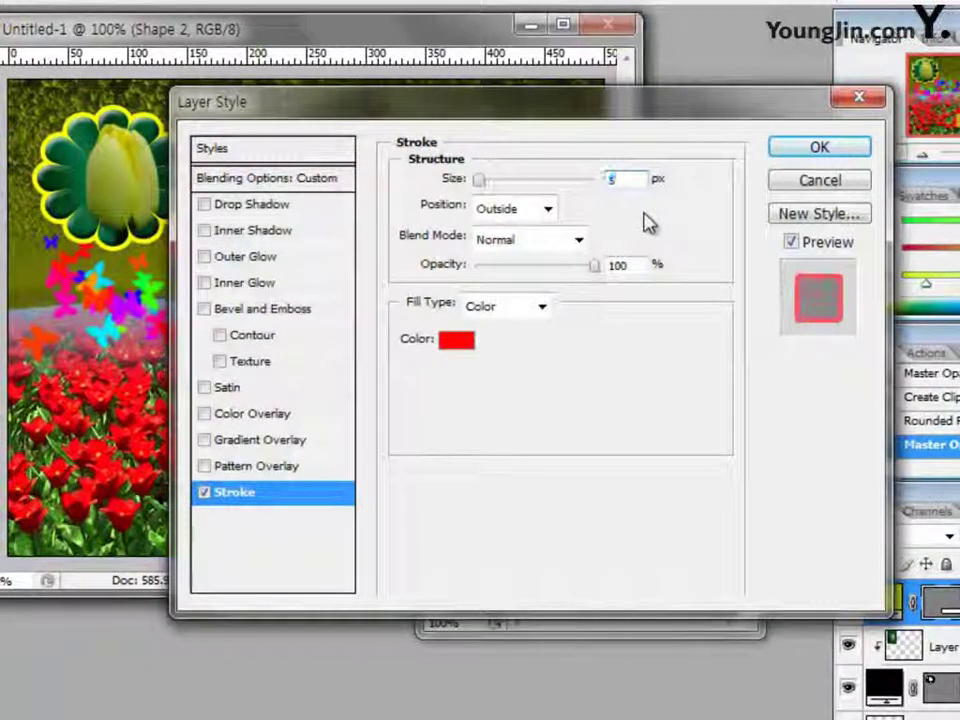
pyautogui.click(458, 340)
pyautogui.click(565, 469)
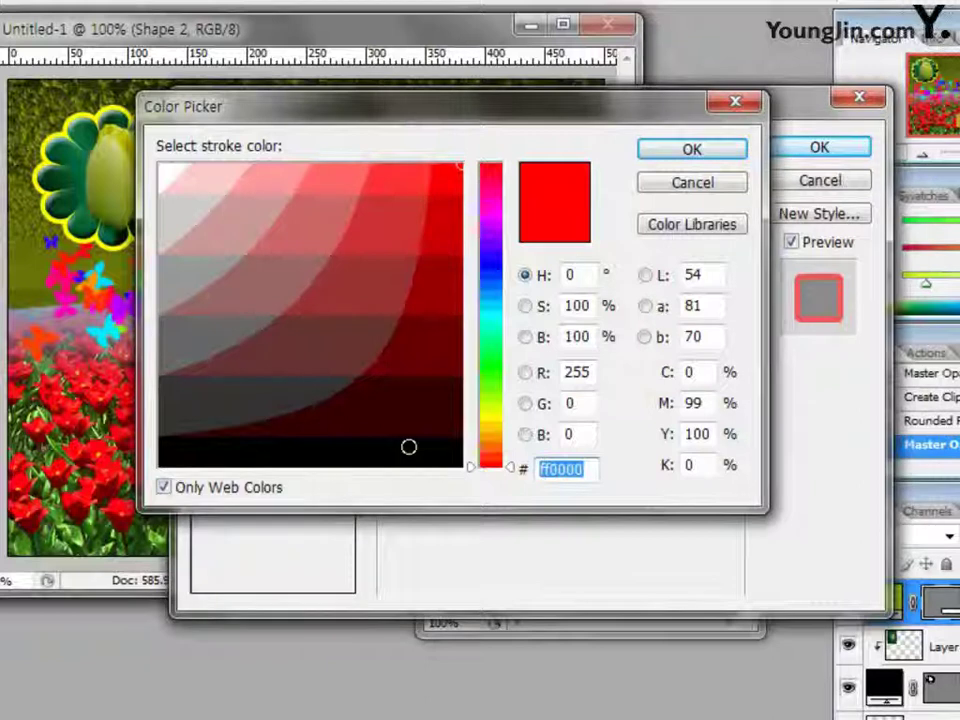
pyautogui.write('0066ff')
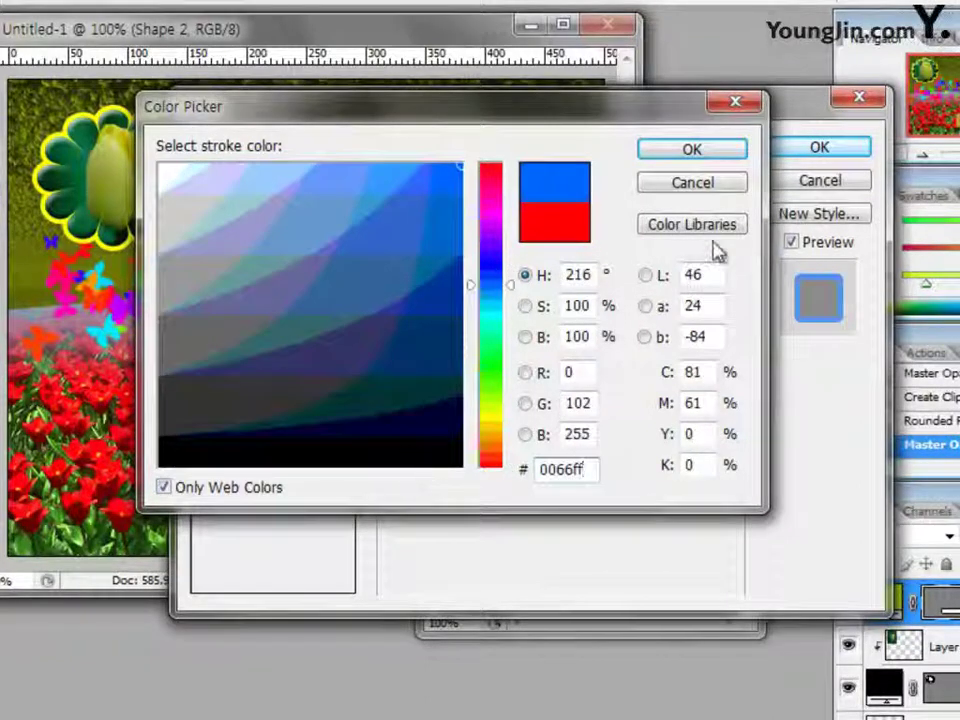
pyautogui.click(684, 154)
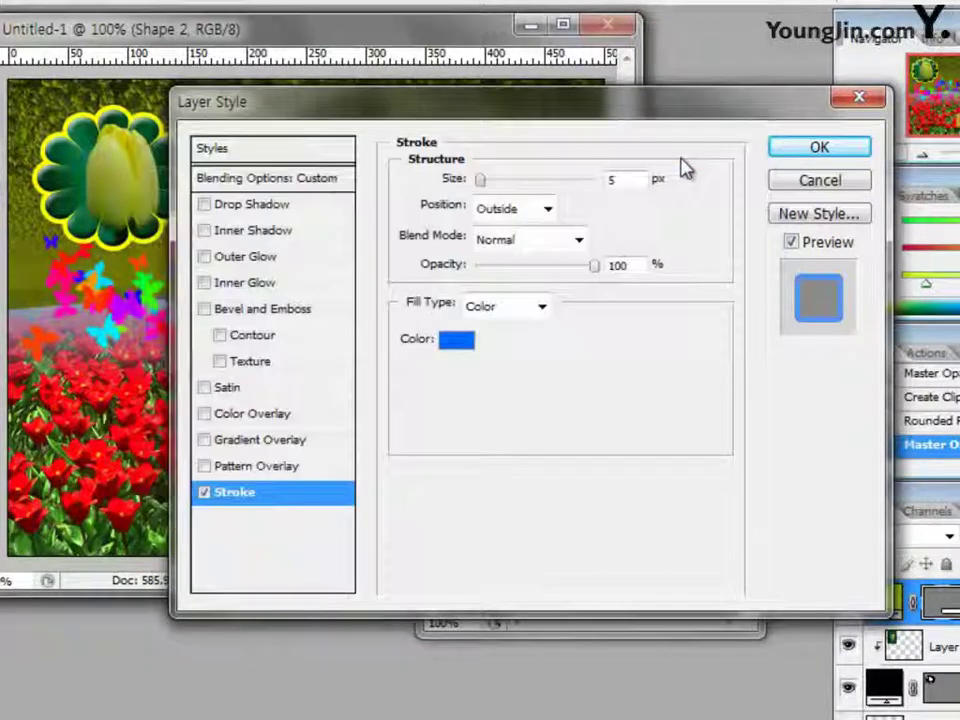
pyautogui.click(840, 152)
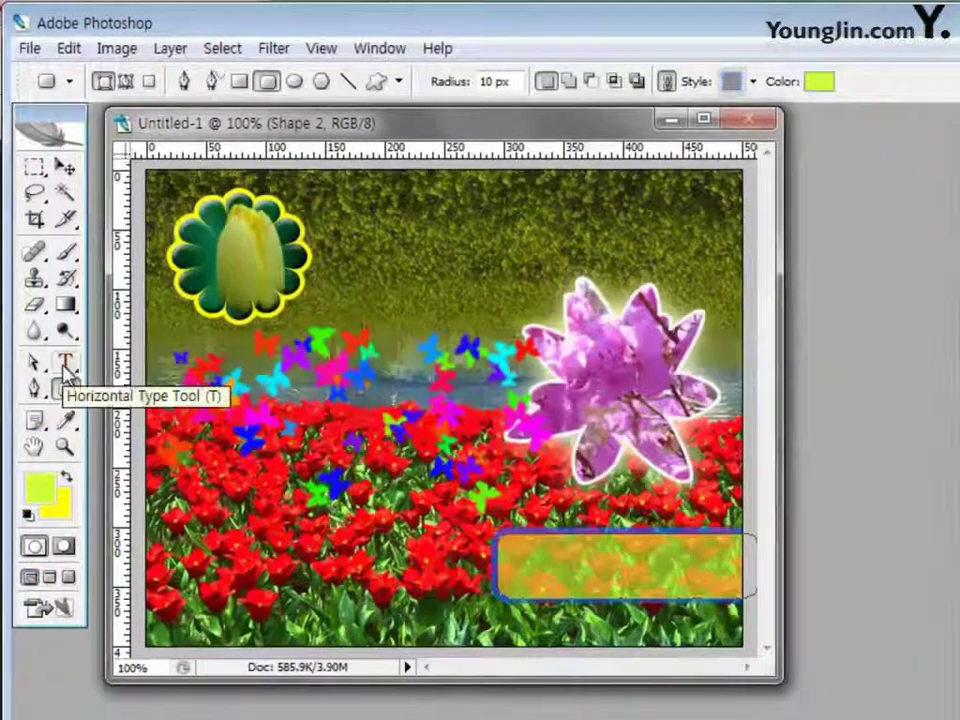
# Configure the Horizontal Type tool with the 굴림 font, size 30 pt and black text colour
pyautogui.click(66, 368)
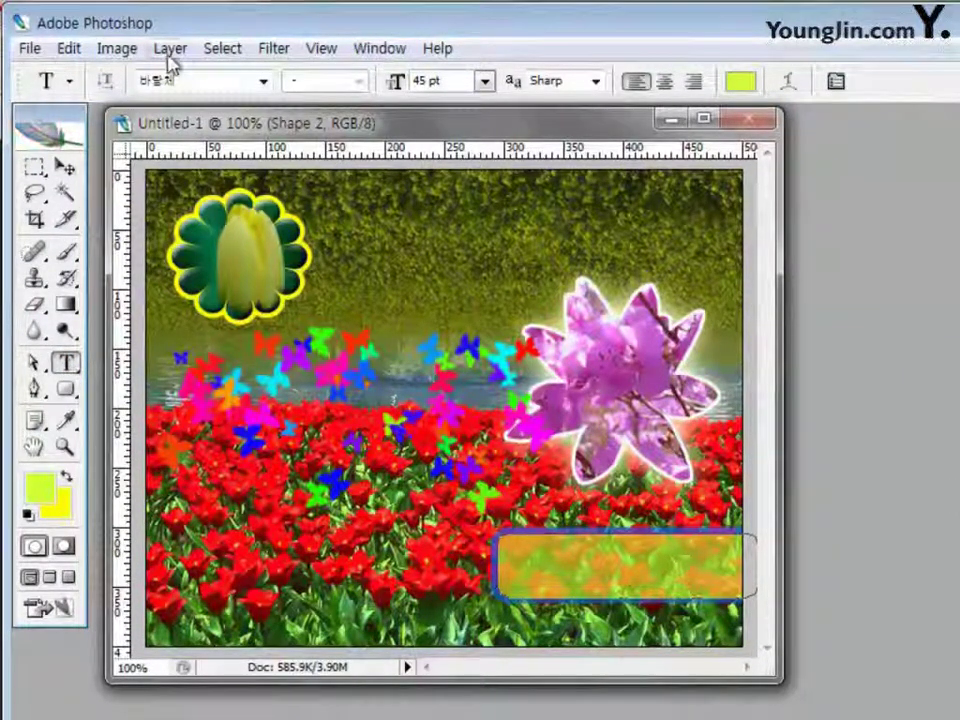
pyautogui.click(263, 82)
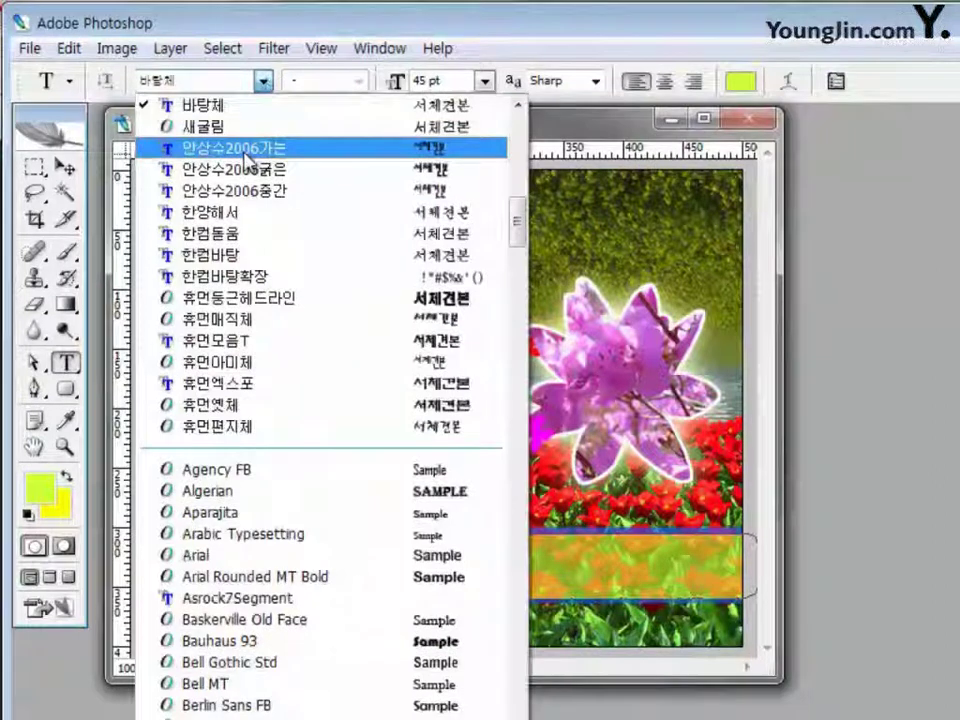
pyautogui.scroll(3, 250, 152)
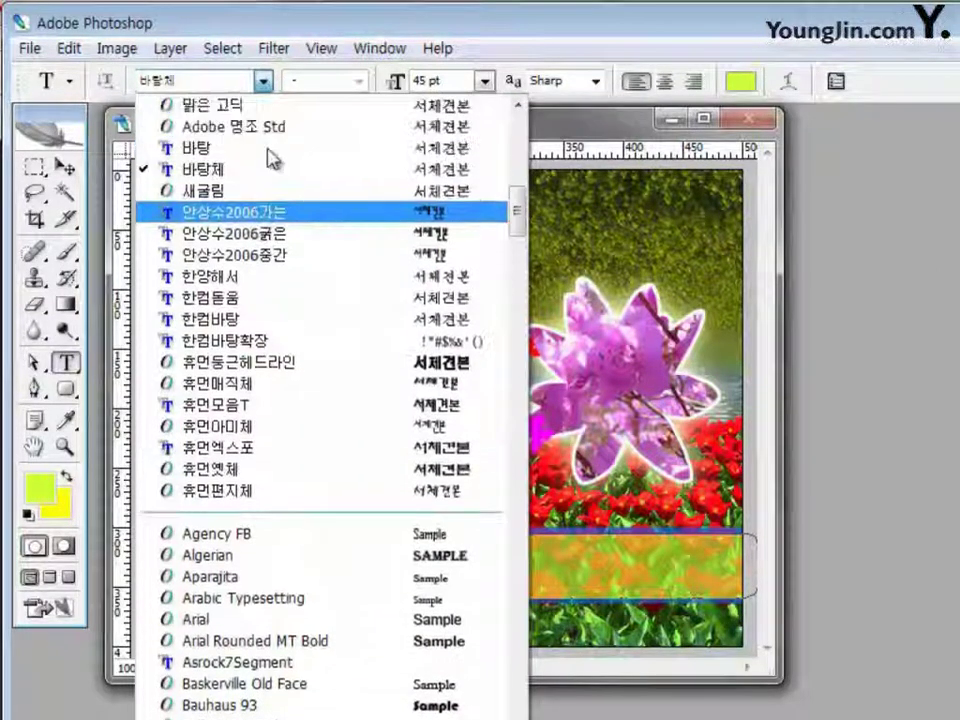
pyautogui.click(256, 110)
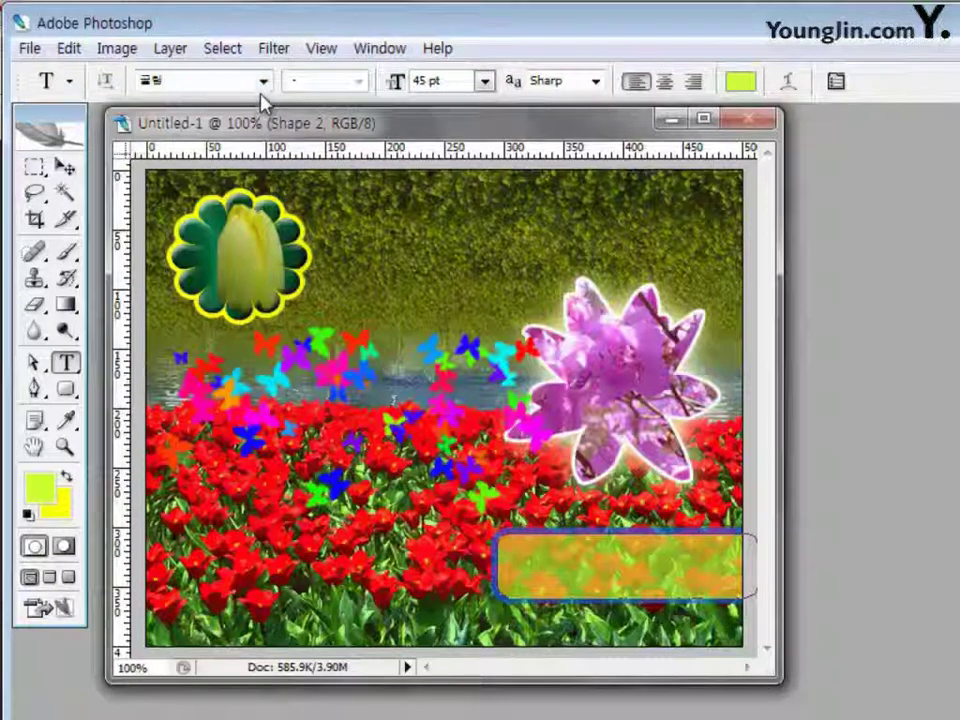
pyautogui.click(428, 81)
pyautogui.write('30')
pyautogui.press('Return')
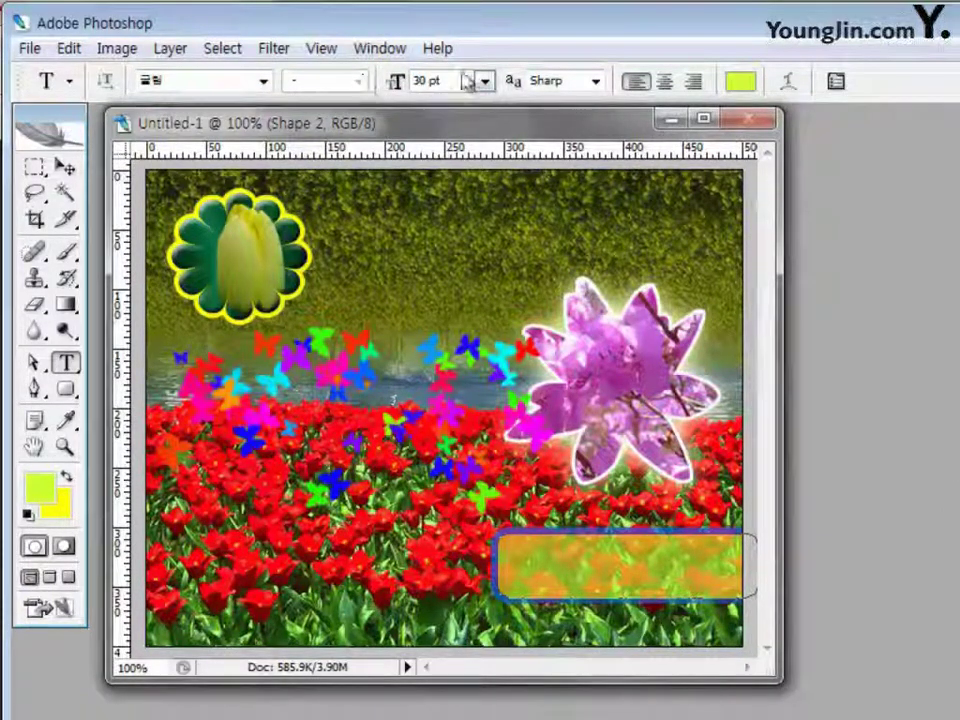
pyautogui.click(741, 81)
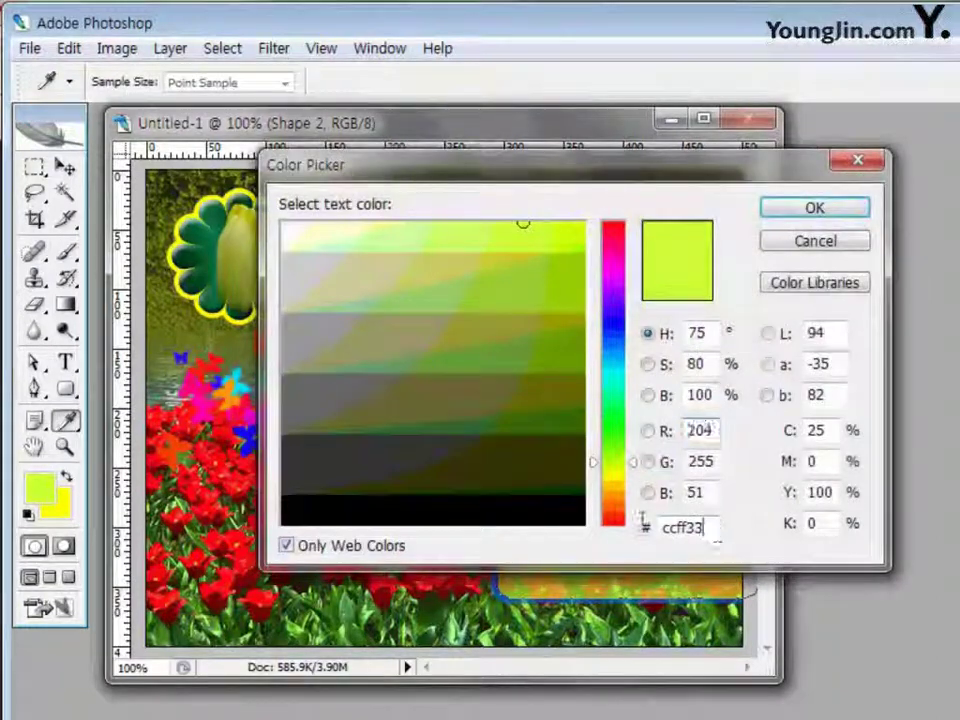
pyautogui.click(461, 514)
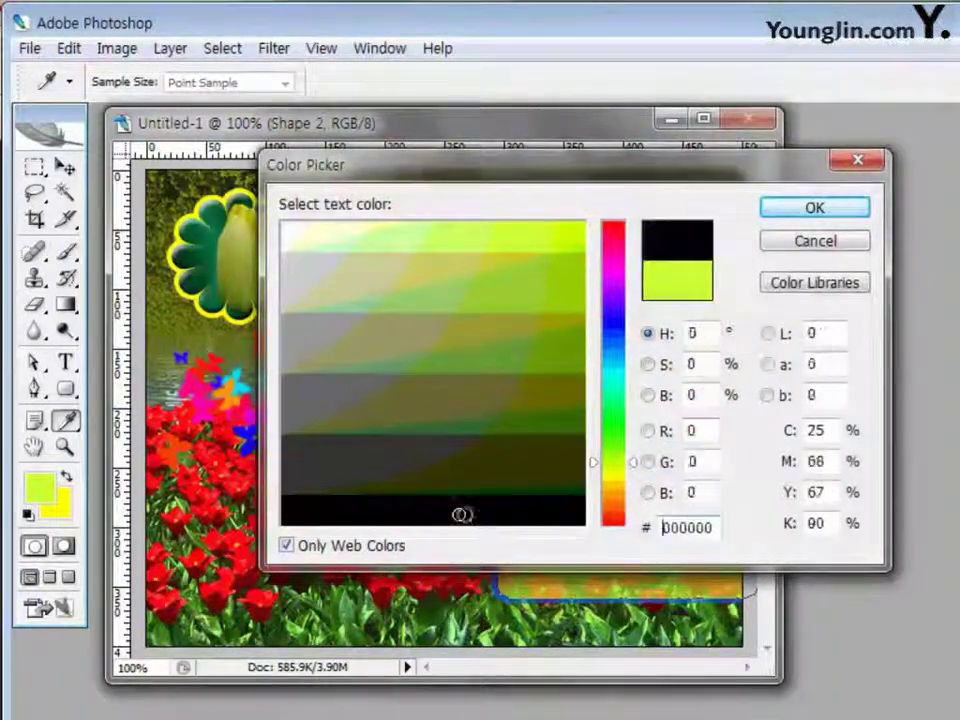
pyautogui.click(840, 213)
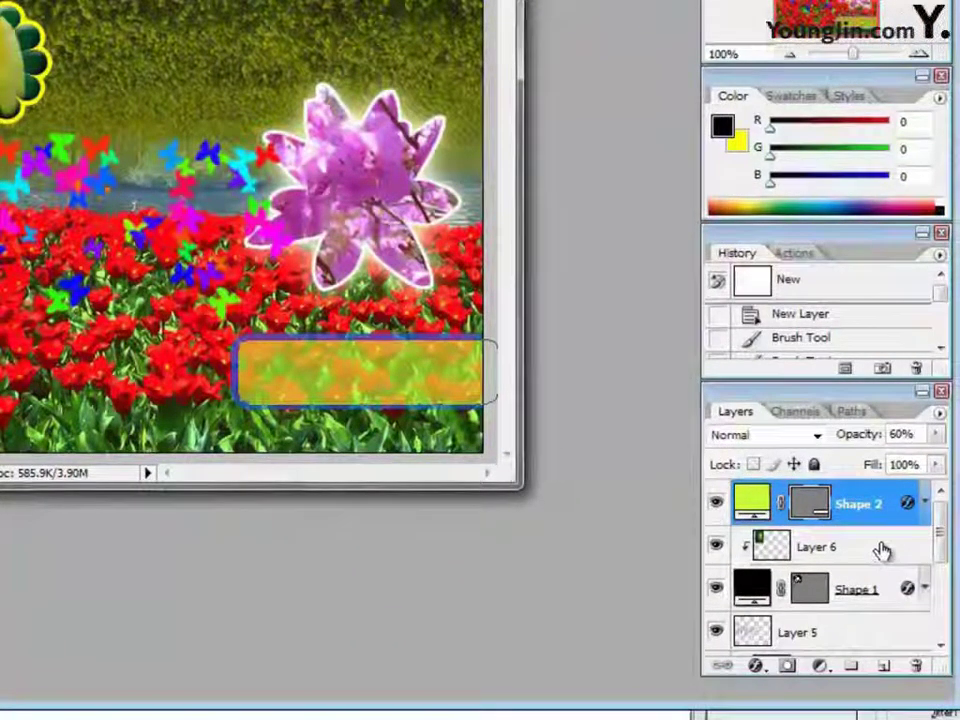
# Add the text "2012년 예정" above the Shape 2 layer and shift it slightly to sit centred inside the rounded rectangle
pyautogui.click(878, 550)
pyautogui.click(845, 505)
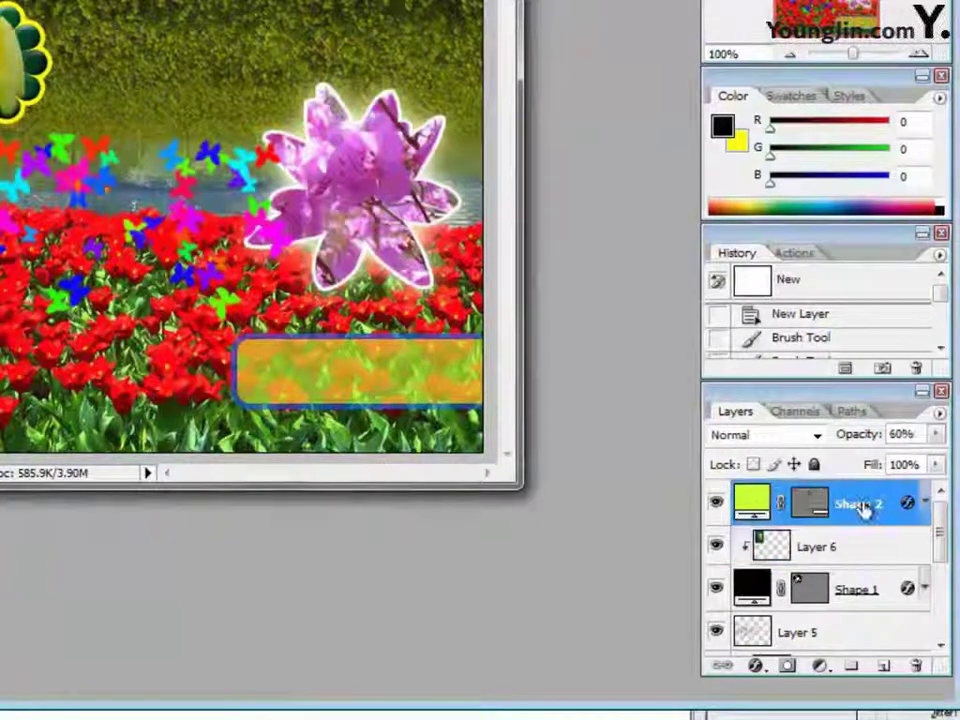
pyautogui.press('6')
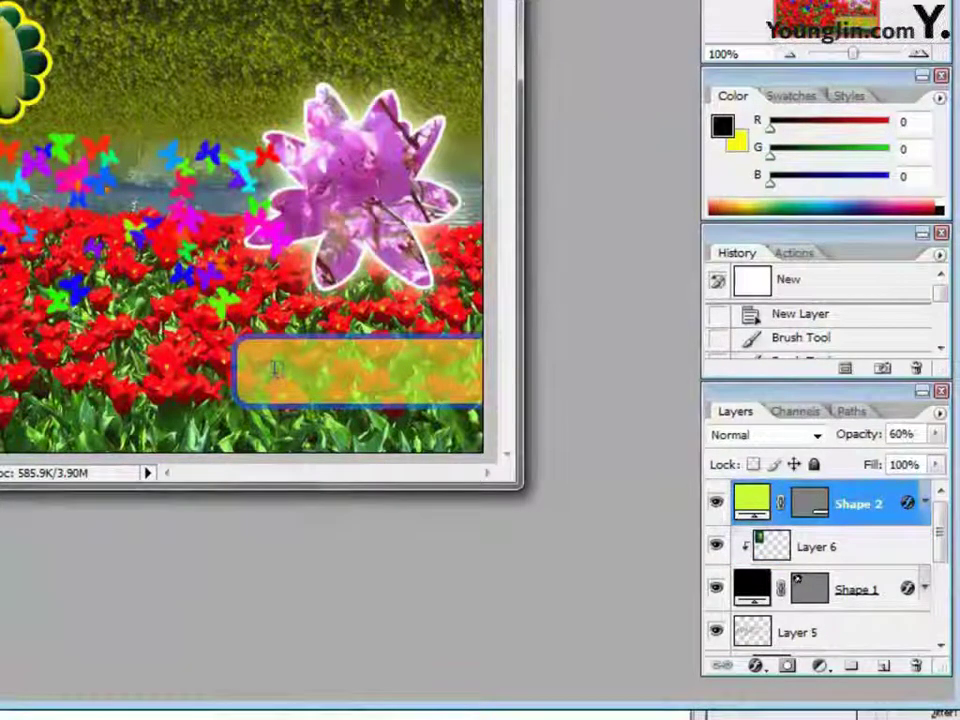
pyautogui.click(432, 395)
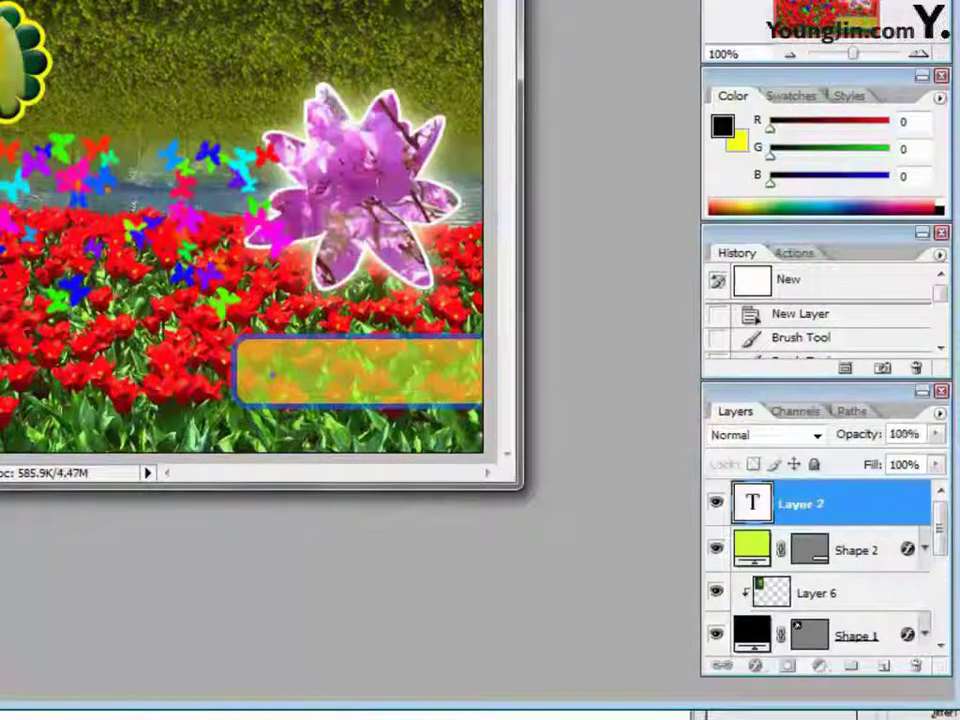
pyautogui.write('2012sus d')
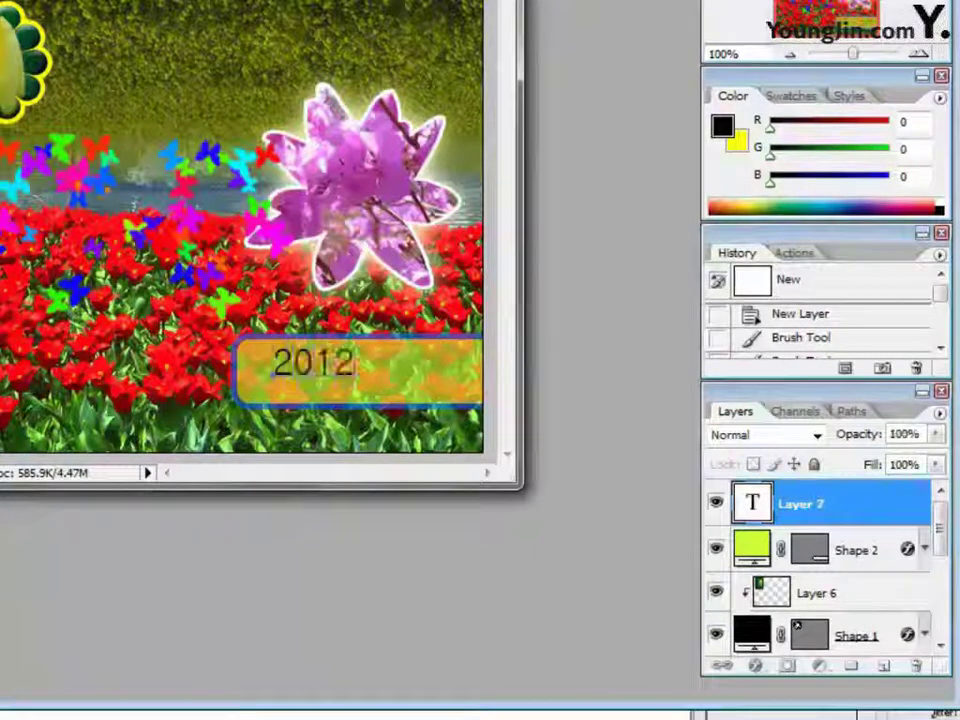
pyautogui.press('BackSpace')
pyautogui.press('BackSpace')
pyautogui.press('BackSpace')
pyautogui.press('BackSpace')
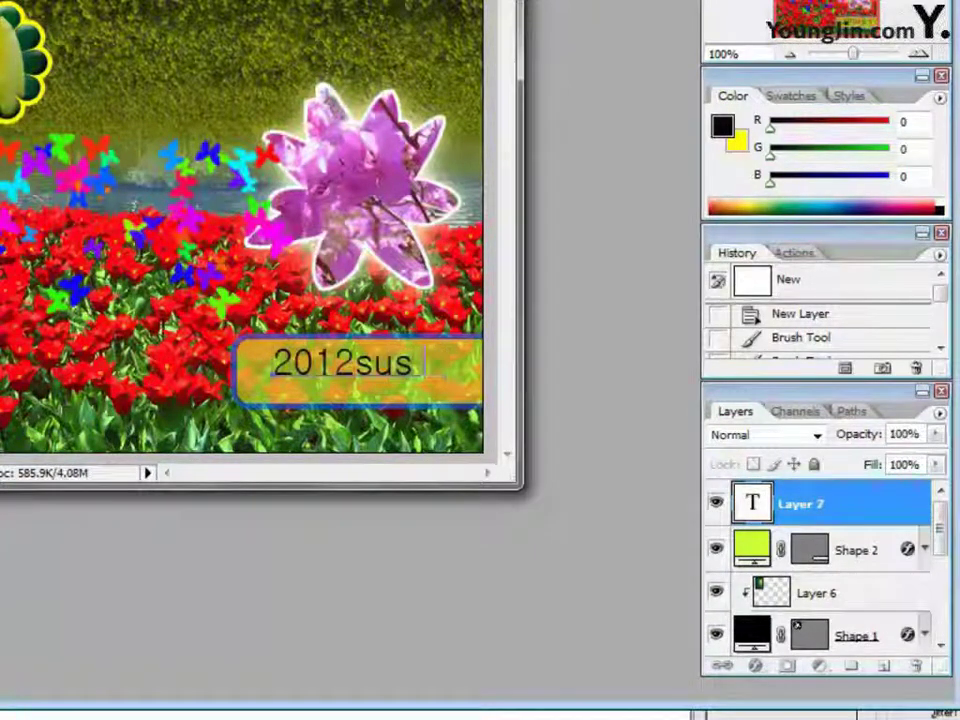
pyautogui.write('년 예정')
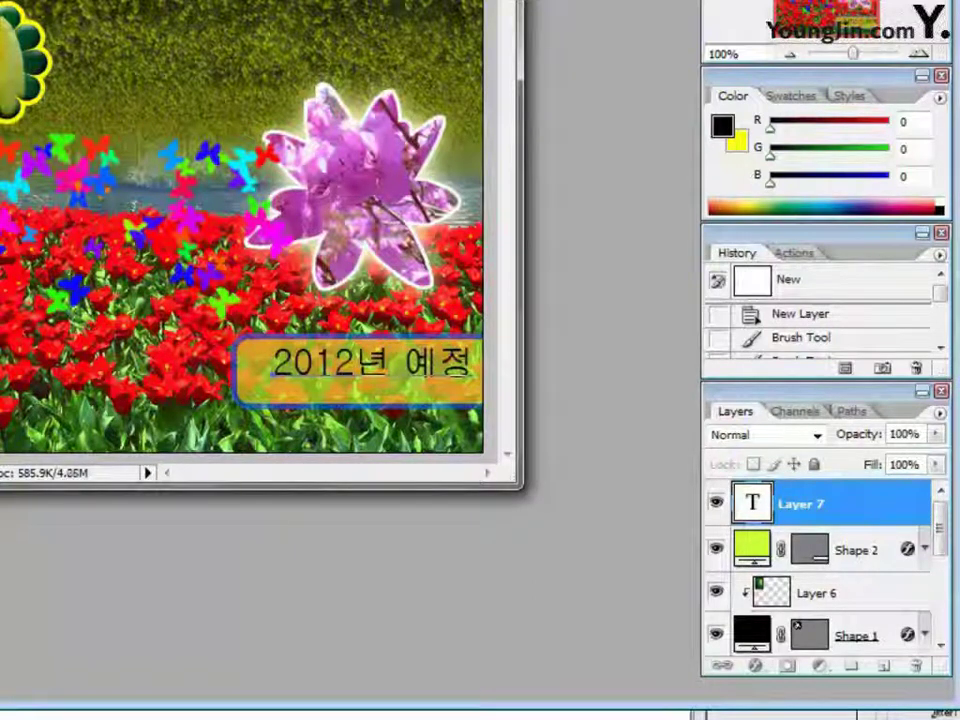
pyautogui.moveTo(435, 405); pyautogui.dragTo(423, 413)
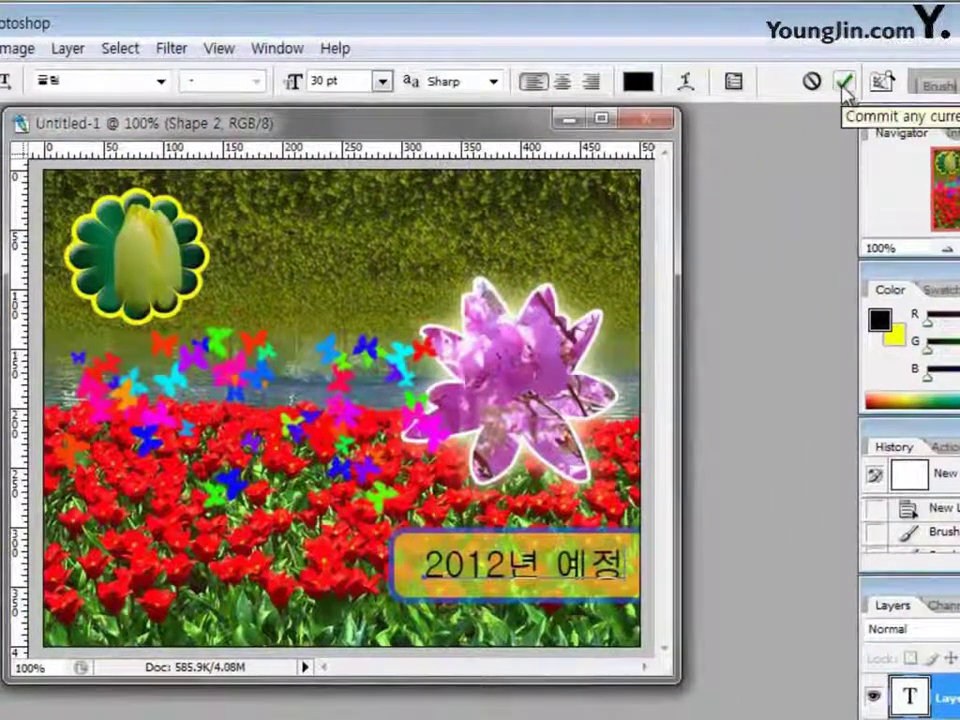
pyautogui.click(845, 88)
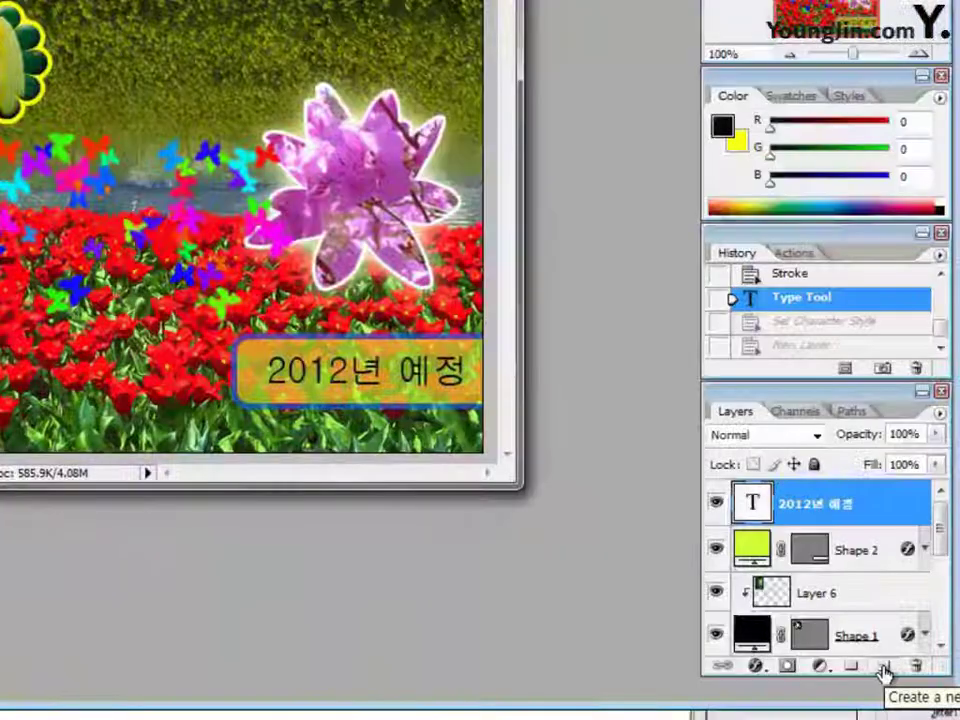
# Create a new layer above the 2012년 예정 text and configure the Horizontal Type tool with the 궁서 font at 100 pt
pyautogui.click(959, 719)
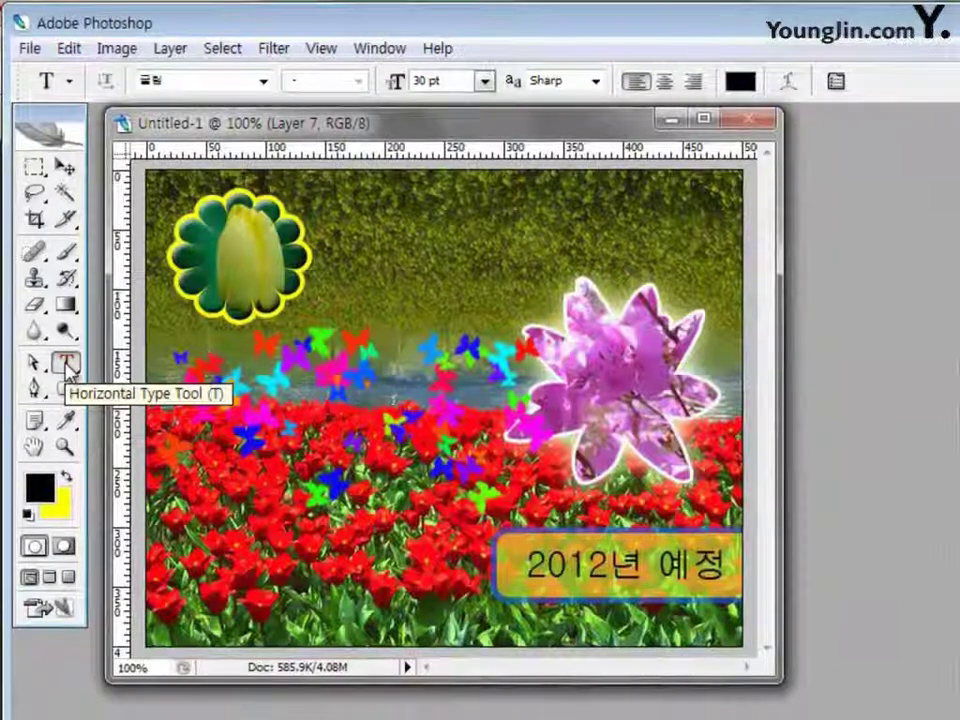
pyautogui.click(66, 365)
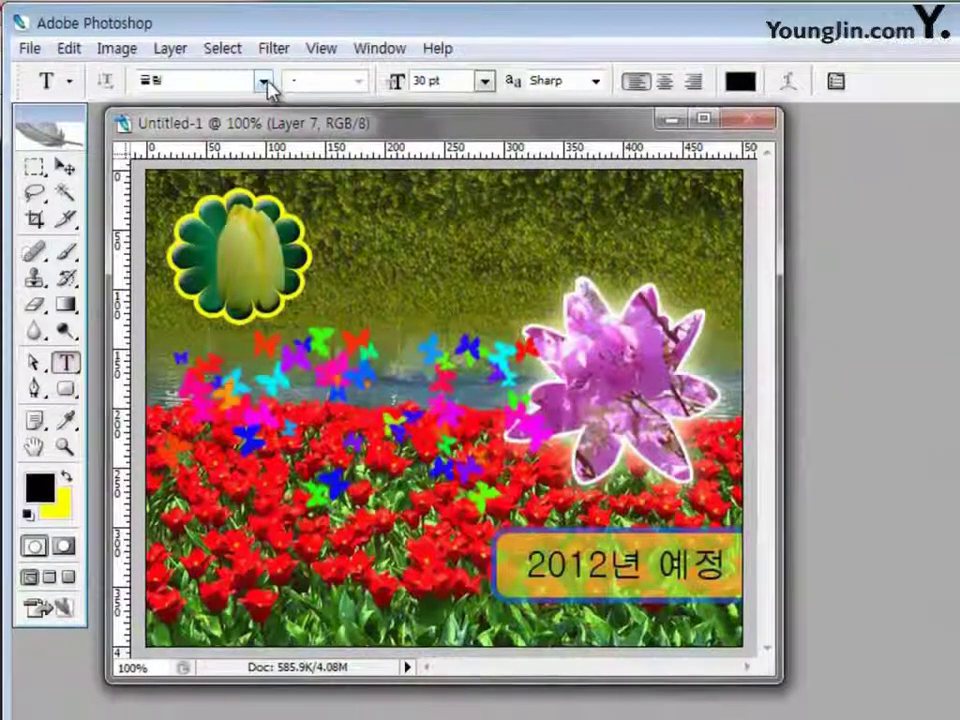
pyautogui.click(264, 84)
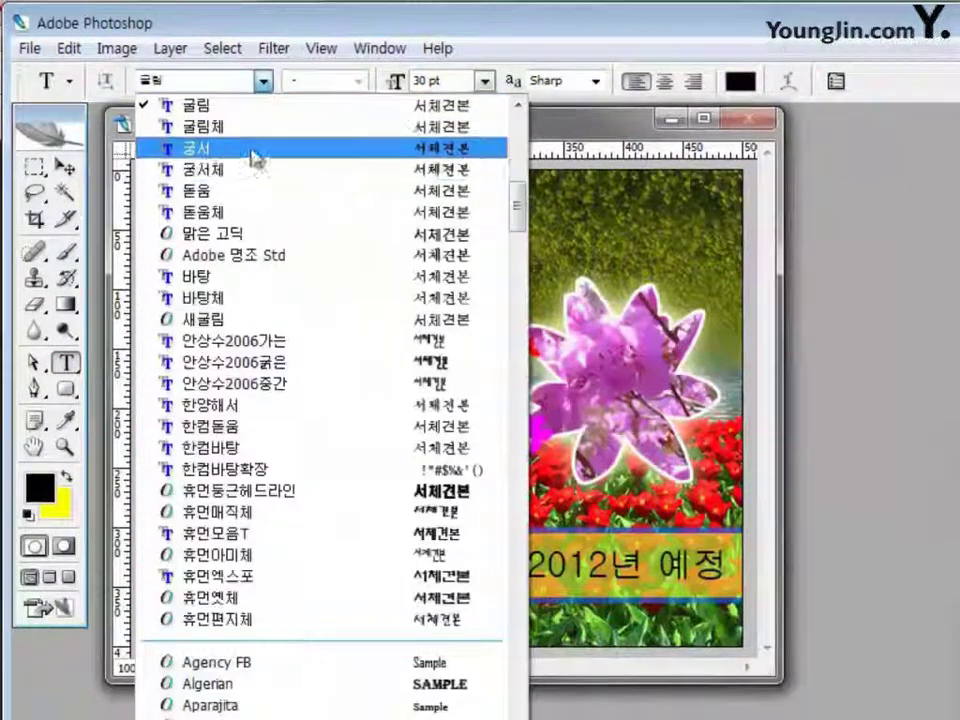
pyautogui.click(252, 150)
pyautogui.doubleClick(455, 80)
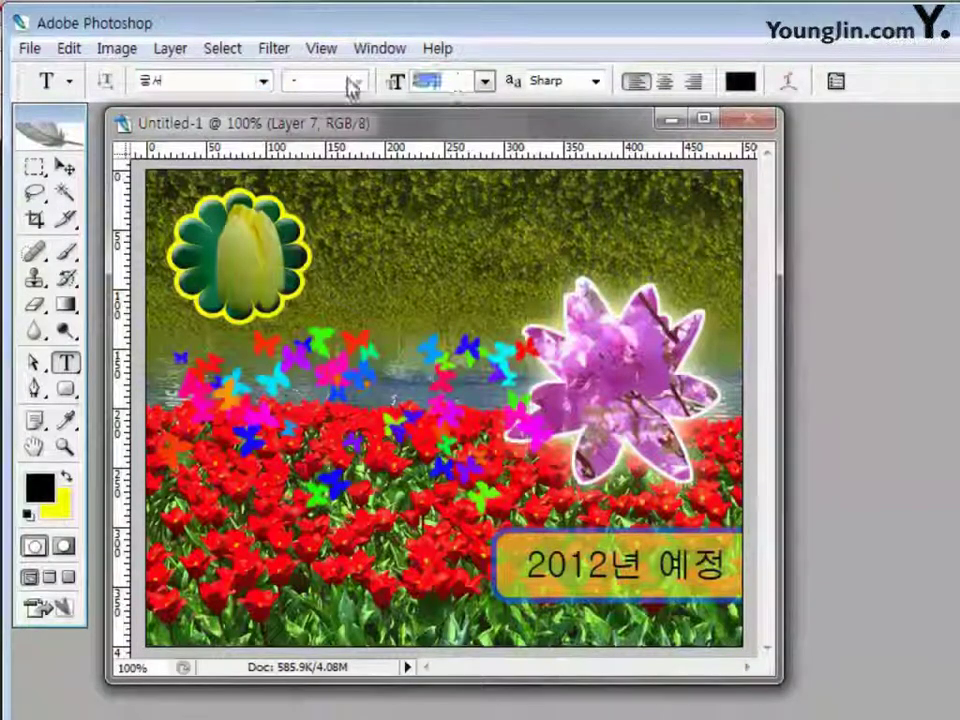
pyautogui.write('100')
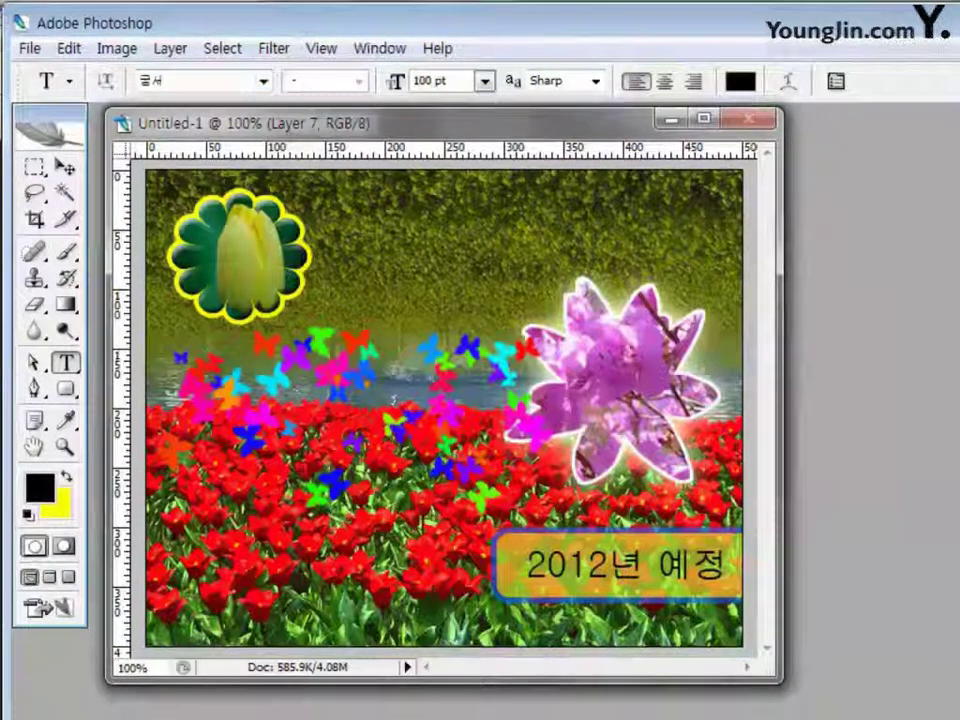
# Set the text colour to ccff33 for the Horizontal Type tool
pyautogui.click(741, 82)
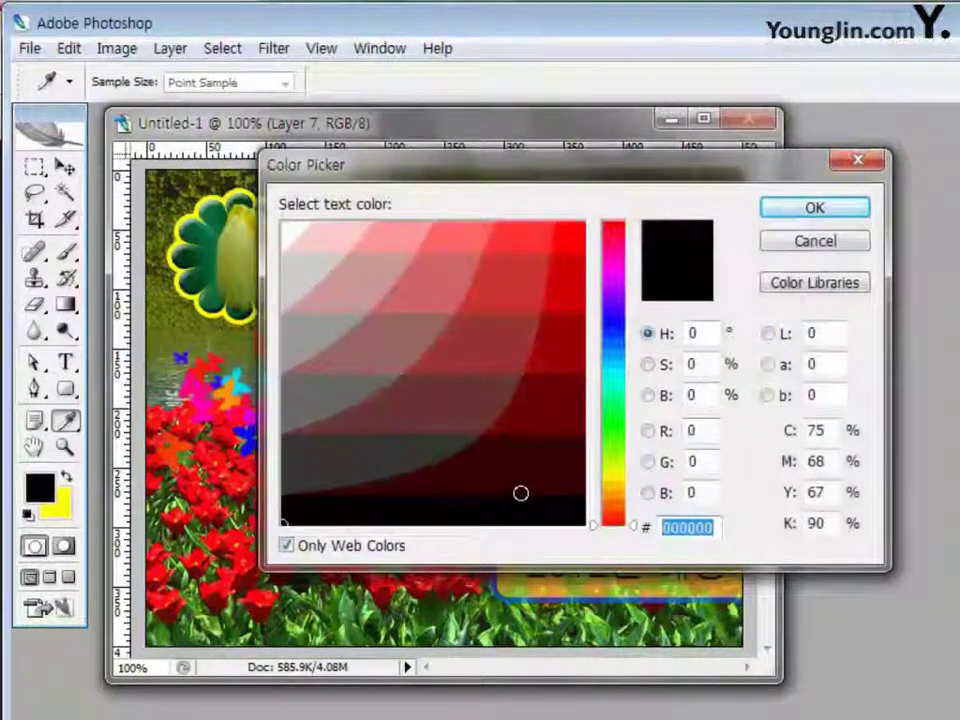
pyautogui.press('BackSpace')
pyautogui.write('cc')
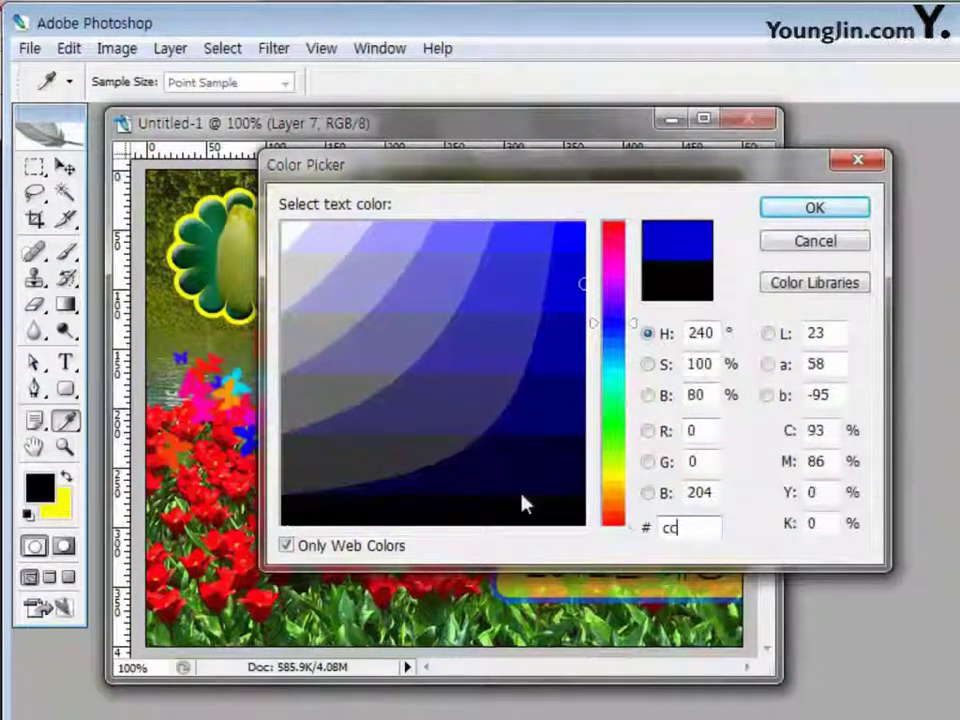
pyautogui.write('ff33')
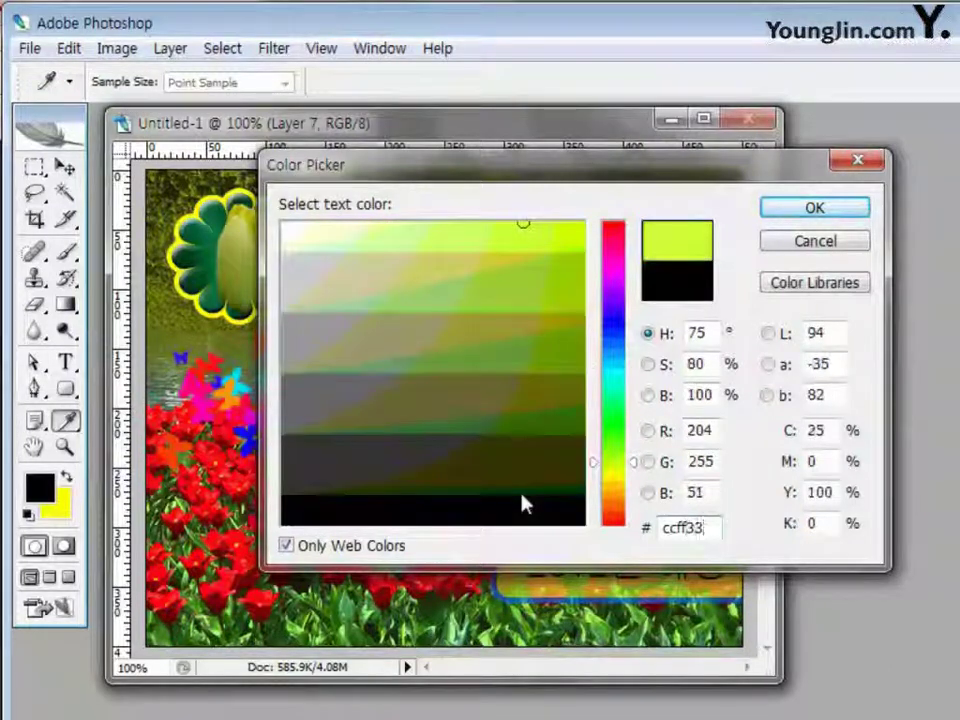
pyautogui.click(850, 213)
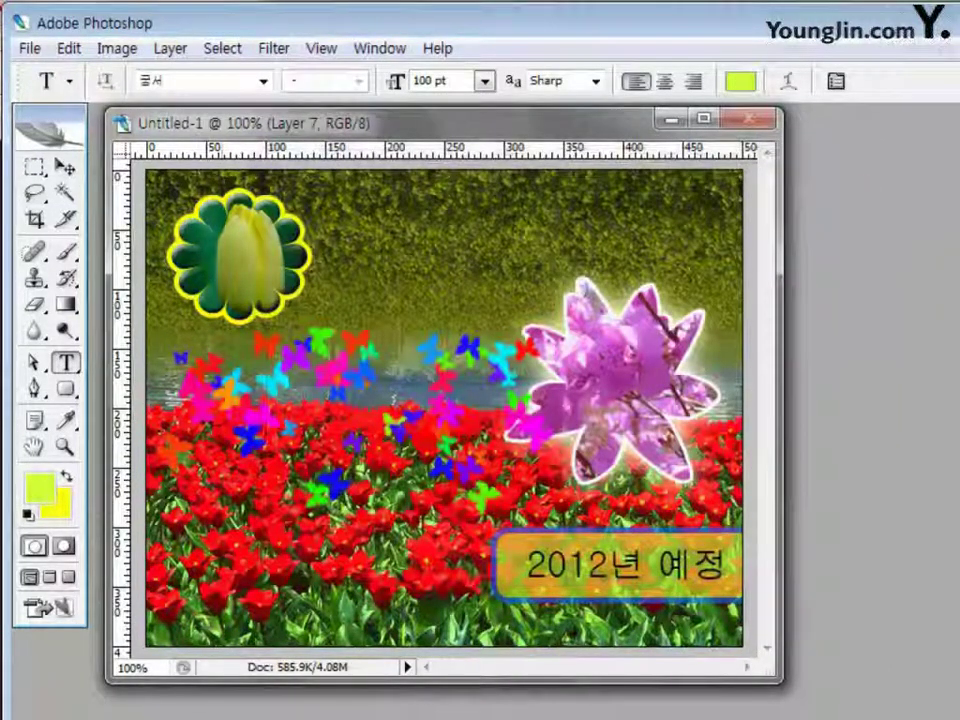
# Add the text "꽃" over the butterflies and tulips in the left half of the image
pyautogui.click(567, 240)
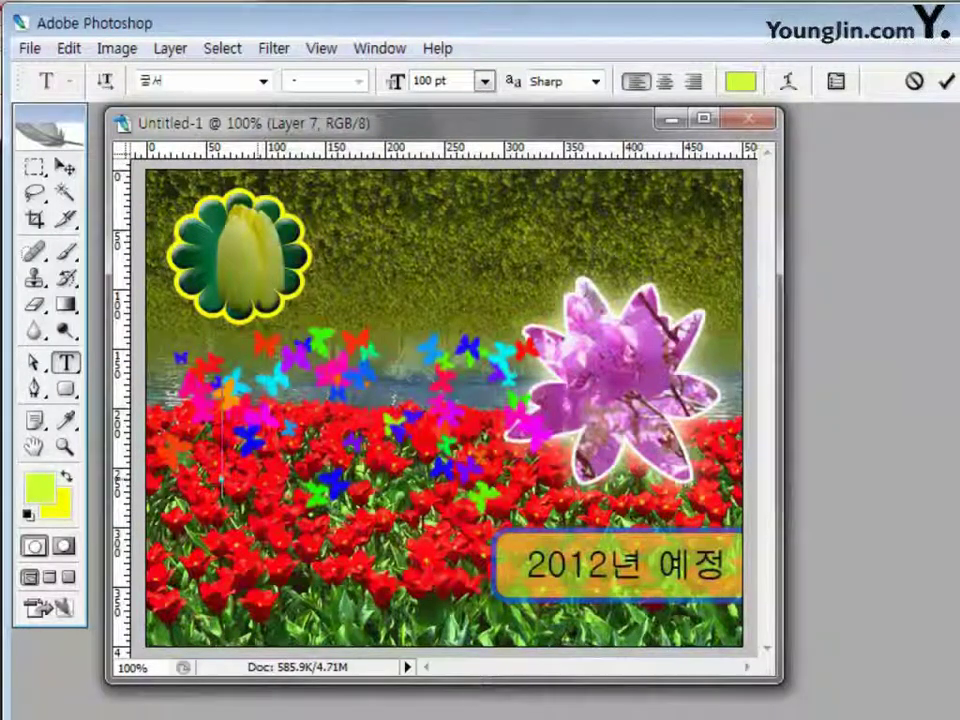
pyautogui.write('꽃')
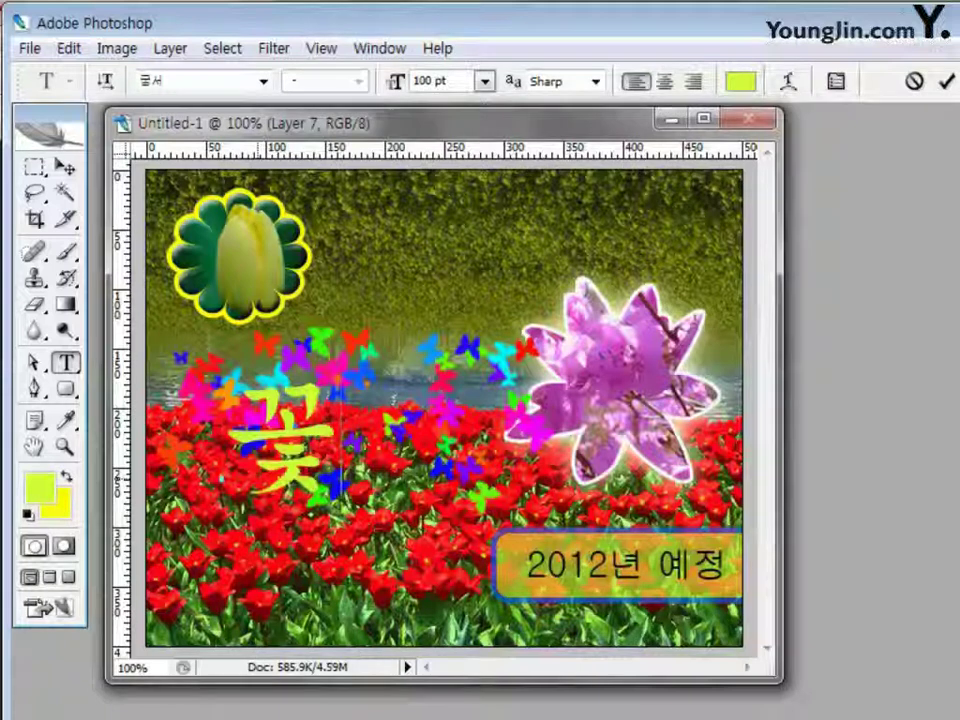
pyautogui.click(948, 83)
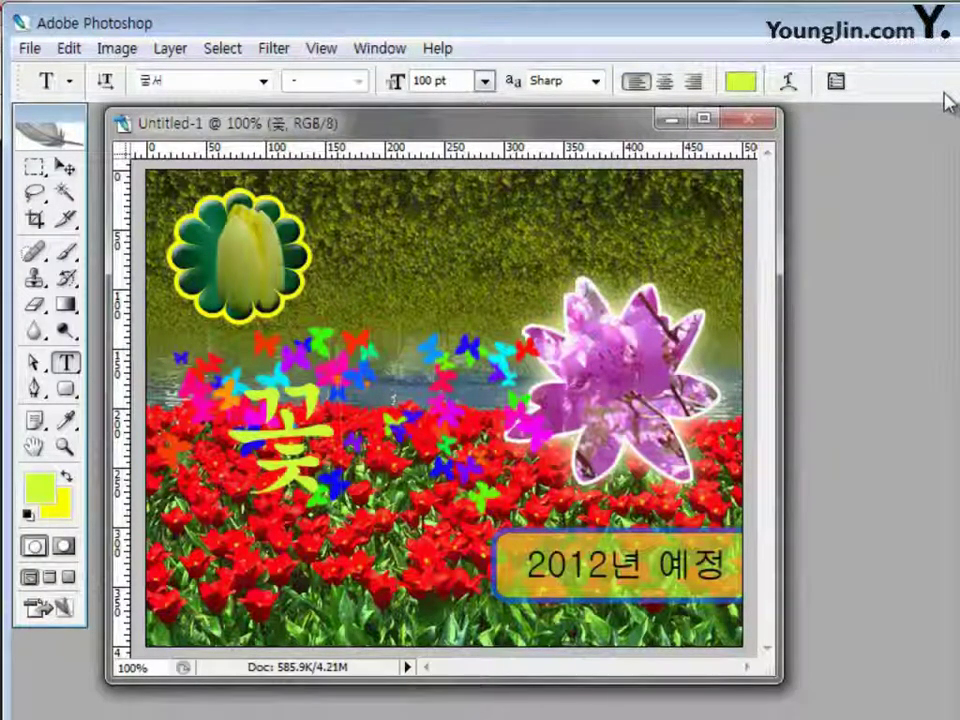
# Rotate the 꽃 text about 21.5° clockwise and move it slightly down and to the right with Free Transform
pyautogui.click(70, 168)
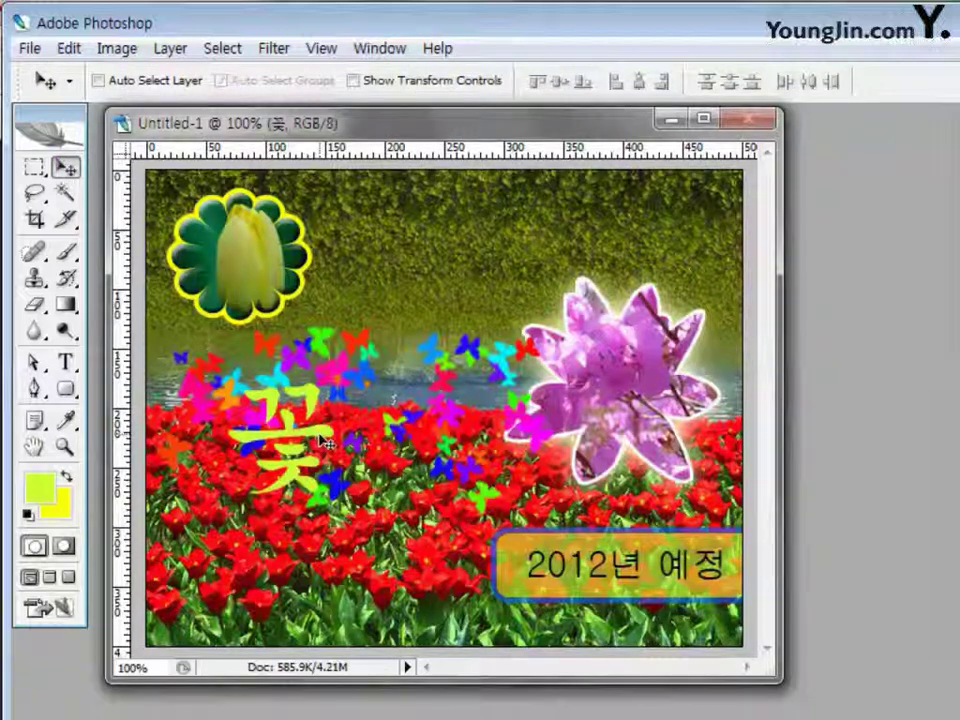
pyautogui.hotkey('ctrl', 't')
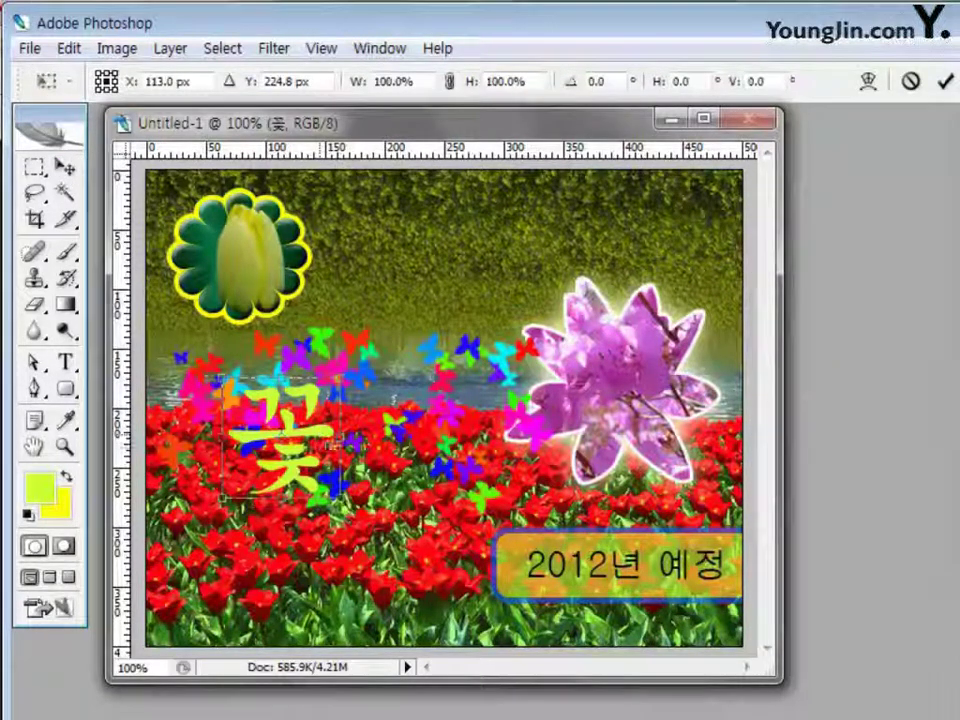
pyautogui.moveTo(353, 516); pyautogui.dragTo(316, 524)
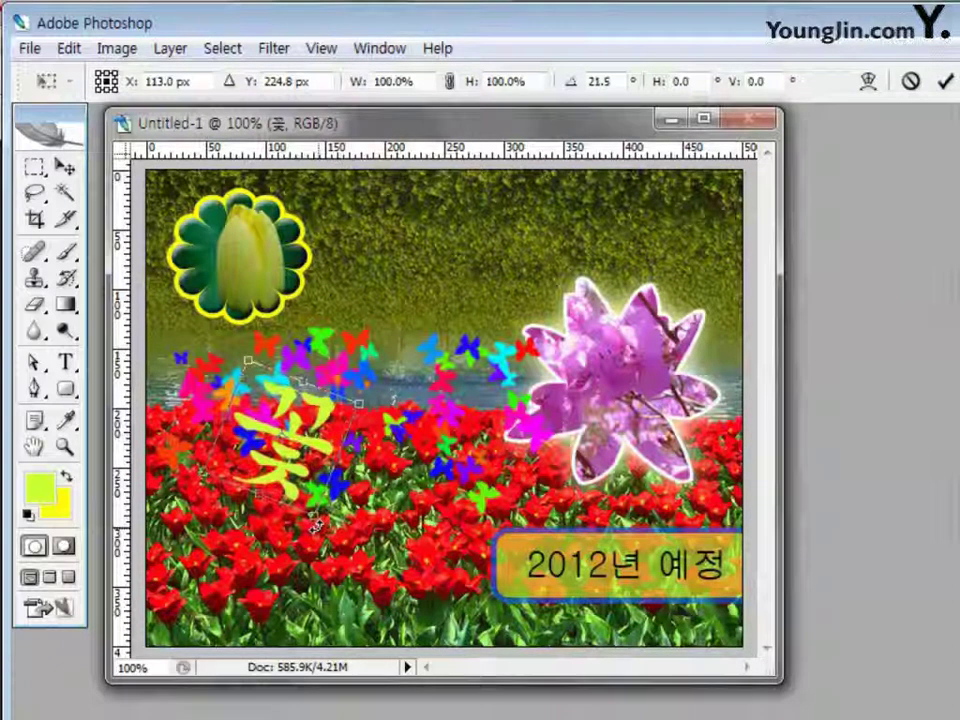
pyautogui.moveTo(341, 432); pyautogui.dragTo(358, 452)
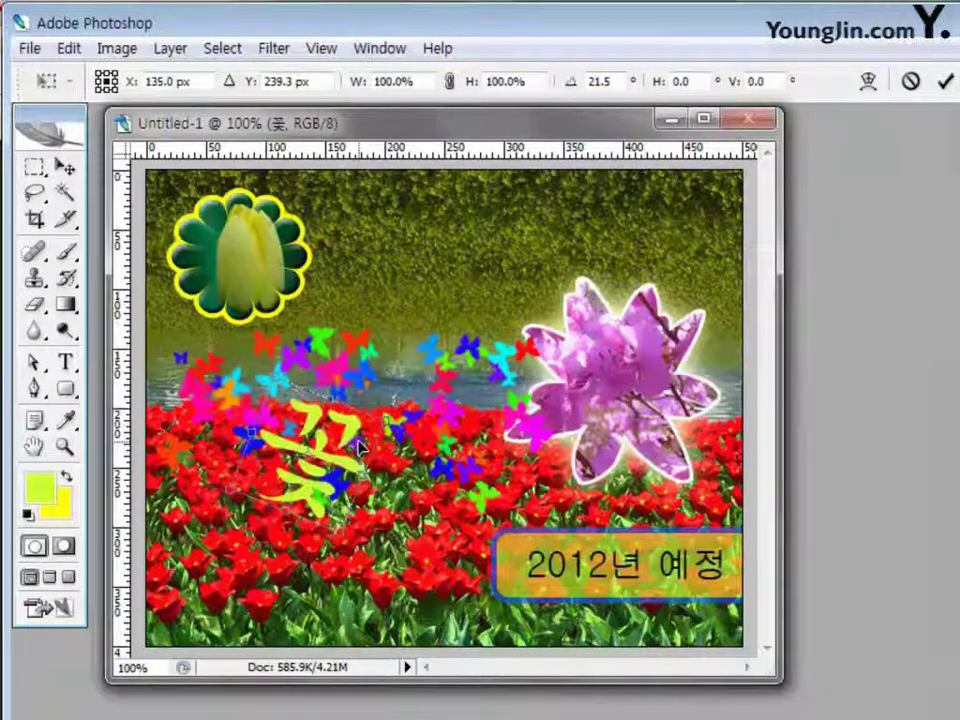
pyautogui.press('Return')
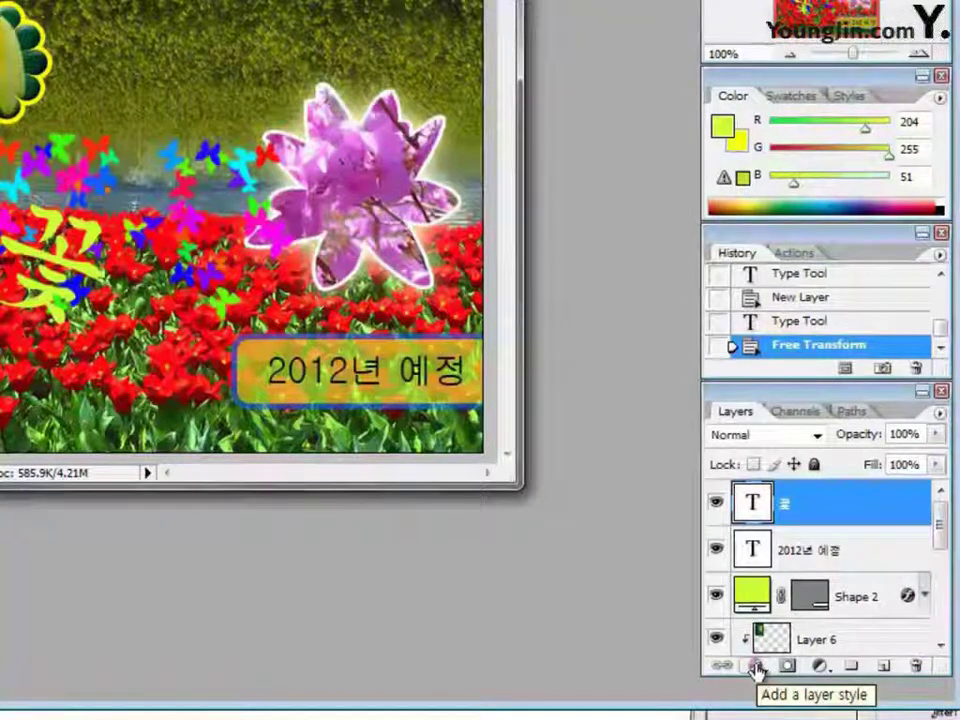
# Add a 3 px outside stroke in colour 0000ff to the 꽃 text layer
pyautogui.click(755, 666)
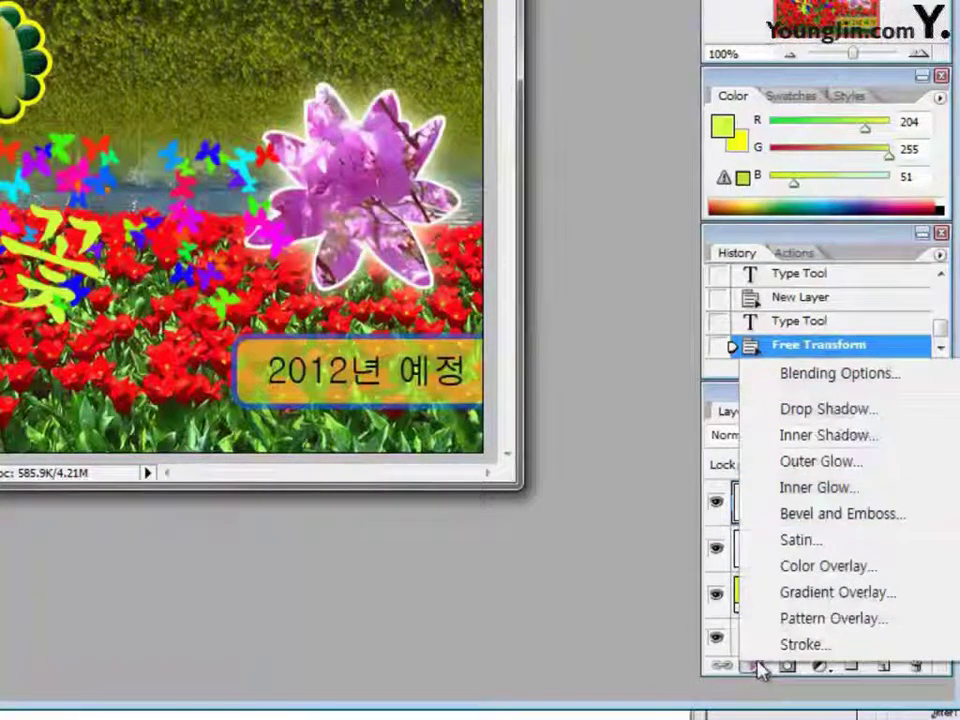
pyautogui.click(797, 646)
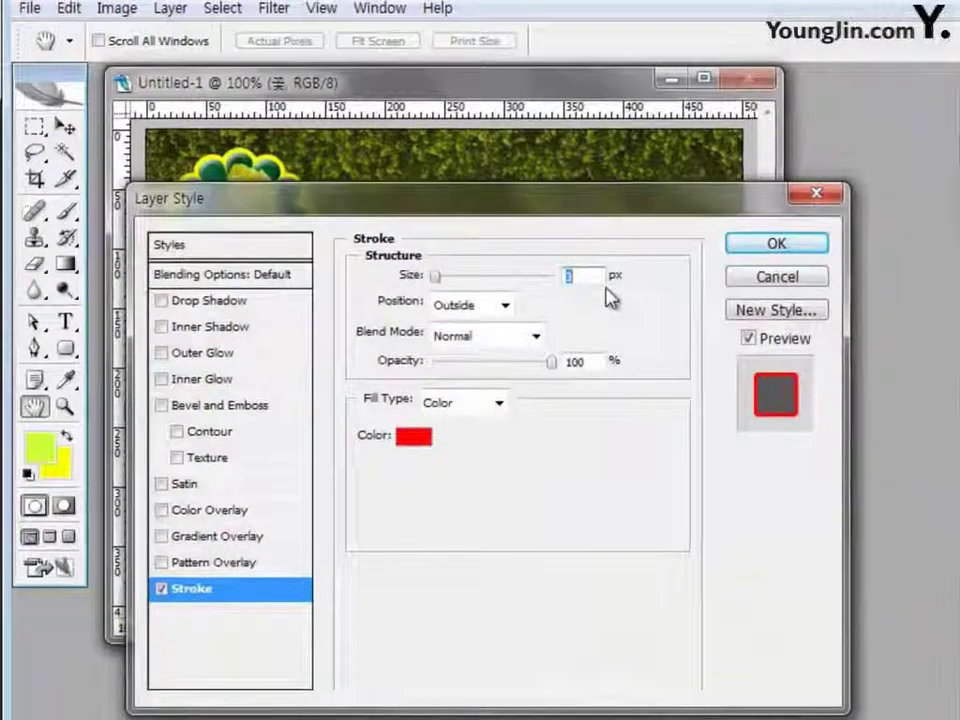
pyautogui.click(416, 440)
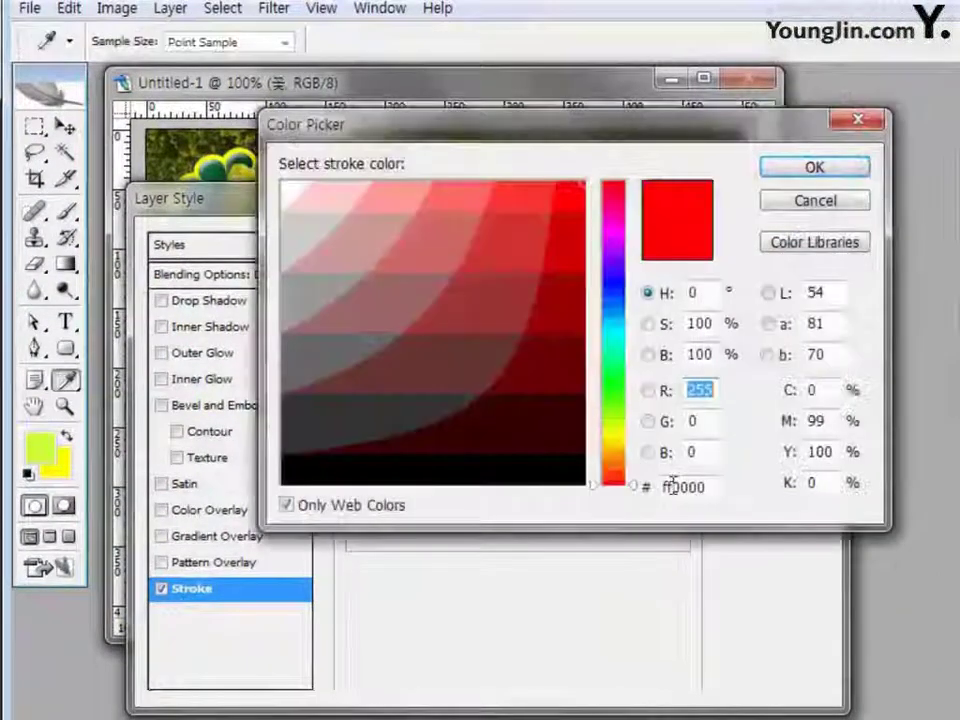
pyautogui.doubleClick(700, 487)
pyautogui.write('0000')
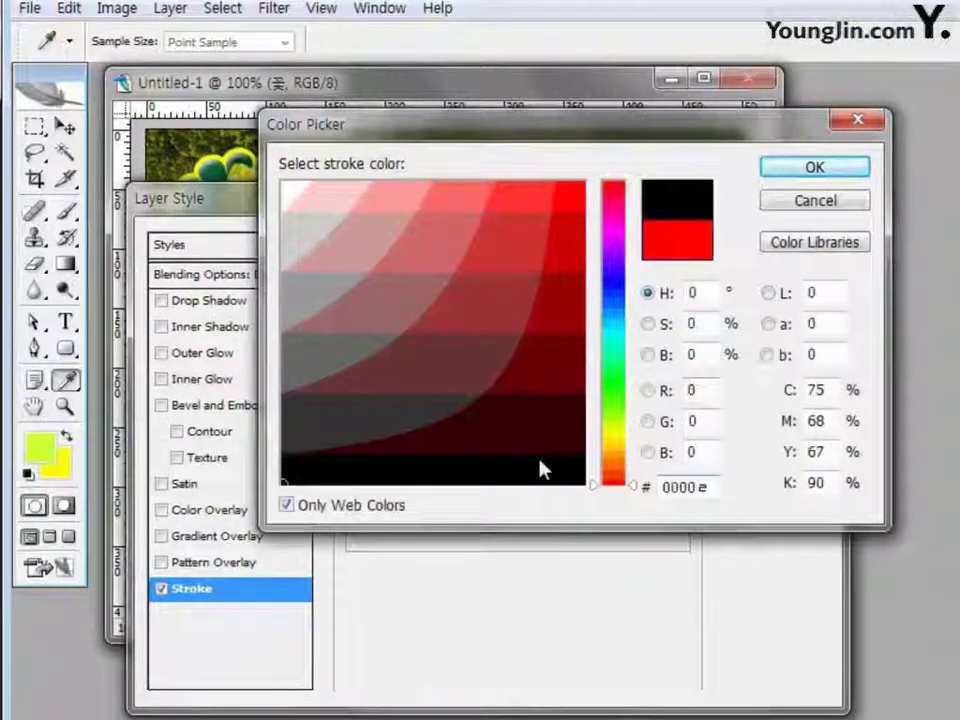
pyautogui.write('ff')
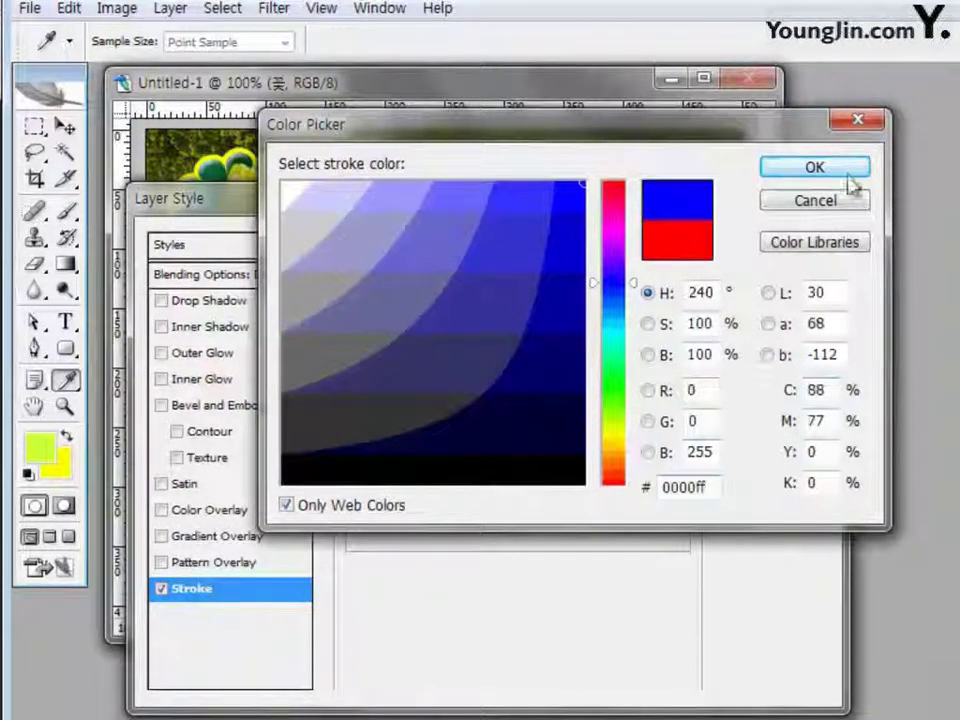
pyautogui.click(848, 170)
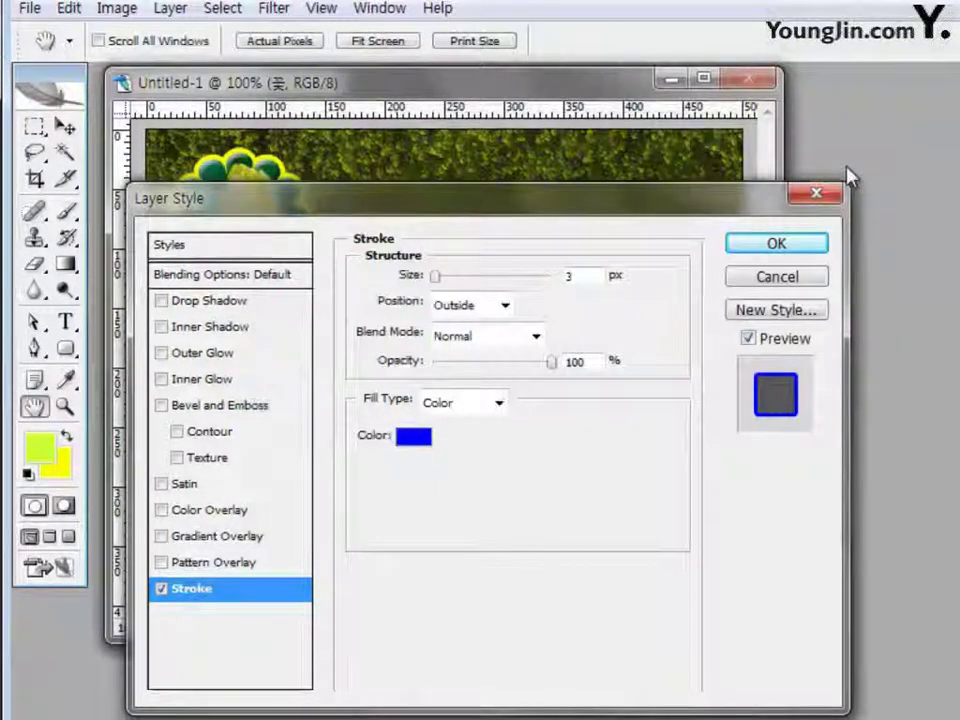
pyautogui.click(777, 248)
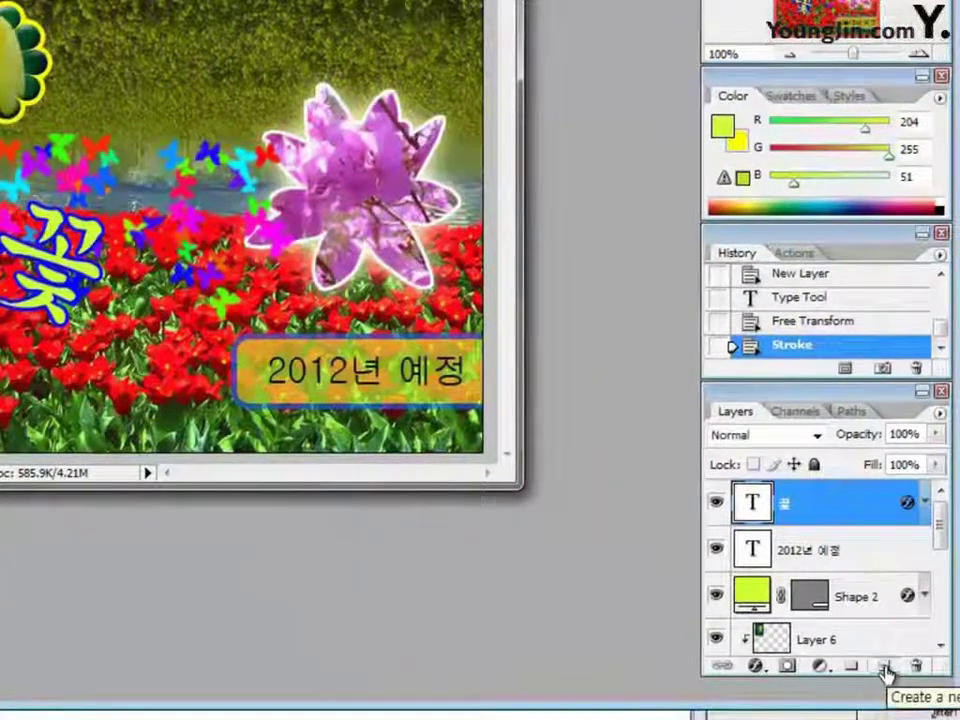
# Create a new layer above the 꽃 text and configure the Horizontal Type tool with the 궁서 font at 50 pt
pyautogui.click(884, 668)
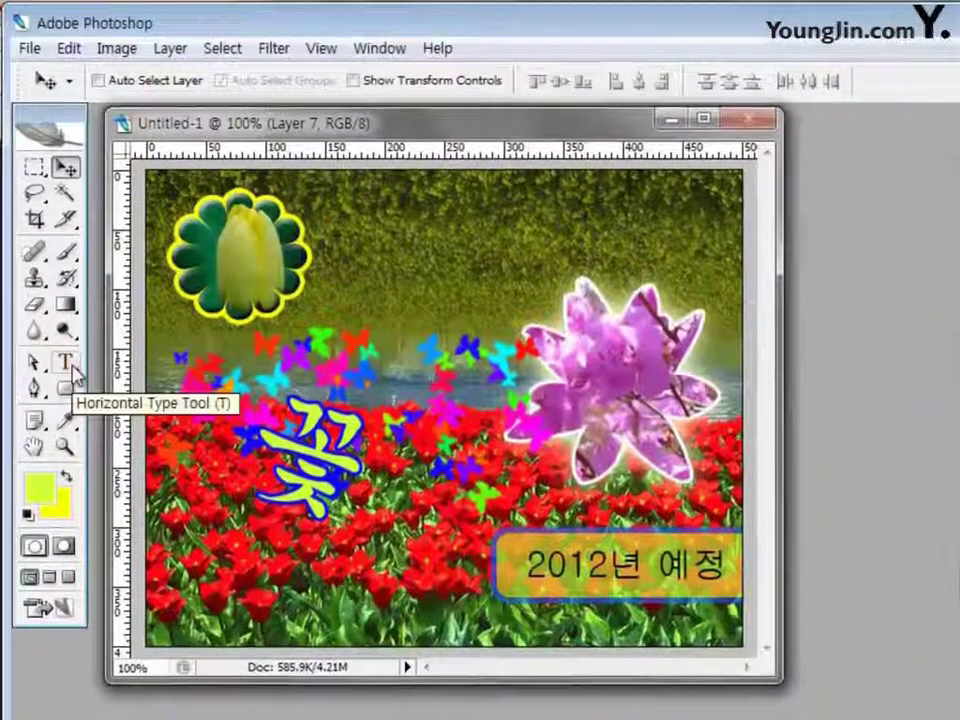
pyautogui.click(72, 369)
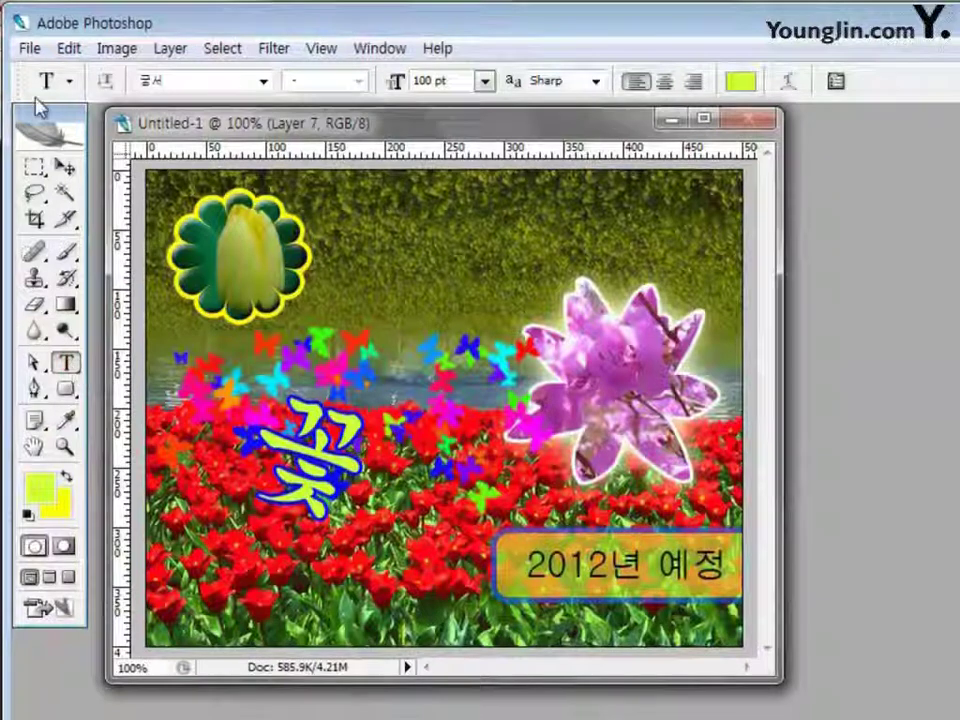
pyautogui.click(262, 82)
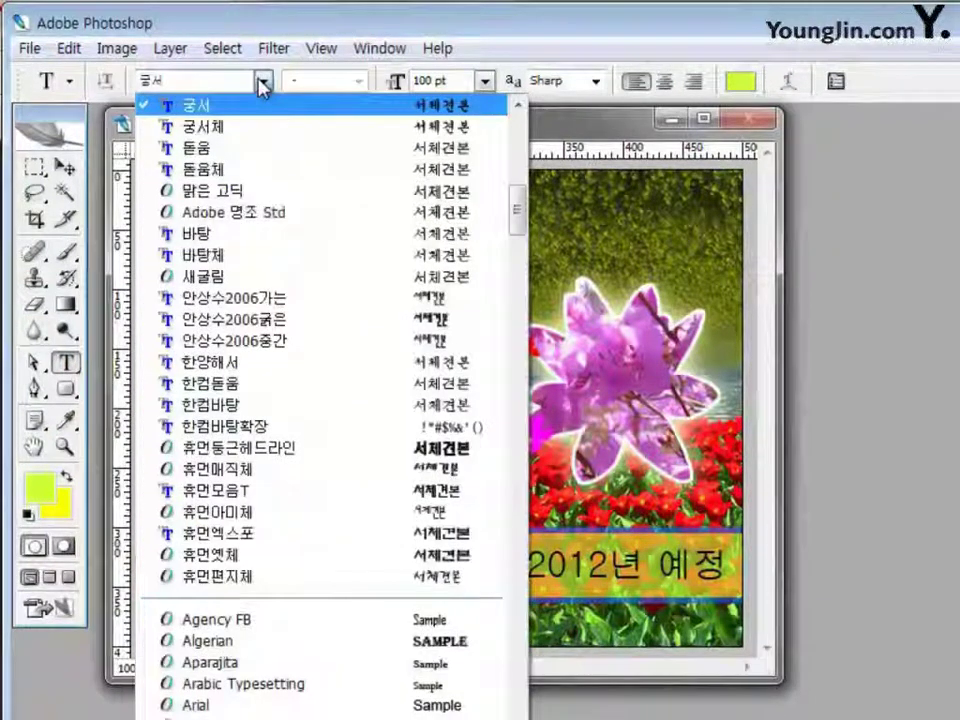
pyautogui.click(238, 111)
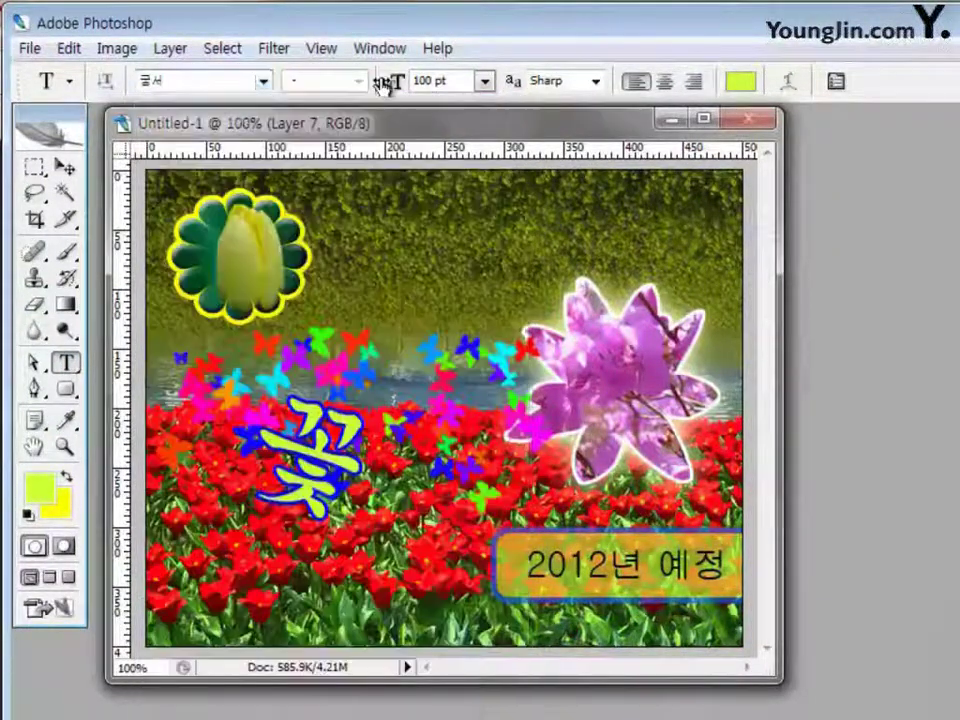
pyautogui.moveTo(448, 84); pyautogui.dragTo(422, 107)
pyautogui.write('50')
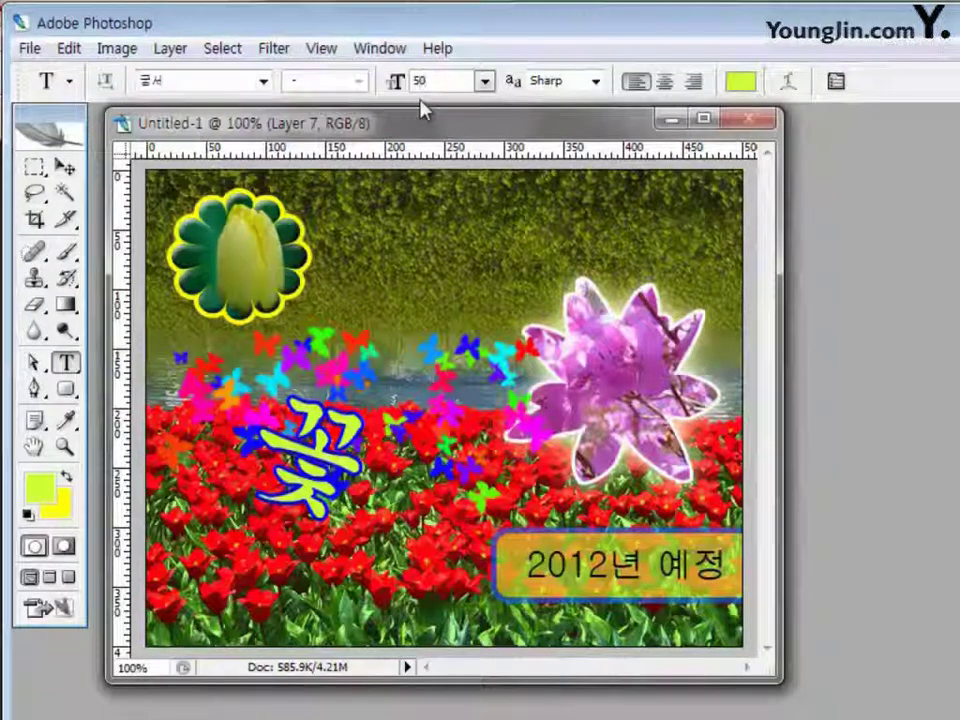
pyautogui.press('Return')
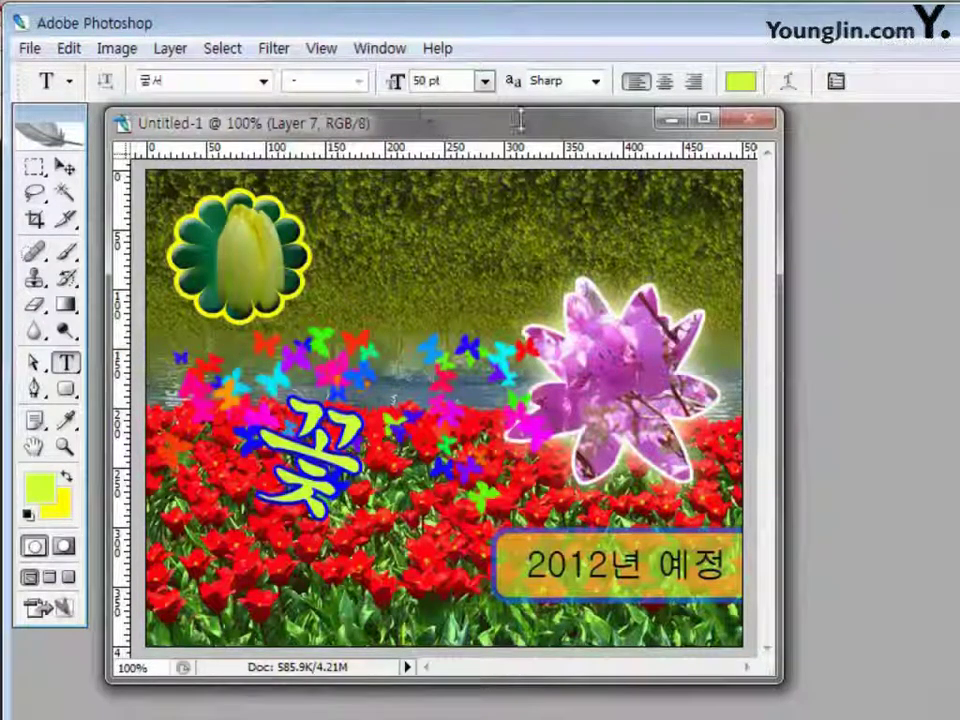
# Set the text colour to cccccc for the Horizontal Type tool
pyautogui.click(740, 81)
pyautogui.moveTo(710, 535); pyautogui.dragTo(675, 534)
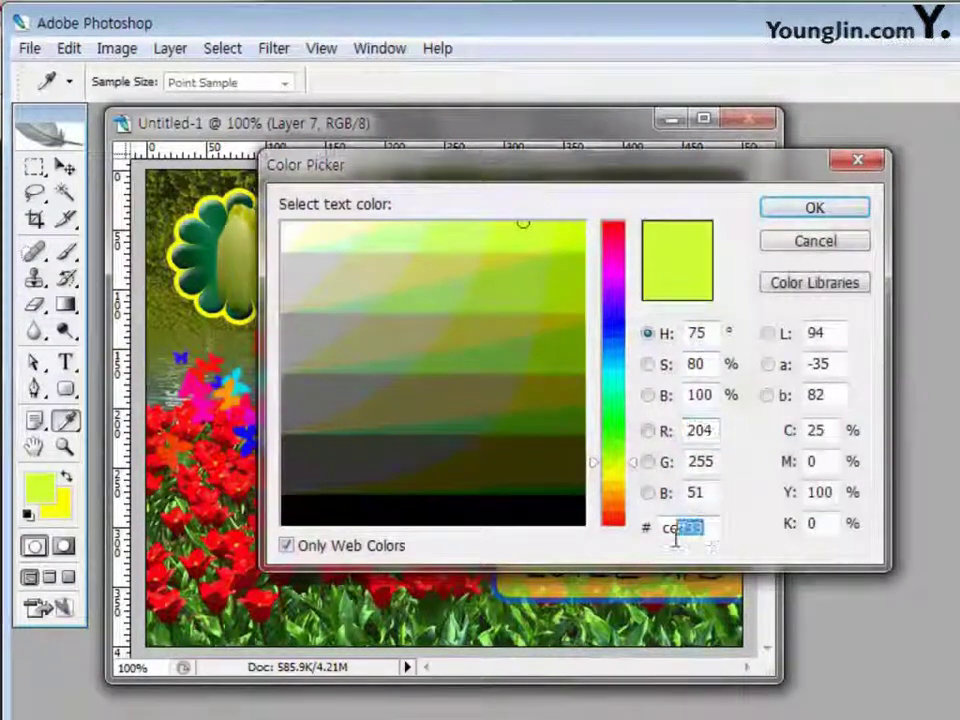
pyautogui.write('cccccc')
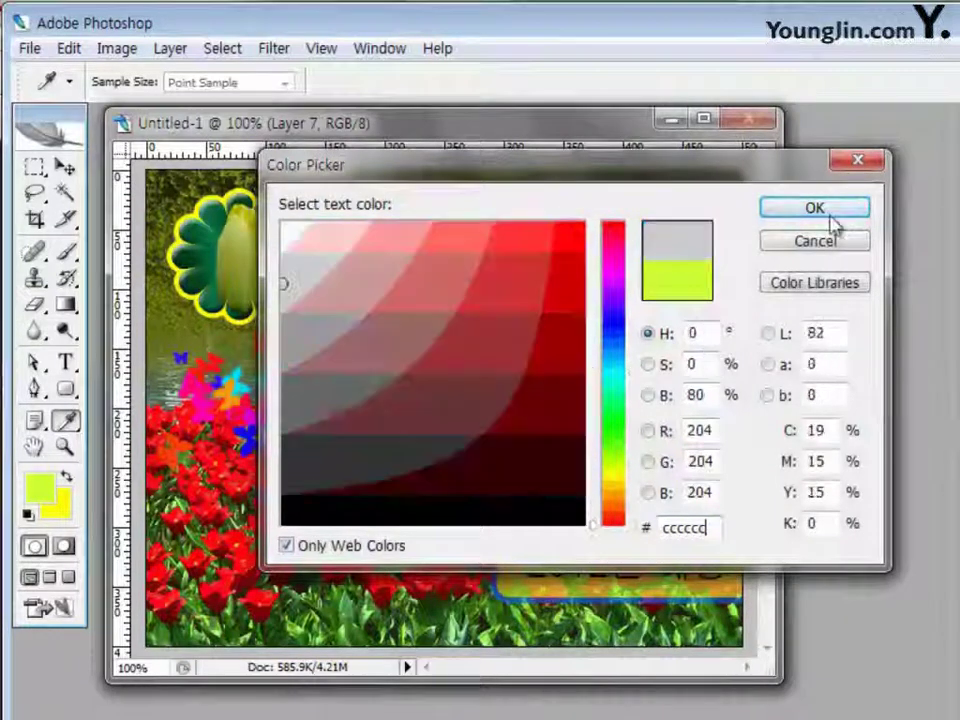
pyautogui.click(830, 213)
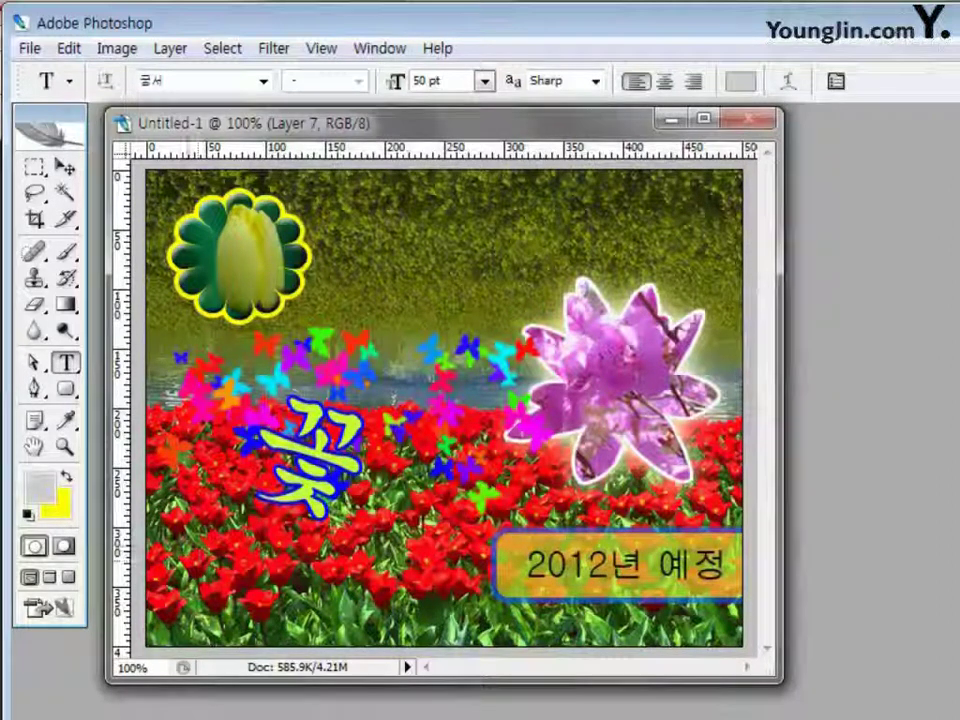
# Enter the text 박람회 on the flower field just below the 꽃 text and commit it
pyautogui.click(187, 540)
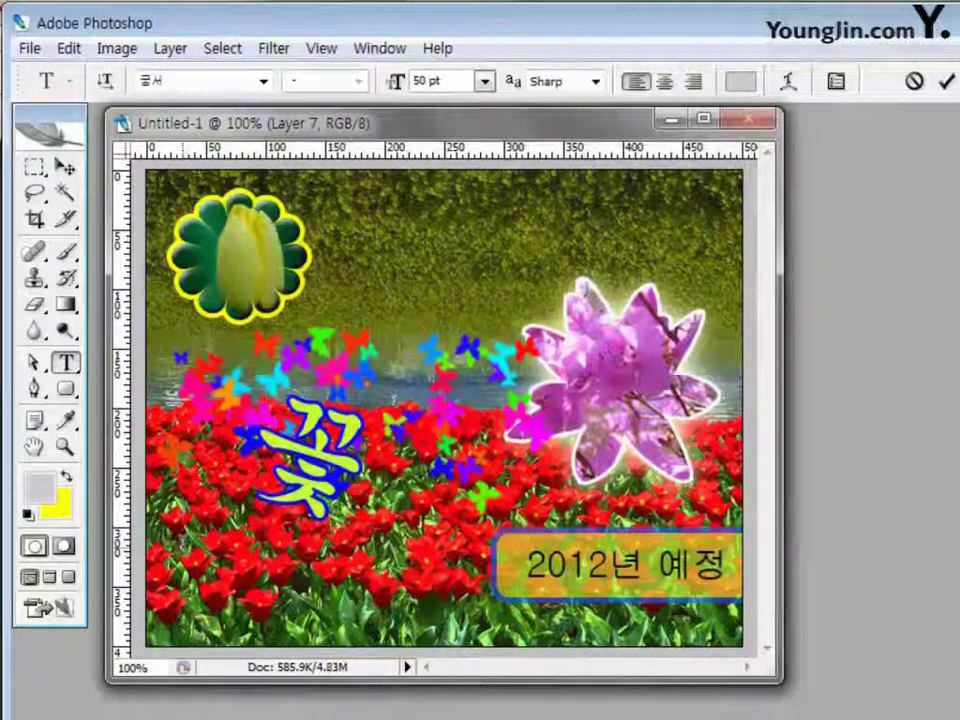
pyautogui.write('qkr')
pyautogui.press('BackSpace')
pyautogui.press('BackSpace')
pyautogui.press('BackSpace')
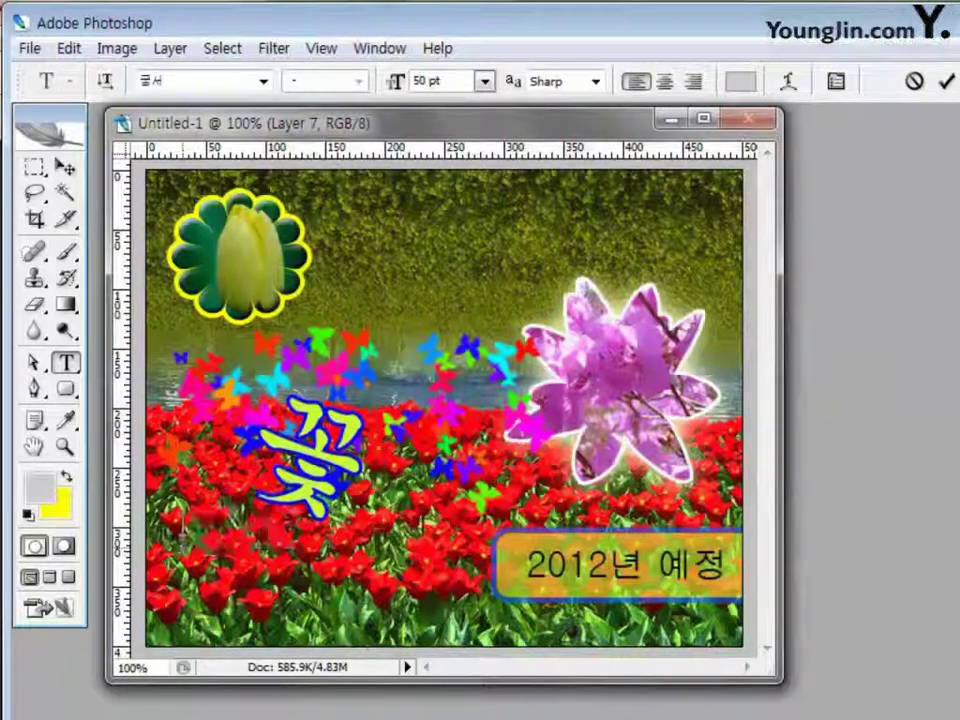
pyautogui.press('Hangul')
pyautogui.write('박라ㅁ회')
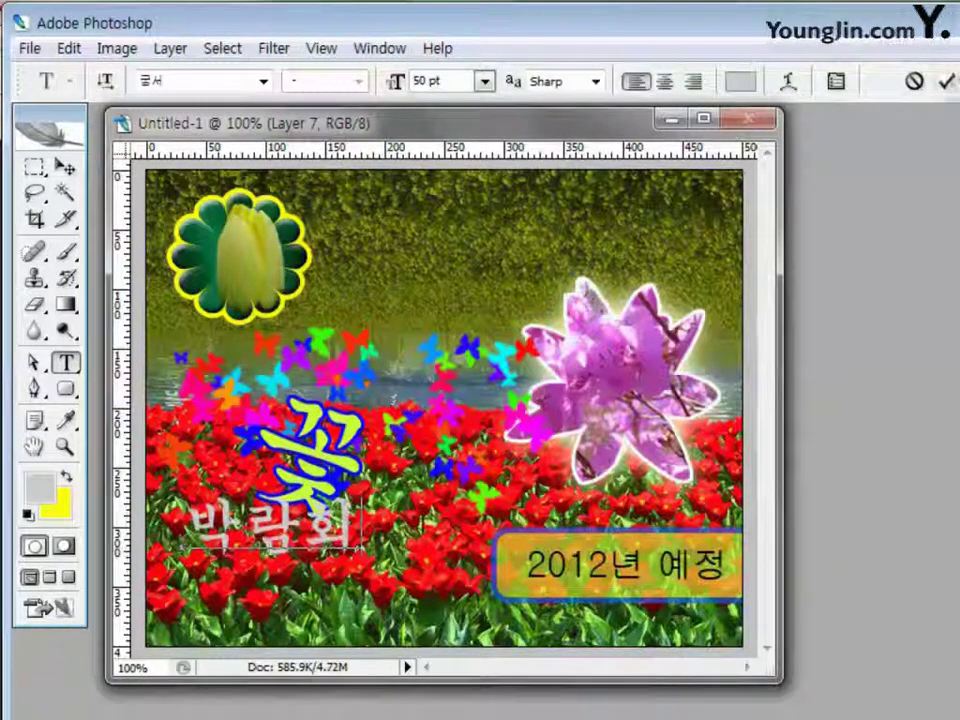
pyautogui.click(946, 81)
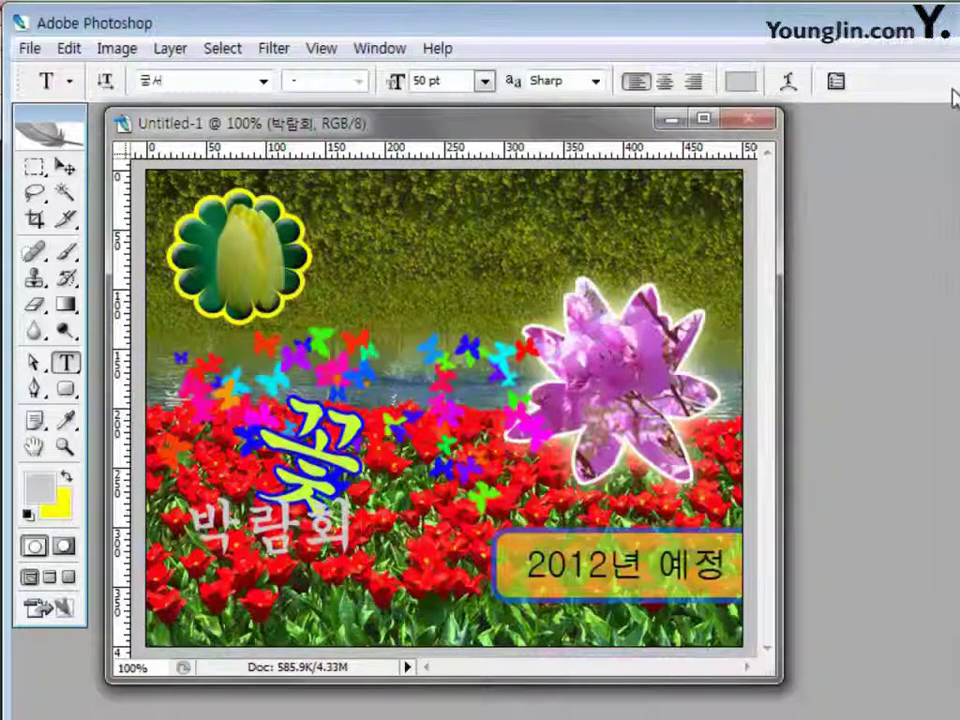
# Warp the 박람회 text with the Arc style, horizontal, with a bend of -60%
pyautogui.click(789, 83)
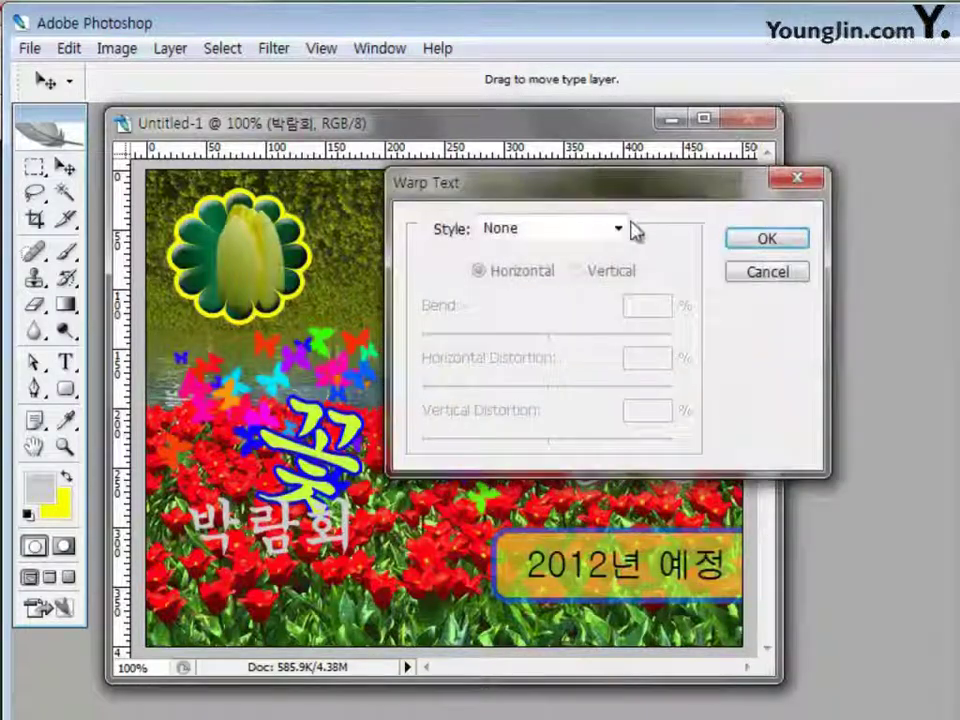
pyautogui.click(619, 228)
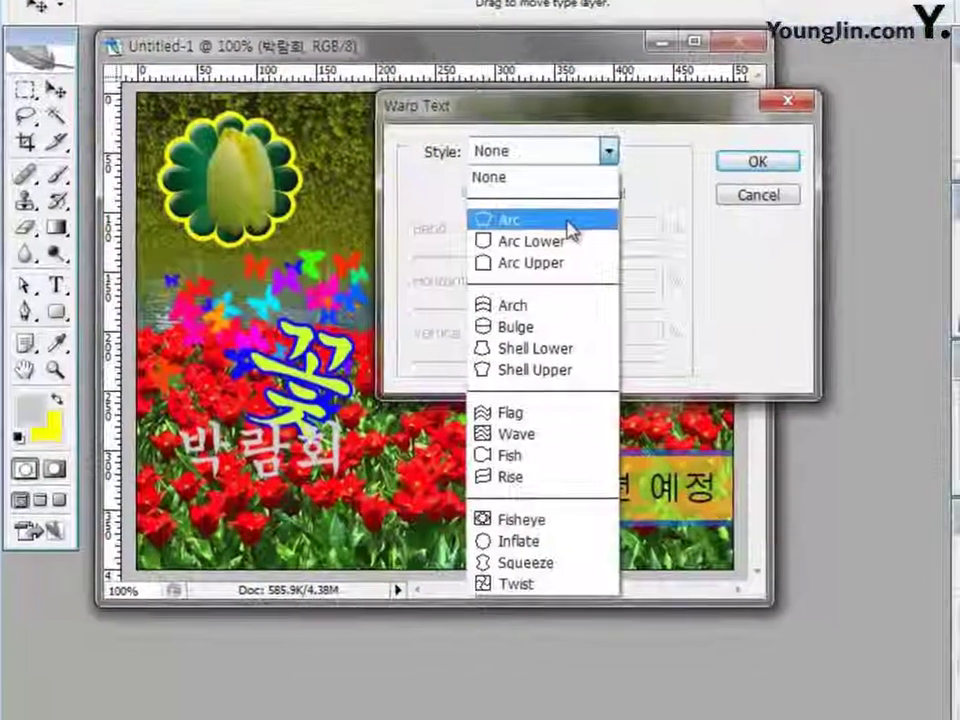
pyautogui.click(569, 229)
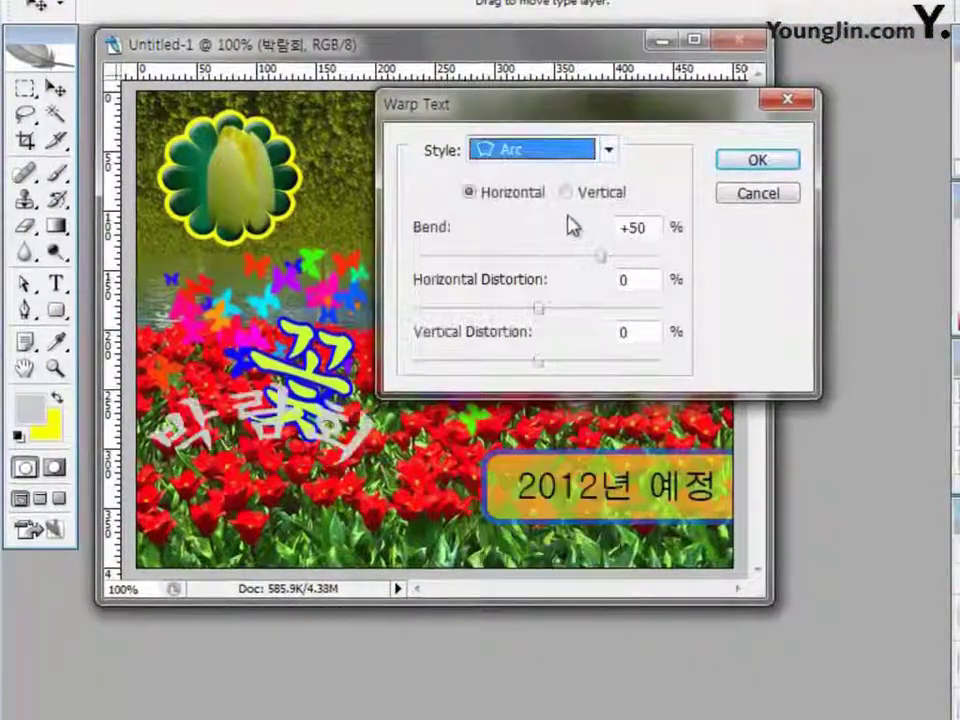
pyautogui.write('-')
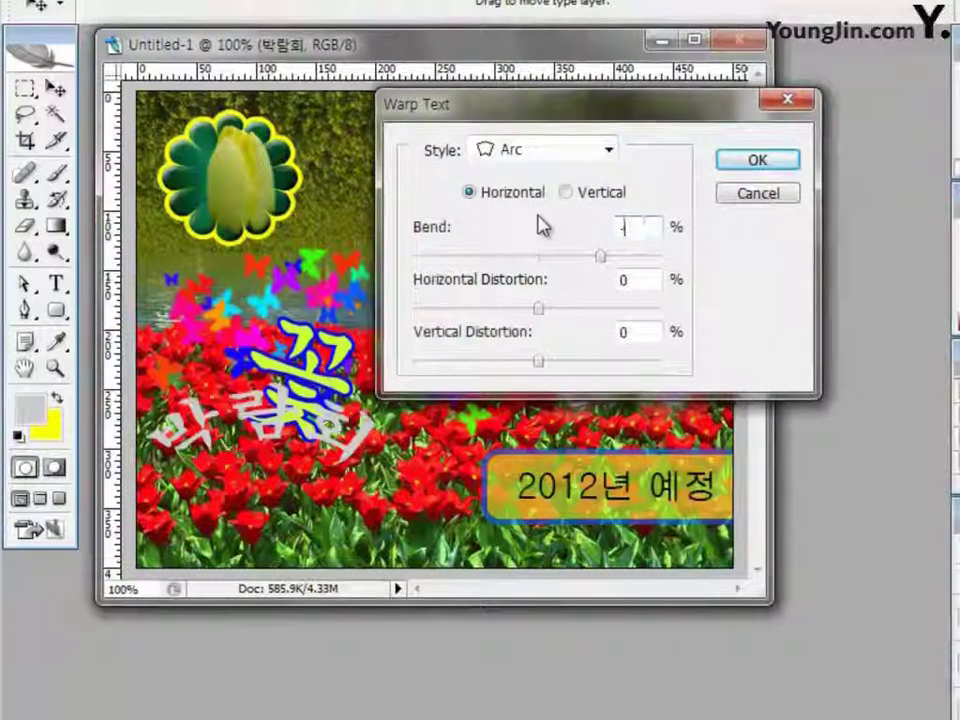
pyautogui.write('60')
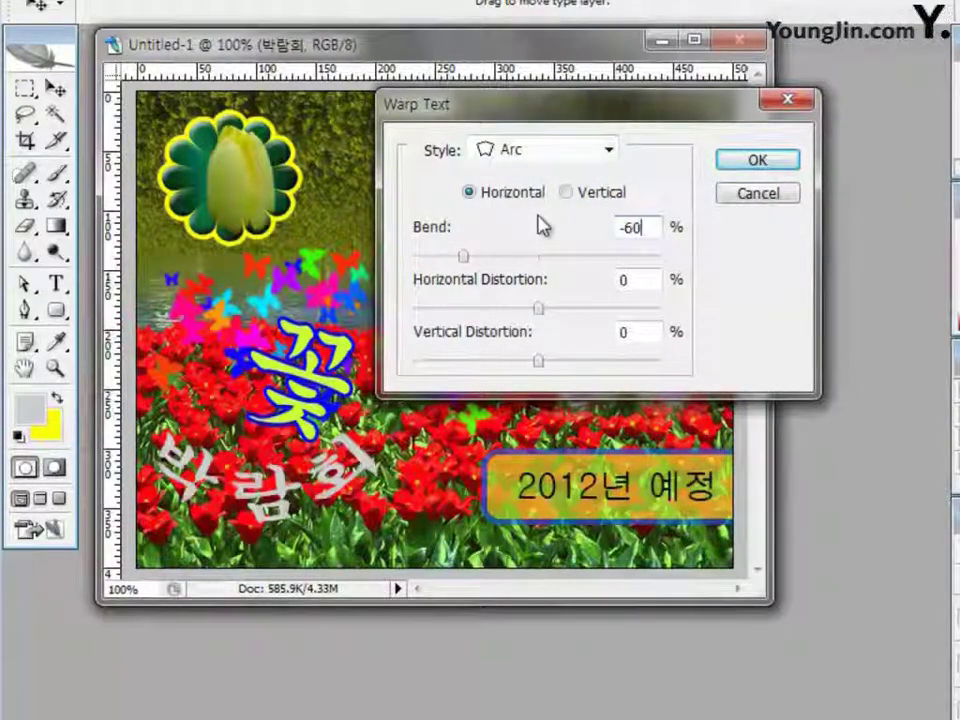
pyautogui.click(763, 175)
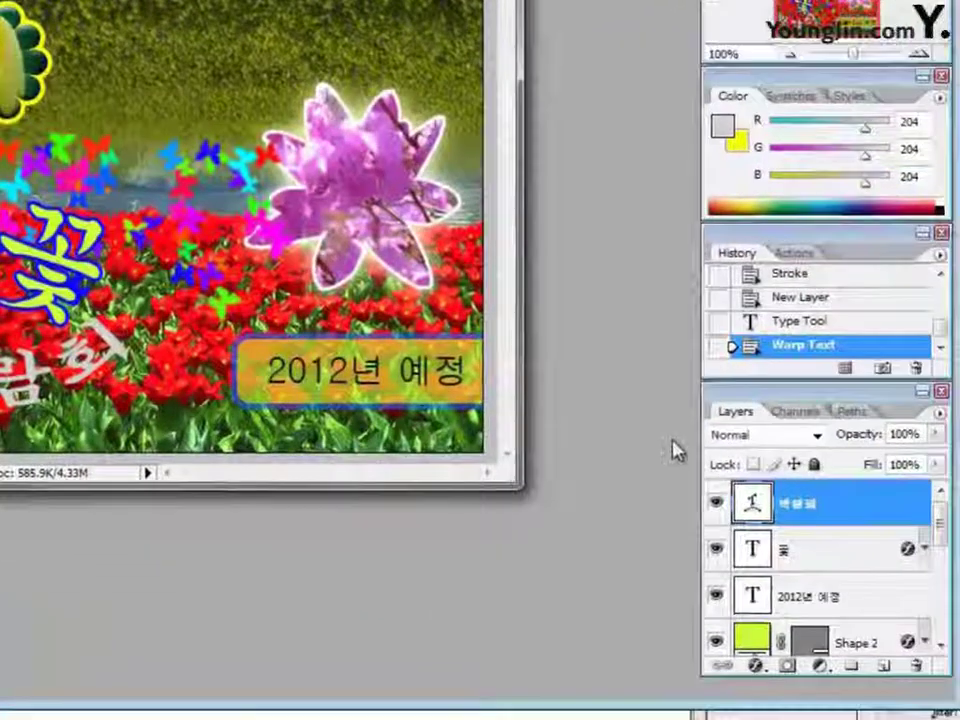
# Give the 박람회 text layer a 2 px outside stroke in colour 660066
pyautogui.click(755, 666)
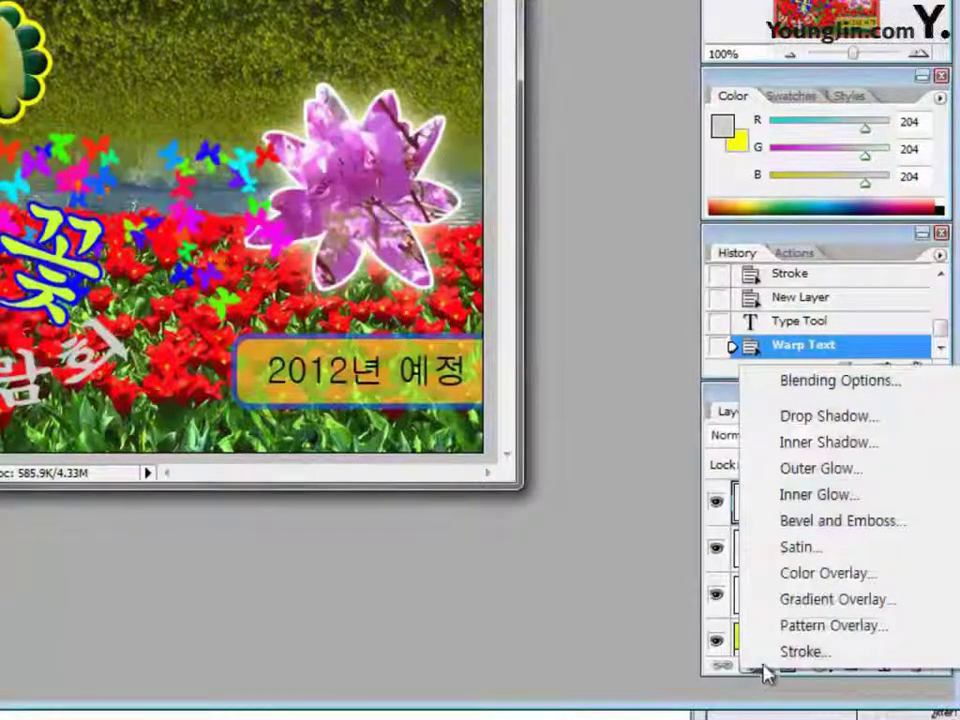
pyautogui.click(790, 652)
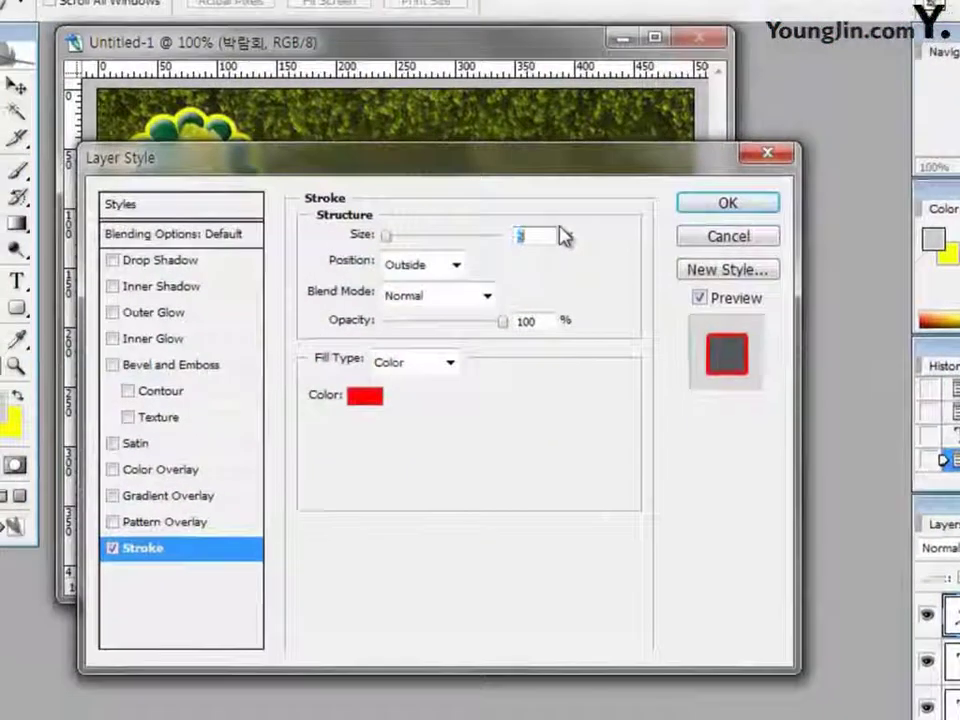
pyautogui.write('2')
pyautogui.click(364, 395)
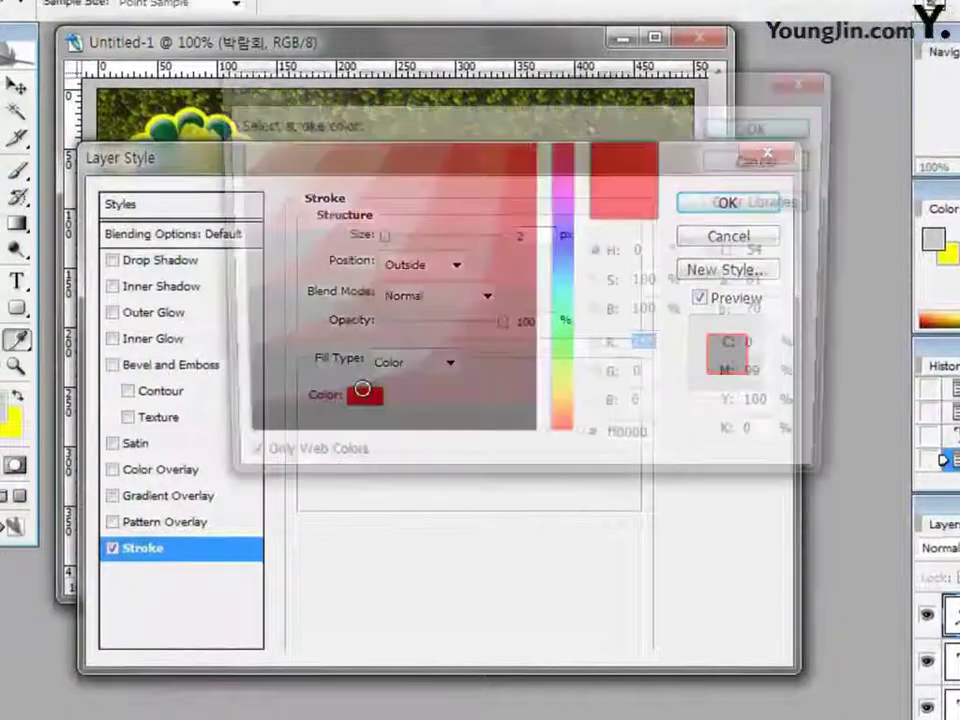
pyautogui.click(660, 446)
pyautogui.moveTo(660, 446); pyautogui.dragTo(550, 460)
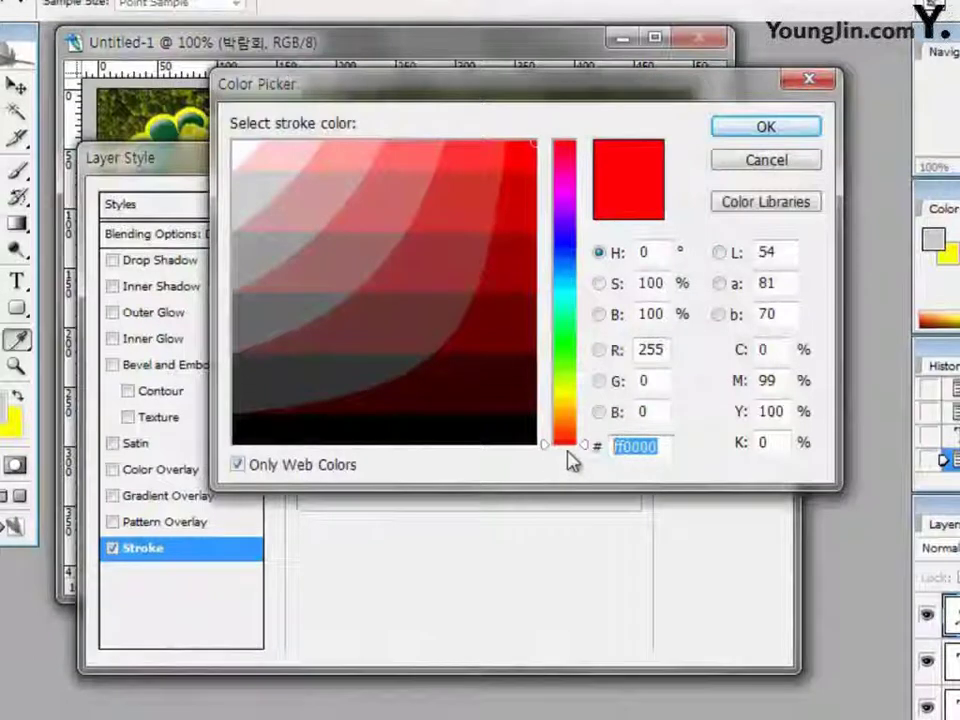
pyautogui.write('660066')
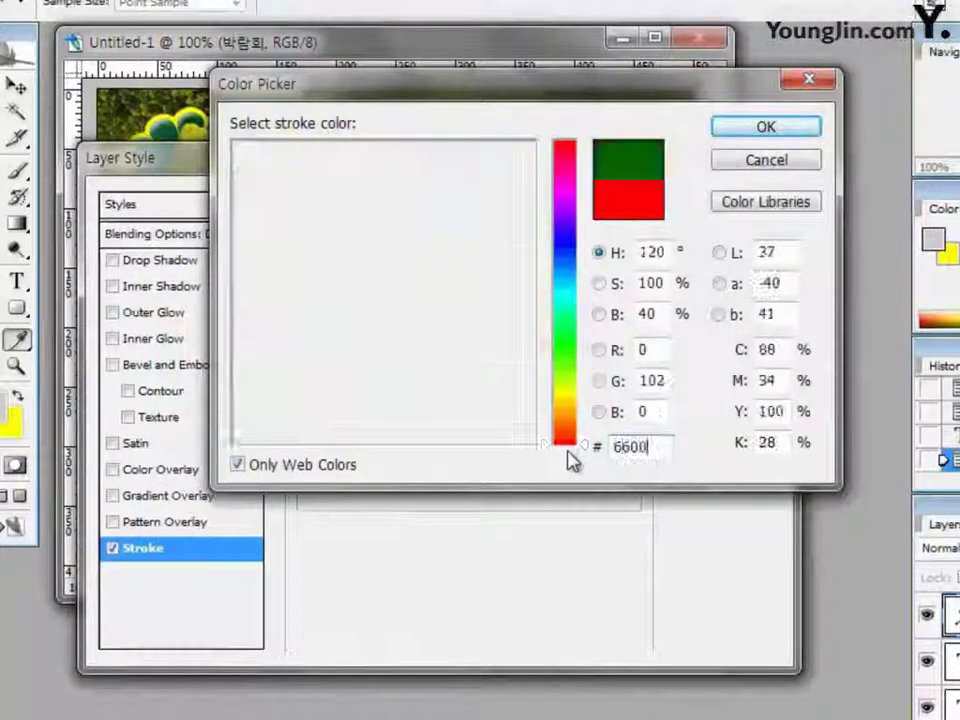
pyautogui.click(780, 132)
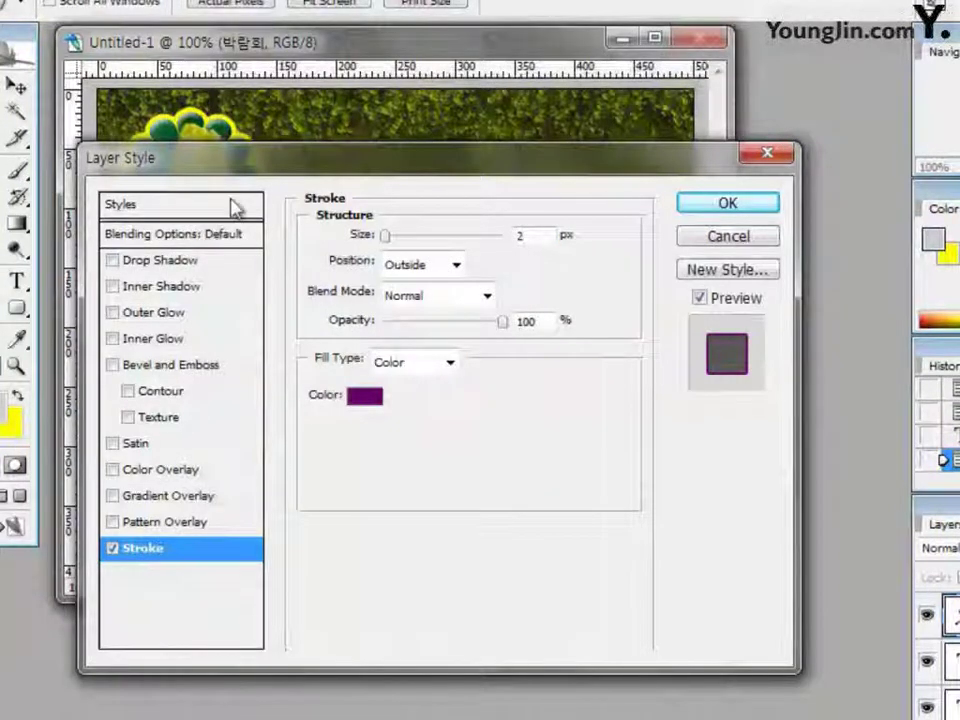
# Add a drop shadow with the default settings to the 박람회 text and apply the layer style
pyautogui.click(180, 264)
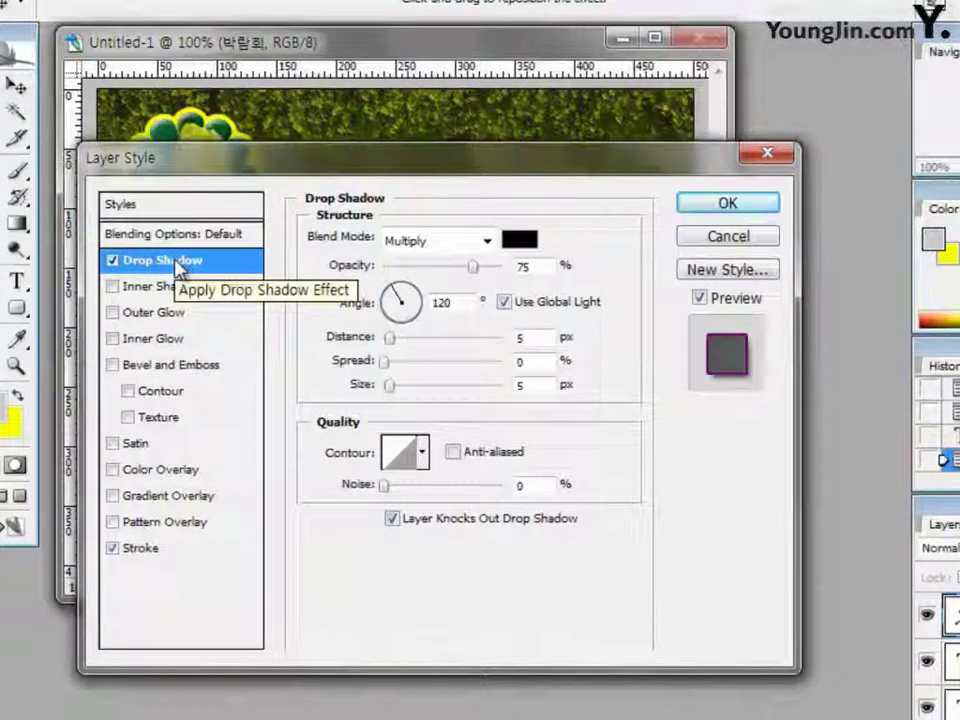
pyautogui.moveTo(386, 165); pyautogui.dragTo(630, 146)
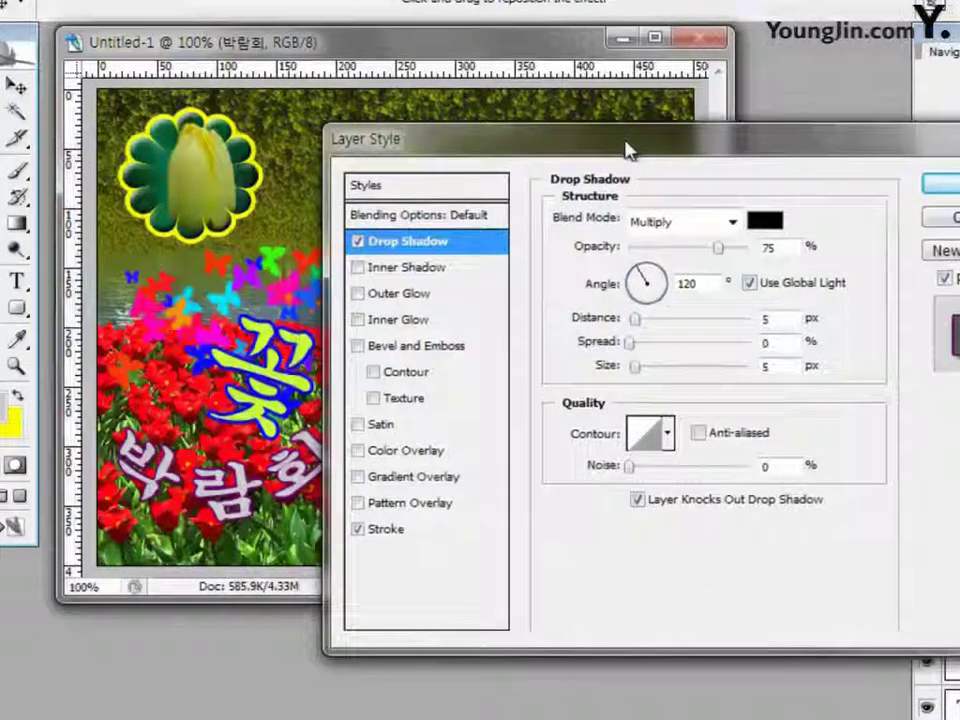
pyautogui.click(940, 185)
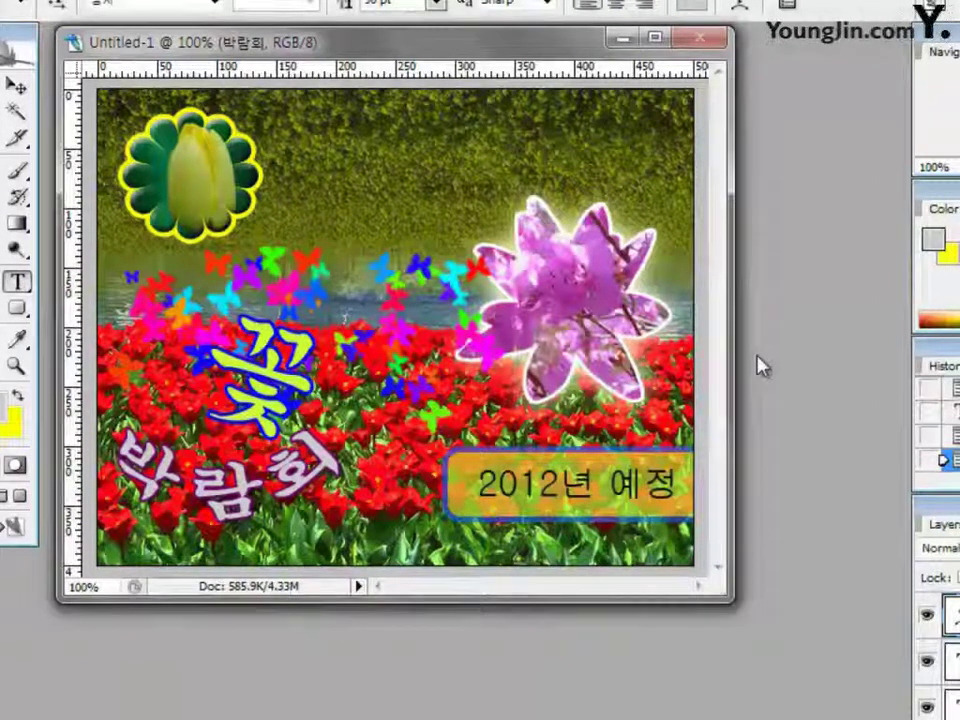
# Rotate the 박람회 text about 20.8° clockwise and move it slightly up and to the right with Free Transform
pyautogui.hotkey('ctrl', 't')
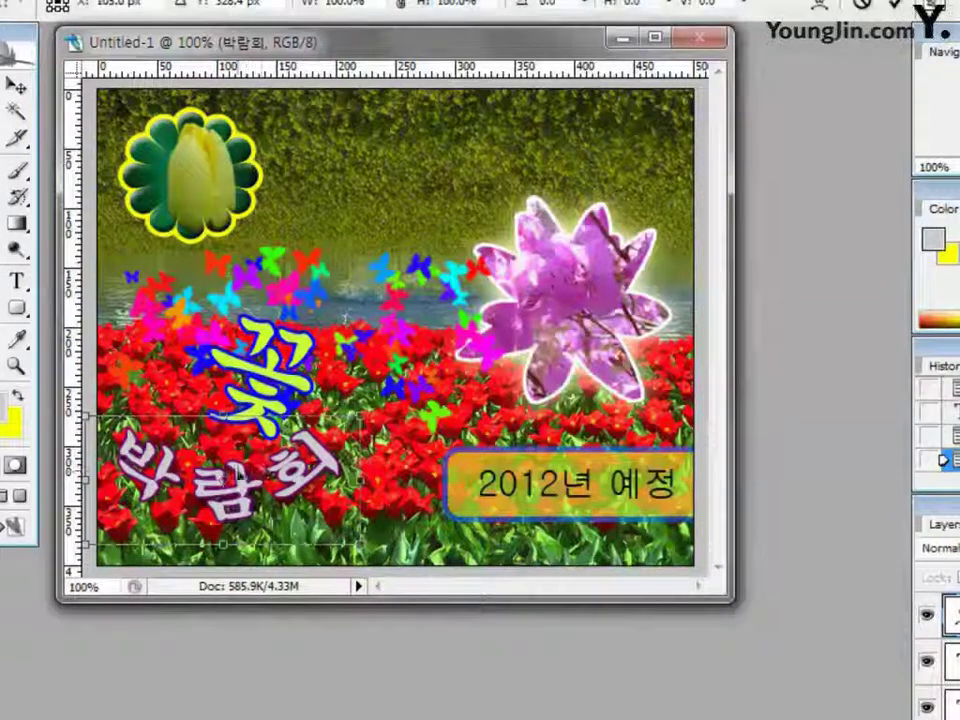
pyautogui.moveTo(261, 470); pyautogui.dragTo(289, 437)
pyautogui.moveTo(250, 505); pyautogui.dragTo(297, 476)
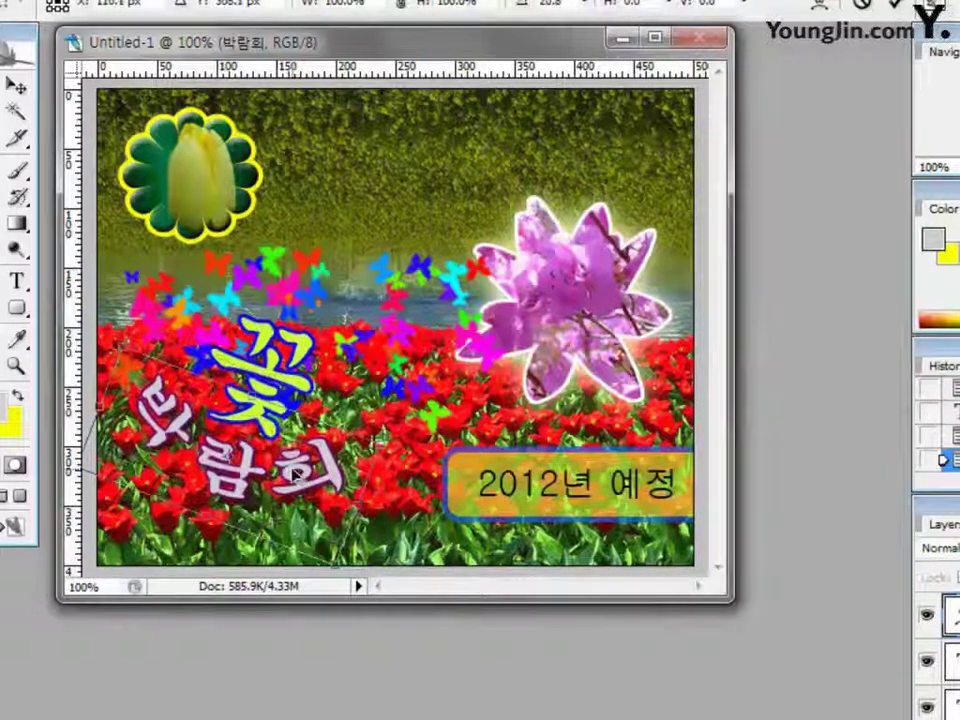
pyautogui.press('Return')
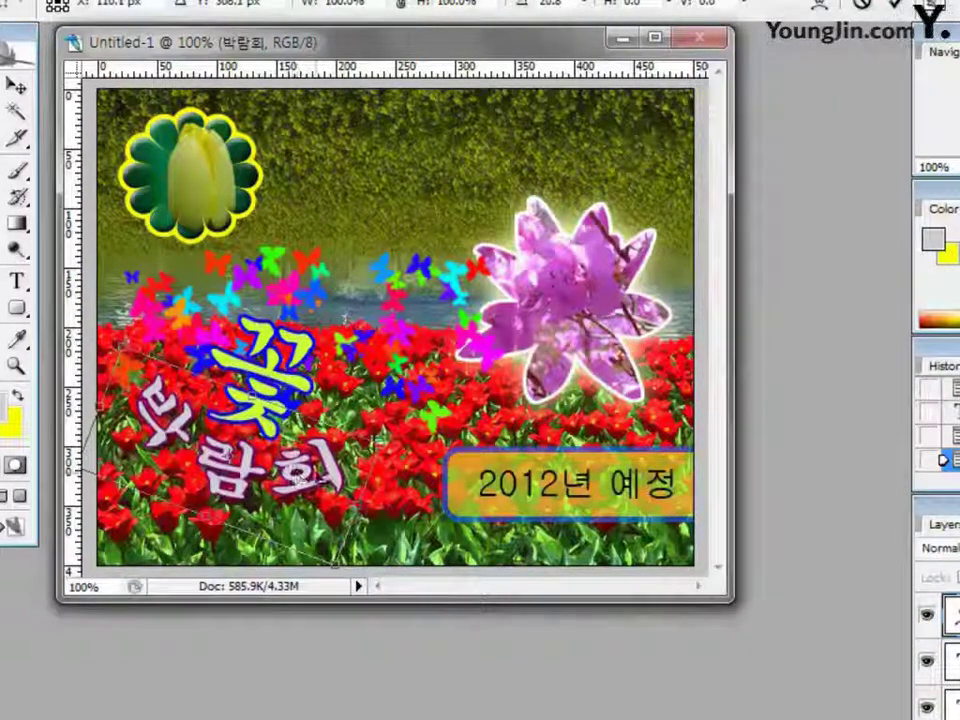
pyautogui.click(16, 281)
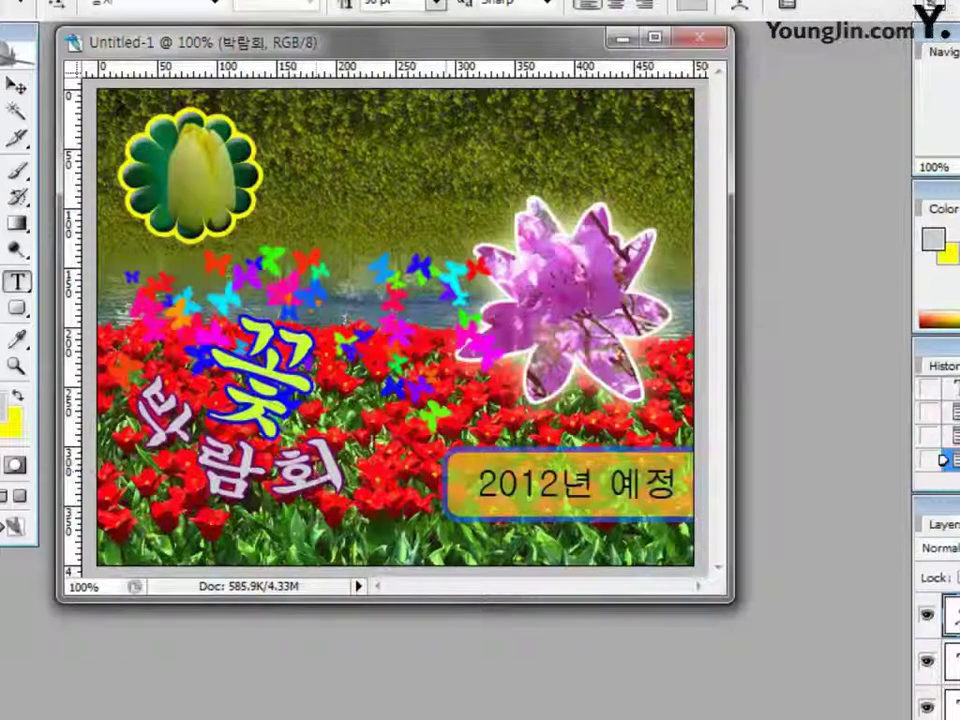